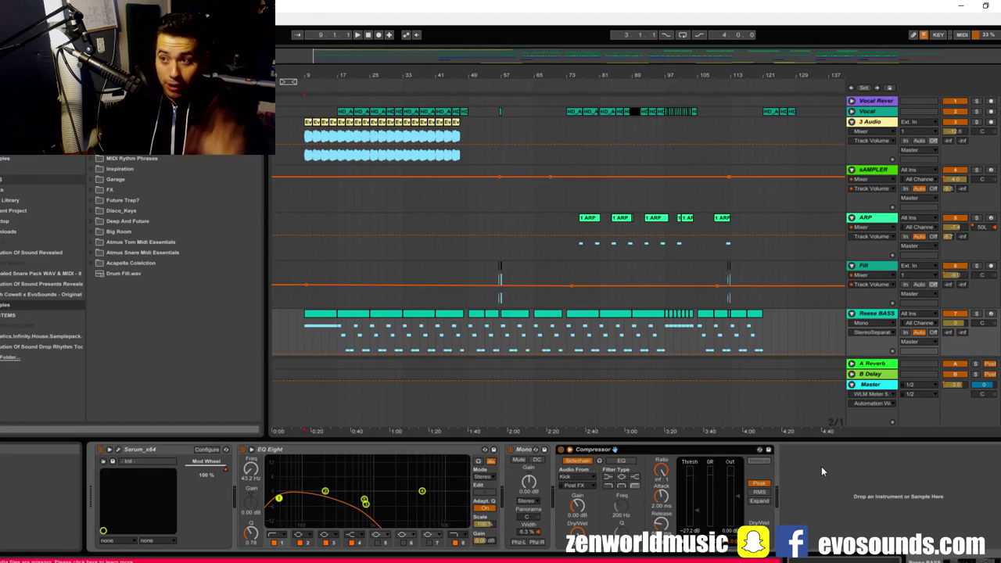
Play the arrangement from bar 9, at the start of the first clip on the 3 Audio track
click(304, 140)
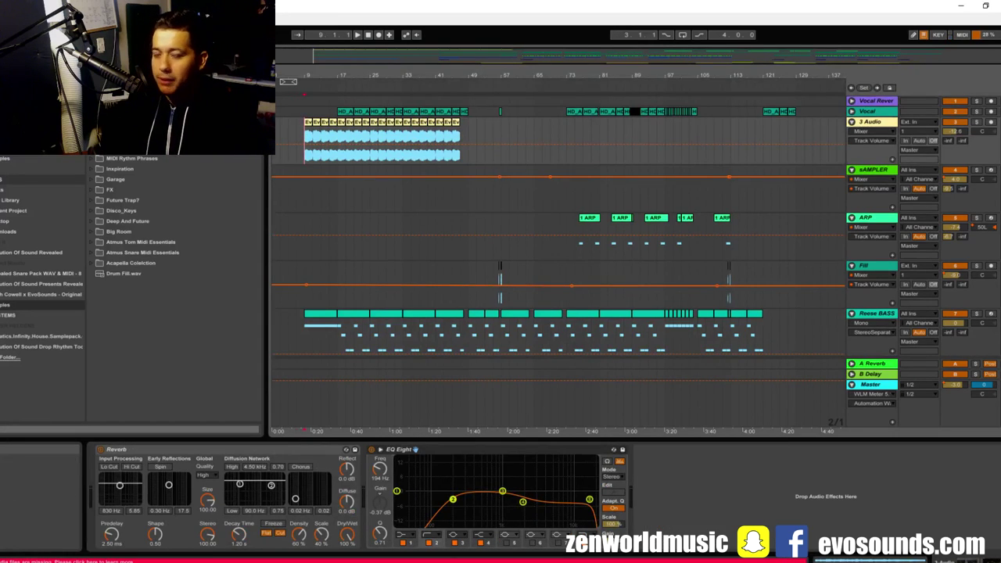
key(space)
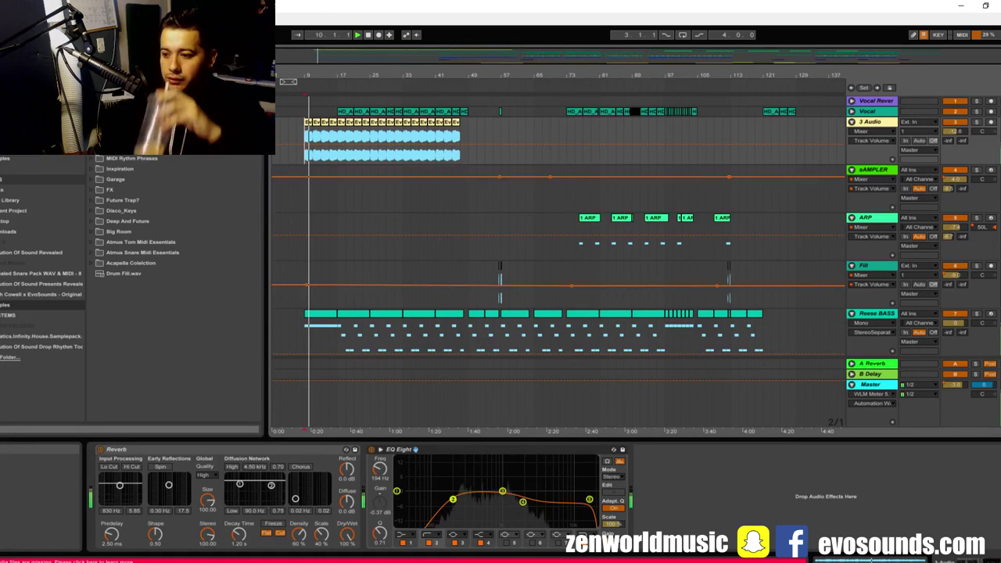
click(546, 560)
click(784, 492)
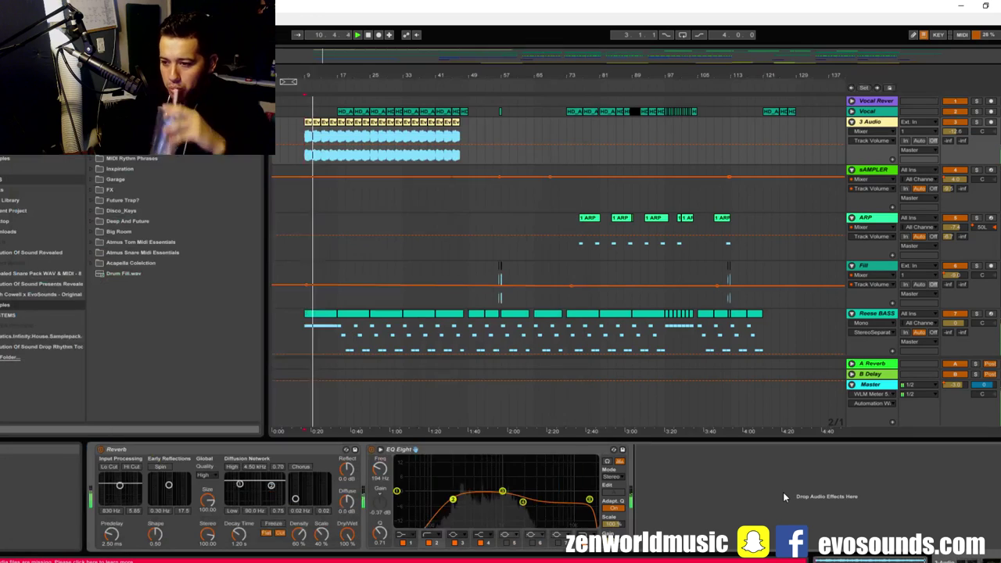
Switch to the Session mixer, open the Master track's WLM Meter and move its window clear of the lower channel controls
key(Tab)
click(968, 63)
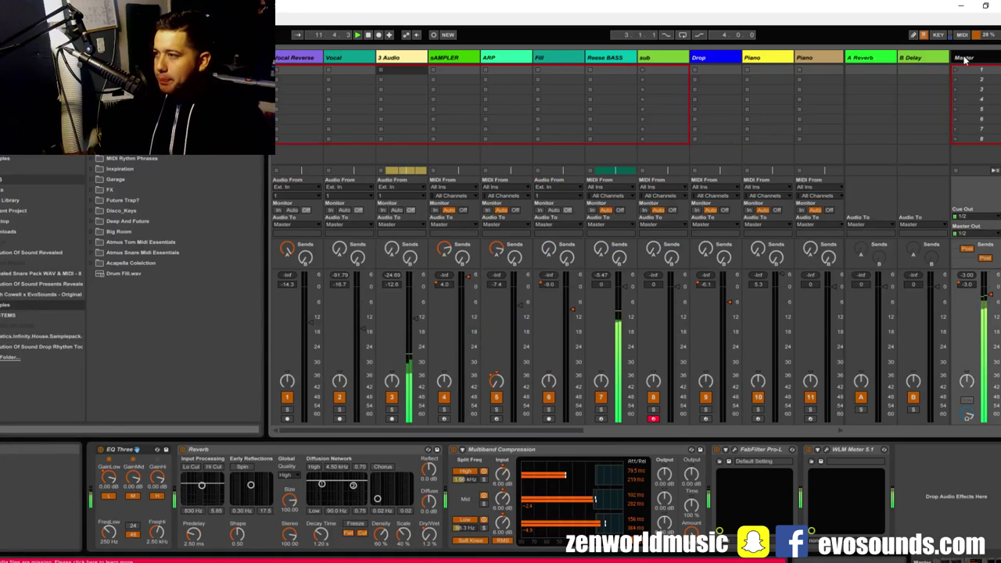
click(828, 450)
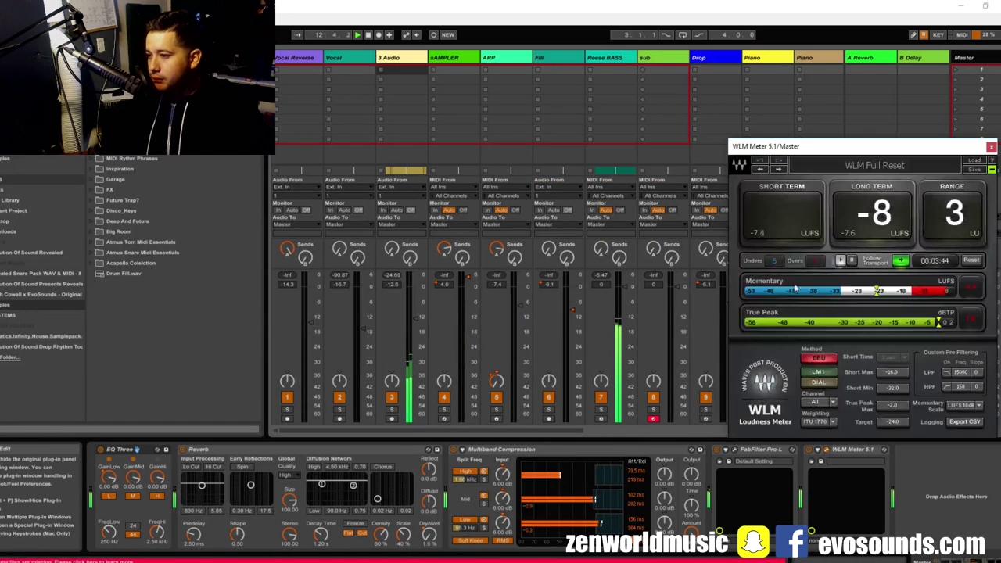
drag(813, 143, 813, 101)
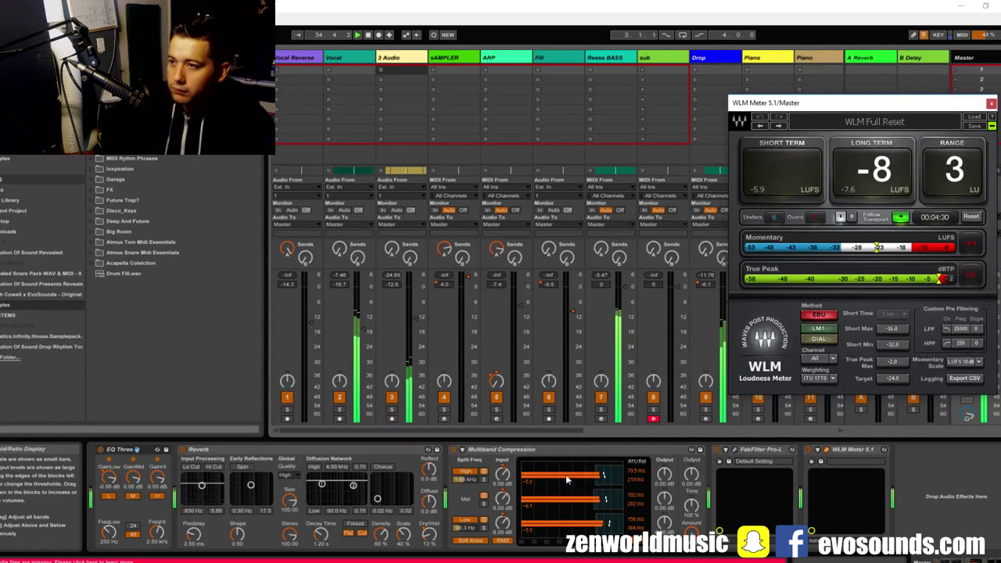
Return to the Arrangement view and show the Drop track's device chain
click(539, 69)
key(Tab)
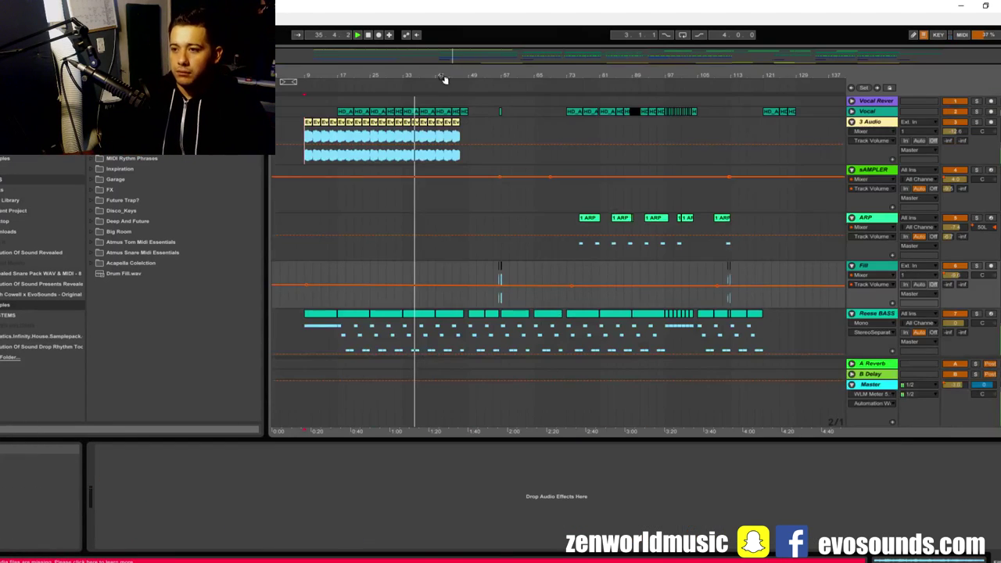
drag(447, 76, 513, 70)
scroll(506, 168, down, 1)
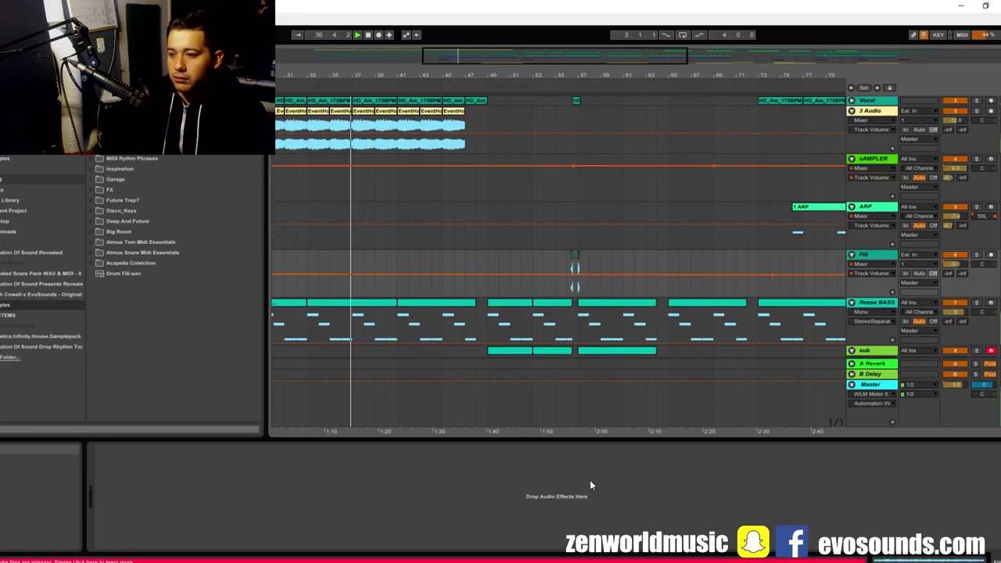
drag(608, 440, 609, 551)
scroll(505, 299, down, 2)
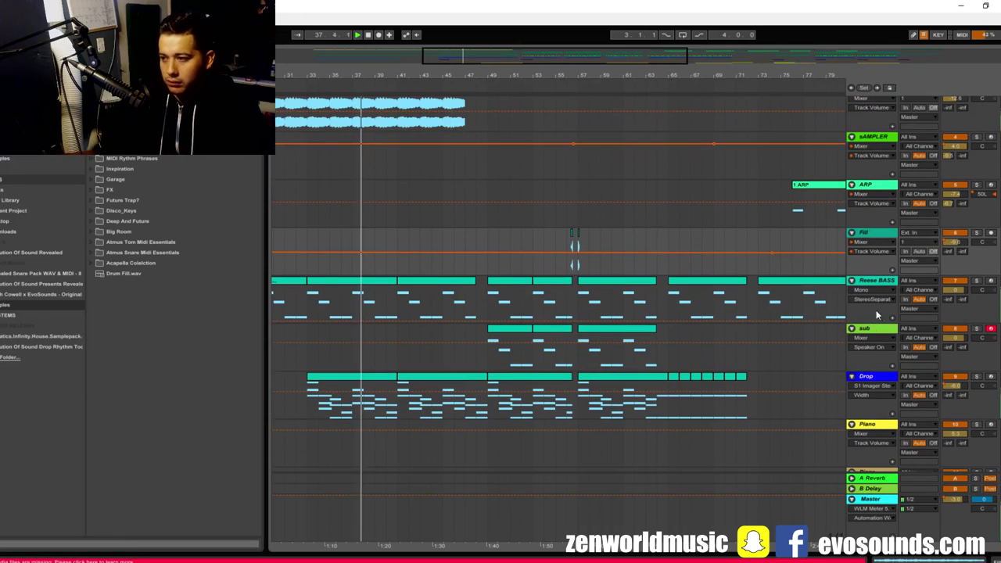
click(880, 386)
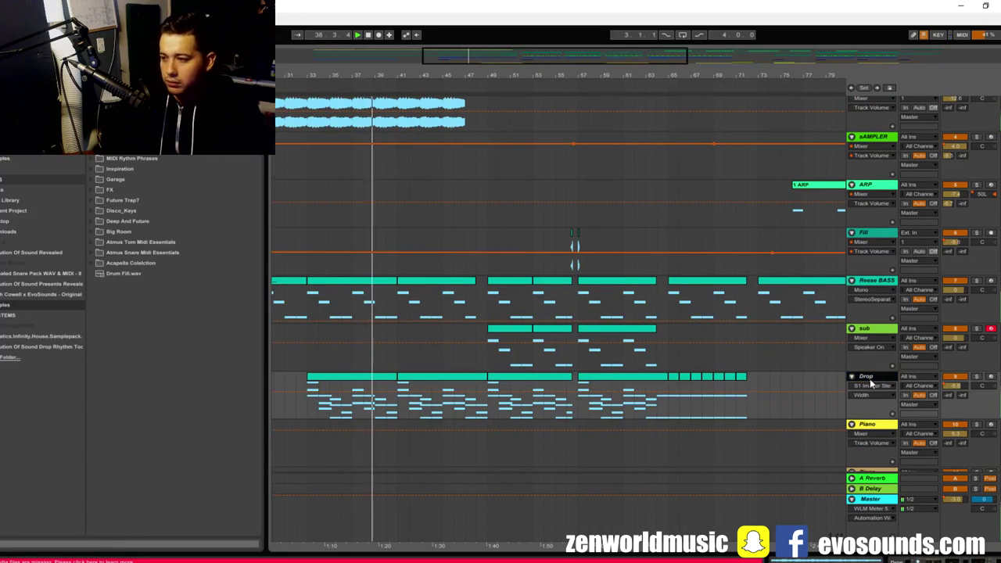
double_click(870, 379)
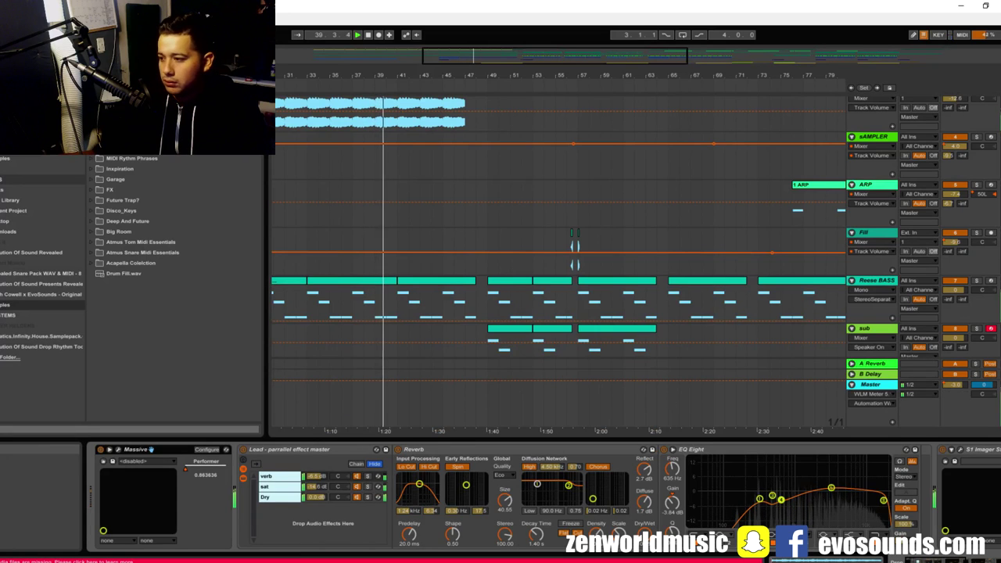
Look through the Drop track's effects, from Reverb and EQ Eight to S1 Imager and the sidechained Compressor
click(961, 560)
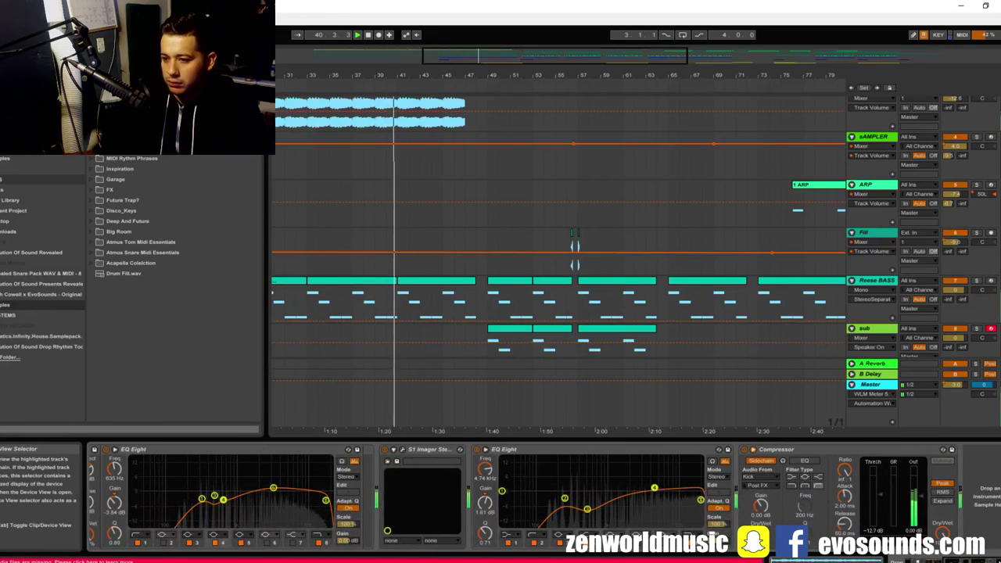
scroll(90, 460, left, 3)
scroll(90, 460, left, 5)
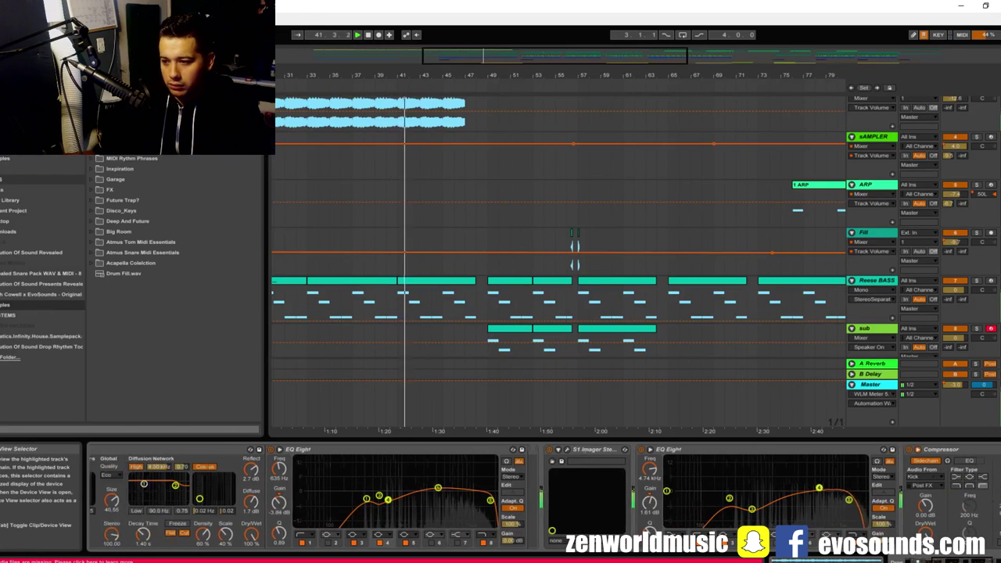
scroll(501, 497, right, 6)
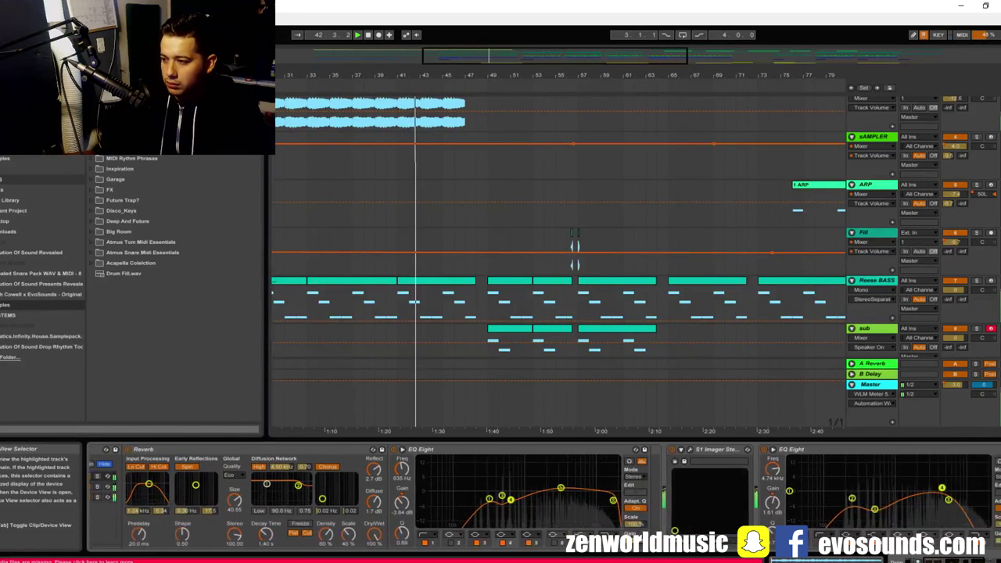
drag(938, 560, 937, 561)
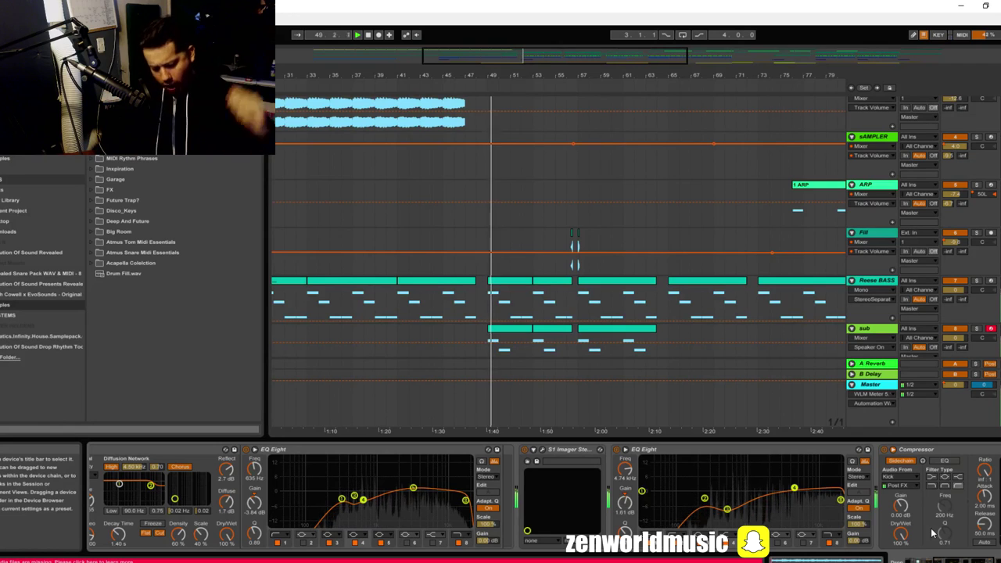
Review the tracks of the drop section up to bar 57 and unfold the Vocal track to show its waveform
scroll(665, 114, down, 8)
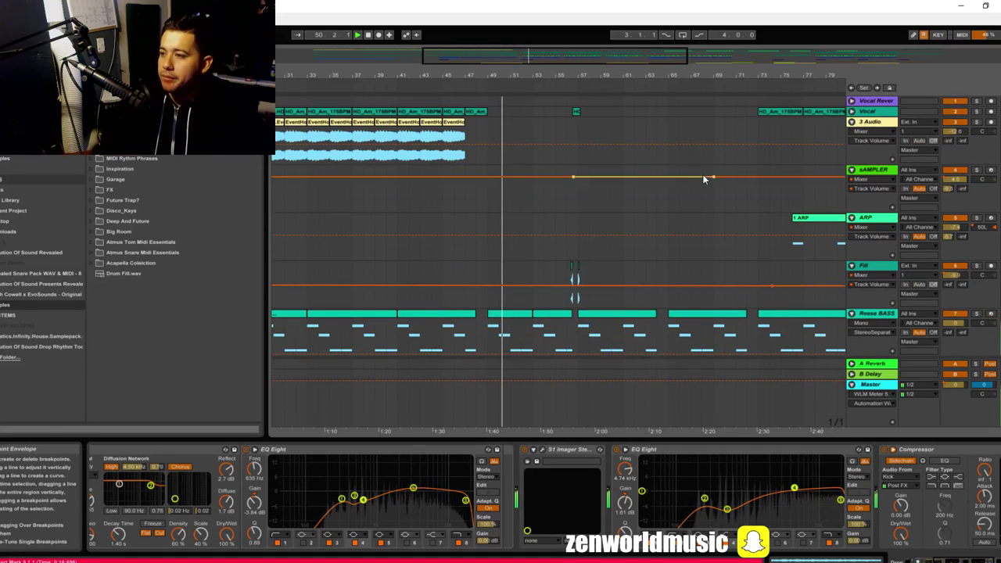
scroll(702, 137, down, 10)
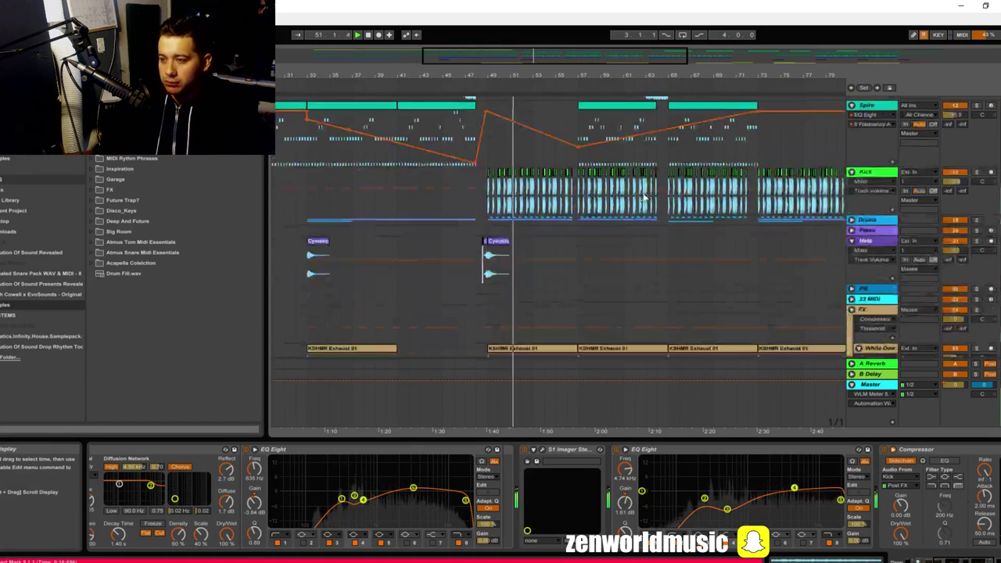
scroll(665, 235, up, 15)
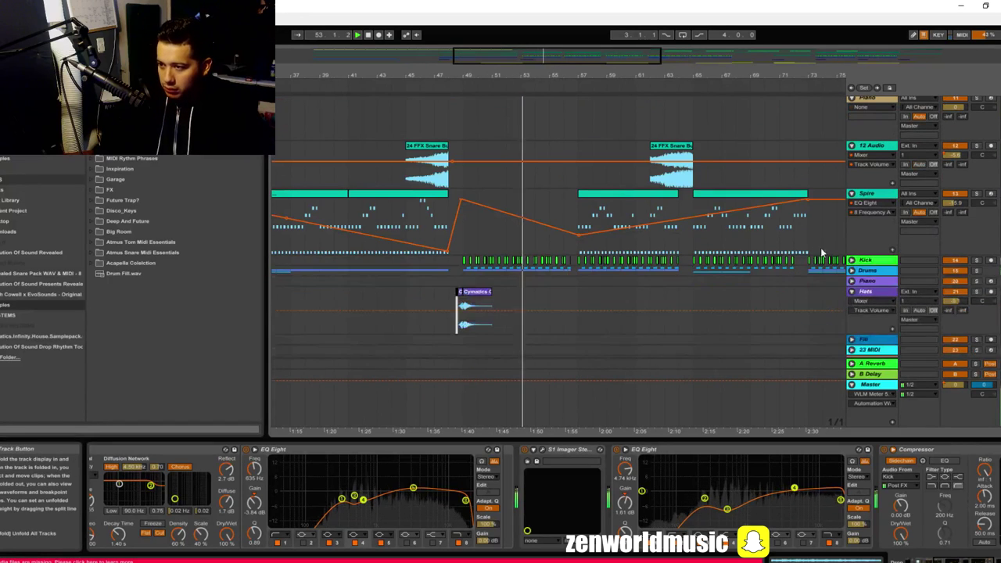
scroll(606, 214, down, 6)
scroll(577, 228, up, 8)
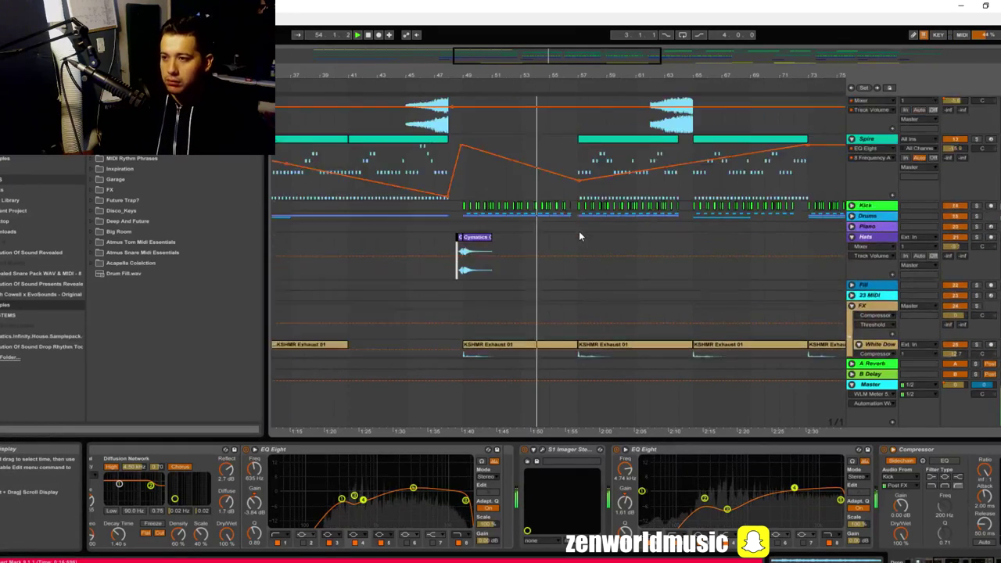
scroll(597, 241, up, 1)
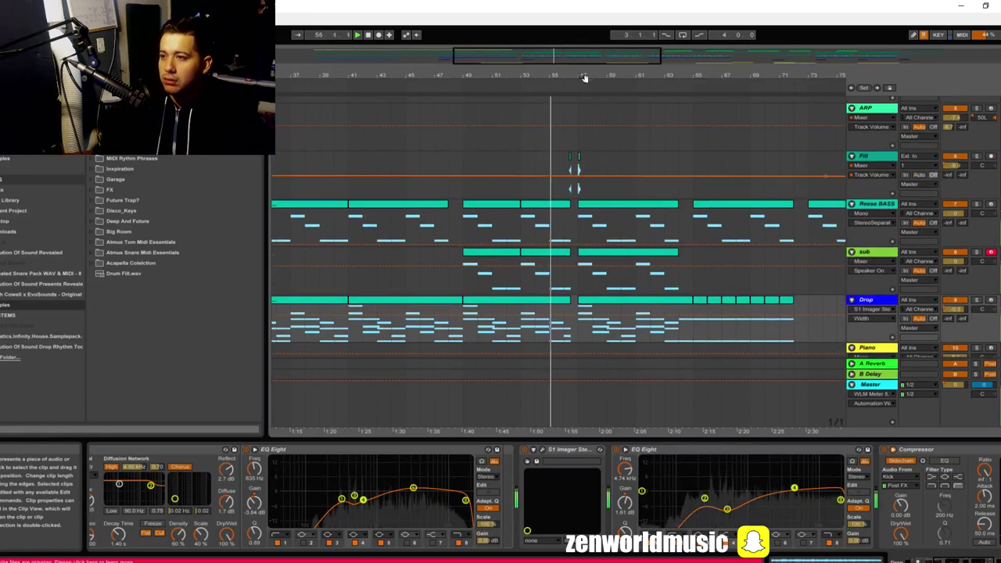
drag(596, 78, 598, 153)
scroll(622, 173, up, 3)
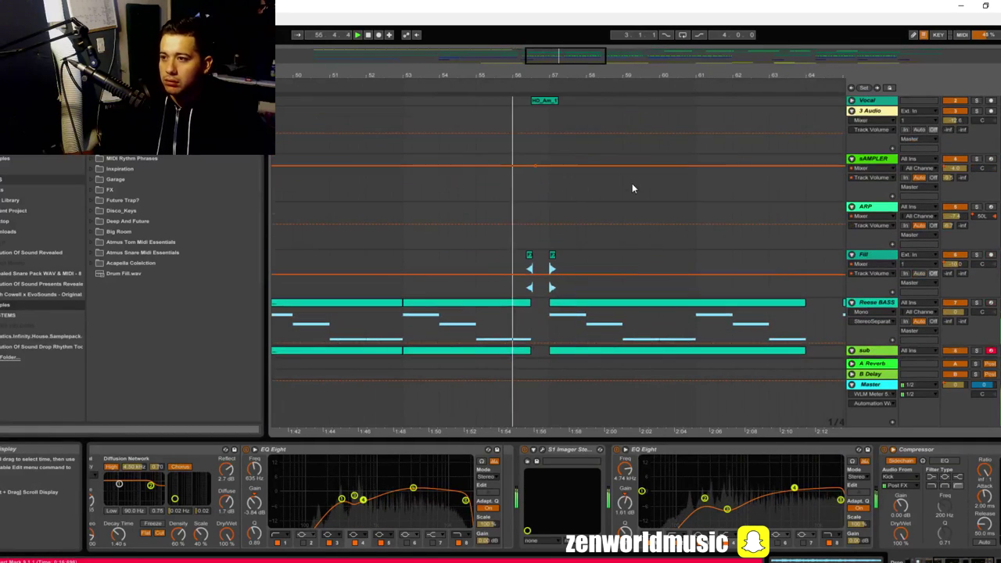
click(854, 102)
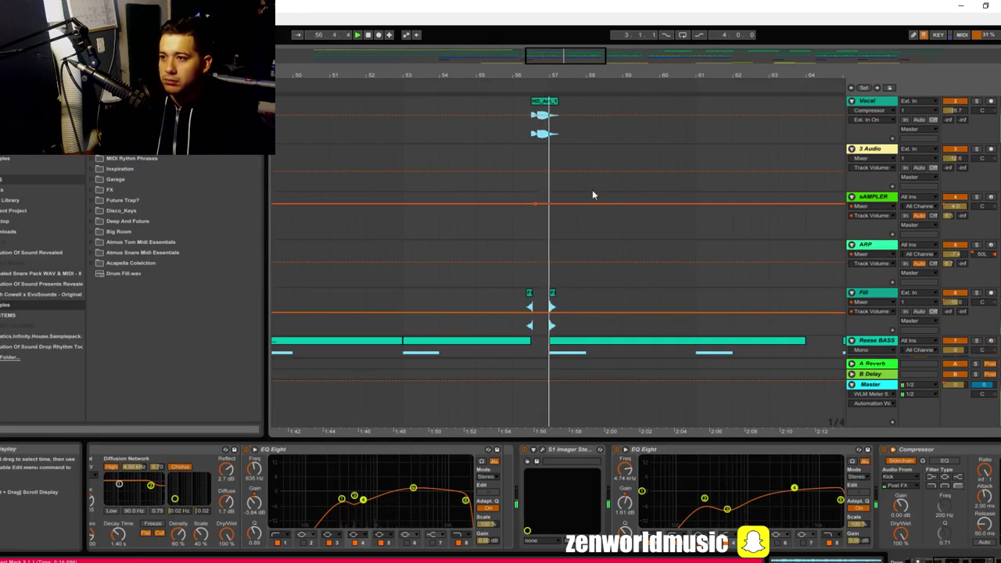
Add a locator at bar 64, where the second block of sub clips ends
scroll(583, 203, down, 5)
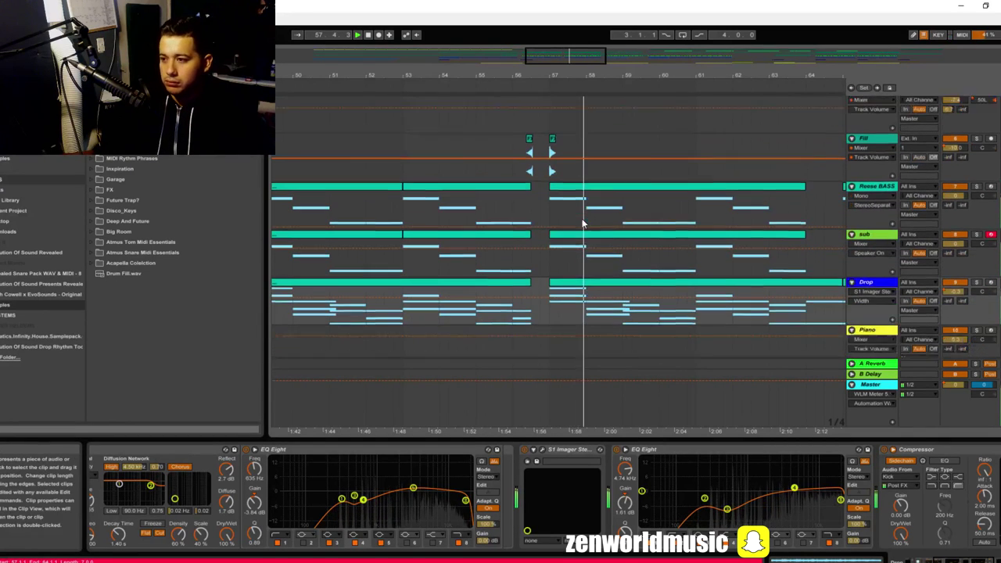
drag(589, 66, 472, 66)
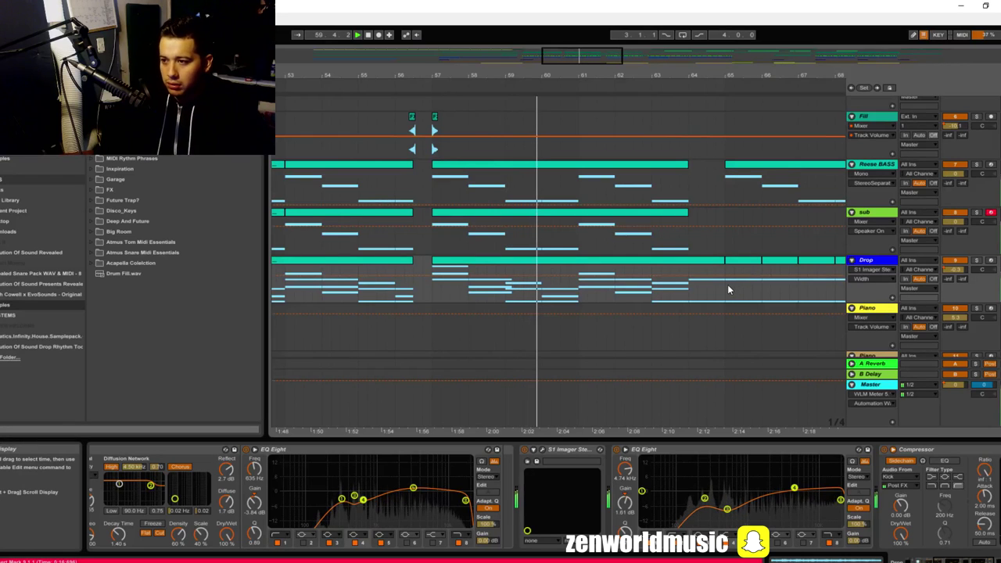
scroll(728, 290, down, 3)
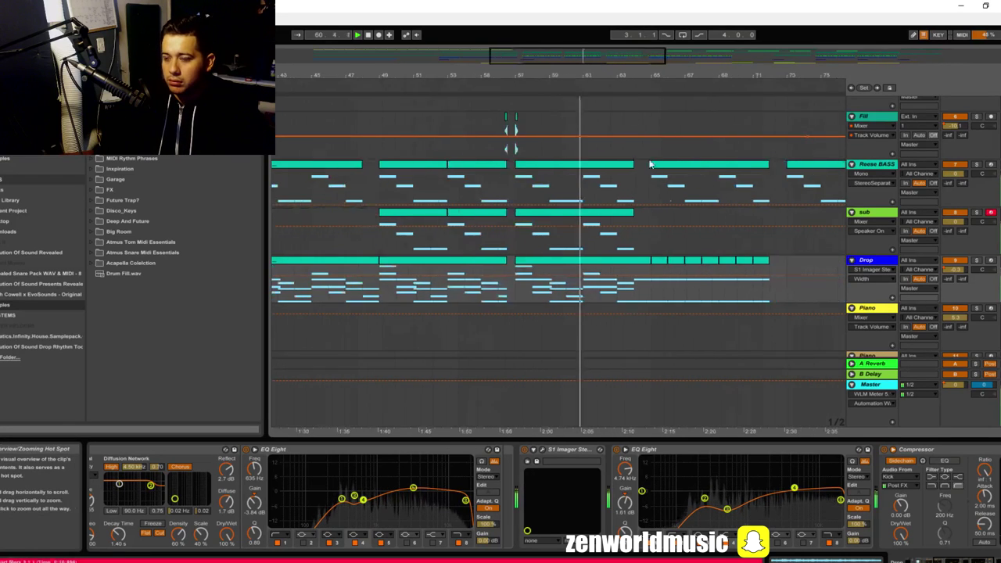
scroll(689, 215, down, 5)
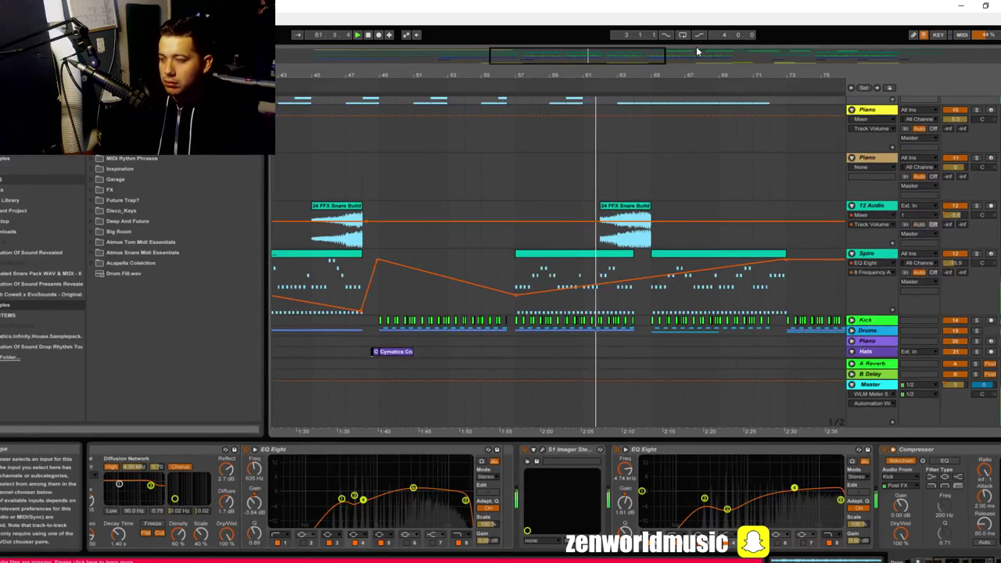
drag(610, 55, 654, 55)
scroll(600, 135, up, 5)
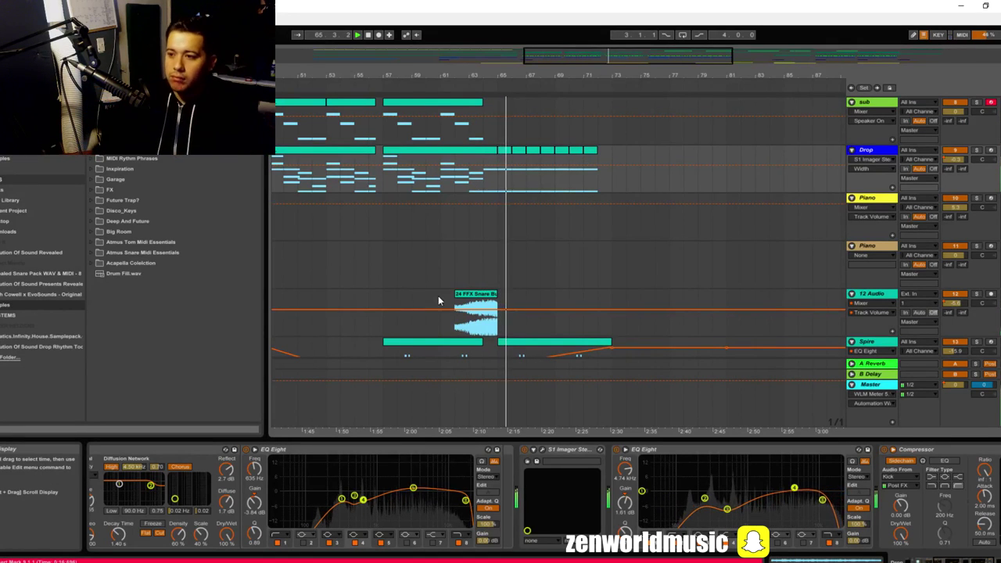
click(469, 305)
click(482, 268)
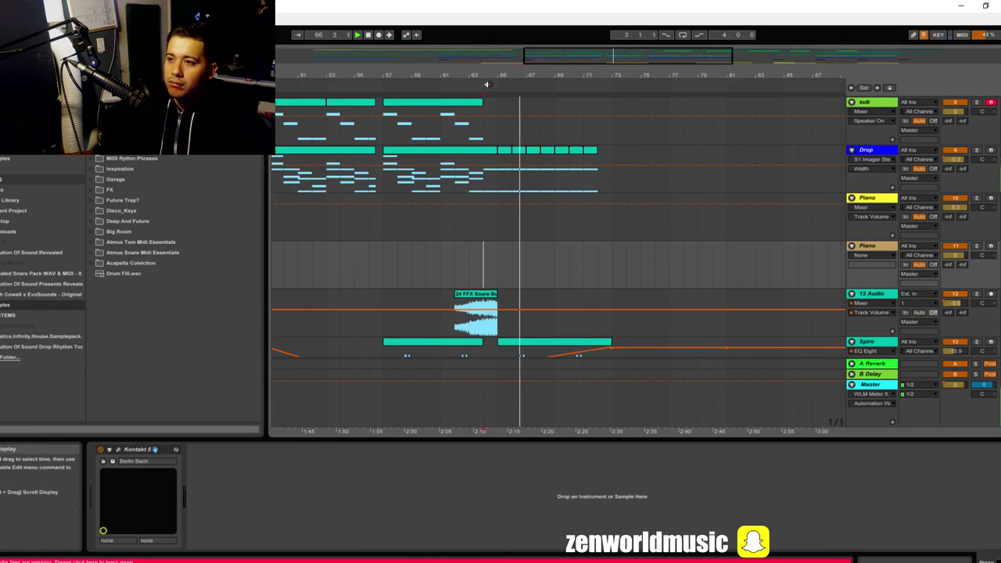
right_click(486, 88)
click(503, 116)
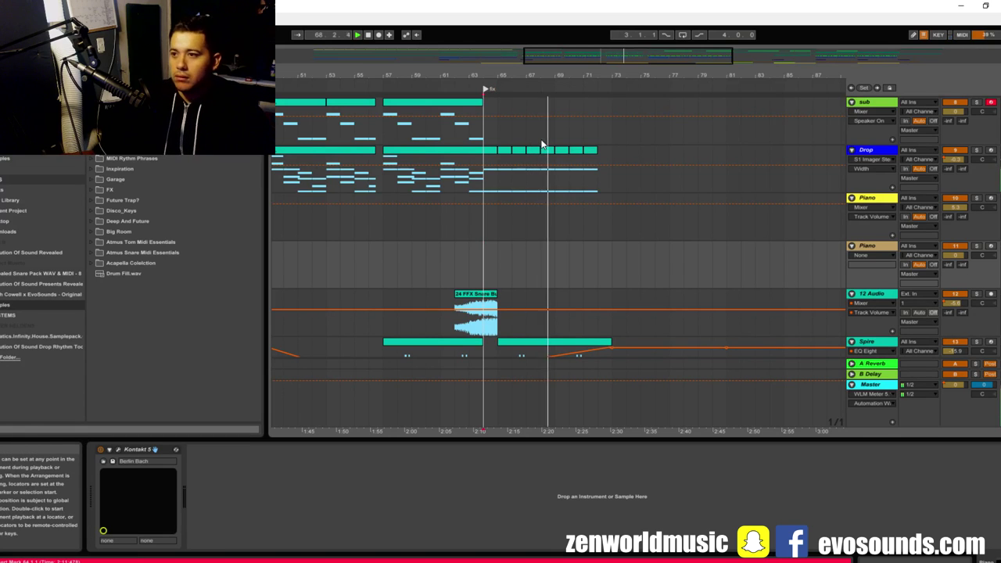
Examine the arrangement after the new locator, including the snare builds, Spire automation, Hats clips and the section from bar 73
drag(670, 74, 525, 49)
key(minus)
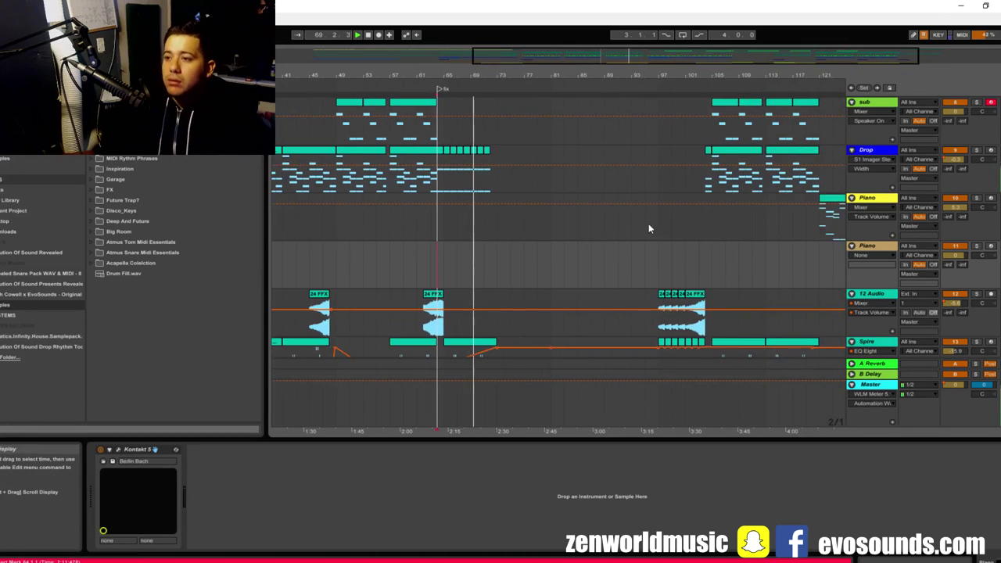
scroll(518, 301, down, 3)
scroll(722, 151, up, 2)
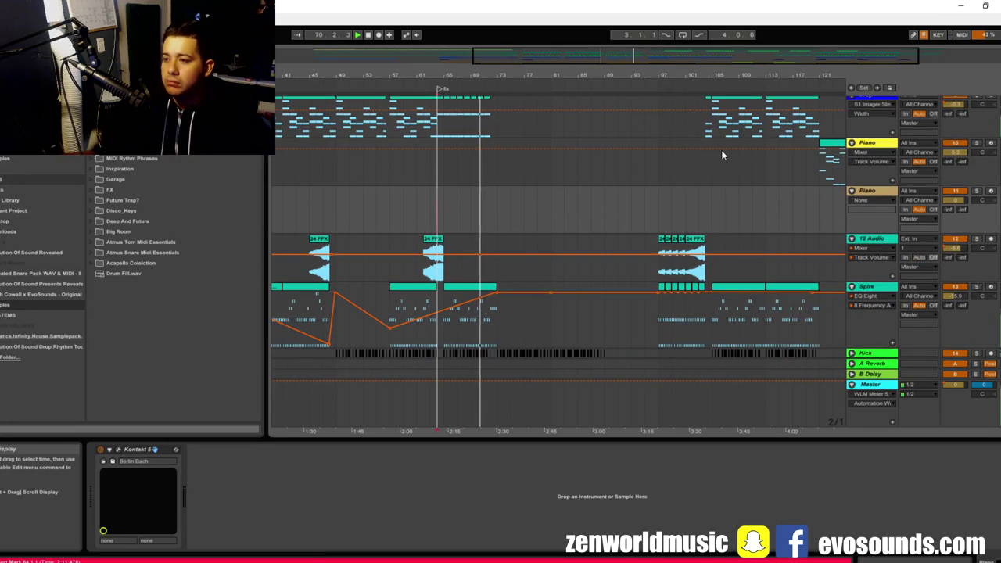
scroll(722, 194, down, 4)
scroll(708, 211, up, 2)
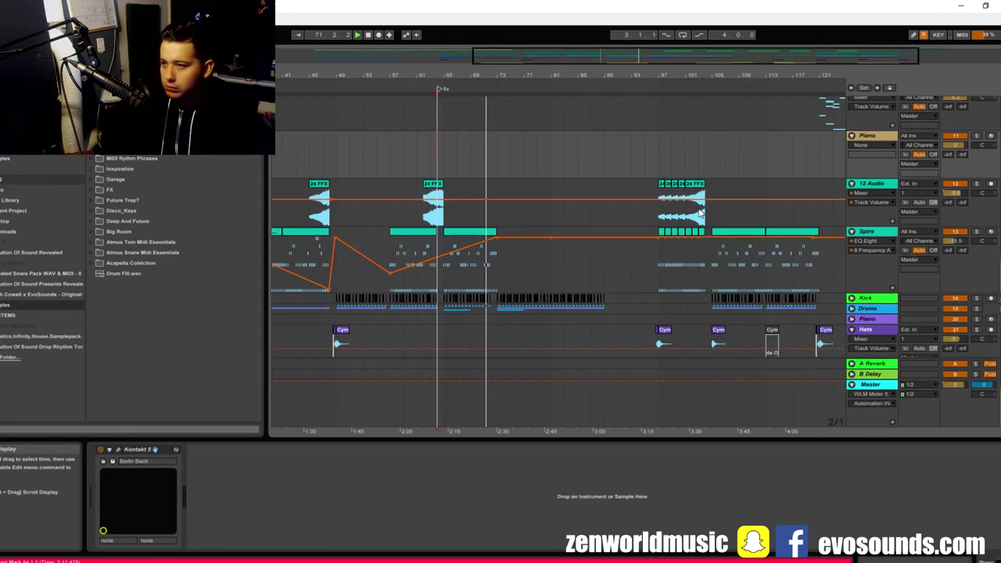
scroll(594, 264, up, 2)
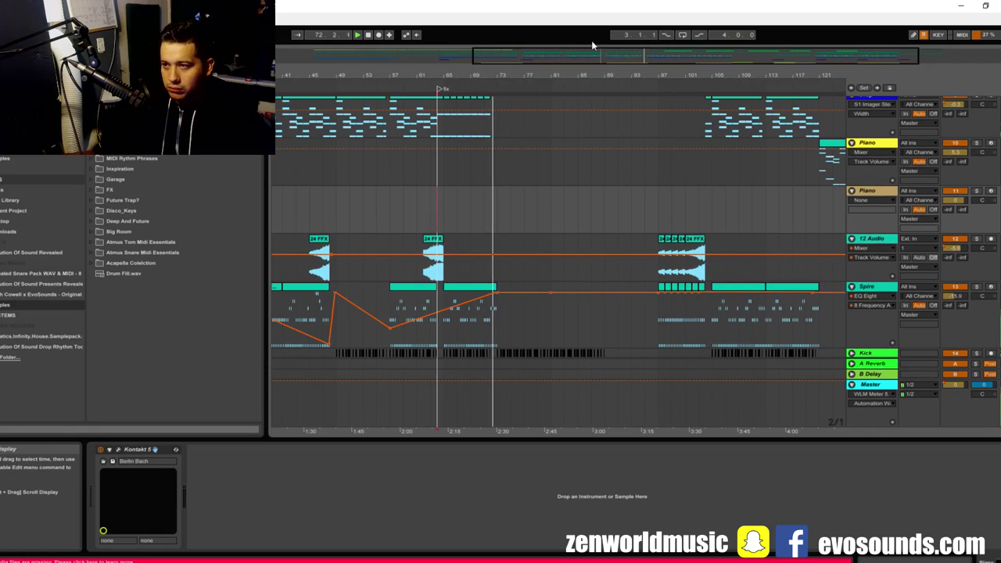
drag(648, 54, 655, 69)
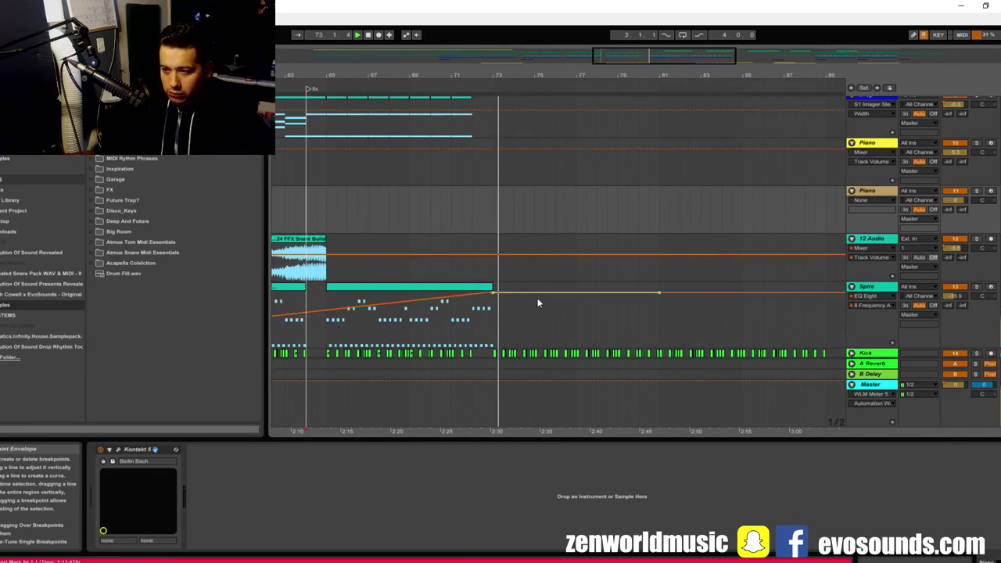
scroll(543, 295, up, 4)
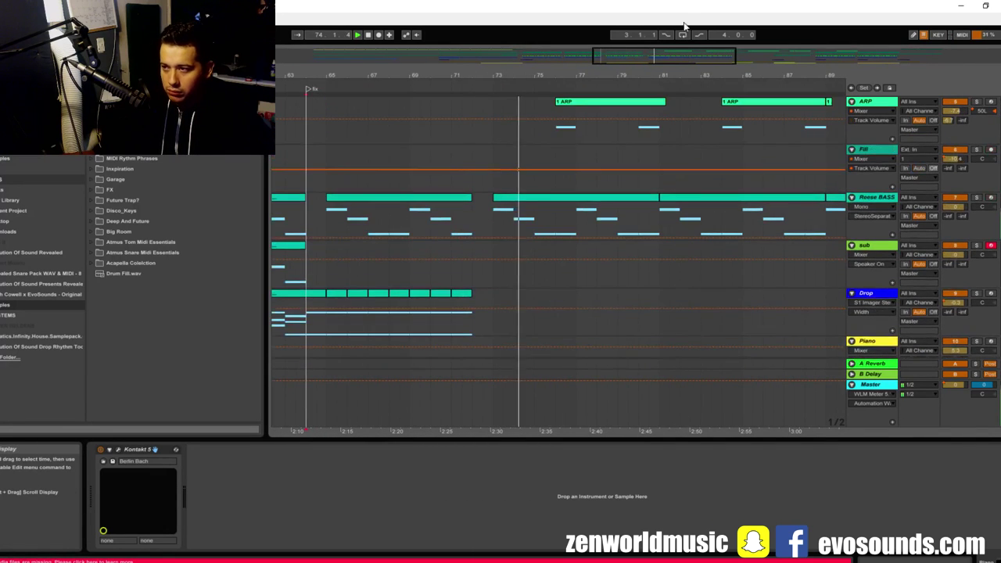
Review the Vocal, sAMPLER, ARP, Fill and Reese BASS tracks in the section following bar 73
scroll(672, 164, up, 3)
scroll(658, 153, down, 3)
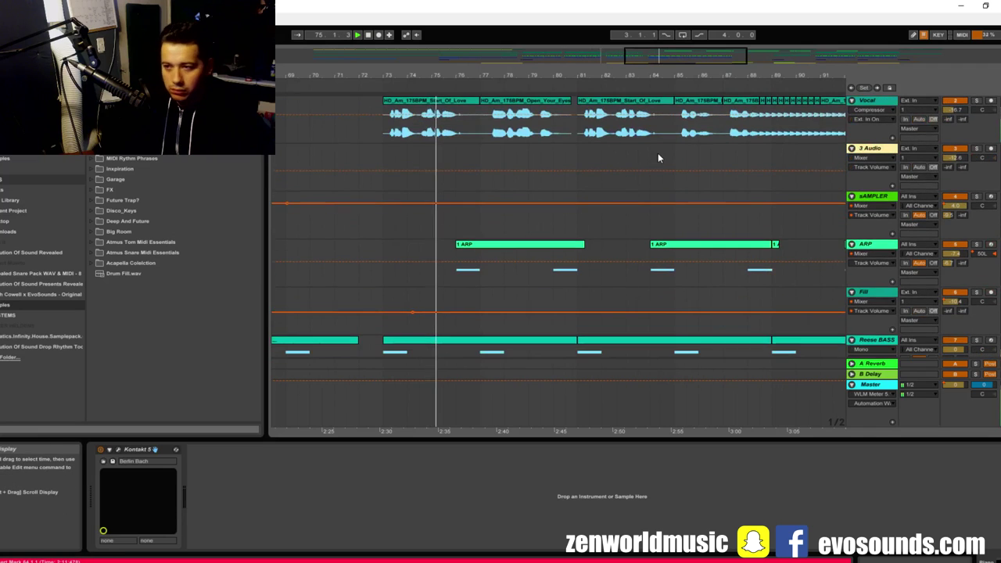
scroll(674, 193, down, 2)
scroll(660, 246, up, 4)
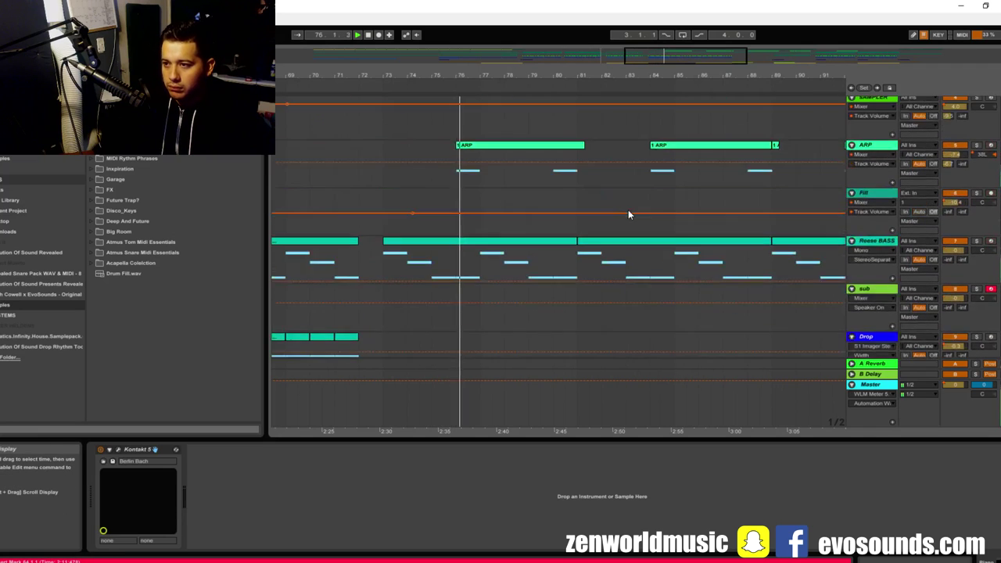
drag(688, 59, 765, 30)
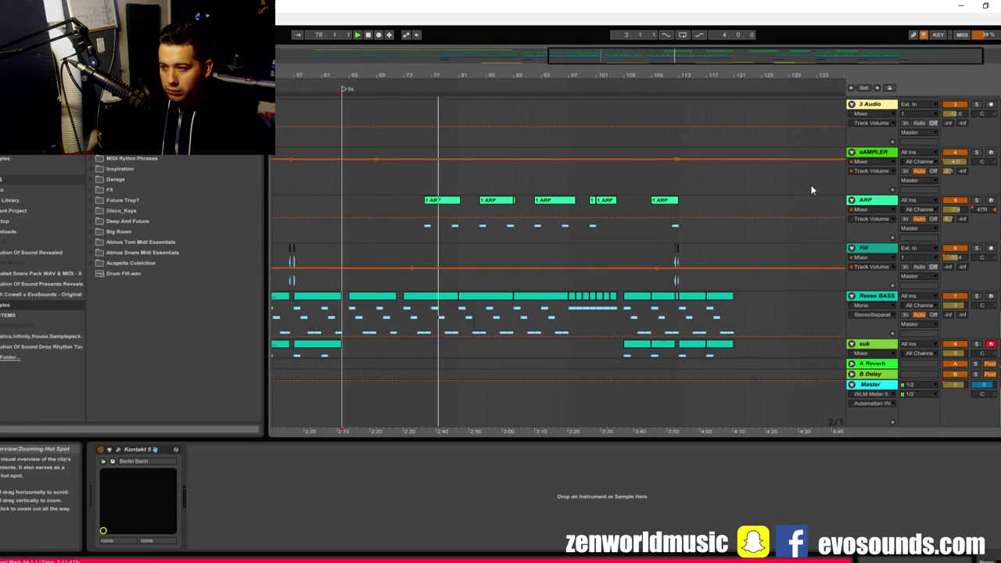
scroll(798, 223, up, 5)
scroll(791, 240, down, 1)
Look through the Vocal track's effects, and hide the chain list and devices of the "Vocal - lift vocals in mix" rack
click(877, 100)
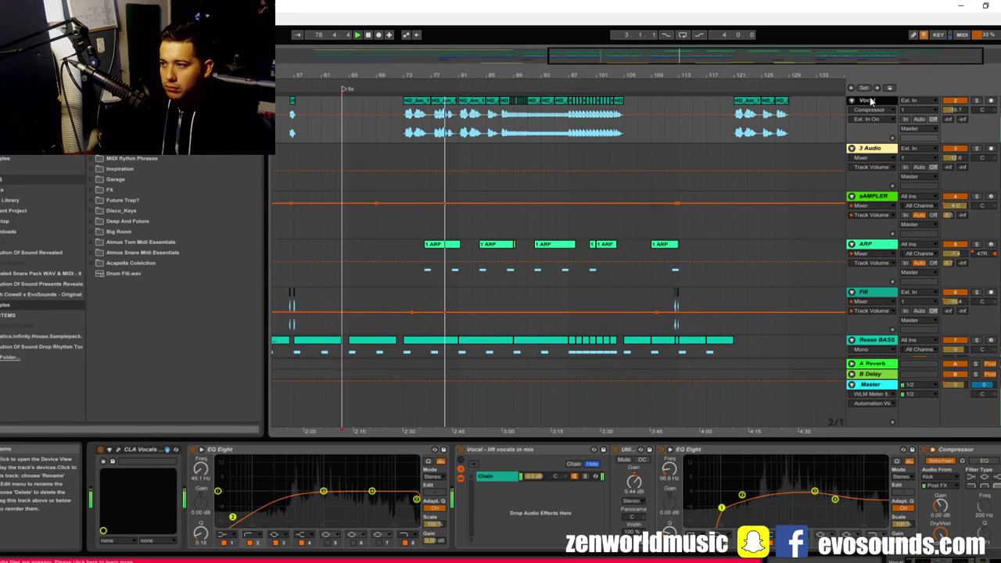
scroll(548, 450, down, 4)
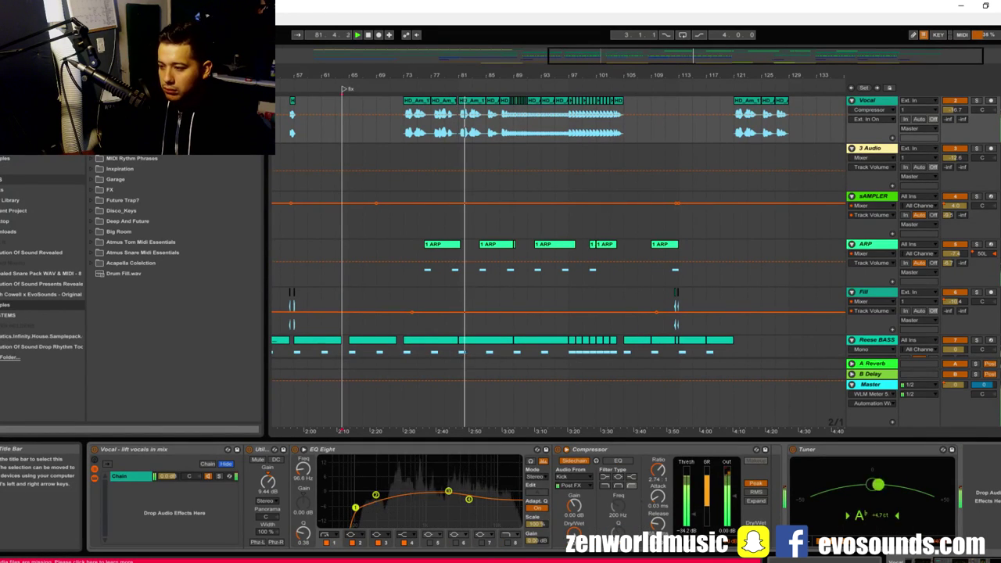
scroll(501, 453, up, 4)
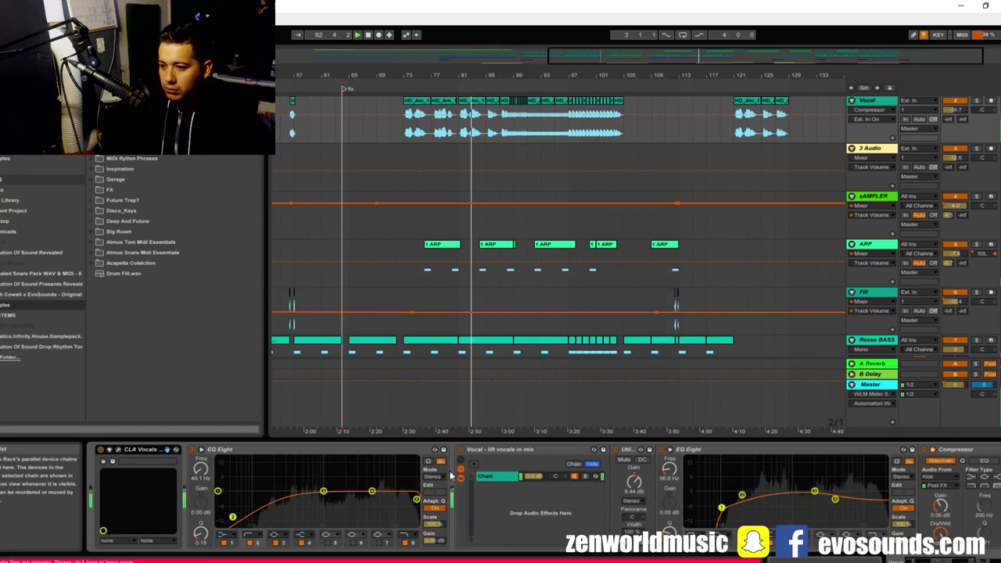
click(461, 479)
click(461, 470)
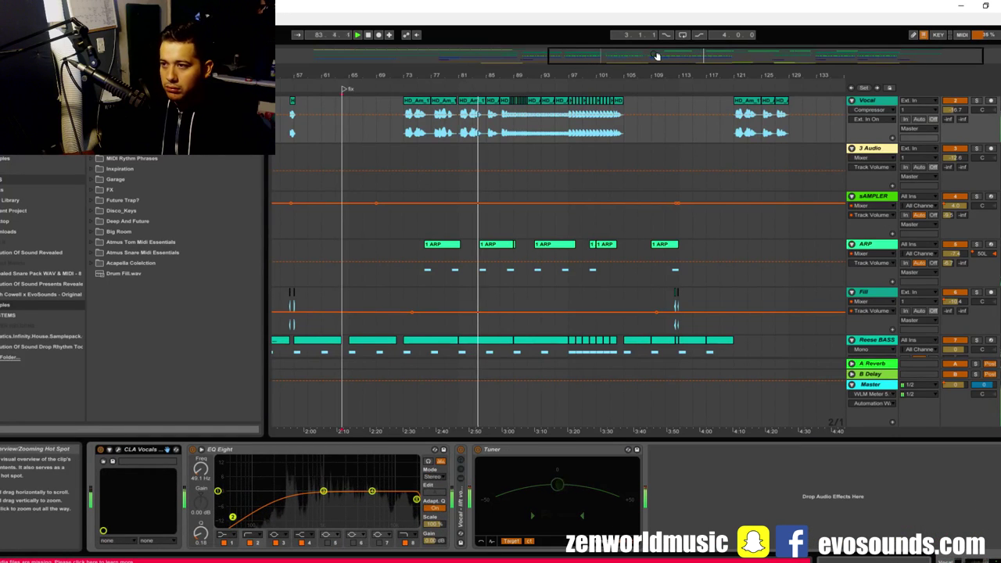
Examine the chopped vocal build and the ARP clips beneath it between bars 81 and 105
drag(658, 55, 748, 104)
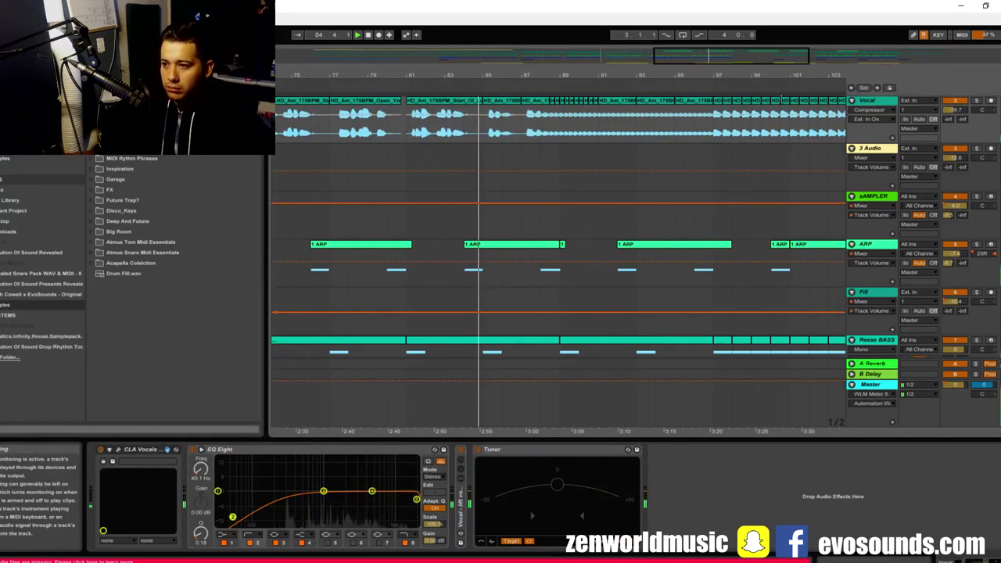
mouse_move(744, 55)
mouse_down()
mouse_move(763, 53)
mouse_move(757, 41)
mouse_up()
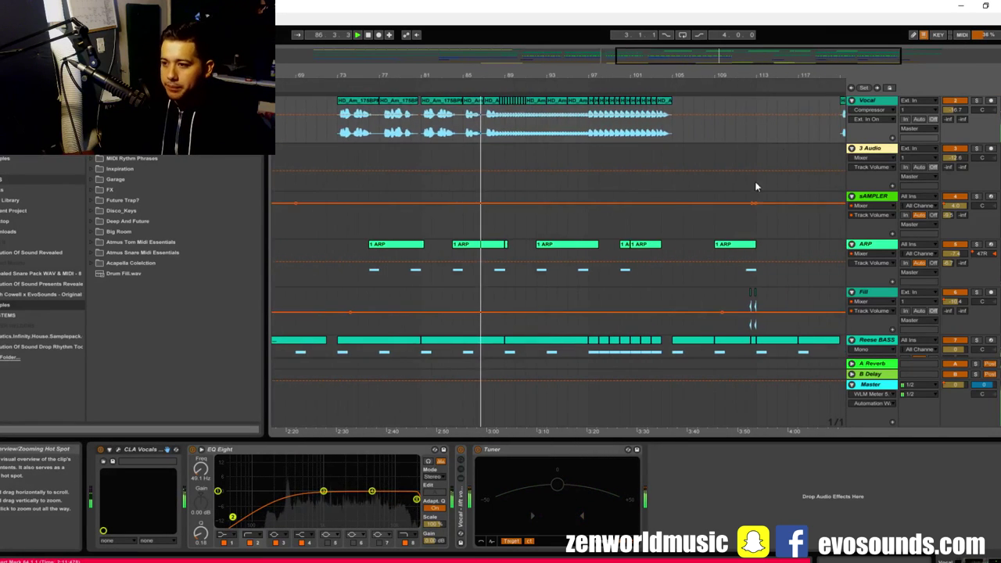
scroll(755, 181, down, 2)
scroll(563, 233, up, 3)
scroll(530, 208, up, 1)
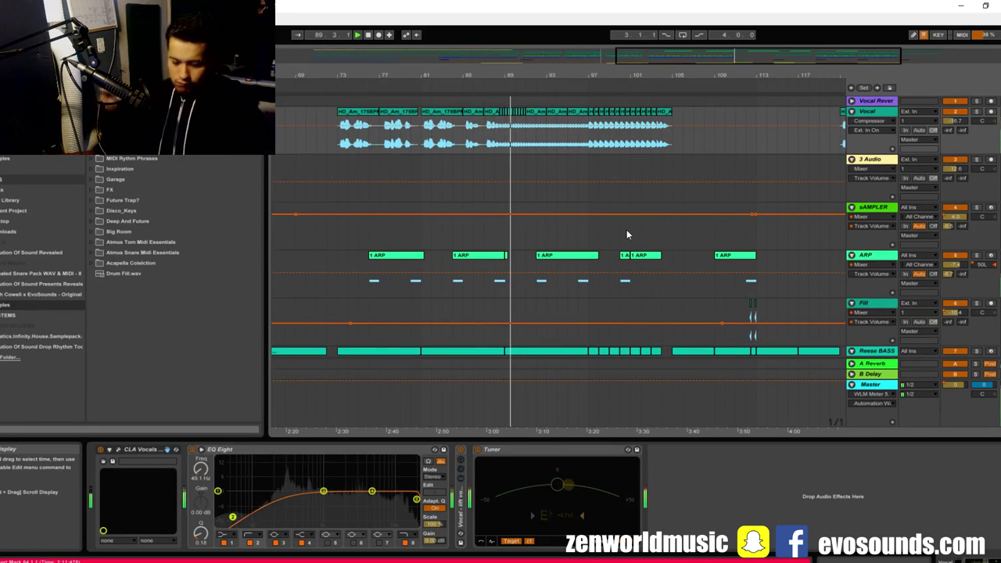
drag(646, 55, 659, 87)
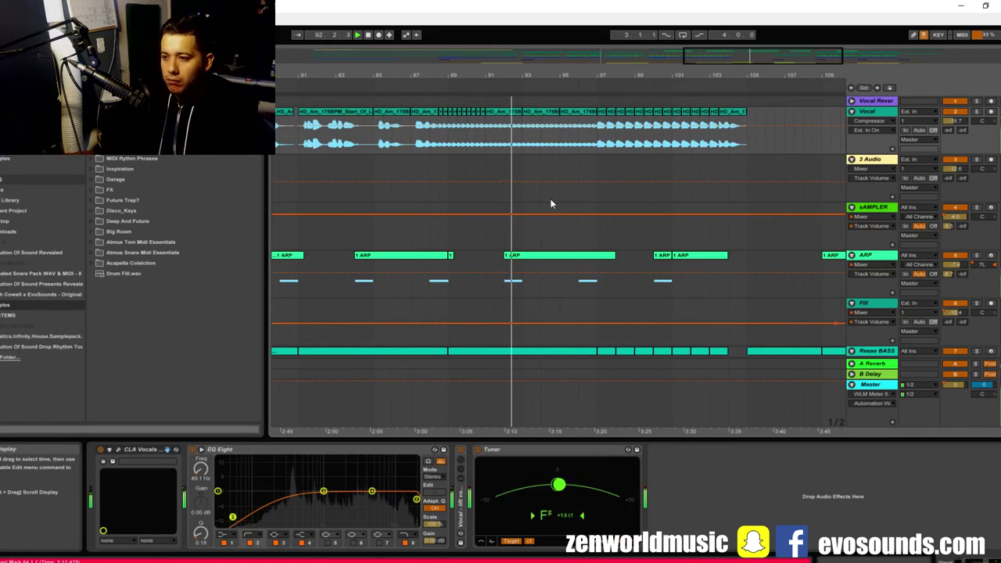
Fold the ARP, Fill and Reese BASS tracks
click(852, 256)
click(852, 265)
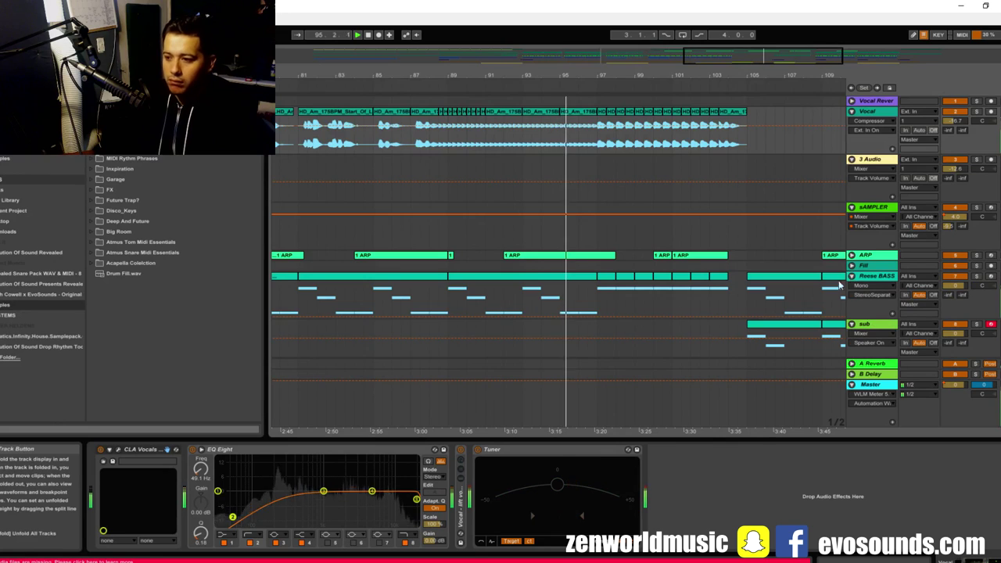
click(851, 277)
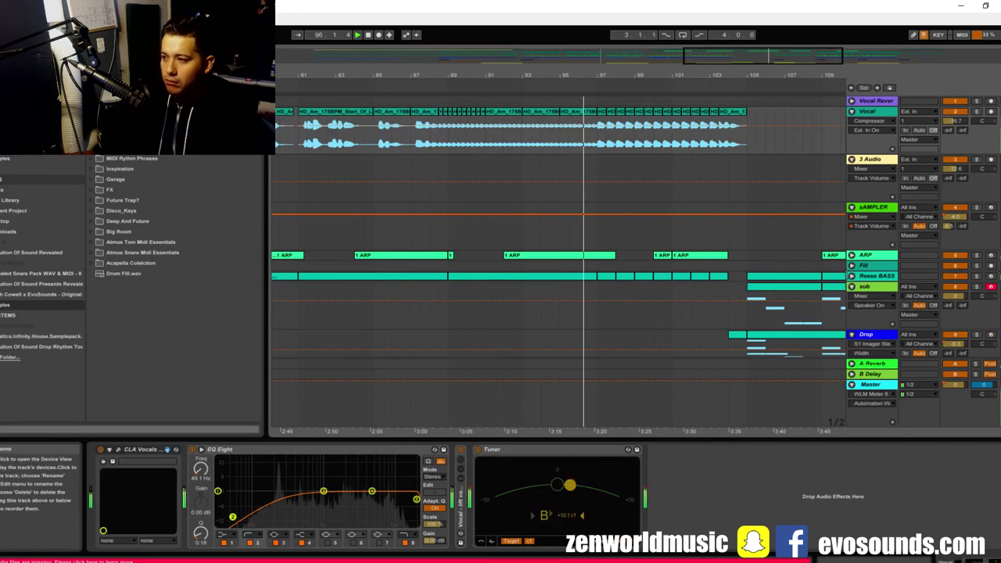
Unfold the ARP track and delete its clip between bars 101 and 104
scroll(727, 262, down, 10)
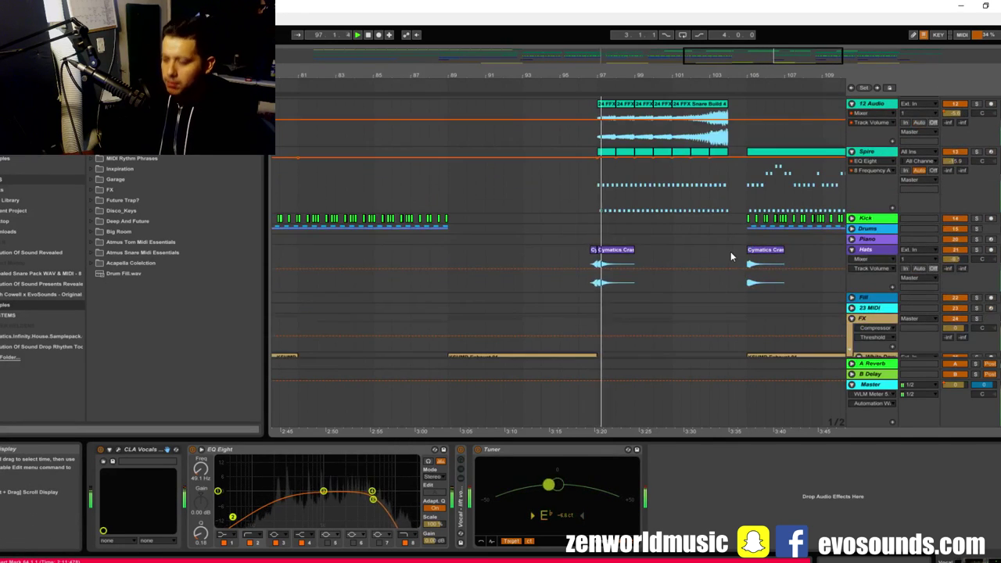
scroll(731, 251, up, 8)
scroll(694, 220, up, 8)
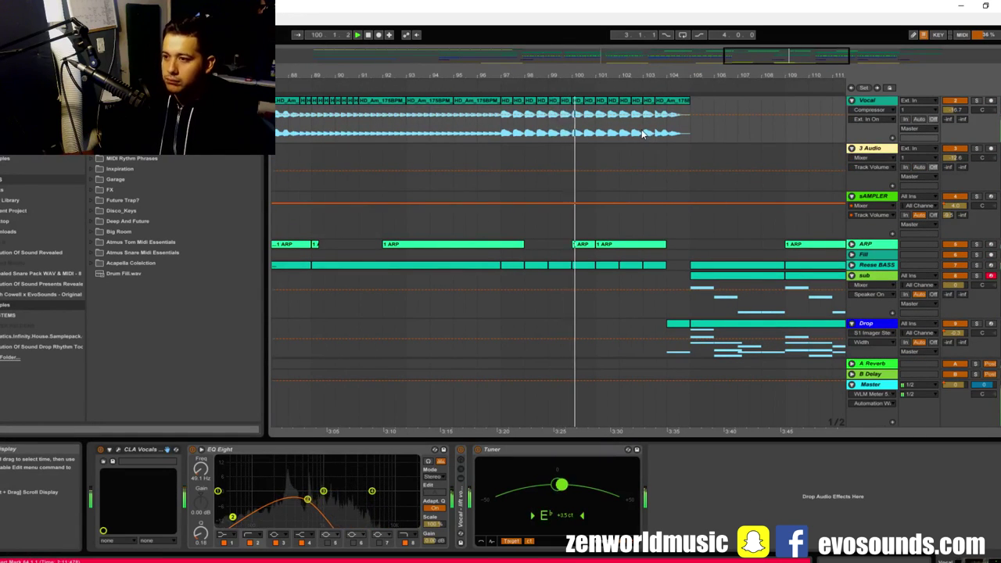
click(875, 245)
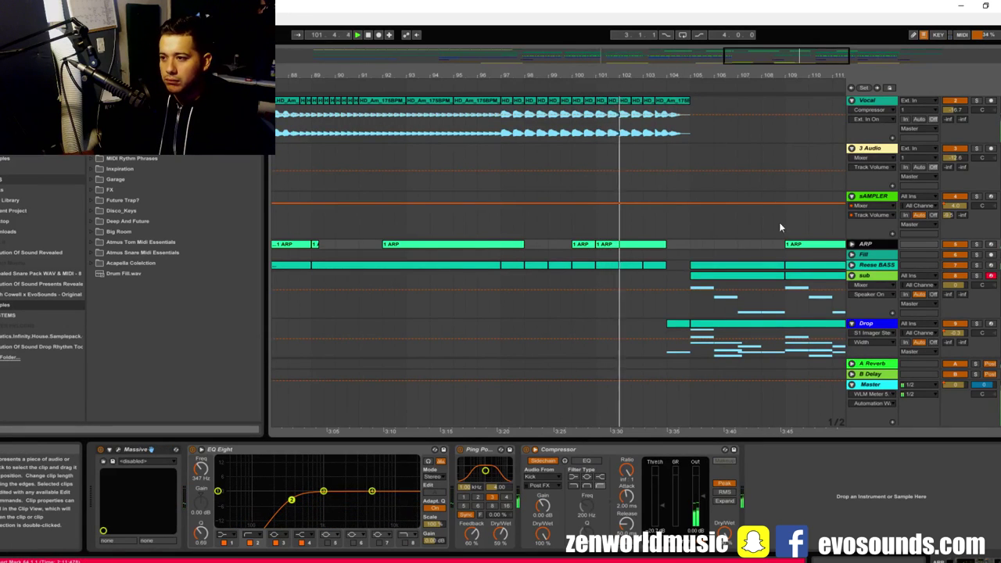
click(852, 244)
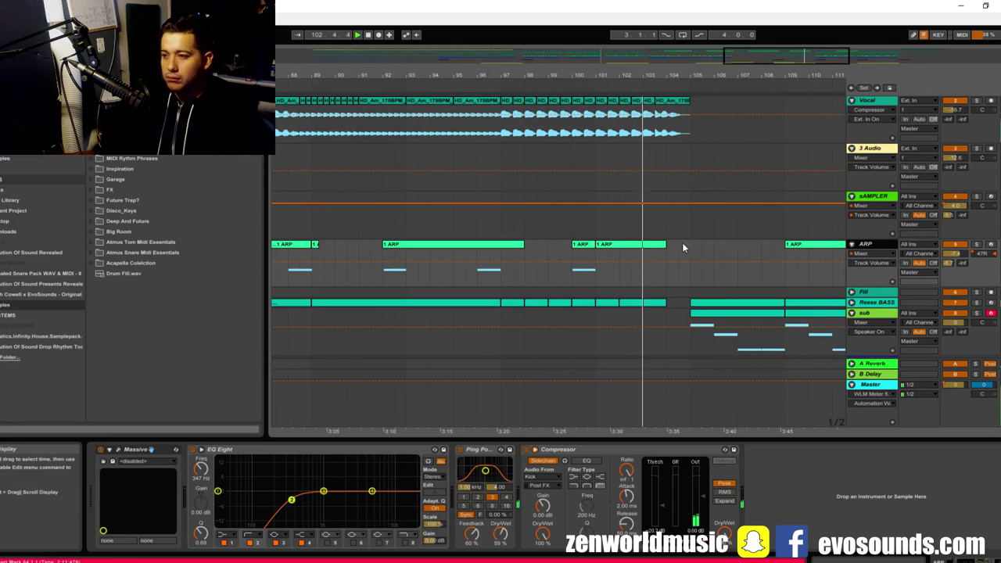
click(661, 257)
key(Delete)
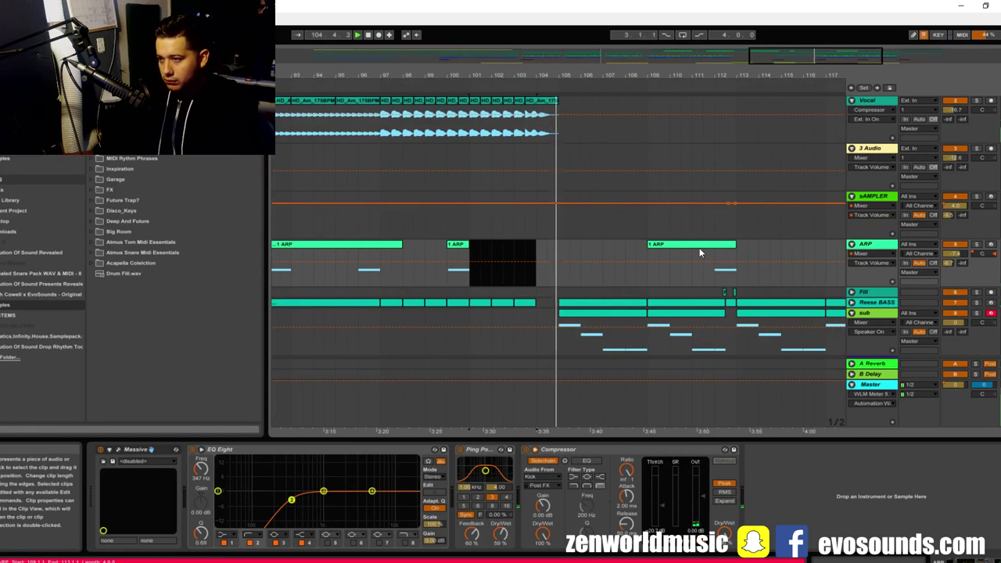
Examine the second drop from bar 105 to 121, including the sub, Drop and Spire clips and the Spire track's devices
scroll(681, 234, down, 5)
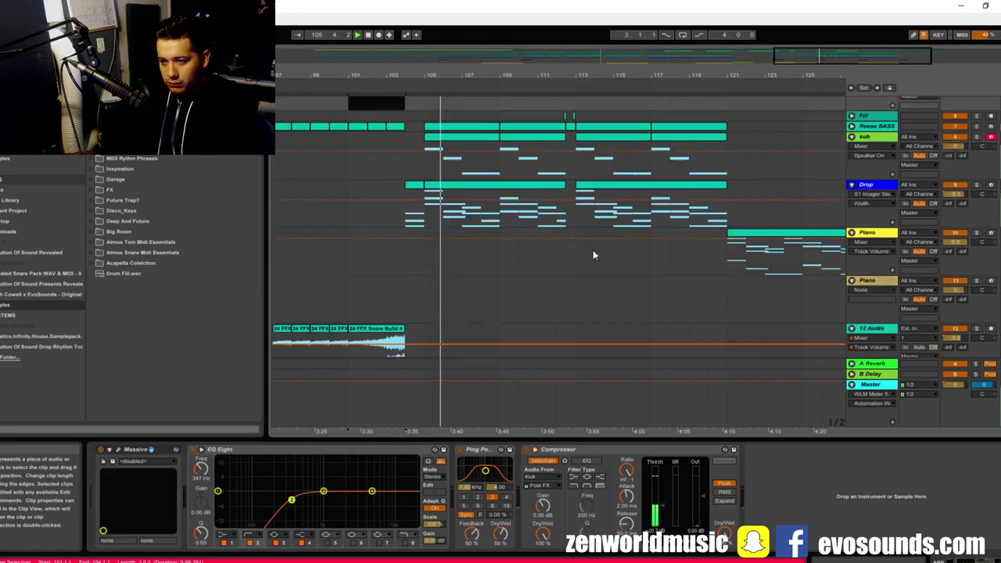
scroll(619, 238, down, 5)
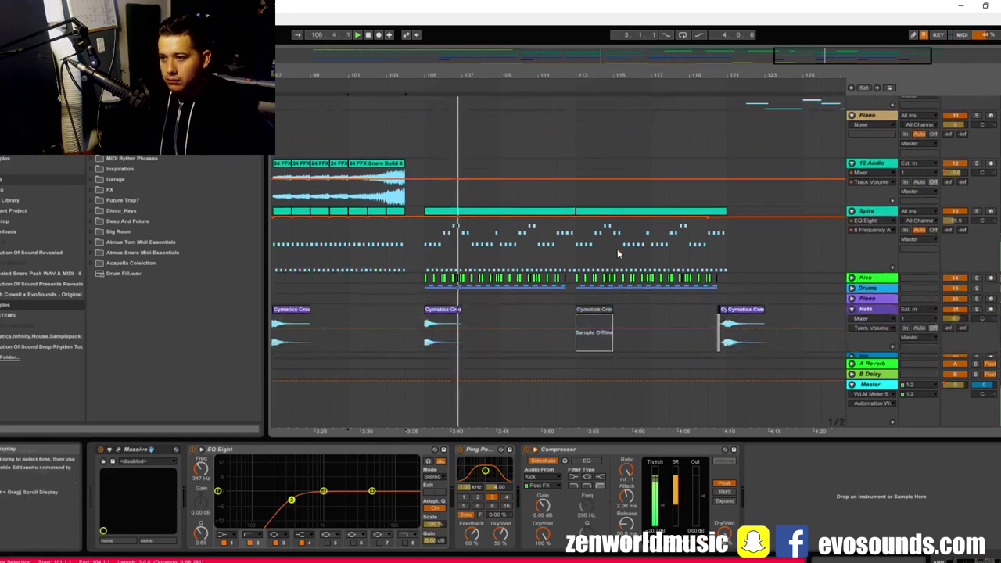
drag(844, 57, 863, 63)
scroll(833, 184, up, 5)
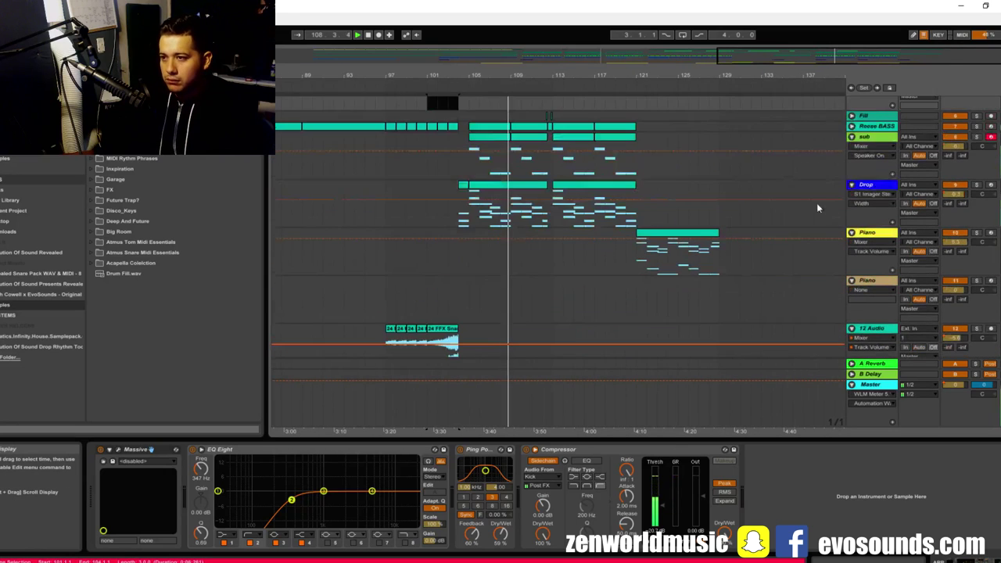
drag(858, 55, 859, 80)
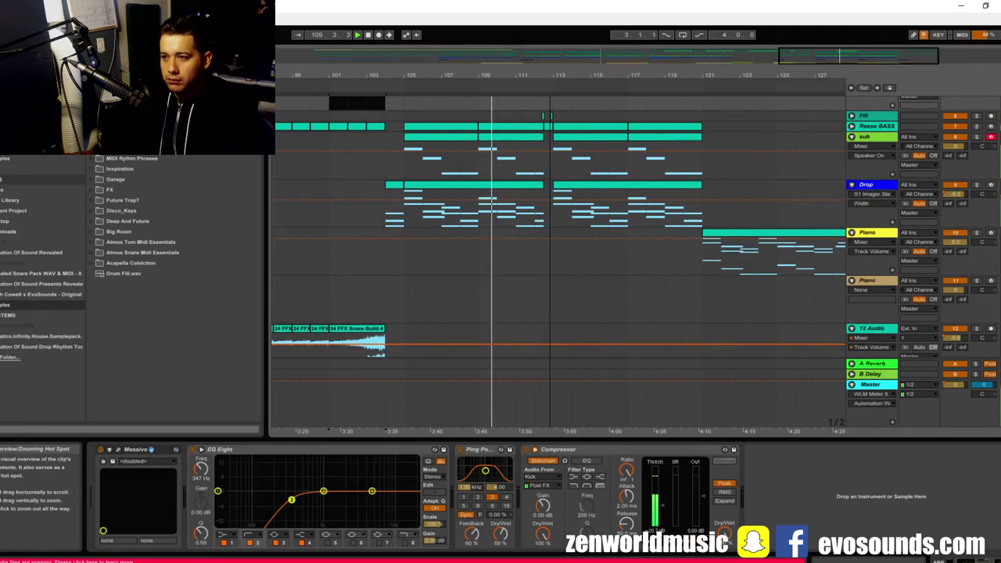
scroll(572, 317, down, 5)
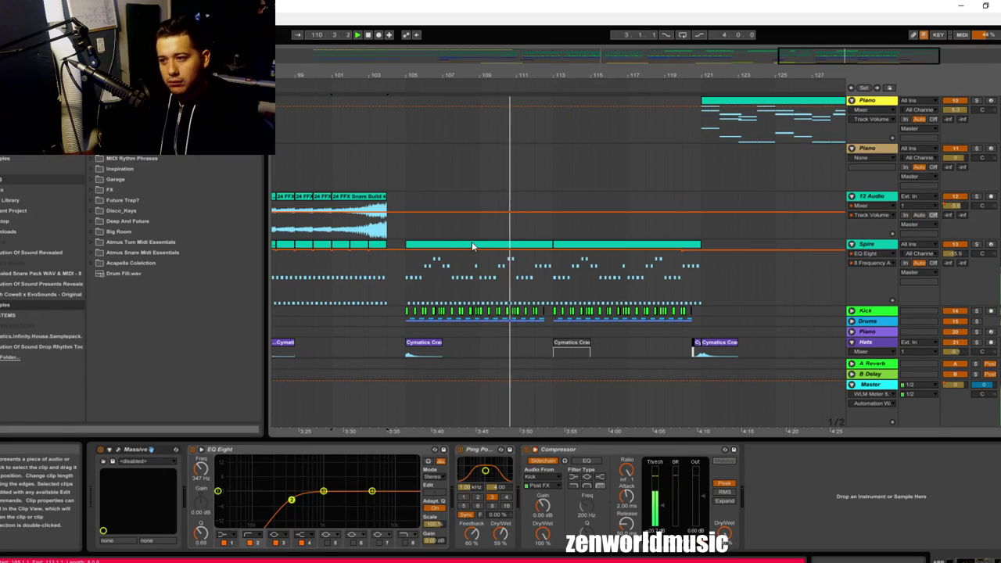
click(541, 290)
scroll(542, 266, up, 6)
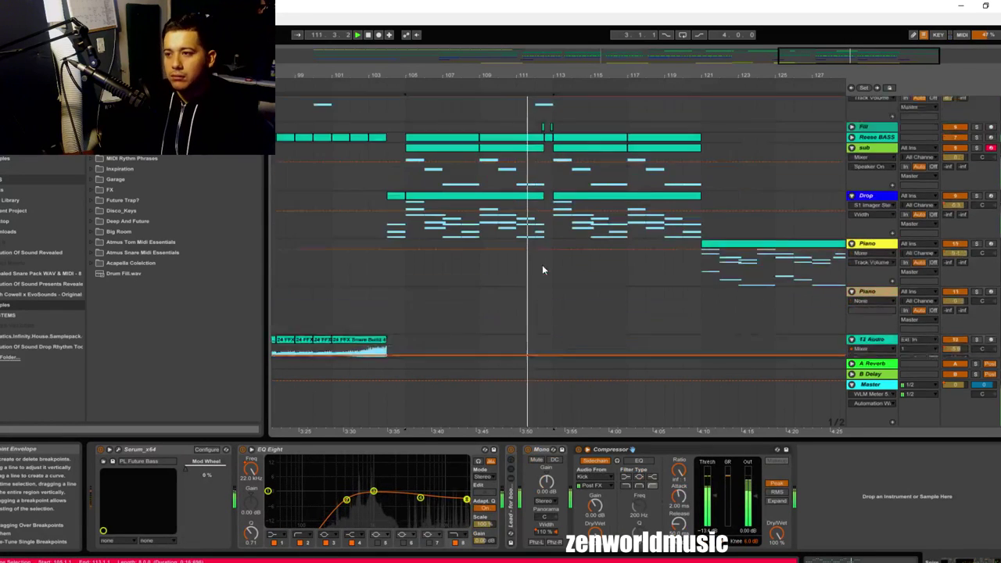
scroll(560, 249, up, 2)
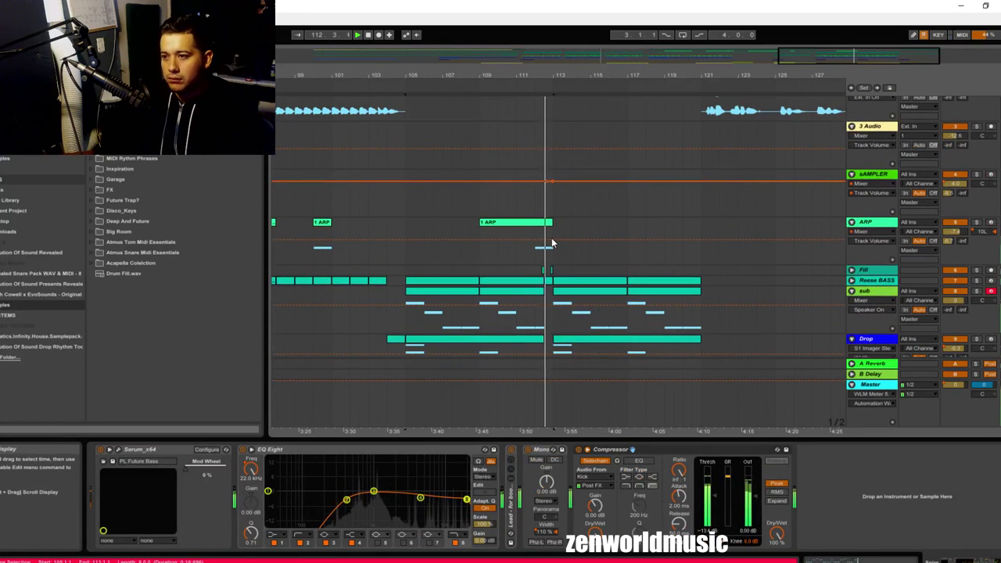
scroll(583, 235, up, 2)
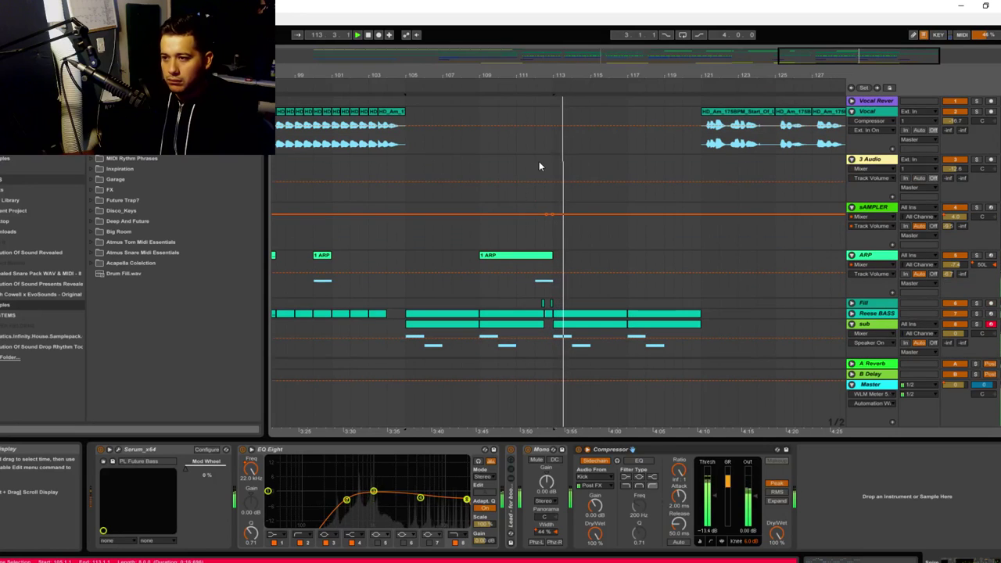
Add a locator named "FIX" at the gap in the sub clips just before bar 113
click(544, 164)
click(549, 134)
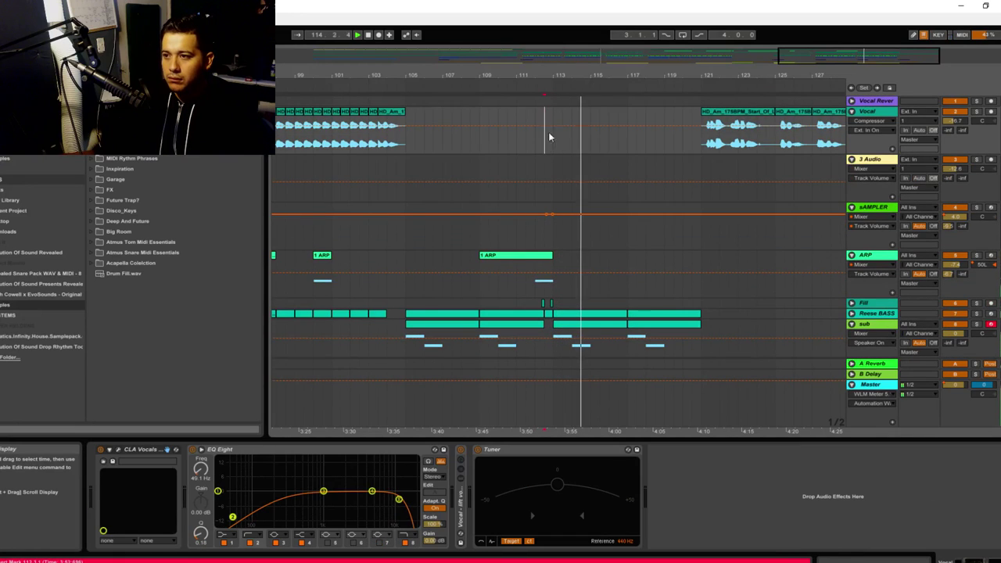
click(543, 87)
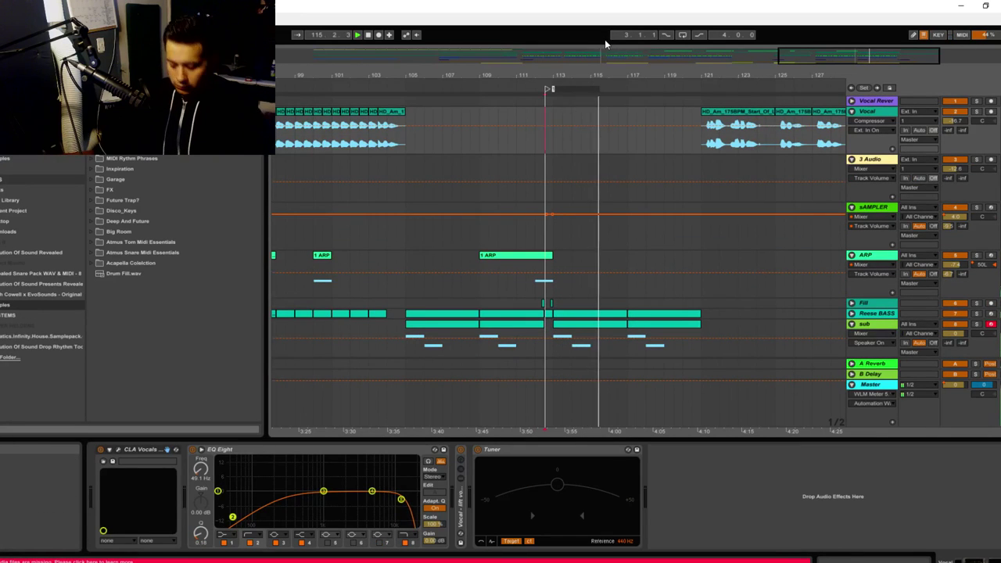
text(FIX)
key(Return)
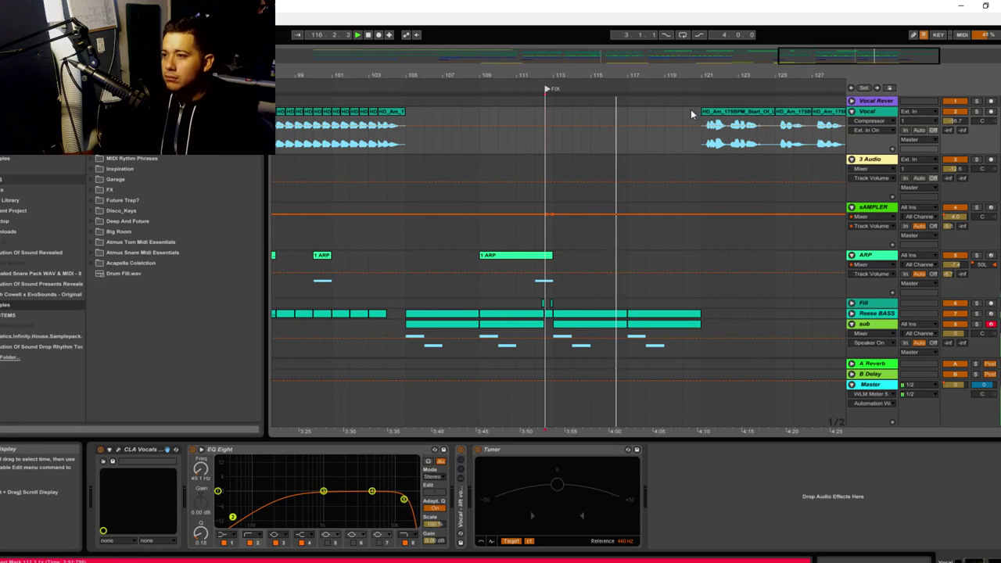
click(676, 89)
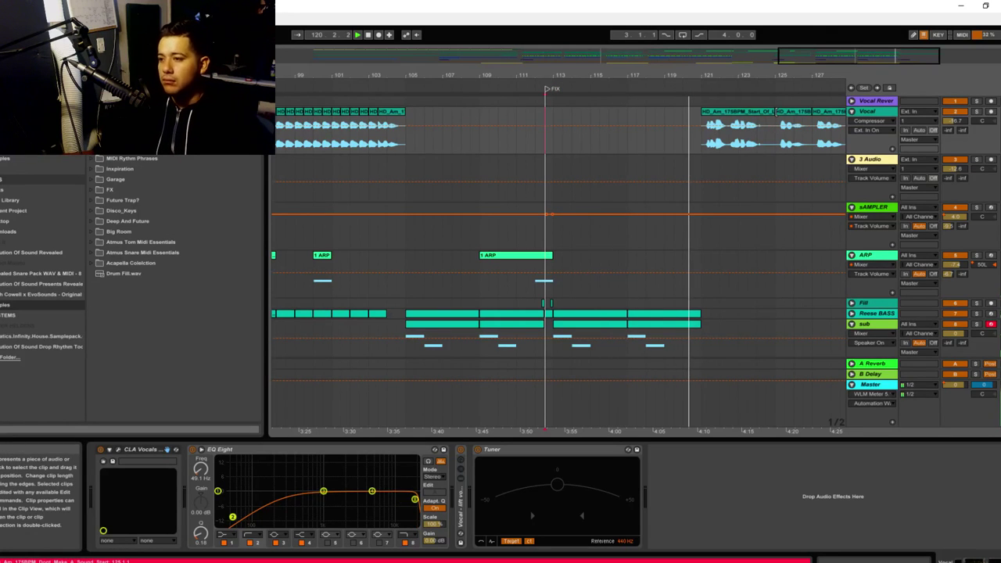
Examine the outro from bar 121, including the vocal clips, the Piano clip's notes and the Piano track's instrument and effect
right_click(777, 115)
click(599, 152)
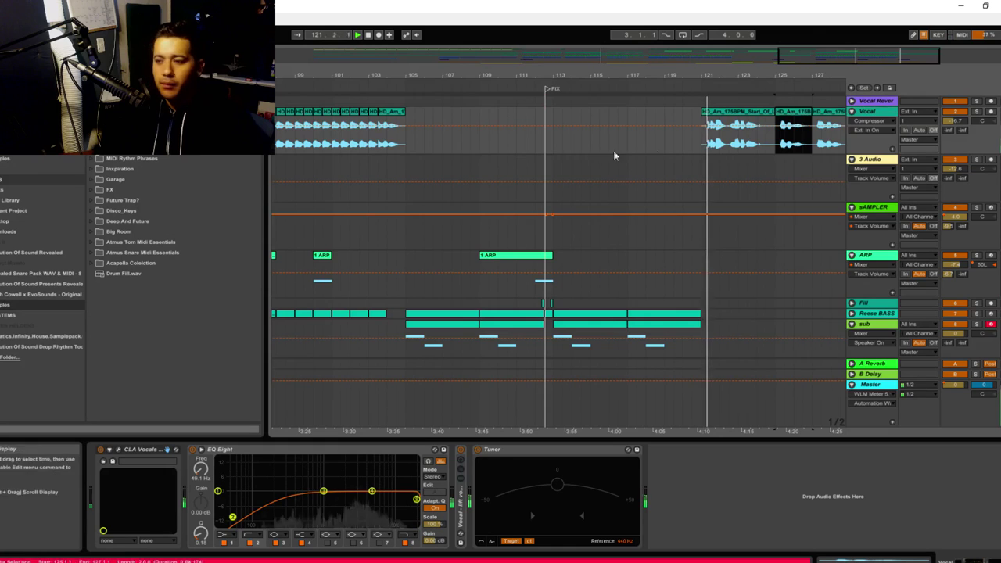
drag(885, 60, 945, 60)
scroll(716, 230, down, 3)
scroll(715, 234, down, 1)
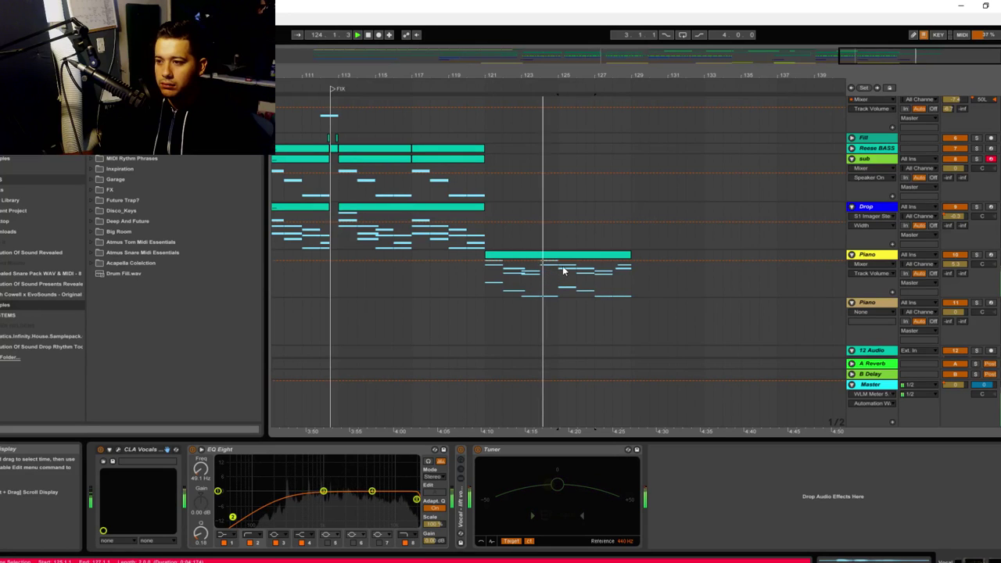
double_click(615, 260)
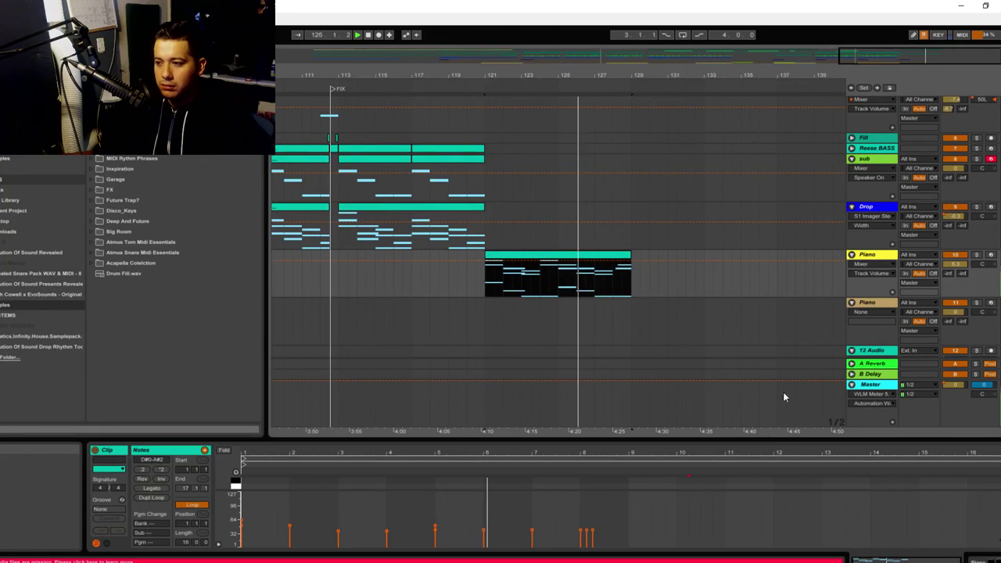
key(shift+Tab)
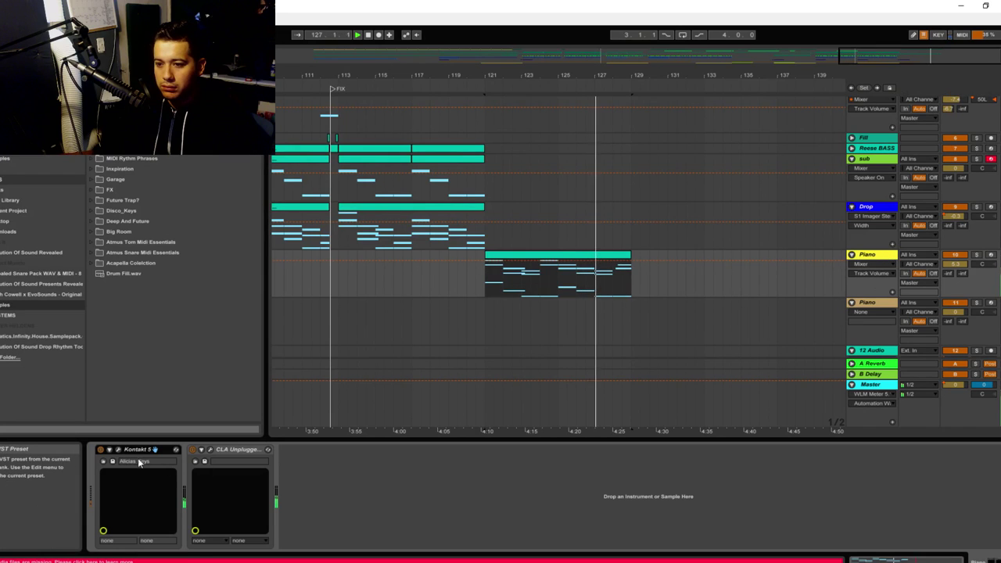
scroll(645, 285, down, 3)
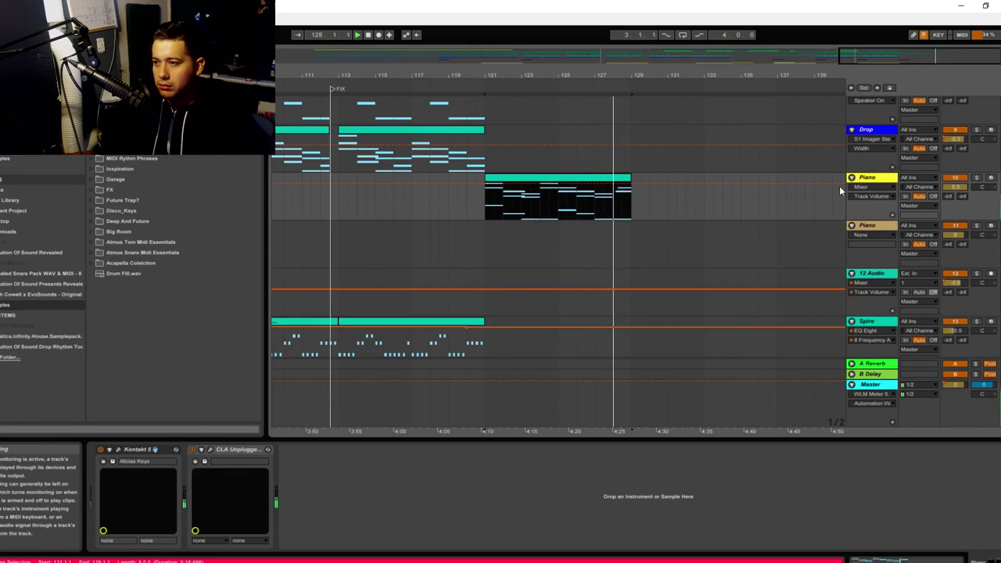
Survey the full arrangement across all tracks, from the Vocal track down to the Hats, including the Reese BASS and Spire clips
drag(945, 64, 890, 57)
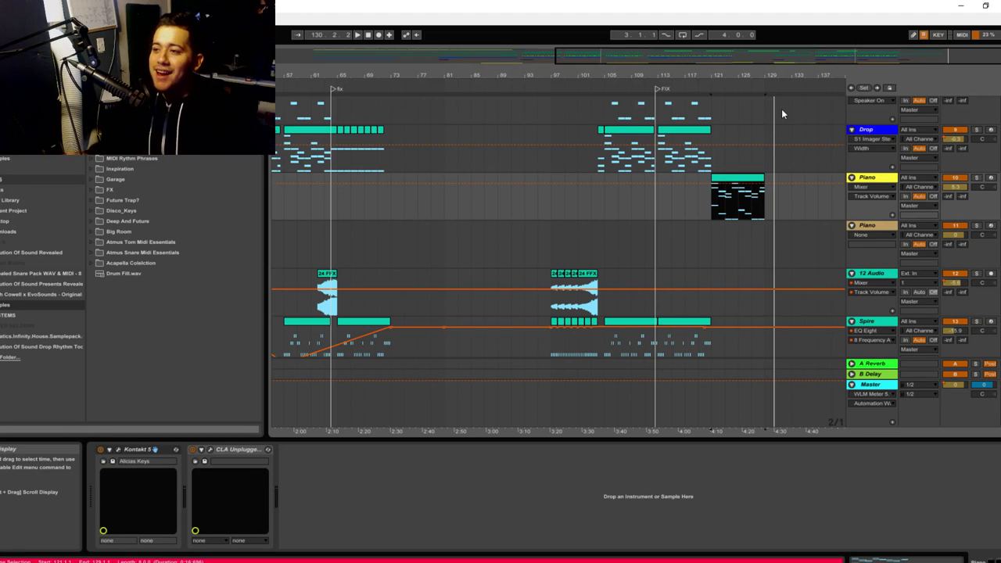
drag(944, 59, 931, 45)
scroll(819, 181, up, 2)
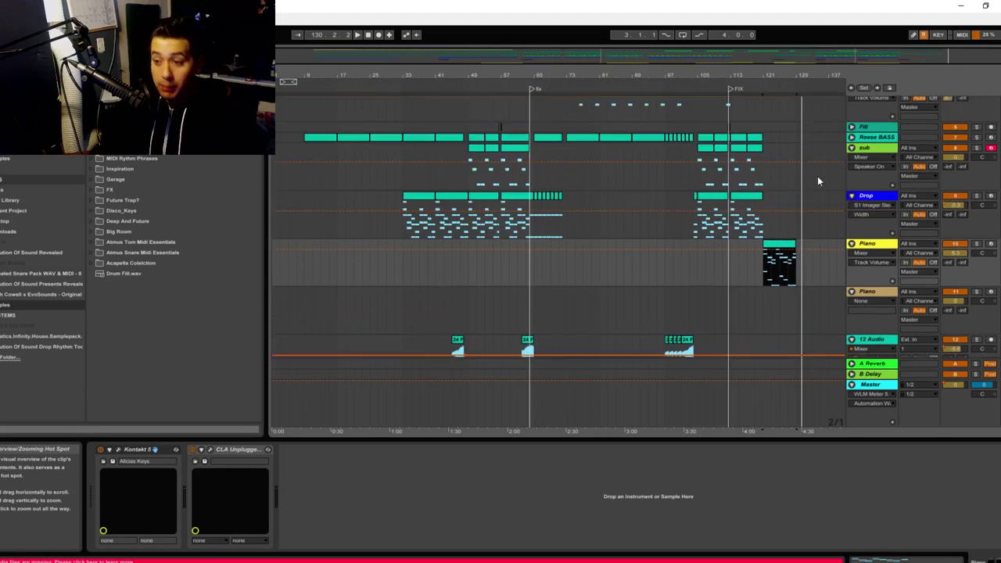
scroll(817, 179, up, 5)
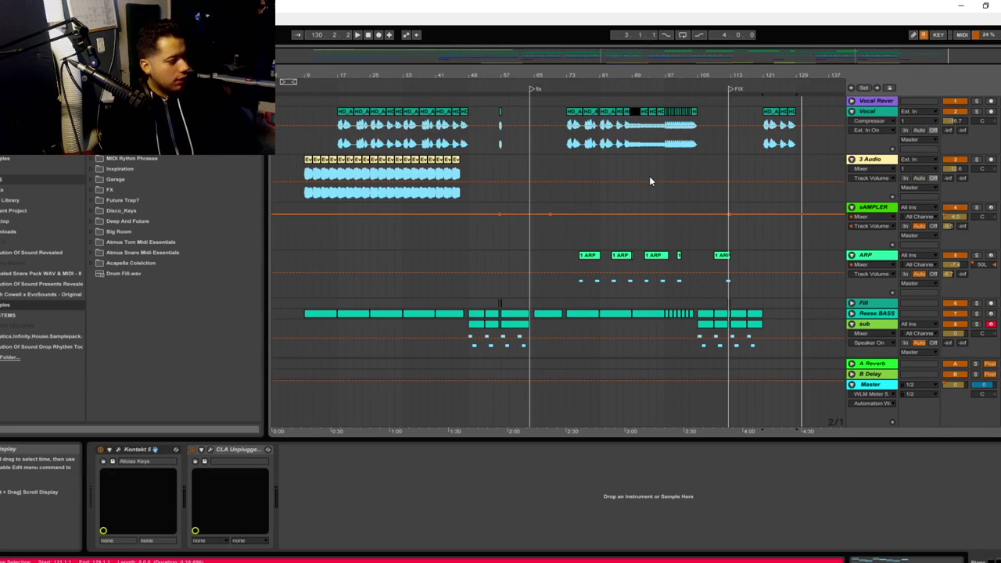
scroll(403, 313, down, 5)
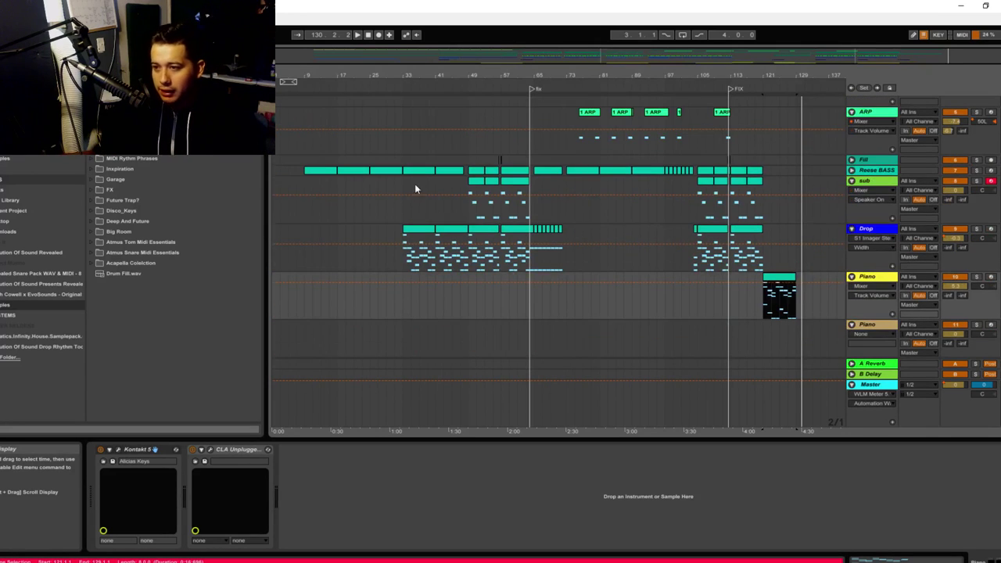
click(852, 171)
click(853, 171)
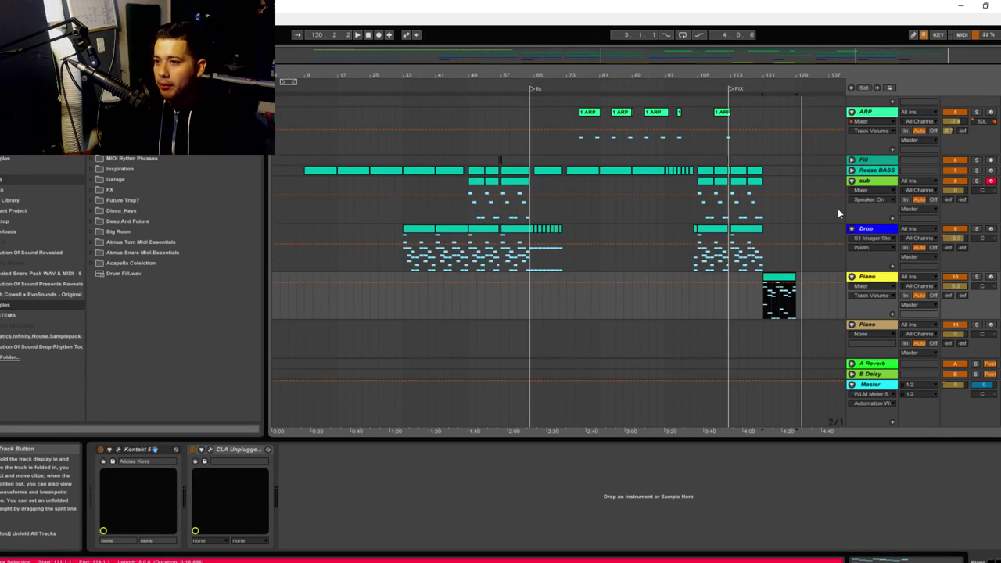
scroll(480, 286, down, 8)
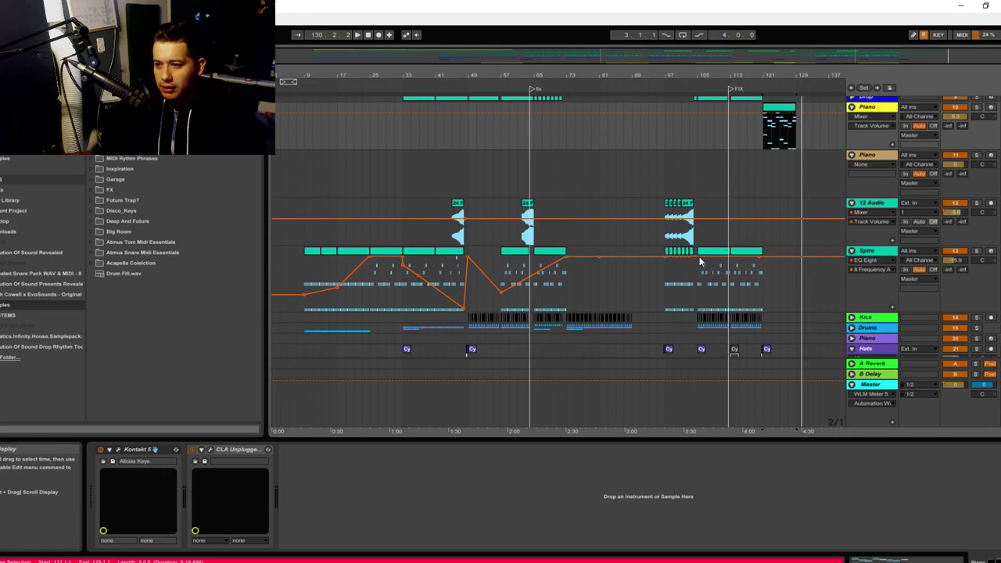
Examine the MIDI notes of the Spire clips at bars 17, 25 and 41 in an enlarged note editor
double_click(356, 253)
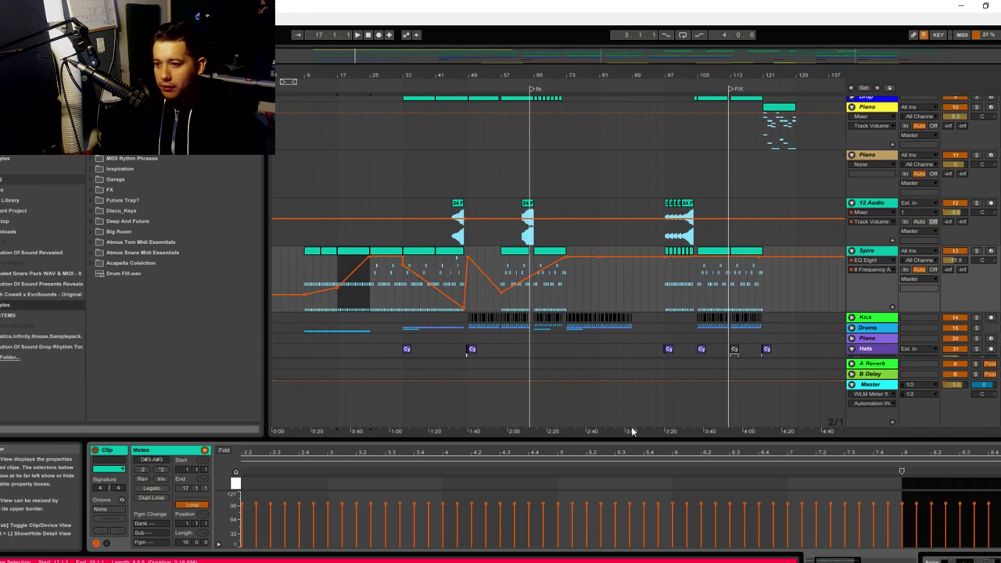
drag(655, 442, 652, 239)
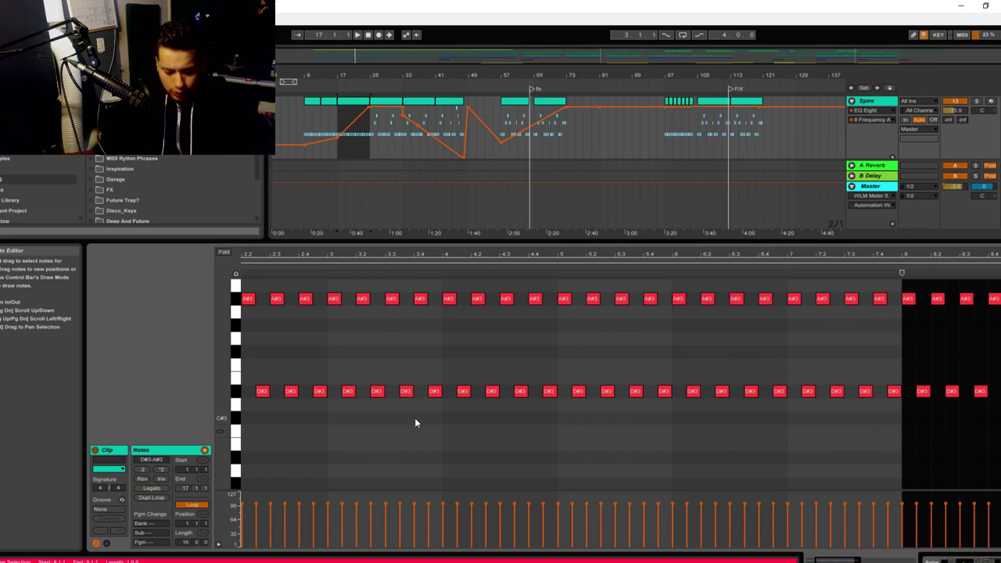
click(391, 101)
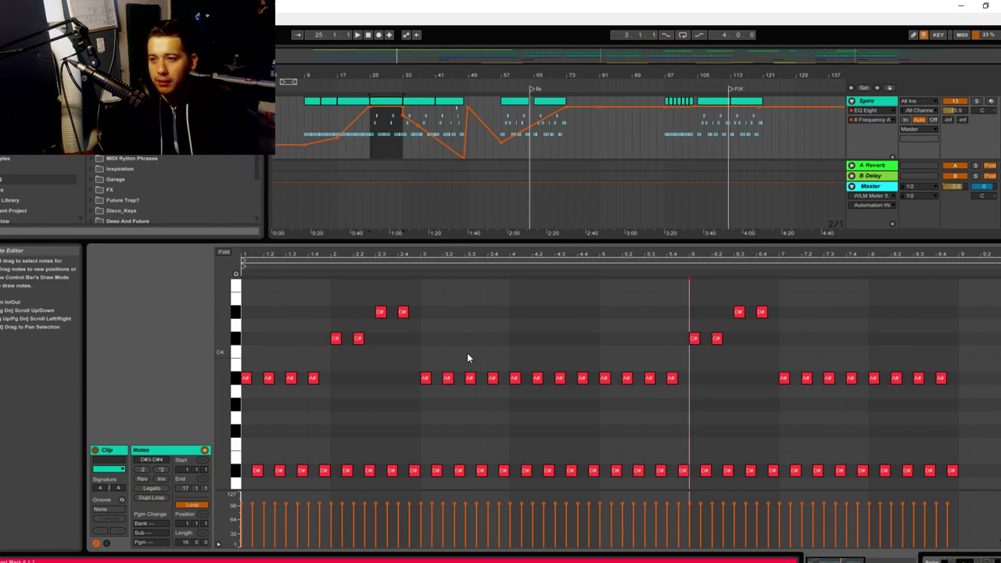
click(457, 126)
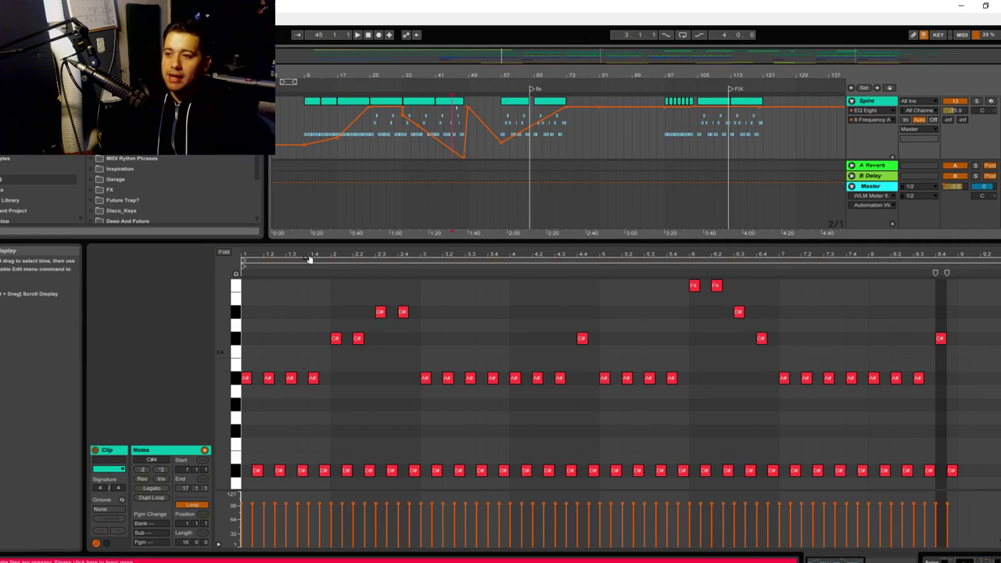
Solo the Spire track and listen to it from bar 25
drag(600, 57, 395, 165)
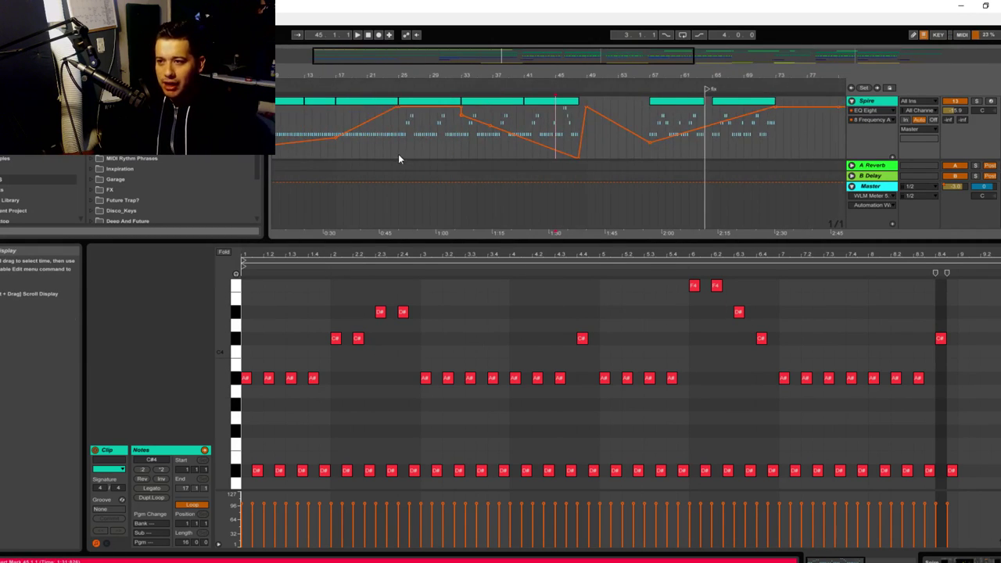
click(398, 156)
key(space)
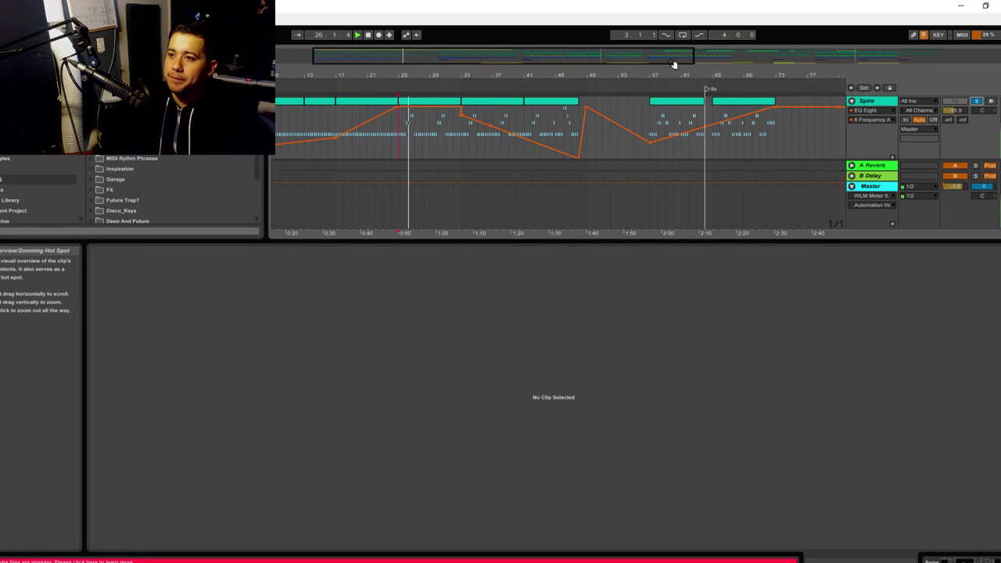
drag(441, 62, 442, 102)
key(space)
Shrink the detail view, unfold the Reese BASS track and listen to it soloed from bar 9
scroll(554, 166, up, 2)
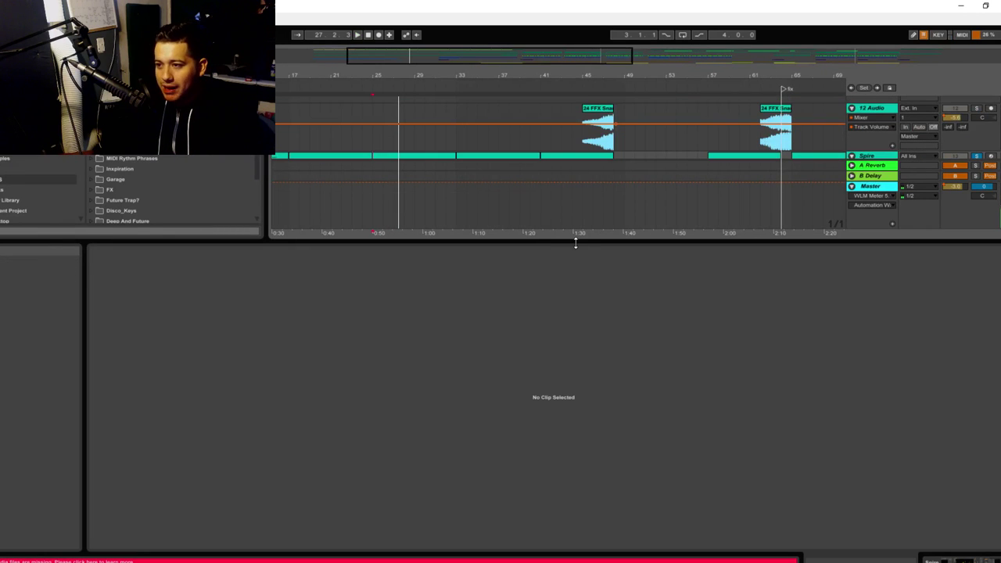
drag(575, 241, 529, 550)
scroll(398, 401, up, 5)
scroll(320, 357, up, 4)
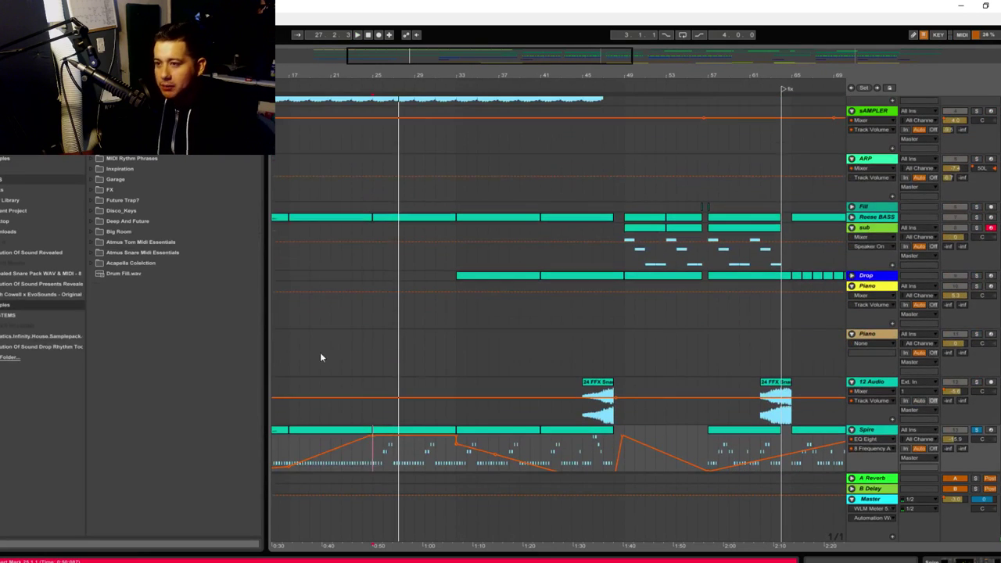
click(854, 218)
drag(502, 61, 443, 46)
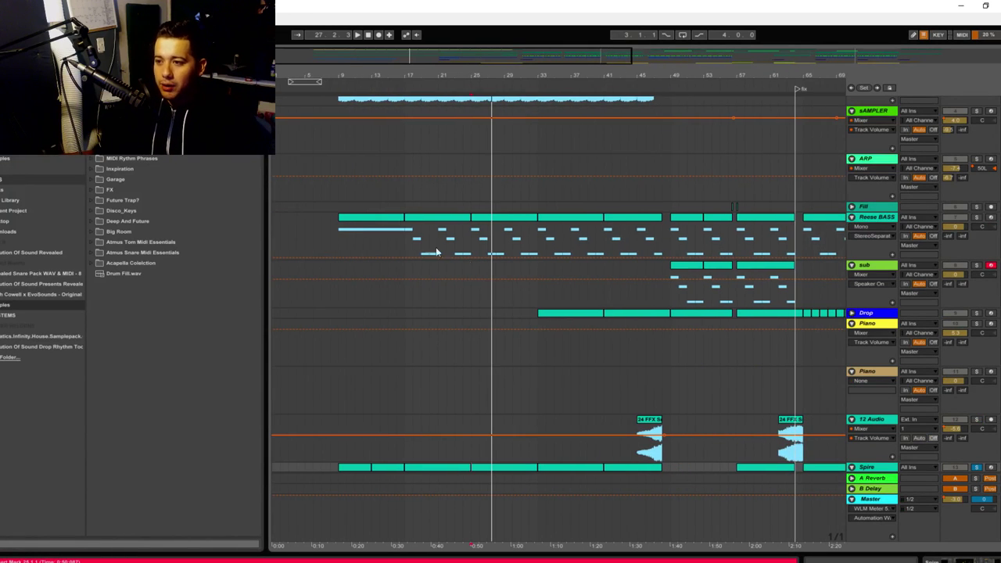
click(406, 237)
scroll(375, 258, up, 3)
click(345, 333)
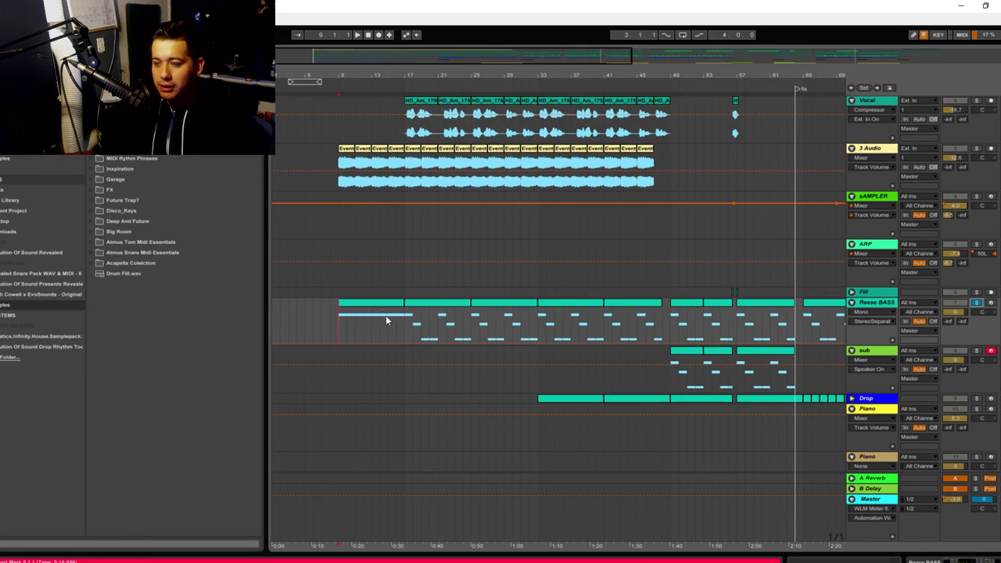
key(space)
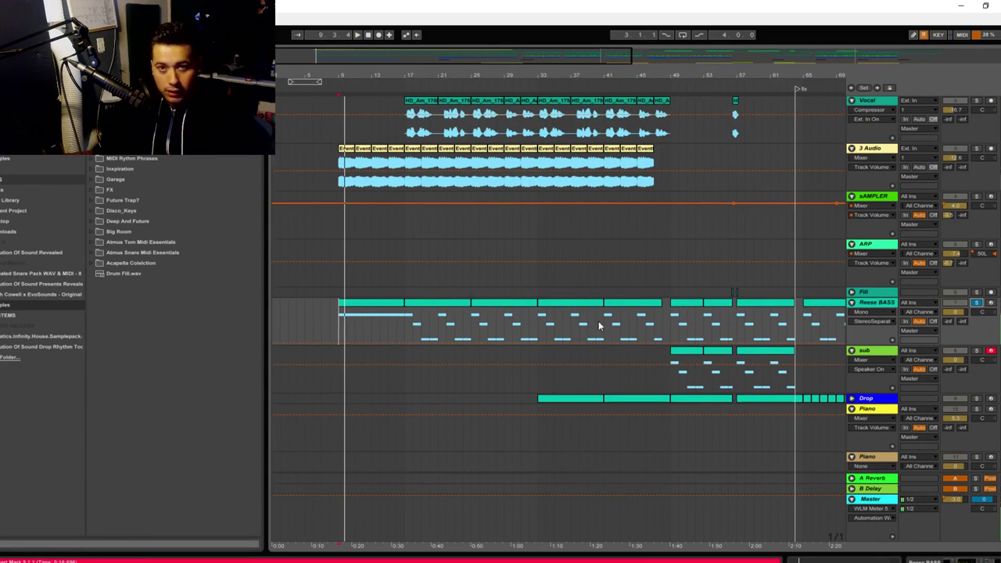
Examine the Reese BASS device chain, including Serum's oscillators, EQ Eight, Mono and the sidechained Compressor, and listen to the bass
click(890, 304)
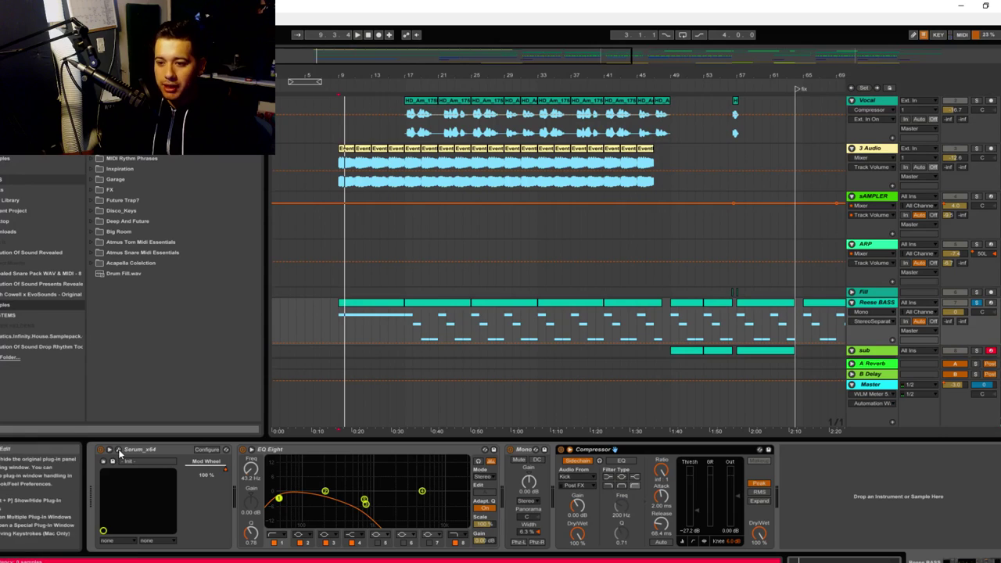
click(110, 449)
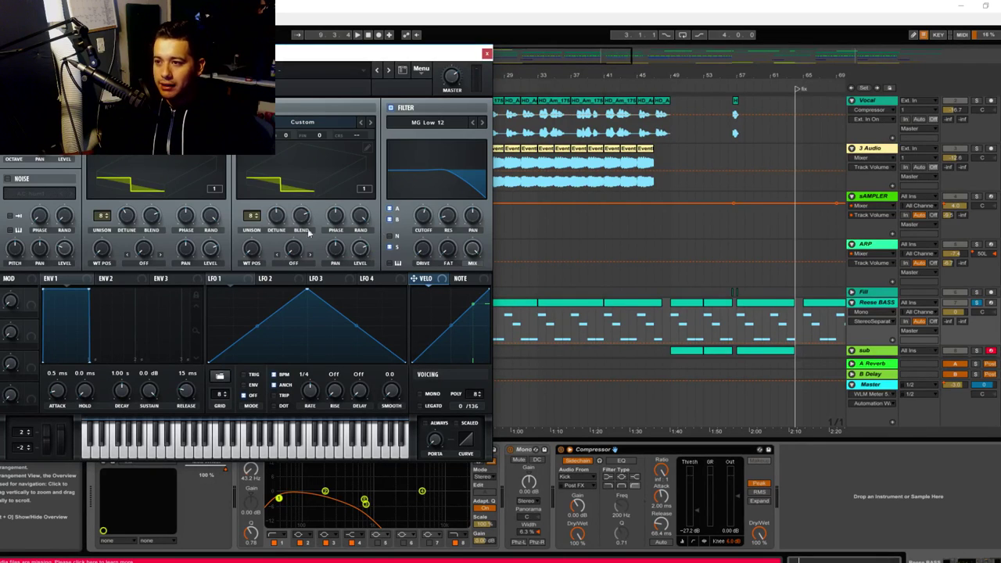
click(486, 53)
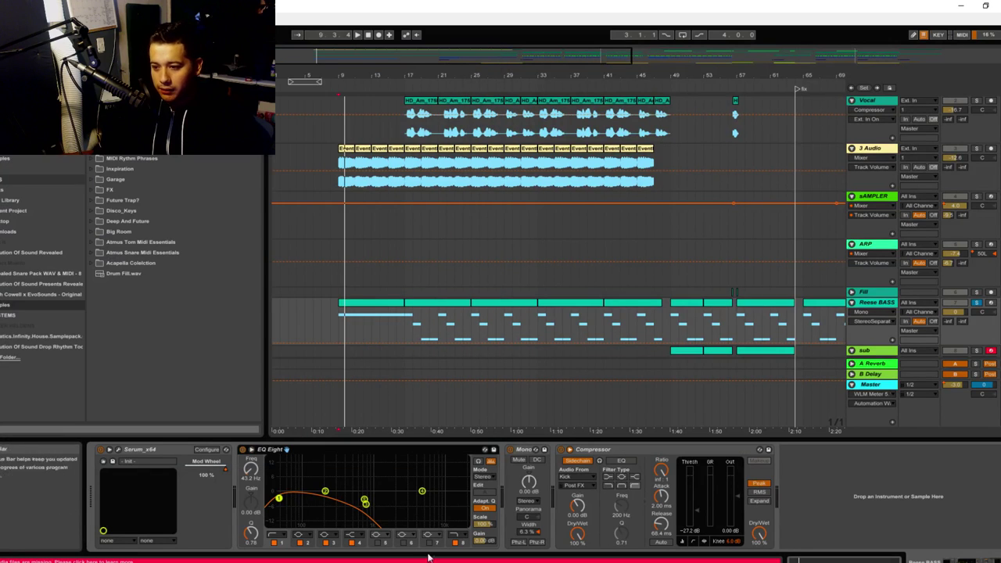
click(521, 451)
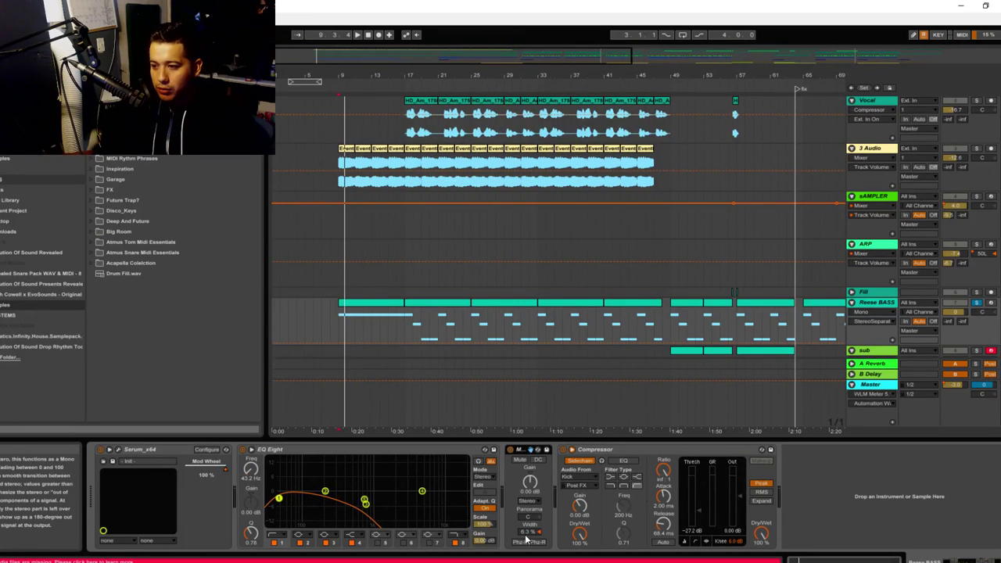
key(space)
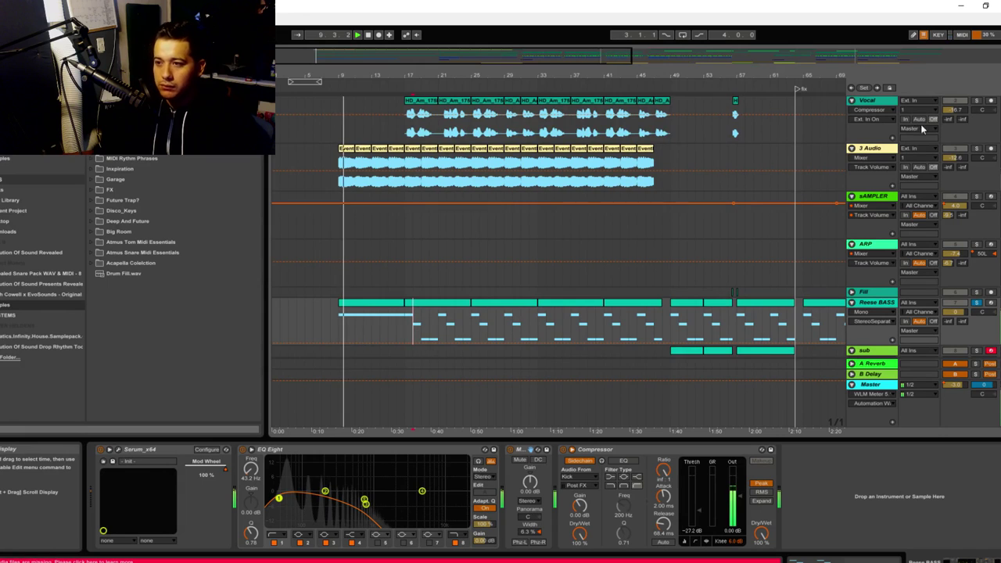
key(space)
Solo the 3 Audio track, inspect its EventHorizon_SP_01 clips and effects, and play it from bar 9
click(977, 149)
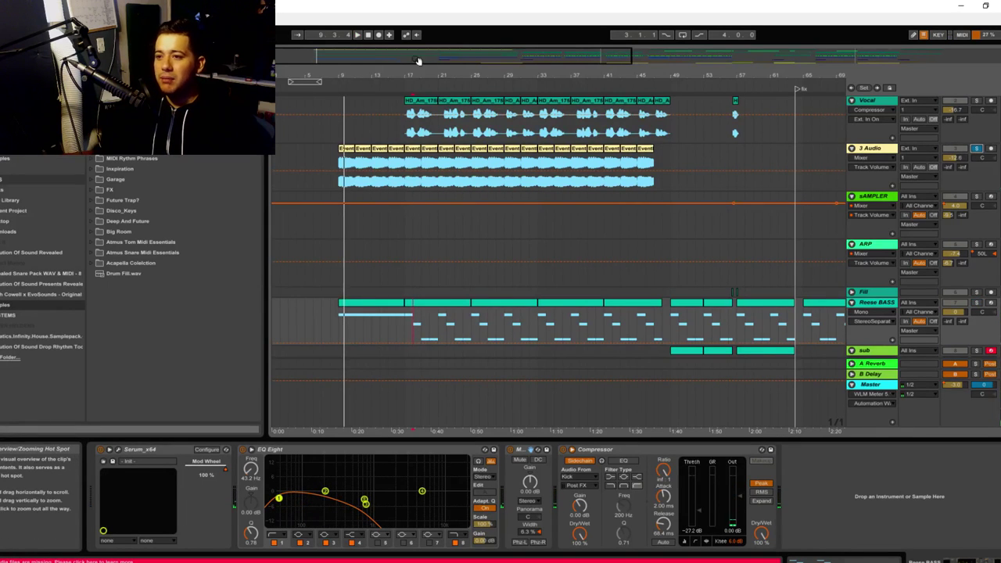
drag(419, 61, 348, 125)
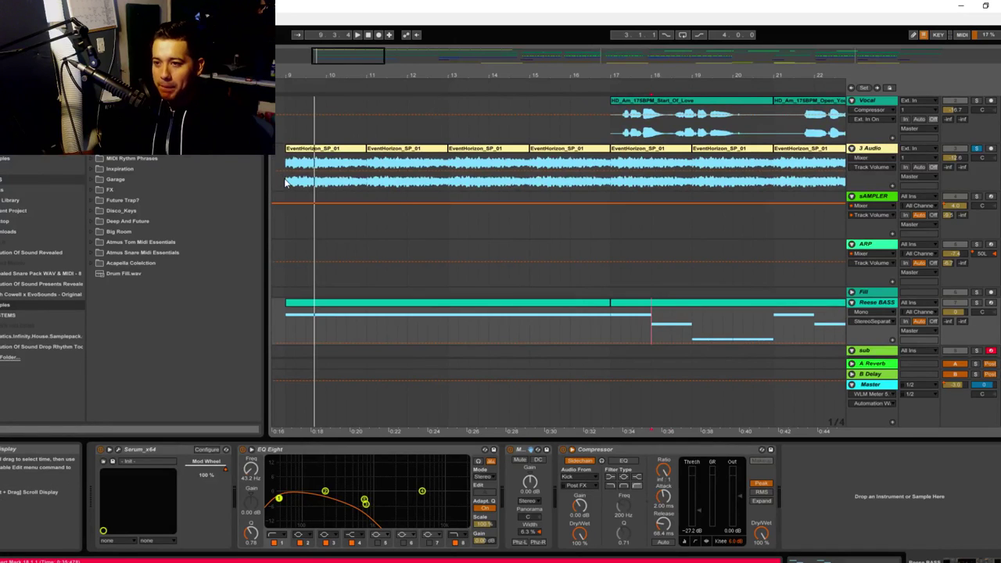
click(285, 182)
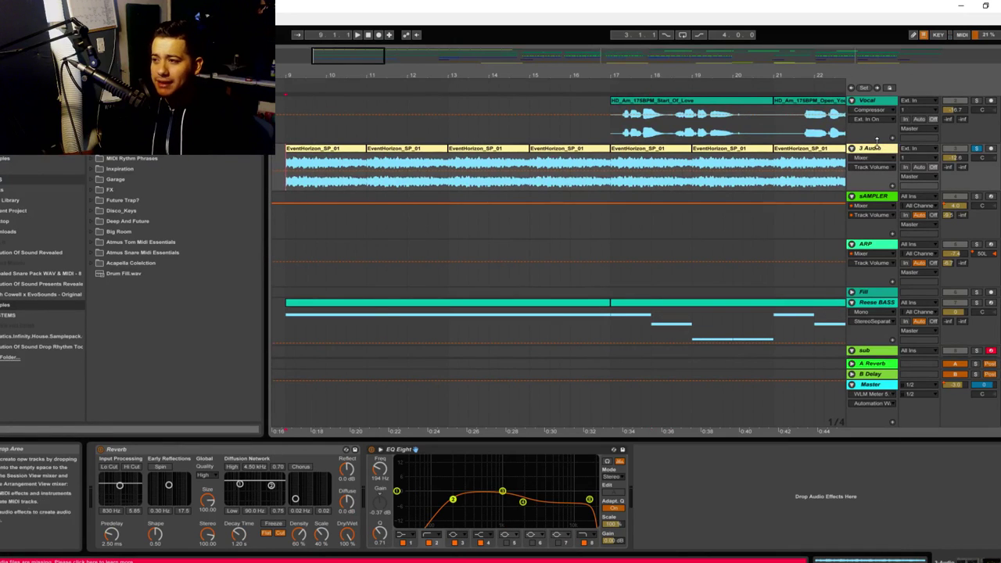
click(418, 147)
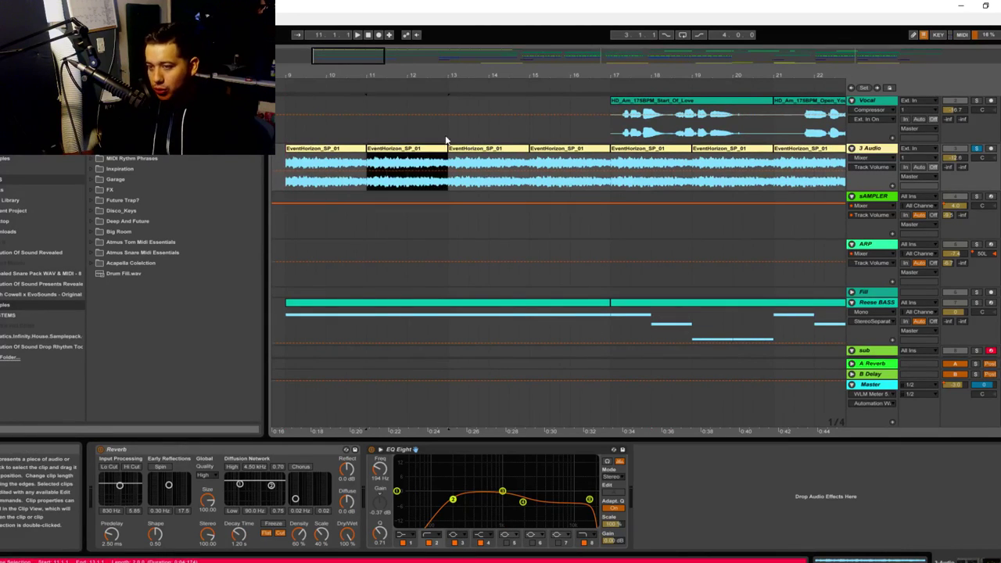
click(485, 129)
click(516, 166)
click(590, 125)
click(288, 185)
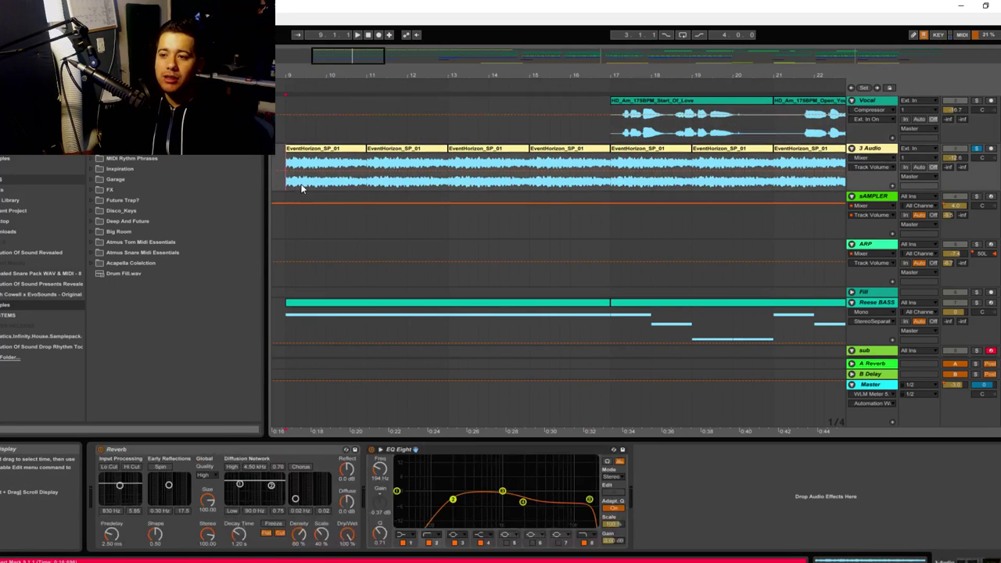
drag(345, 57, 451, 60)
key(space)
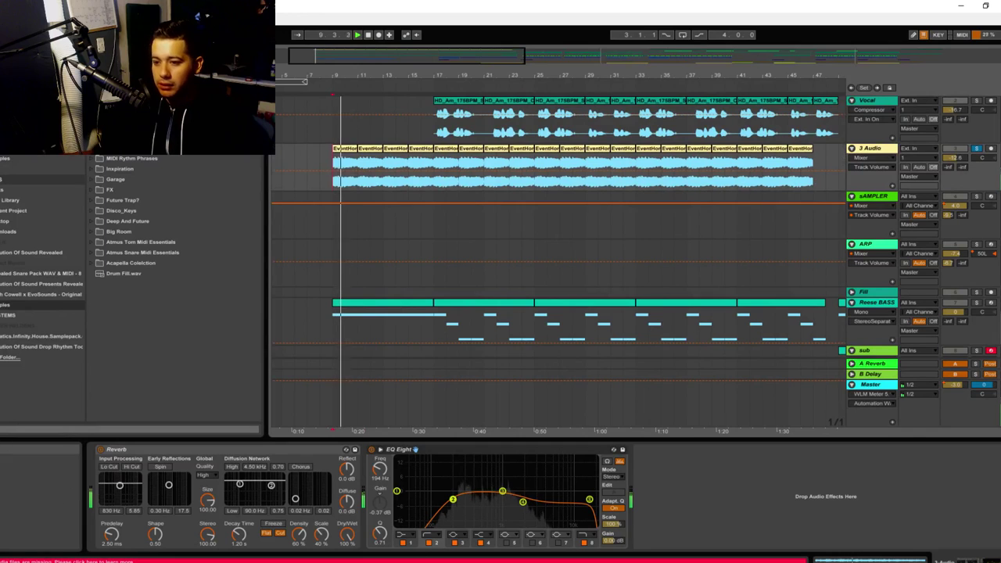
Audition the 3 Audio loop with the Reverb's Dry/Wet at 0% and 100%, and check its Decay Time
click(346, 537)
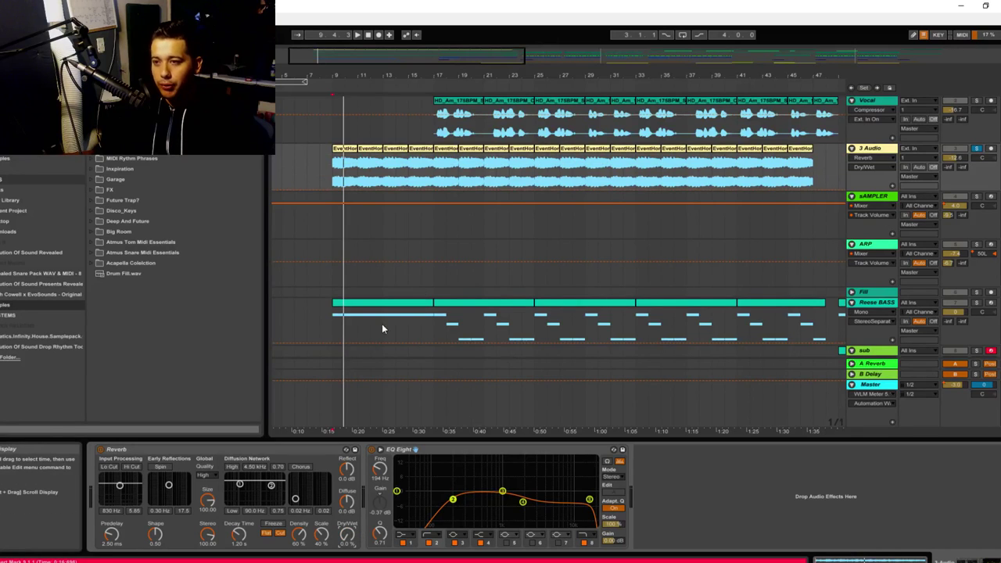
key(space)
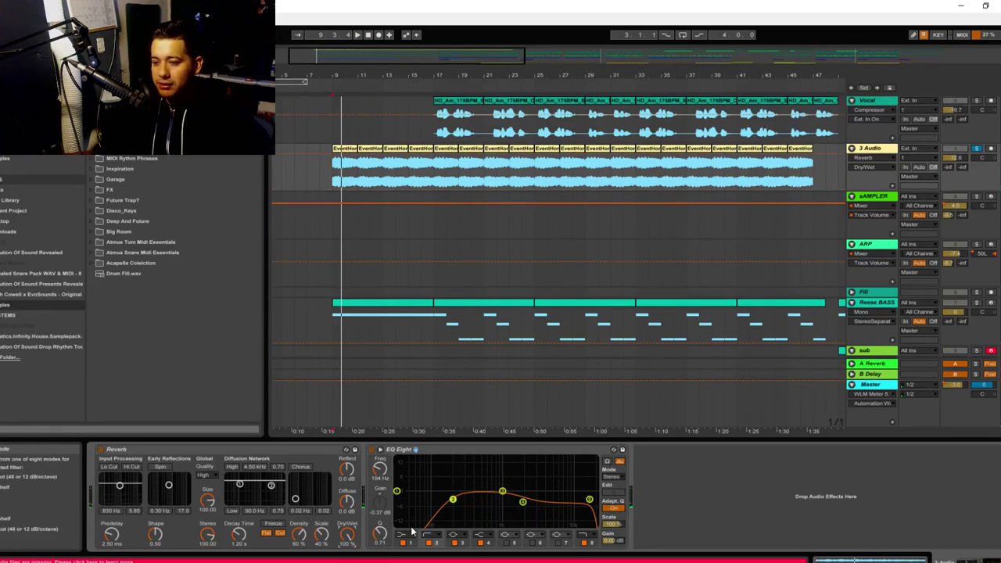
click(239, 534)
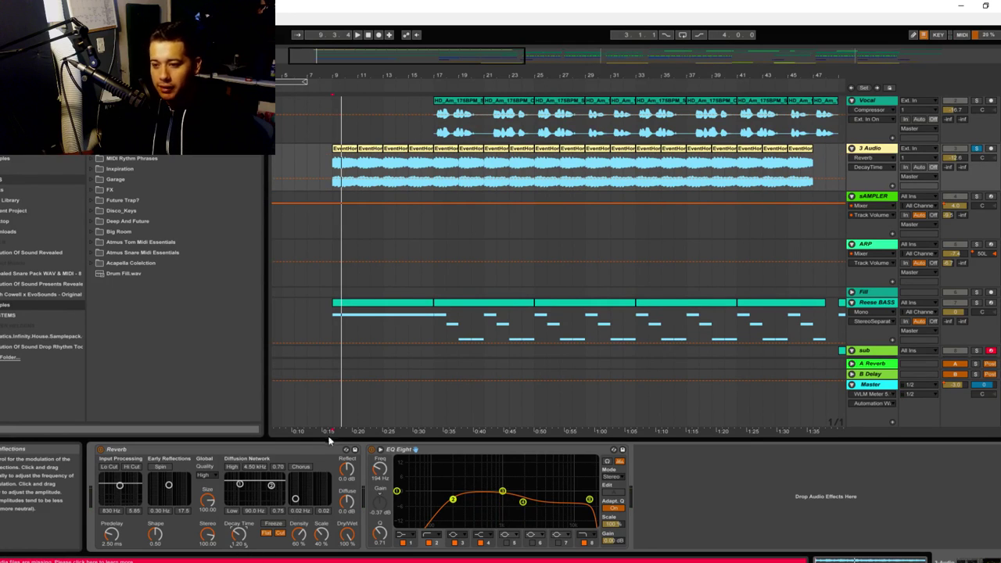
key(space)
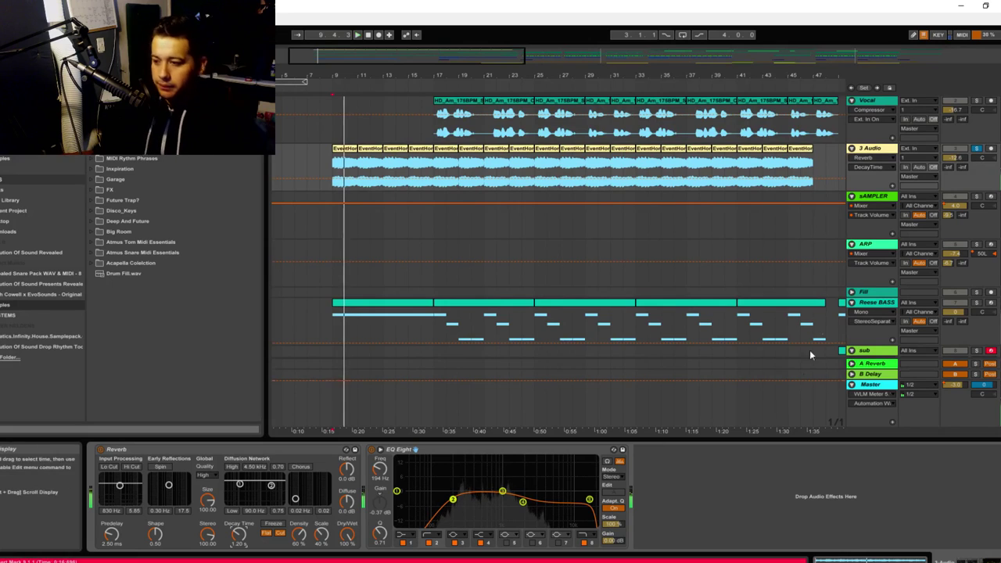
key(space)
Unsolo the 3 Audio track and listen to the intro with all tracks from bar 9
click(977, 149)
key(space)
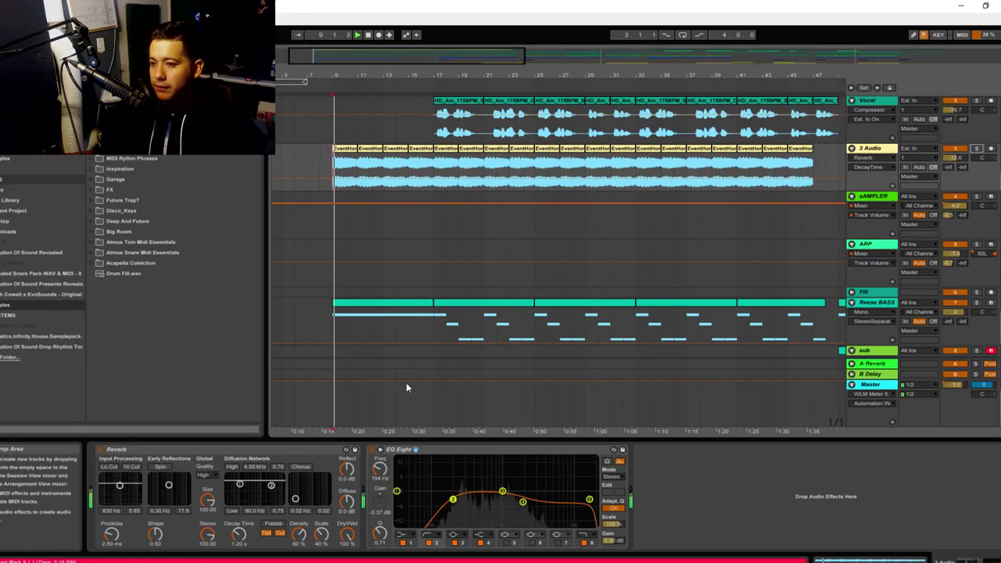
scroll(407, 388, up, 1)
key(space)
Add a locator named "reverse vocal" at bar 17, where the vocal clips begin
click(434, 143)
right_click(434, 144)
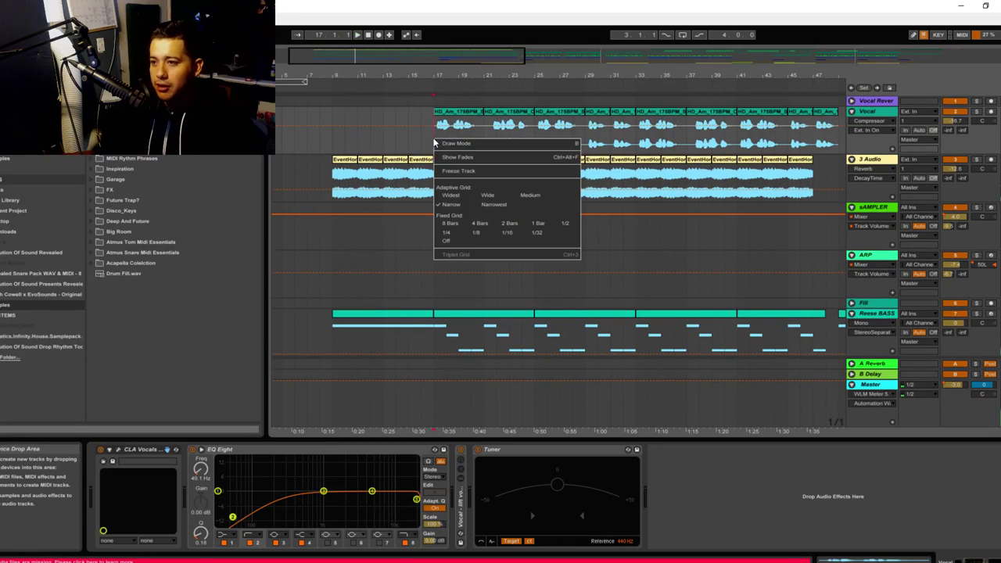
right_click(436, 92)
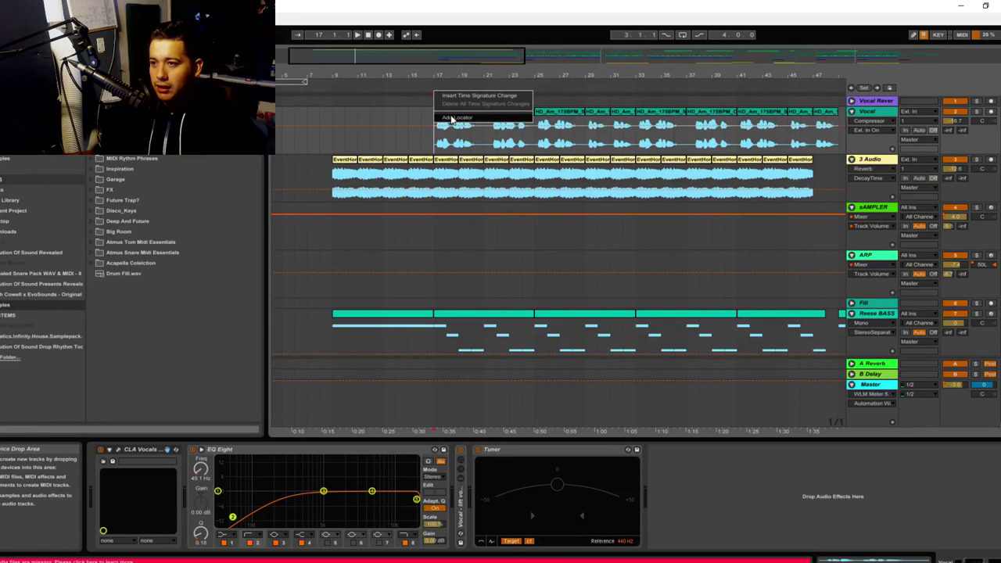
click(452, 118)
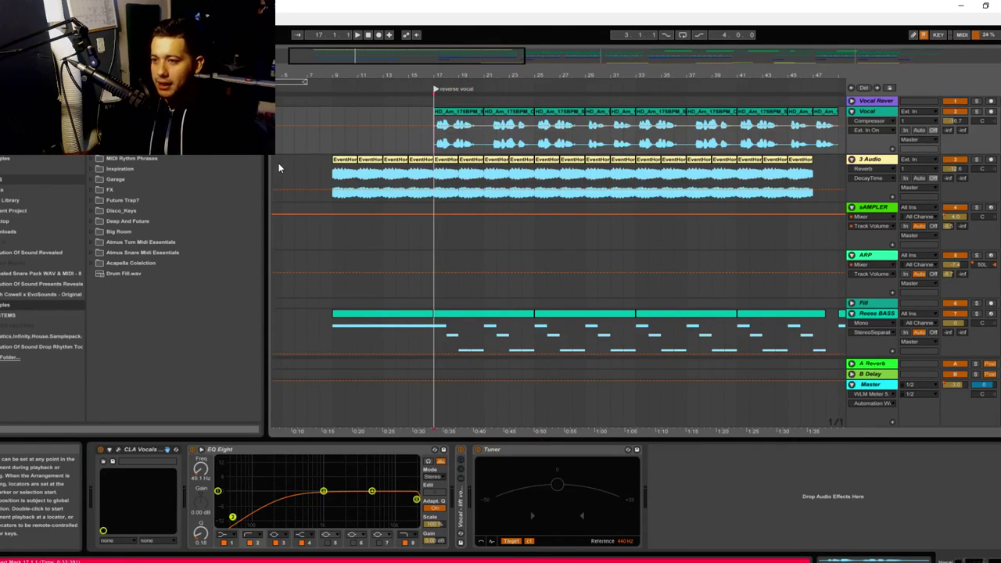
Unfold the Drop track and open its clip at bar 33 in an enlarged note editor
scroll(602, 181, down, 2)
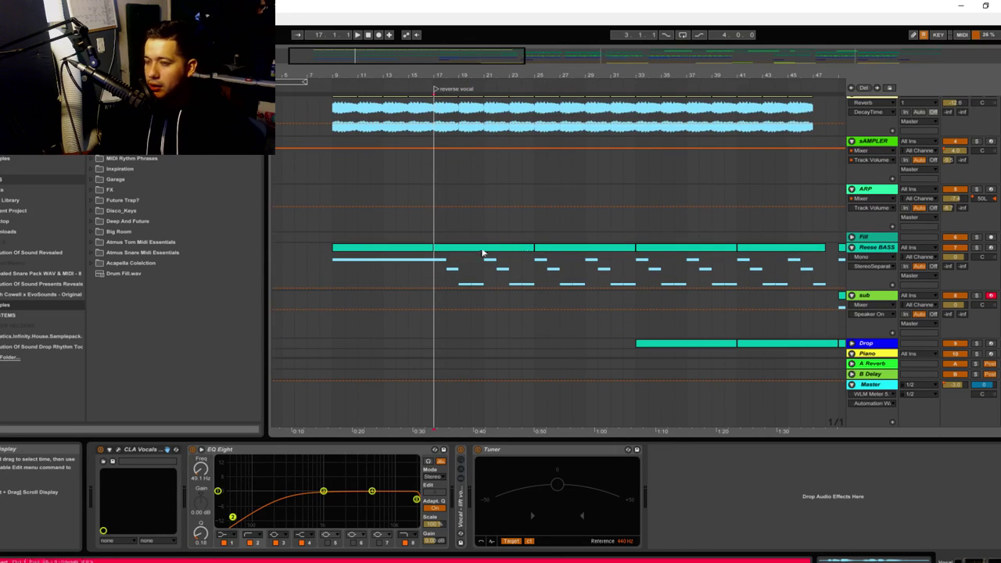
click(497, 251)
scroll(546, 266, down, 3)
click(639, 244)
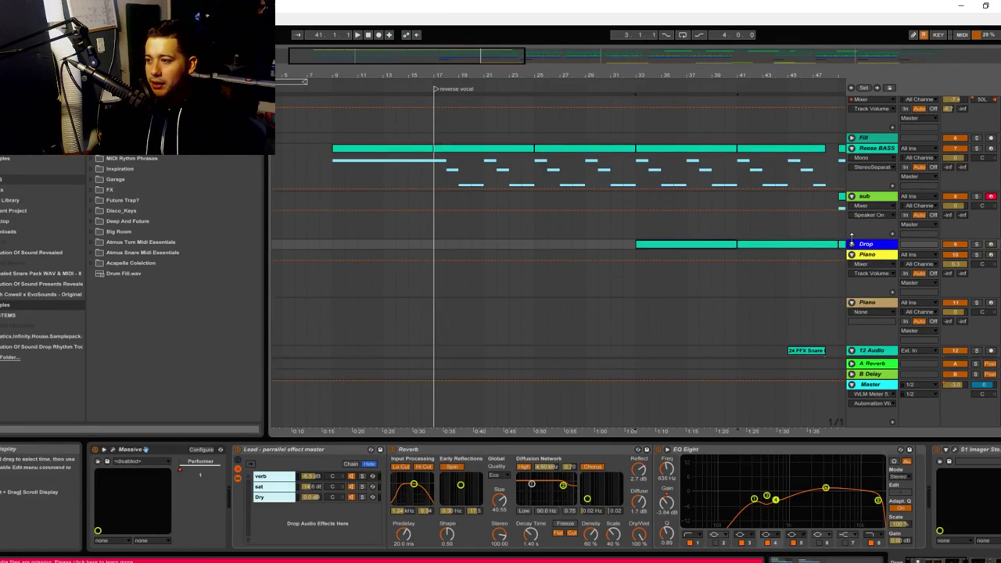
click(852, 244)
scroll(654, 283, down, 2)
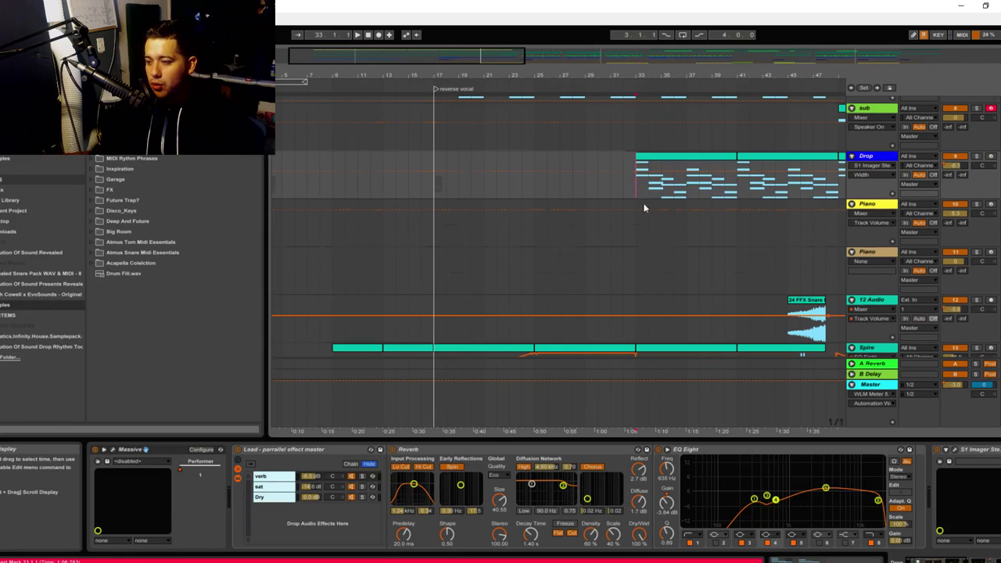
scroll(645, 212, down, 3)
scroll(678, 157, up, 2)
double_click(679, 121)
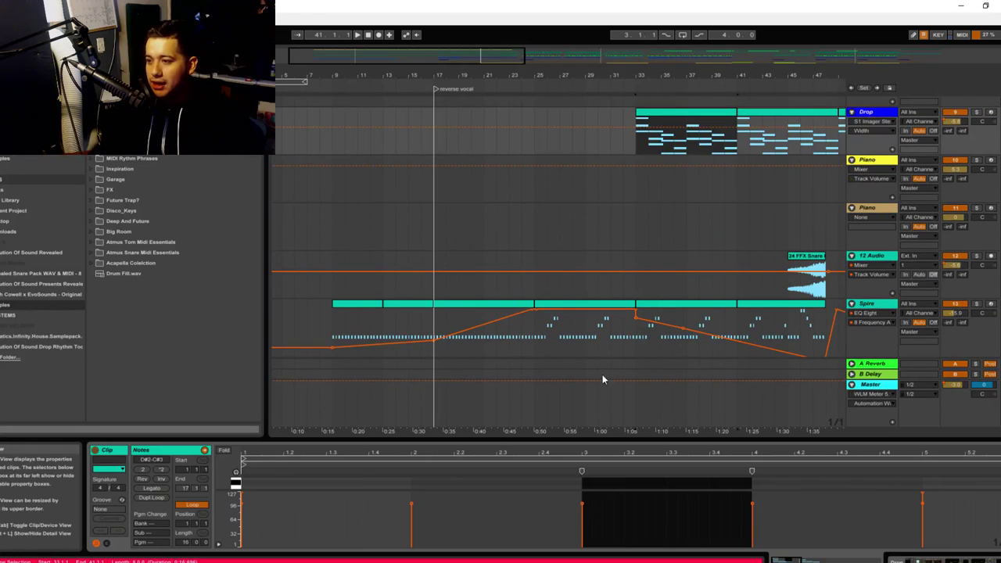
drag(632, 438, 656, 191)
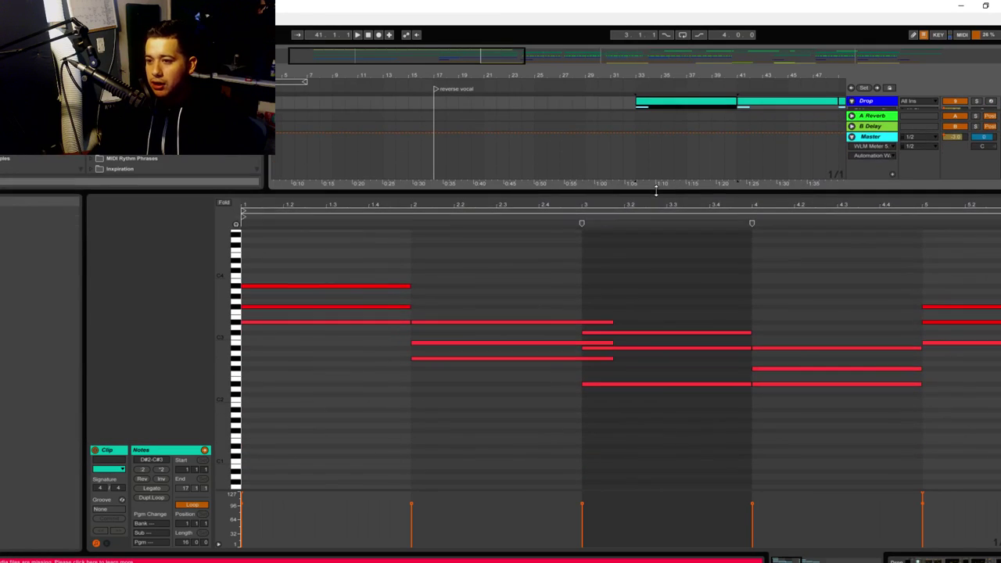
Examine the chord notes in the first four bars of the Drop clip, enlarged enough to read their names
drag(221, 363, 261, 527)
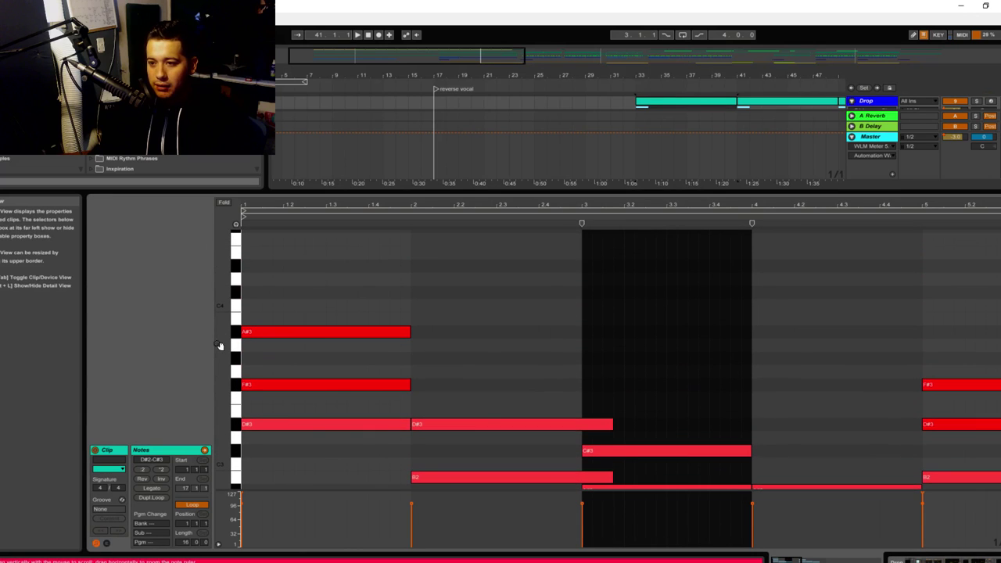
mouse_move(220, 370)
mouse_down()
mouse_move(188, 370)
mouse_move(220, 371)
mouse_up()
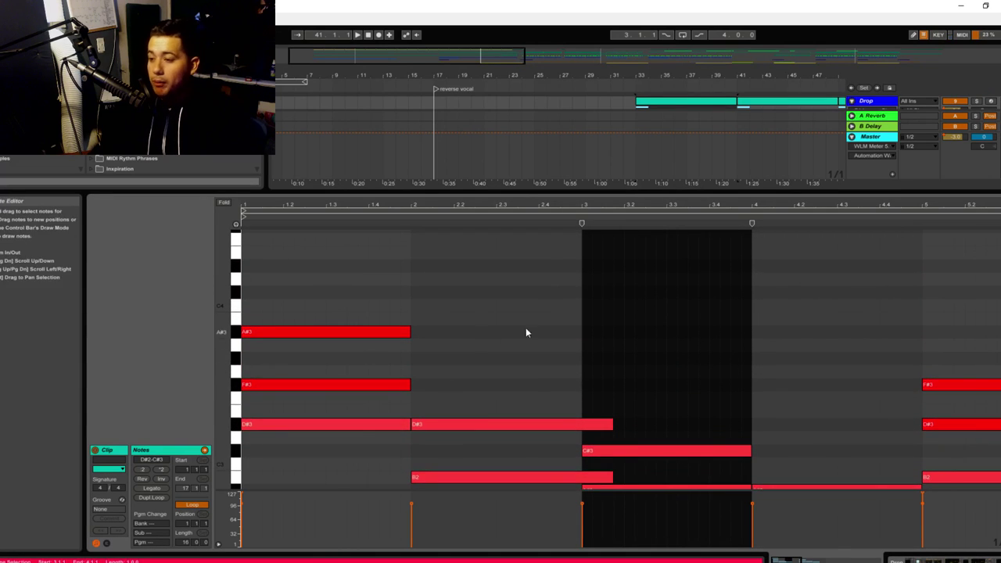
scroll(579, 344, down, 3)
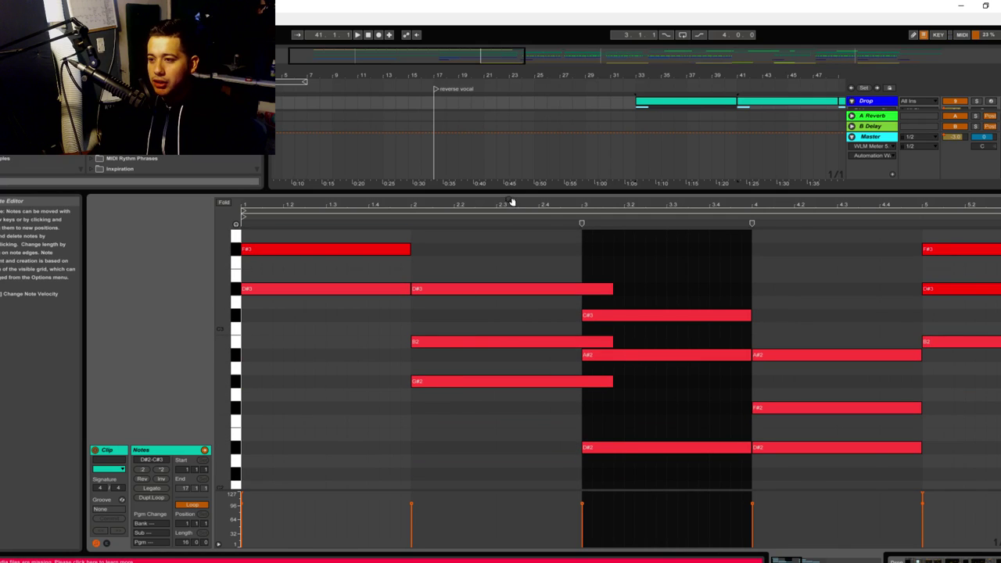
scroll(414, 442, up, 1)
scroll(414, 442, up, 1)
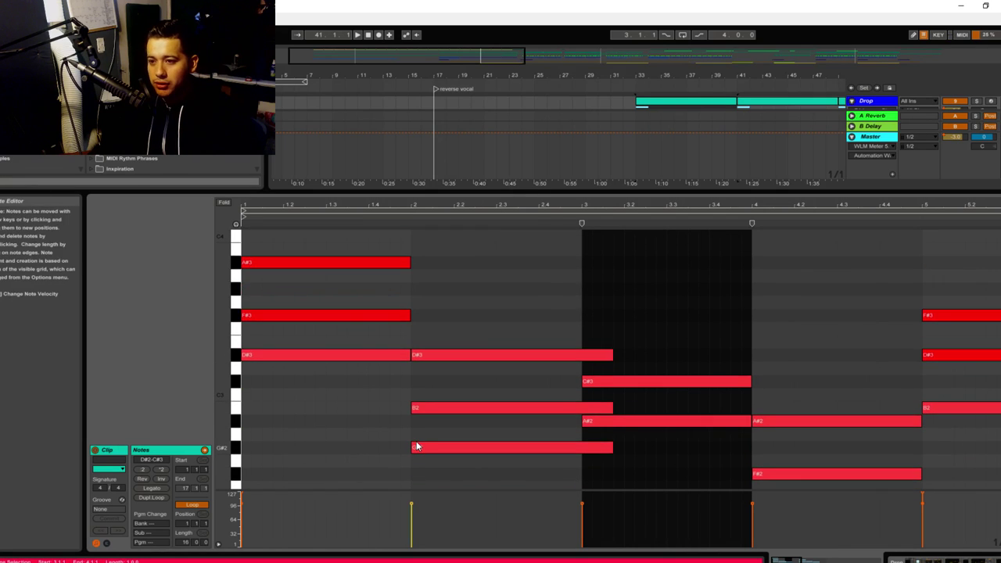
Solo the Drop track and play its chord progression from bar 33 while following the notes
key(space)
click(868, 103)
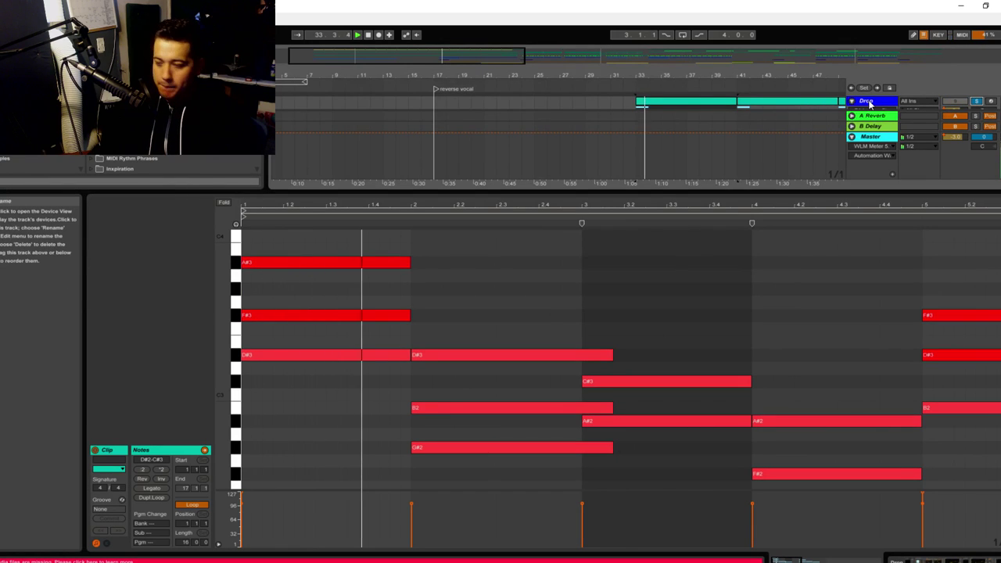
scroll(402, 401, down, 2)
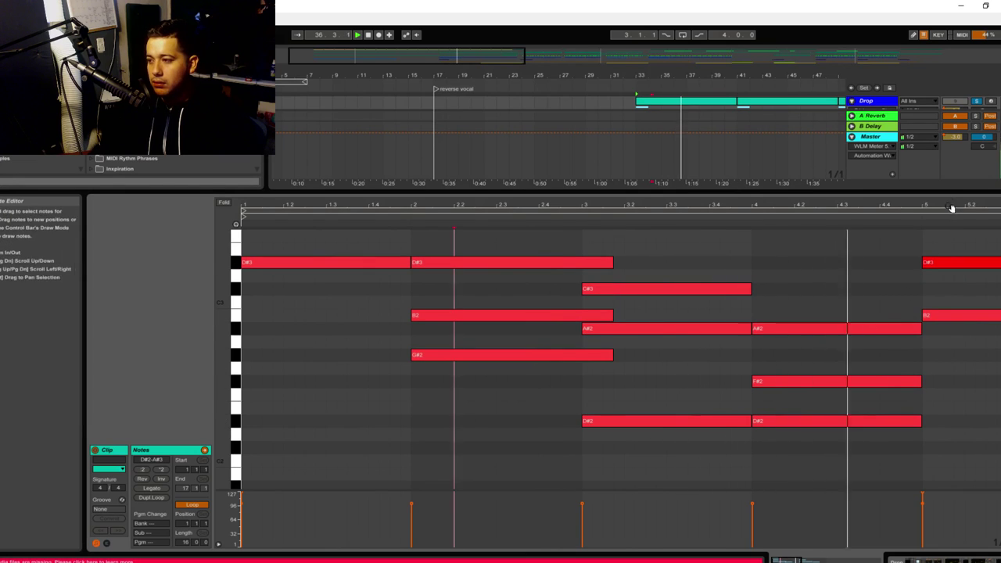
scroll(903, 252, up, 1)
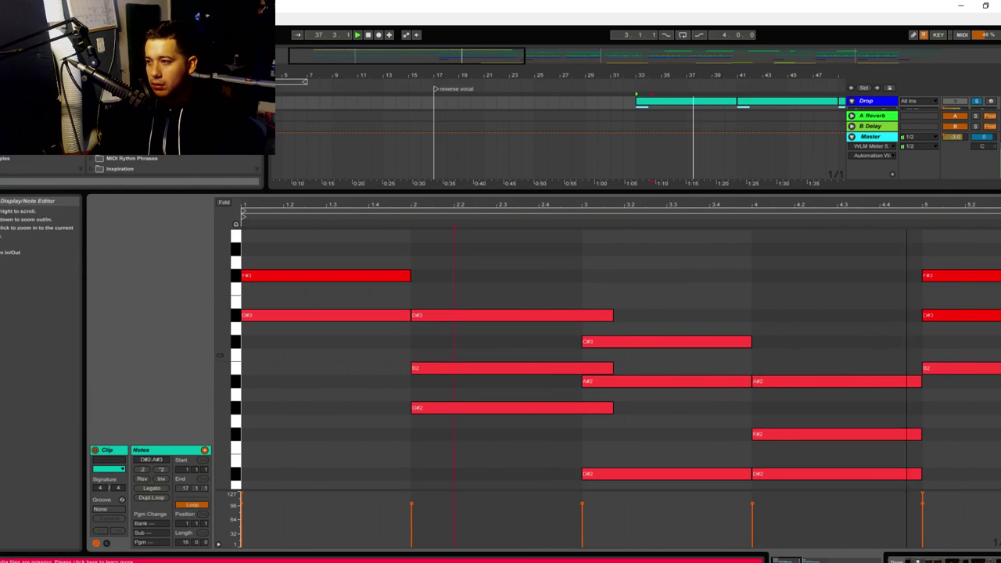
Examine the Drop clip's whole eight-bar chord progression, from its highest to its lowest notes
drag(903, 205, 903, 141)
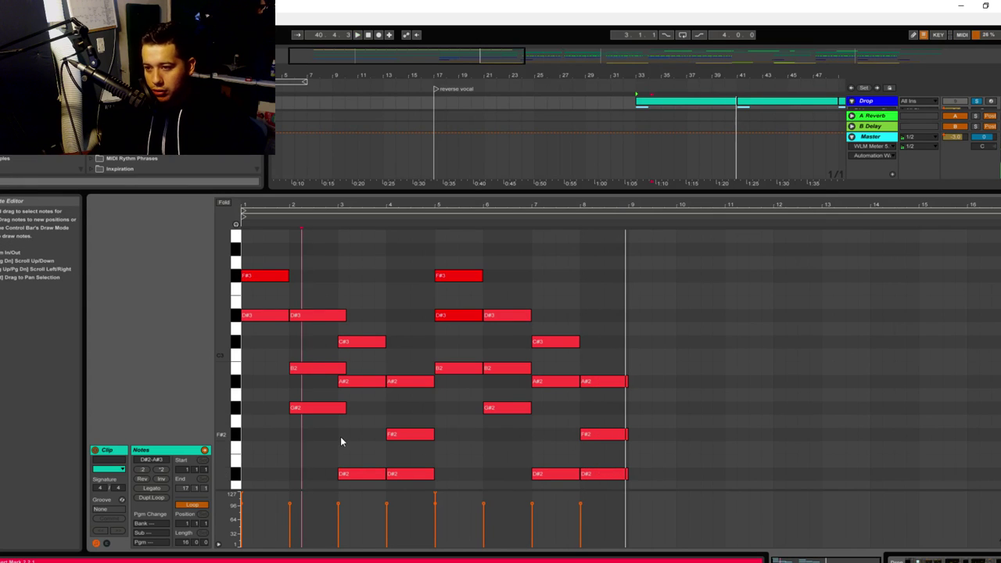
scroll(325, 307, up, 1)
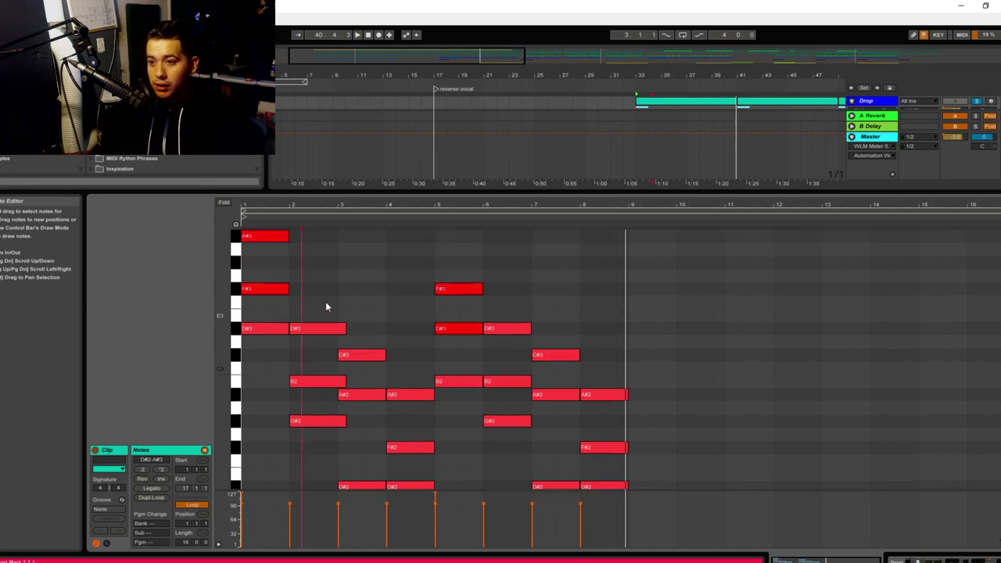
scroll(275, 349, up, 3)
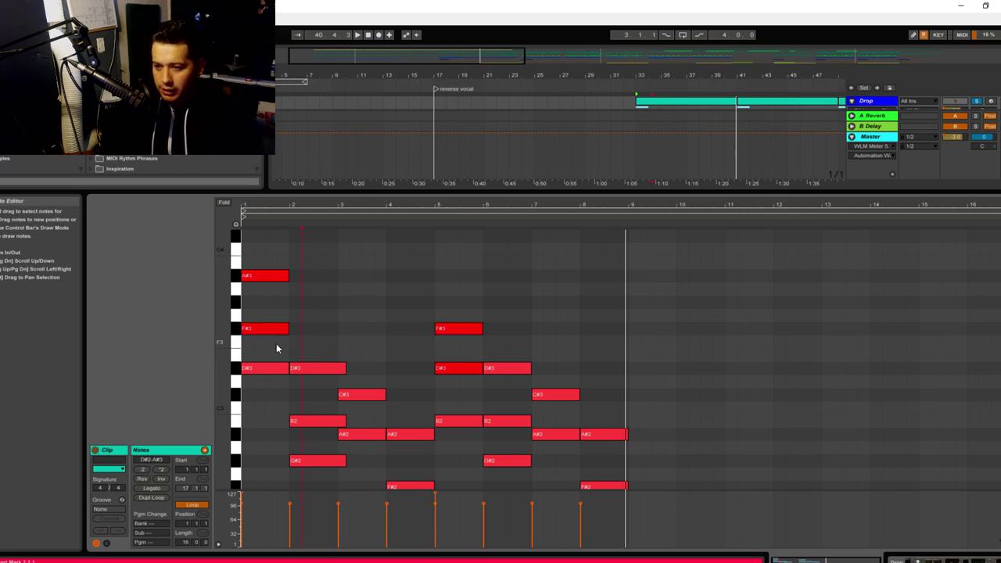
scroll(347, 341, down, 4)
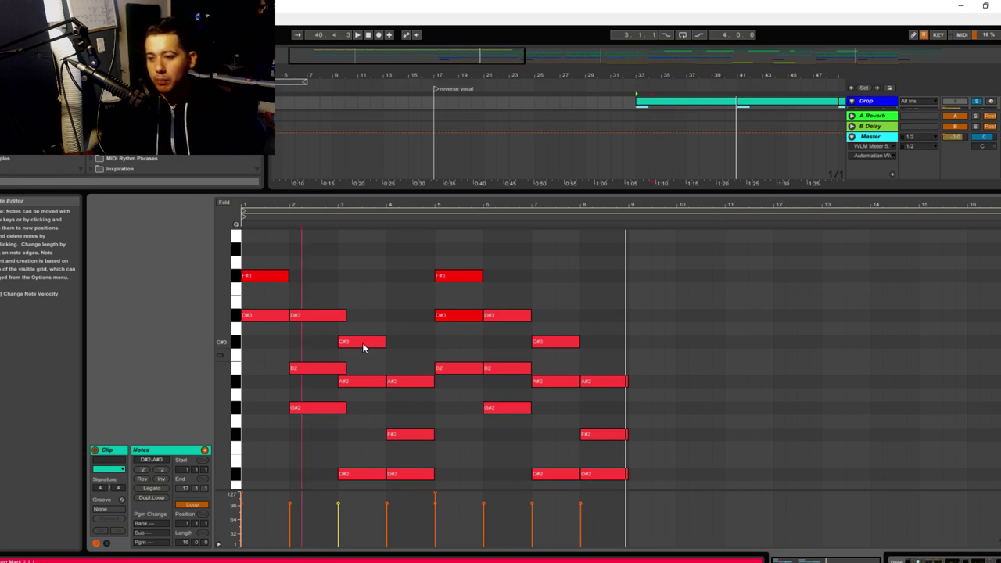
scroll(362, 348, down, 1)
Compare the notes of the Drop clip's third and fourth chords by selecting them individually
mouse_move(360, 399)
mouse_down()
mouse_move(387, 334)
mouse_move(428, 385)
mouse_up()
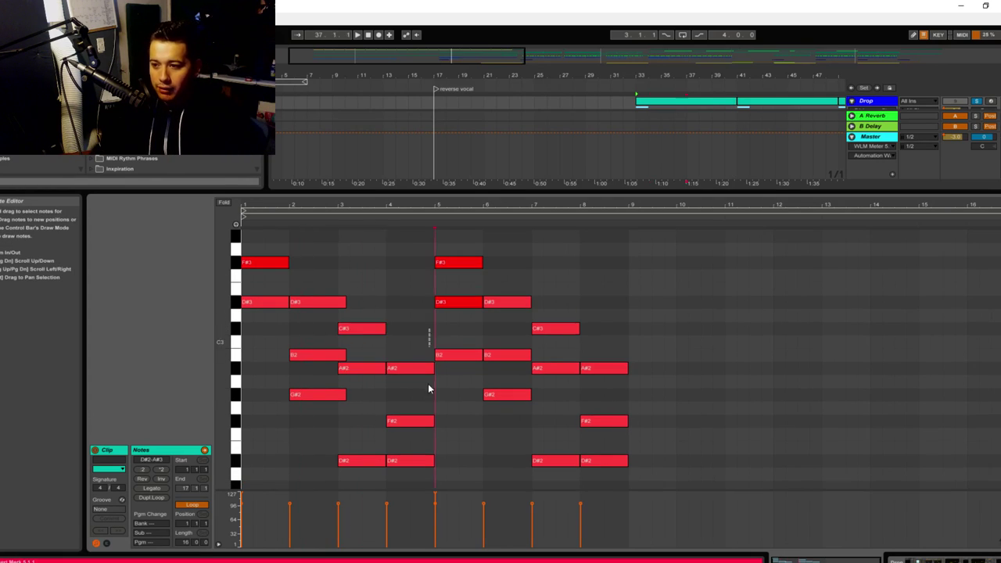
drag(431, 331, 394, 496)
drag(363, 431, 376, 340)
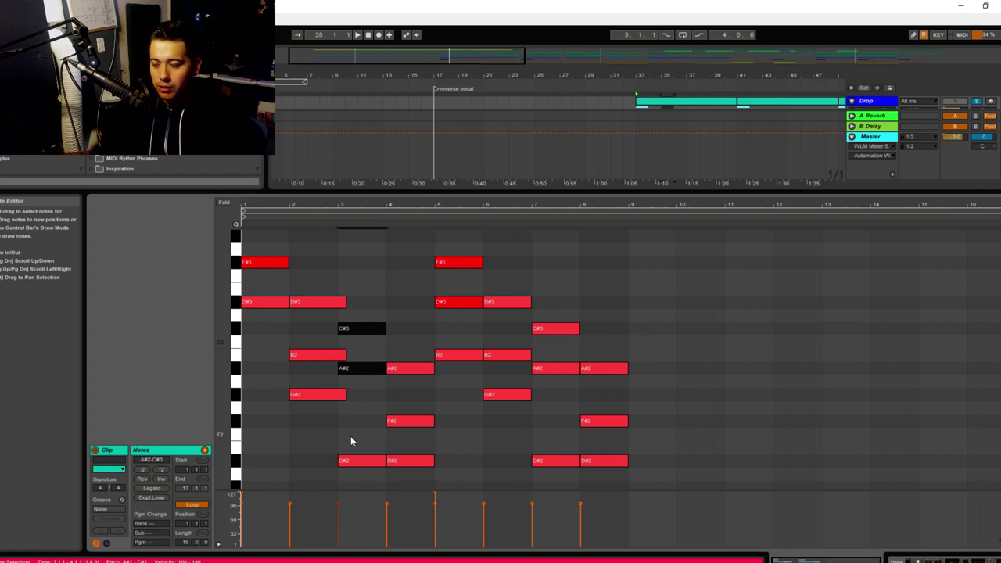
click(346, 370)
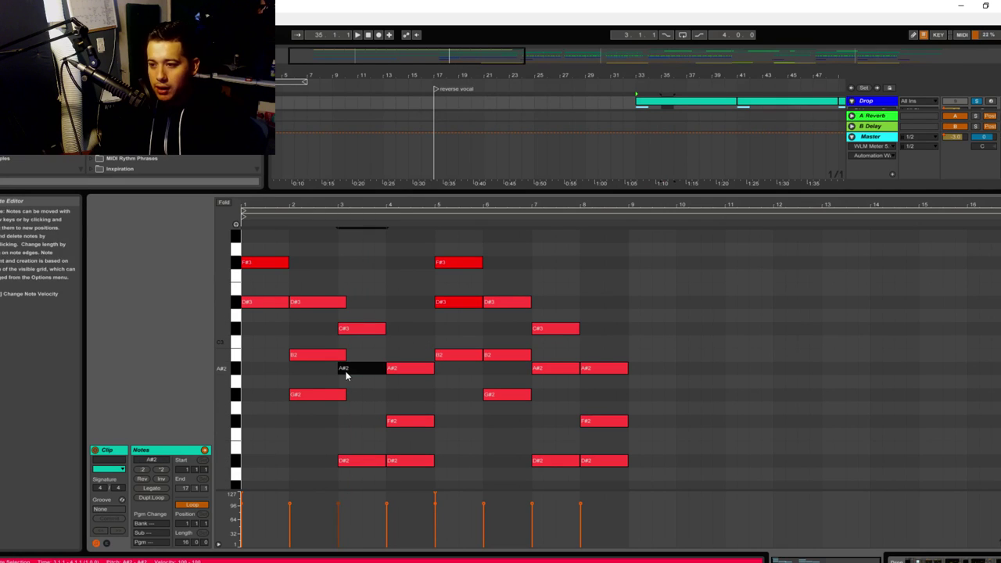
click(361, 329)
click(412, 381)
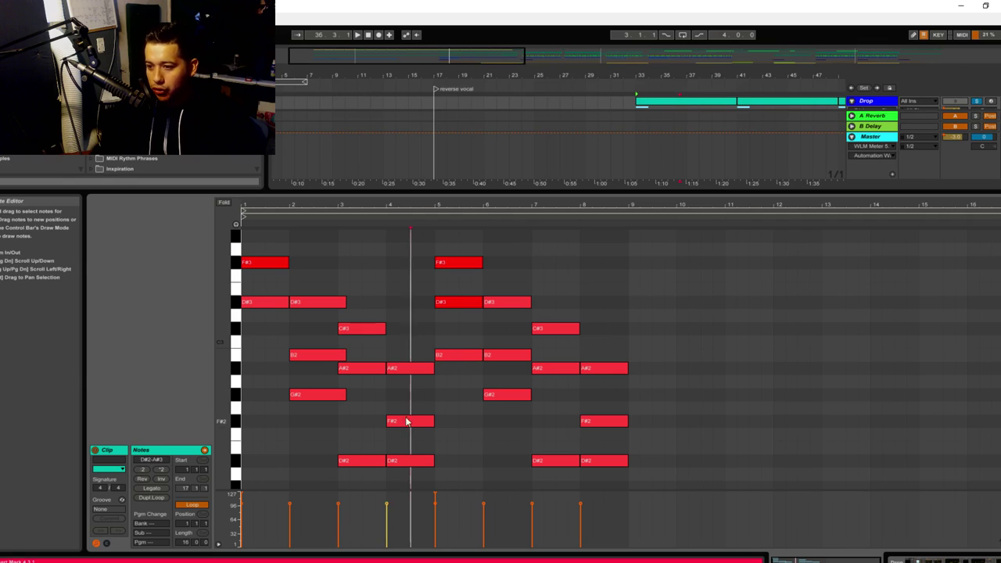
click(406, 421)
click(413, 487)
click(403, 465)
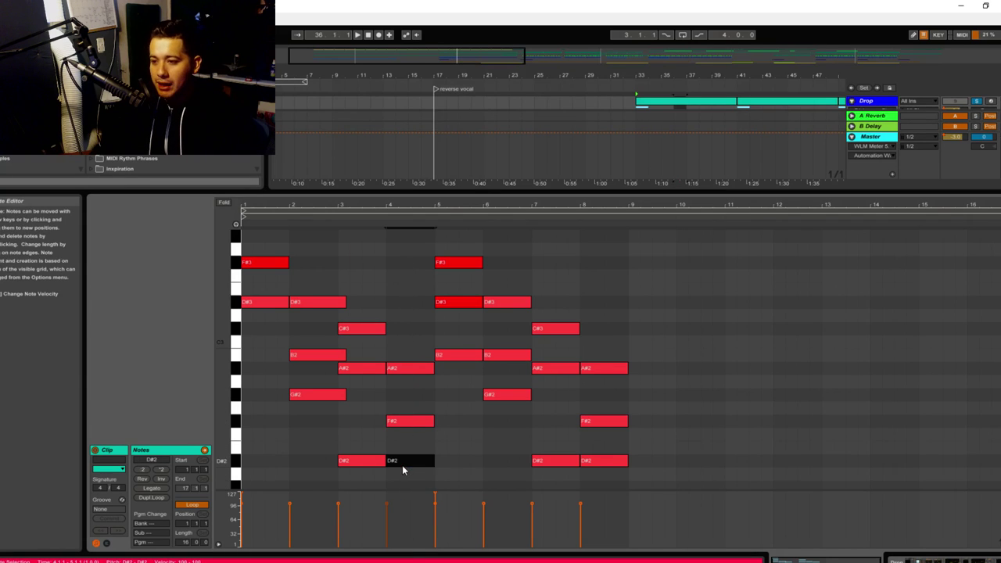
click(373, 473)
click(368, 465)
Try moving the third chord's upper two notes down to F#2 and A#2
drag(352, 404, 364, 291)
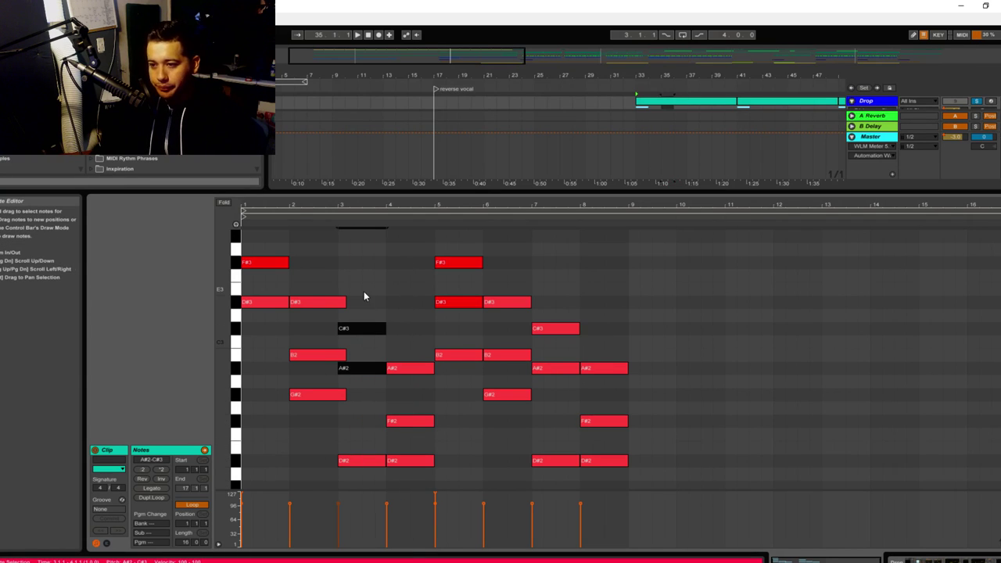
key(Down)
key(Down)
key(Down)
key(Down)
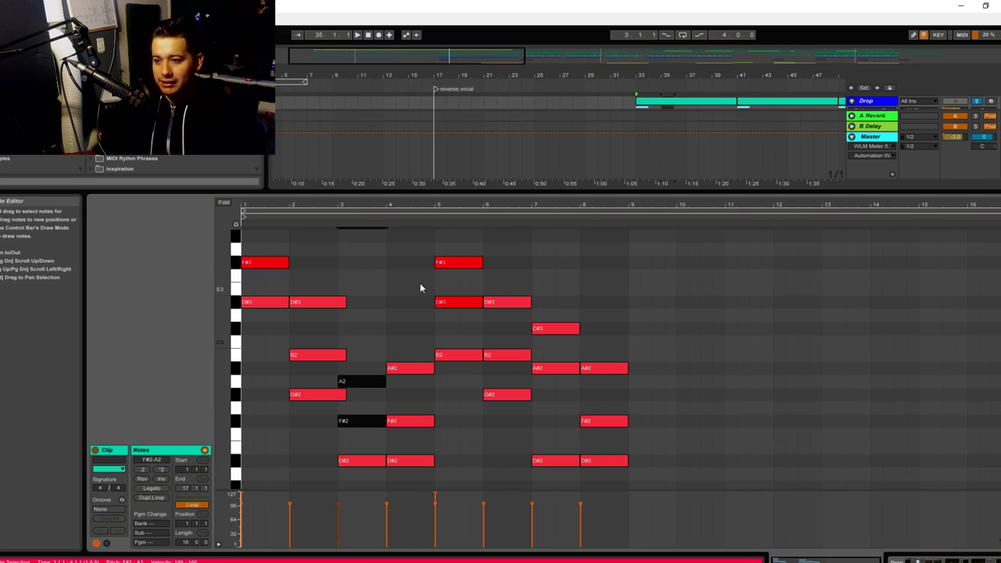
click(366, 382)
key(Up)
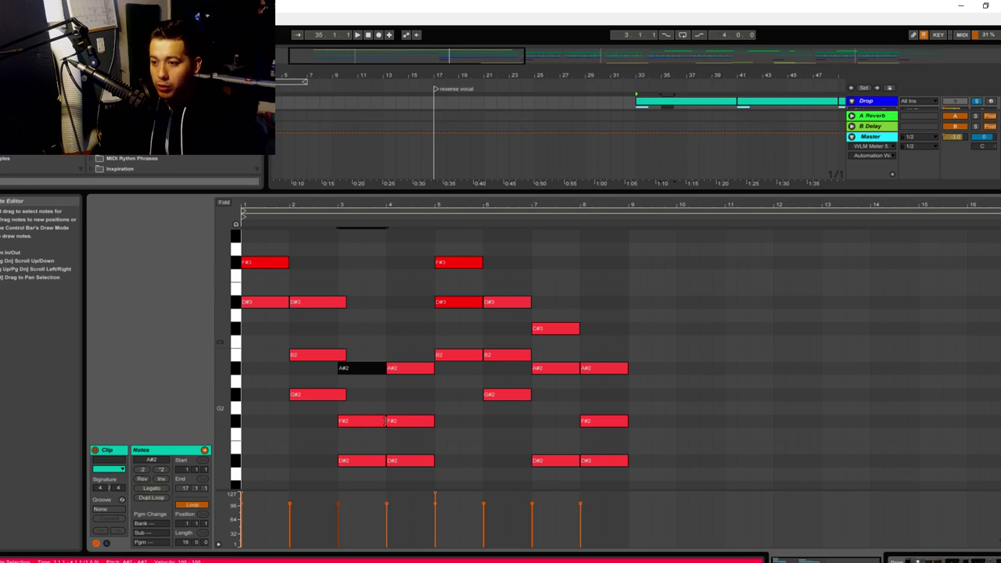
Move the third chord's upper two notes back up to A#2 and C#3
click(371, 432)
drag(372, 425, 364, 343)
key(Up)
key(Up)
key(Up)
key(Up)
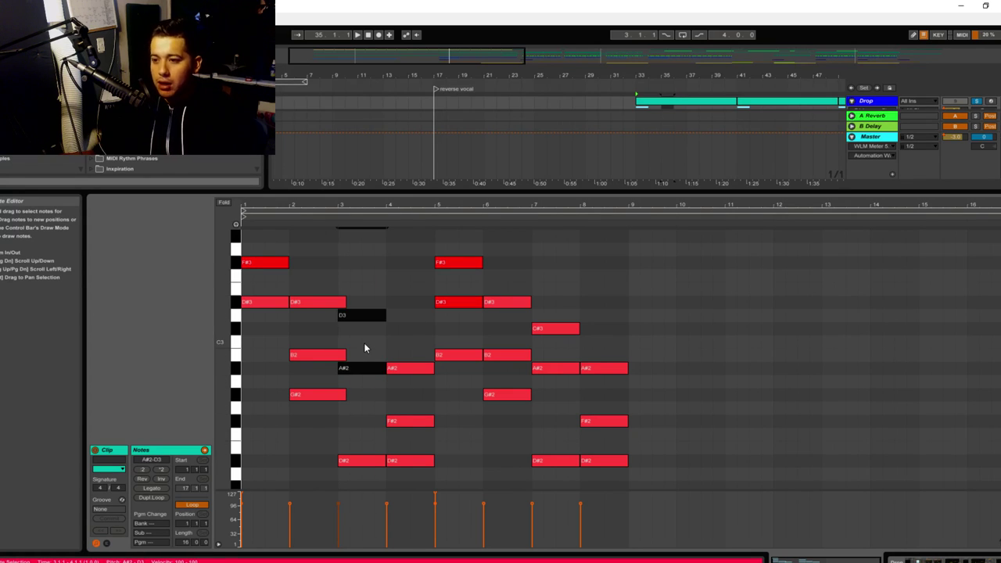
click(364, 344)
click(374, 314)
key(Down)
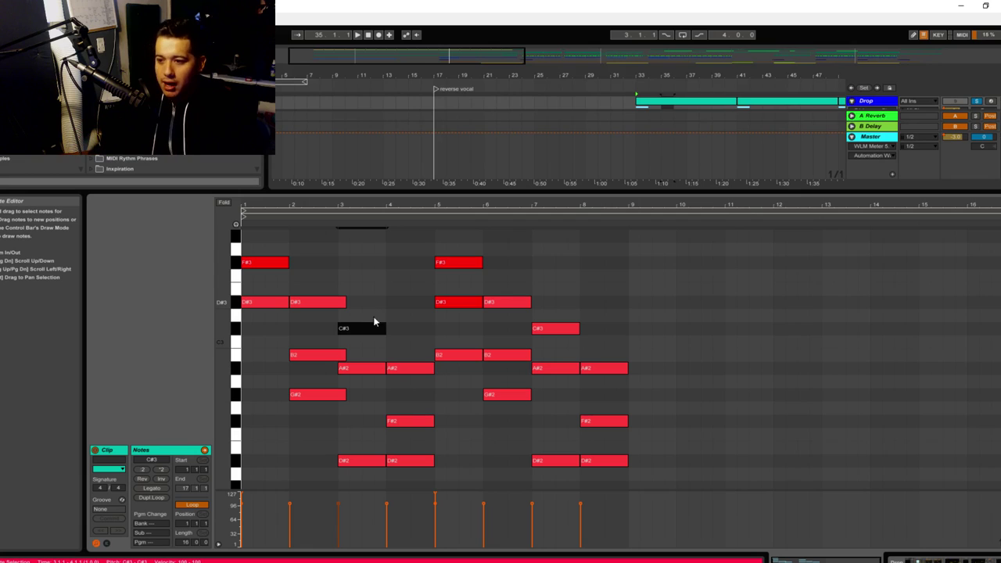
Try adding an F#2 to the third chord and a C#3 to the fourth chord, and play the result
click(404, 421)
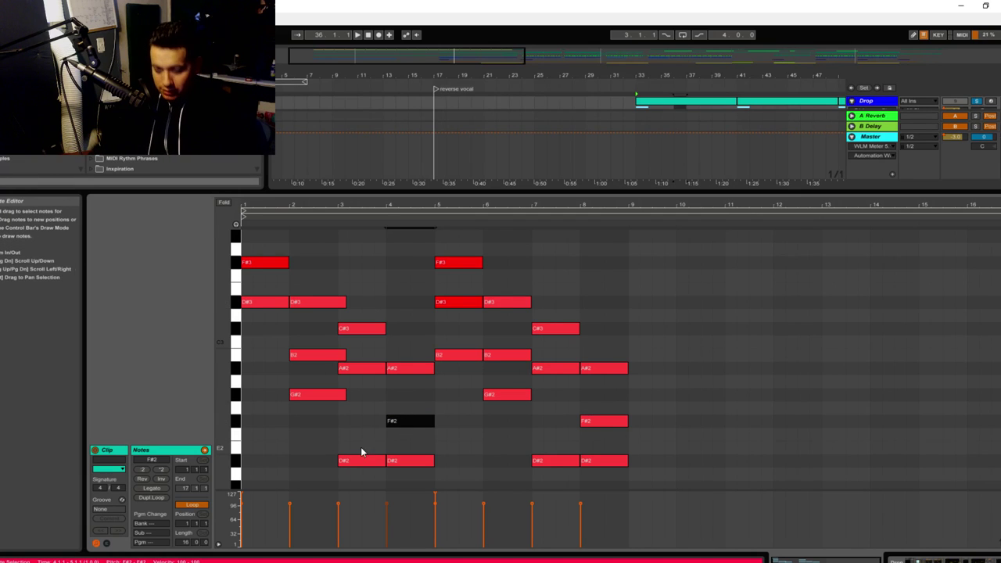
click(344, 426)
key(ctrl+v)
mouse_move(363, 422)
mouse_down()
mouse_move(350, 423)
mouse_move(420, 349)
mouse_move(401, 334)
mouse_up()
key(ctrl+d)
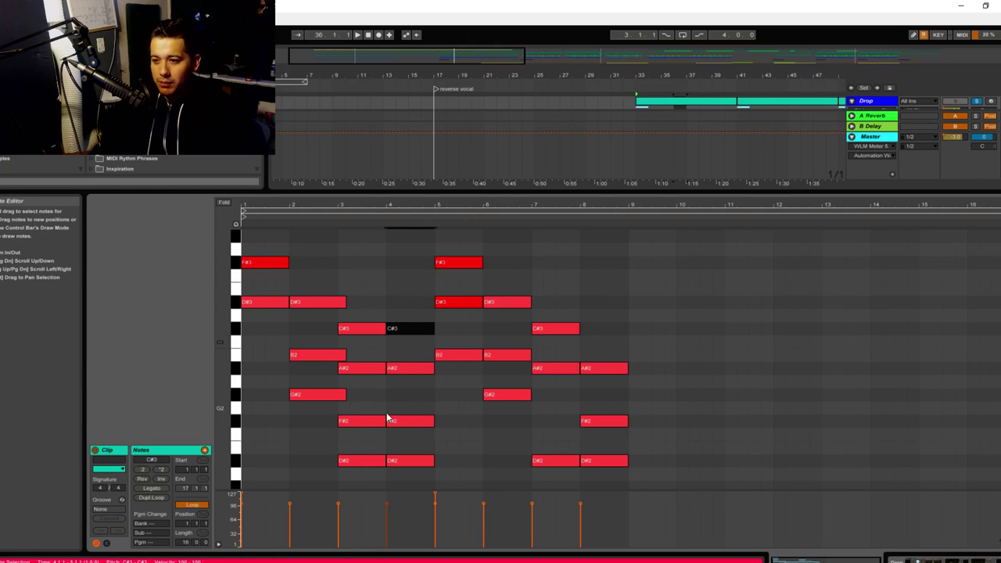
key(space)
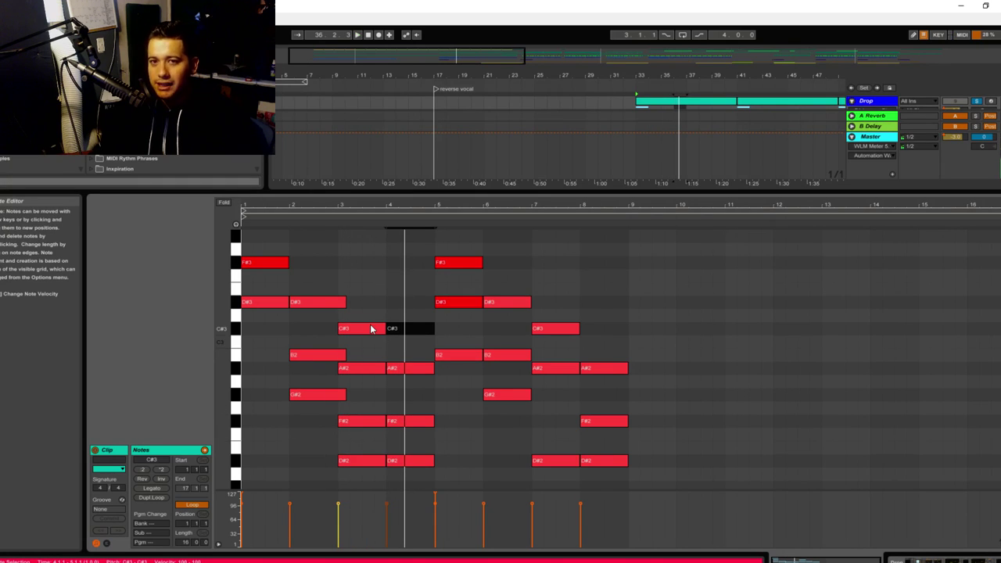
key(space)
Undo the F#2 and C#3 notes added to the third and fourth chords
key(ctrl+z)
key(ctrl+z)
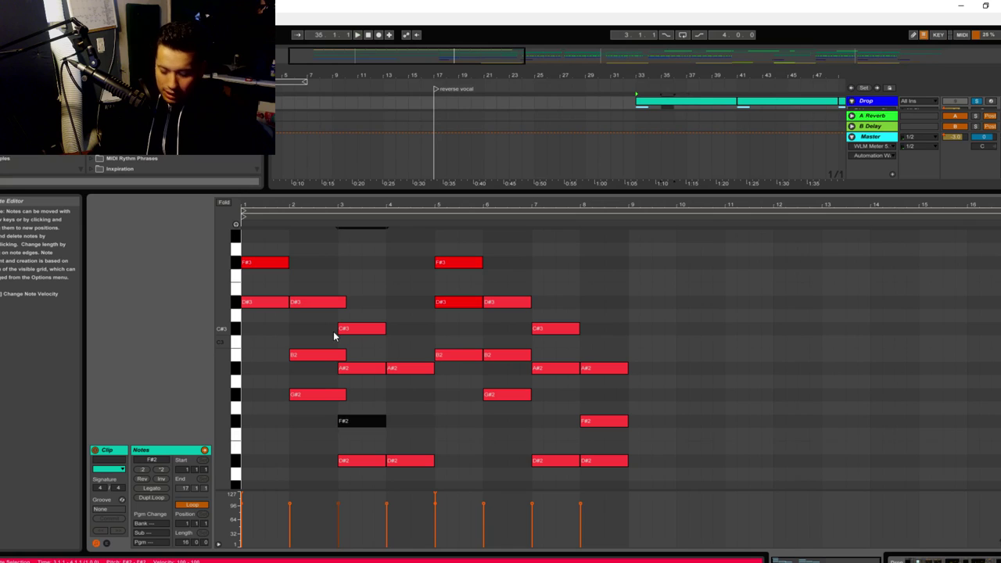
key(ctrl+z)
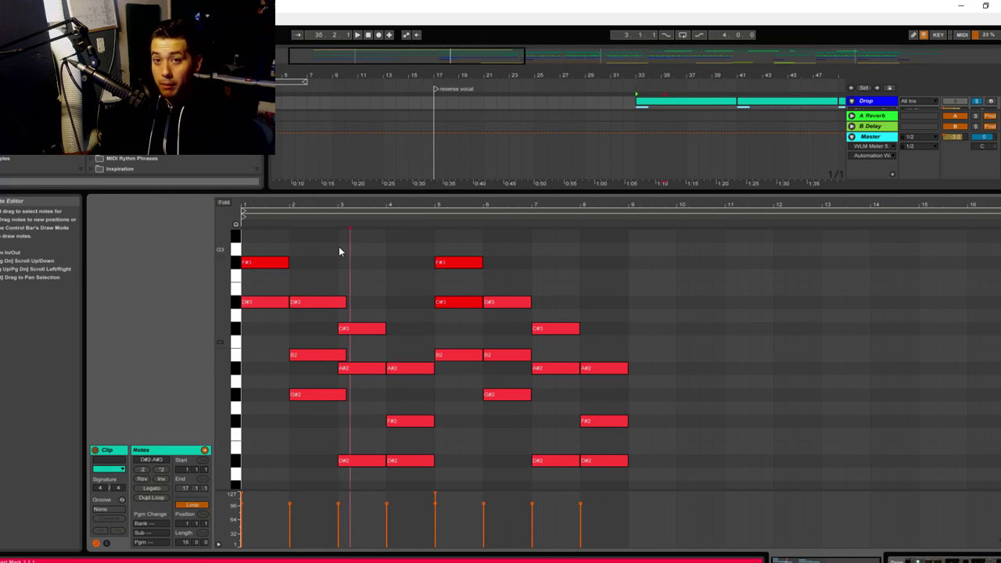
Select the third chord's A#2 and C#3 notes and play the progression from that chord into the fourth
drag(349, 316, 380, 414)
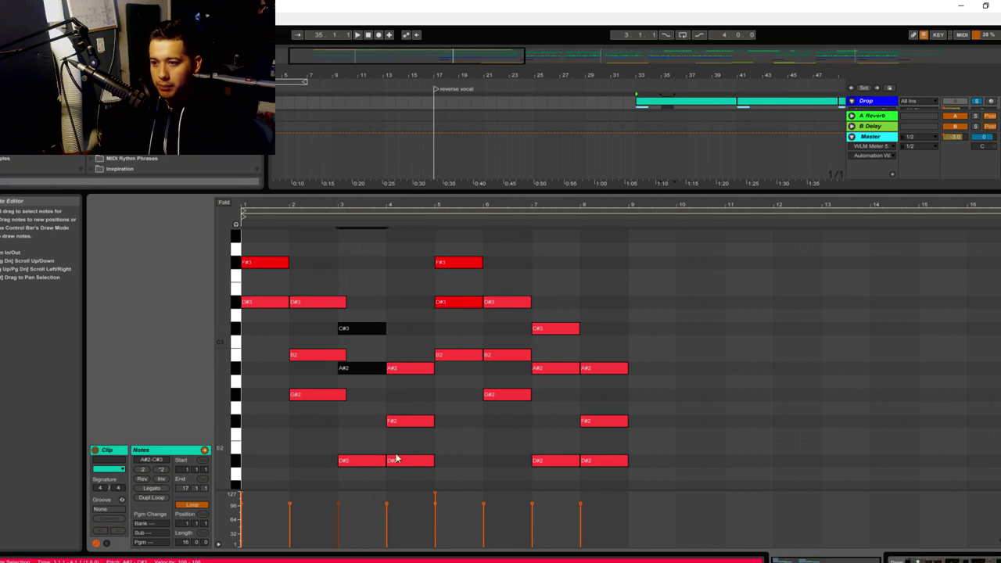
key(space)
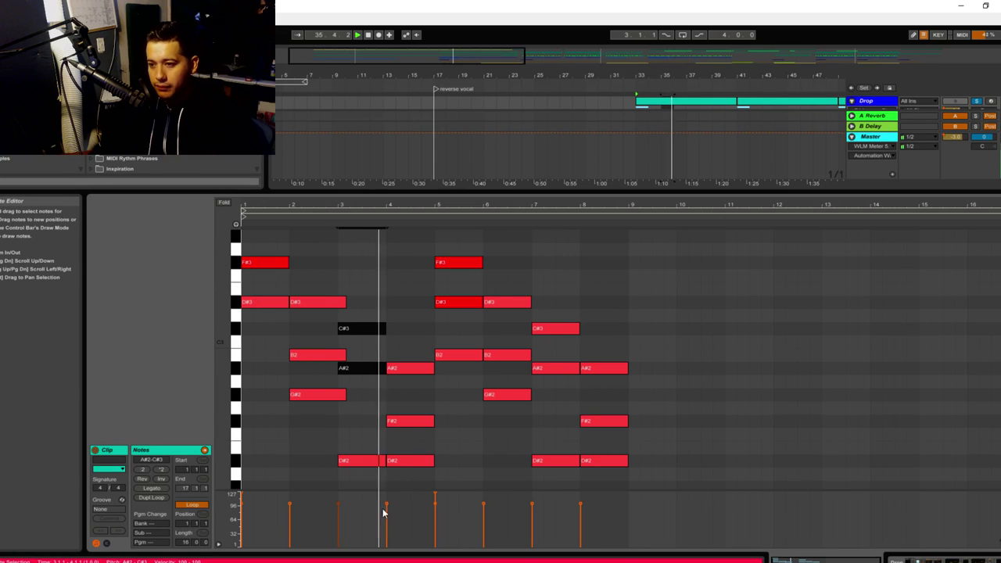
key(space)
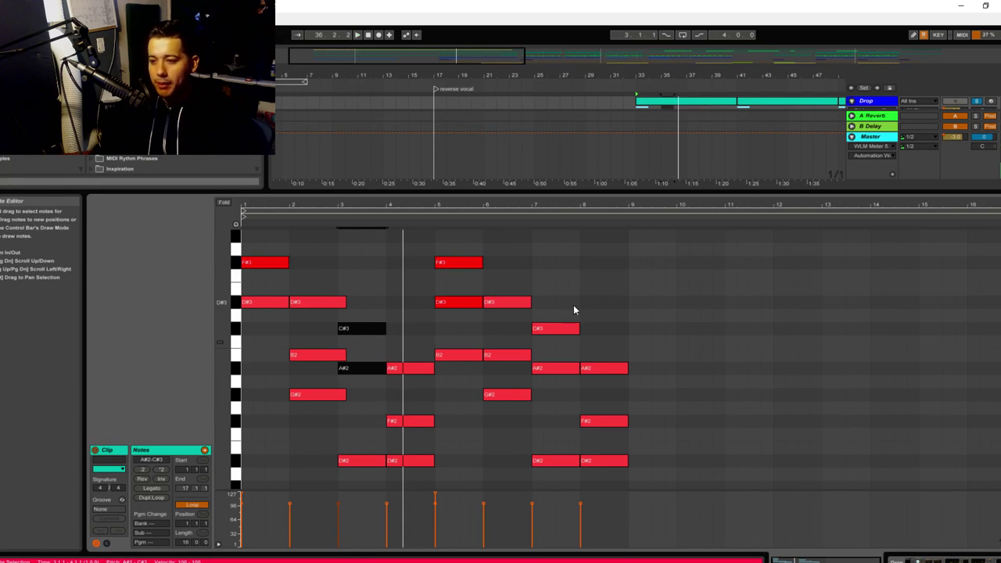
Audition the third chord's A#2 and the first chord's D#3 to compare the two chords
click(541, 357)
click(348, 368)
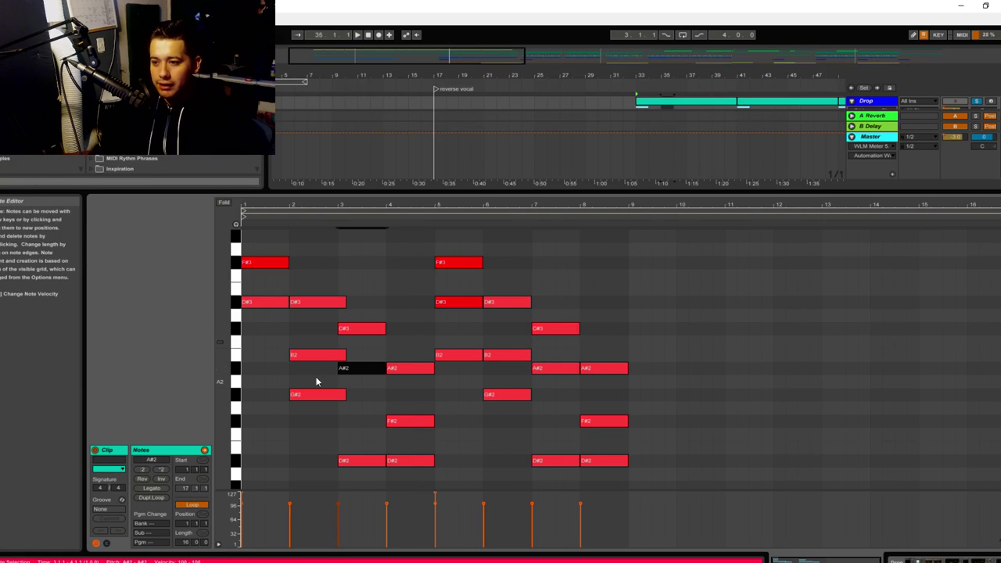
click(258, 302)
scroll(243, 409, up, 4)
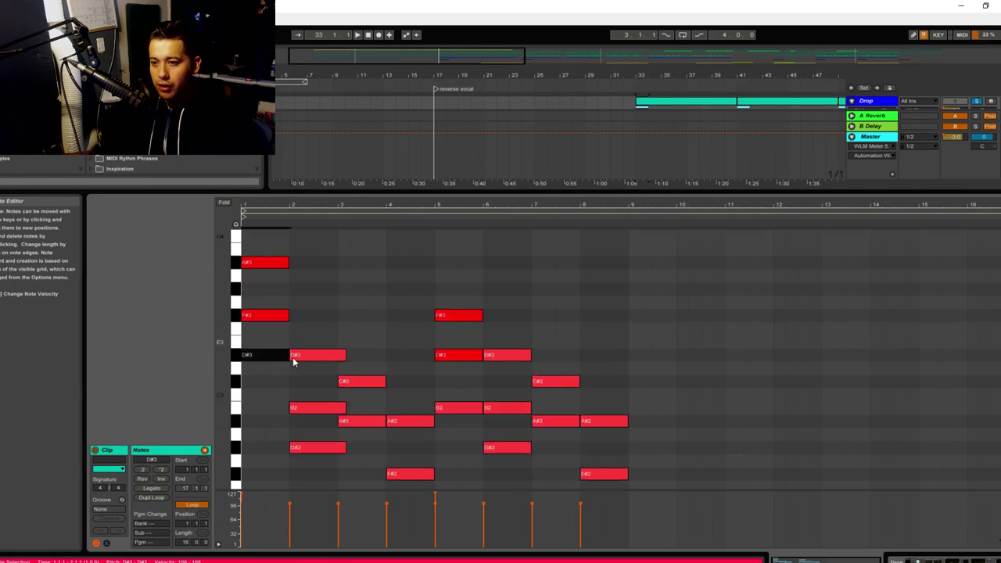
scroll(250, 395, down, 3)
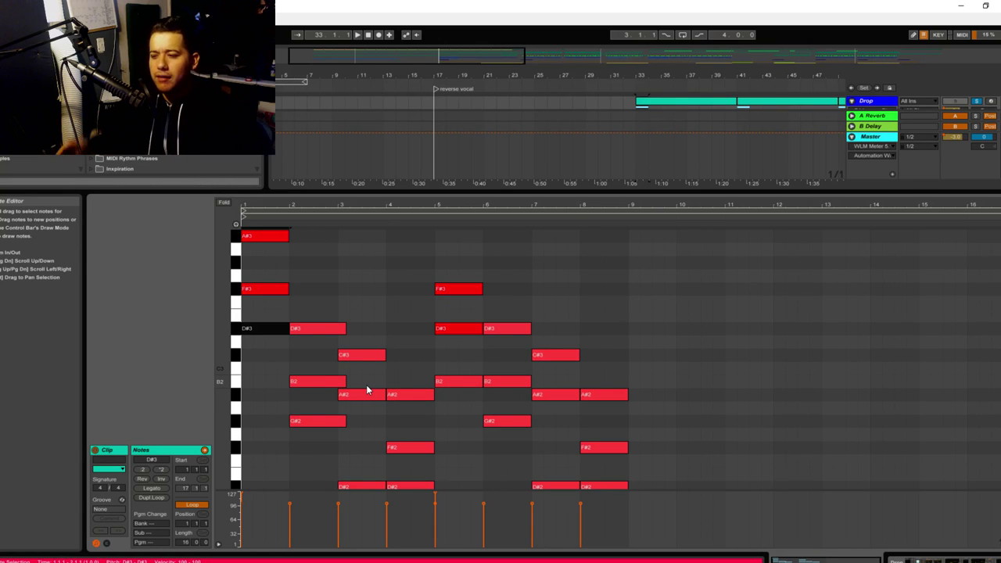
Try transposing the whole first chord down four semitones to B2, D3 and F#3, comparing it with the position one semitone higher
click(270, 226)
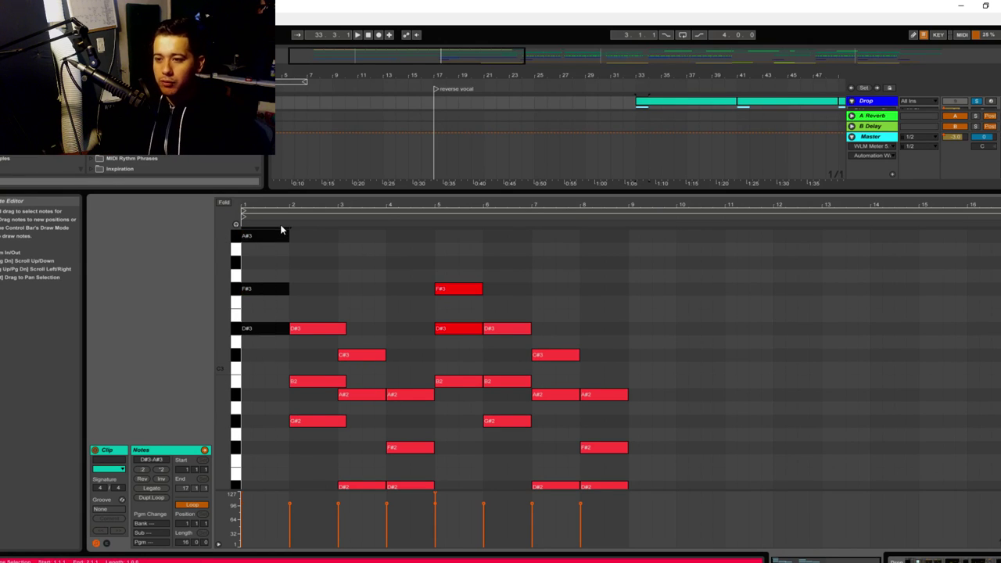
key(Down)
key(Down)
key(Down)
key(Down)
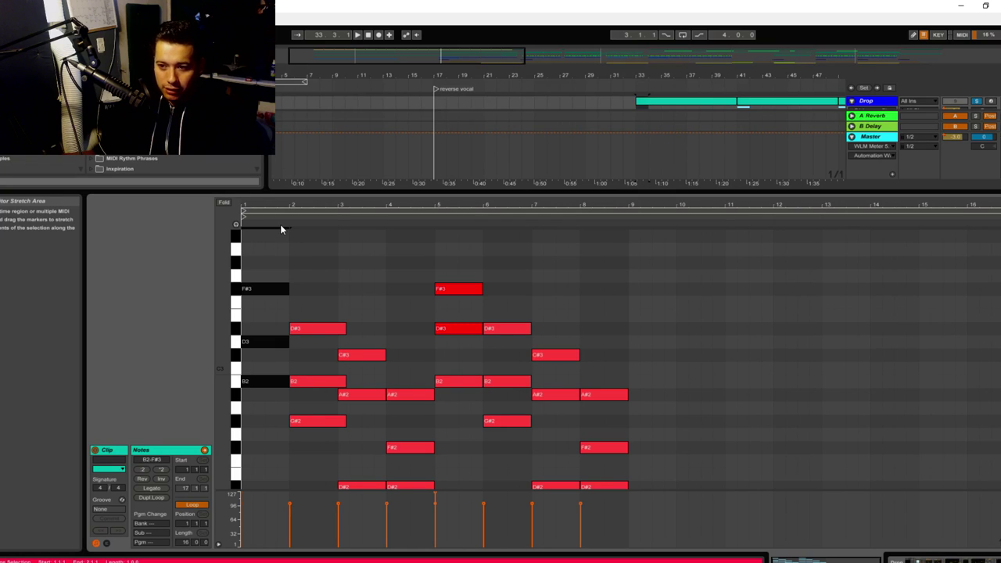
key(Up)
key(Down)
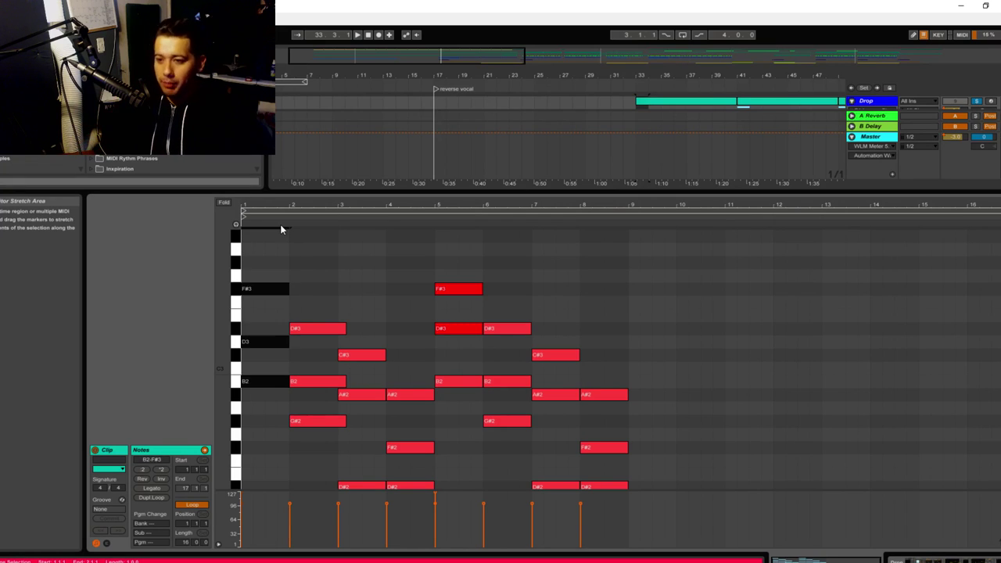
key(Up)
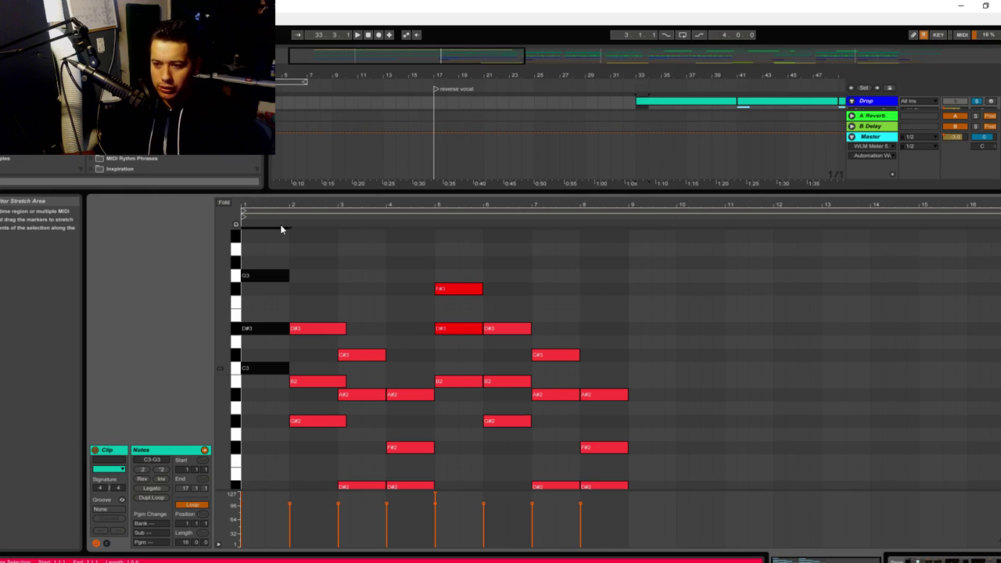
key(Down)
key(Up)
key(Down)
Move the first chord back up to D#3, F#3 and A#3
key(Up)
key(Up)
key(Up)
key(Up)
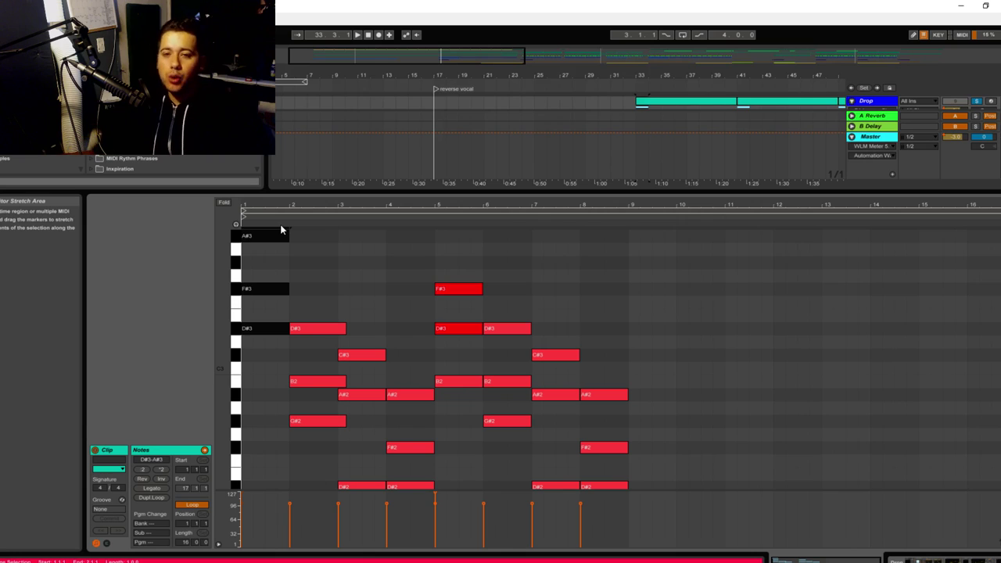
Audition the individual notes of the fifth chord and the first chord to compare their voicings
drag(451, 400, 449, 284)
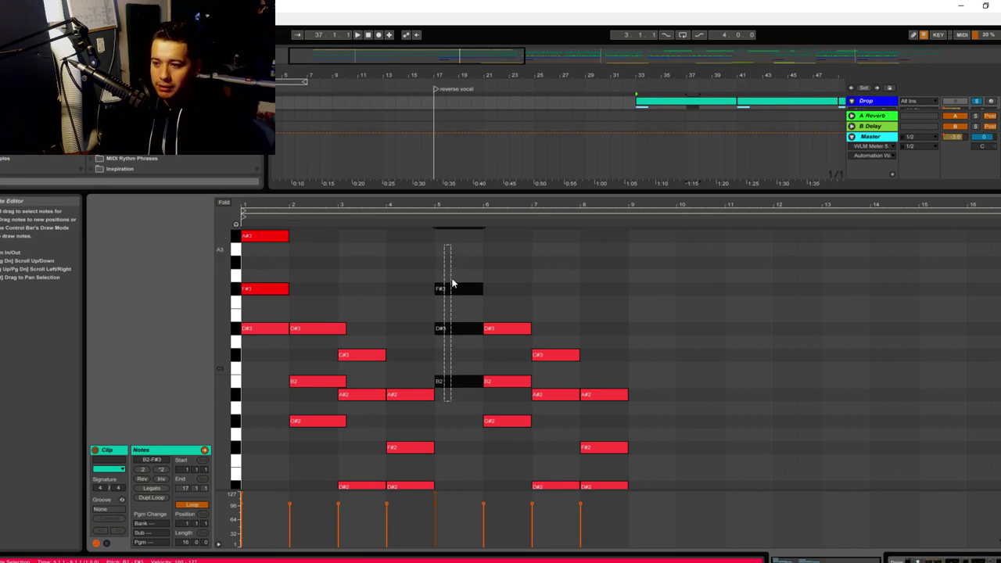
click(451, 329)
click(452, 291)
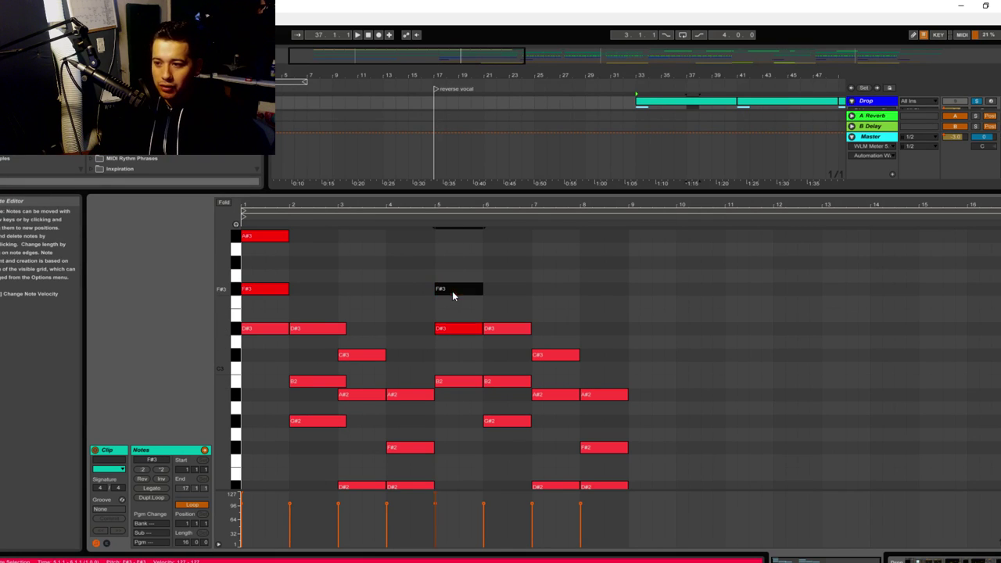
click(260, 335)
click(261, 329)
click(262, 289)
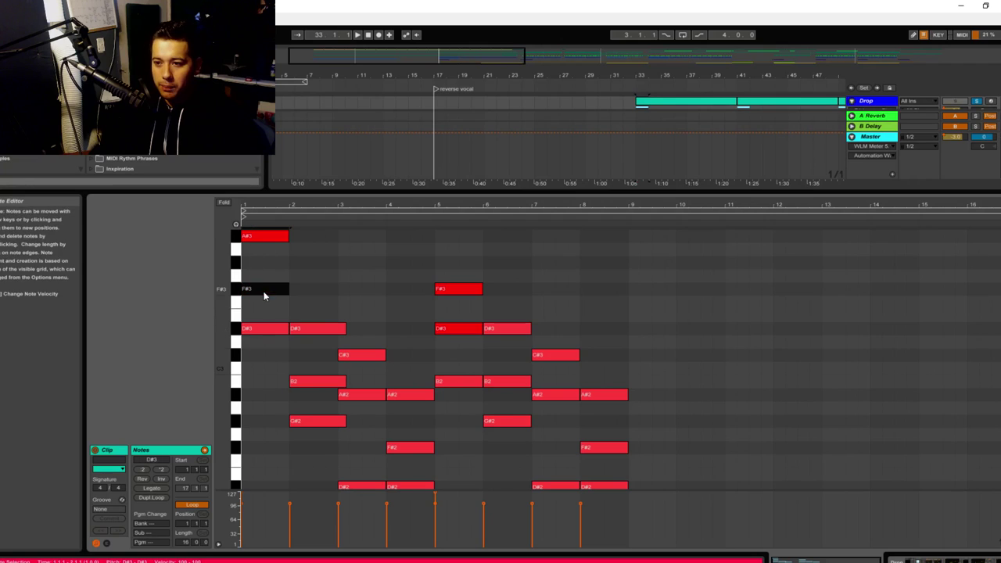
click(261, 238)
drag(293, 230, 279, 385)
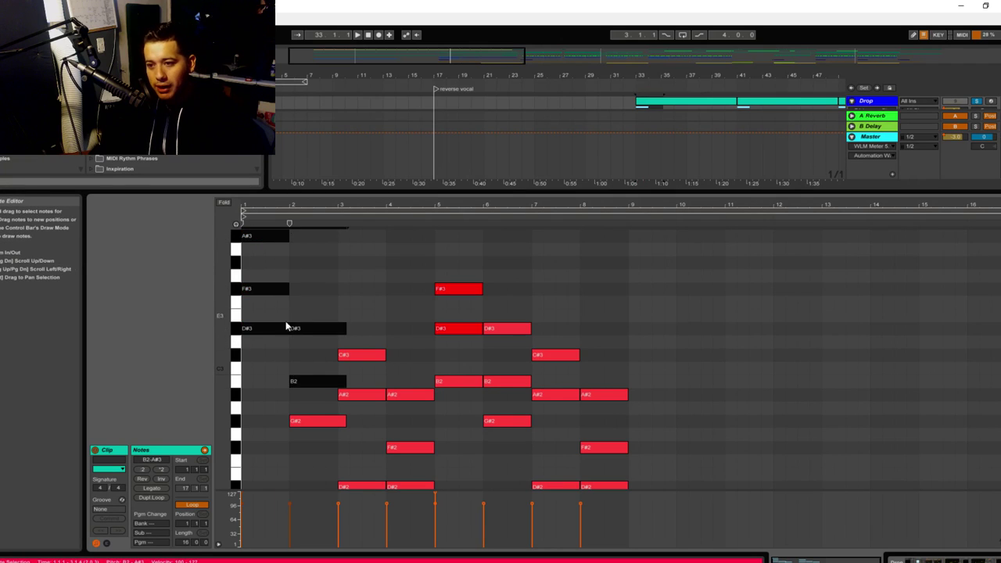
click(265, 332)
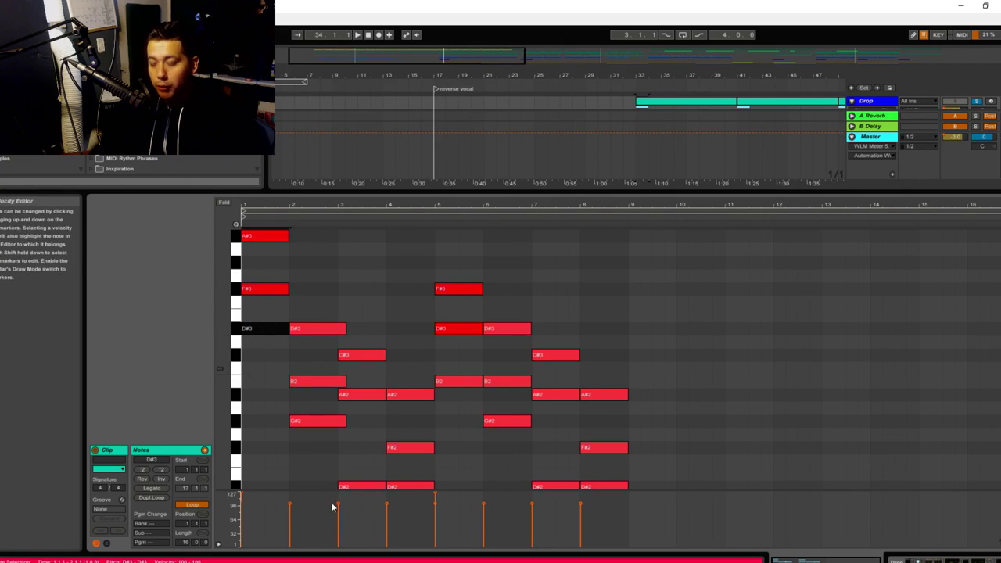
Compare the fifth chord's B2 root and upper notes with the first chord's D#3 and F#3
click(446, 382)
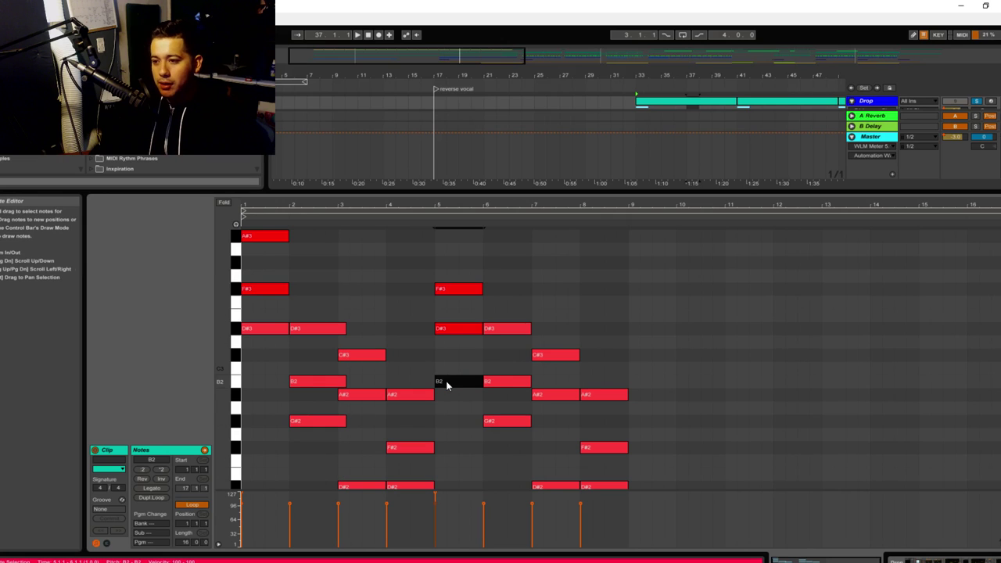
click(262, 328)
click(262, 291)
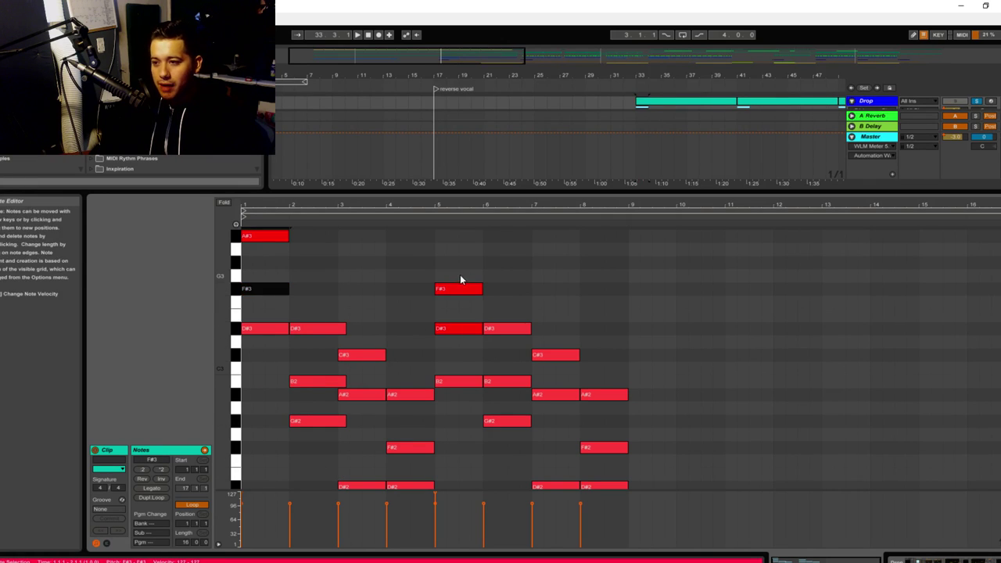
click(460, 286)
drag(460, 248, 441, 471)
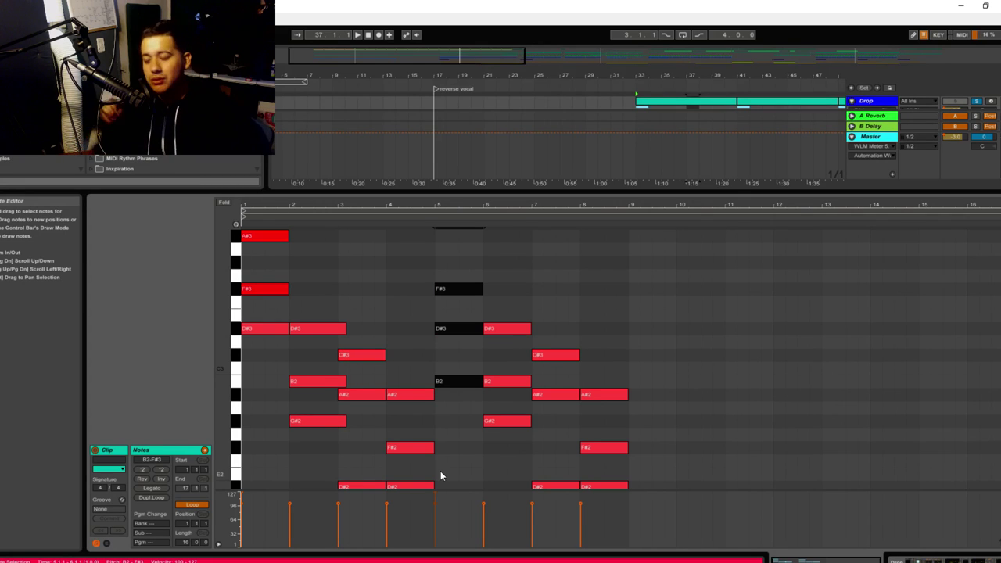
click(452, 381)
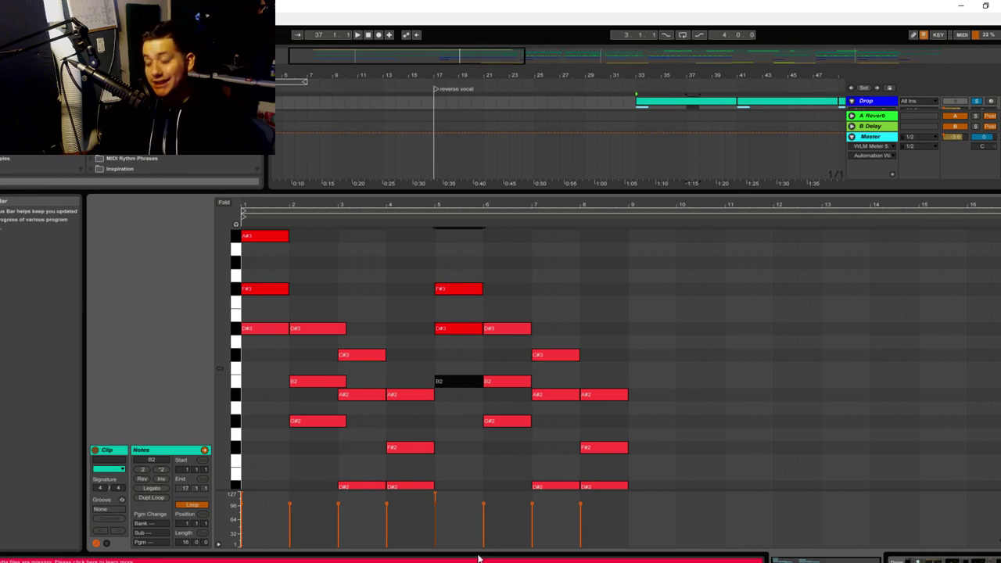
Select the clip's whole loop and play the chord progression from its start into the fifth chord
scroll(410, 427, down, 3)
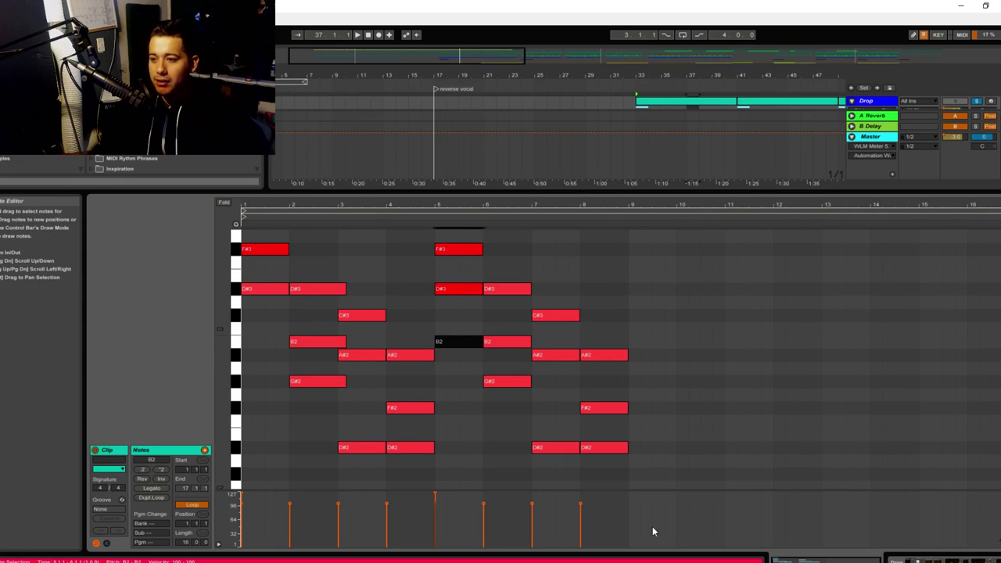
click(426, 210)
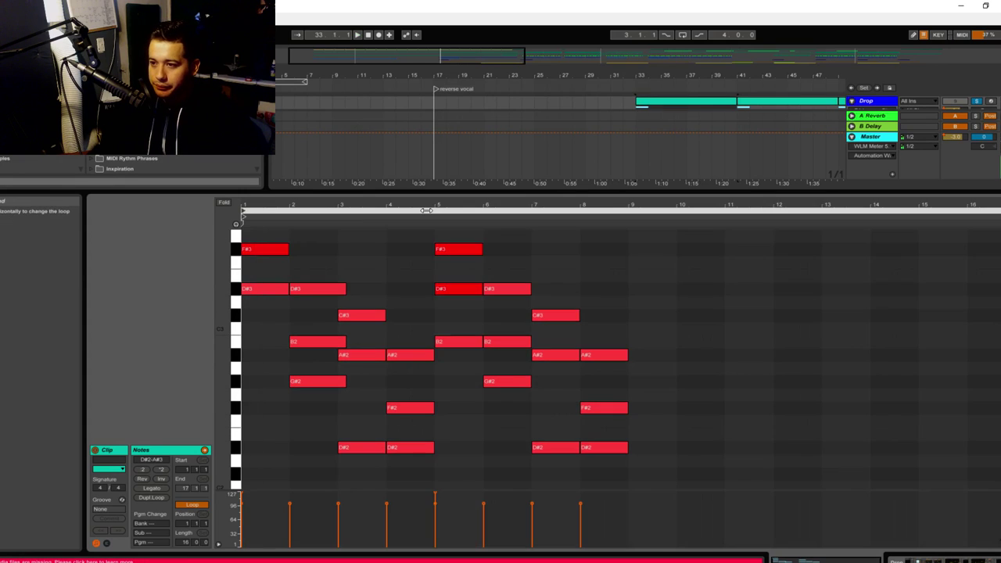
key(space)
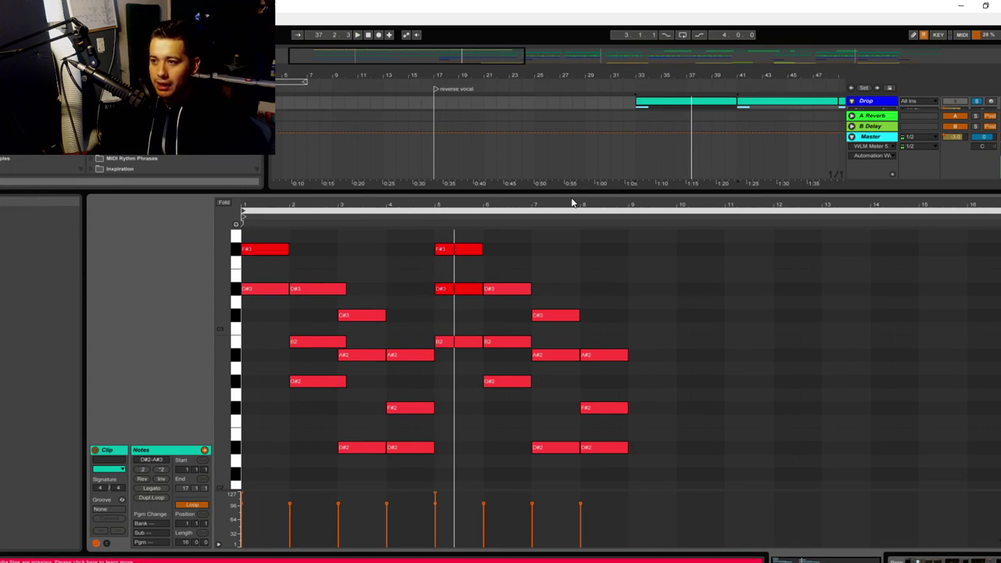
Collapse the note editor to enlarge the arrangement and select the Reese BASS clip that starts at bar 33
drag(589, 194, 617, 539)
scroll(673, 400, up, 1)
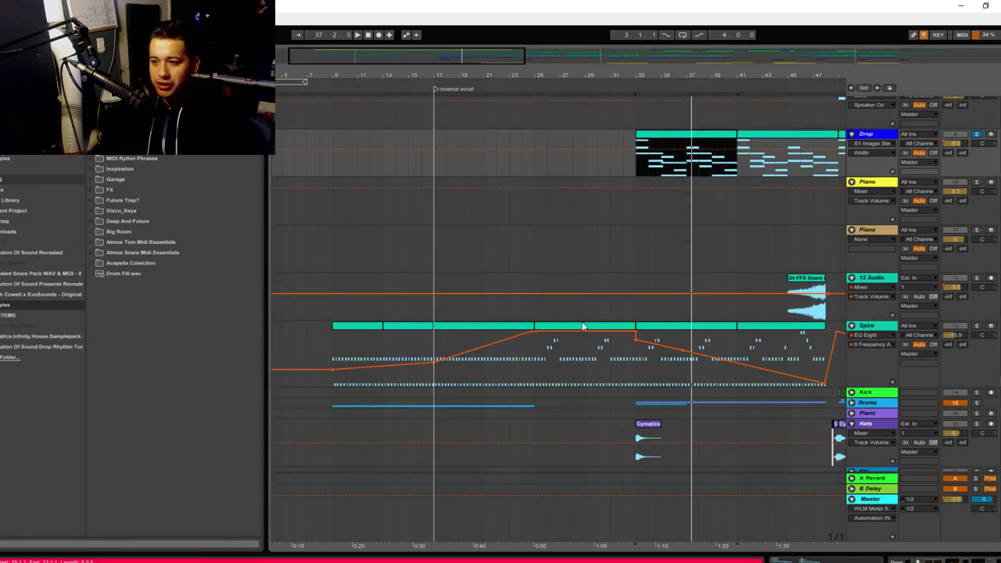
scroll(582, 327, up, 2)
scroll(613, 381, up, 7)
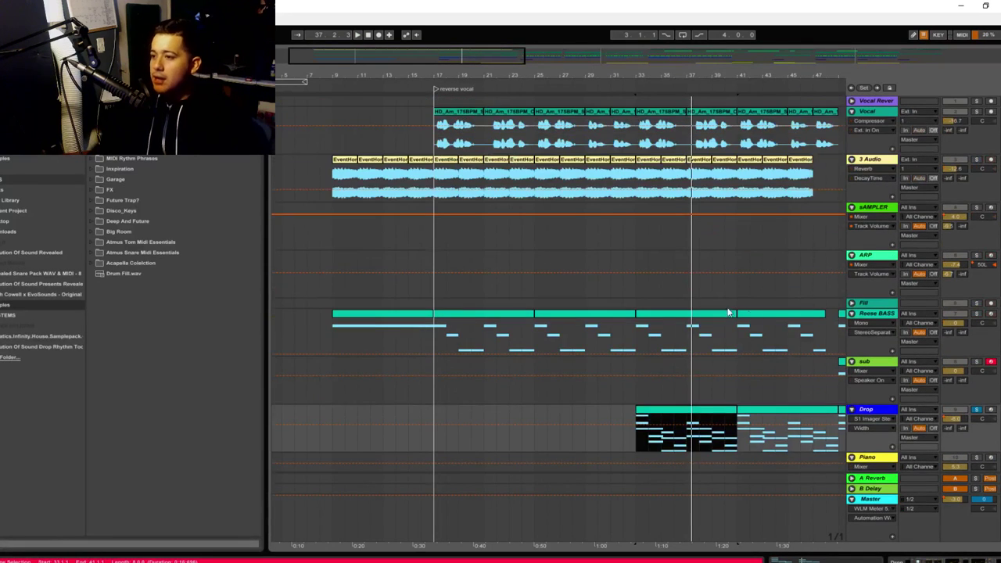
click(641, 333)
click(693, 322)
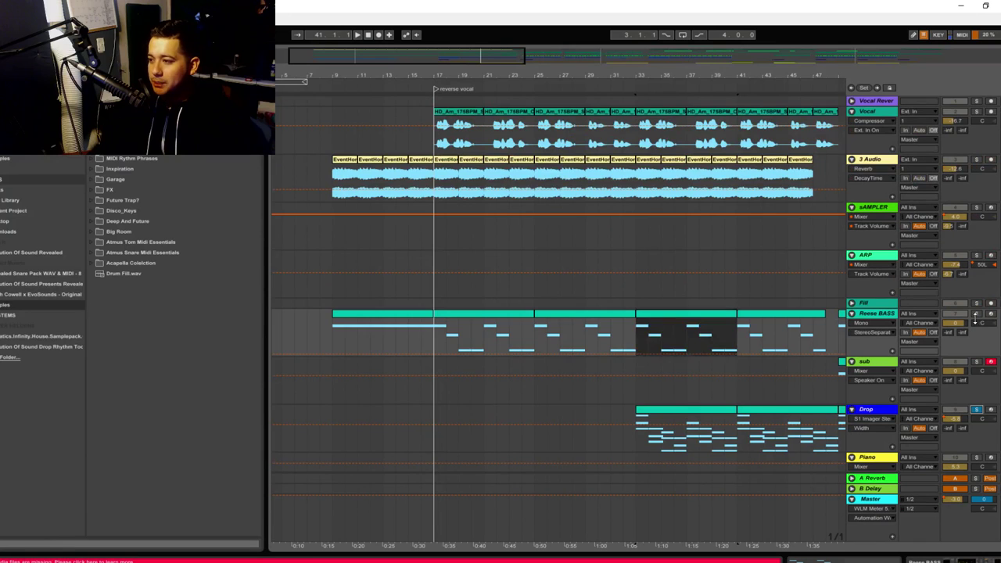
Play from bar 33 with Reese BASS soloed, add the Drop track to the solo, and clear both solos
double_click(680, 418)
drag(681, 443, 690, 182)
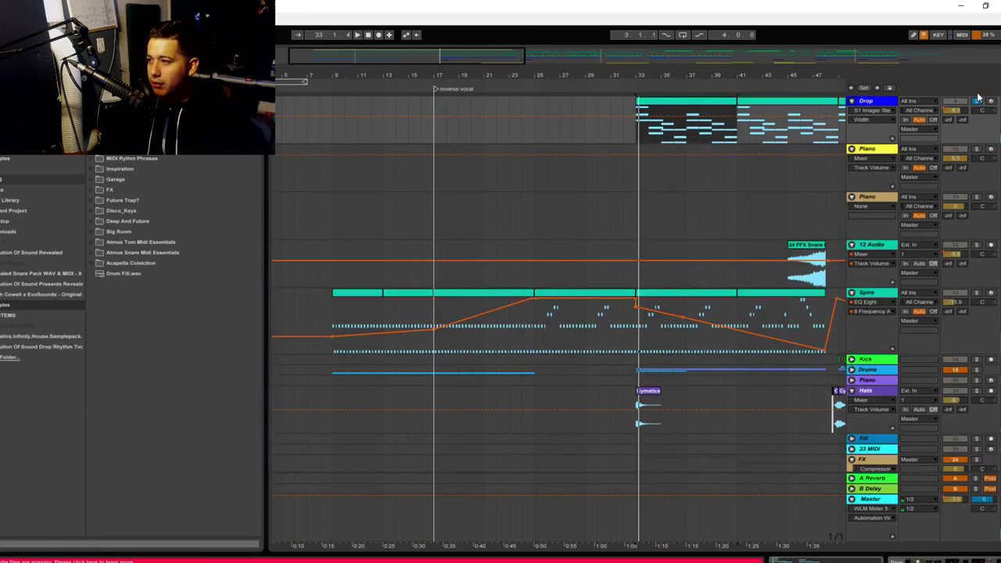
scroll(943, 179, up, 3)
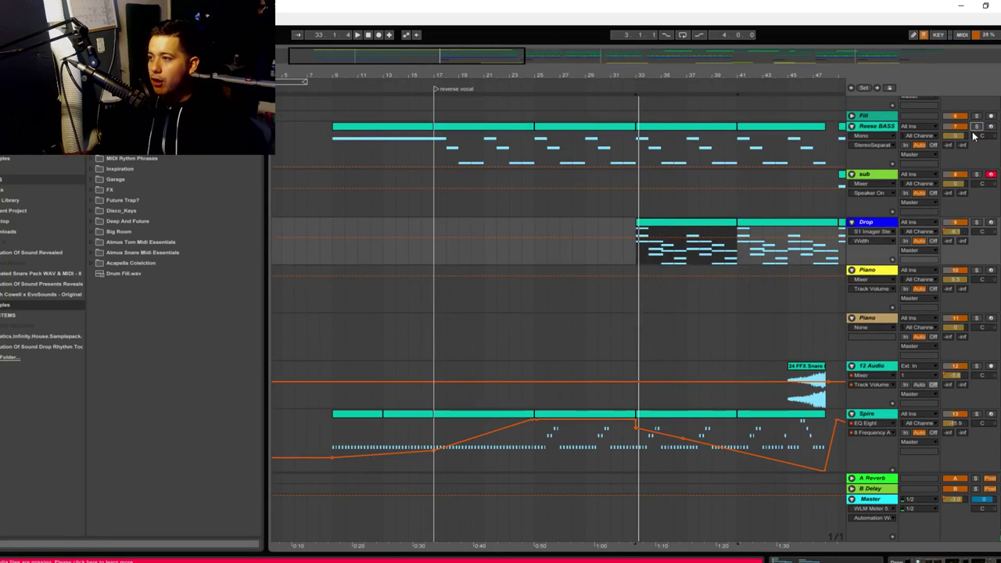
key(space)
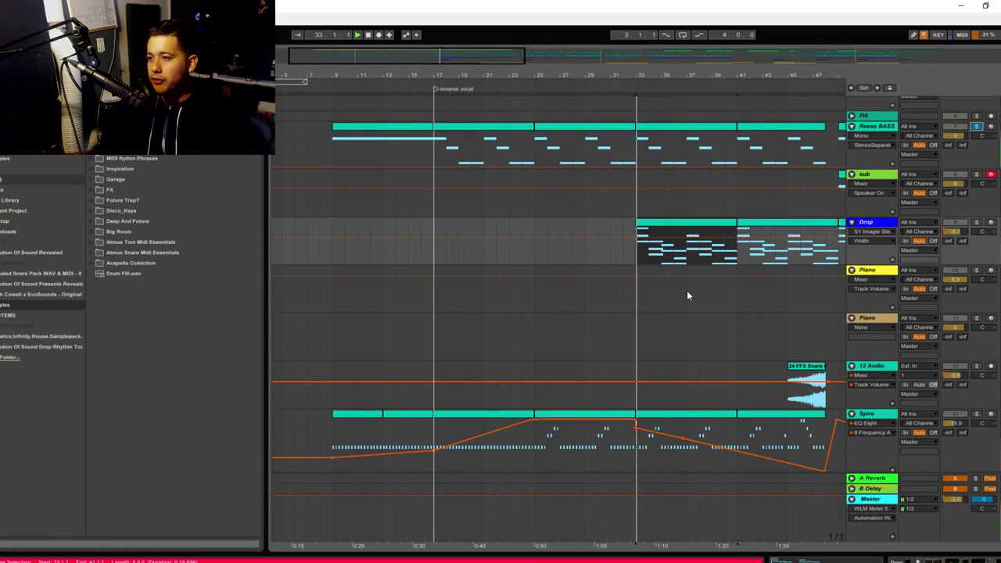
click(976, 222)
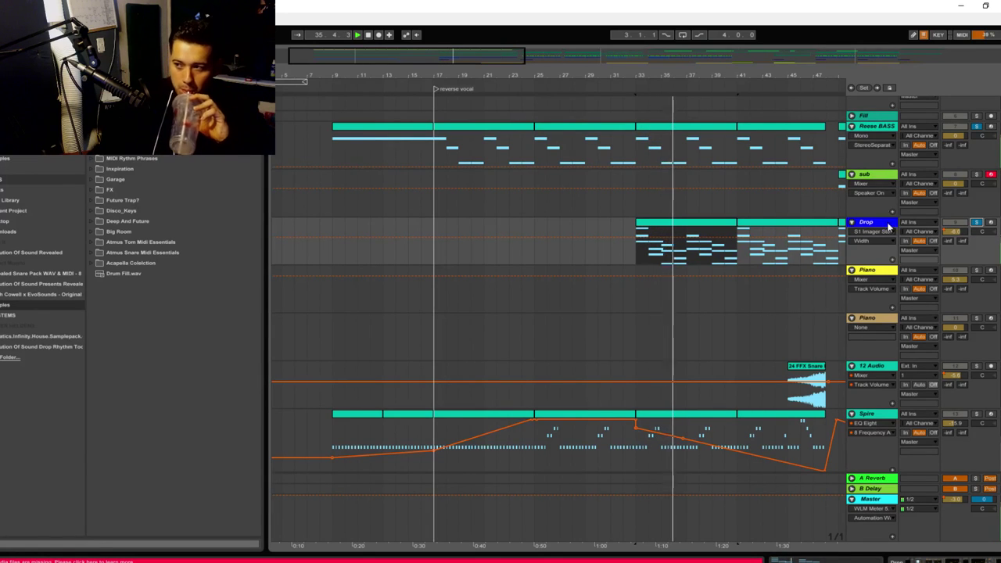
key(space)
click(976, 223)
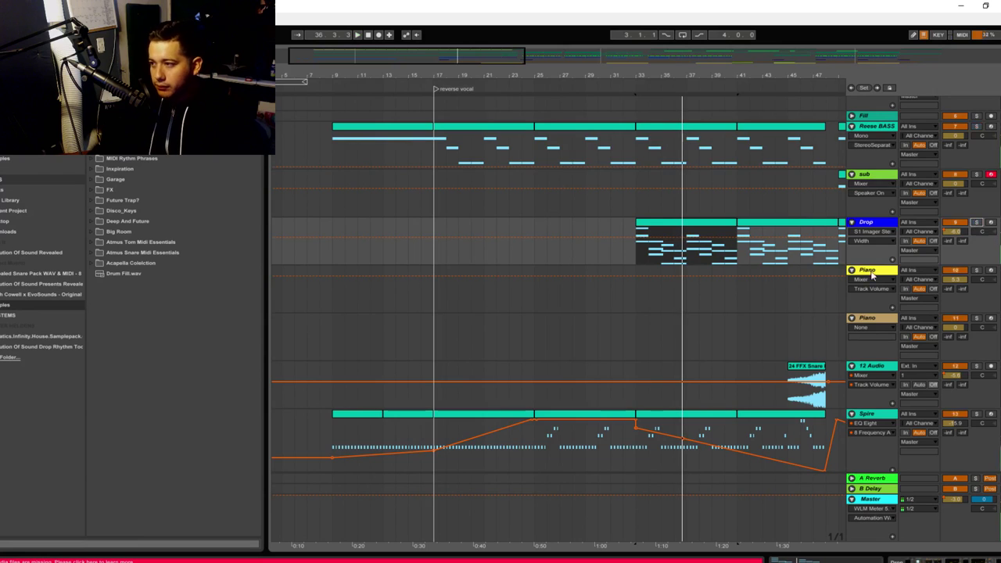
Set the playback position to bar 33 and examine the drum and FX tracks there, briefly unfolding the Kick track
scroll(808, 344, up, 4)
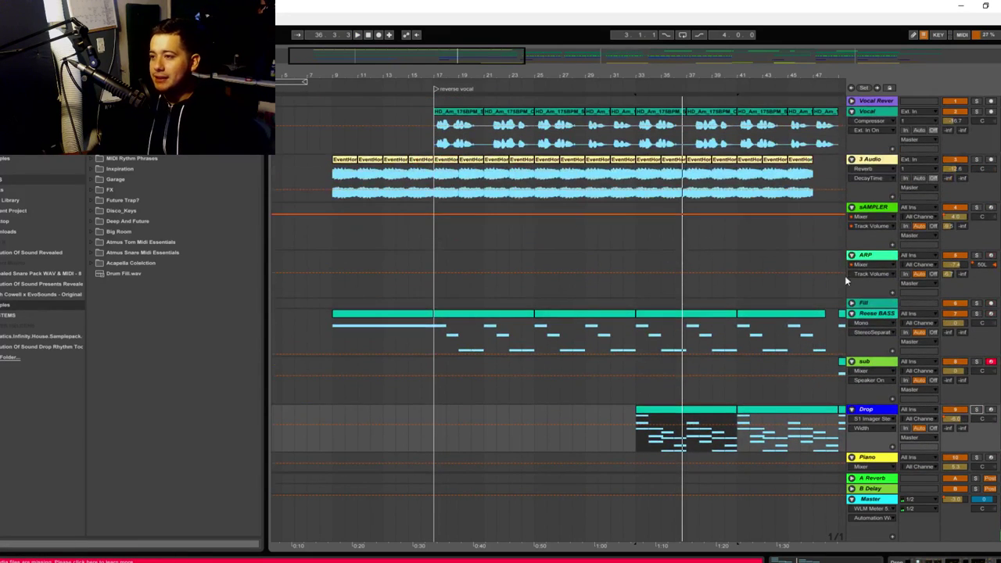
scroll(813, 328, down, 10)
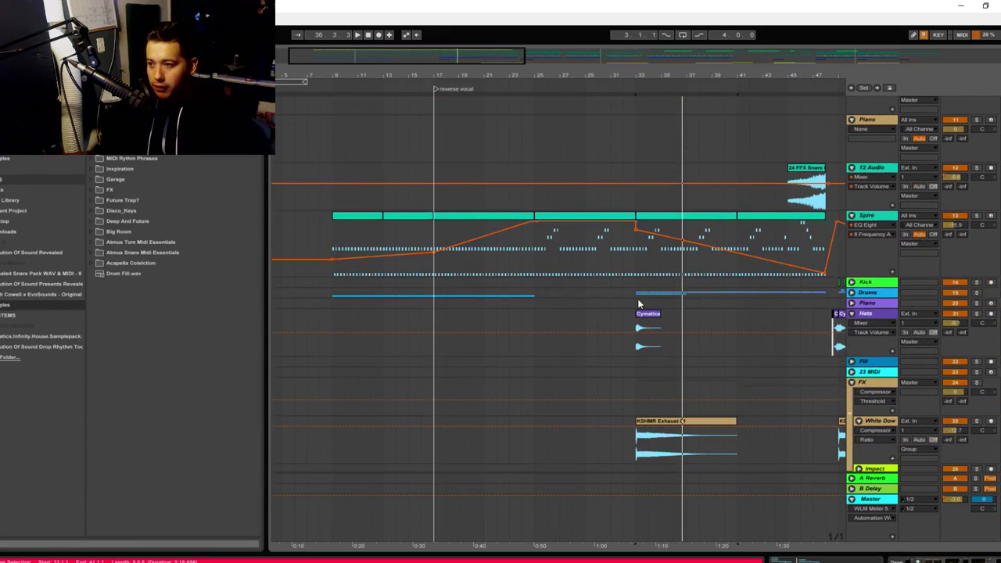
click(638, 299)
key(space)
click(852, 282)
click(857, 286)
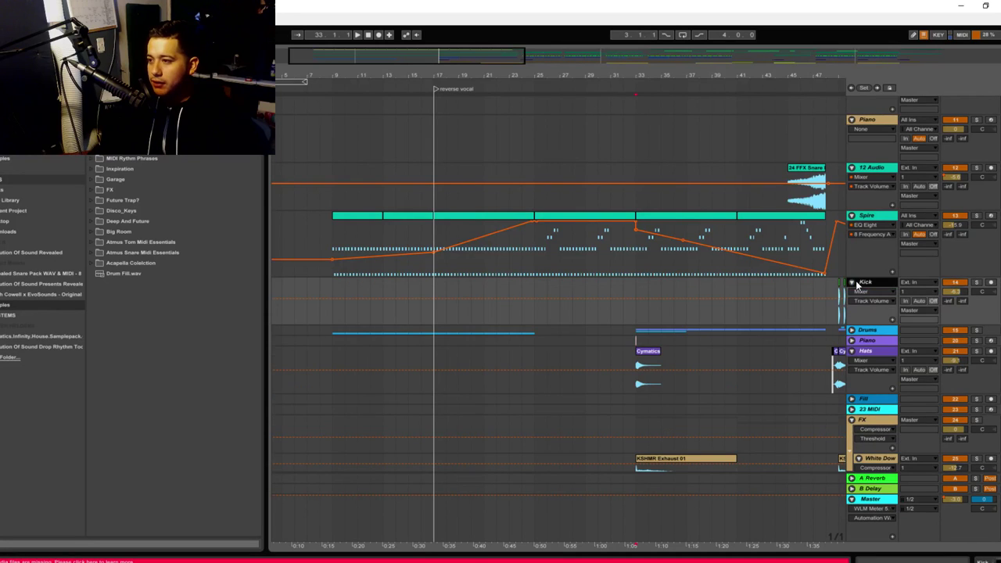
click(853, 283)
scroll(801, 385, down, 2)
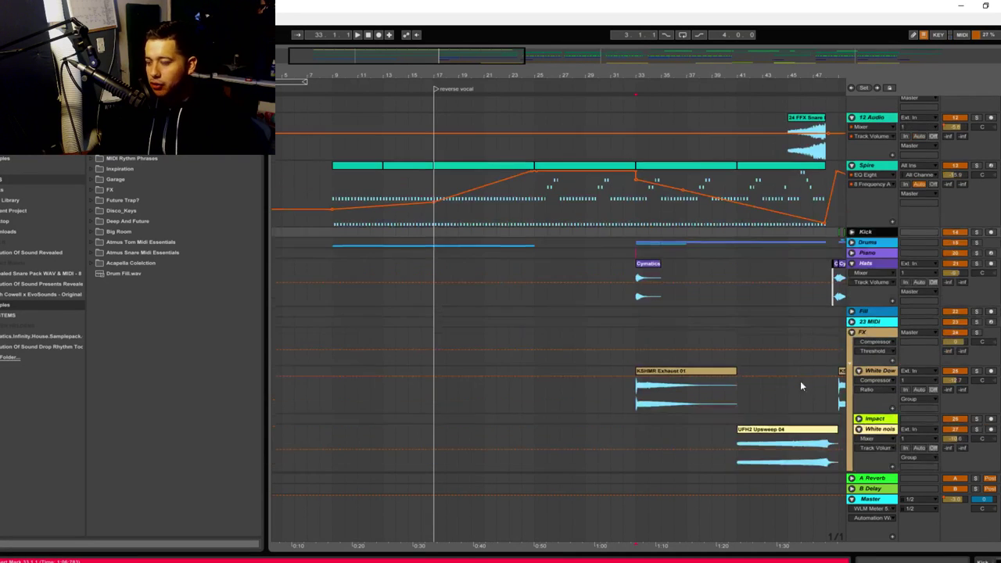
Go back to the Vocal track and place the playback position at bar 17 and at bar 18 of its first Start_Of_Love clip
scroll(711, 326, up, 8)
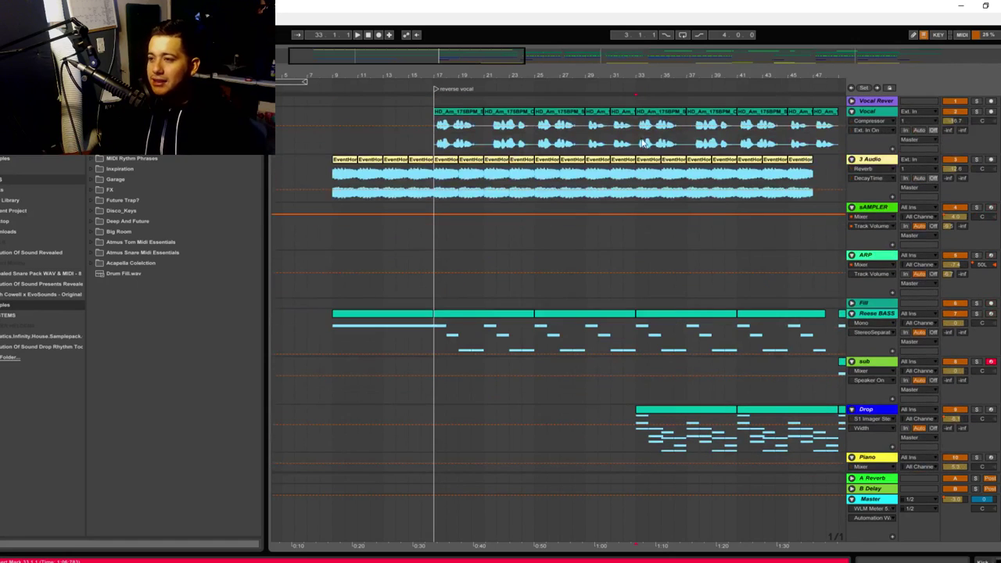
drag(637, 141, 626, 141)
click(438, 139)
drag(360, 71, 398, 73)
drag(311, 63, 370, 145)
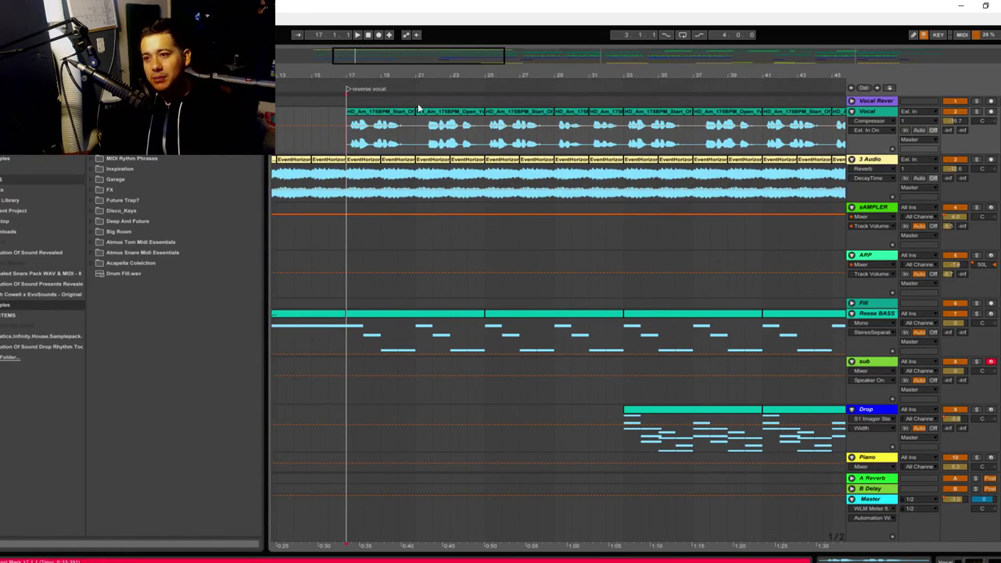
click(376, 103)
click(363, 126)
mouse_move(391, 78)
mouse_down()
mouse_move(394, 110)
mouse_move(401, 97)
mouse_up()
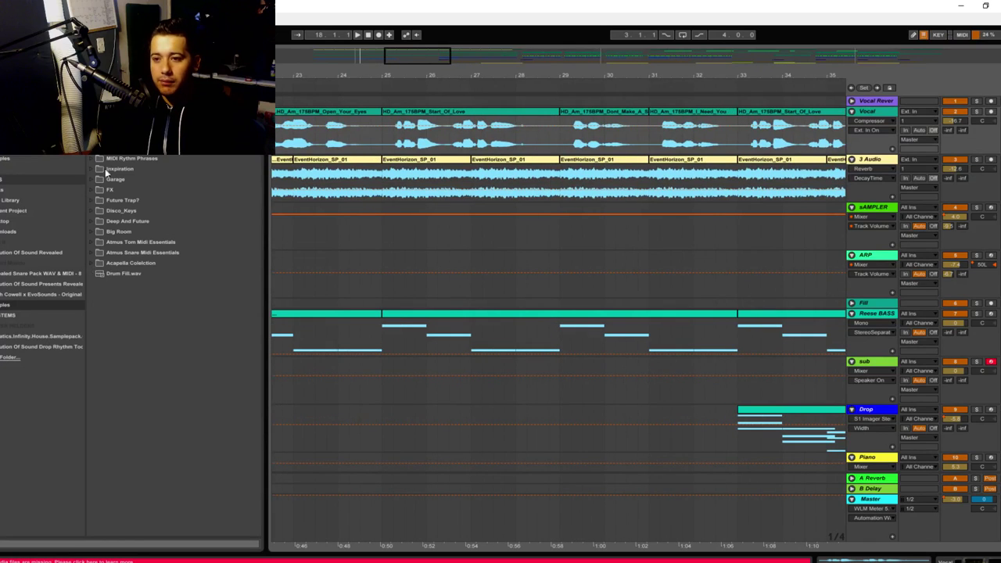
Browse the Black Octopus Sound Echoes vocal pack in the sample library, highlight its Love 110BPM Dm folder, and collapse the vocal folders
scroll(176, 312, up, 5)
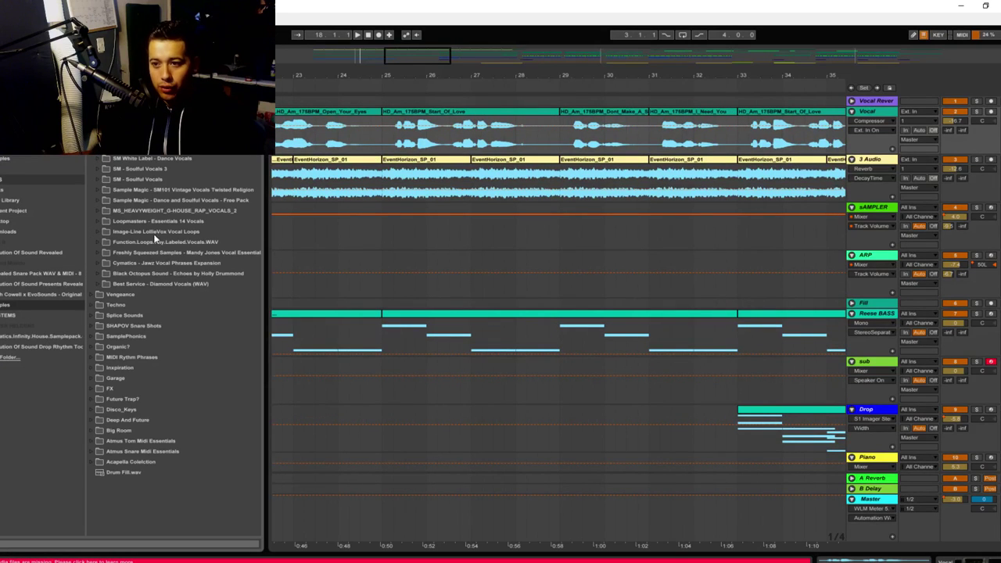
click(172, 276)
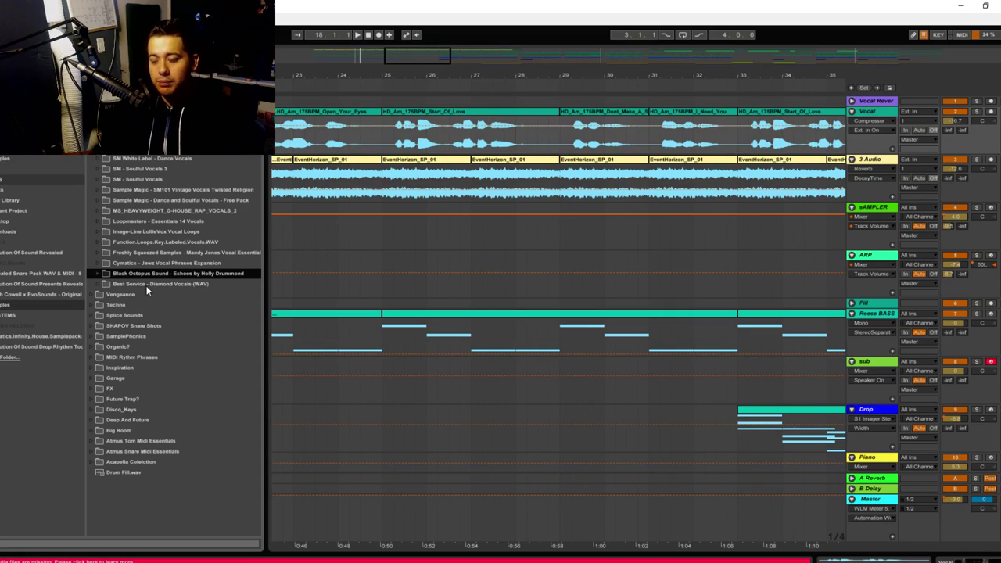
click(97, 276)
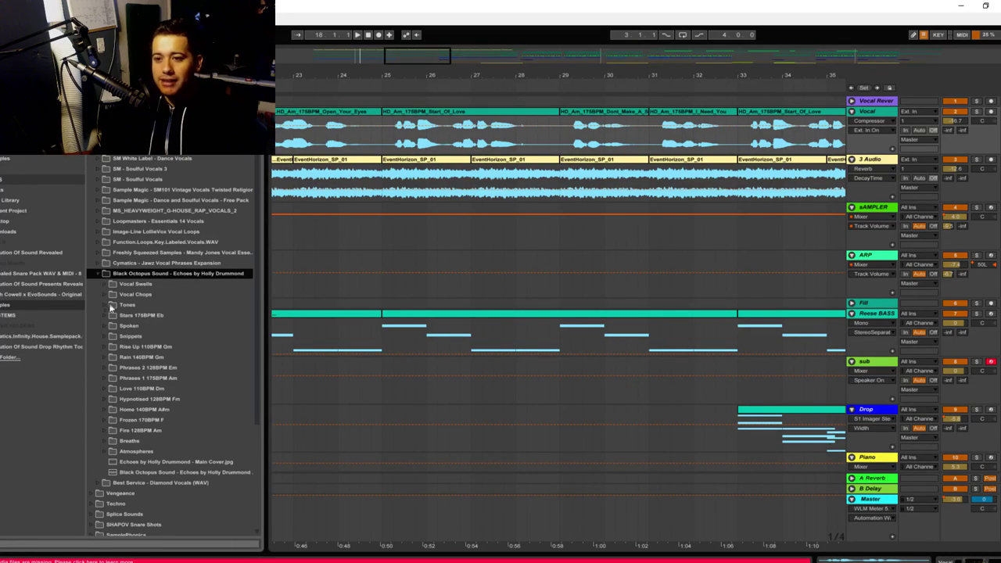
key(Down)
key(Down)
key(Down)
key(Down)
click(161, 388)
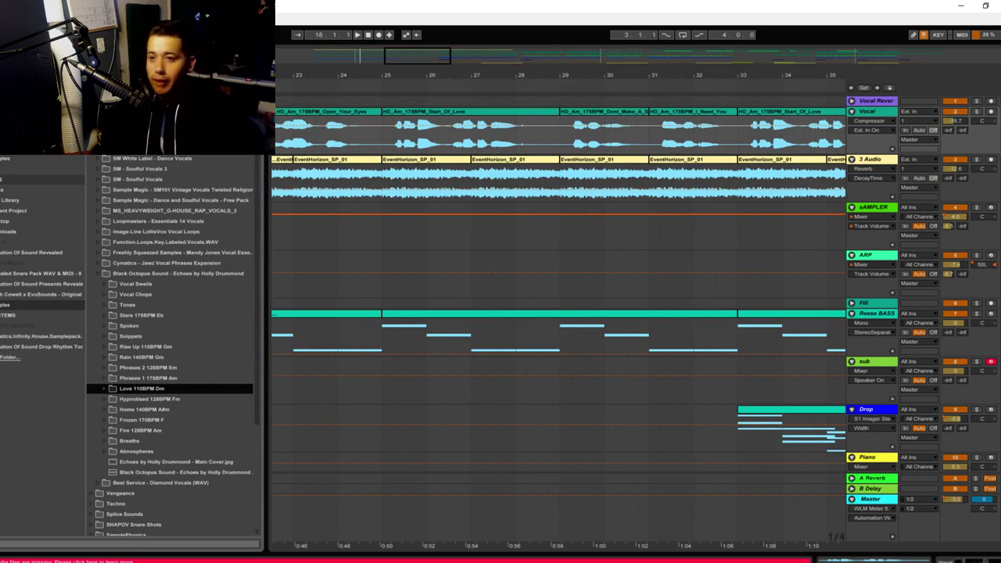
click(90, 86)
Select the vocal phrase from bar 17 to bar 25, and the Start_Of_Love clip that starts at bar 25
drag(422, 60, 413, 44)
click(354, 150)
drag(353, 152, 533, 136)
click(590, 112)
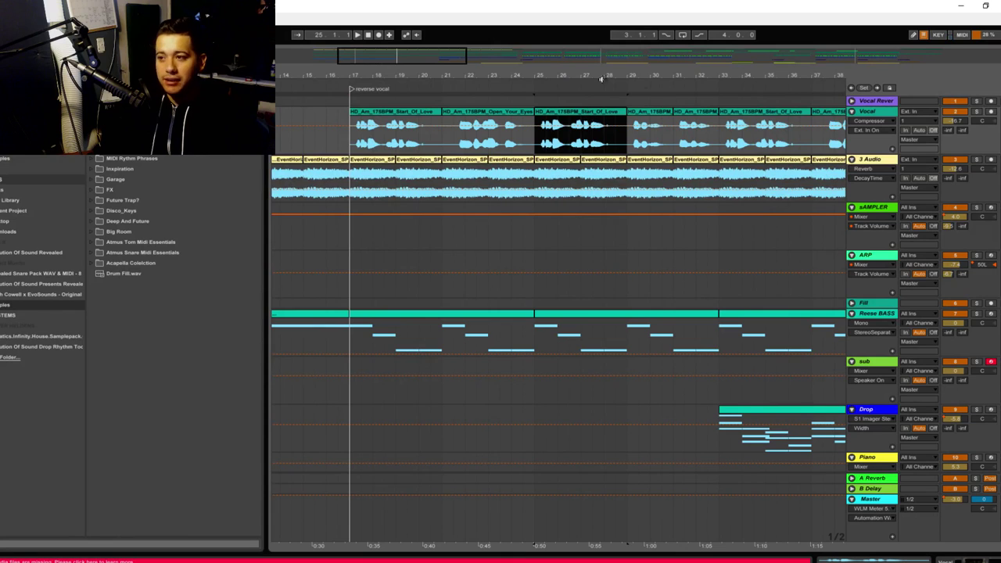
drag(400, 61, 426, 58)
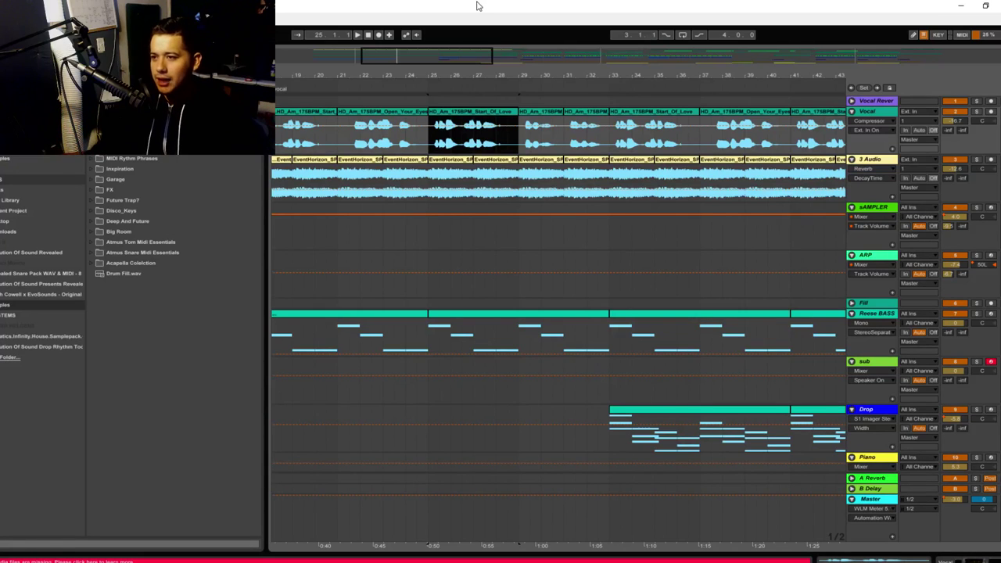
Inspect the short vocal clips between bars 29 and 33, undo the last edit, and place the playback position at 31.4.1
click(543, 125)
drag(549, 112, 538, 112)
mouse_move(461, 58)
mouse_down()
mouse_move(463, 66)
mouse_move(431, 39)
mouse_move(436, 29)
mouse_up()
key(ctrl+z)
click(480, 130)
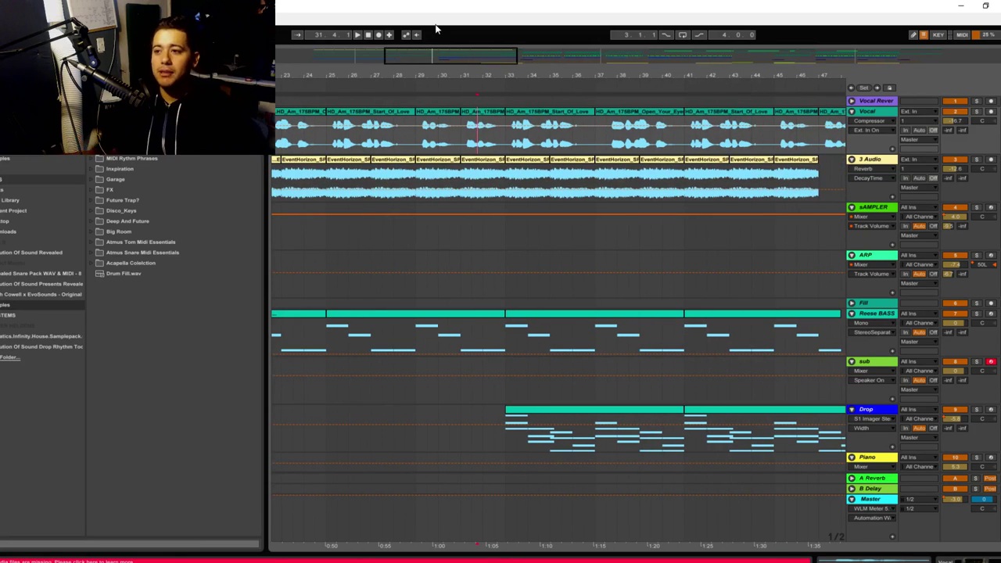
Select all the Vocal track's clips from bar 17 to bar 33
drag(432, 59, 448, 105)
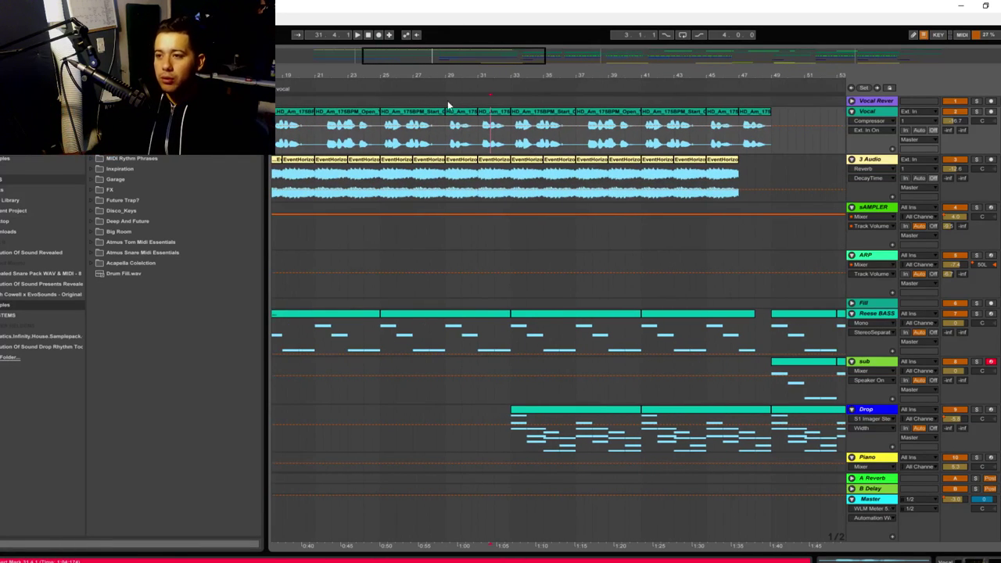
drag(489, 55, 450, 58)
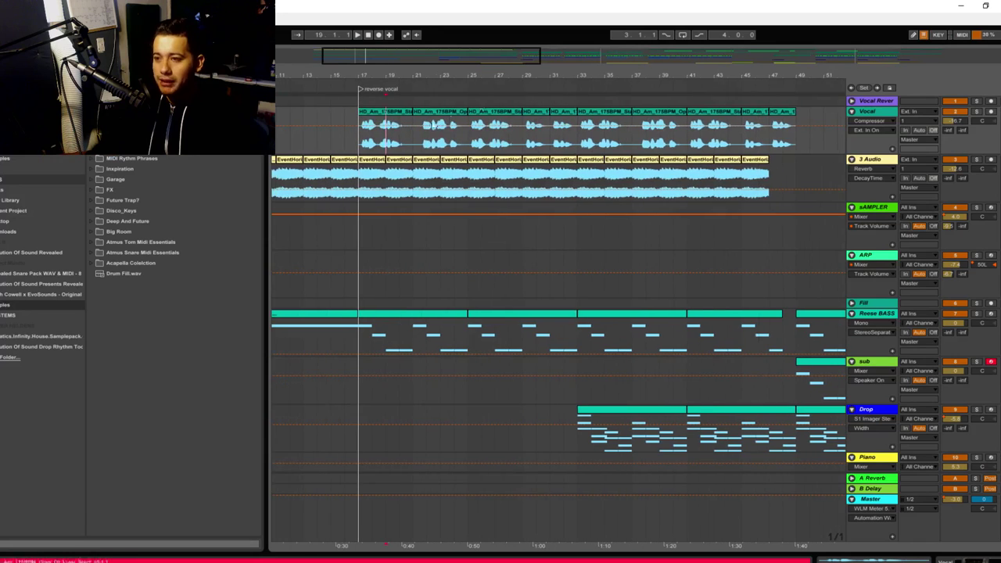
drag(360, 149, 575, 143)
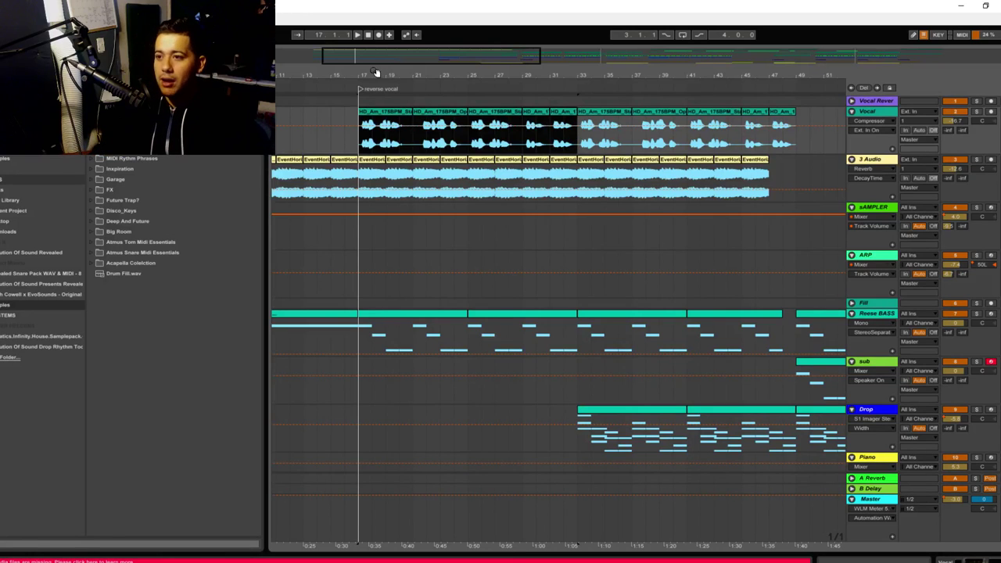
Open the sample view of the Start_Of_Love clip at bar 17 and solo the Vocal track
double_click(376, 133)
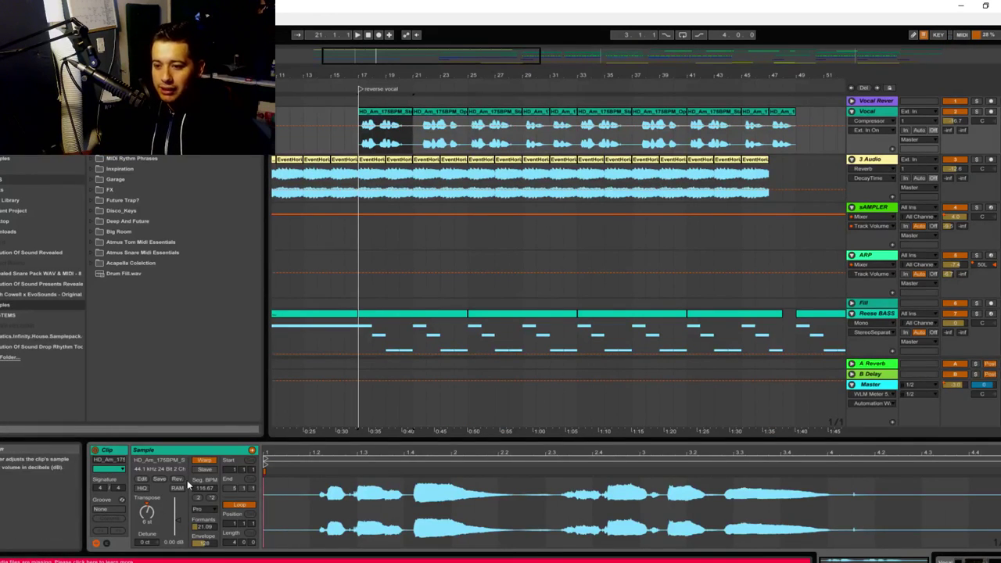
click(977, 112)
drag(376, 56, 377, 94)
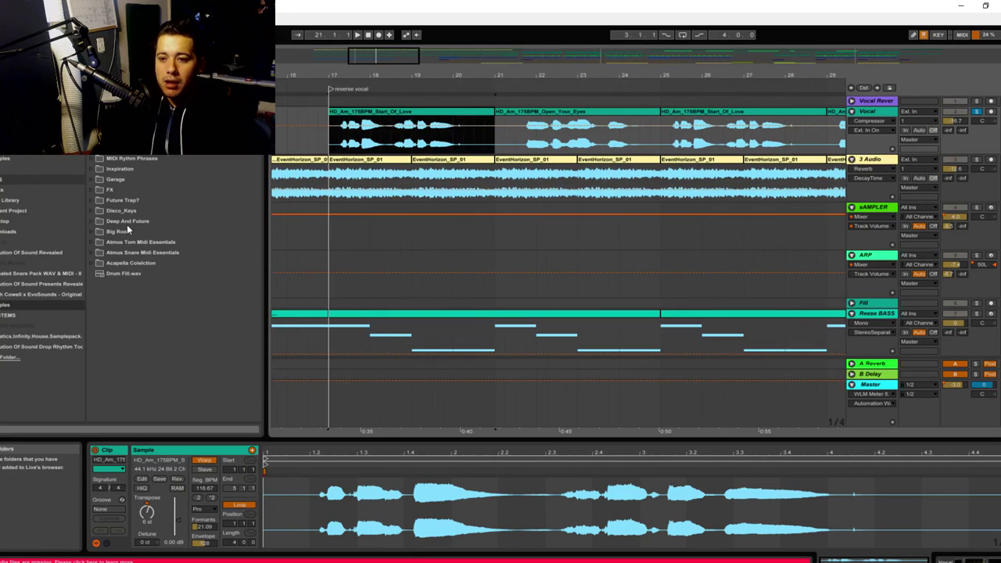
Expand the vocal sample folders again and search the sample library for the original vocal sample to preview it
click(129, 138)
click(92, 126)
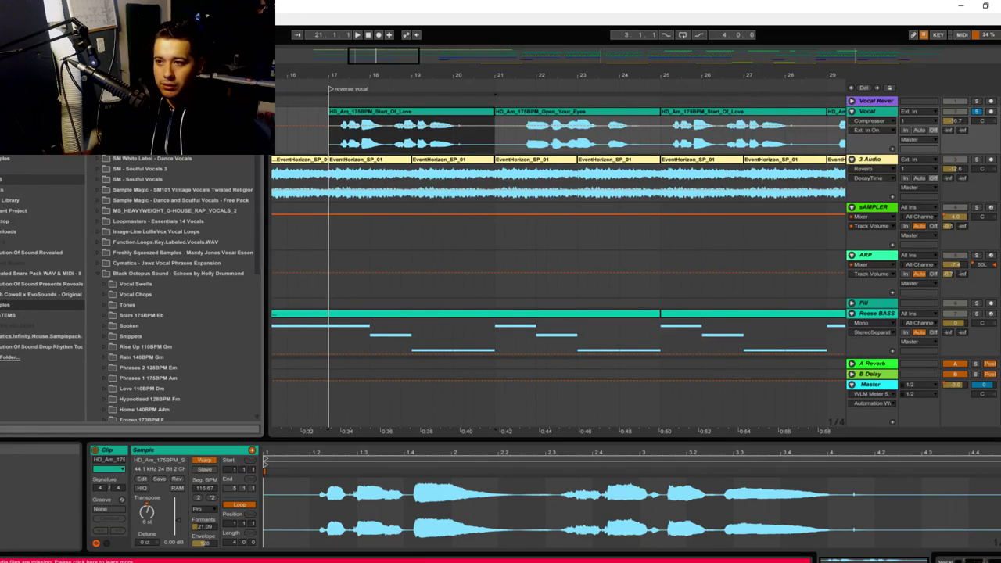
click(39, 305)
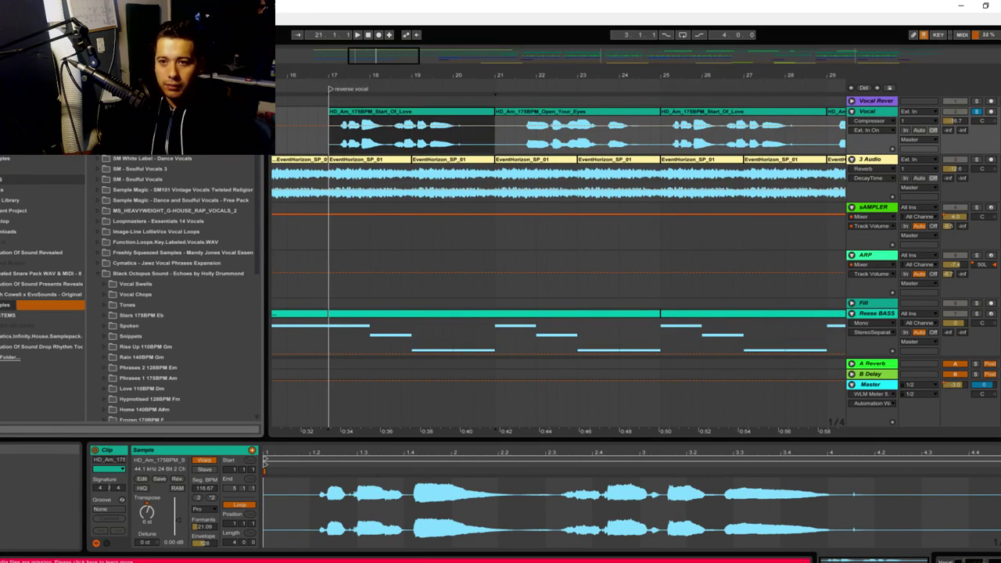
key(ctrl+f)
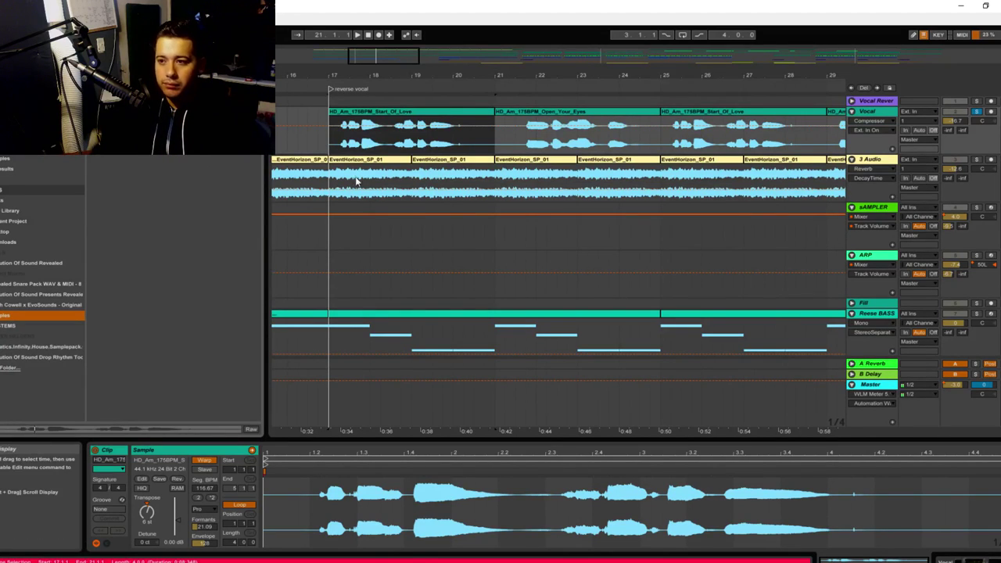
Play the soloed vocal from bar 17 twice and stop the playback
key(space)
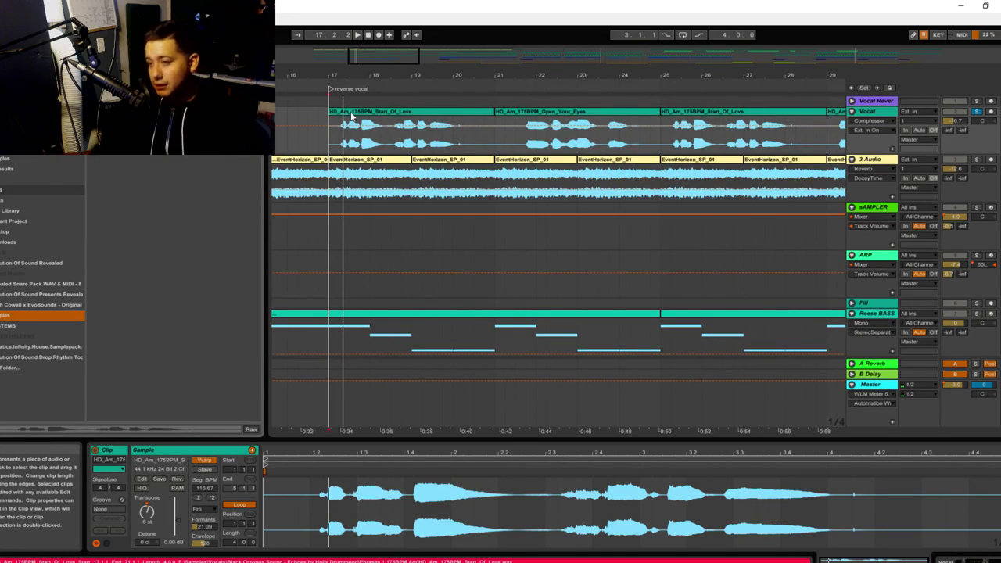
click(326, 147)
key(space)
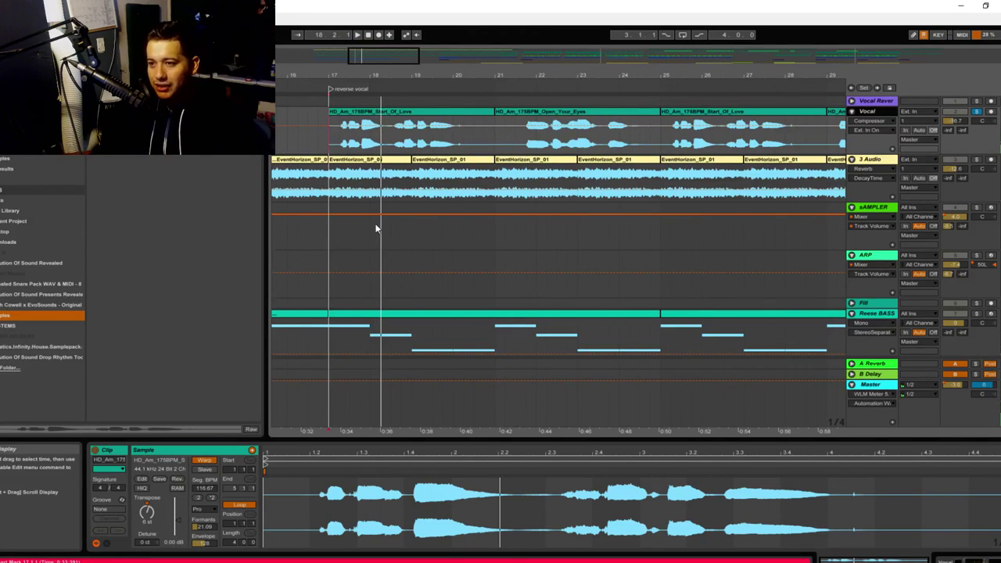
key(space)
Set the warp mode of the Start_Of_Love clip at bar 17 to Beats and play the clip
click(364, 115)
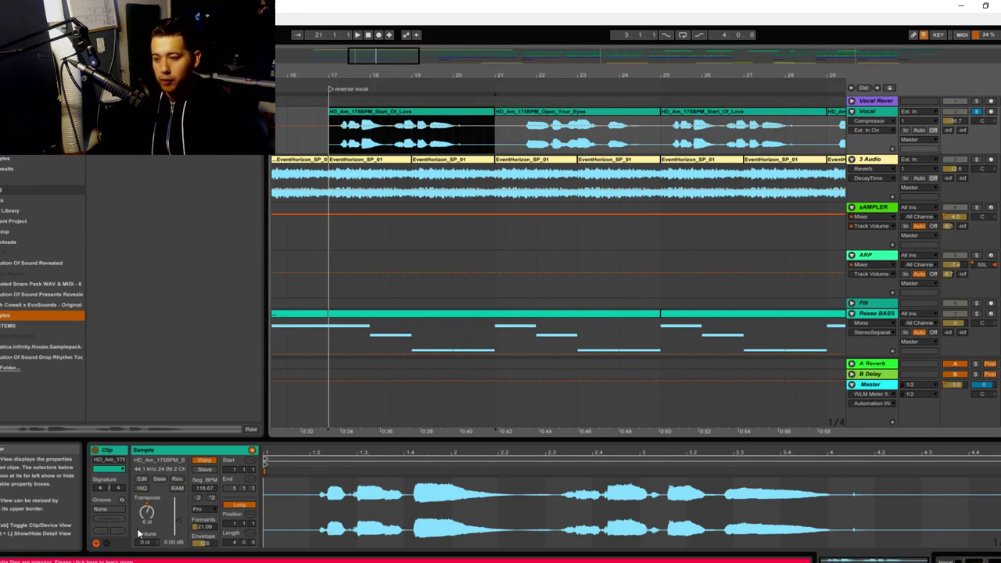
click(202, 509)
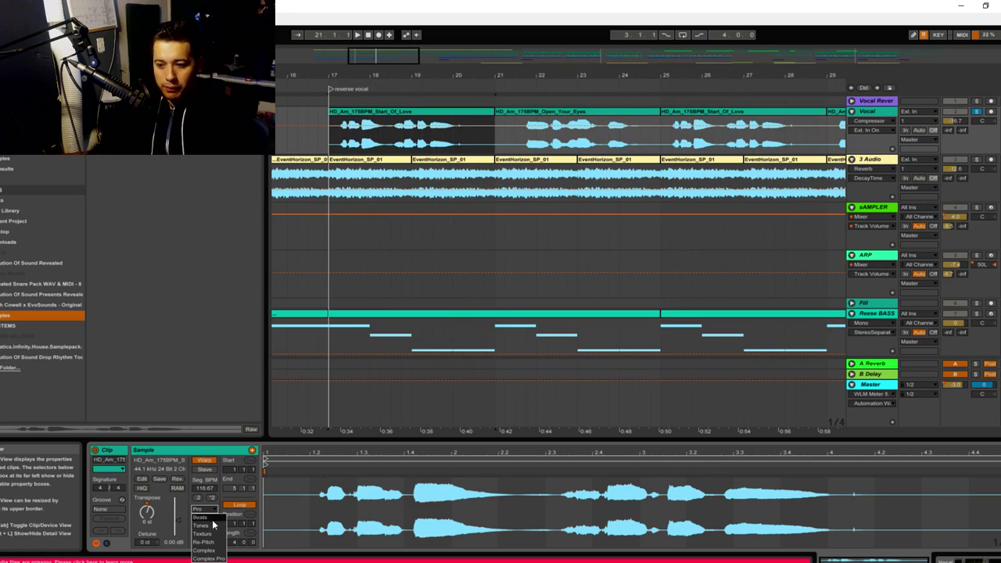
click(212, 519)
key(space)
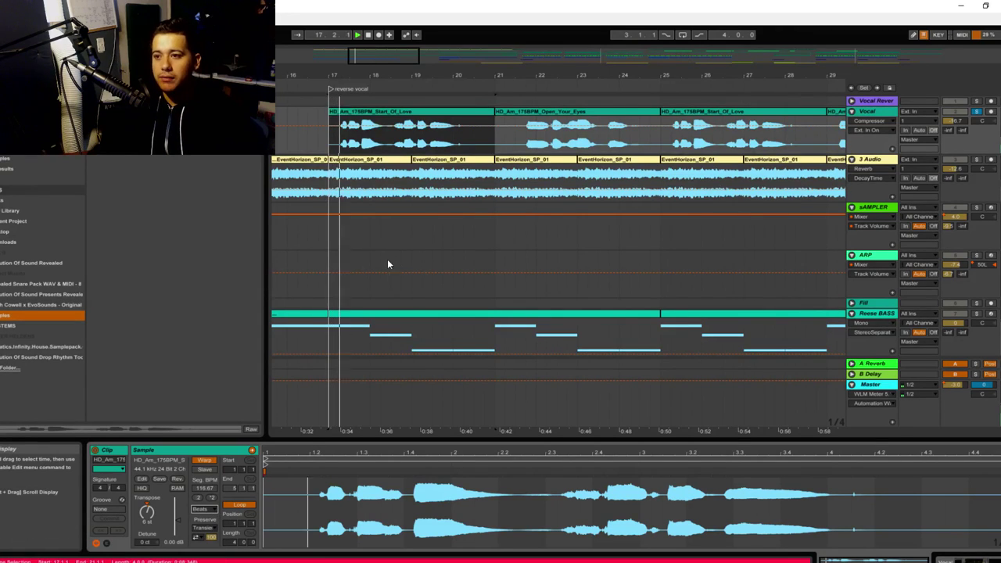
Set the clip's warp mode to Complex Pro with Formants at 21.88
click(201, 509)
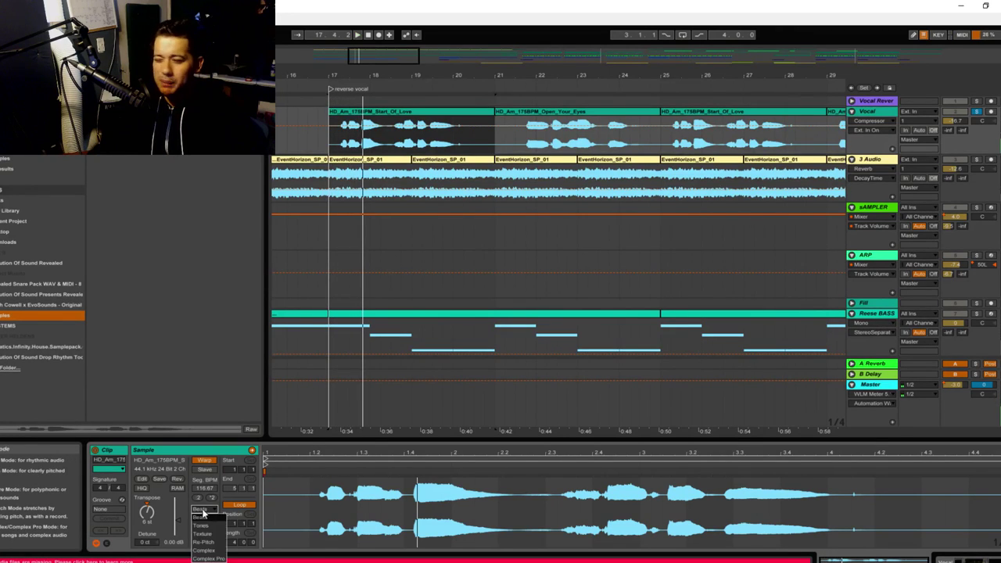
click(207, 558)
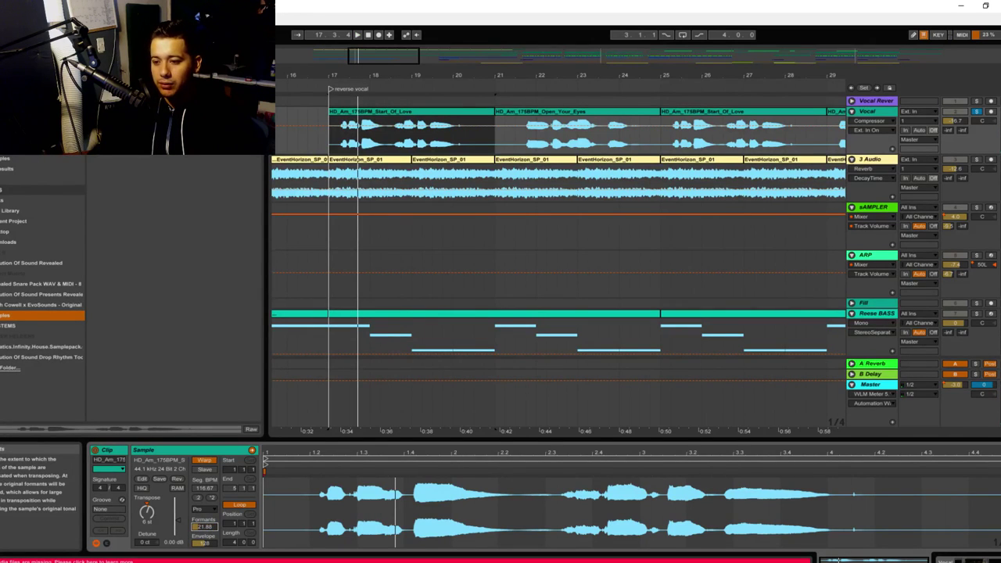
click(338, 127)
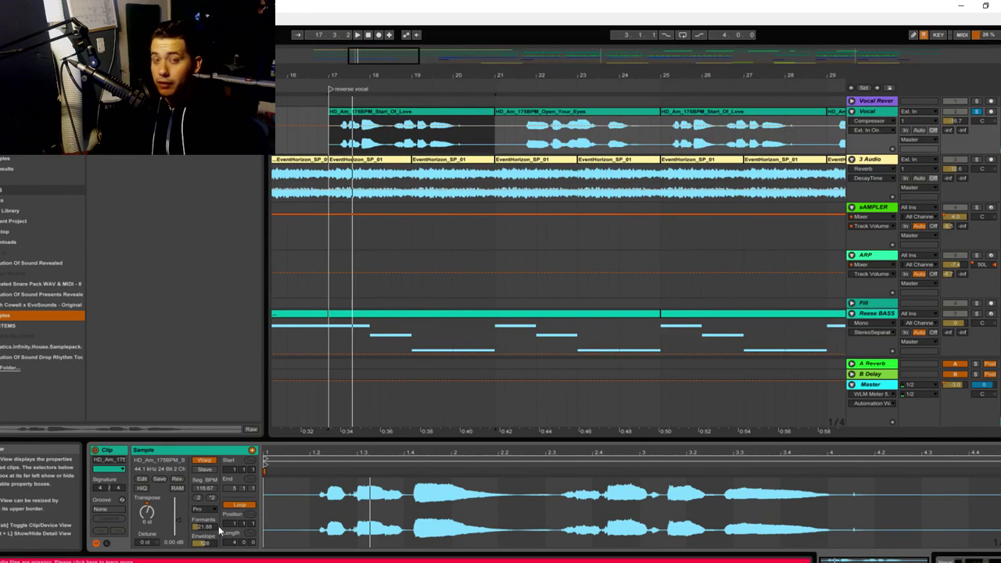
Play the soloed Open_Your_Eyes clip from bar 21, show the Vocal track's panning automation, and stop the playback
click(545, 113)
key(space)
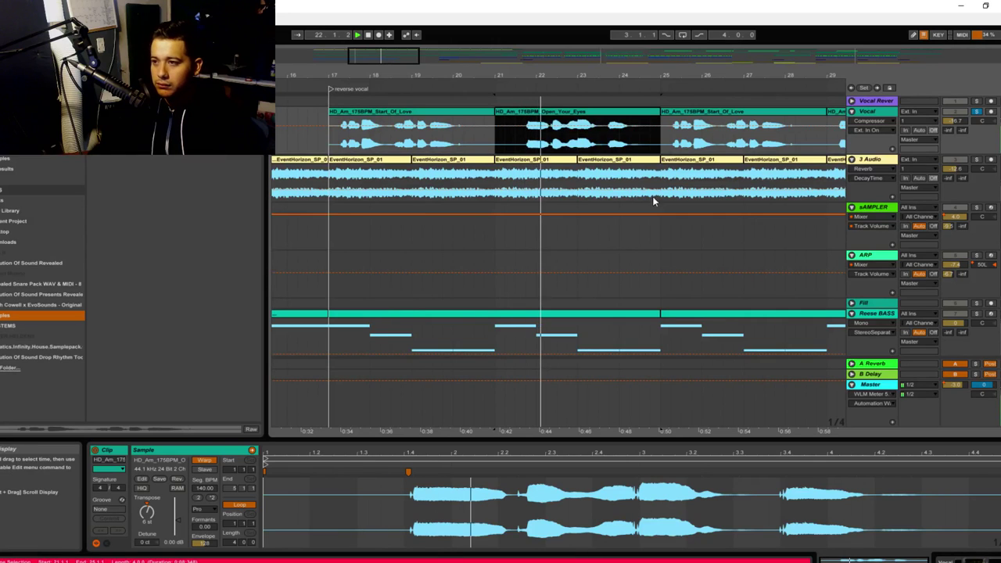
click(983, 120)
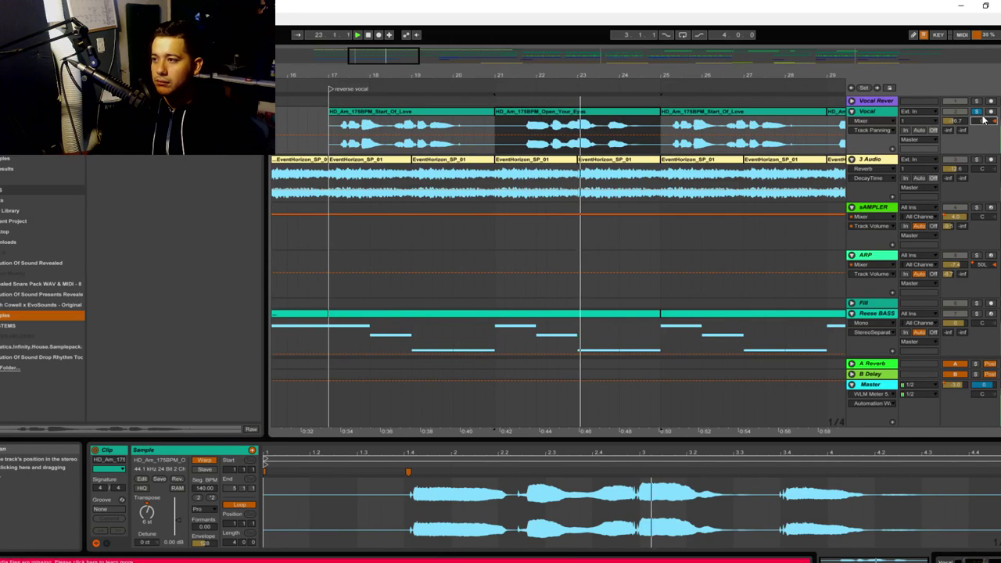
drag(376, 57, 405, 40)
key(space)
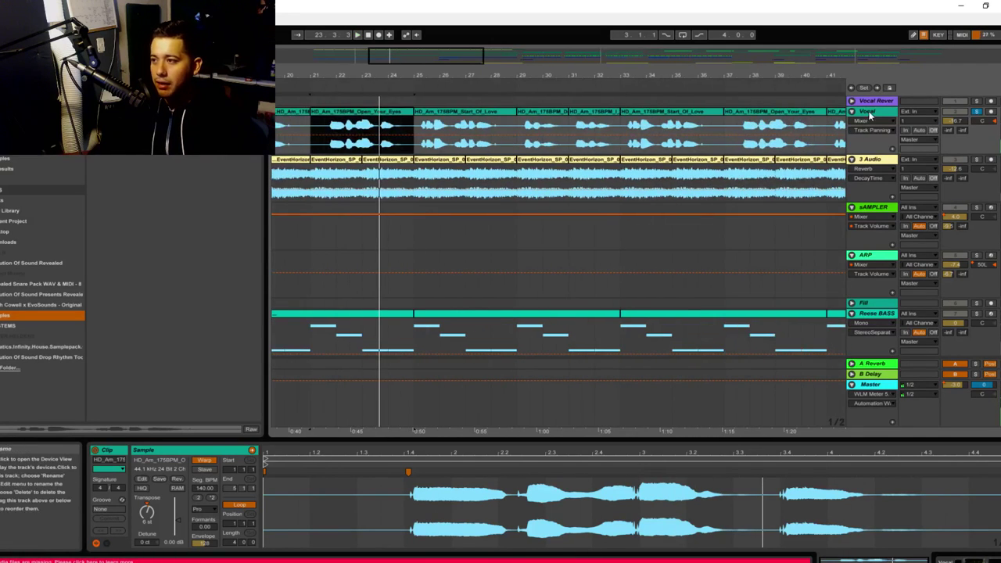
Show the Vocal track's effects chain and close the CLA Vocals plug-in window
click(870, 115)
click(109, 450)
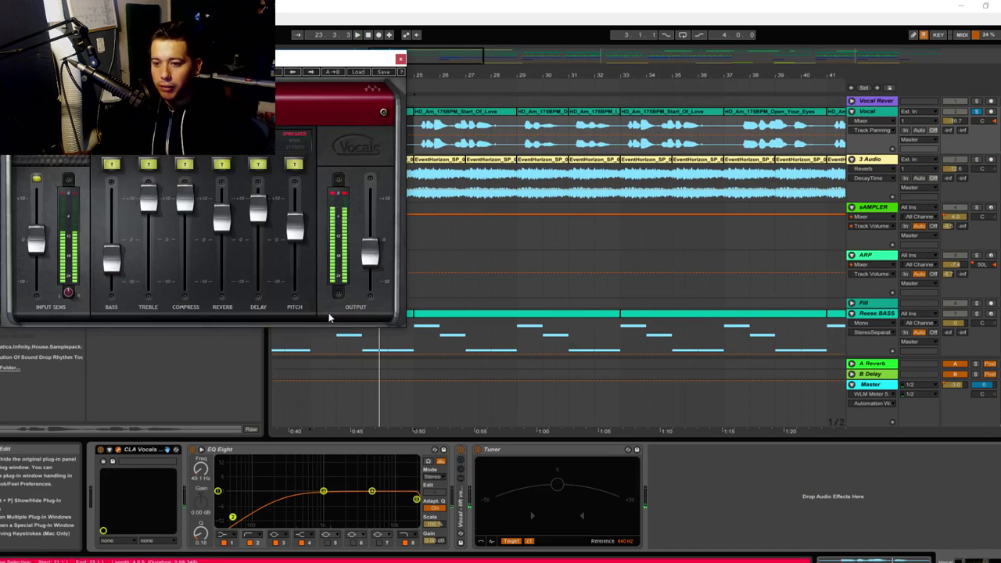
click(400, 59)
drag(403, 59, 436, 66)
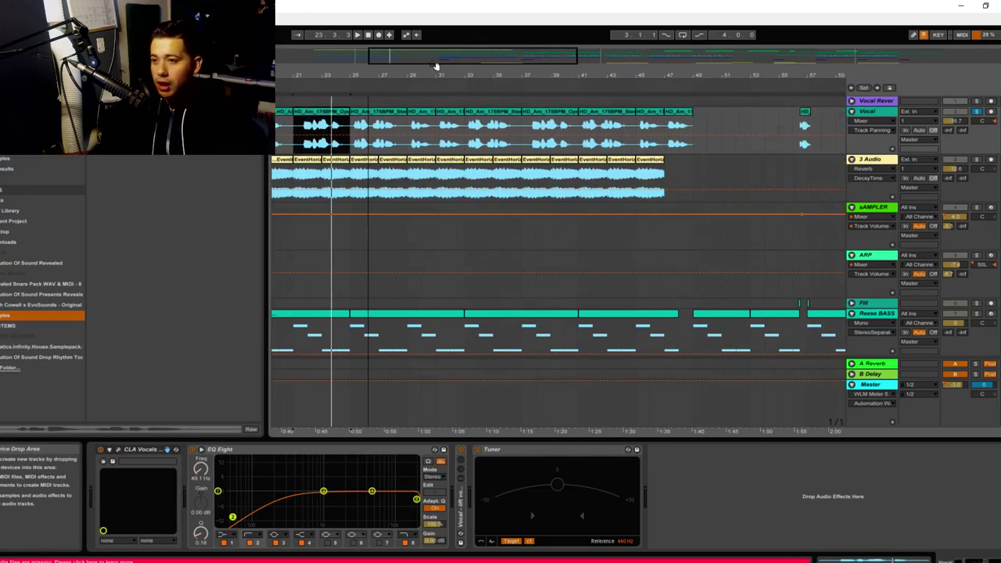
Unfold the "Vocal - lift vocals in mix" rack and examine its Utility gain, EQ Eight and Compressor devices
double_click(462, 501)
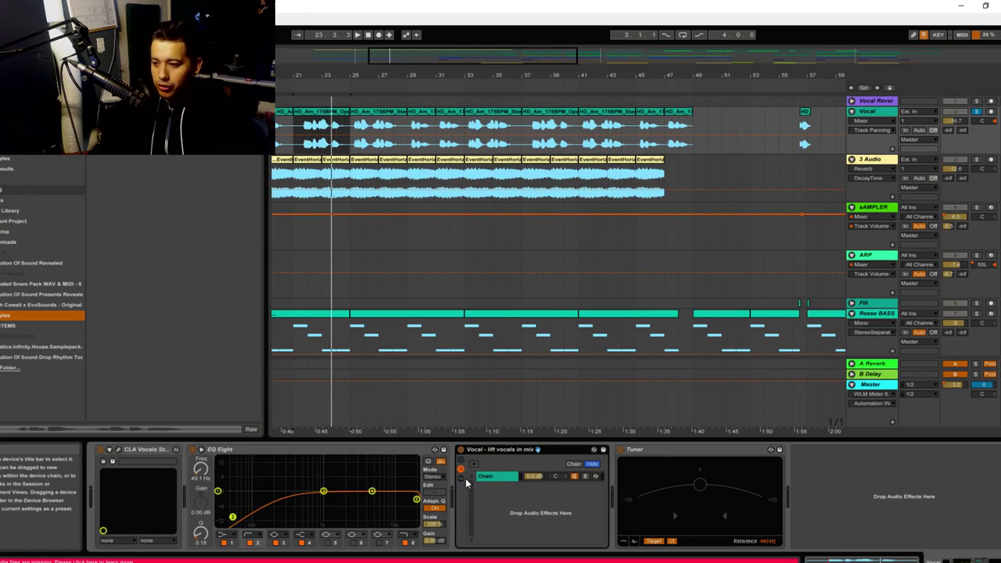
double_click(485, 477)
click(528, 454)
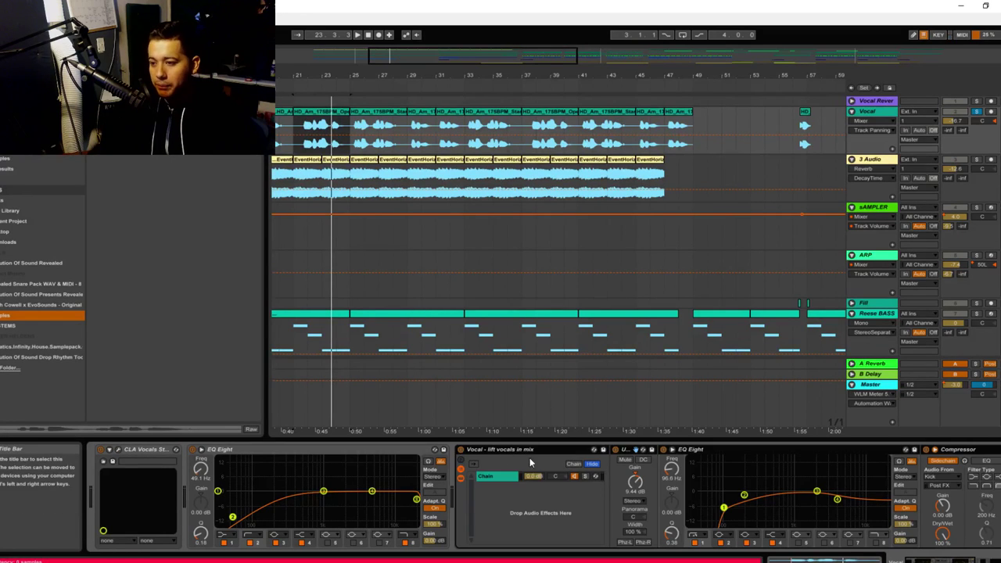
mouse_move(941, 560)
mouse_down()
mouse_move(960, 560)
mouse_move(942, 560)
mouse_up()
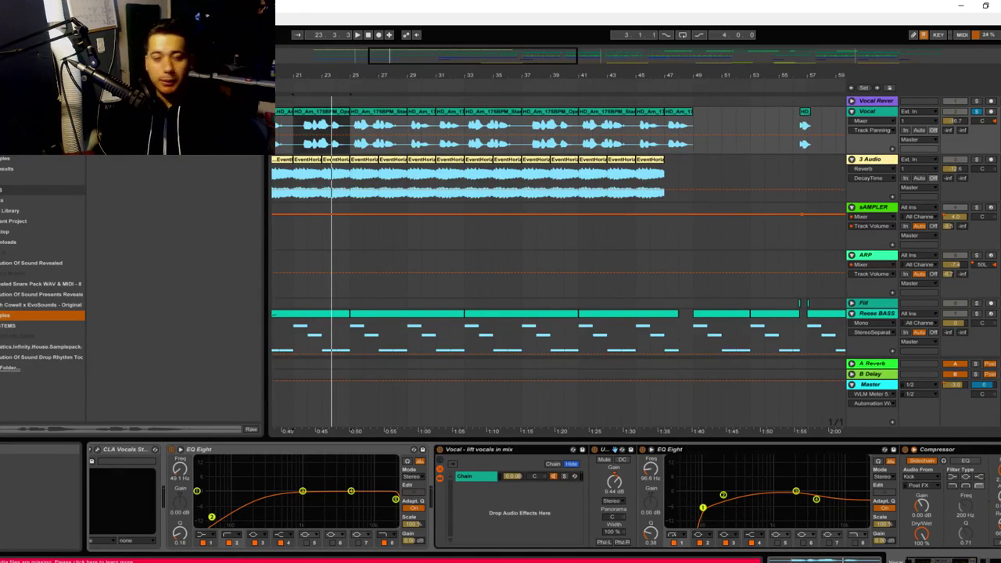
click(614, 483)
drag(951, 560, 968, 560)
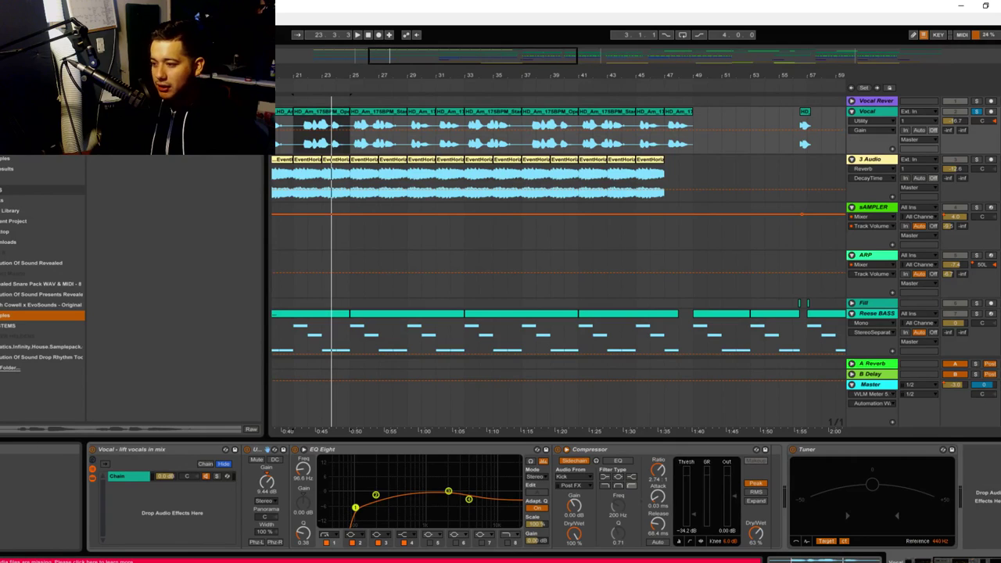
Open the CLA Vocals plug-in on the Vocal track, review its settings, and close its window
scroll(859, 554, left, 10)
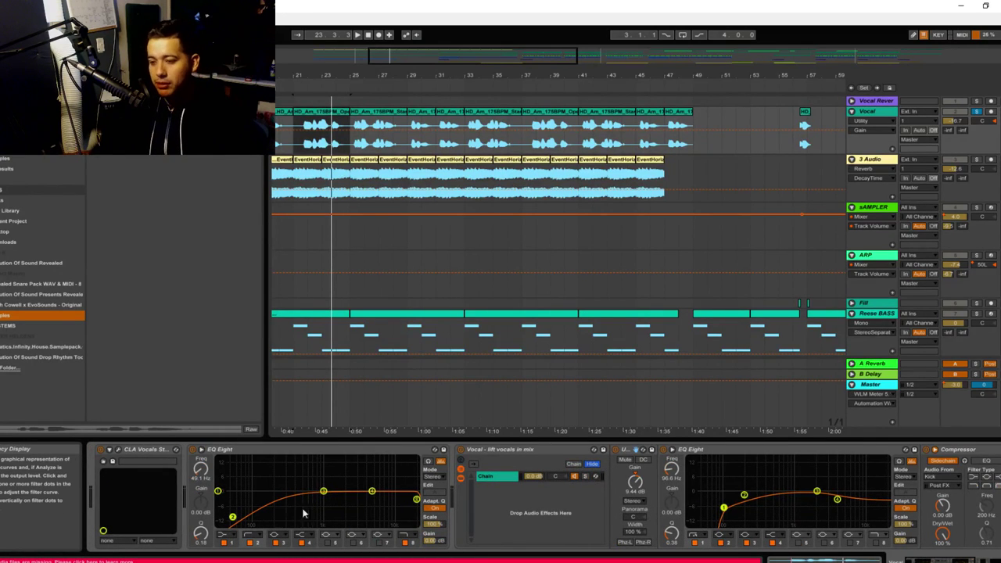
click(117, 450)
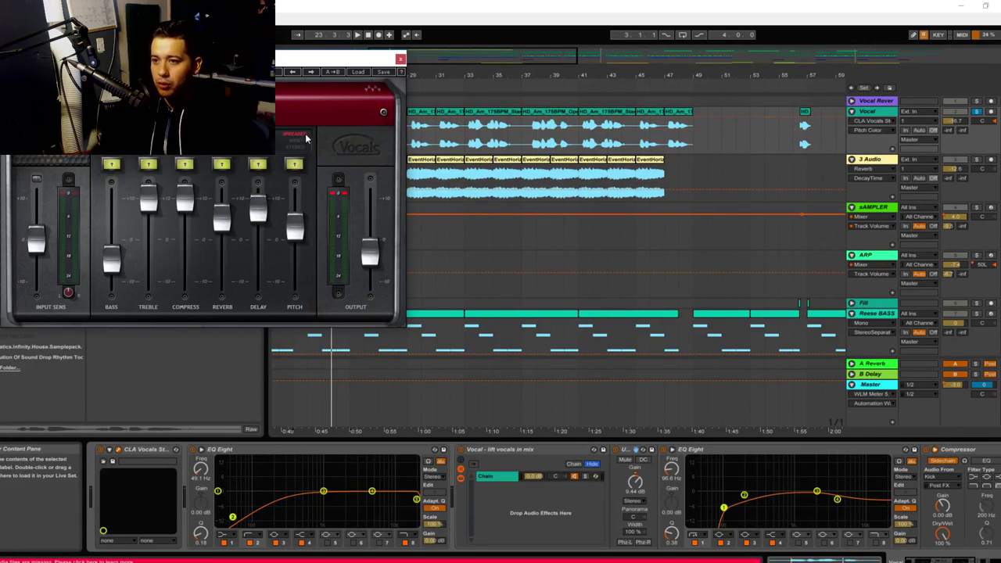
click(402, 60)
Solo the Spire track, show its Mono device's Width automation, and start playback from bar 33
drag(552, 51, 550, 18)
scroll(420, 351, down, 3)
scroll(469, 268, down, 6)
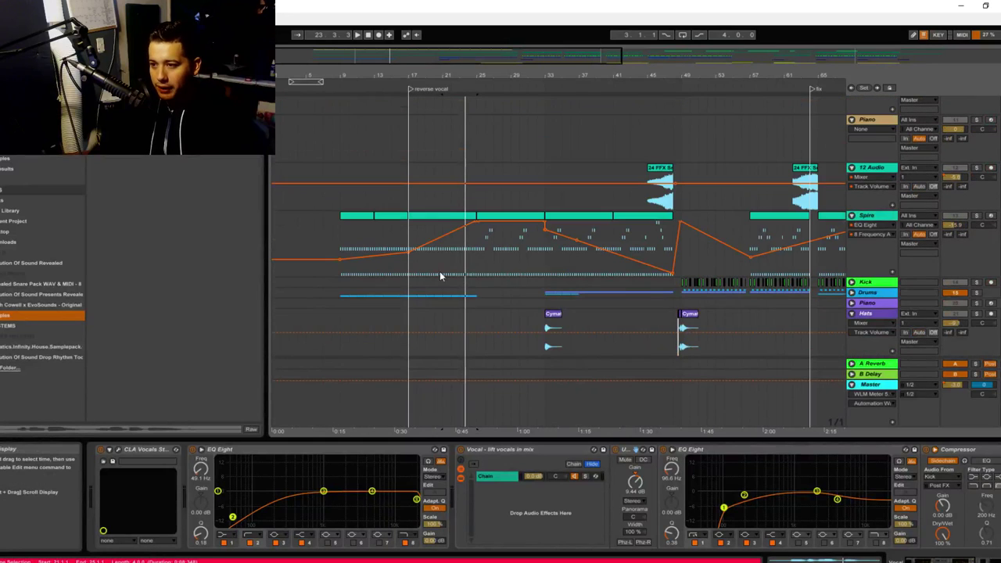
key(space)
click(976, 219)
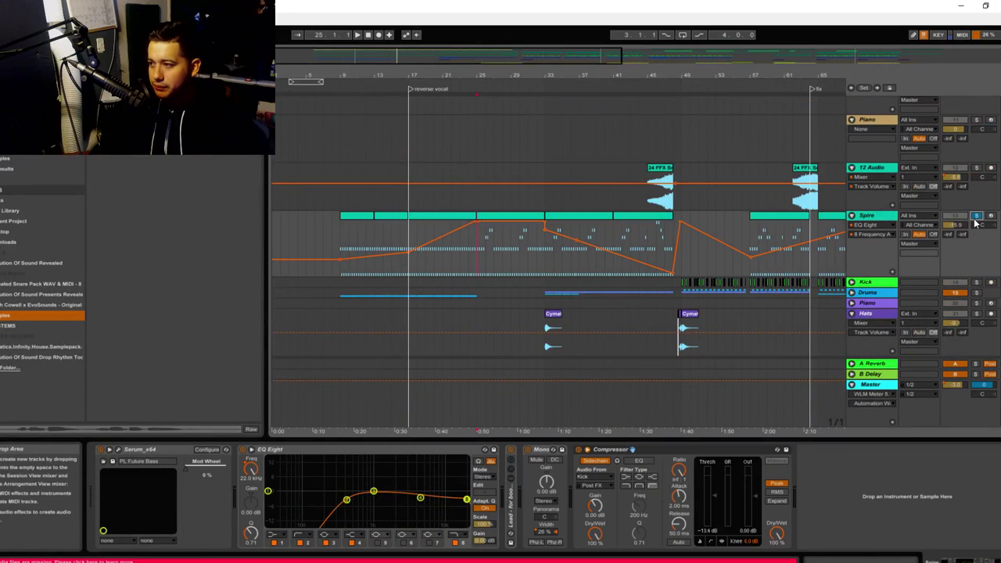
click(546, 270)
key(space)
click(545, 532)
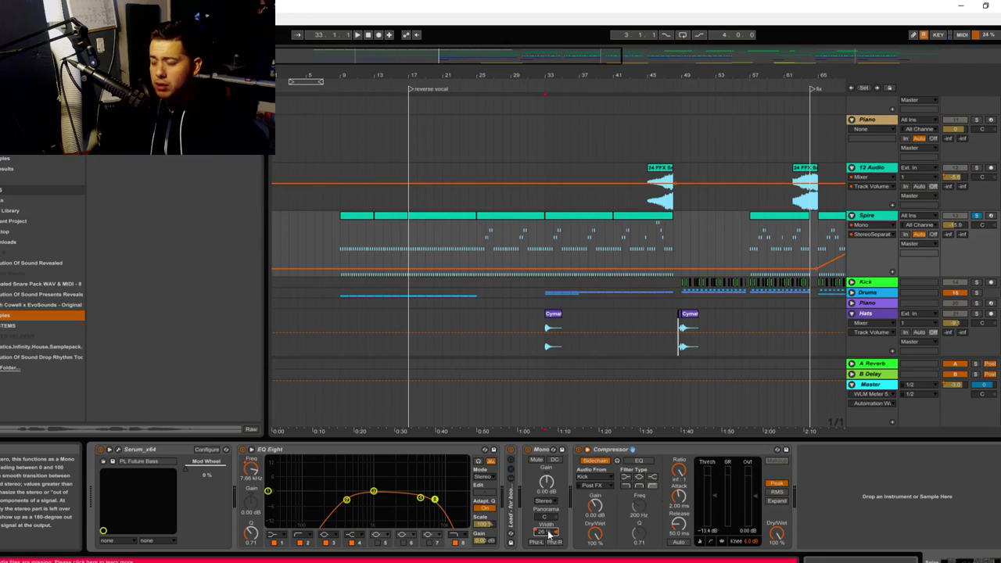
key(space)
Briefly show and hide the mixer, and play the soloed Spire track from bars 19 and 25
key(ctrl+alt+m)
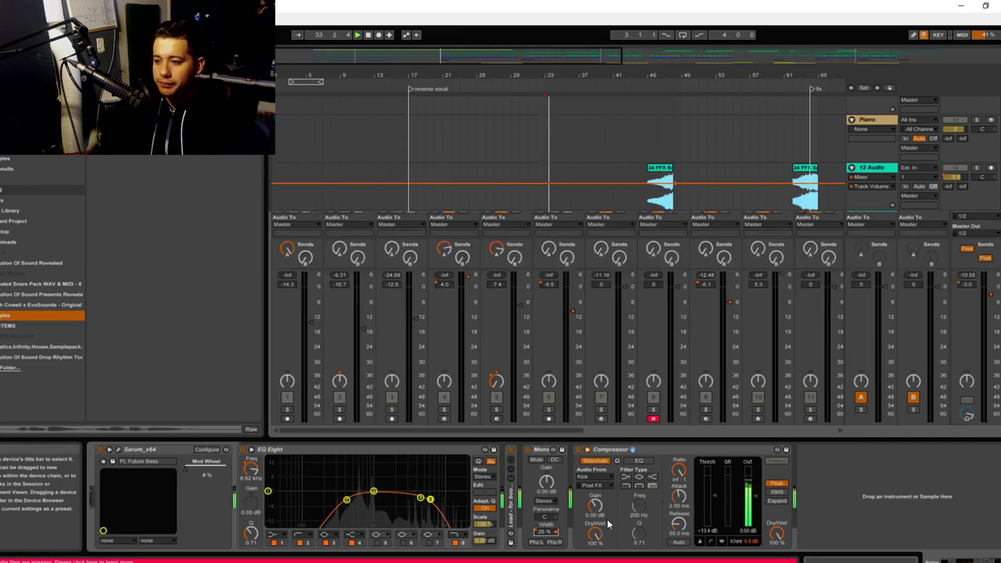
key(Tab)
click(435, 270)
key(space)
key(space)
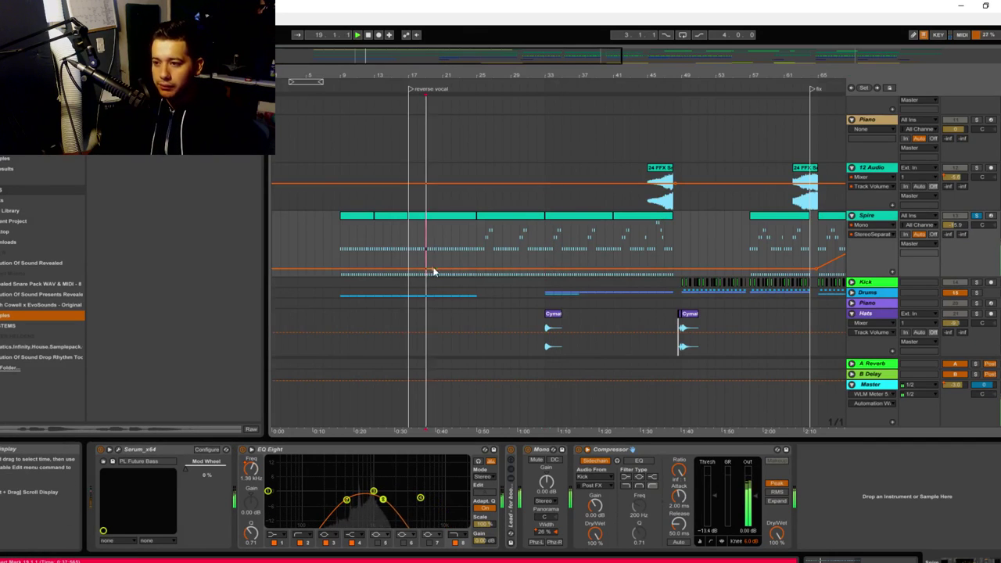
click(477, 257)
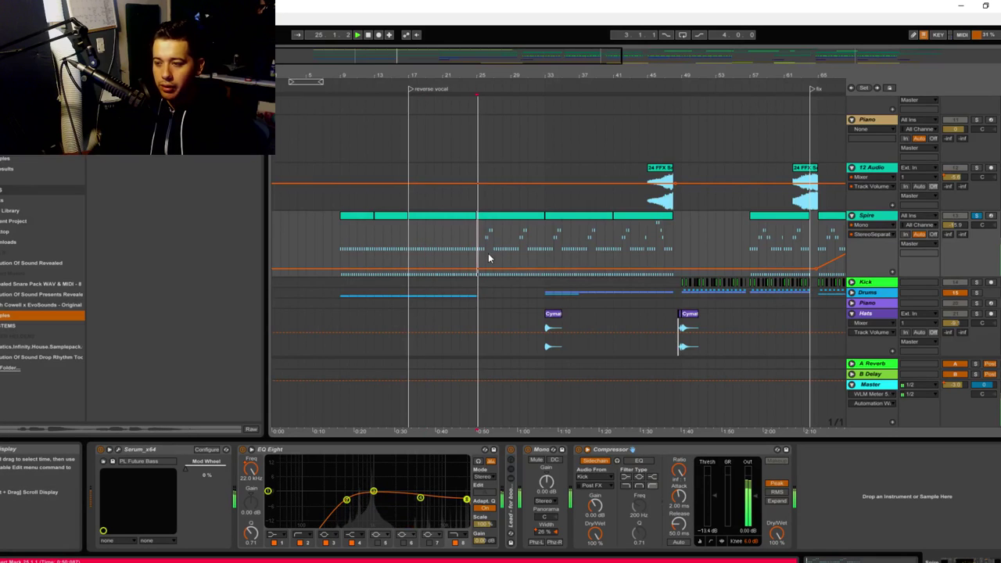
Solo the Vocal track together with Spire, play both from bar 25, and stop the playback
scroll(610, 278, up, 10)
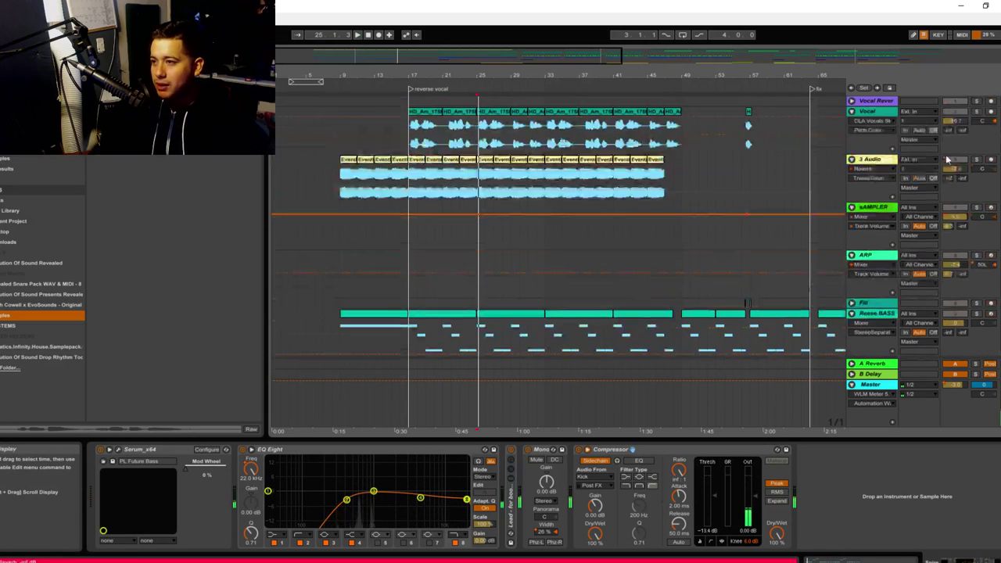
click(977, 111)
key(space)
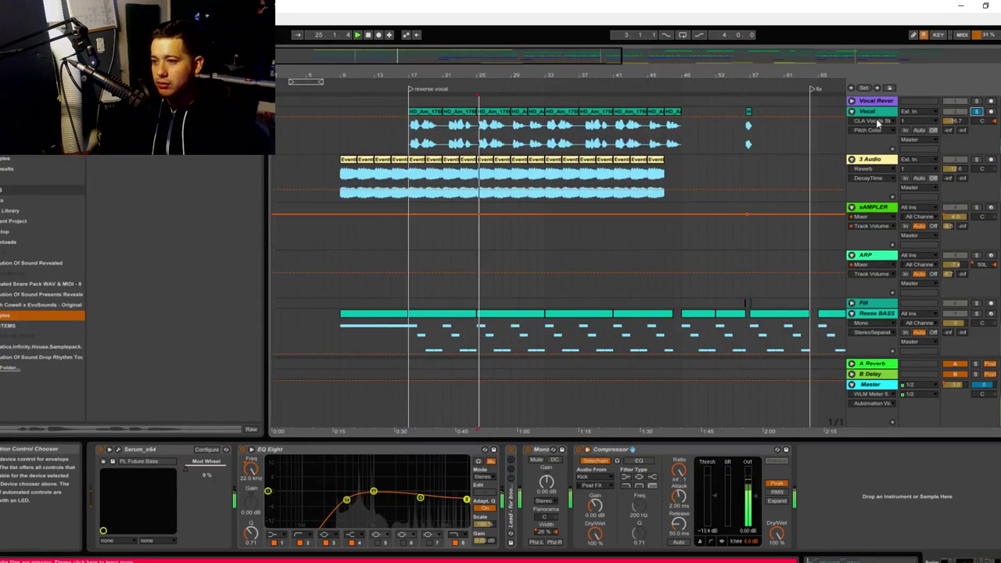
key(space)
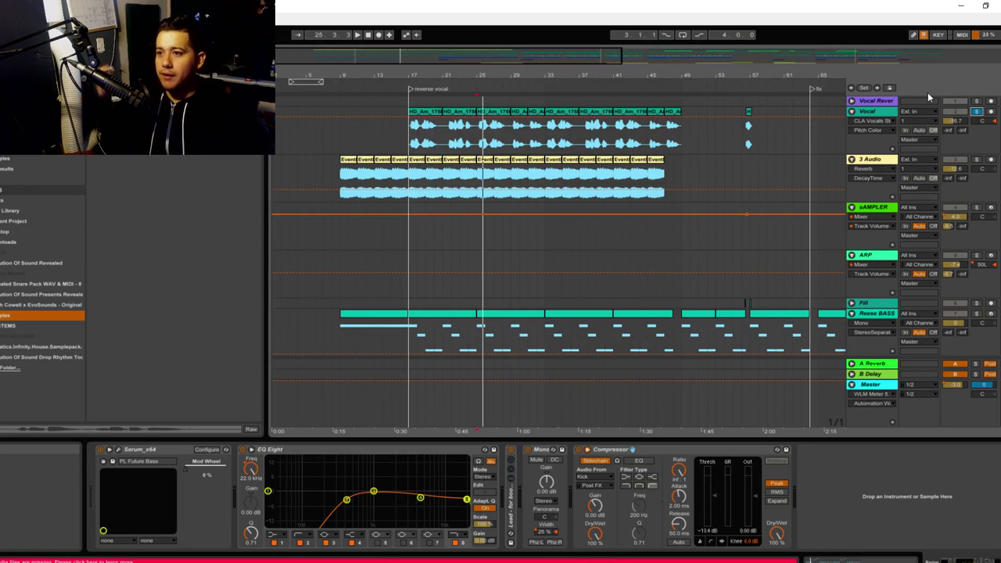
Examine the Reese BASS track's effects chain and compare it with the EQ Eight on the Spire track
scroll(624, 230, down, 3)
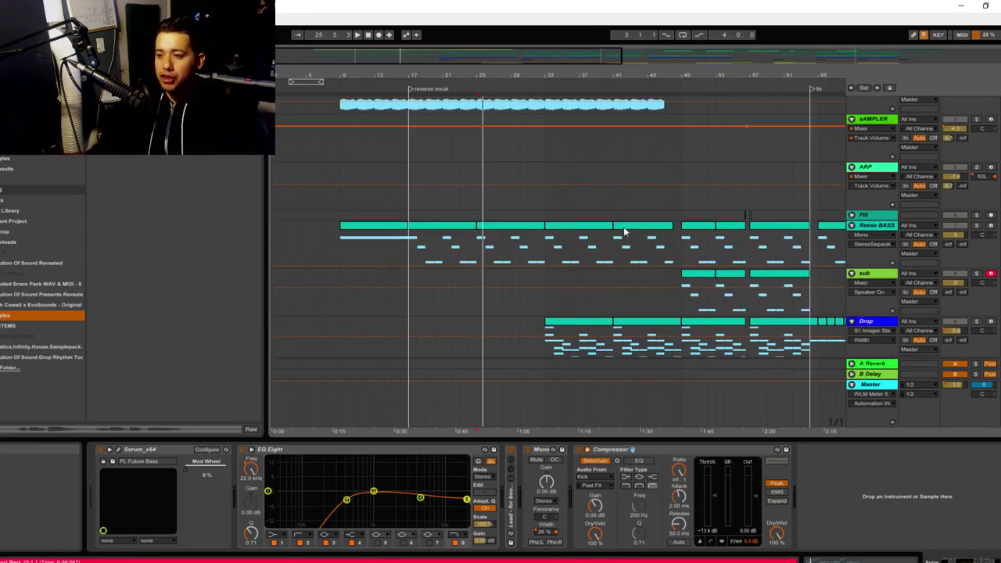
scroll(590, 242, down, 4)
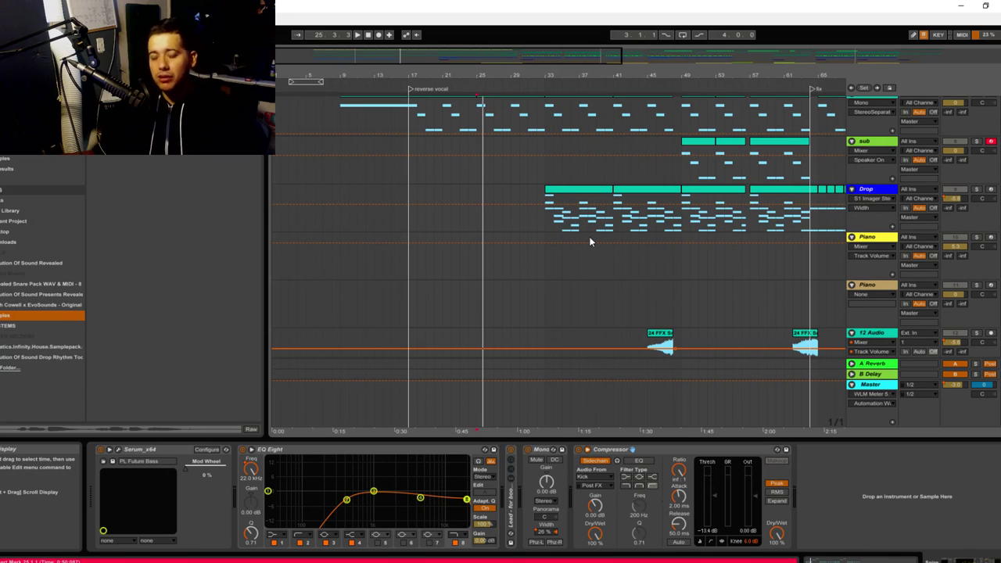
scroll(593, 240, down, 1)
scroll(627, 233, up, 1)
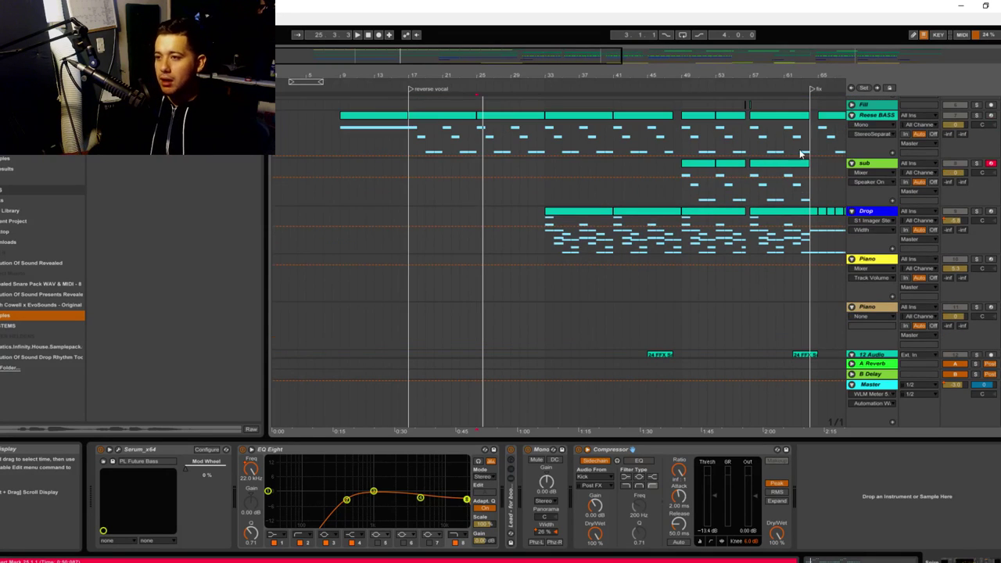
click(874, 116)
scroll(639, 287, down, 6)
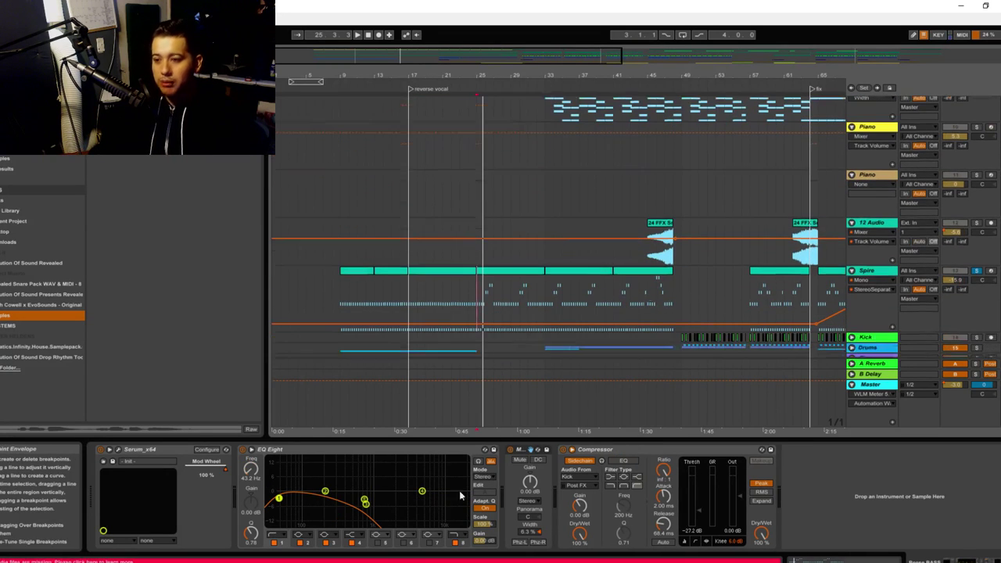
scroll(442, 276, down, 3)
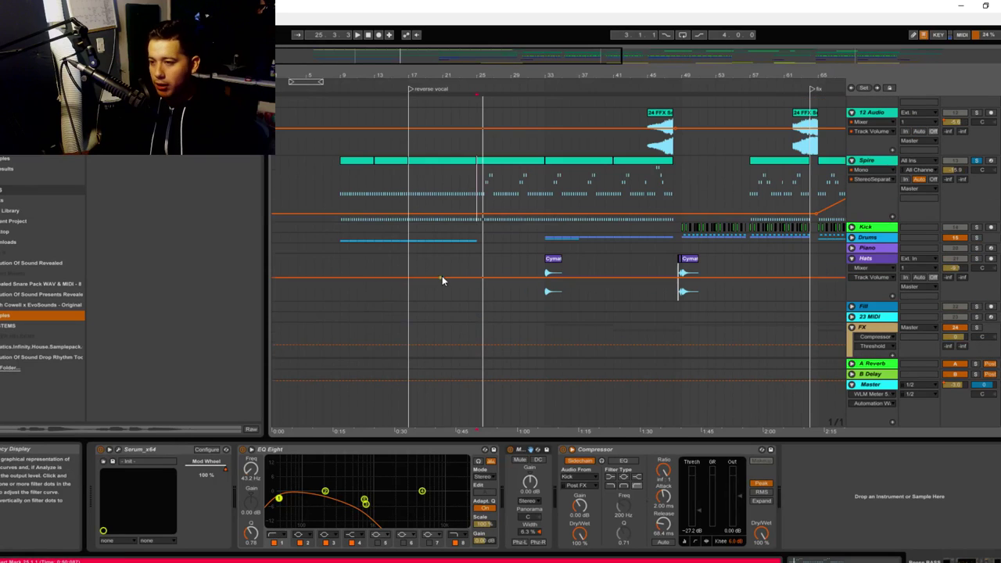
click(507, 160)
click(377, 522)
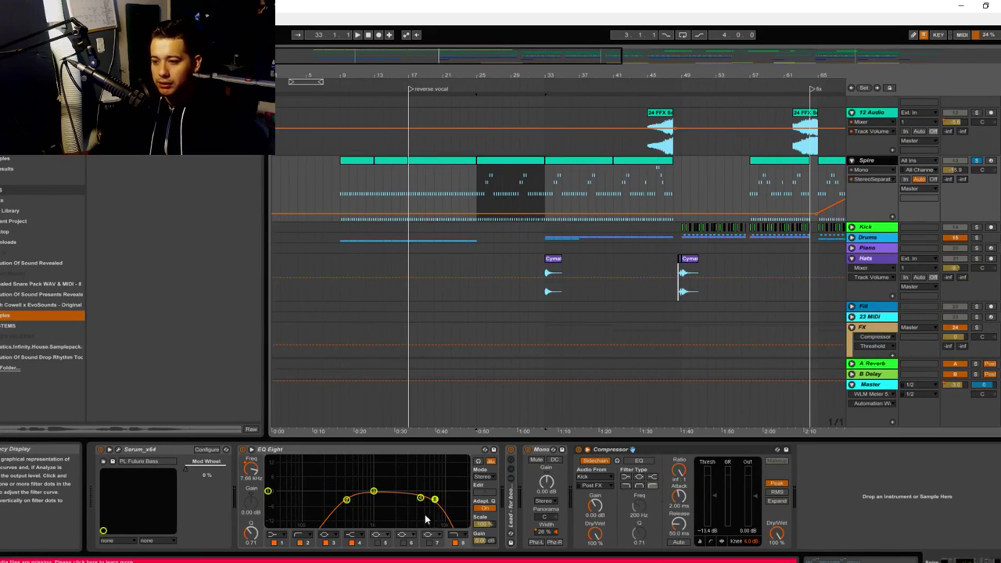
Play from bar 17 with Reese BASS soloed alongside the Vocal and Spire tracks
scroll(559, 341, up, 4)
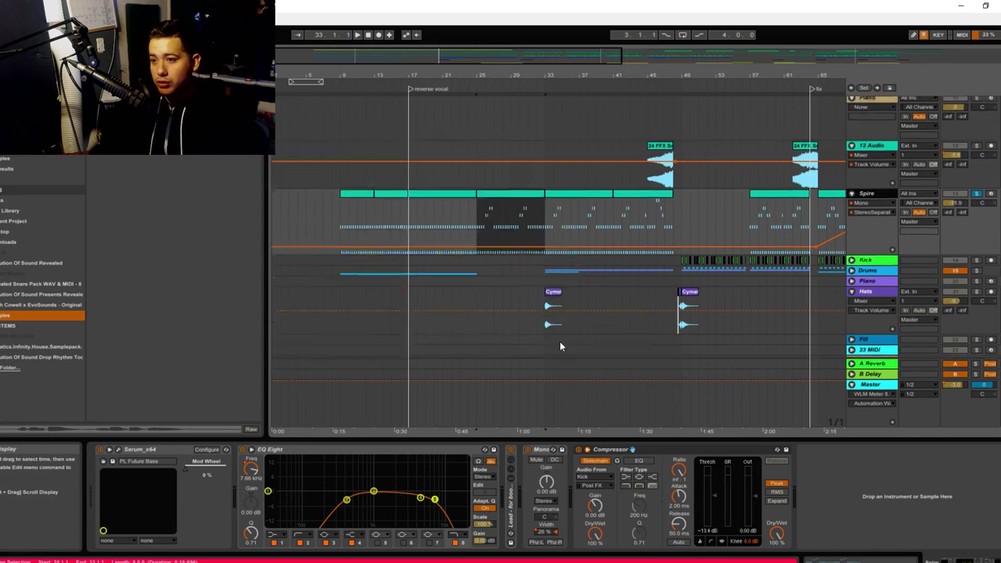
scroll(594, 115, up, 6)
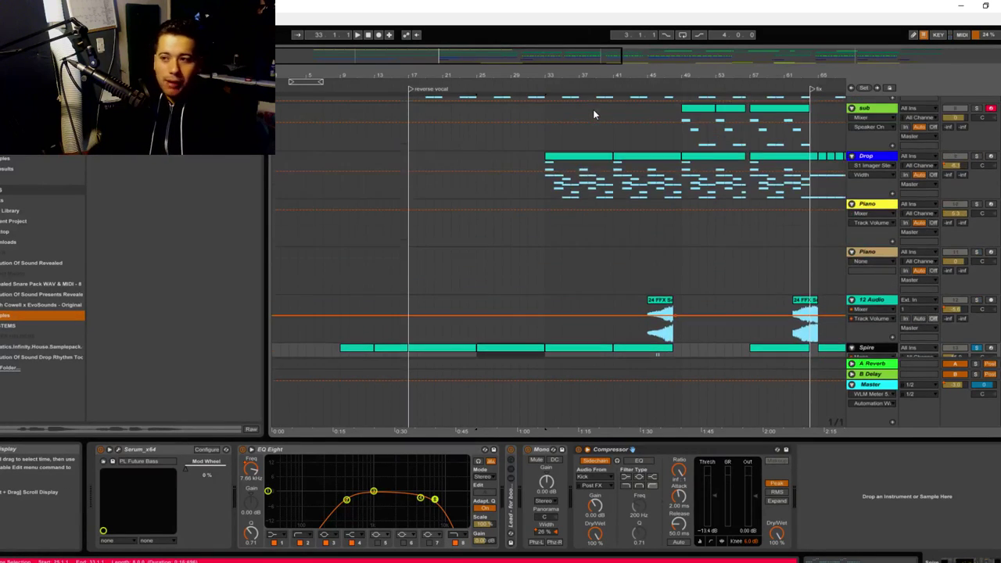
scroll(467, 403, up, 5)
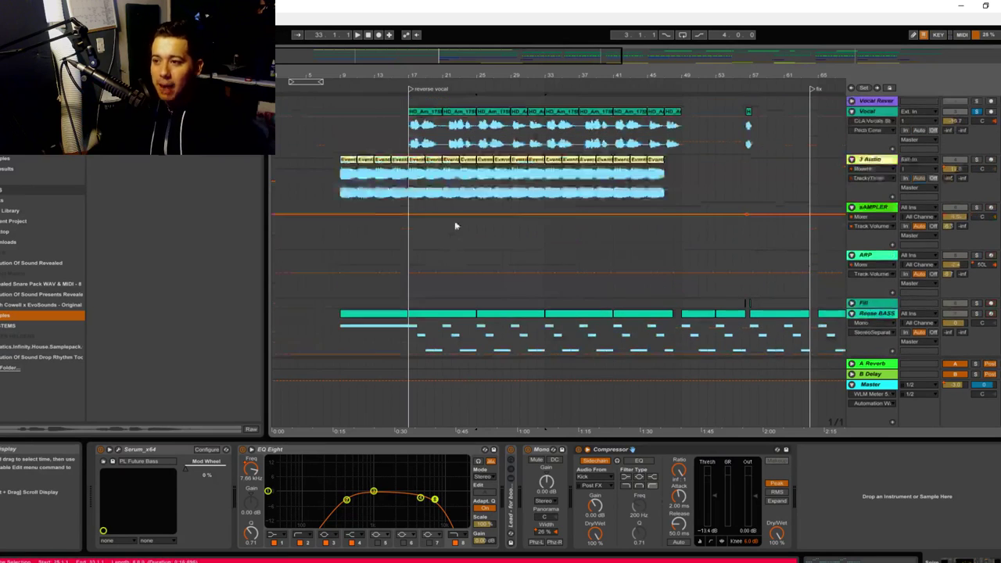
click(417, 142)
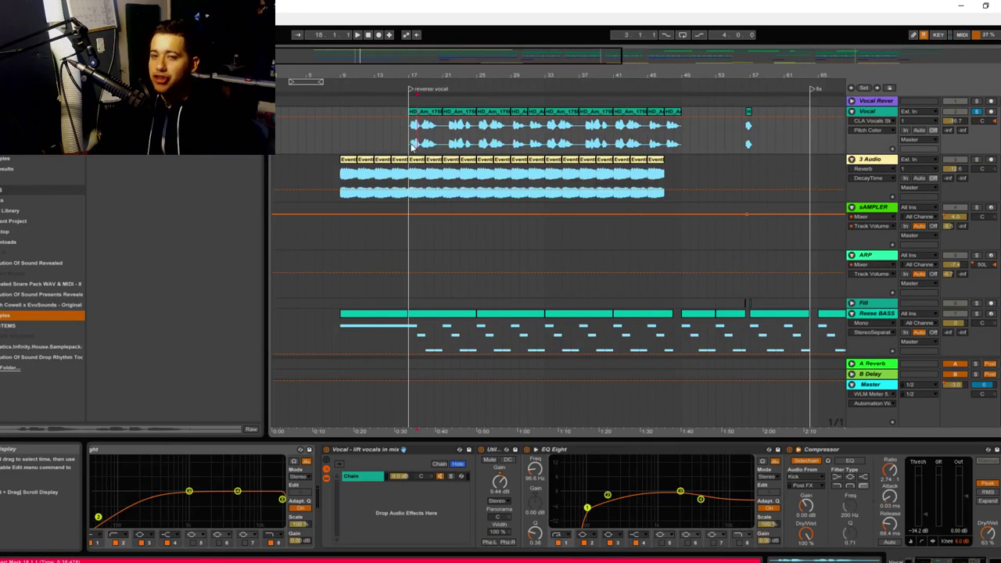
key(space)
scroll(973, 266, down, 2)
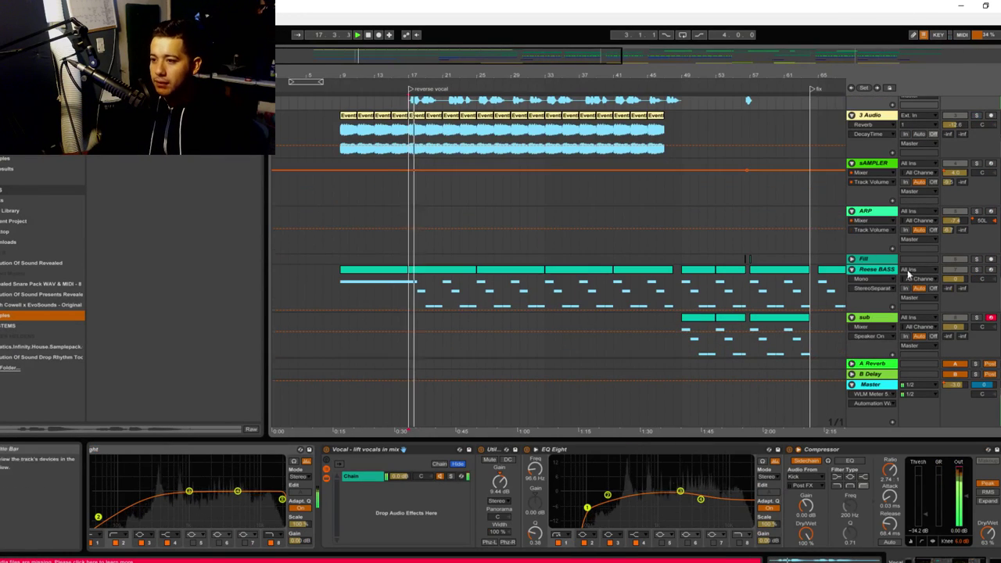
click(976, 270)
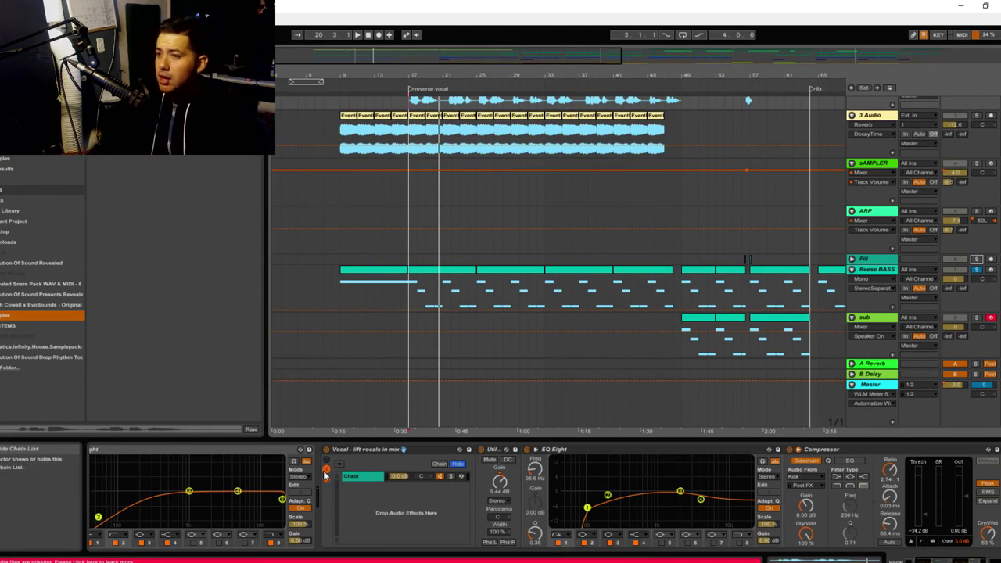
Examine the effects chains of the 3 Audio, Drop and 12 Audio tracks
scroll(417, 357, up, 2)
click(496, 239)
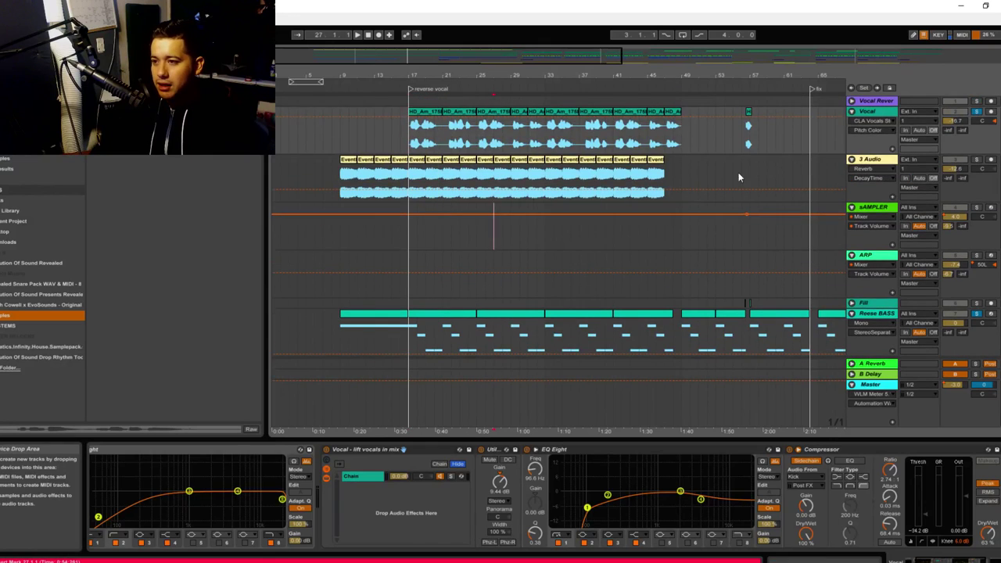
click(863, 170)
click(870, 161)
click(876, 160)
scroll(696, 245, down, 6)
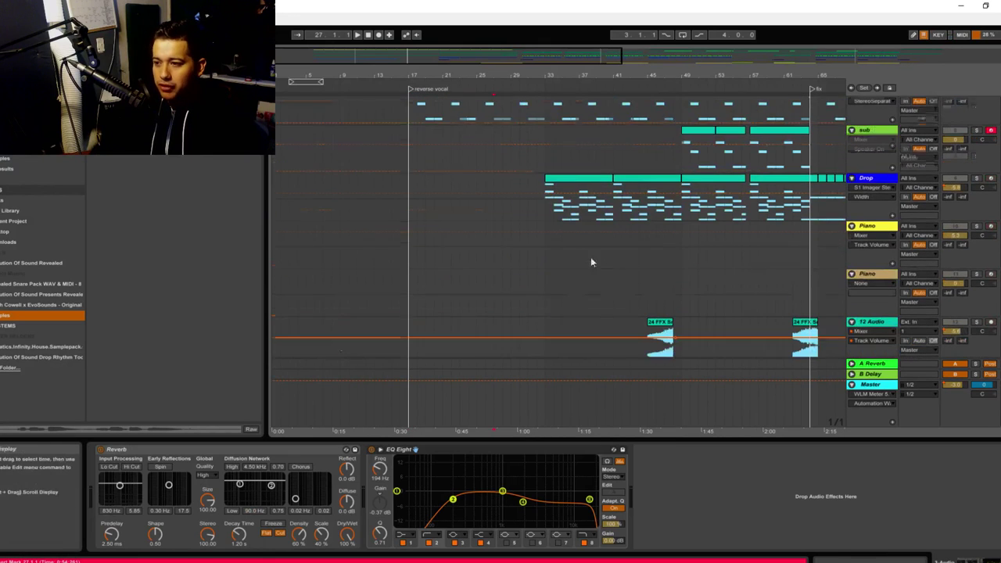
click(538, 205)
click(537, 202)
scroll(544, 188, down, 3)
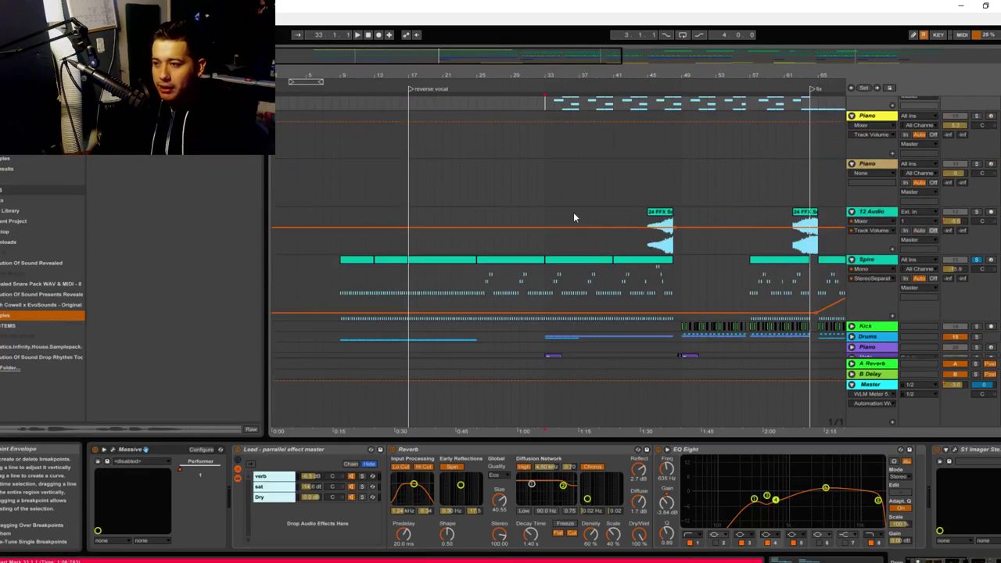
click(543, 230)
Clear the track solos and play the full arrangement from bar 32 into the Drop section, then stop the playback
scroll(544, 210, up, 5)
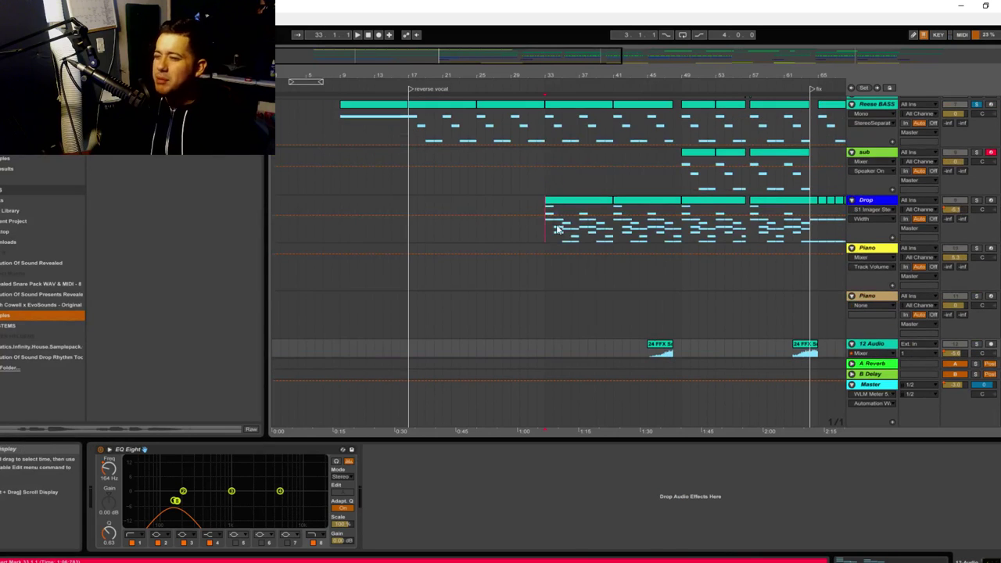
click(535, 232)
key(space)
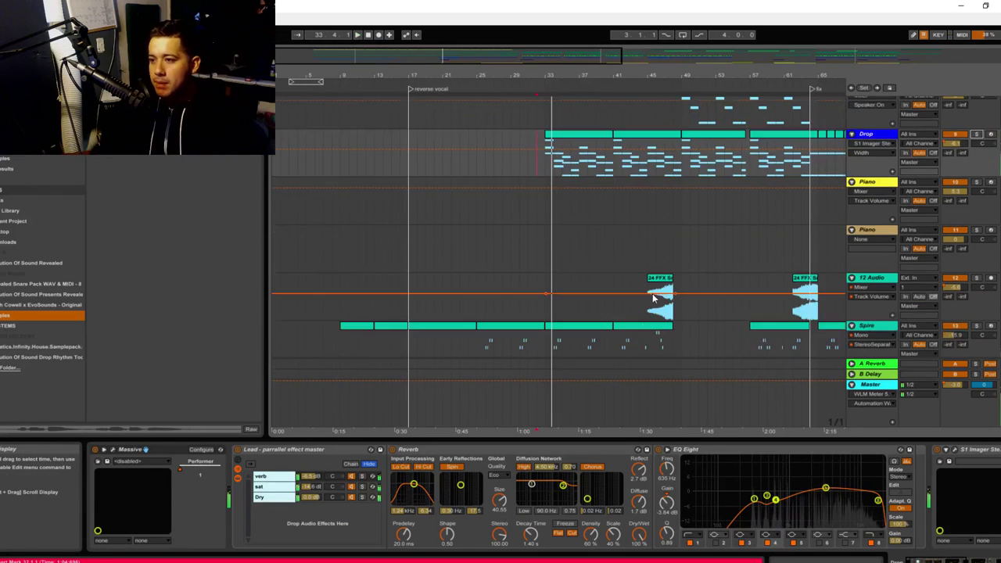
Select bars 29 to 33 on the collapsed Piano track above Hats, and select the 24 FFX clip at bar 45 on 12 Audio
scroll(626, 313, down, 10)
scroll(557, 234, up, 2)
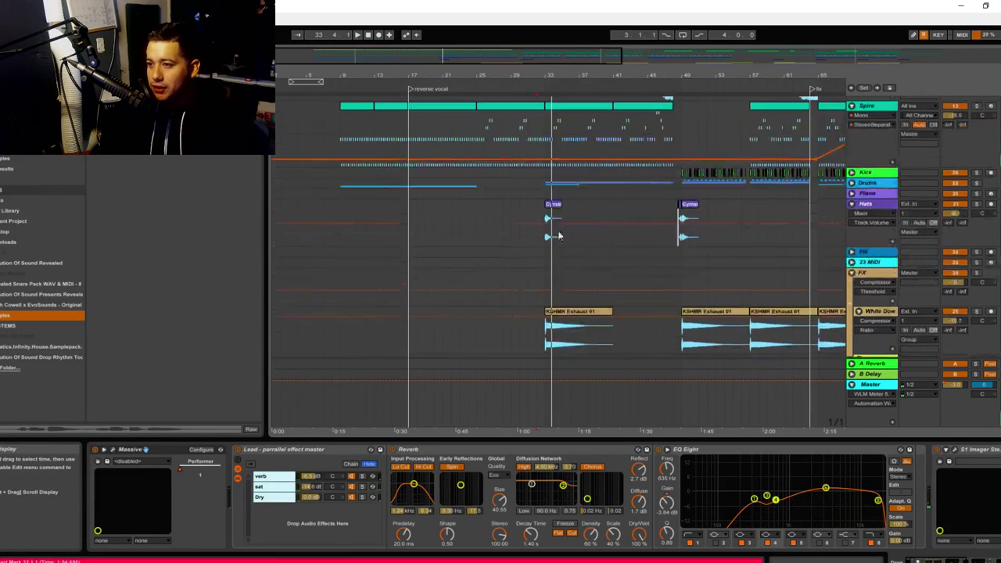
drag(542, 196, 514, 194)
scroll(586, 187, up, 3)
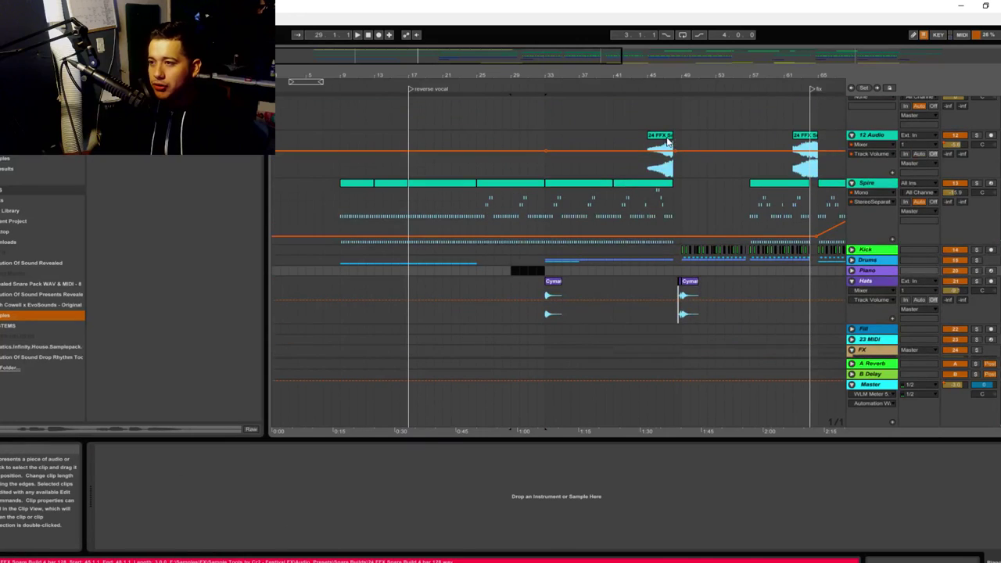
scroll(708, 185, up, 3)
scroll(708, 185, up, 10)
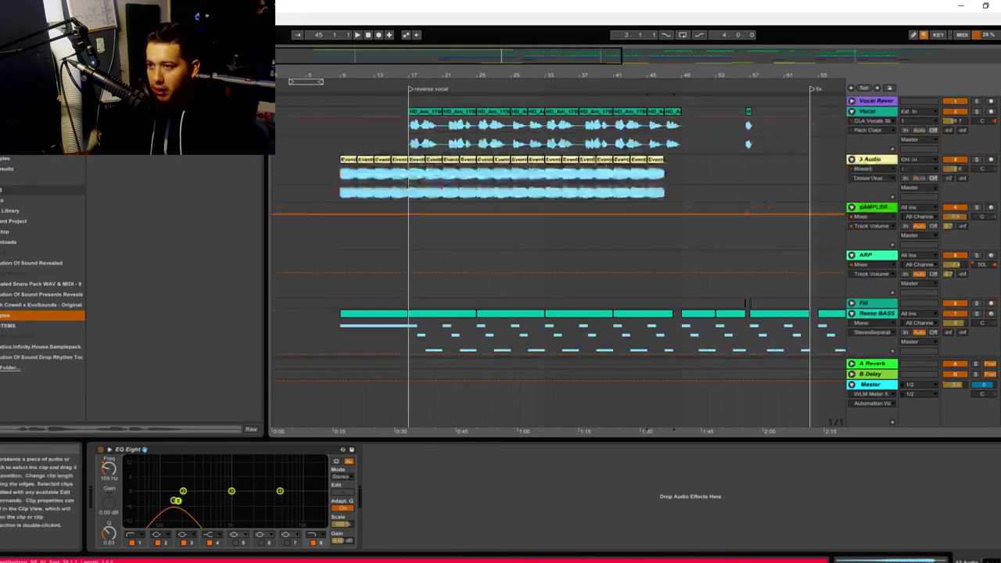
Add a locator named "sweep" at bar 31 of the arrangement
scroll(665, 130, down, 3)
click(531, 115)
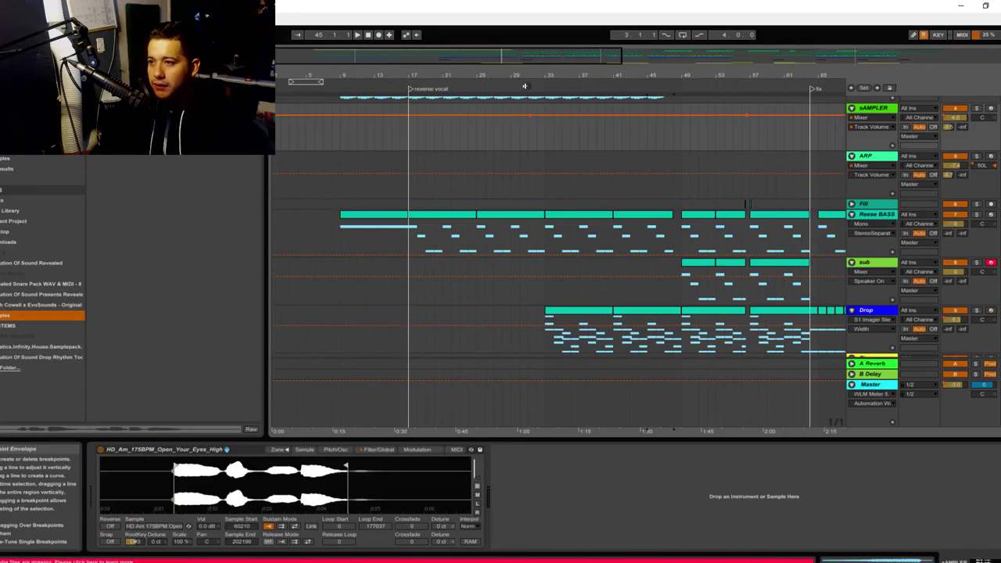
click(531, 134)
right_click(531, 84)
click(557, 110)
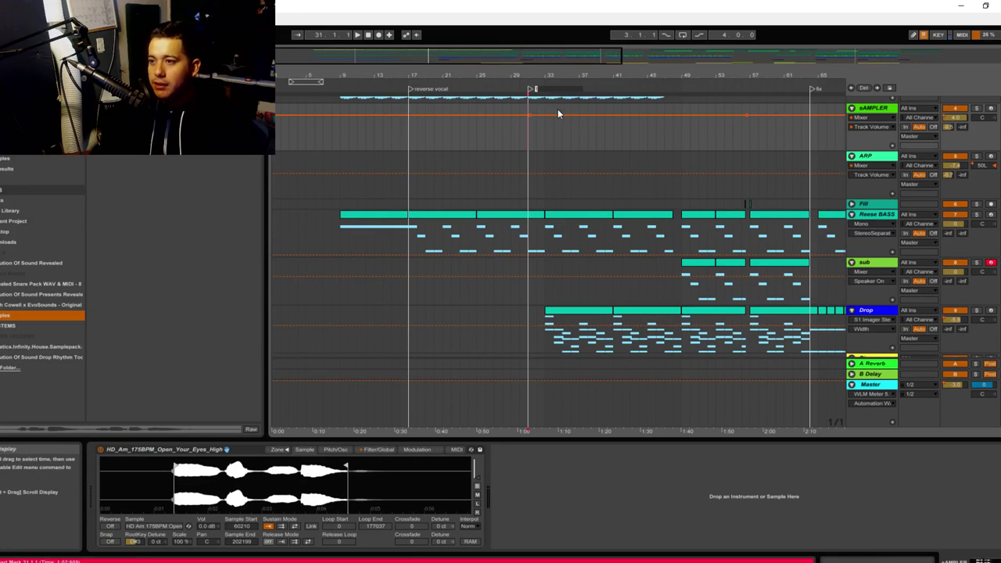
text(c)
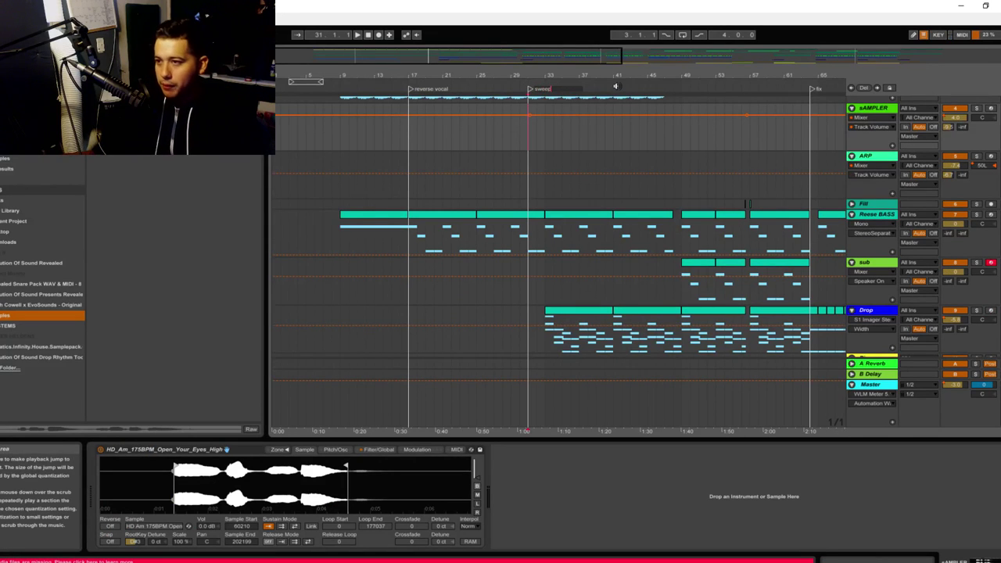
key(Return)
scroll(658, 144, up, 4)
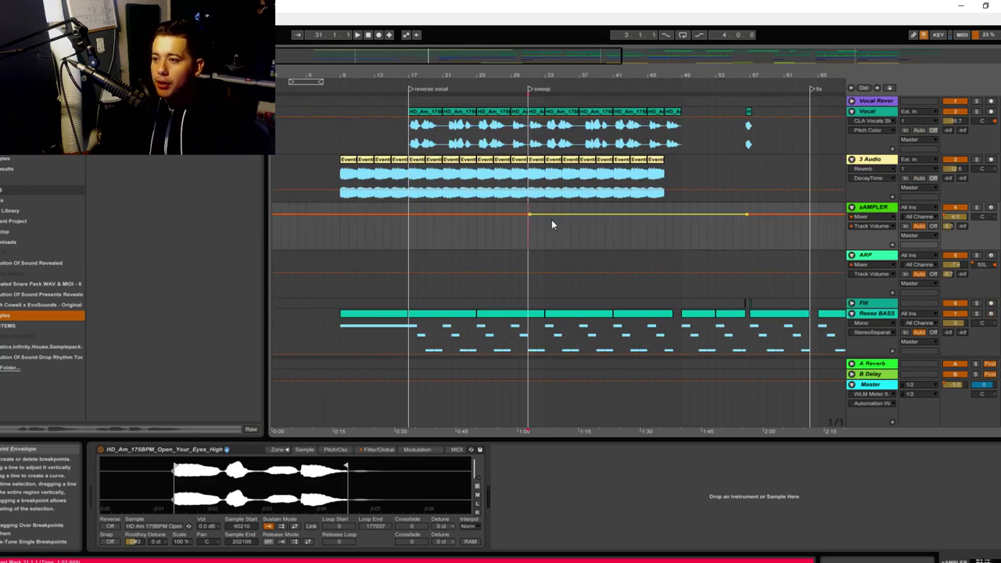
Solo the Drop track and play it from around bar 35 of the arrangement
scroll(563, 234, down, 7)
click(567, 157)
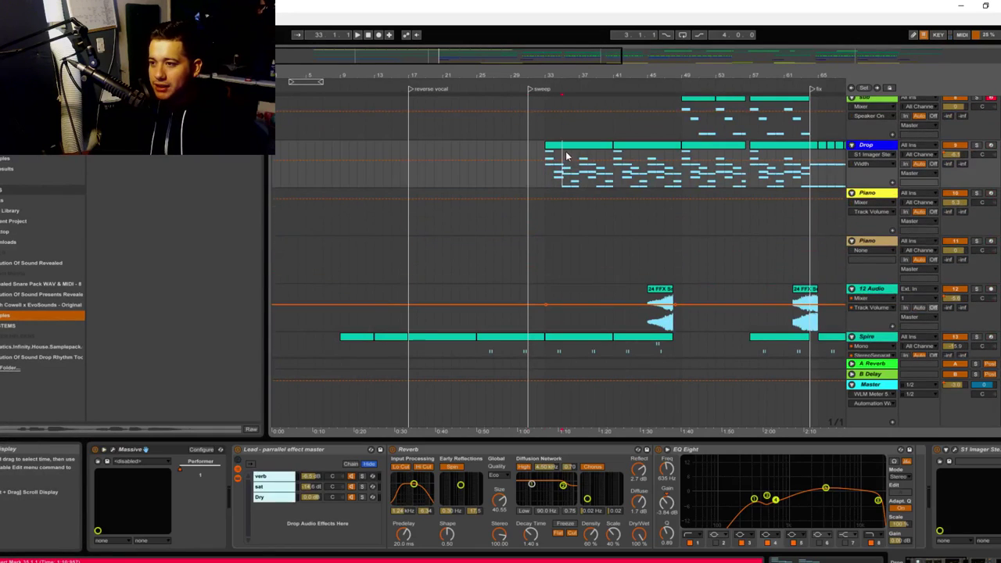
click(977, 146)
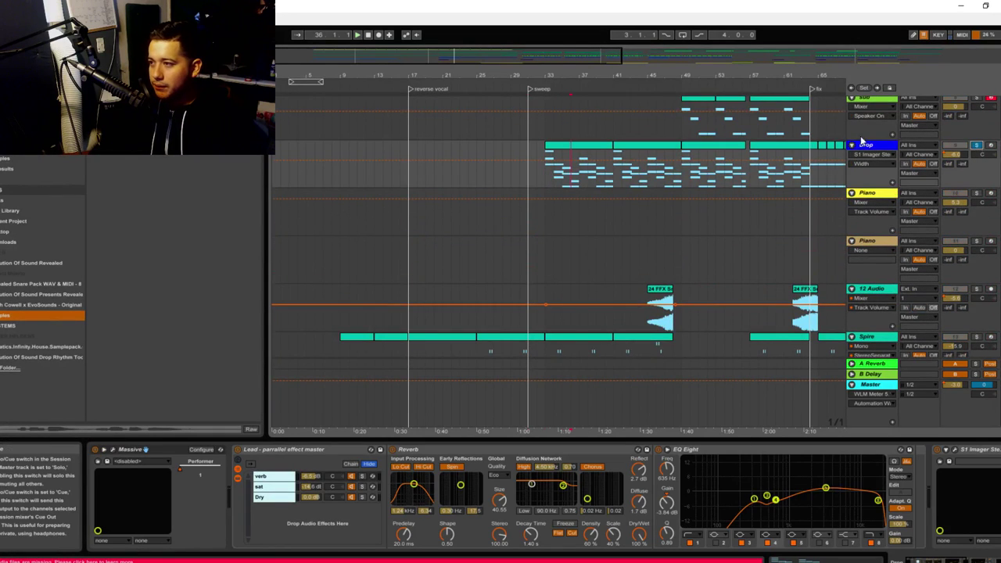
key(space)
drag(530, 62, 543, 74)
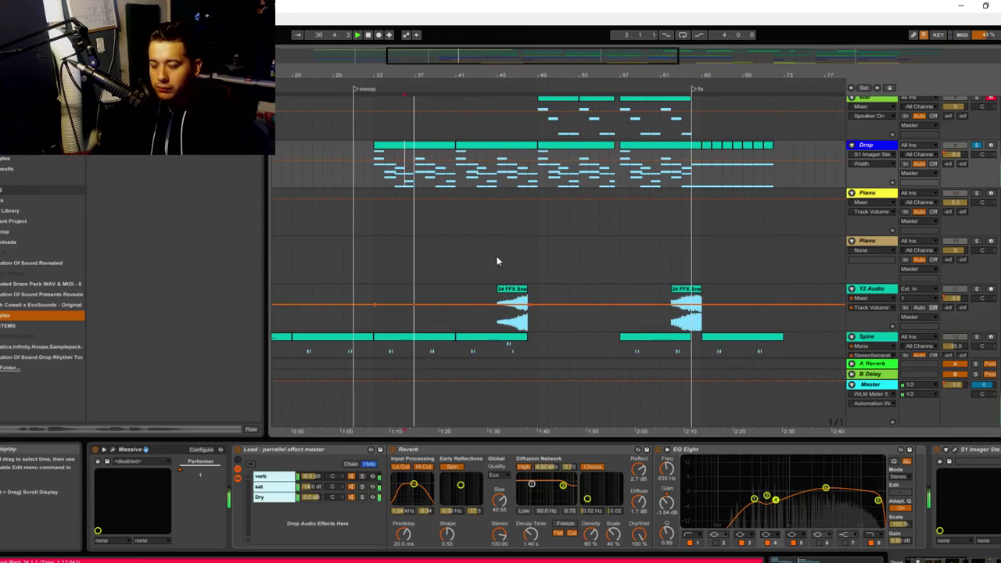
scroll(528, 352, up, 3)
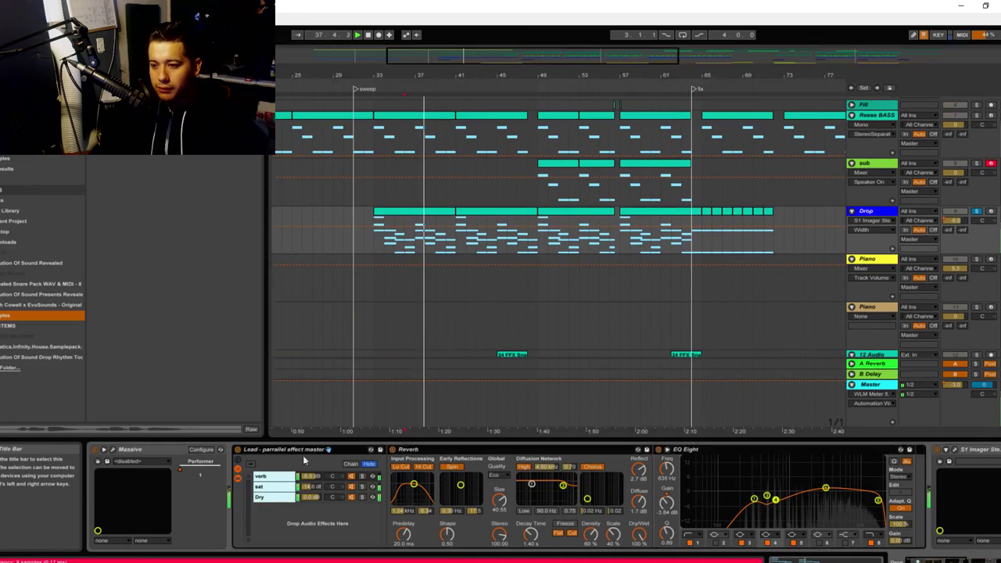
Examine the devices in the verb, sat and Dry chains of the Drop track's parallel effect rack
click(270, 497)
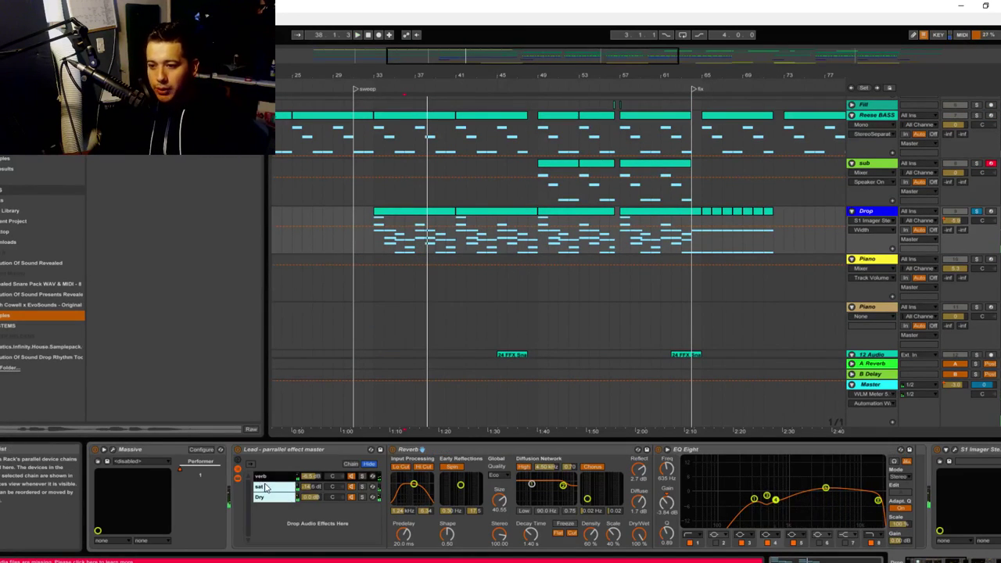
click(272, 487)
click(278, 476)
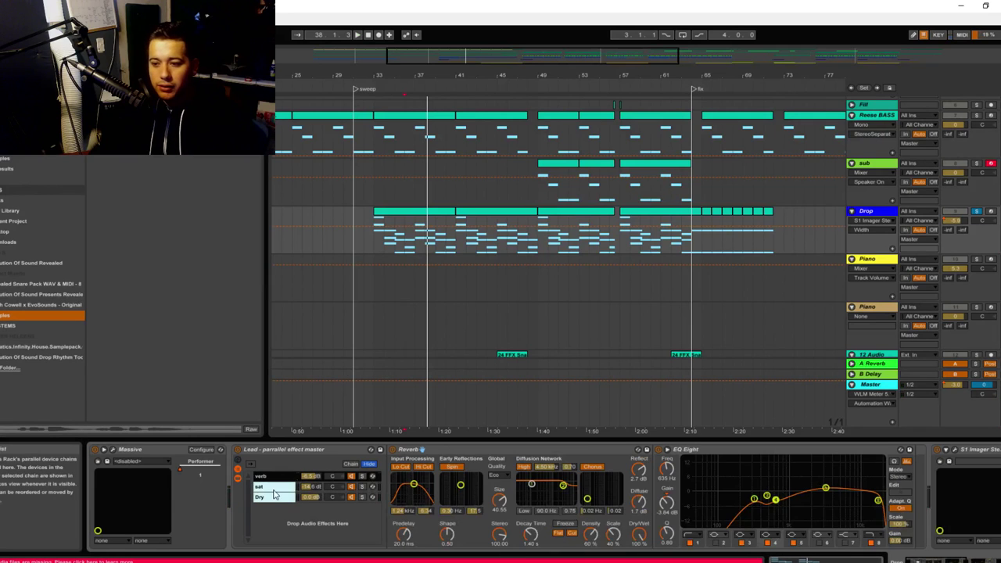
click(273, 489)
click(270, 498)
click(274, 477)
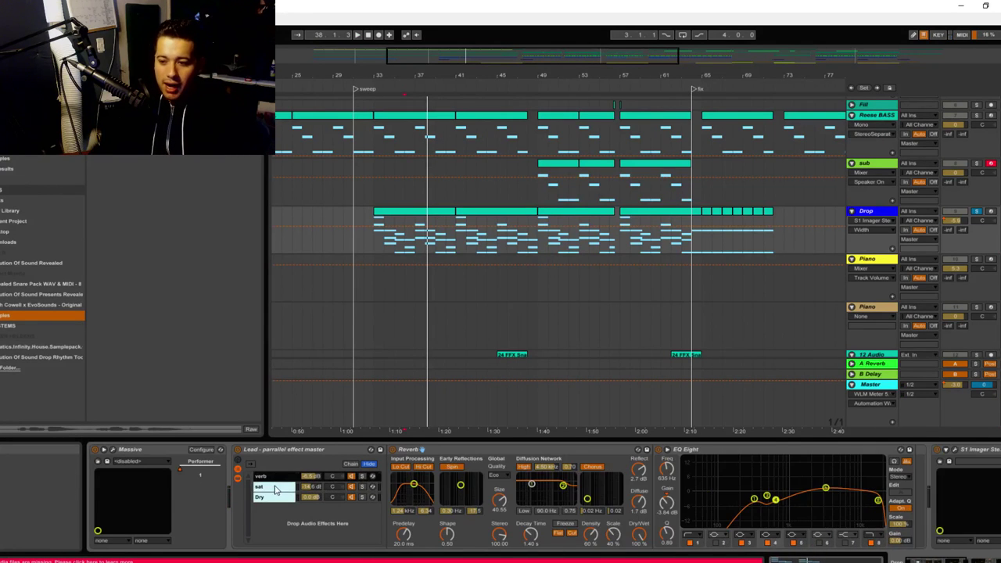
click(274, 487)
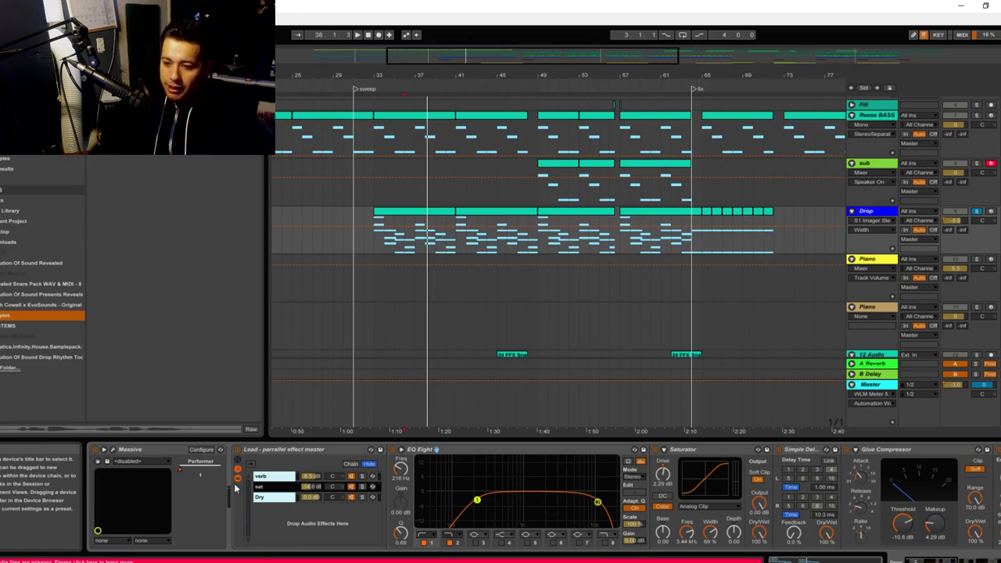
click(275, 501)
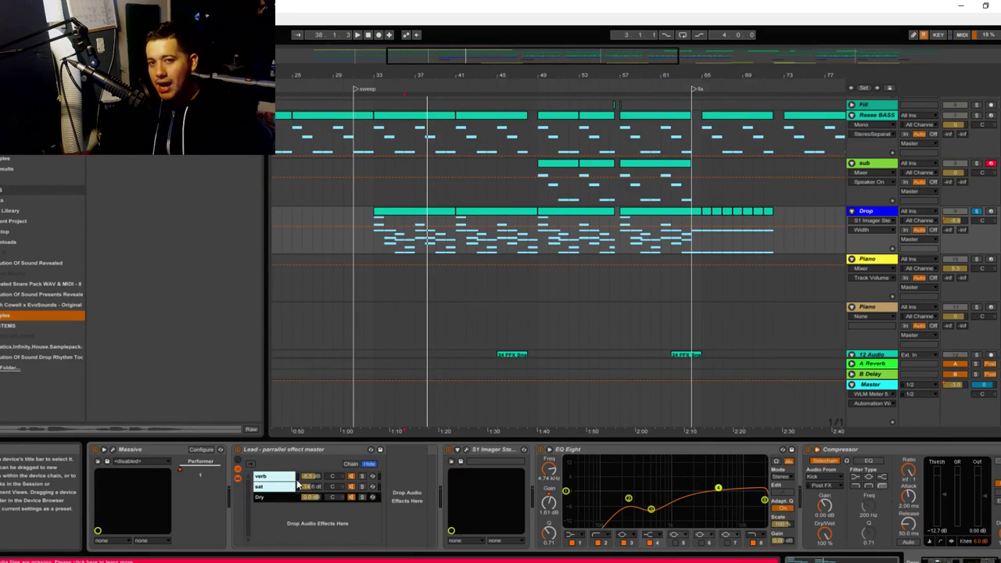
click(268, 487)
click(270, 478)
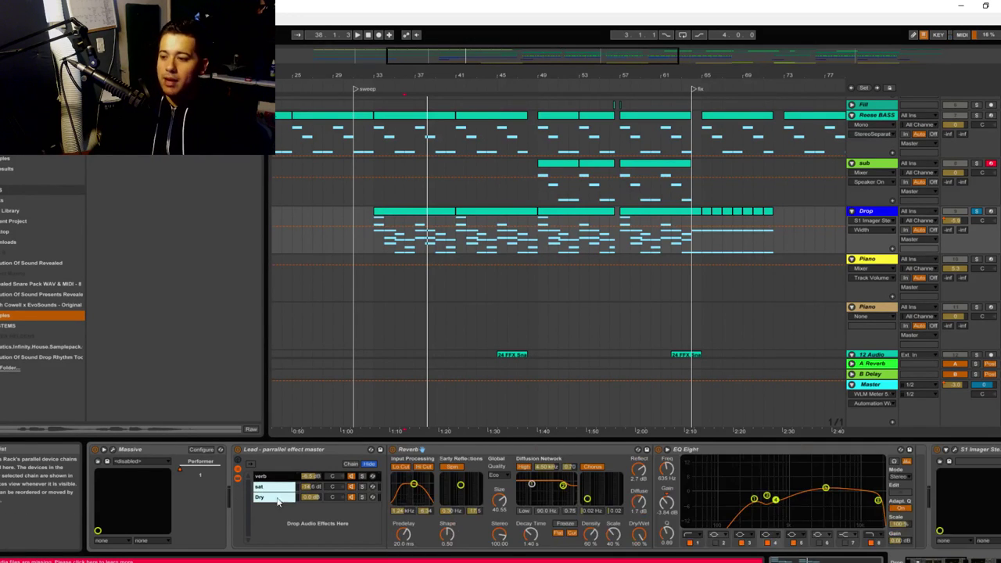
click(278, 502)
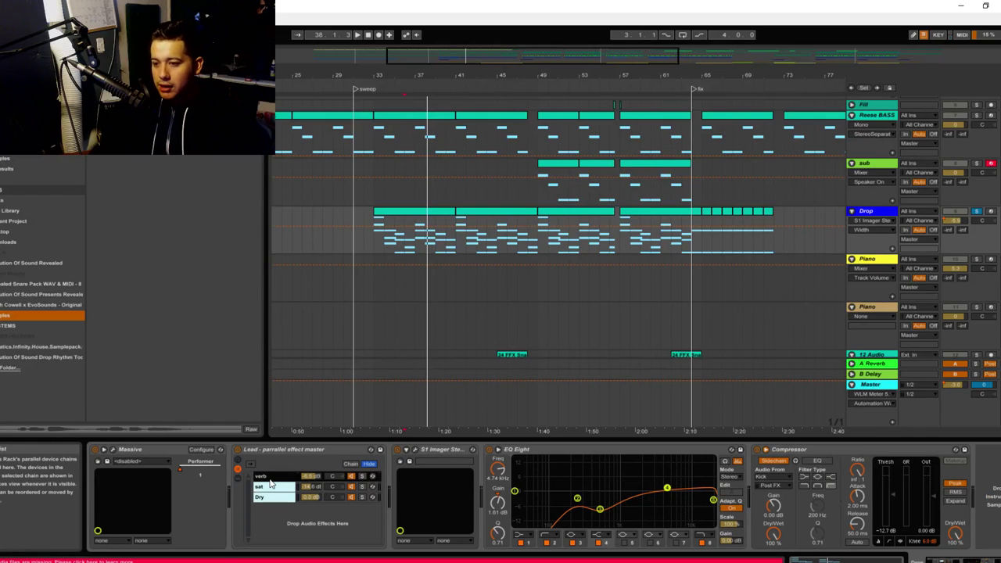
Play the Drop track from bar 36, solo the rack's verb chain and open the S1 Stereo Imager window
key(space)
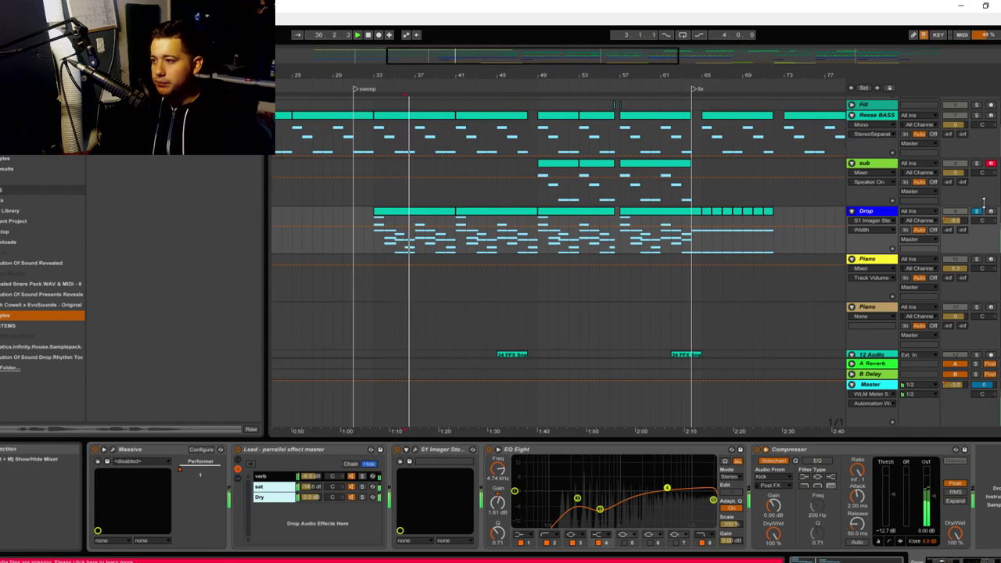
click(361, 477)
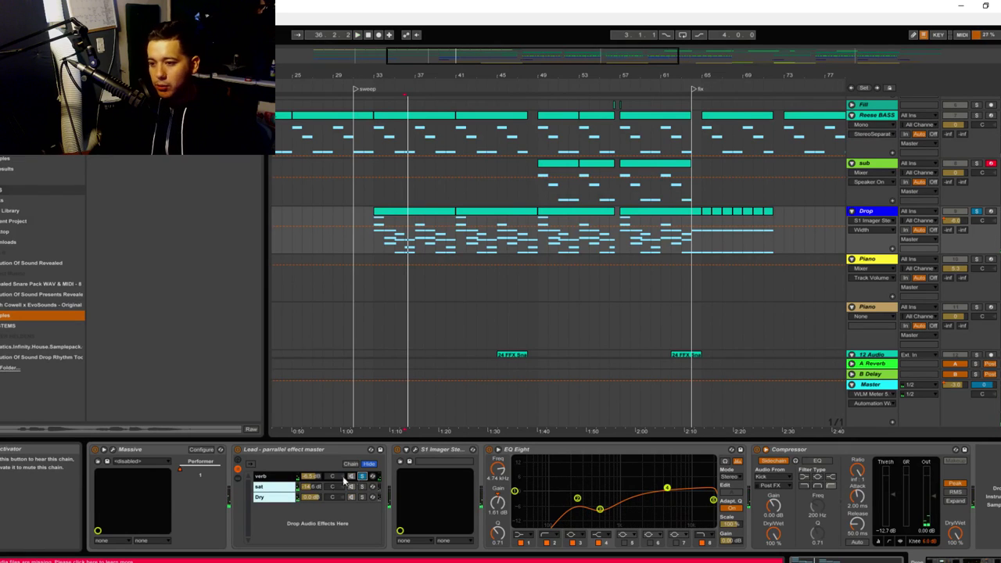
click(416, 450)
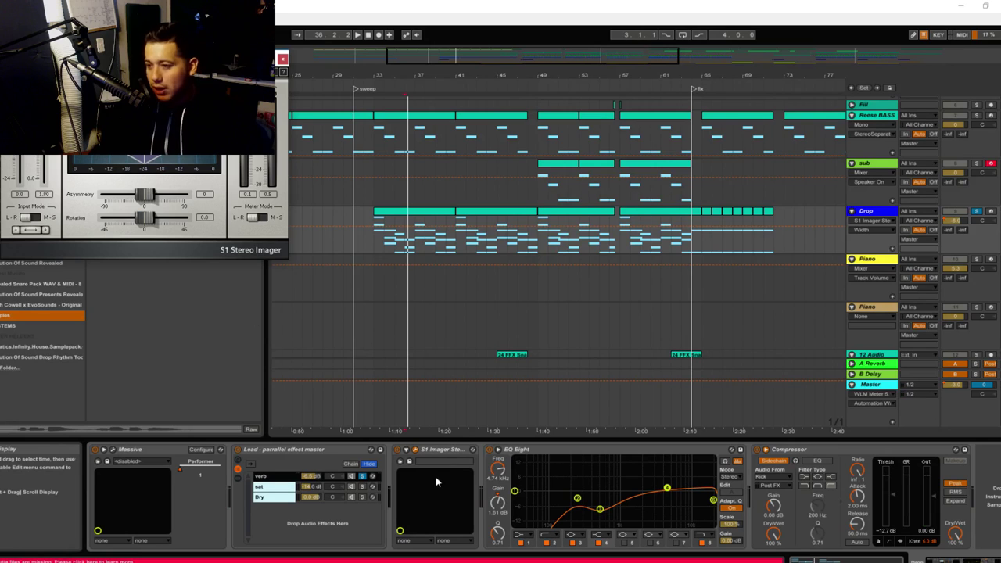
Show the effect rack's macro controls and set the verb chain's volume to -7.7 dB
click(238, 467)
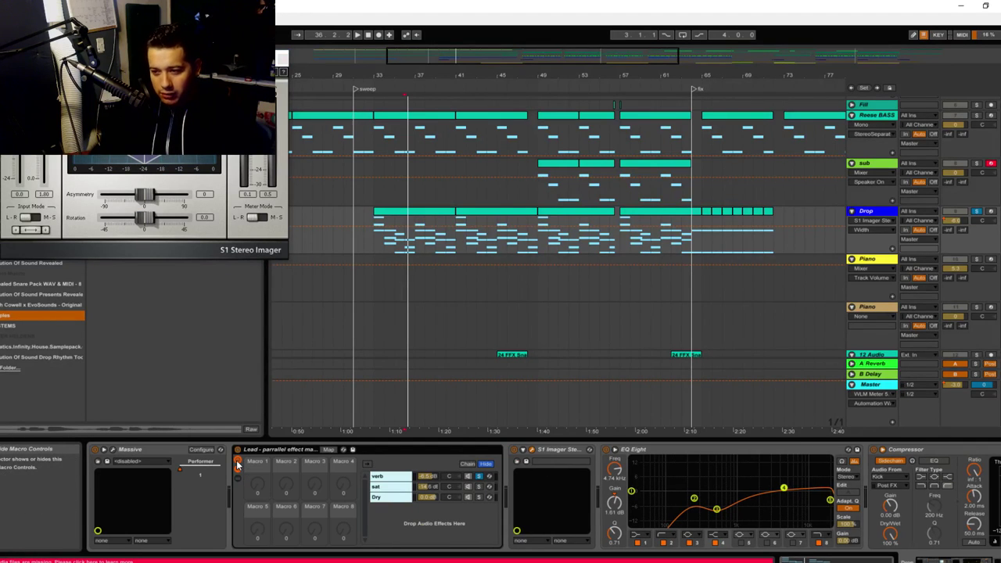
click(391, 476)
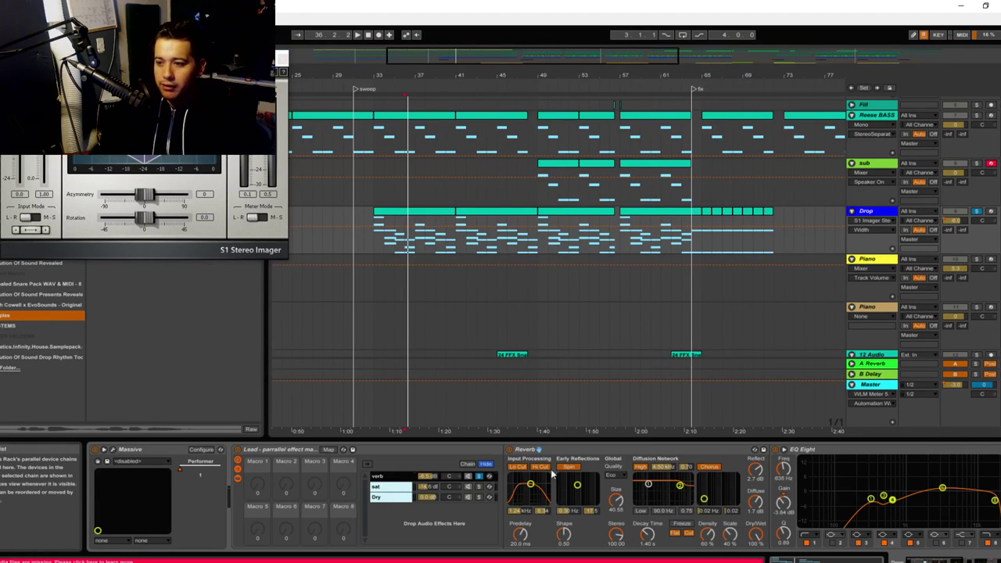
click(755, 537)
drag(426, 476, 427, 485)
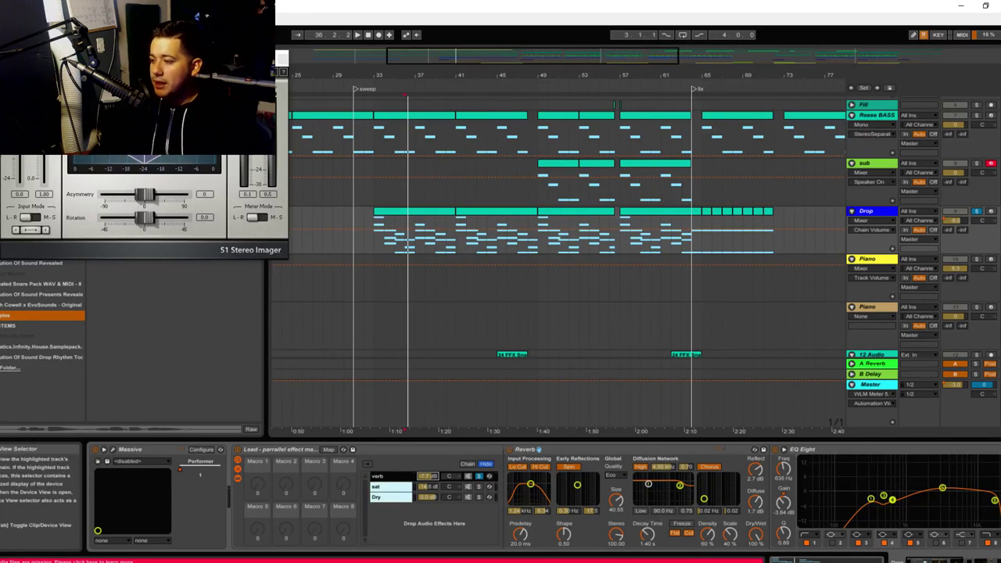
Solo the rack's sat chain, close the S1 Stereo Imager window and play the chain from bar 36
scroll(449, 467, right, 5)
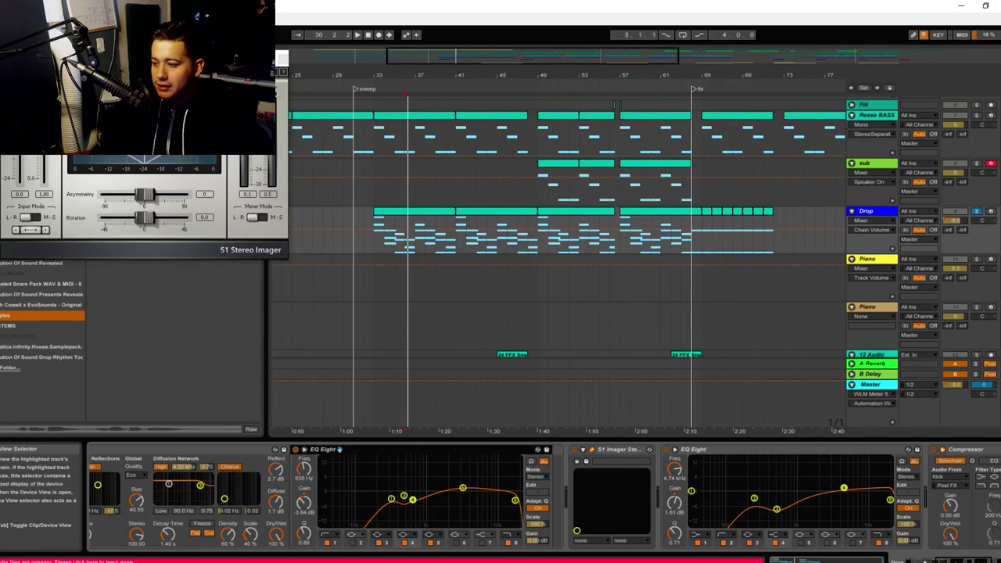
drag(970, 560, 926, 561)
click(382, 487)
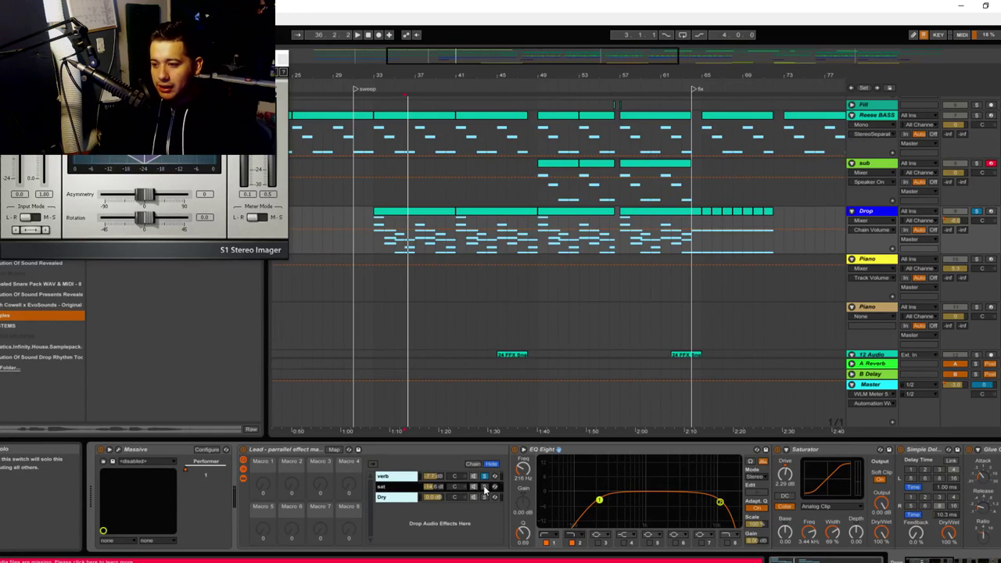
click(484, 487)
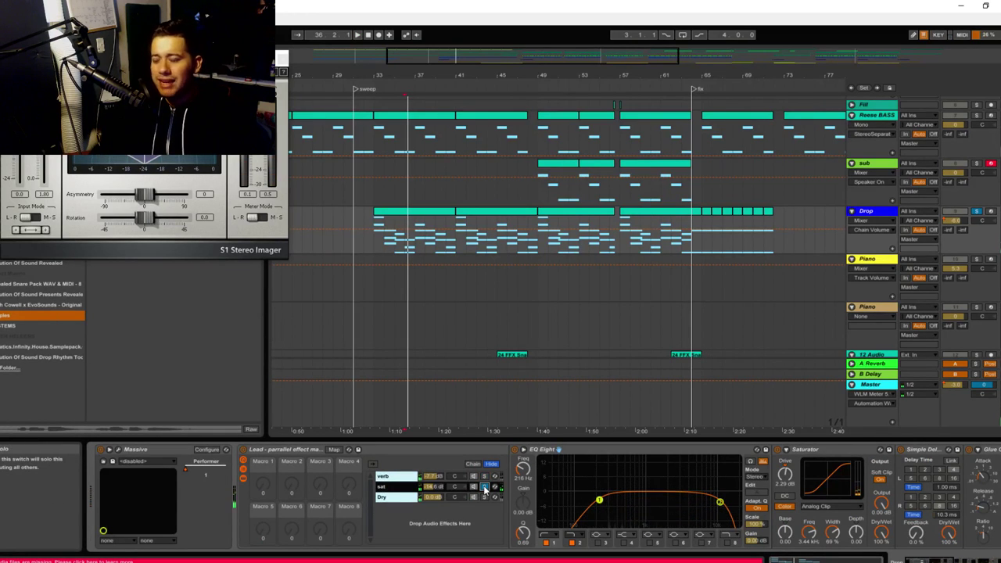
click(279, 58)
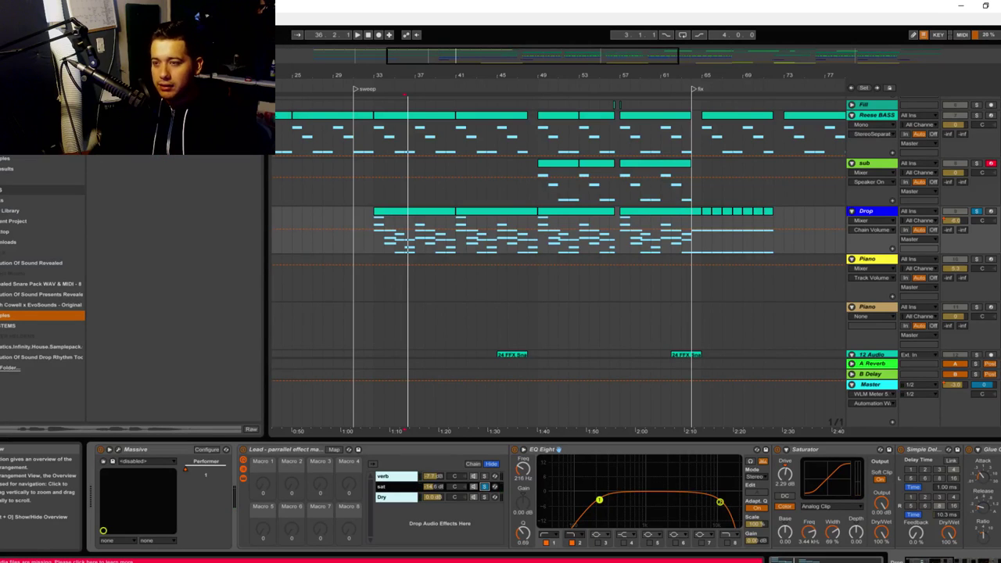
drag(948, 561, 926, 561)
key(space)
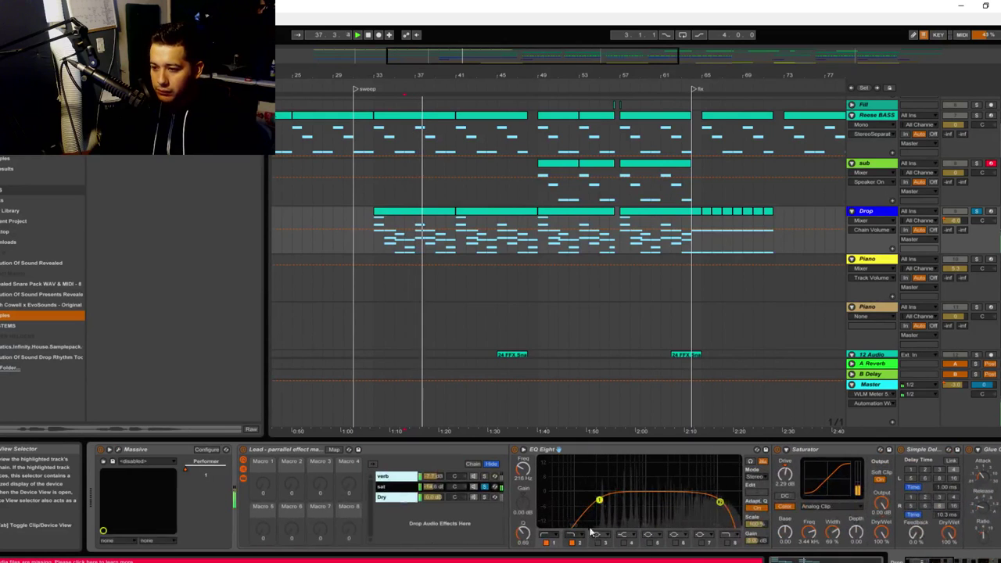
key(space)
Examine the sat chain's devices from EQ Eight and Saturator through Simple Delay, Glue Compressor and Auto Filter
scroll(920, 545, right, 5)
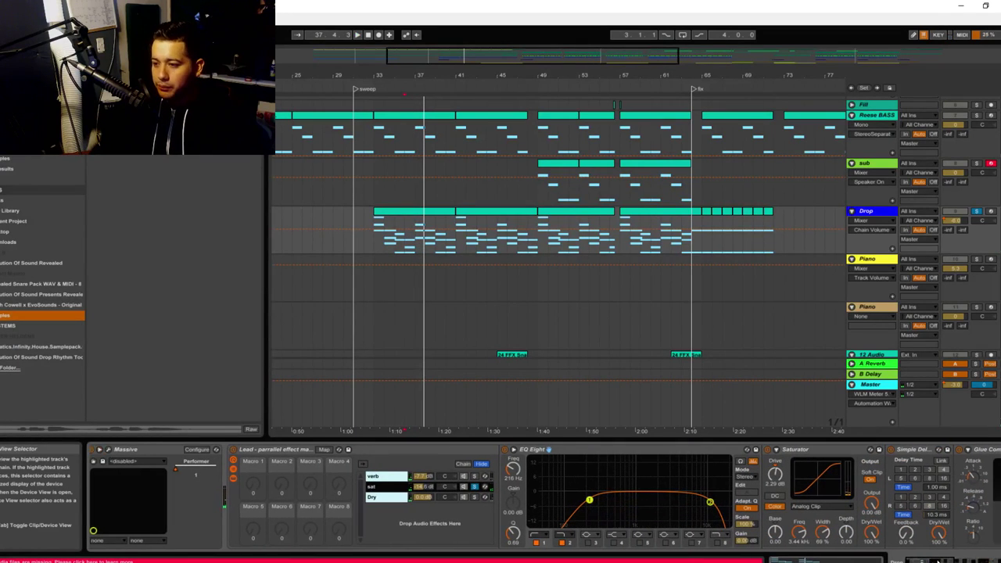
scroll(942, 561, right, 5)
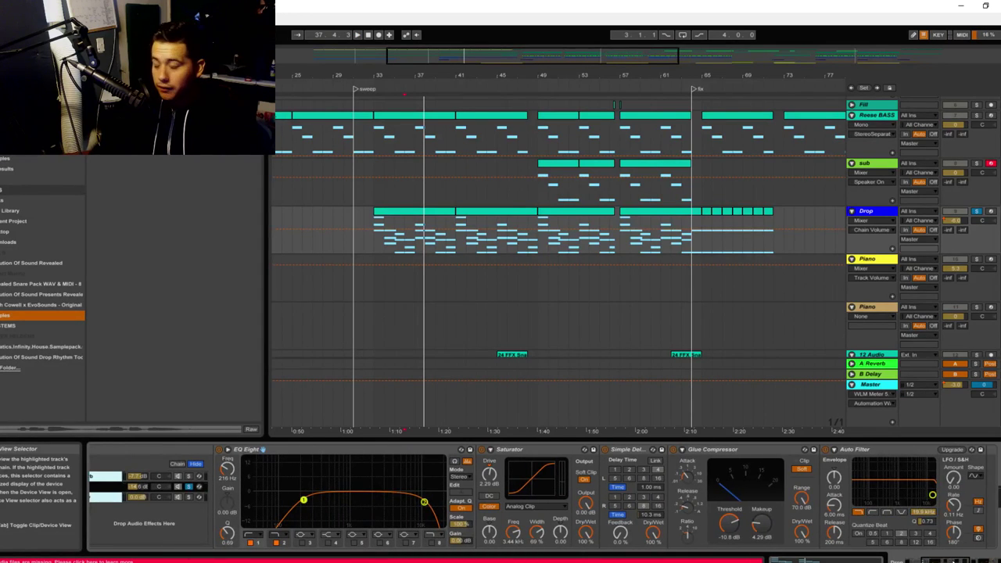
scroll(952, 561, right, 5)
scroll(952, 561, right, 5)
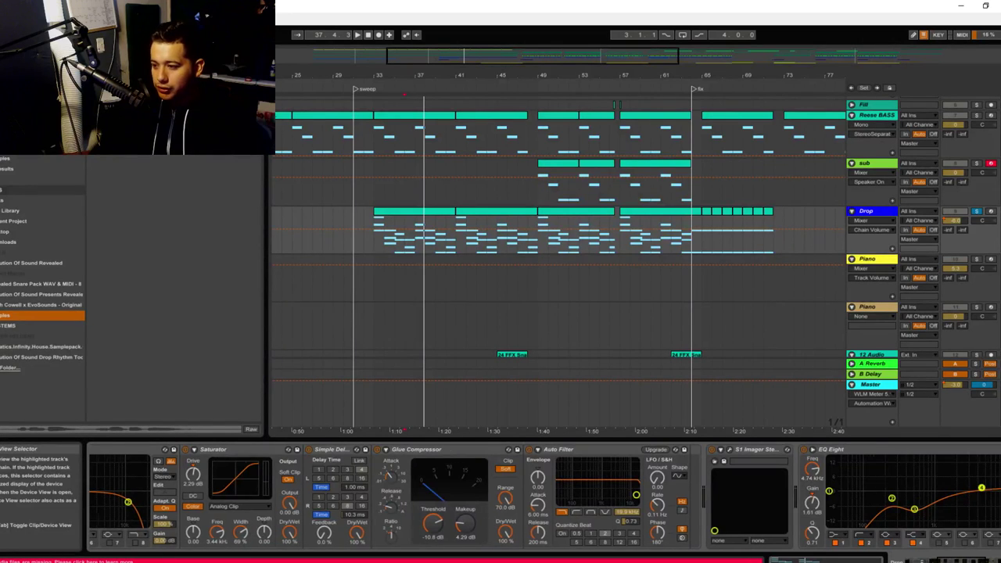
scroll(693, 556, left, 15)
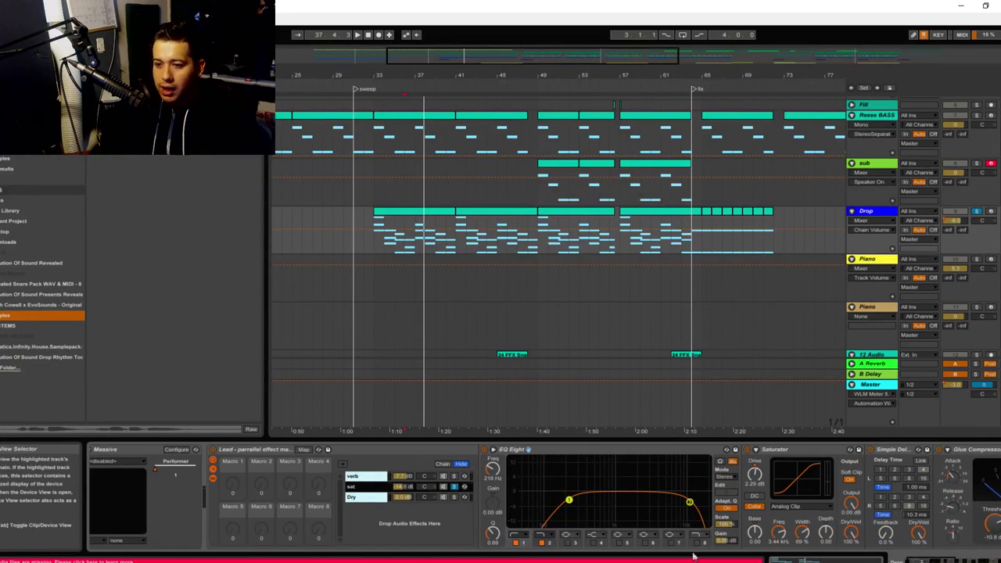
Solo the rack's Dry chain and play it while reviewing the EQ Eight and Compressor that follow the rack
click(432, 493)
click(454, 497)
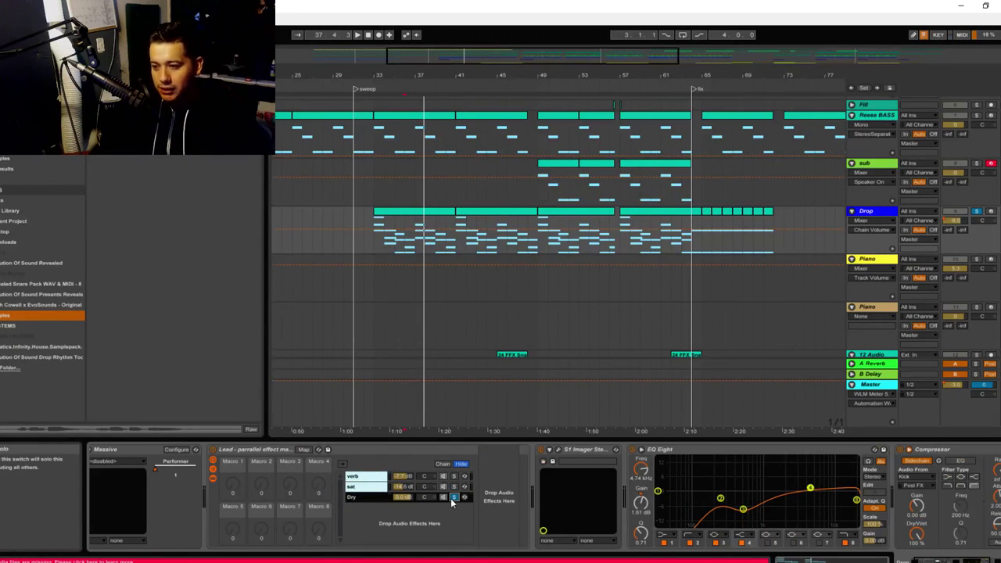
key(space)
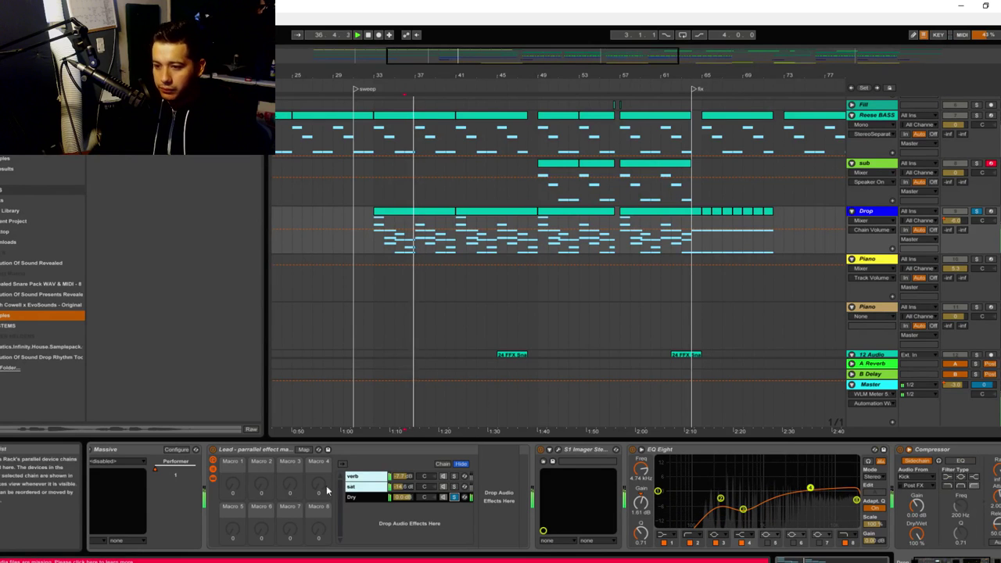
drag(805, 560, 810, 561)
scroll(614, 500, right, 2)
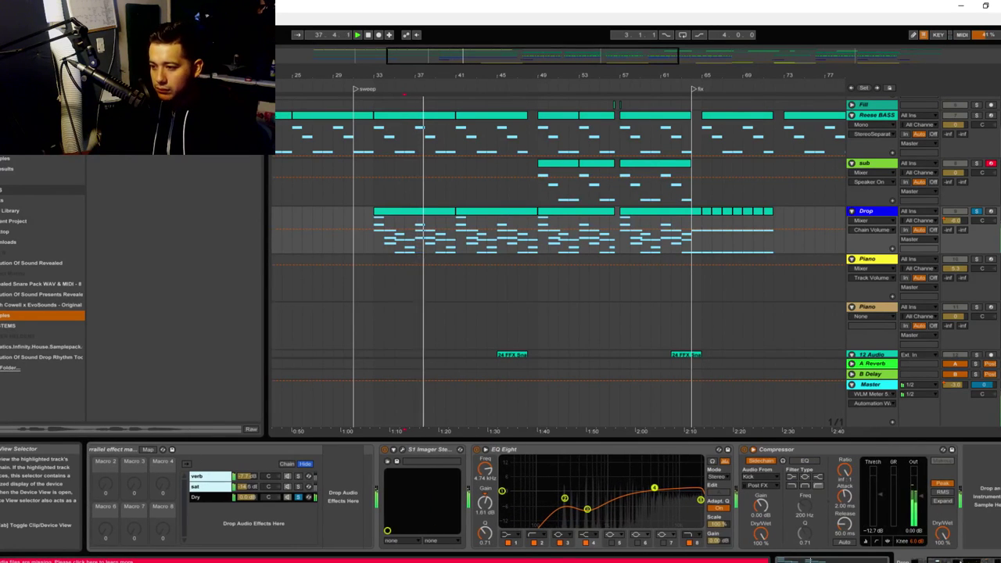
scroll(614, 501, left, 4)
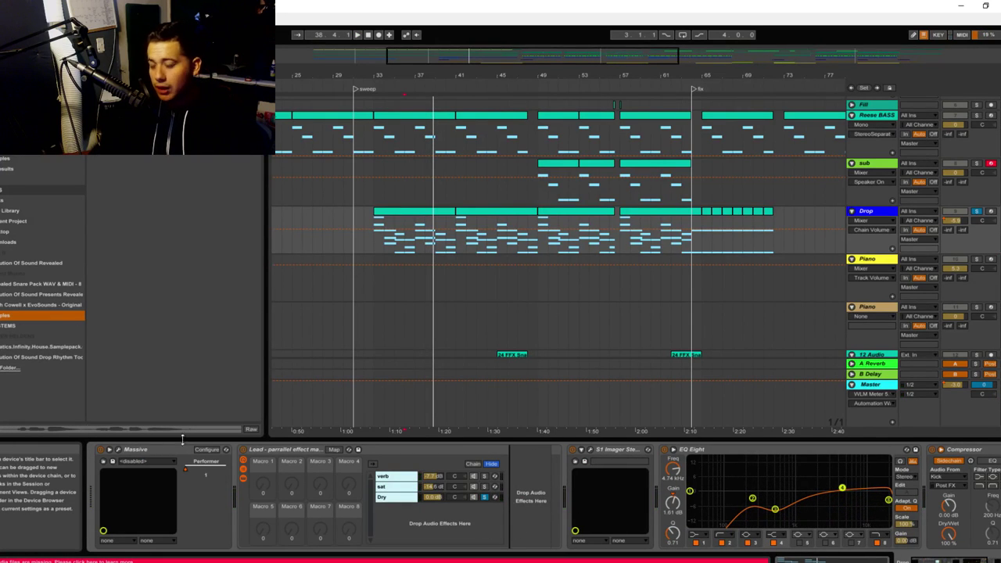
Open the Drop track's Massive synth to examine the ZEN CHORDS patch, and close its window
click(117, 451)
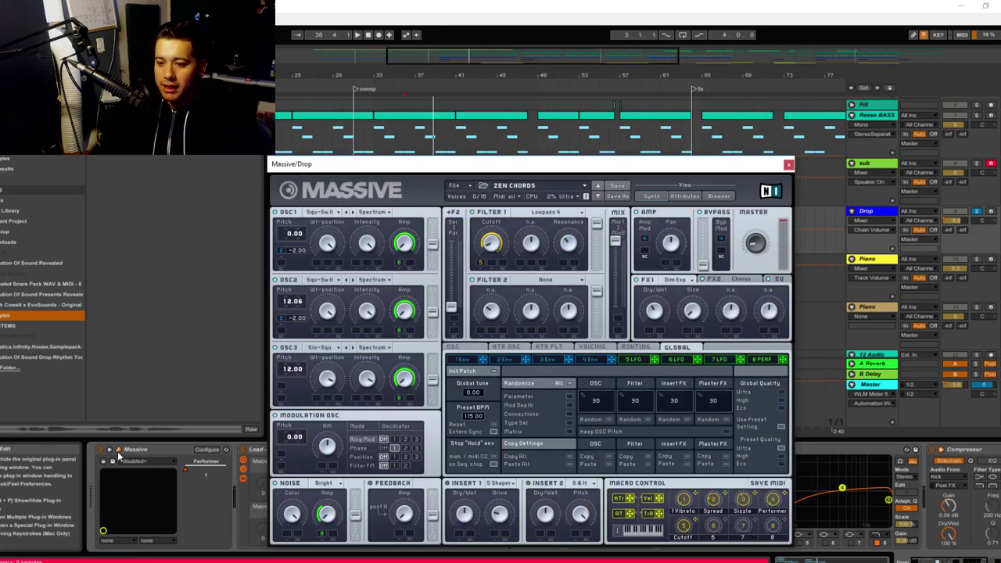
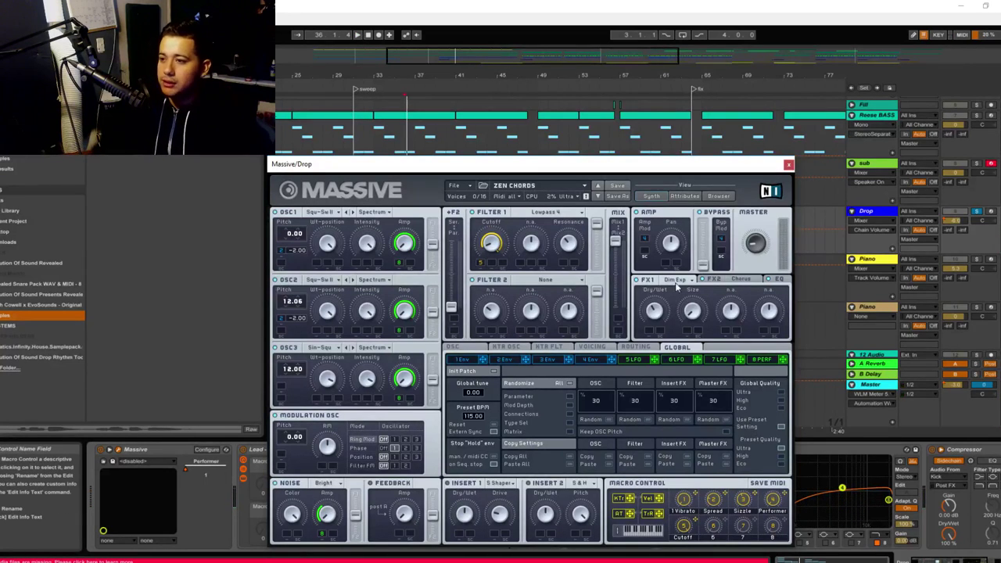
click(789, 165)
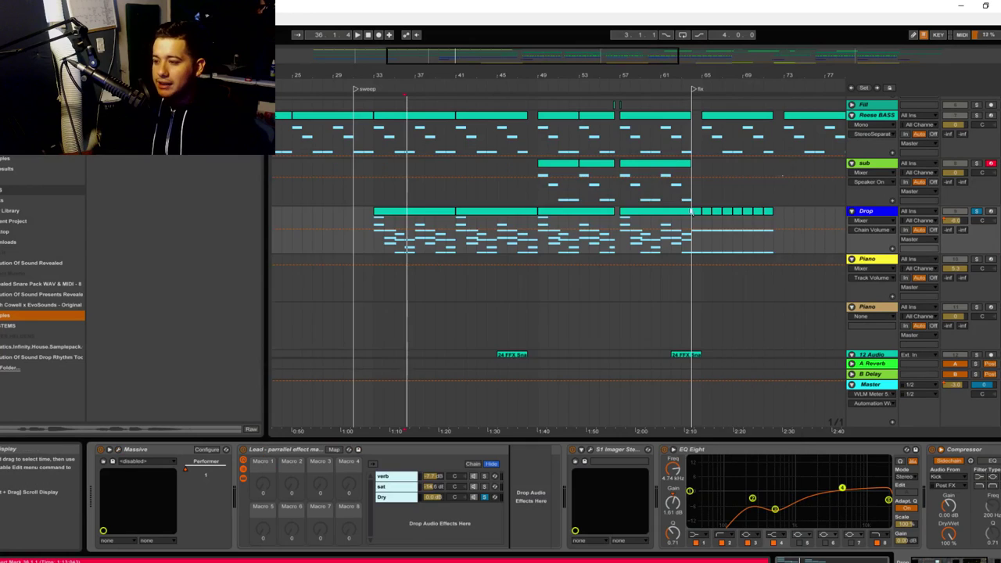
Select the sub track in the arrangement to show its device chain
scroll(517, 377, up, 2)
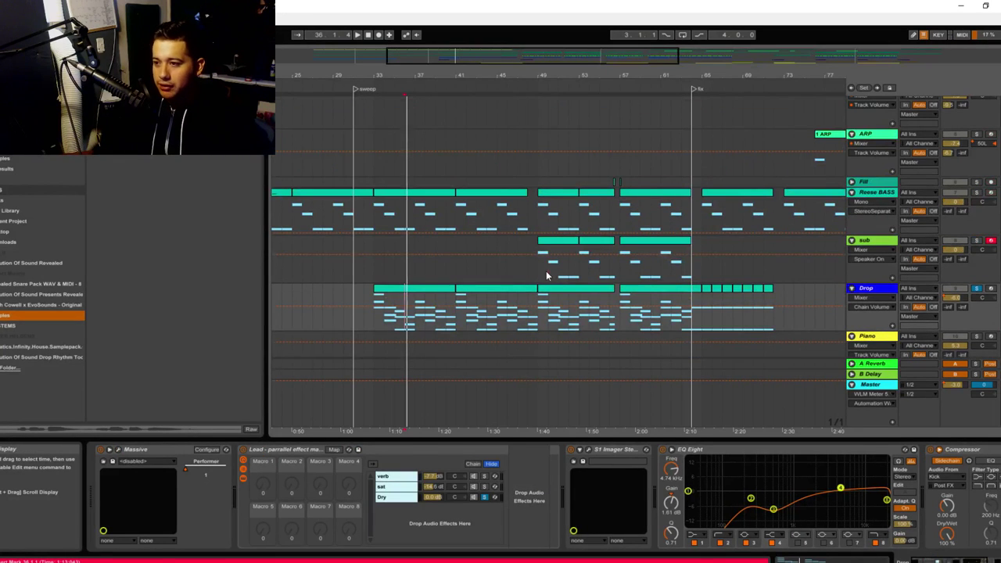
click(546, 269)
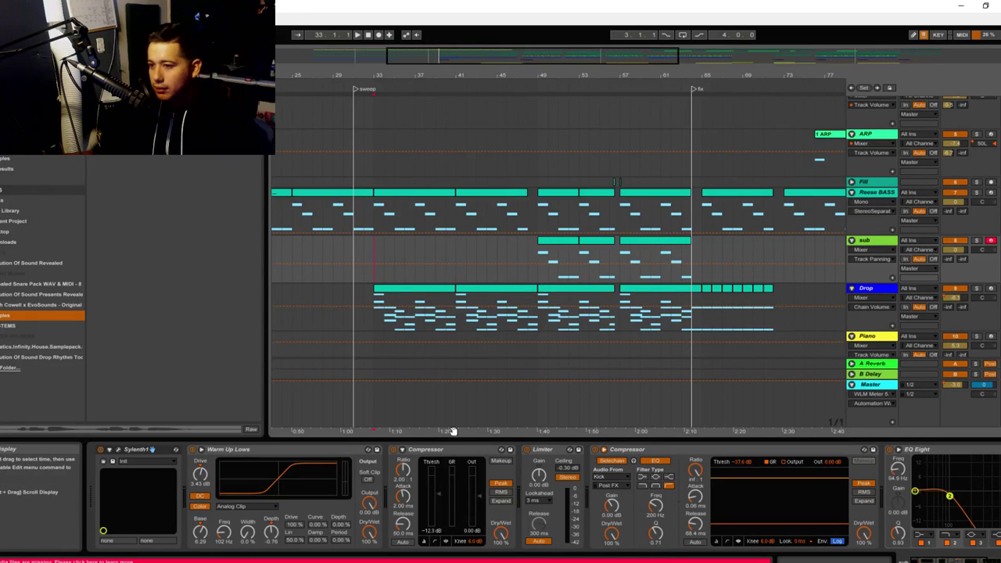
Play the Drop track's part from bar 33 and review its device chain
click(373, 313)
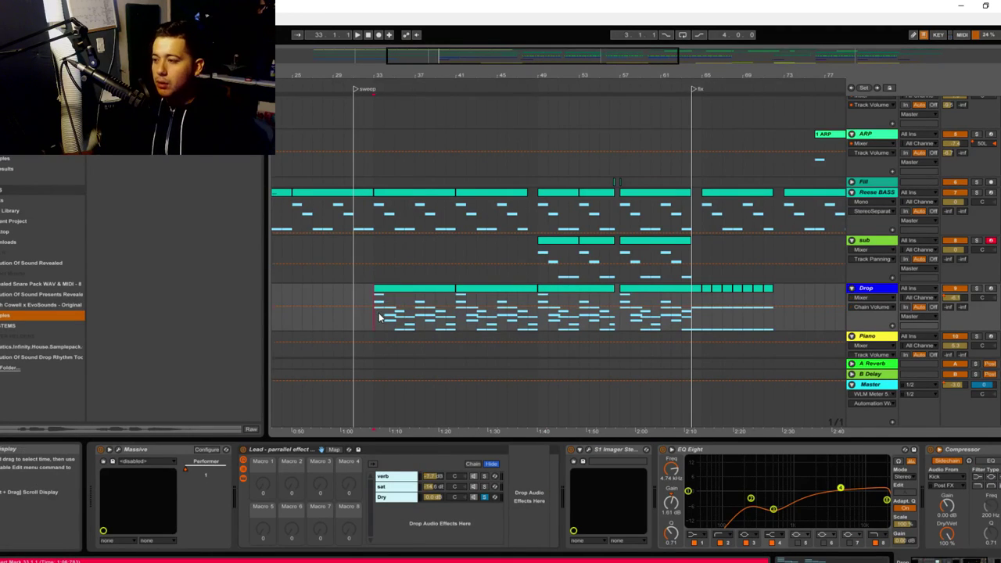
key(space)
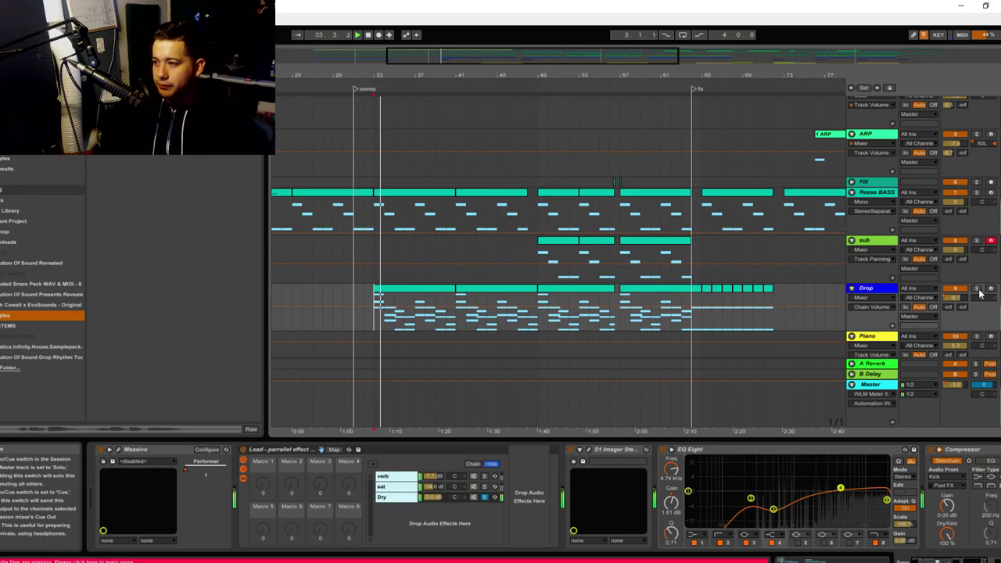
click(879, 290)
key(space)
drag(963, 560, 978, 560)
scroll(962, 539, left, 3)
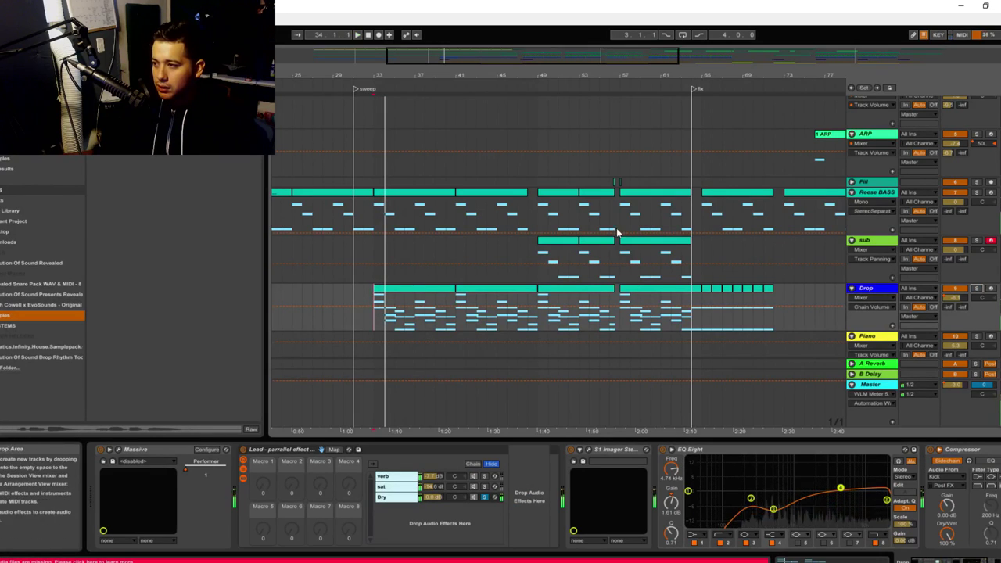
Solo the Drop and Vocal tracks to hear them together from bar 33
scroll(714, 395, up, 3)
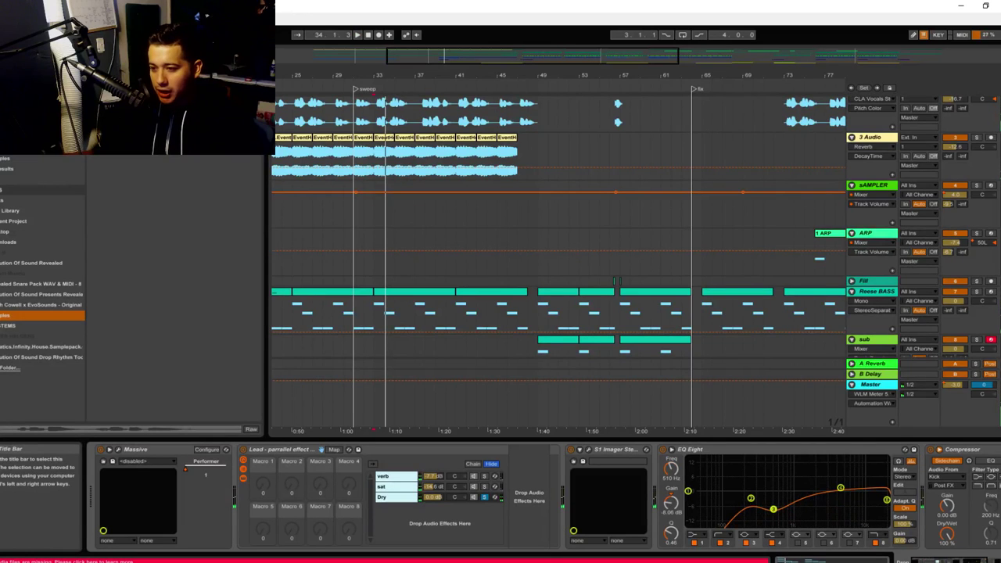
scroll(970, 238, down, 3)
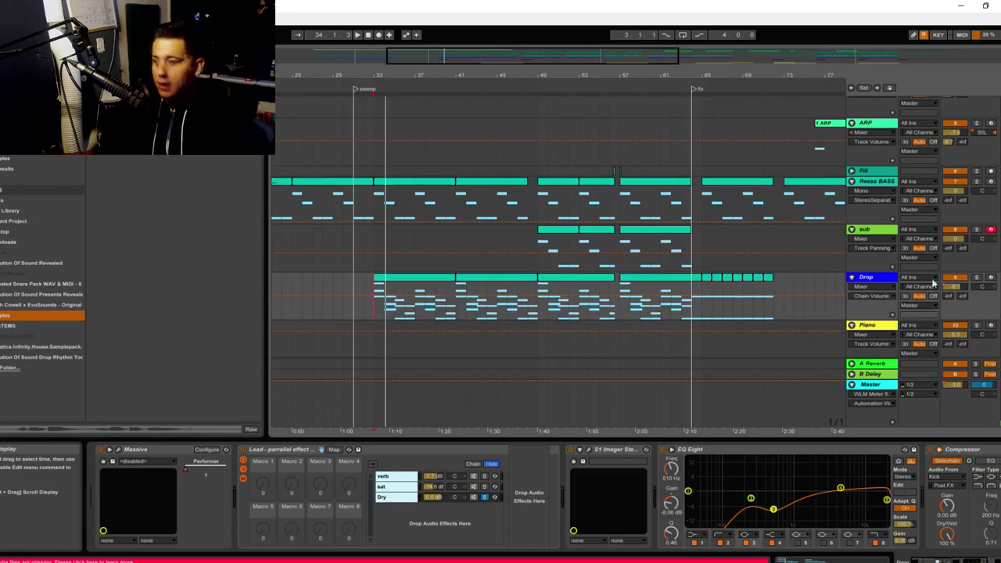
click(976, 276)
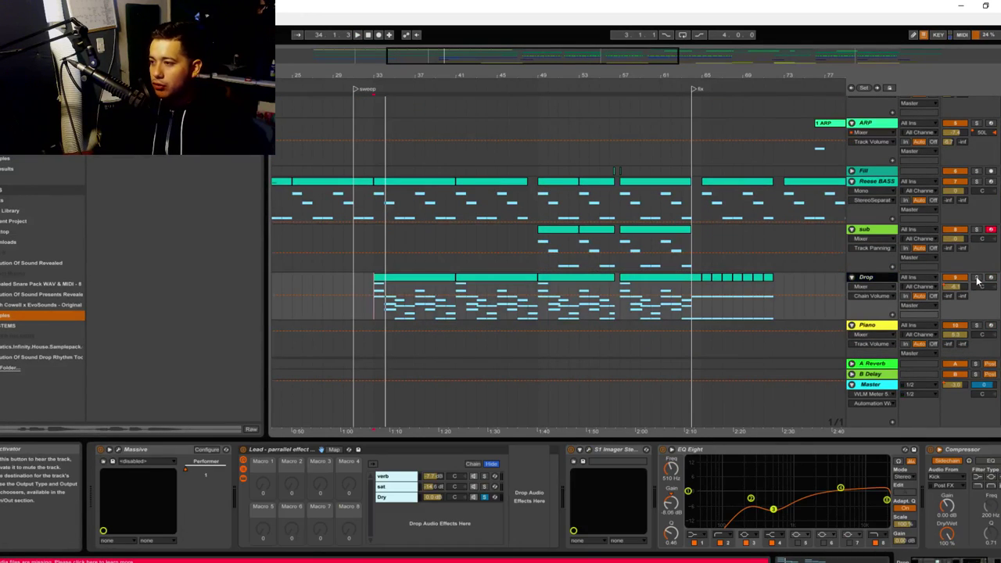
scroll(778, 272, up, 4)
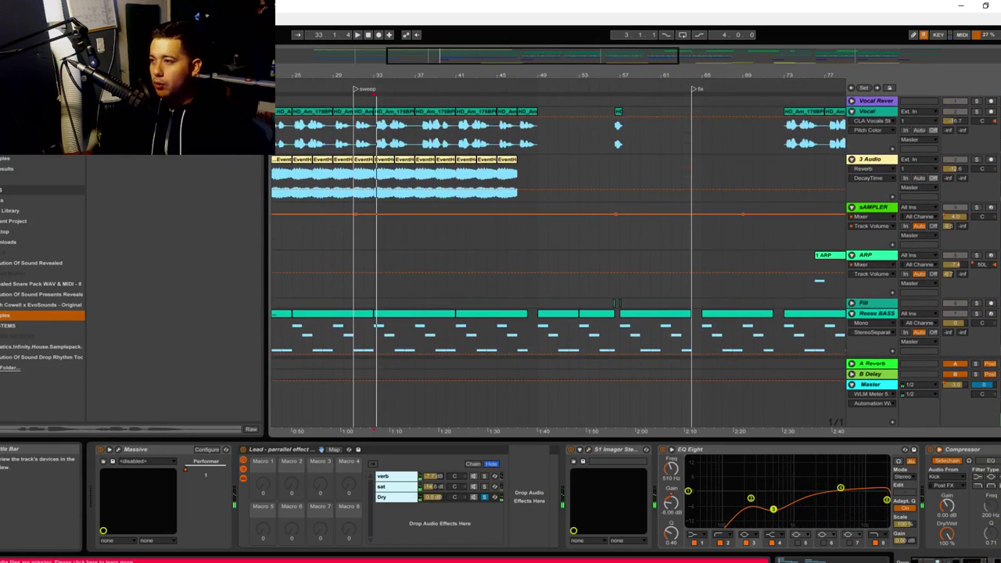
click(976, 111)
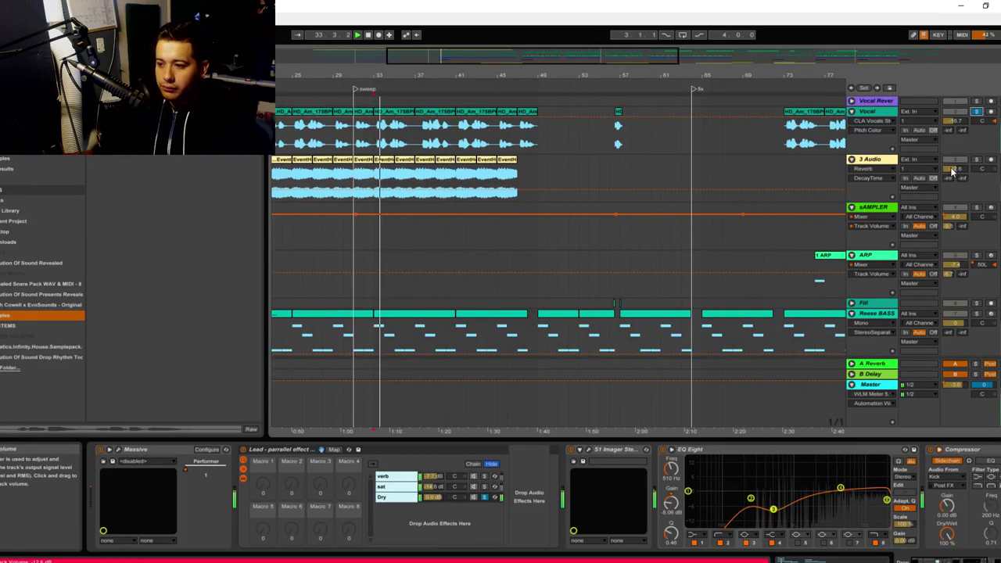
Examine the Vocal track's device chain through to the Tuner during playback, including the CLA Vocals plugin window
click(872, 113)
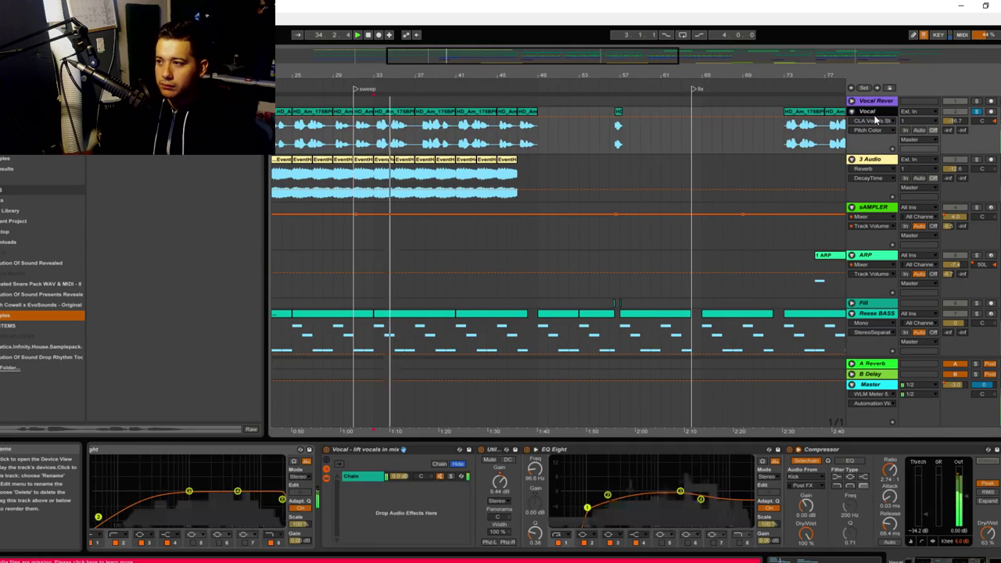
drag(939, 560, 354, 553)
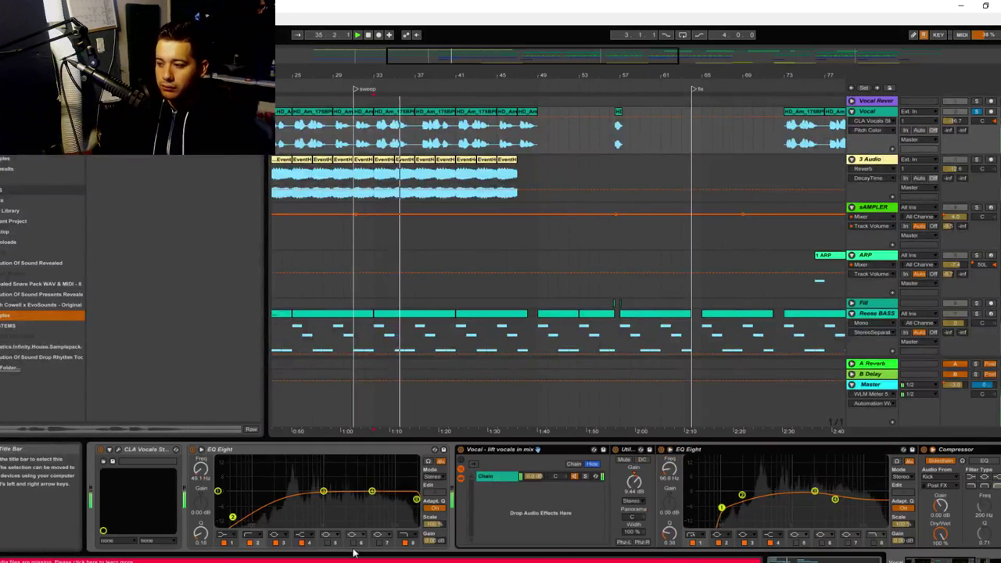
click(118, 450)
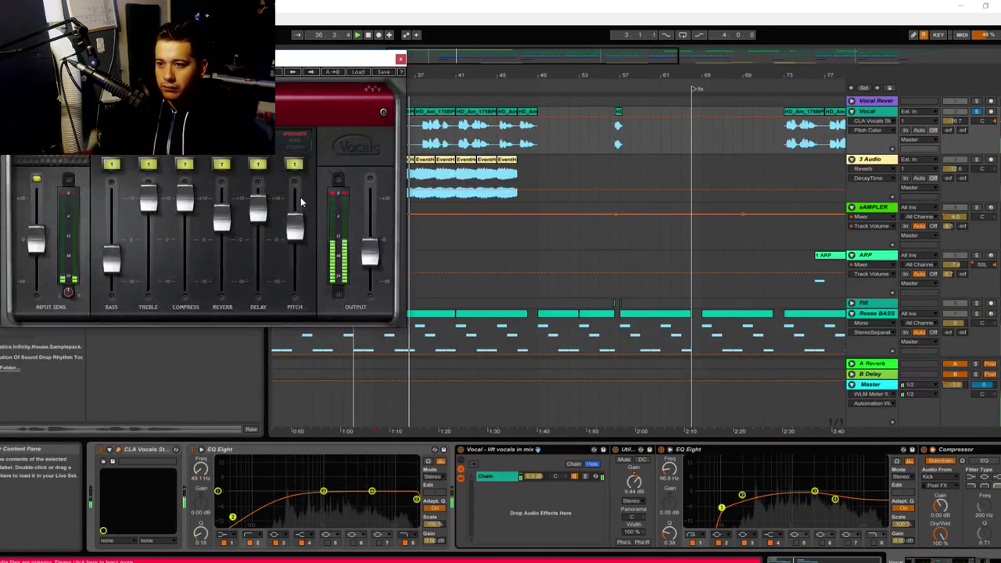
click(400, 59)
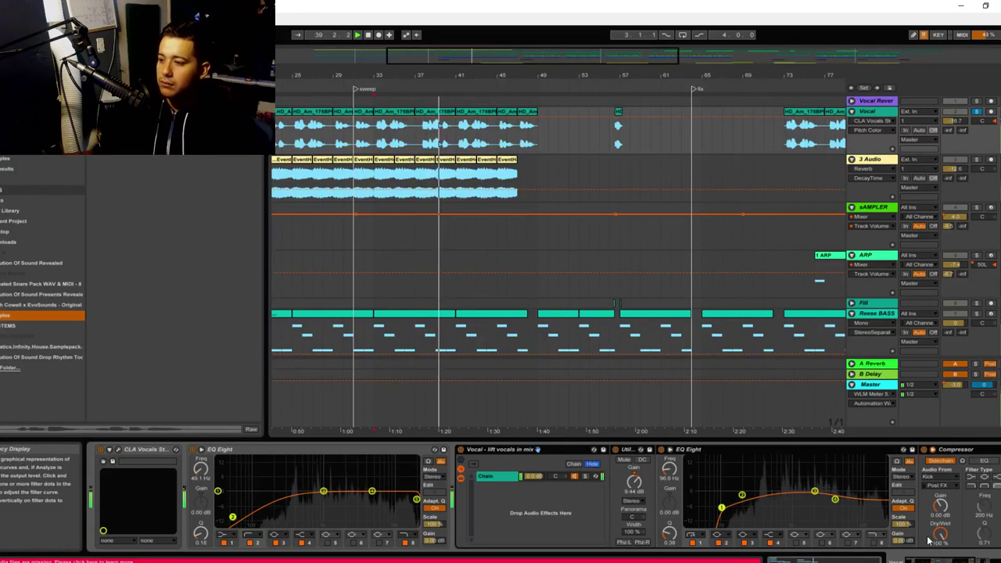
click(956, 560)
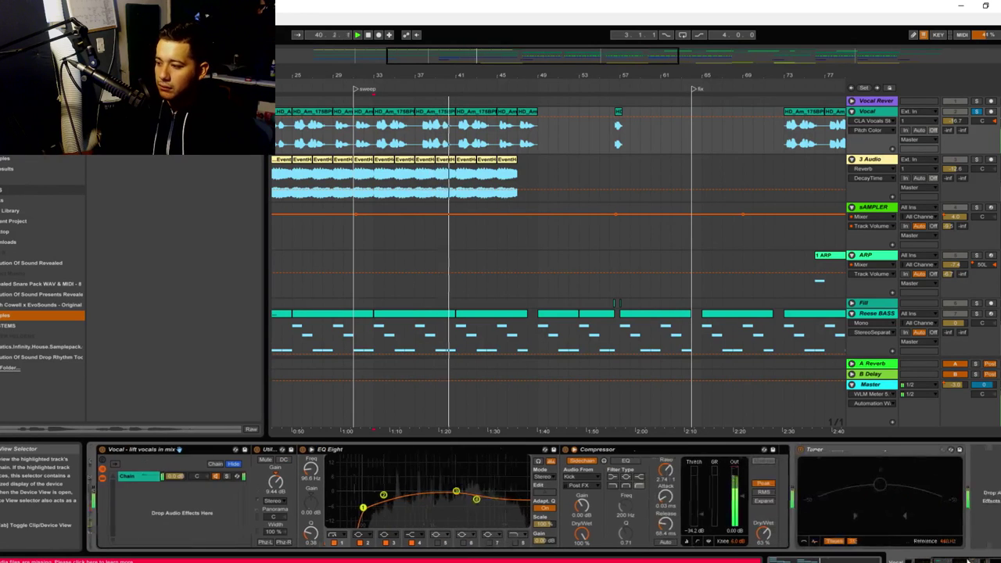
key(space)
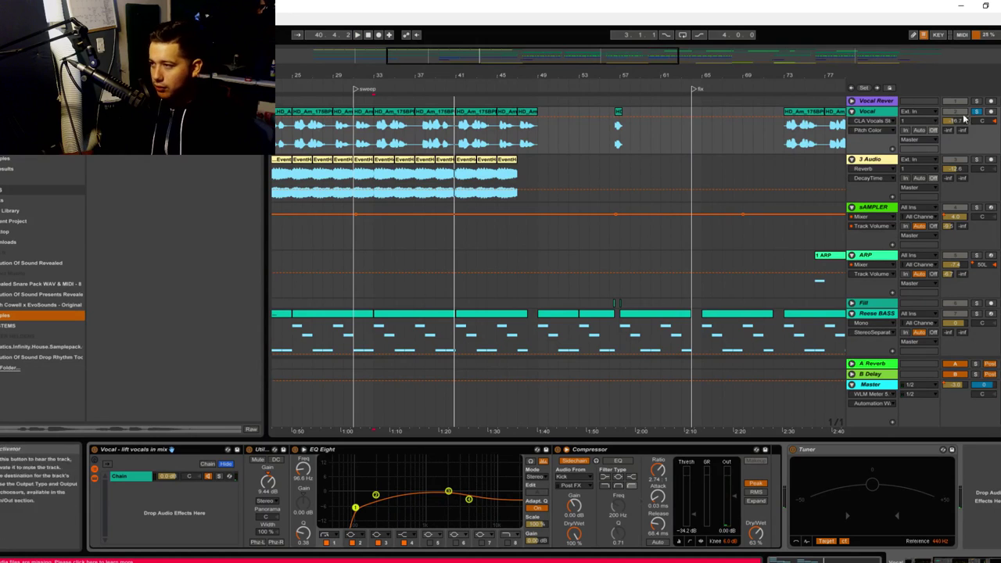
Play from bar 33 without solos and delete the 3 Audio track's clips between bars 31 and 47
key(space)
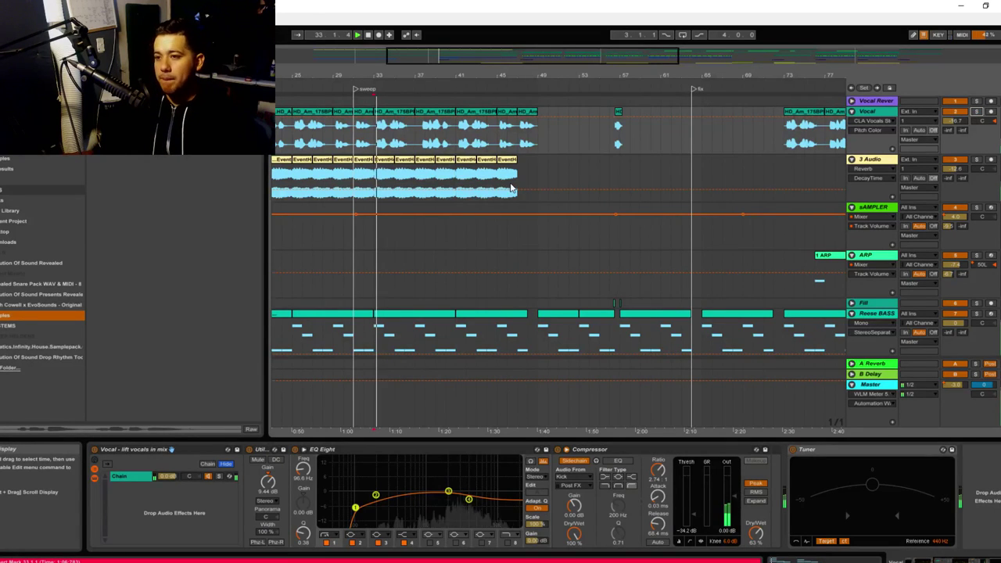
drag(502, 183, 353, 185)
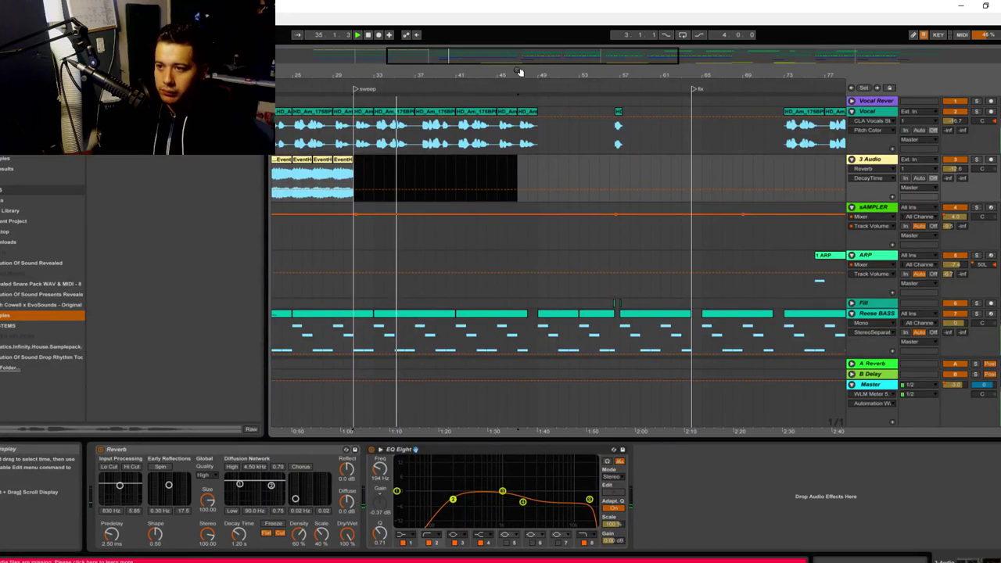
drag(522, 75, 566, 79)
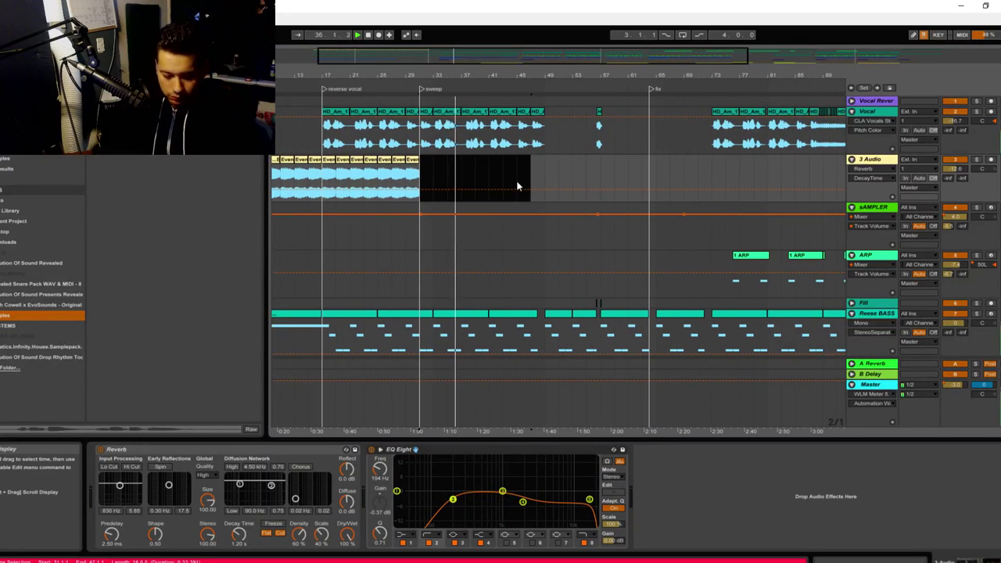
Play the snare build on the 12 Audio track from bar 45 and watch its EQ Eight filter automation
scroll(516, 186, down, 10)
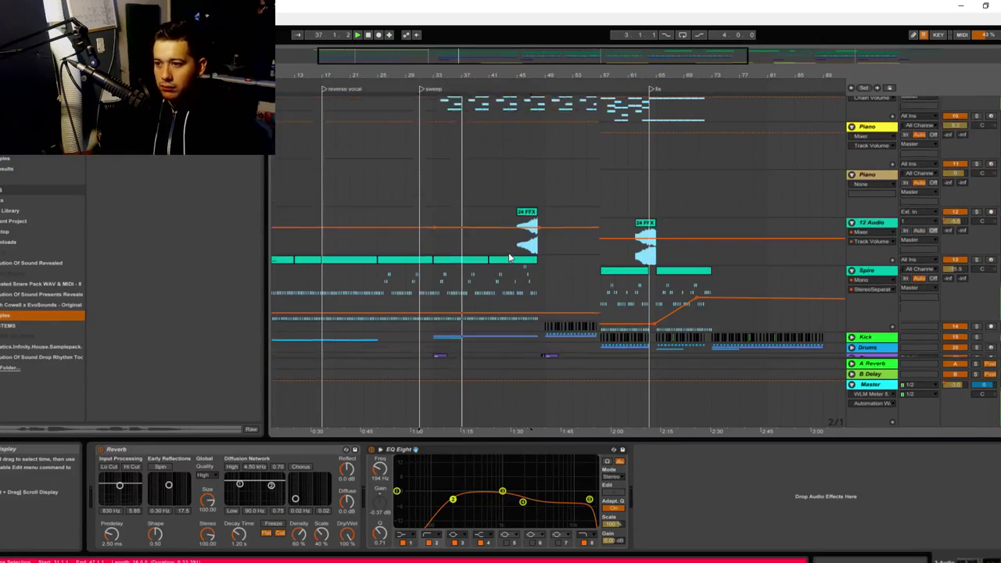
scroll(511, 256, down, 3)
click(494, 215)
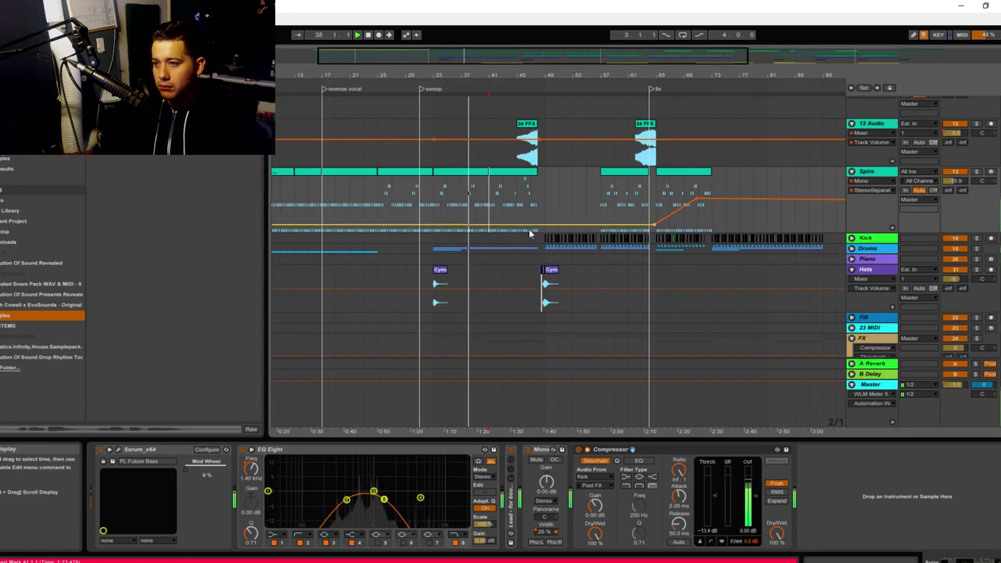
click(515, 169)
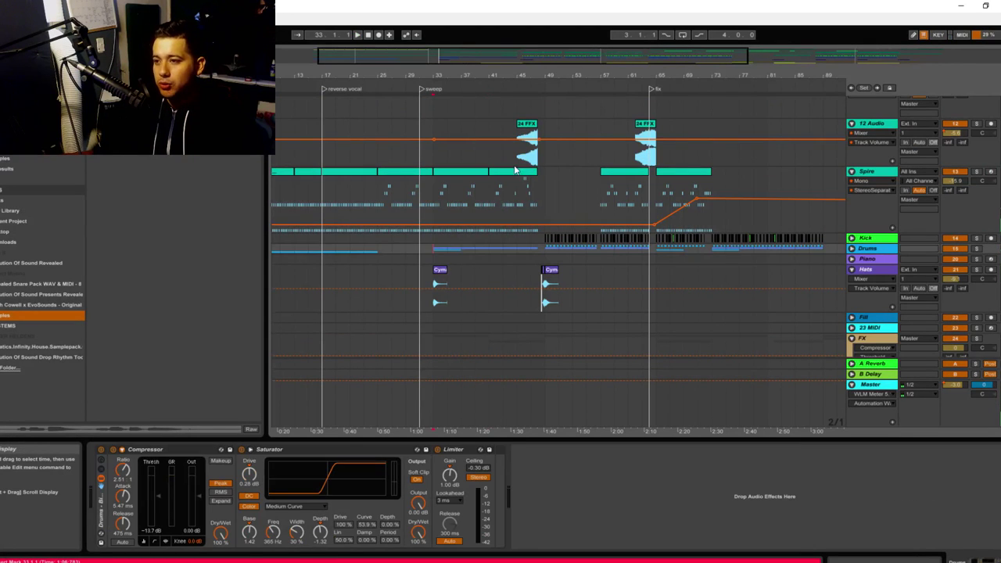
click(518, 160)
key(space)
scroll(532, 203, up, 3)
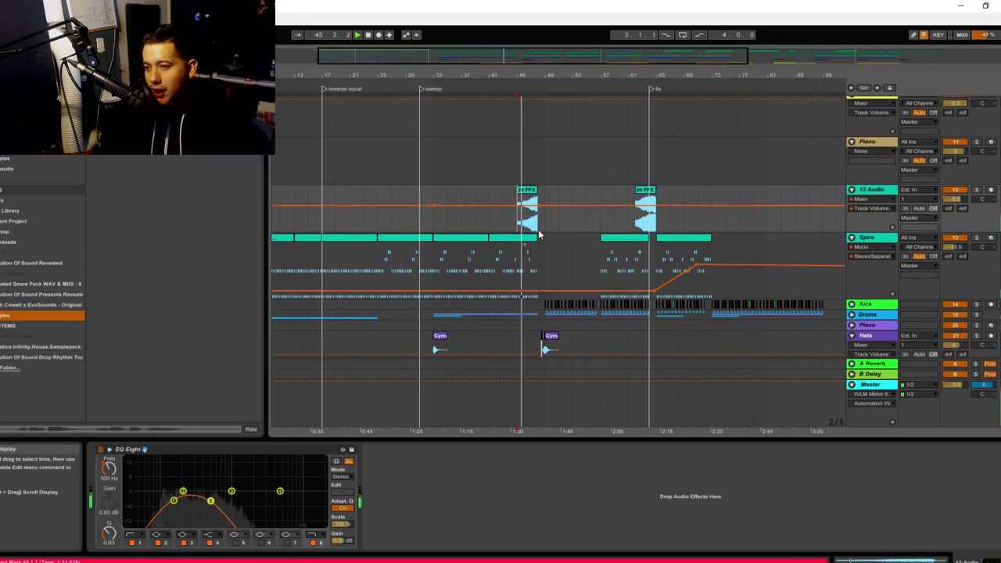
click(884, 191)
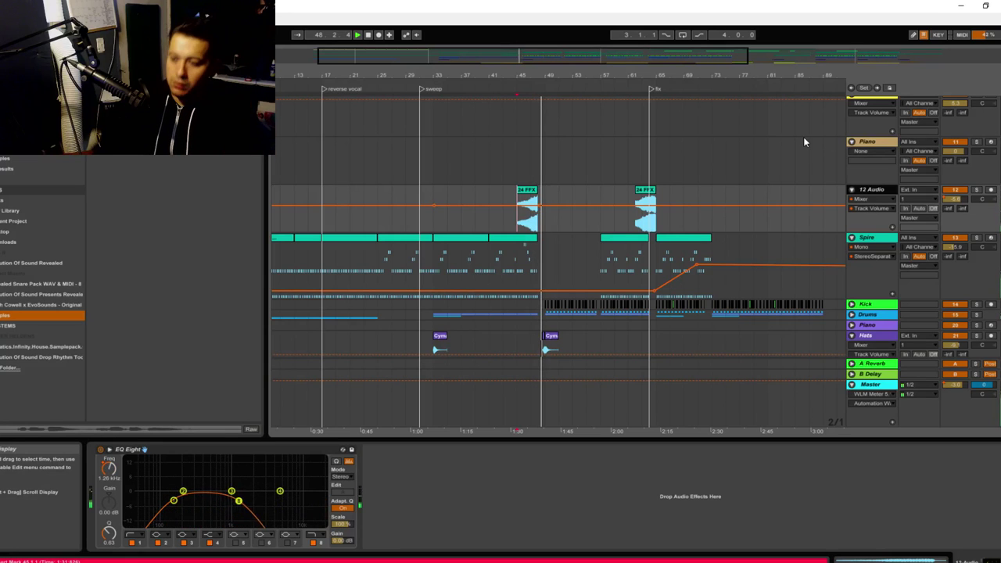
Show the Master track's volume automation around the drop at bar 49
scroll(635, 266, down, 3)
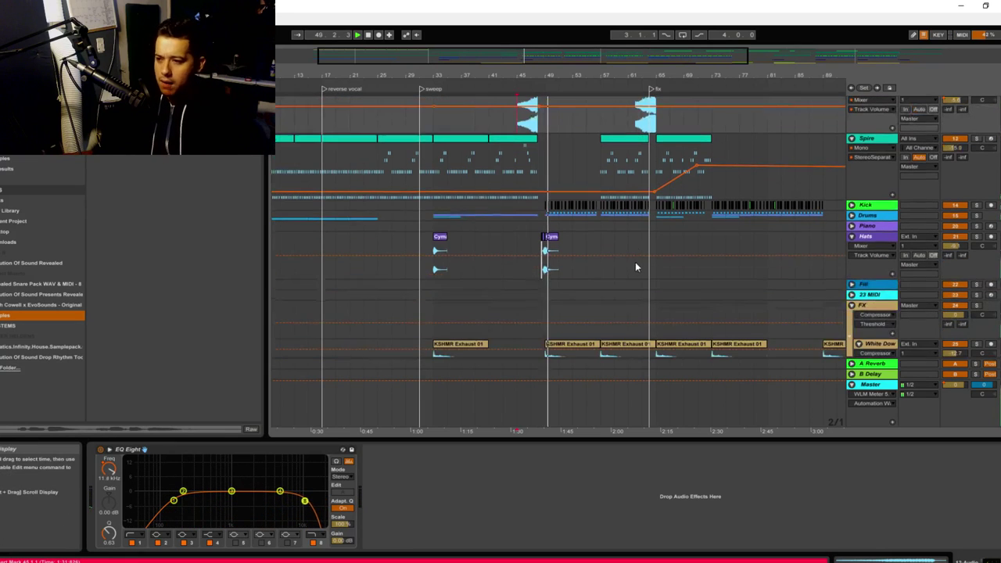
key(Tab)
key(Tab)
click(957, 384)
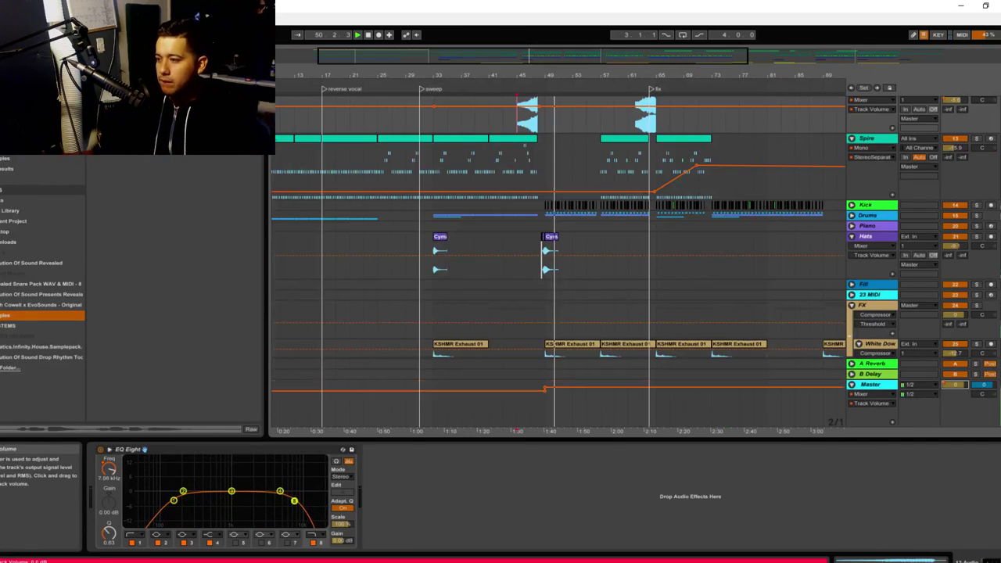
key(Tab)
key(Tab)
Solo the Drop track and play it from bar 49 while viewing its Massive synth and effects chain
drag(584, 78, 616, 99)
scroll(666, 304, up, 7)
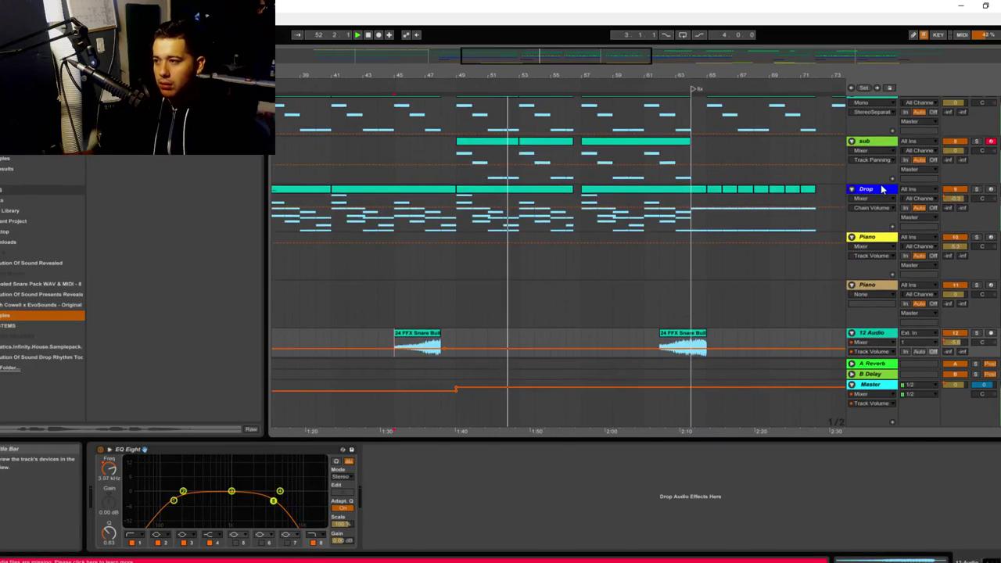
click(882, 189)
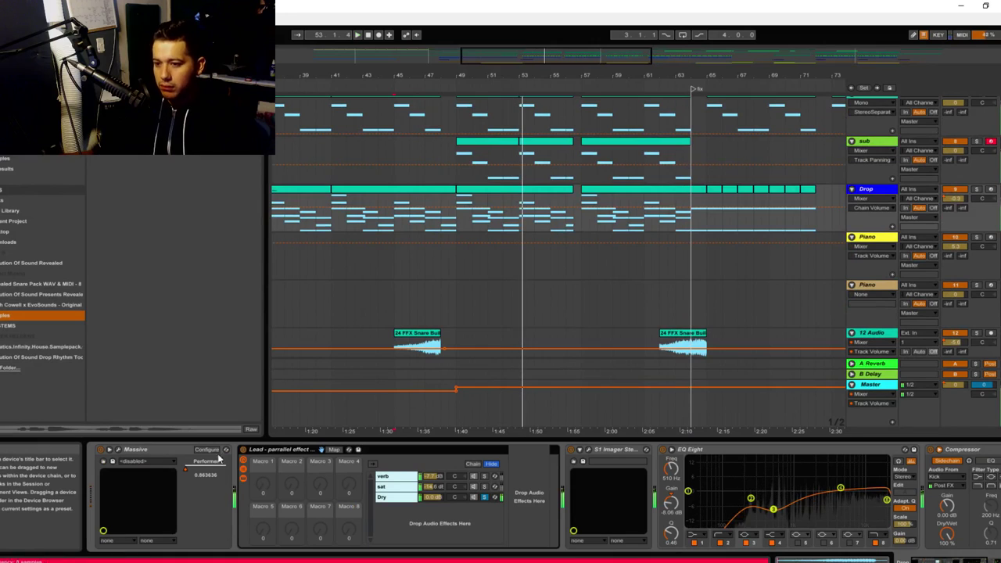
click(978, 189)
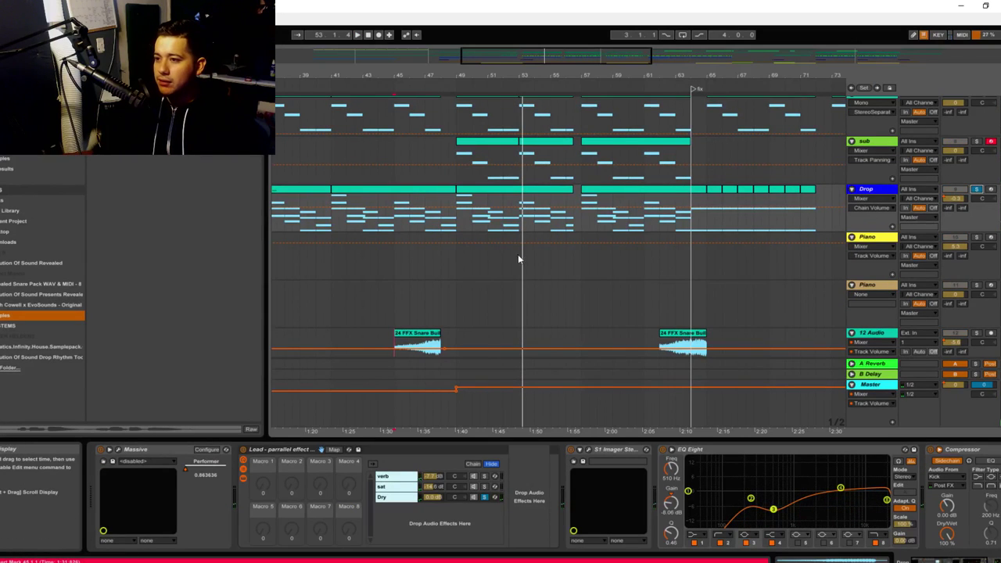
click(462, 223)
key(space)
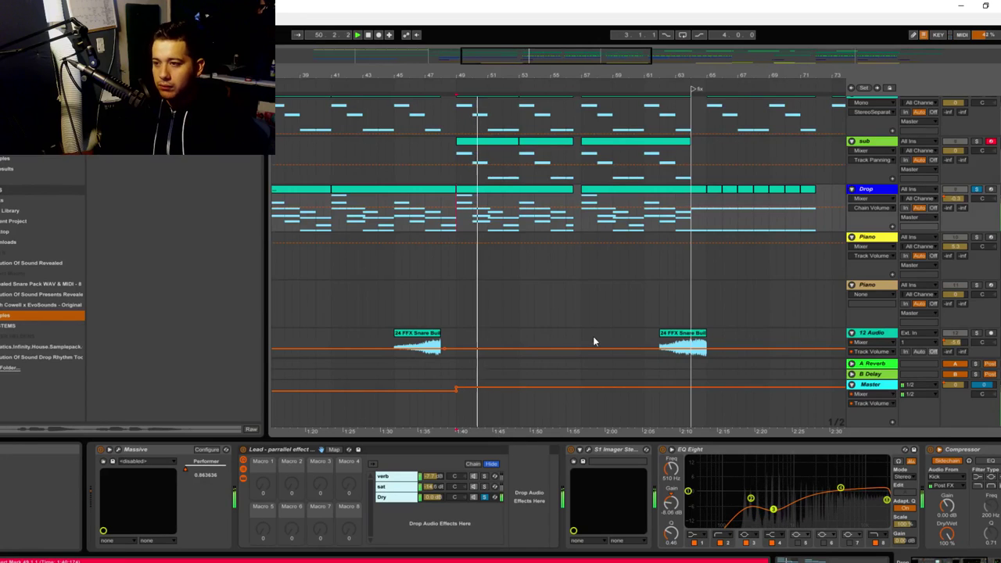
scroll(593, 337, up, 3)
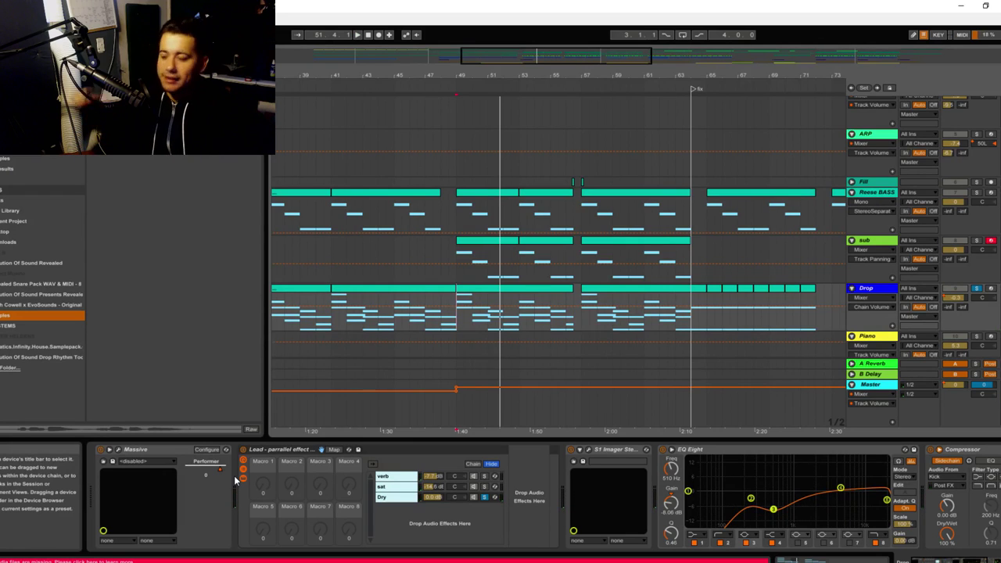
Inspect the Reese BASS, Drop and sub parts that start together at bar 49
click(462, 223)
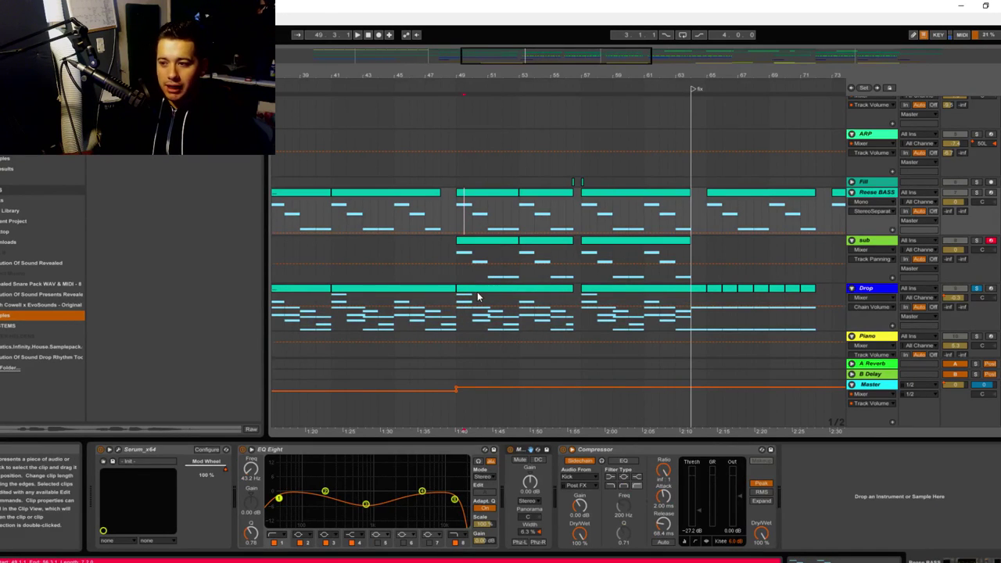
click(501, 291)
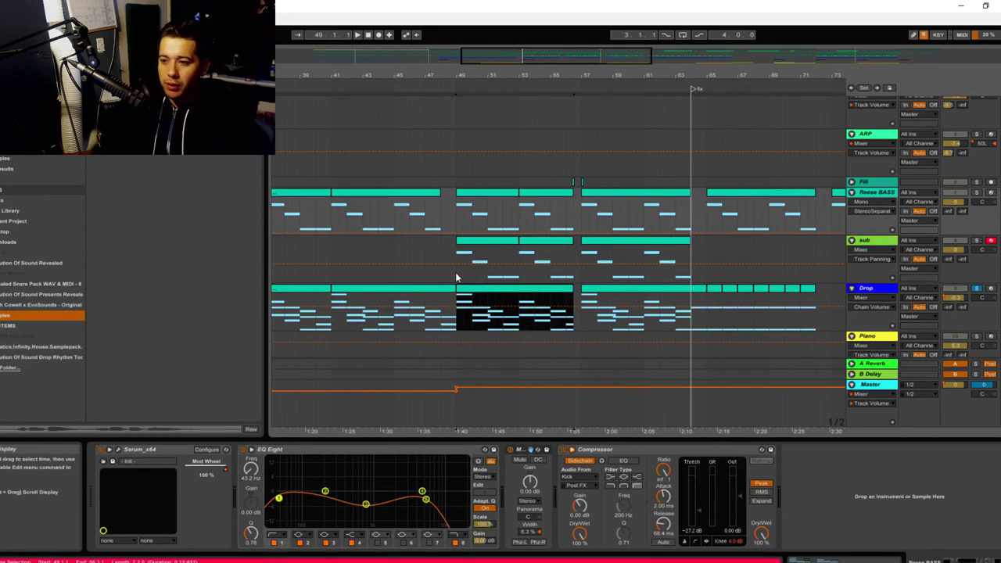
click(456, 273)
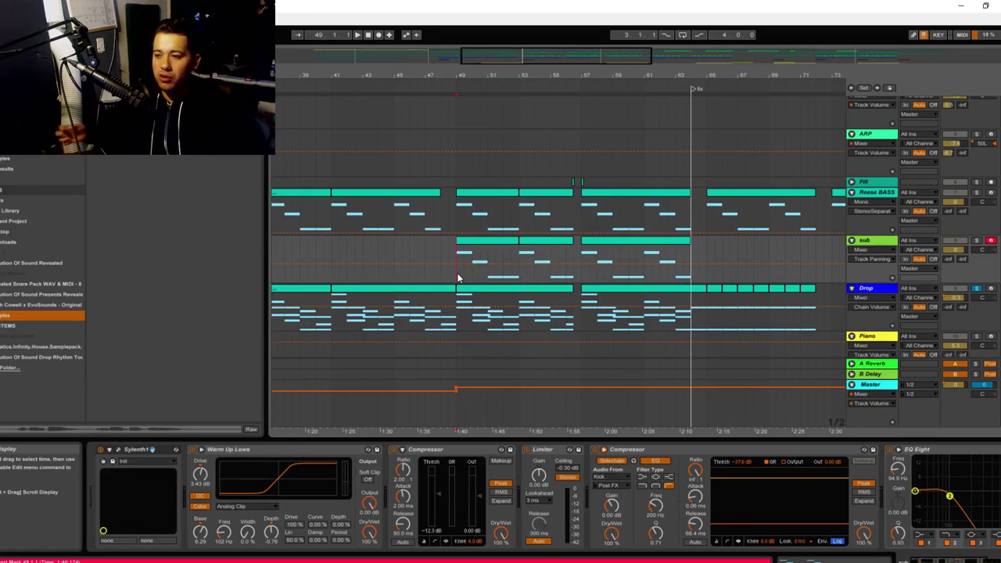
Solo the Reese BASS track, play it briefly from bar 49, and show its device chain
click(463, 232)
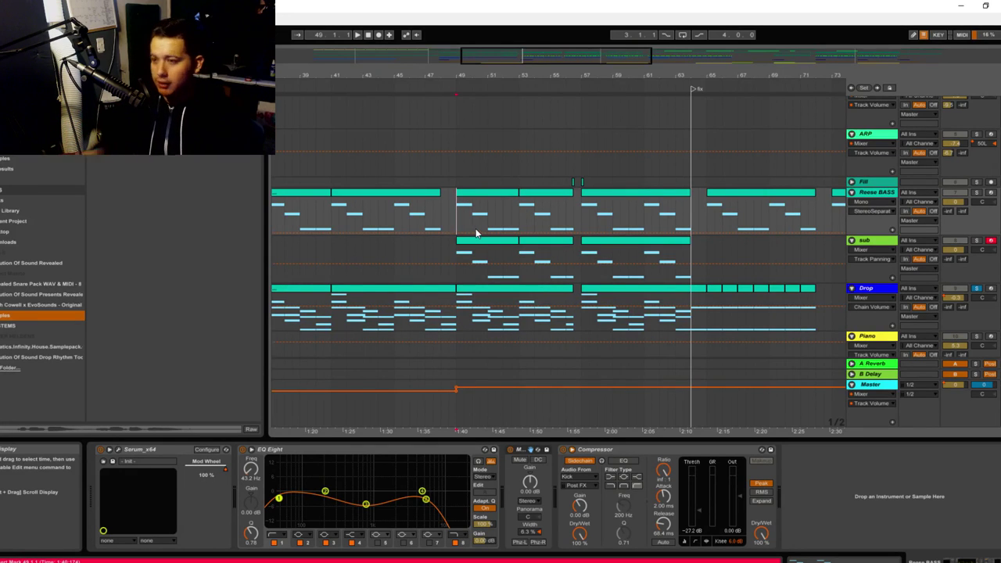
click(974, 243)
key(space)
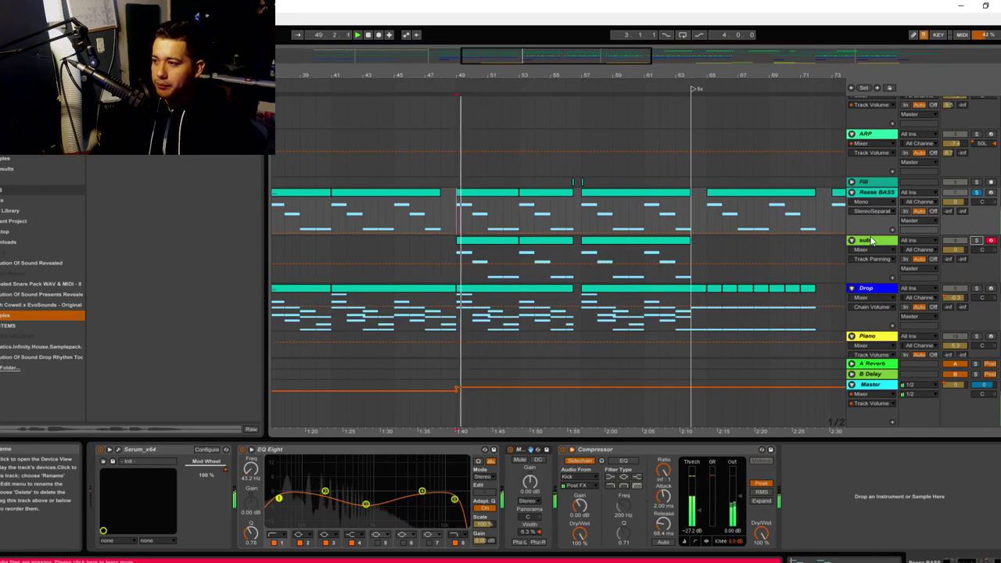
click(872, 241)
key(space)
click(880, 195)
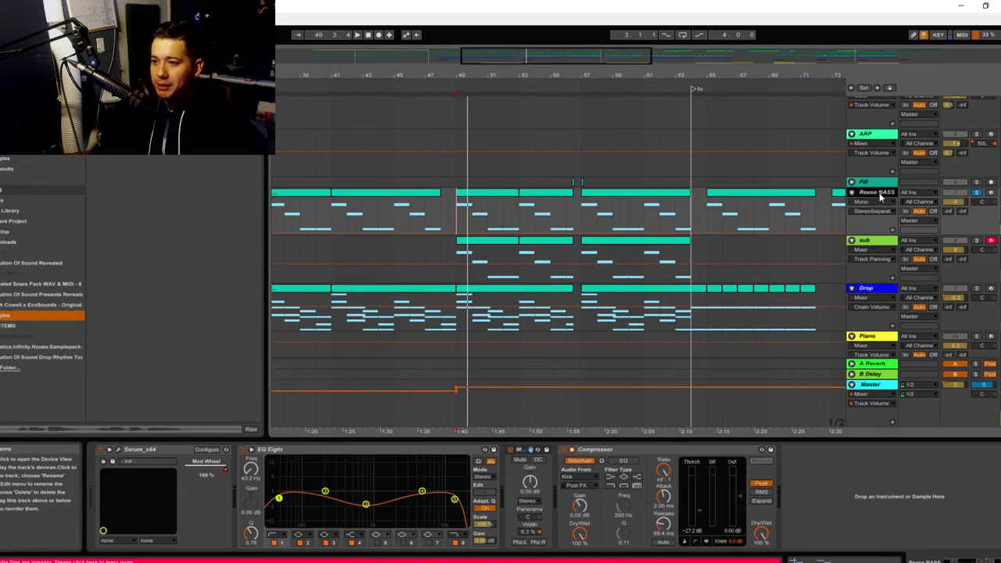
Show the sub track's device chain, solo the track and play it from bar 49
click(877, 251)
click(889, 245)
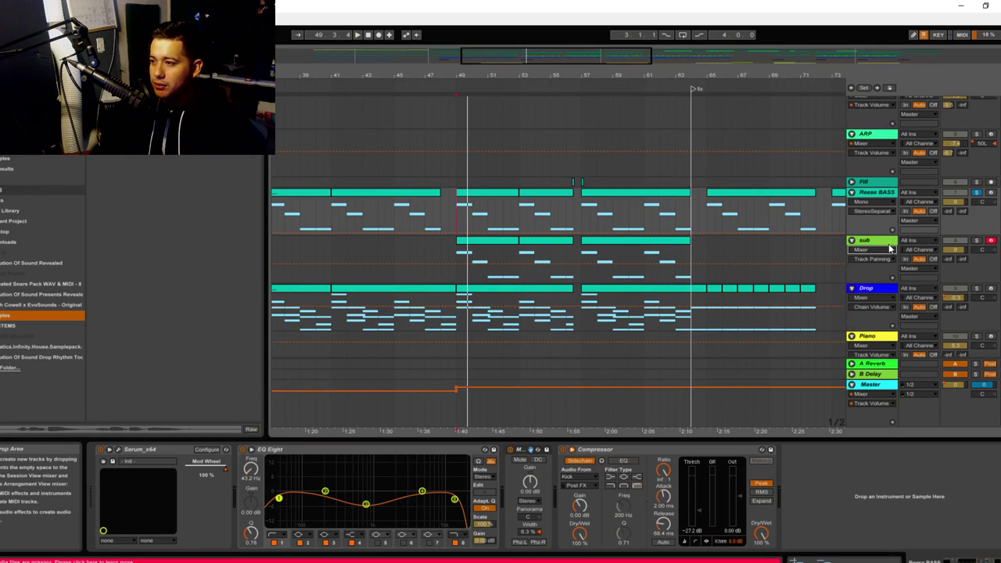
click(880, 244)
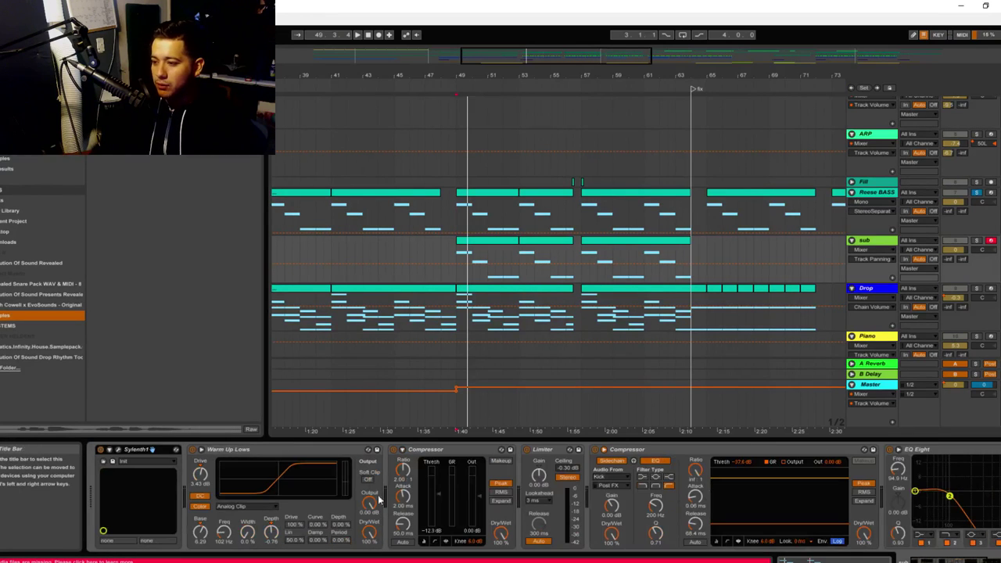
click(460, 280)
key(space)
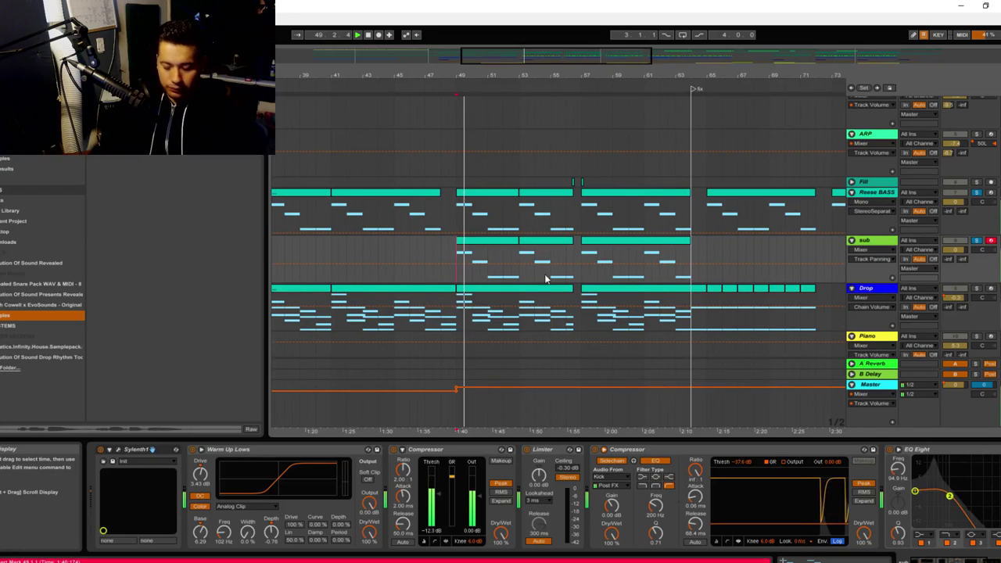
click(978, 242)
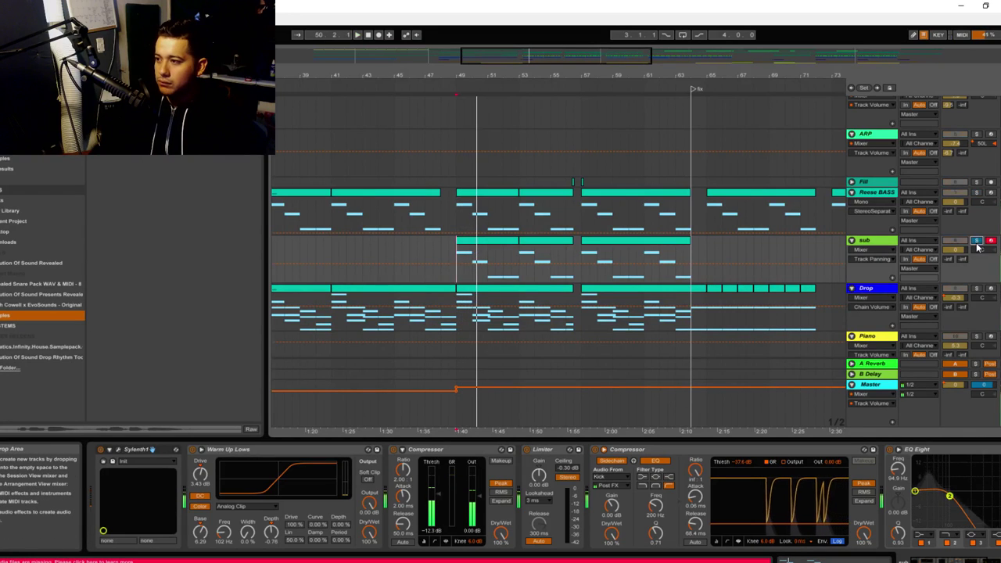
key(space)
key(space)
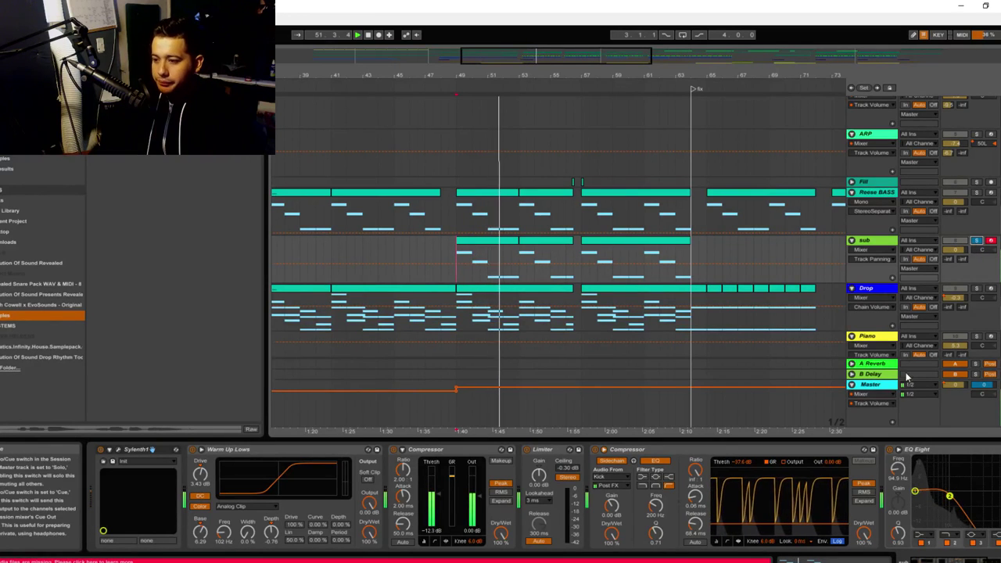
Examine the sub track's Warm Up Lows saturator, Compressor, Limiter, sidechain Compressor and EQ Eight, playing from bar 49 to watch the EQ curve
click(248, 450)
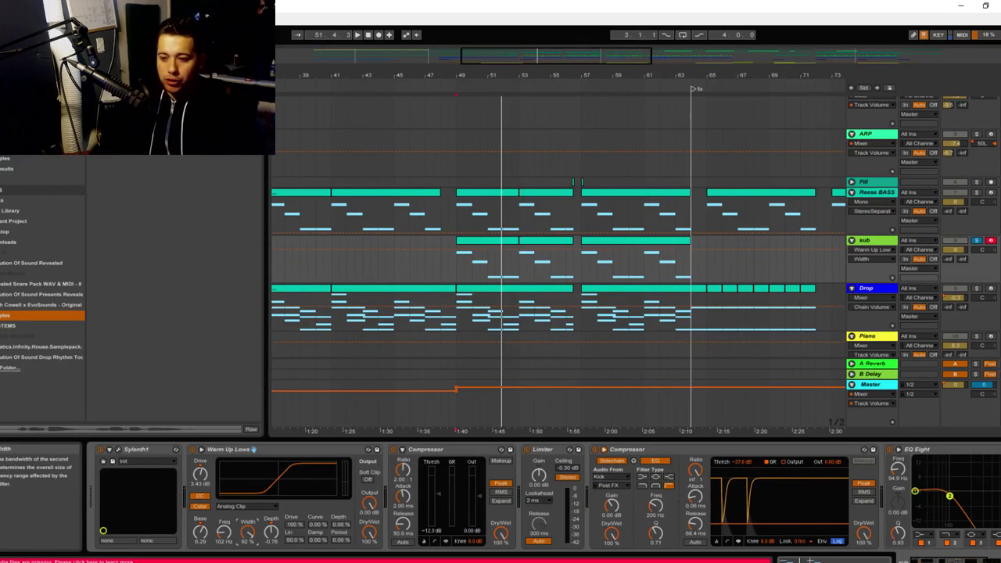
click(247, 532)
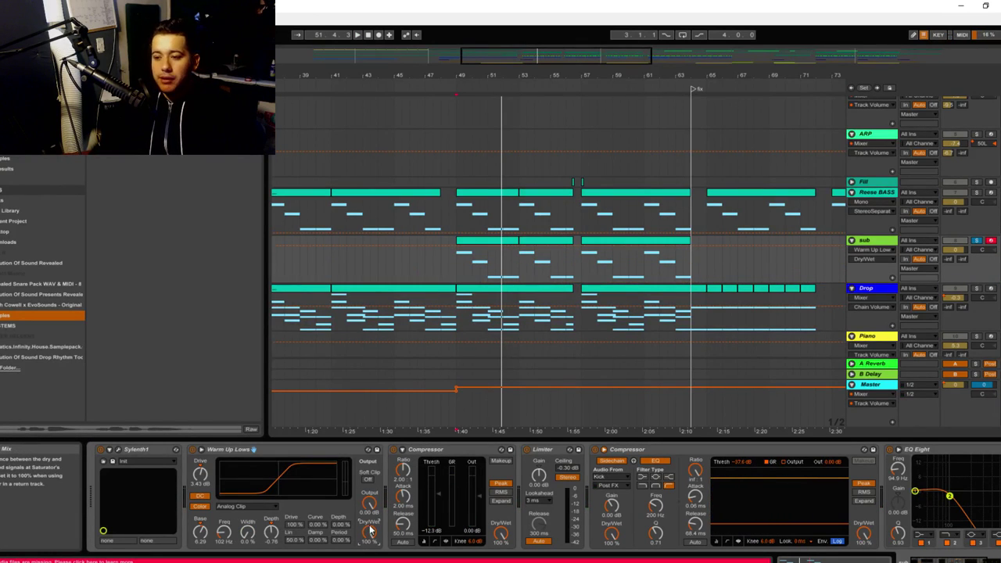
click(428, 452)
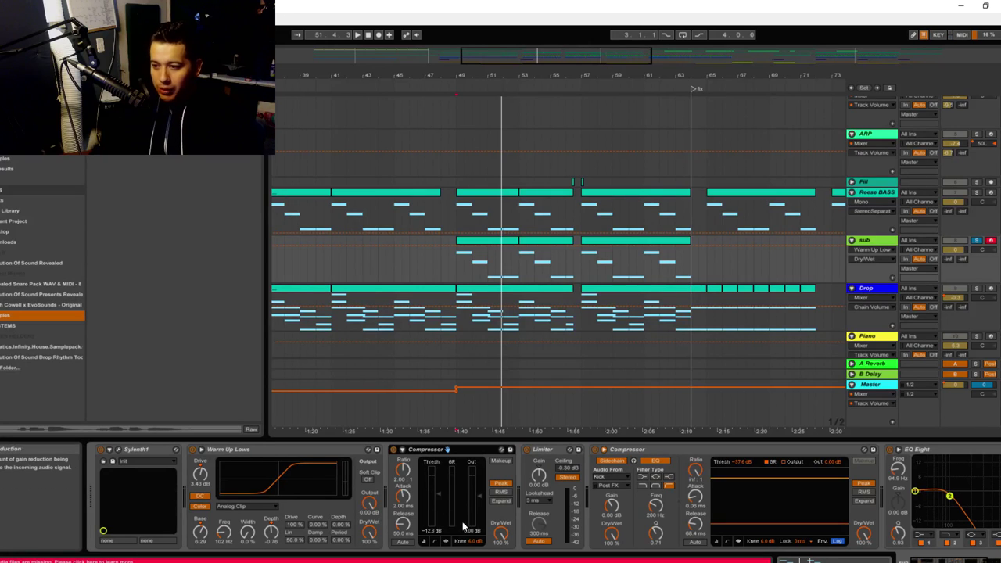
click(558, 451)
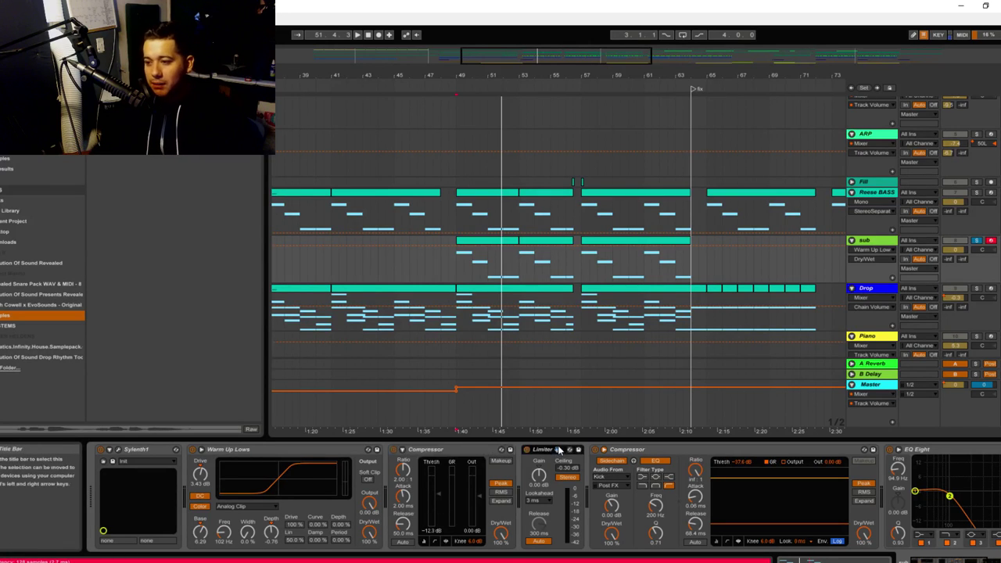
click(661, 463)
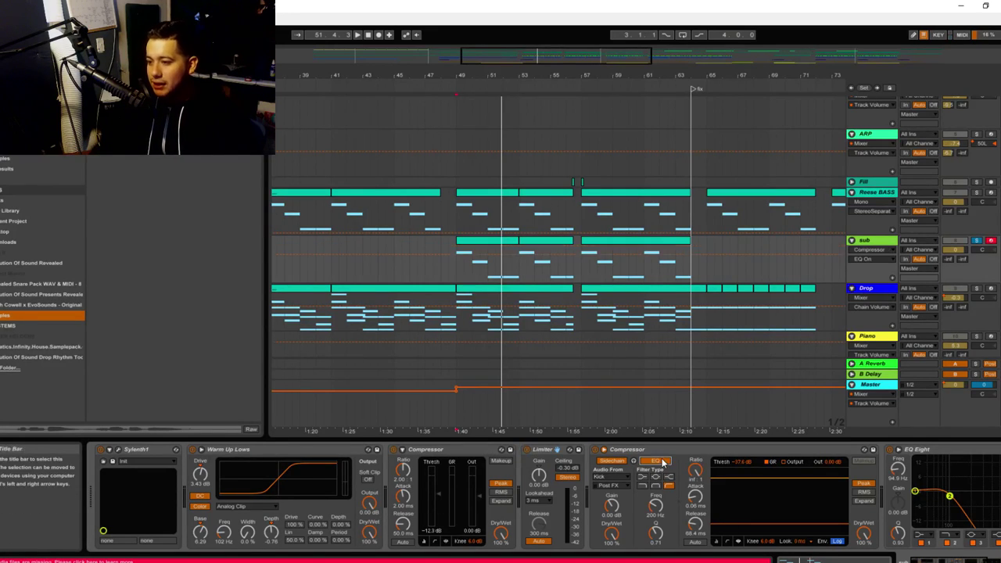
drag(938, 560, 959, 560)
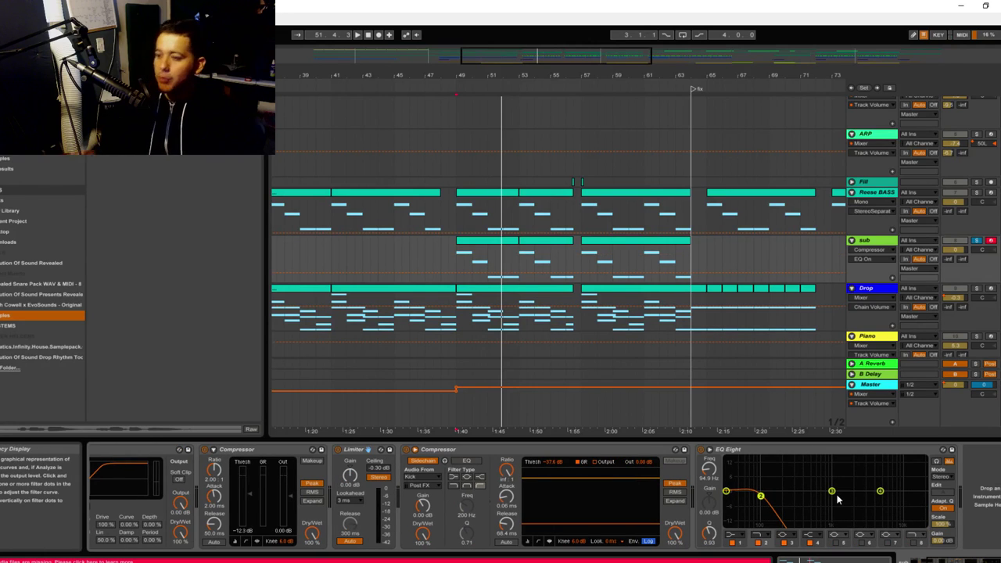
key(space)
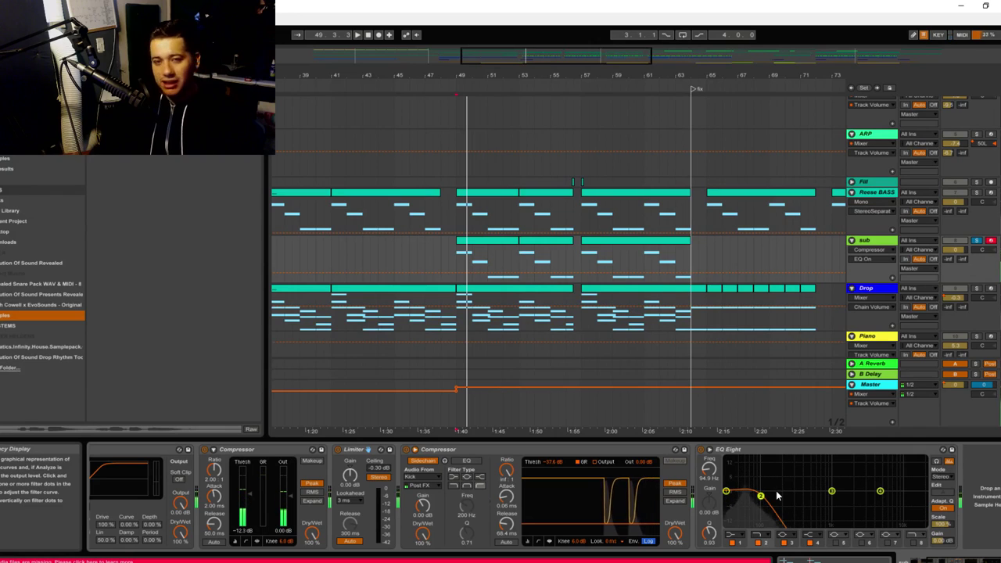
drag(759, 497, 759, 518)
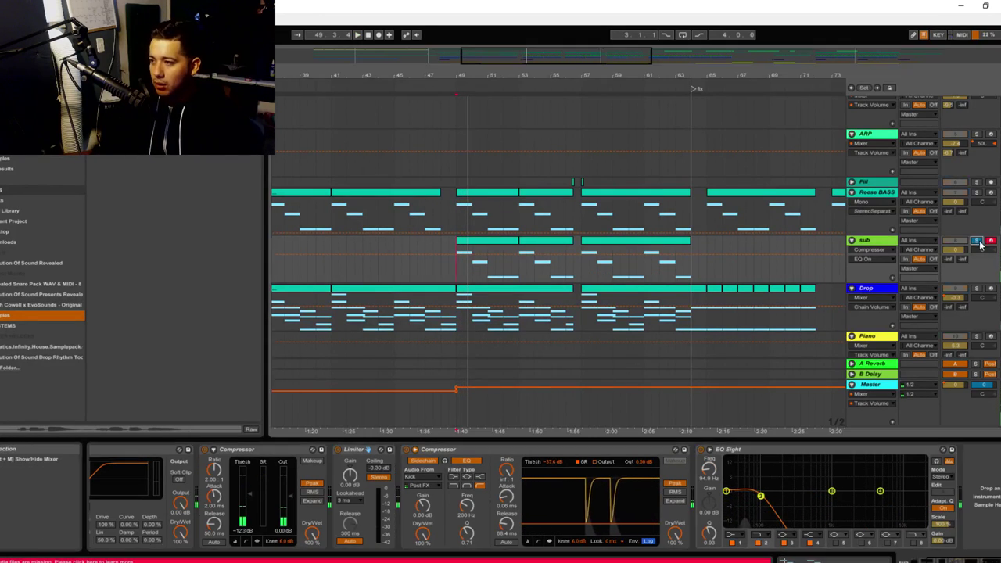
Solo the Drop track, show its parallel effects rack, and play from bar 49 with only the Dry chain soloed
scroll(973, 236, down, 2)
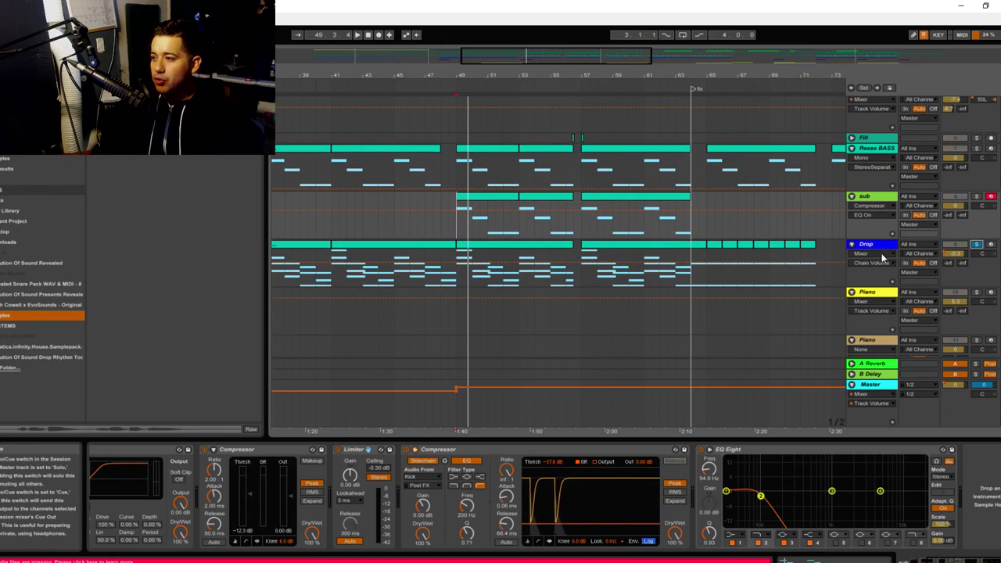
click(876, 250)
drag(816, 561, 837, 561)
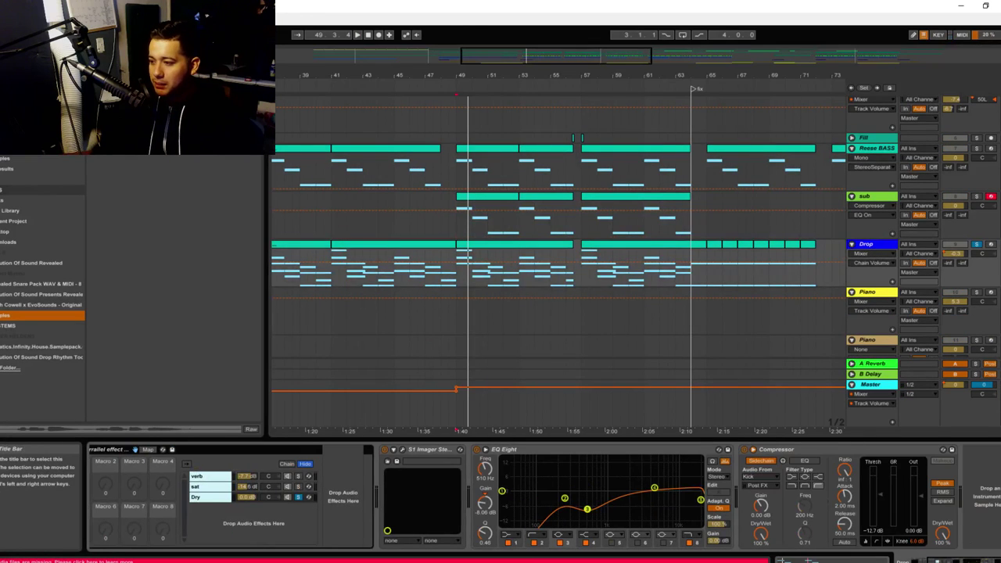
key(space)
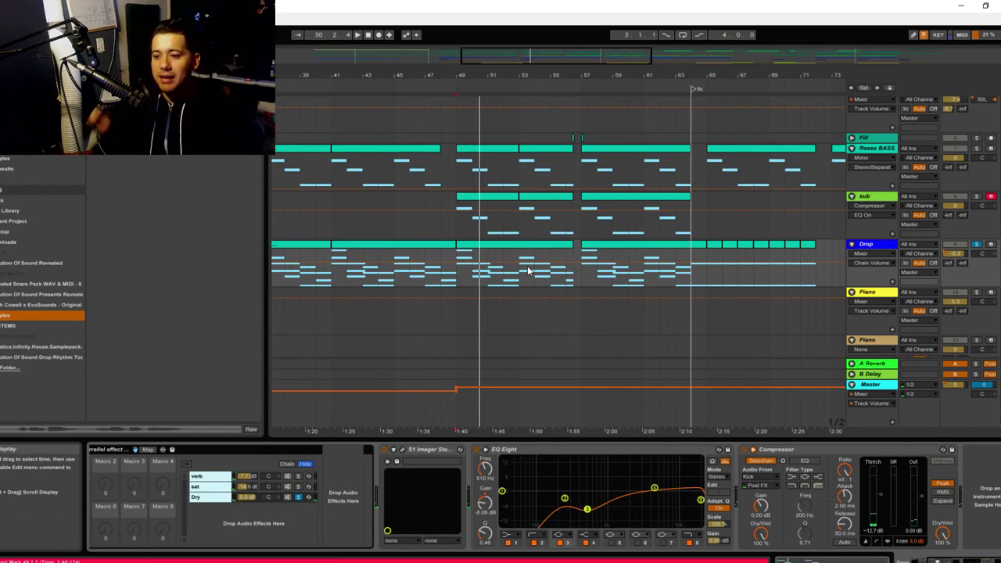
Unsolo the Dry chain in the Drop track's parallel effects rack and play the verb, sat and Dry chains together from bar 49
click(298, 498)
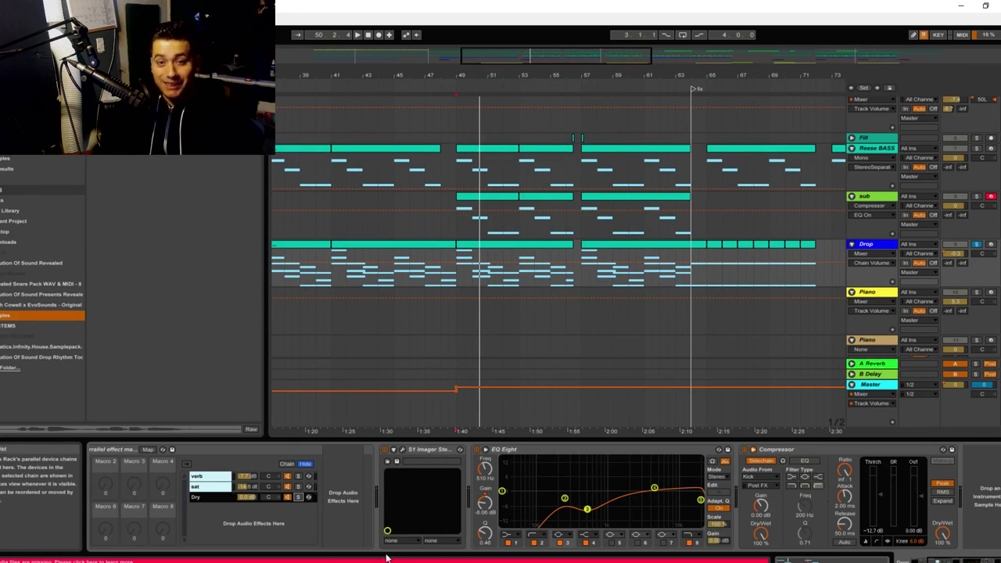
key(space)
click(977, 245)
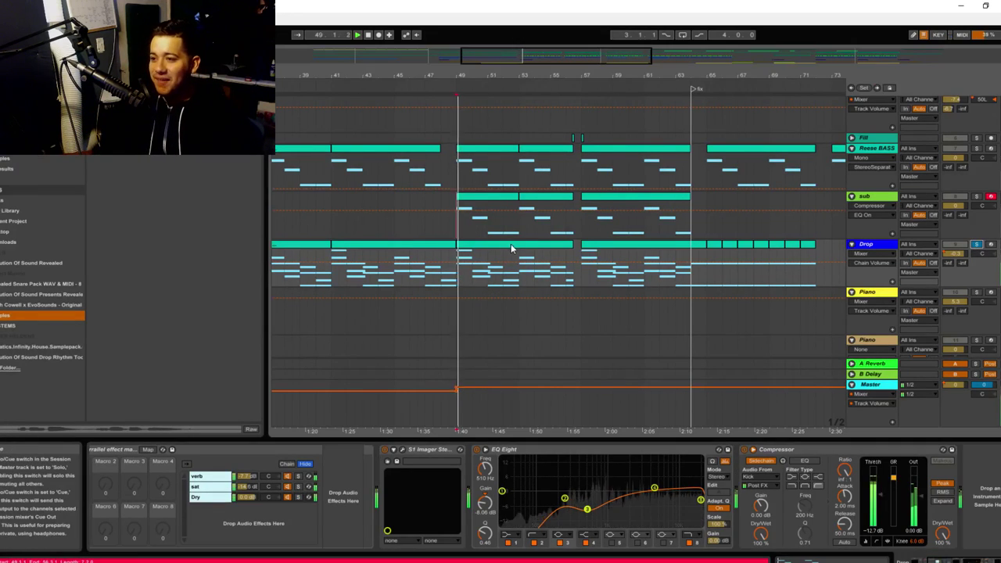
Unfold the Kick track, zoom in on the start of the drop and play the kick soloed from bar 49
scroll(634, 240, up, 3)
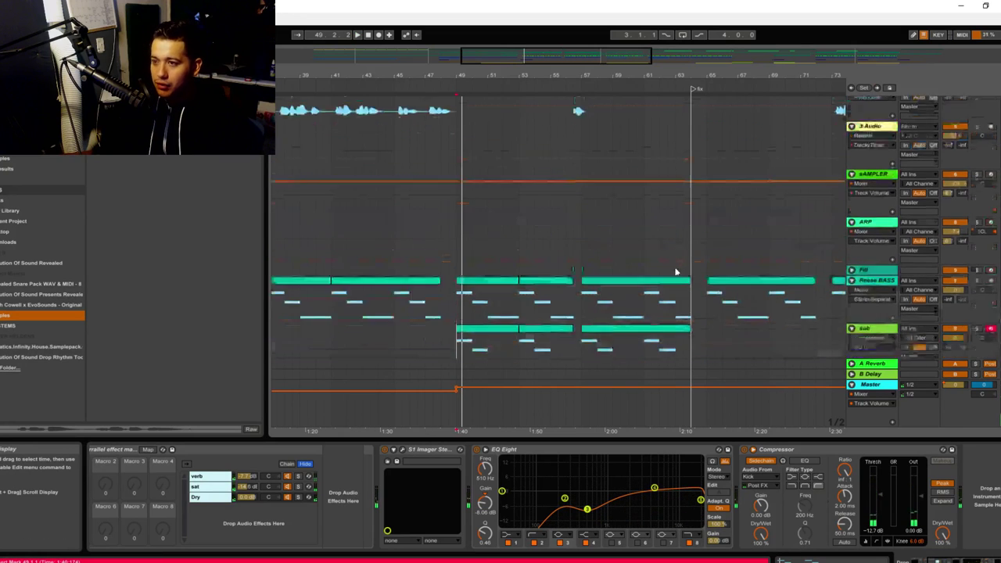
scroll(709, 293, down, 6)
scroll(659, 274, down, 6)
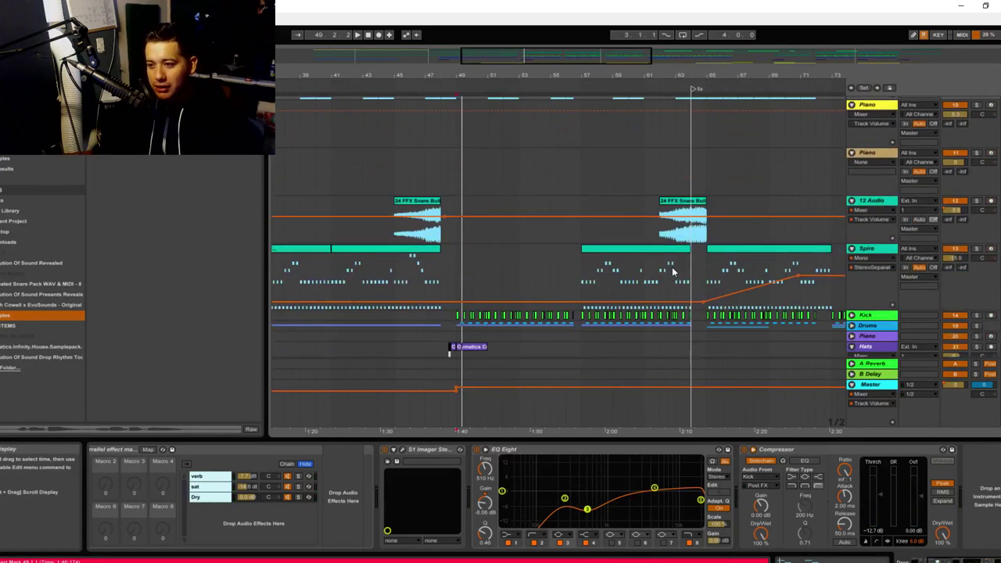
click(853, 172)
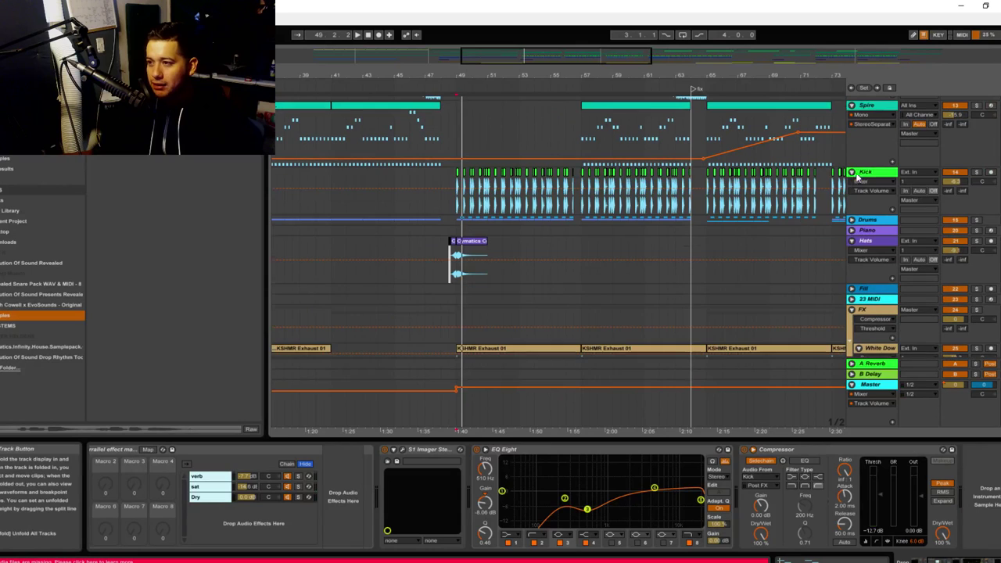
click(865, 172)
drag(526, 56, 526, 152)
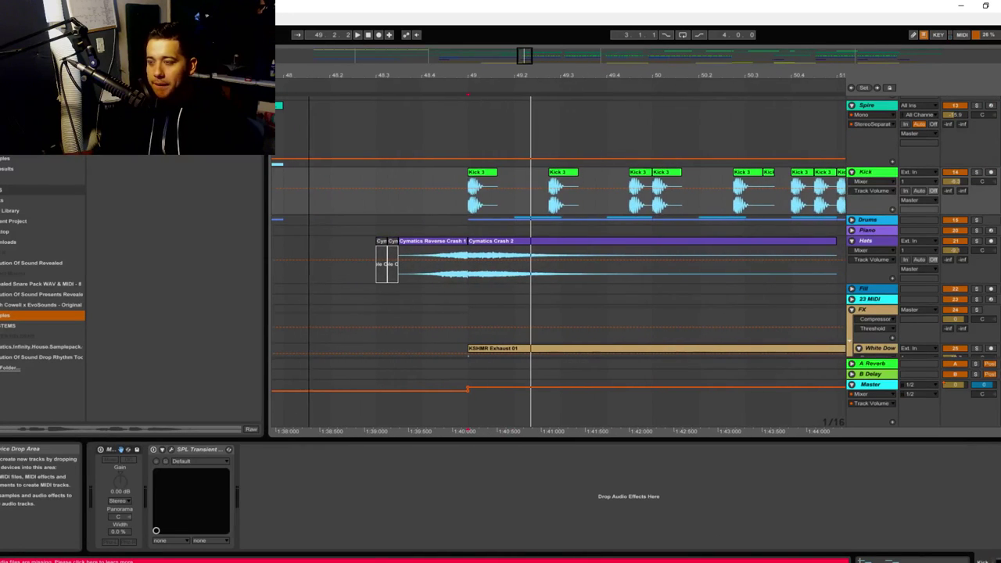
click(466, 205)
key(space)
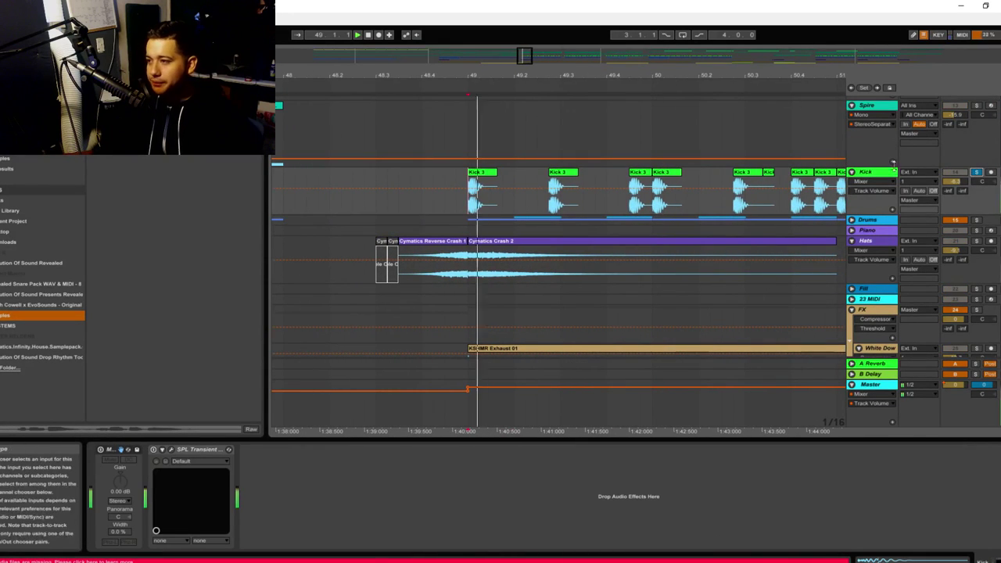
Switch on the Kick track's Mono utility device and remove the SPL Transient plugin from its chain
click(100, 451)
click(155, 456)
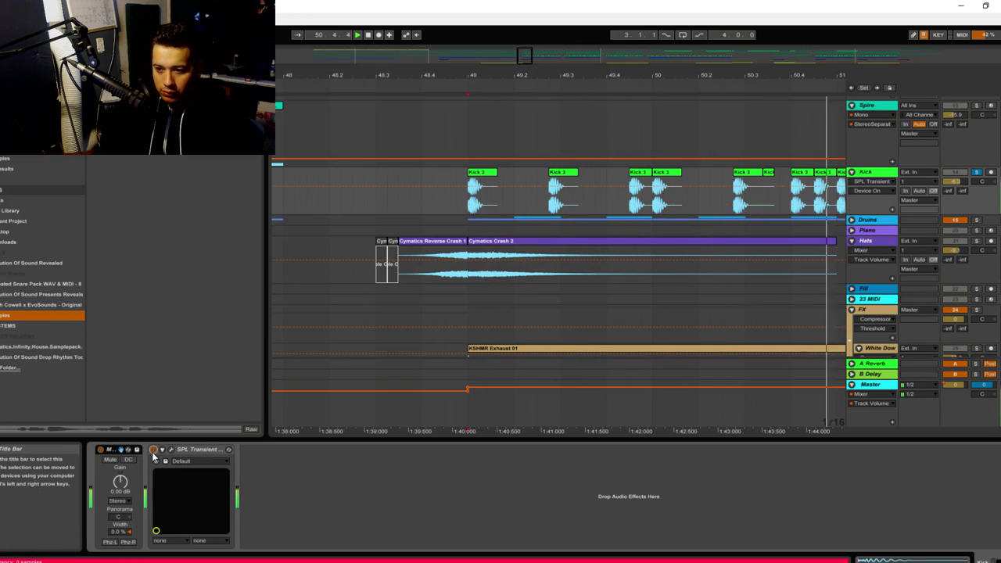
click(196, 449)
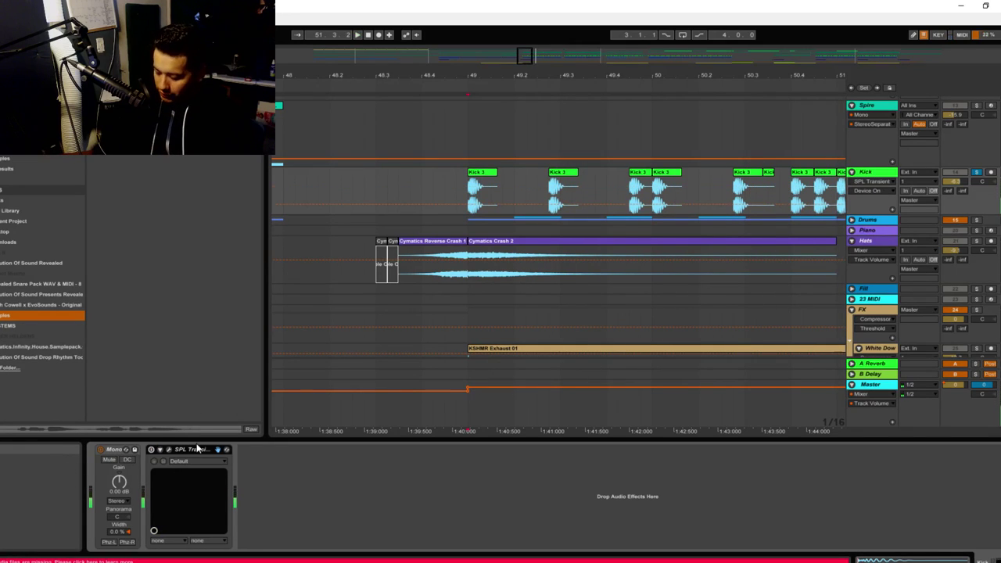
key(Delete)
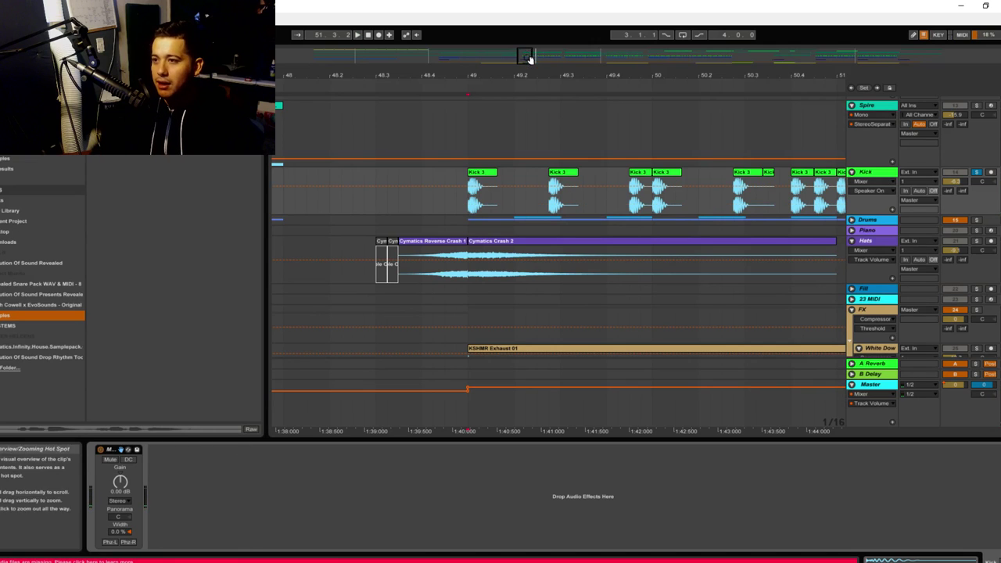
Unfold the Drums group, solo it together with the Kick and play the start of the drop
drag(530, 60, 528, 70)
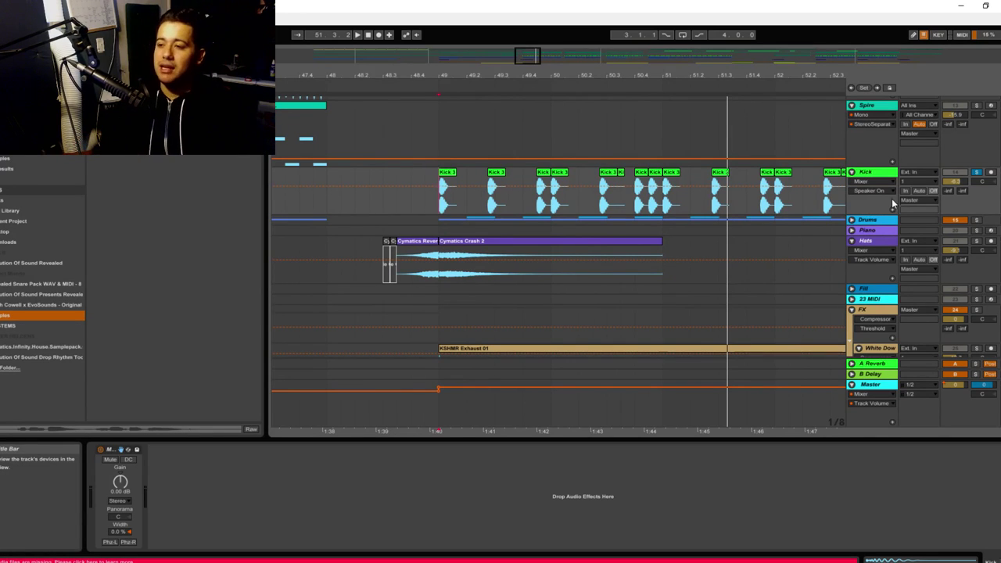
click(852, 220)
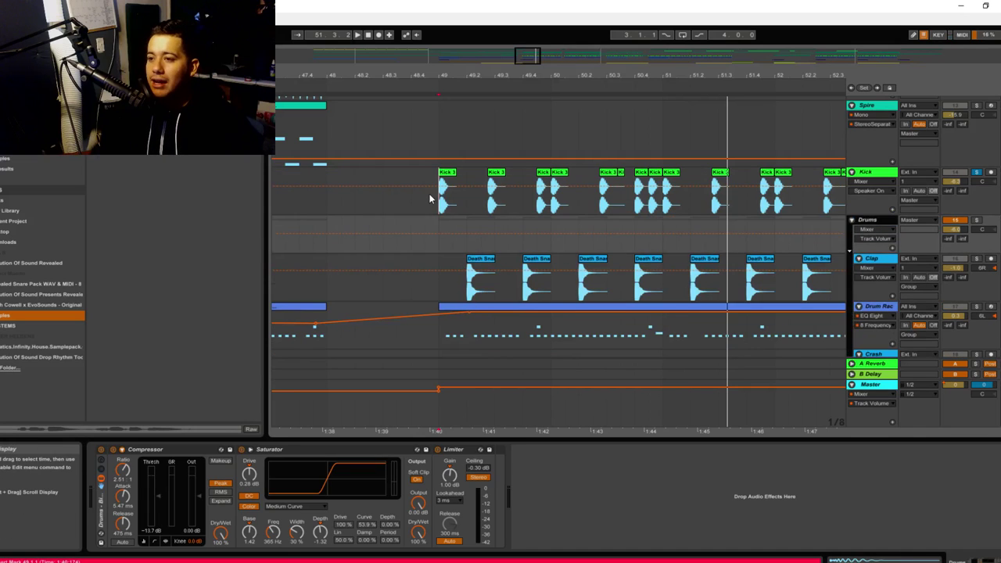
key(space)
click(873, 221)
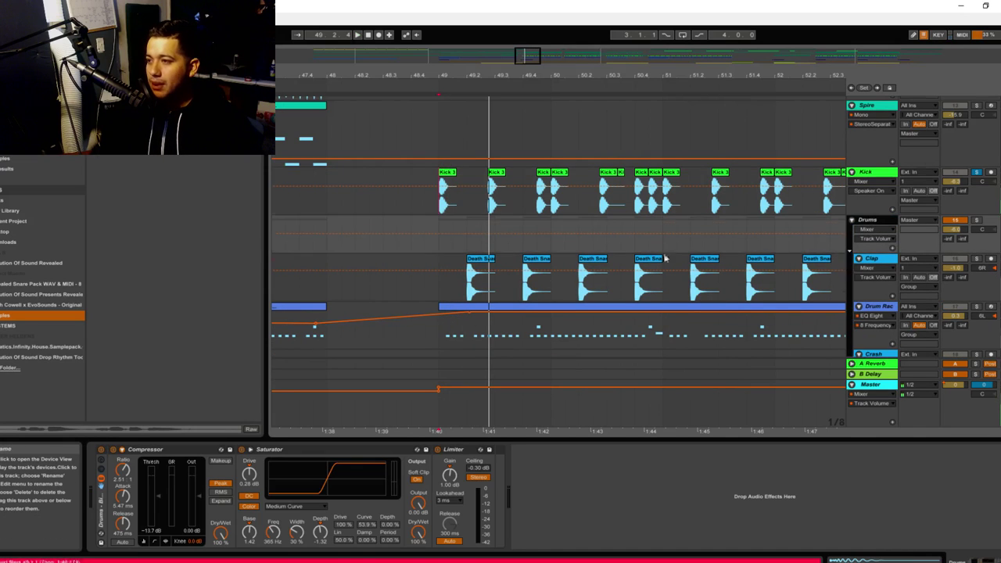
scroll(696, 244, down, 1)
click(983, 209)
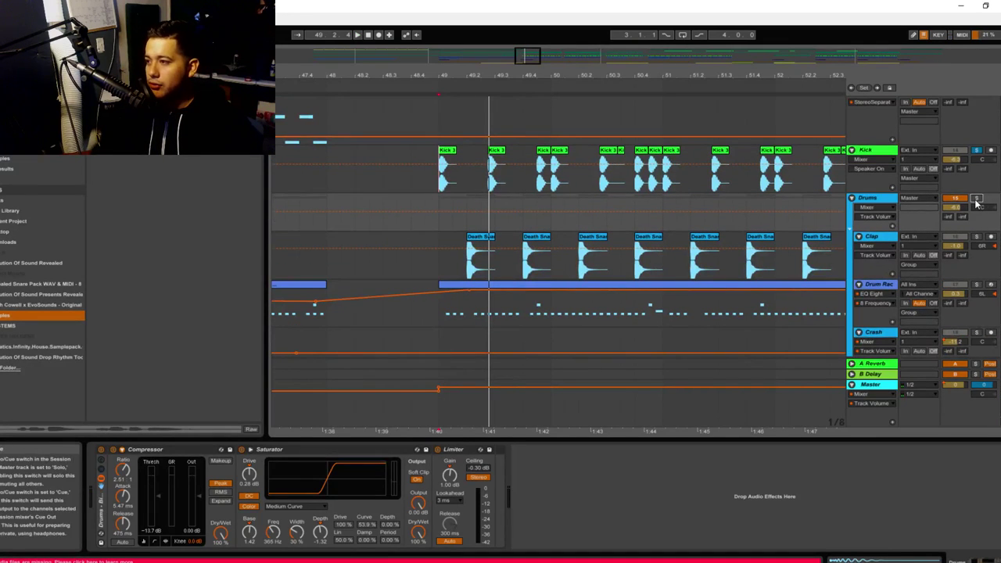
key(space)
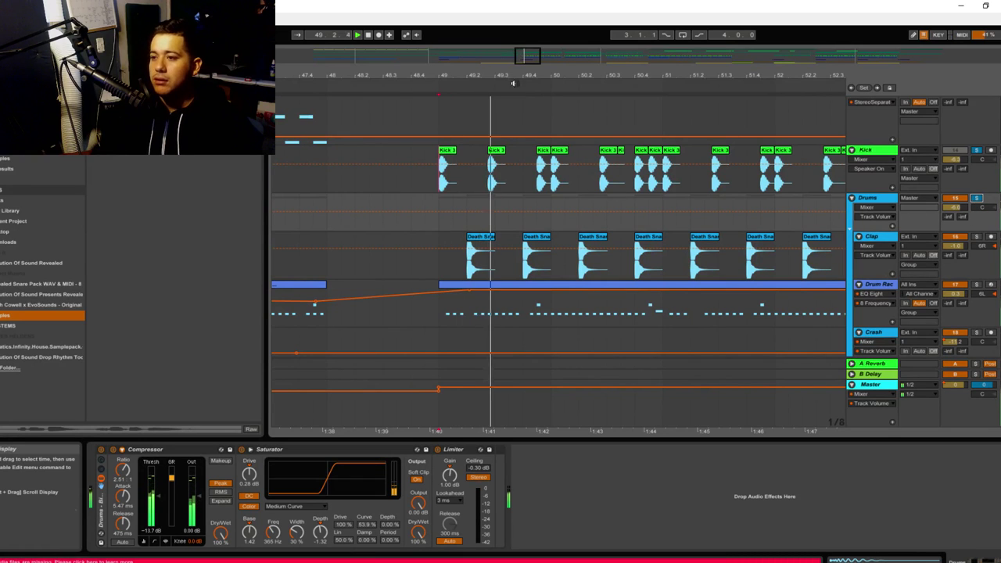
drag(352, 76, 352, 82)
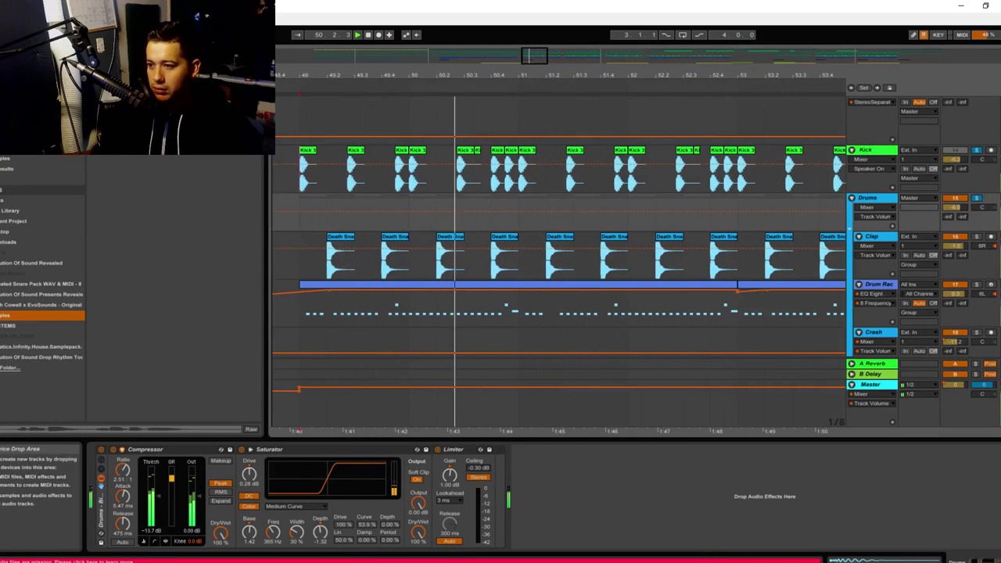
key(space)
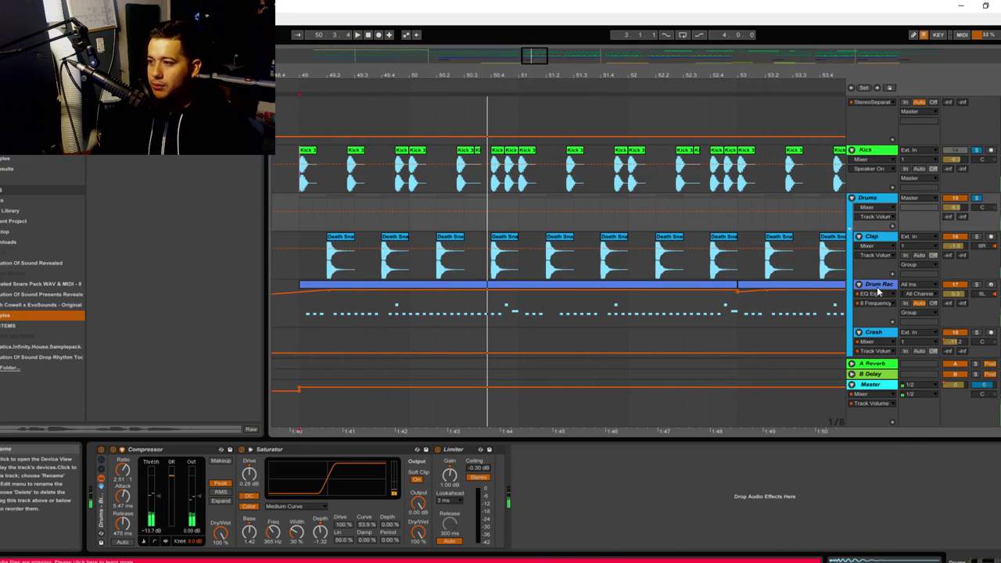
Show the Clap track's device chain and select its first clip in the drop
click(878, 285)
click(872, 238)
click(347, 237)
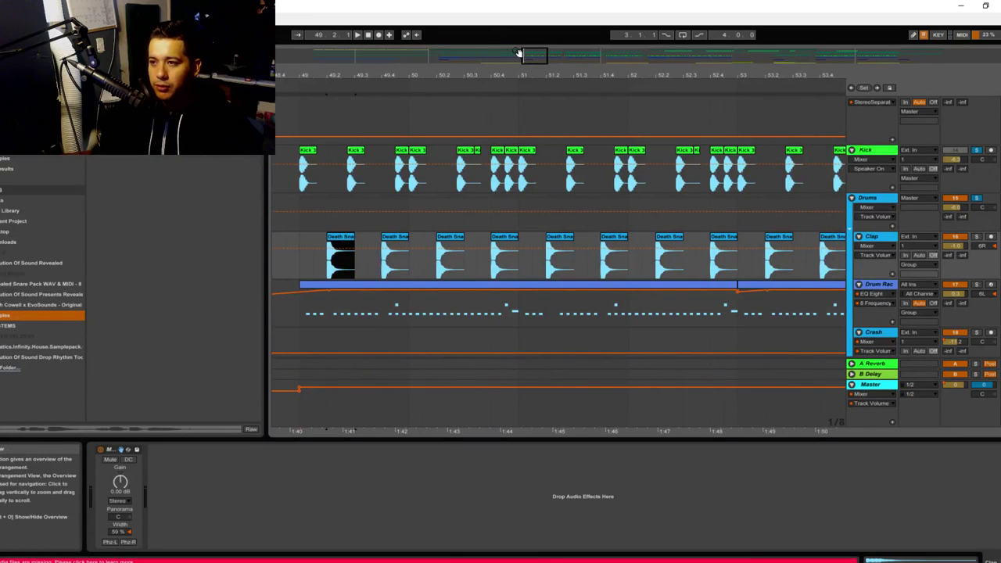
mouse_move(519, 52)
mouse_down()
mouse_move(520, 86)
mouse_move(532, 35)
mouse_move(535, 60)
mouse_up()
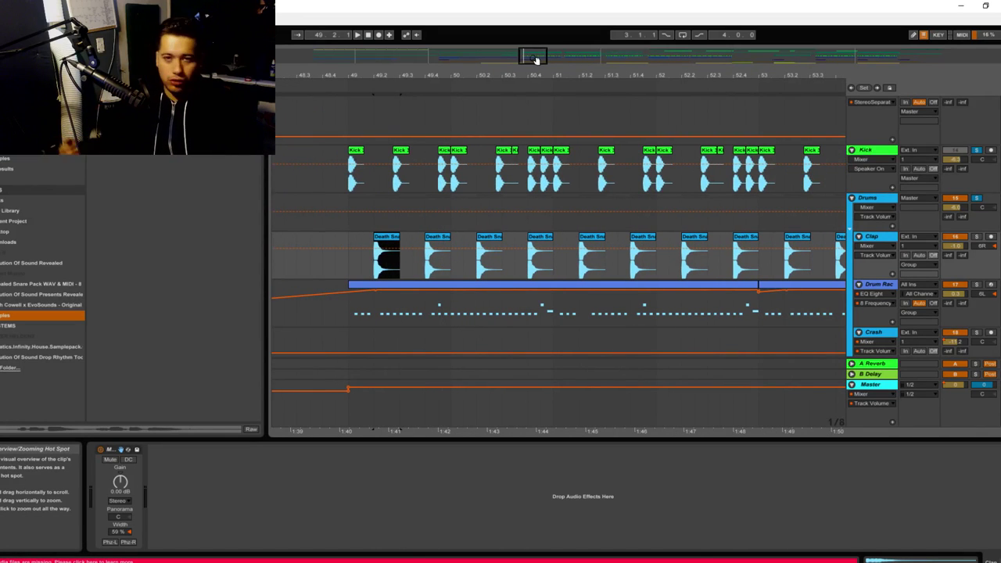
Open the Drum Rack track's devices and audition the Perc 23, Perc 12, Perc 4 and Perc 7 samples
scroll(557, 196, down, 5)
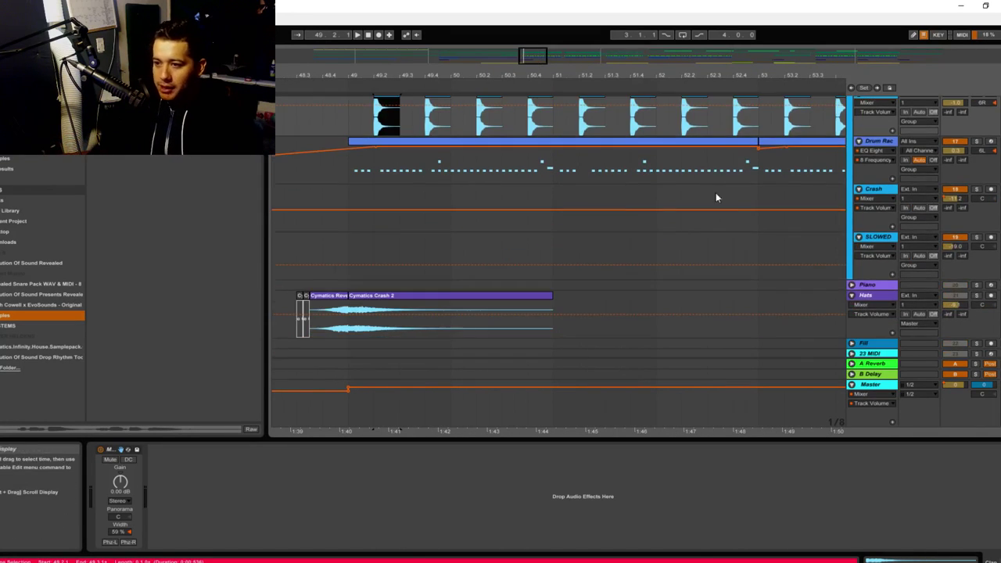
click(879, 171)
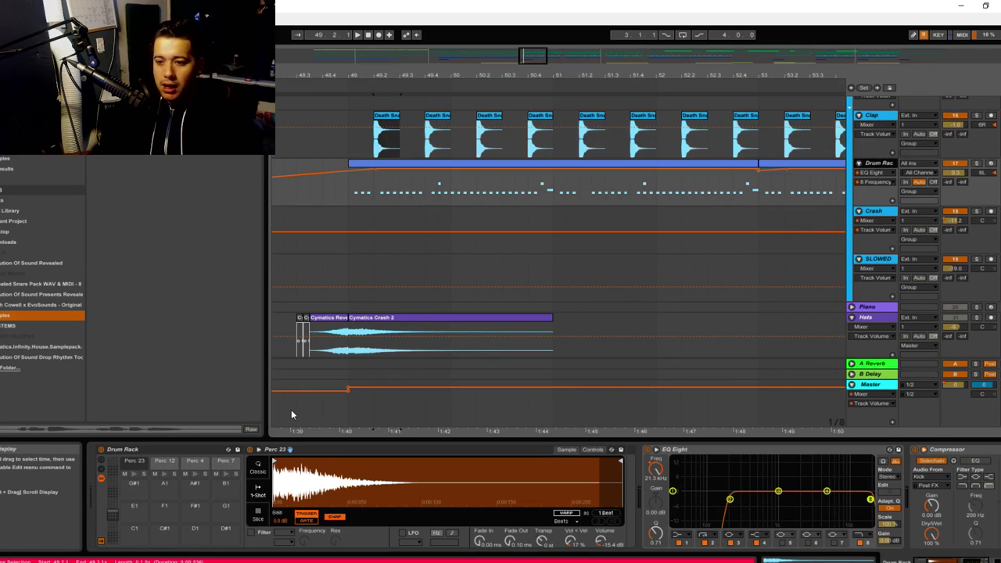
click(134, 475)
click(164, 475)
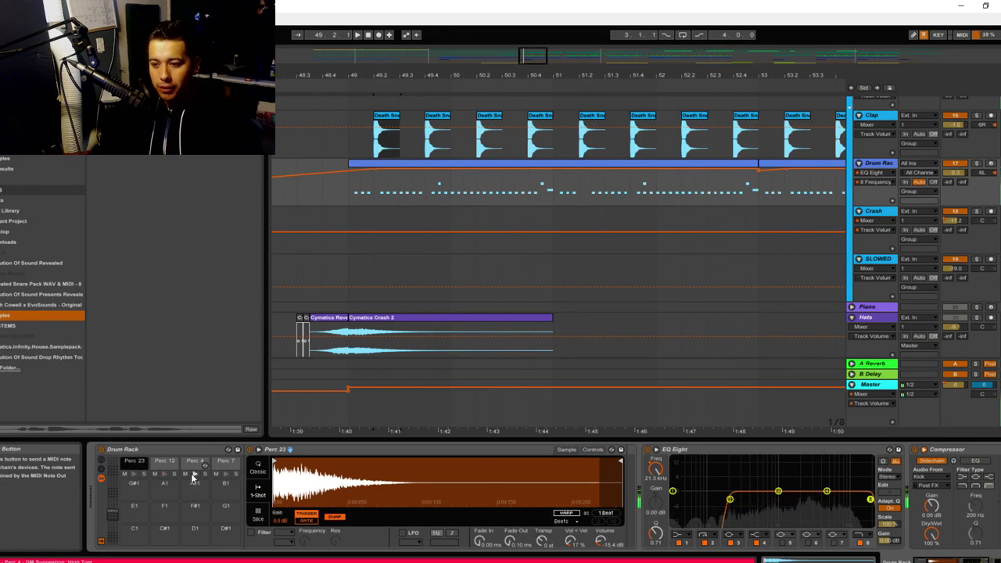
click(194, 475)
click(225, 475)
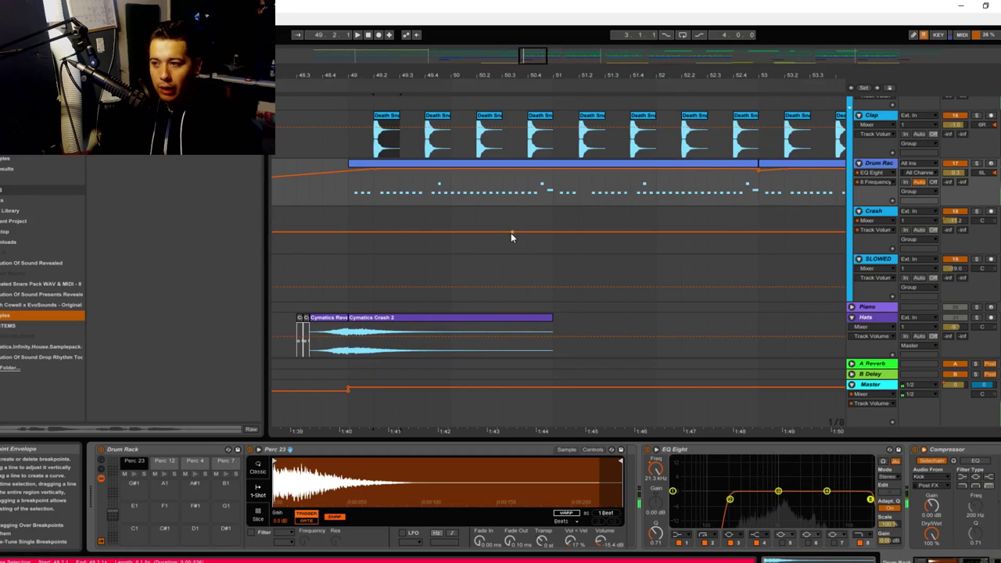
Select the Drum Rack clip at bar 49, audition Perc 7 again and check the mixer in Session View
click(602, 167)
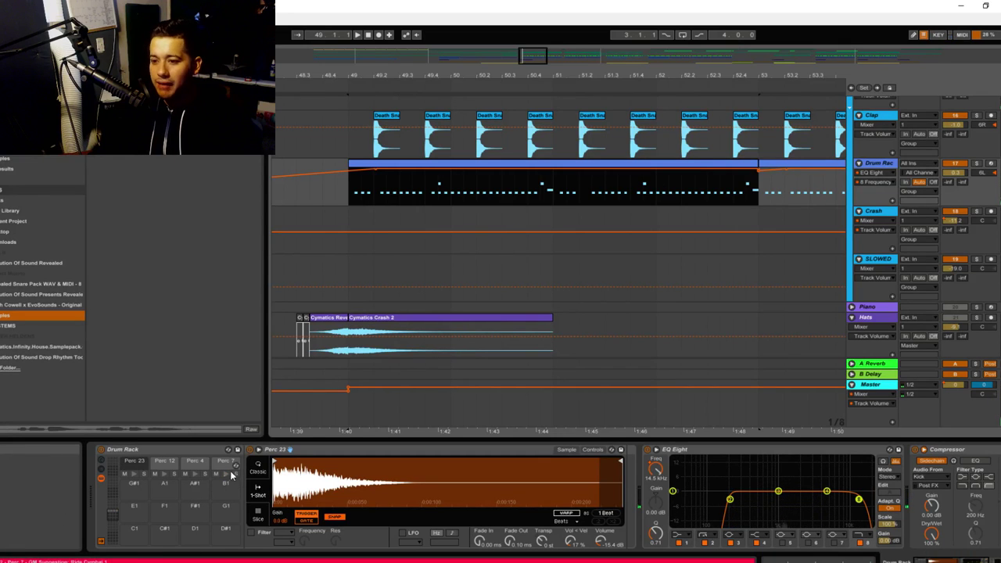
click(226, 474)
key(Tab)
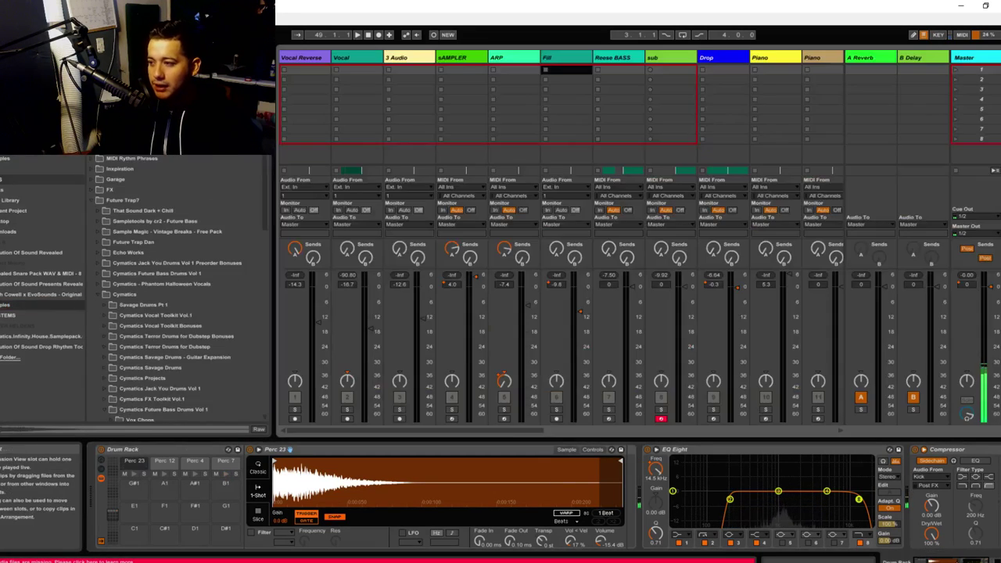
key(Tab)
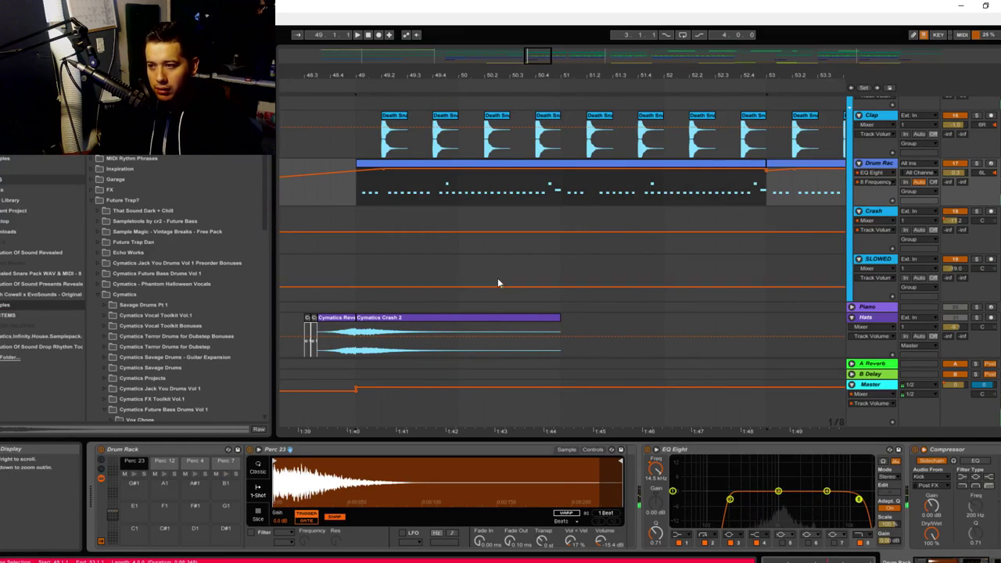
key(Tab)
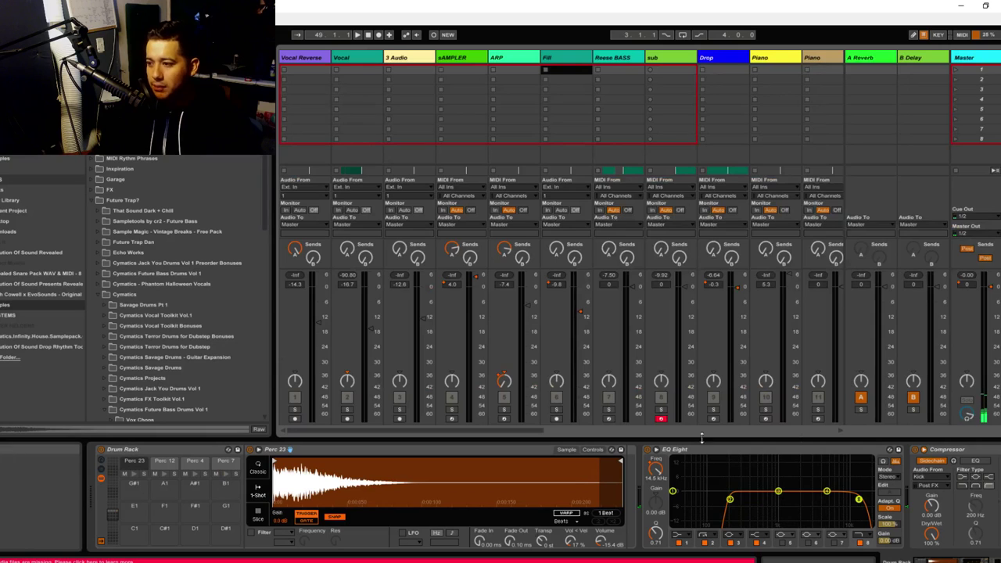
key(Tab)
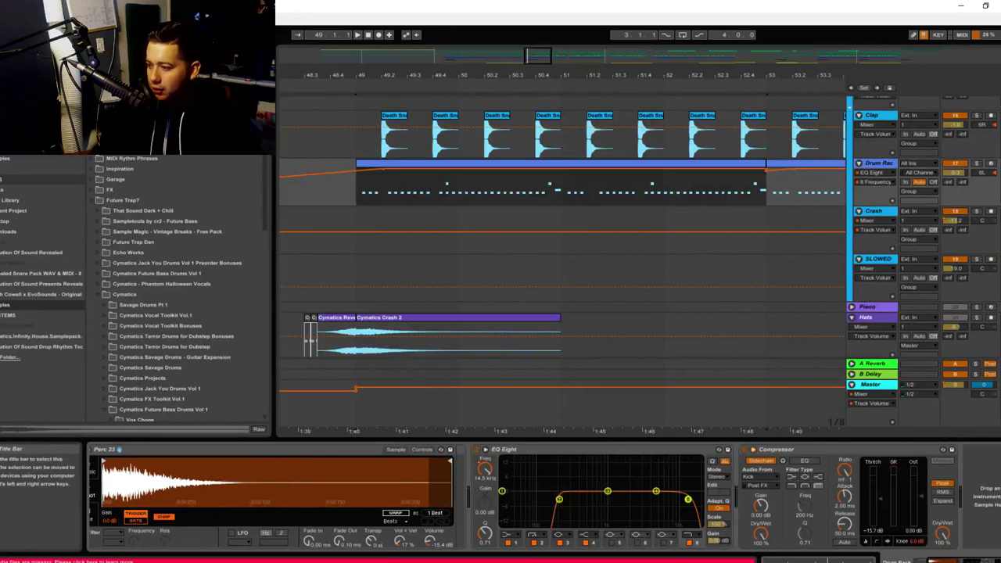
Play the soloed drums from bar 49 and audition the Perc 12 sample
scroll(571, 295, up, 2)
key(space)
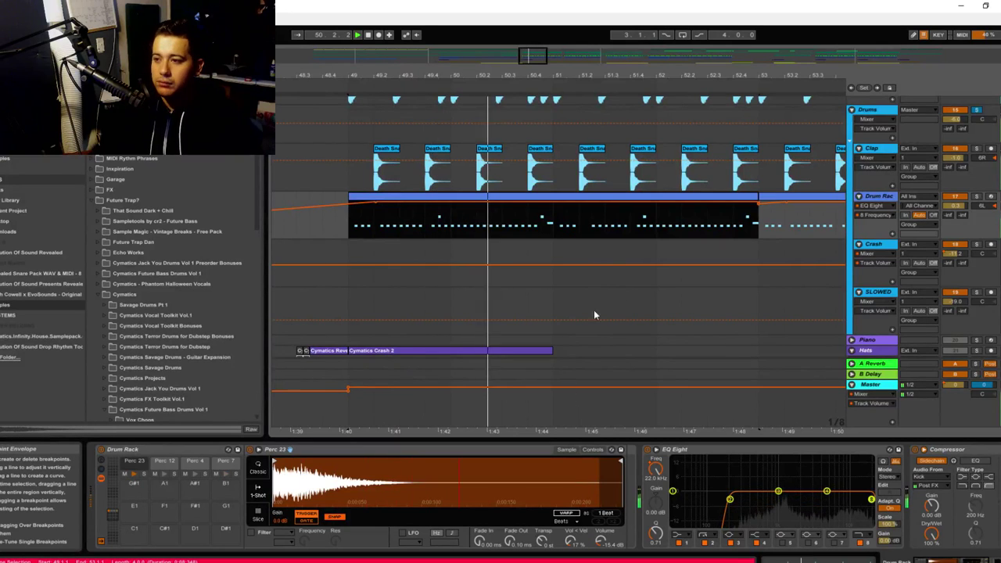
click(162, 476)
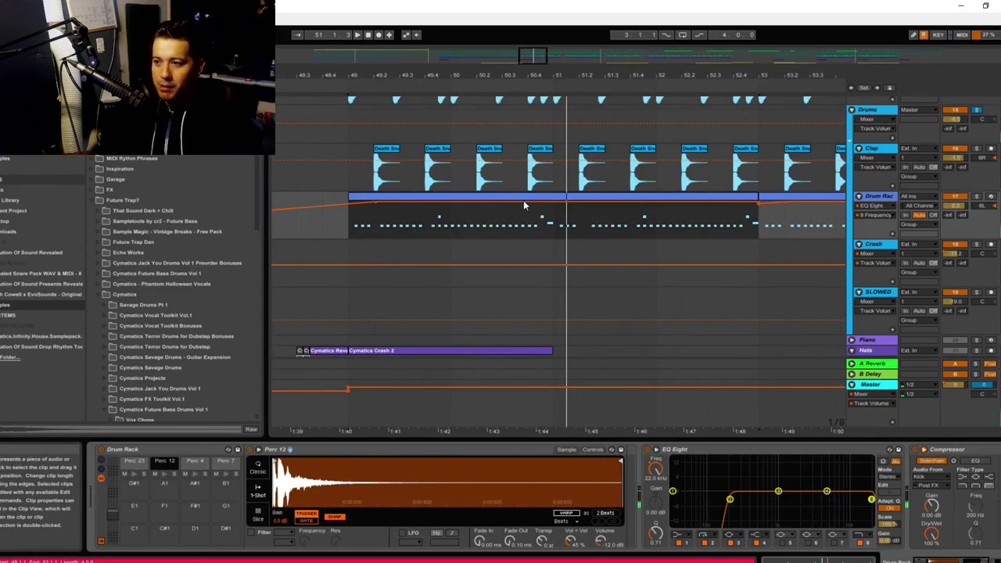
Open the Drum Rack clip's notes and velocities in an enlarged editor while playing from bar 49
click(524, 197)
key(space)
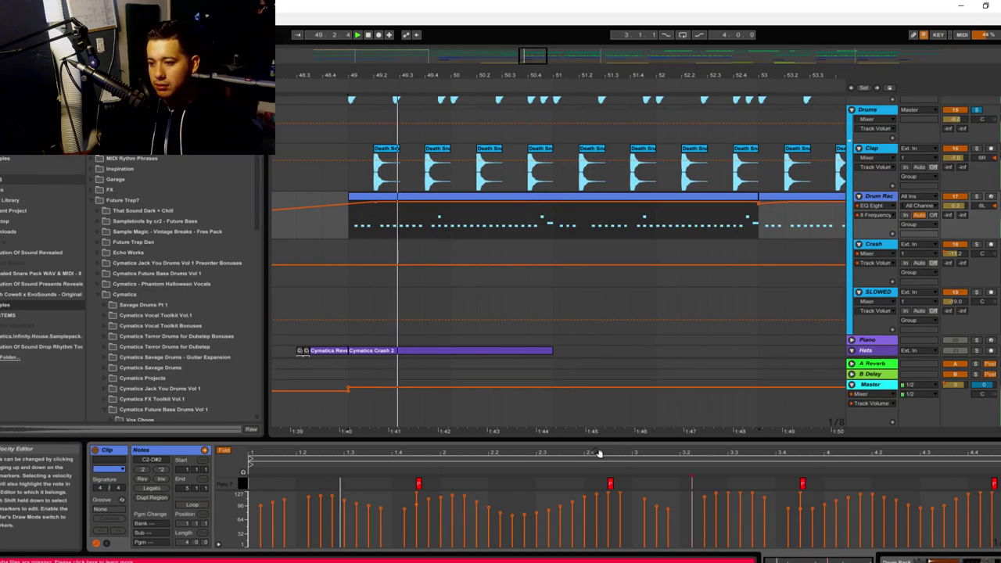
drag(622, 437, 635, 319)
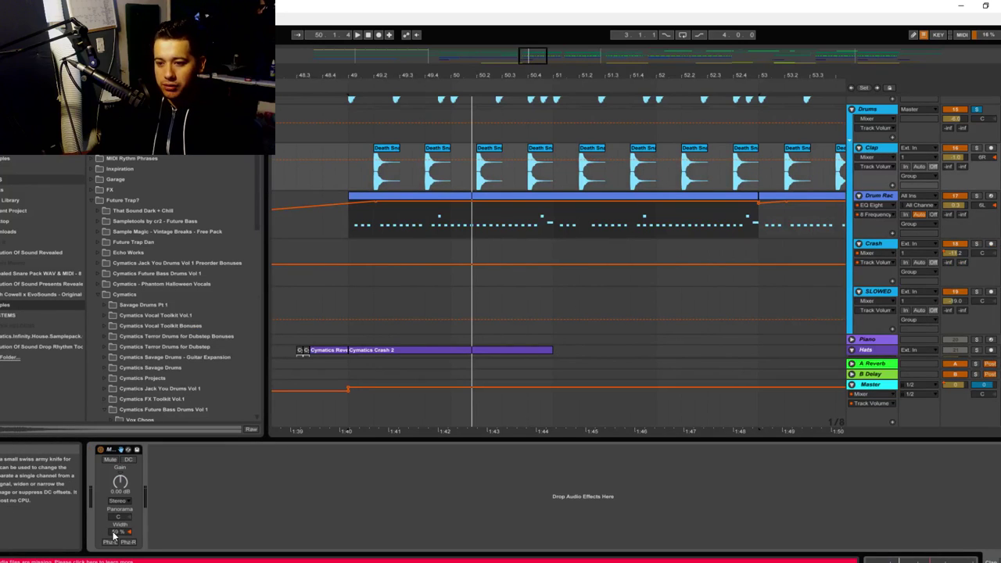
Show the Clap track's stereo width and track panning controls
click(114, 532)
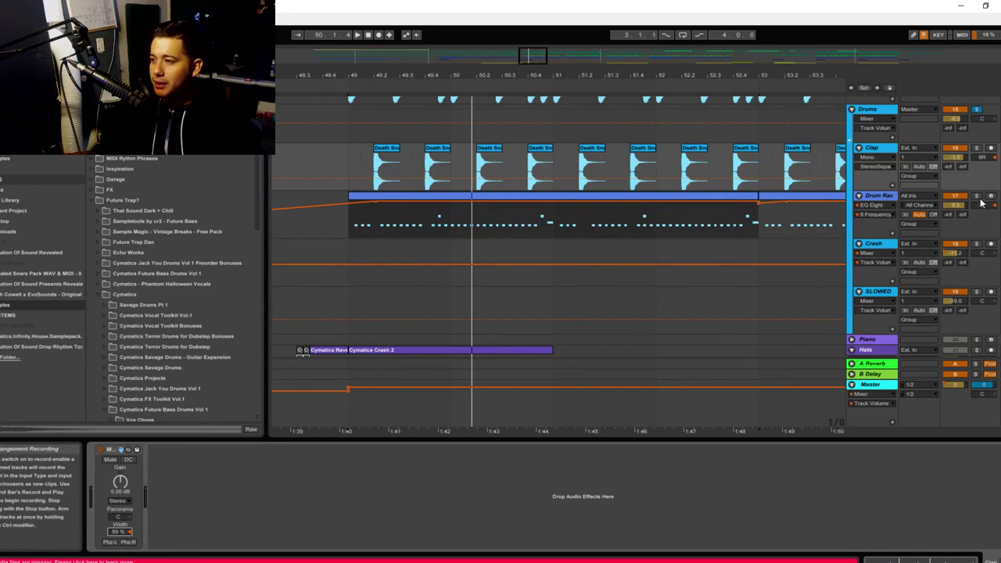
click(980, 157)
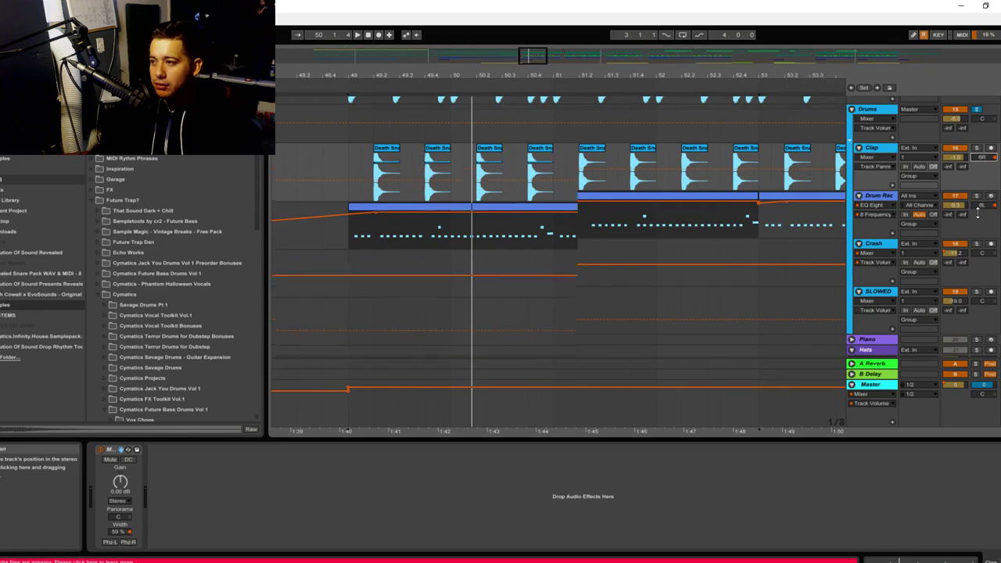
Try resetting the track panning of the Drum Rack and the Clap to centre
scroll(900, 281, up, 3)
scroll(898, 293, down, 1)
click(879, 273)
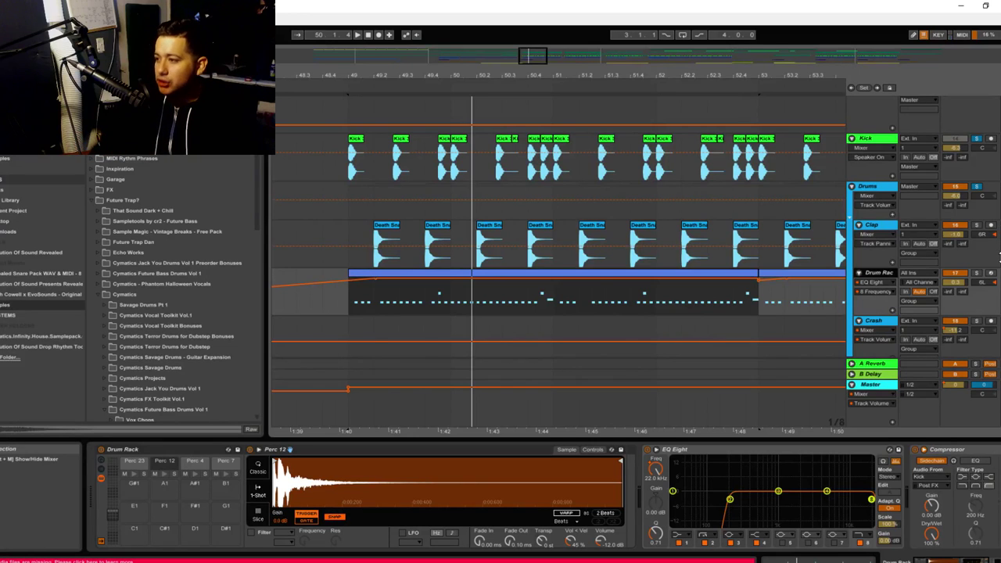
right_click(986, 284)
click(953, 314)
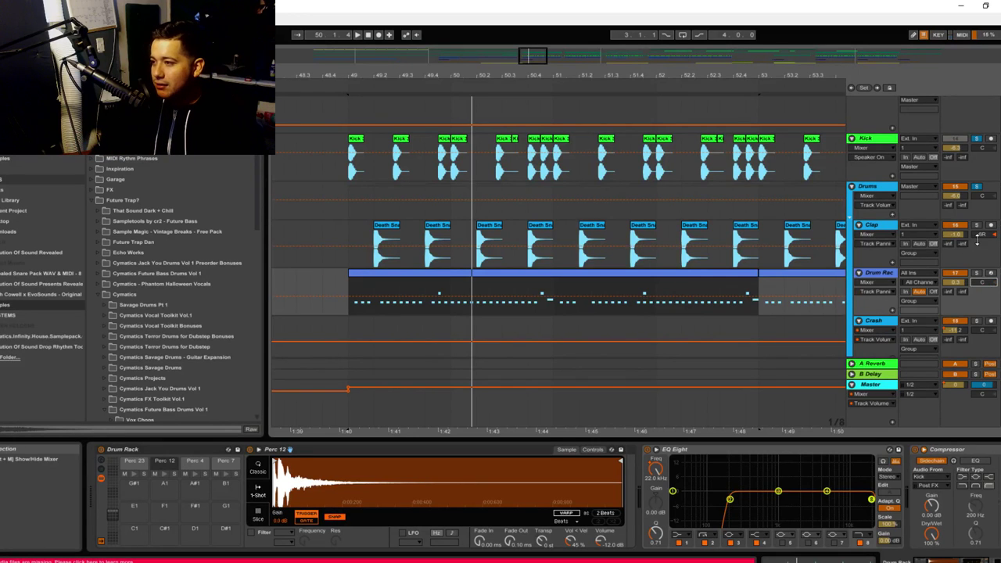
right_click(980, 240)
right_click(983, 235)
click(975, 266)
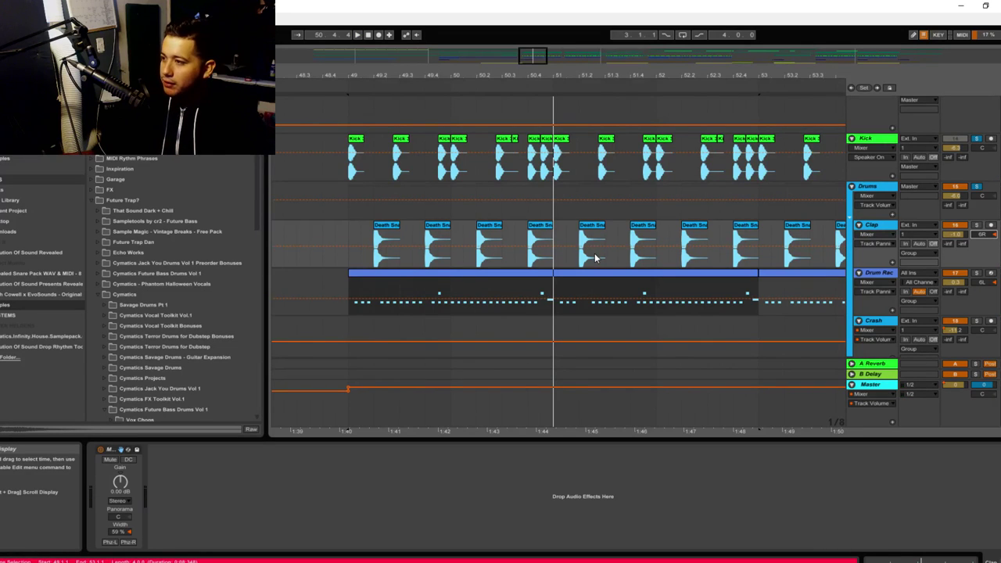
Turn off the solos on the Kick and Drums tracks and collapse the Drums group
key(space)
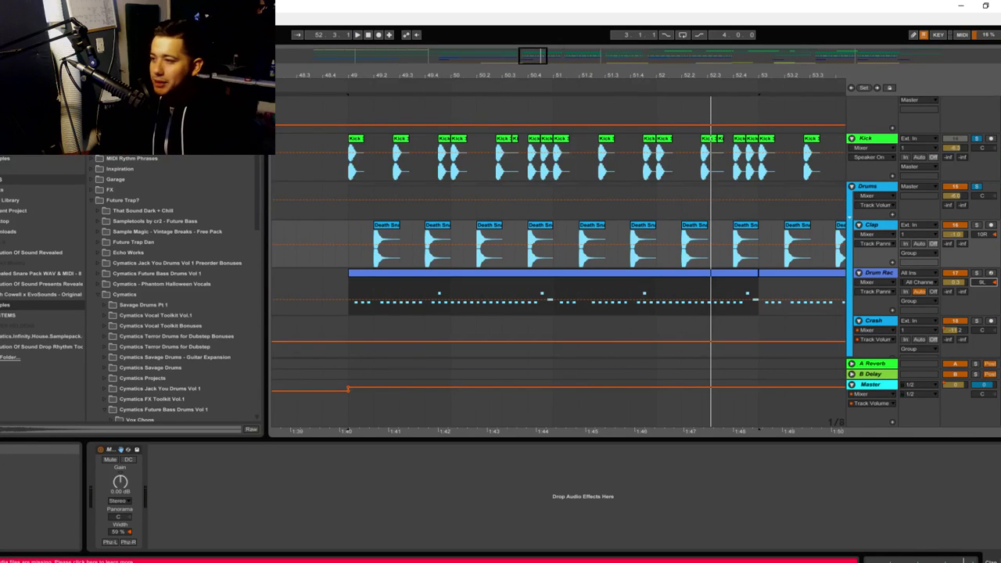
scroll(876, 258, up, 5)
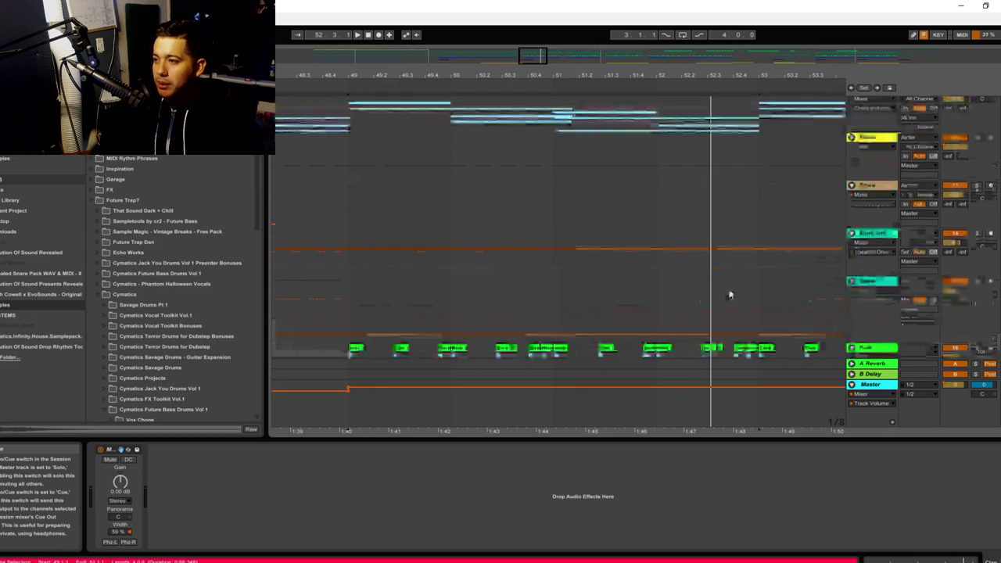
scroll(860, 297, down, 2)
click(852, 309)
scroll(400, 273, down, 3)
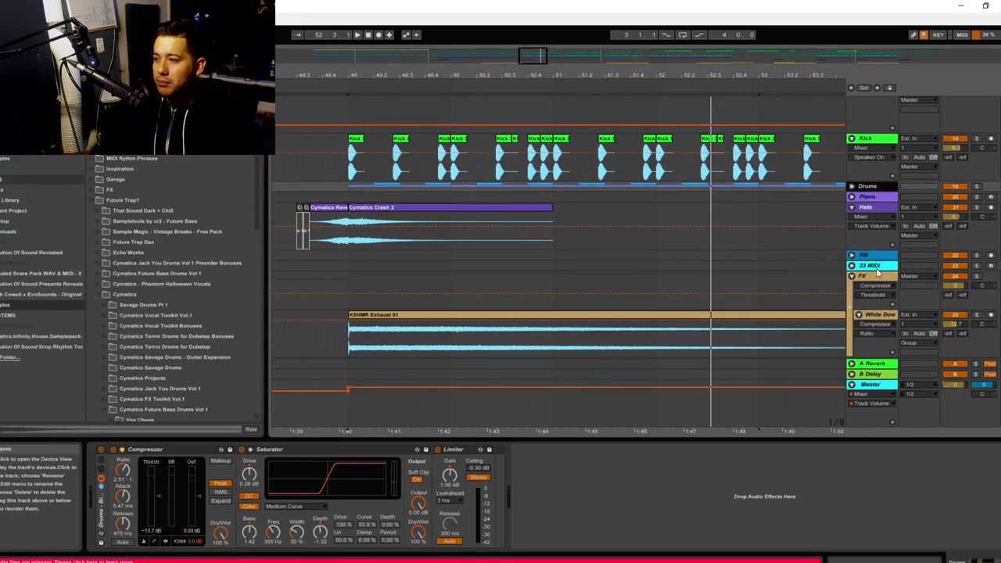
Play the full drop mix from bar 49 while viewing the bass, sub and Drop tracks
click(352, 198)
key(space)
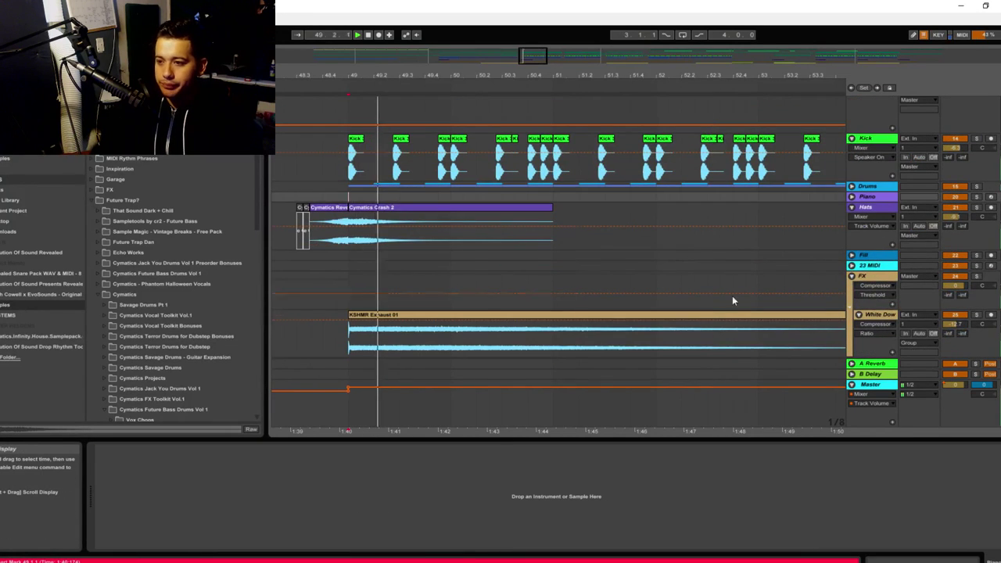
scroll(688, 283, up, 4)
scroll(841, 277, up, 8)
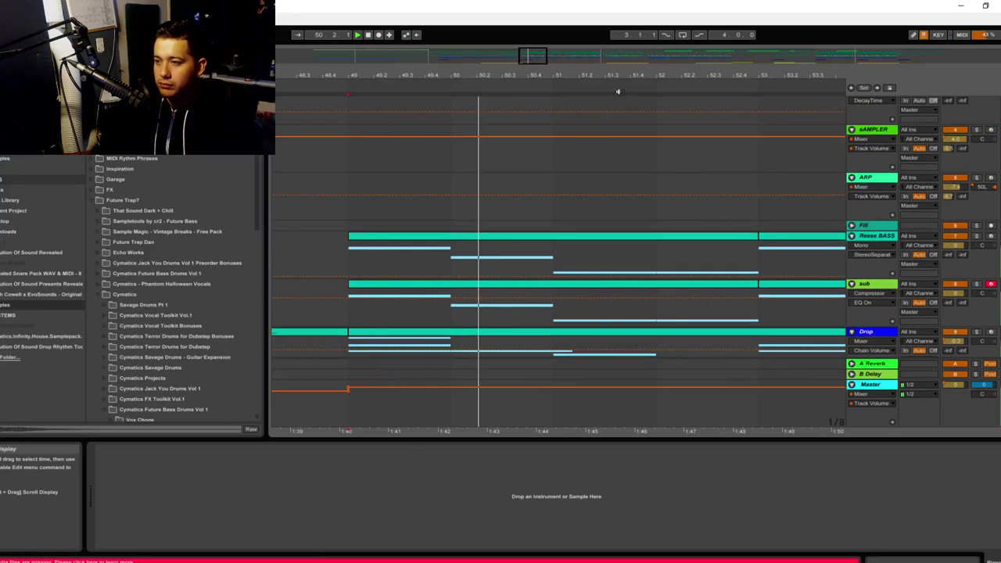
scroll(901, 262, up, 4)
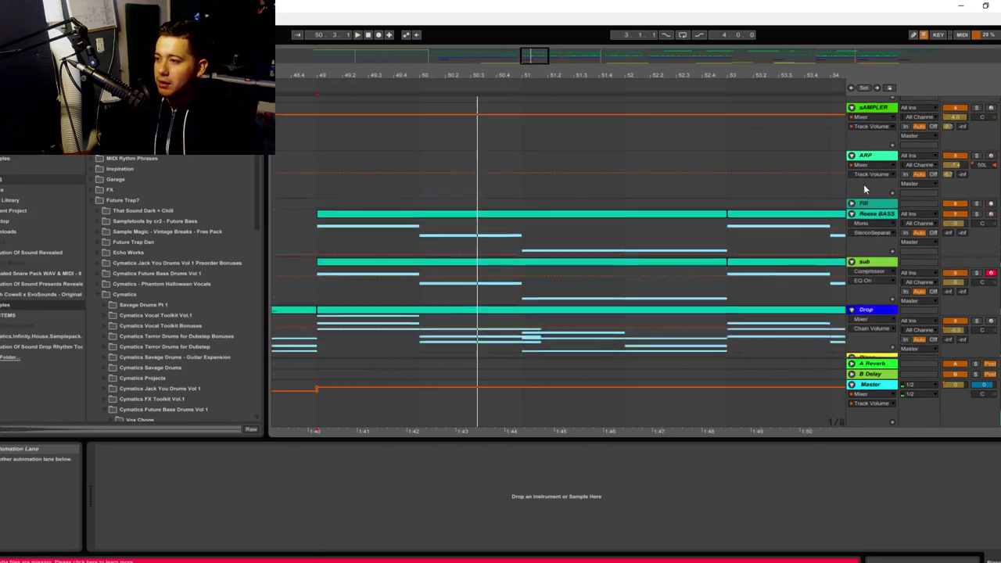
Show the sidechain compressor behind the KSHMR Exhaust 01 clips and play the drop around bar 53
scroll(989, 385, down, 10)
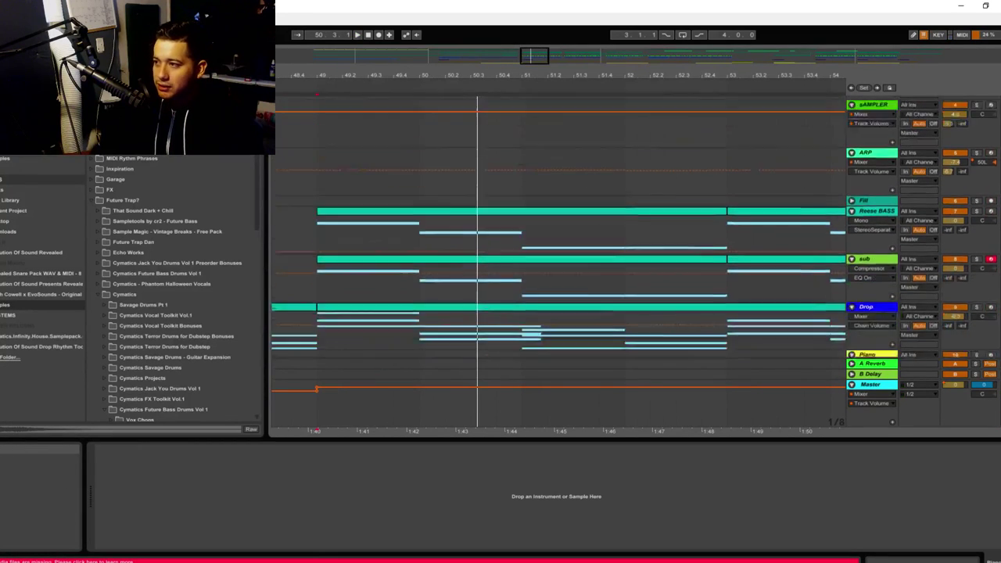
click(354, 256)
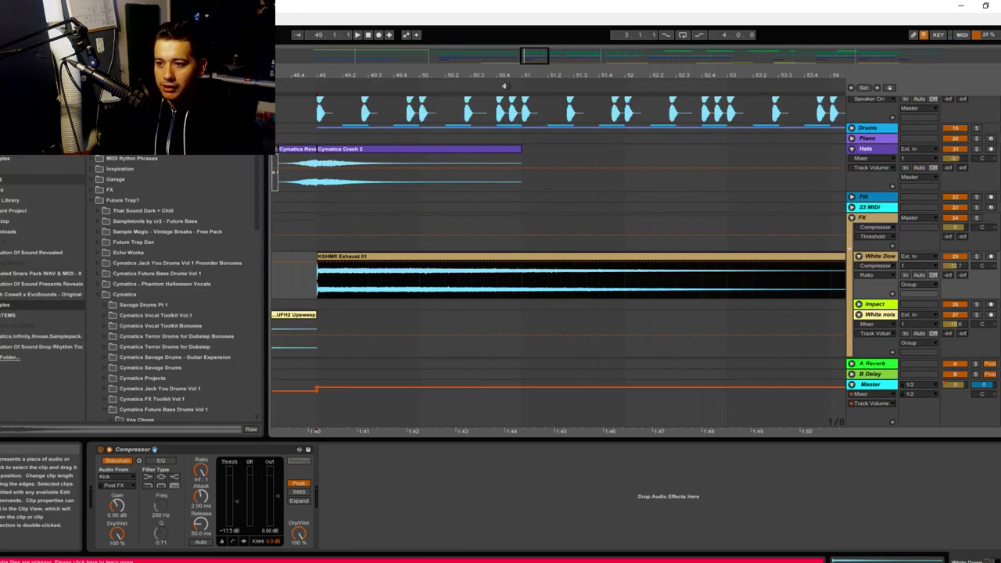
drag(529, 56, 526, 9)
drag(515, 293, 507, 294)
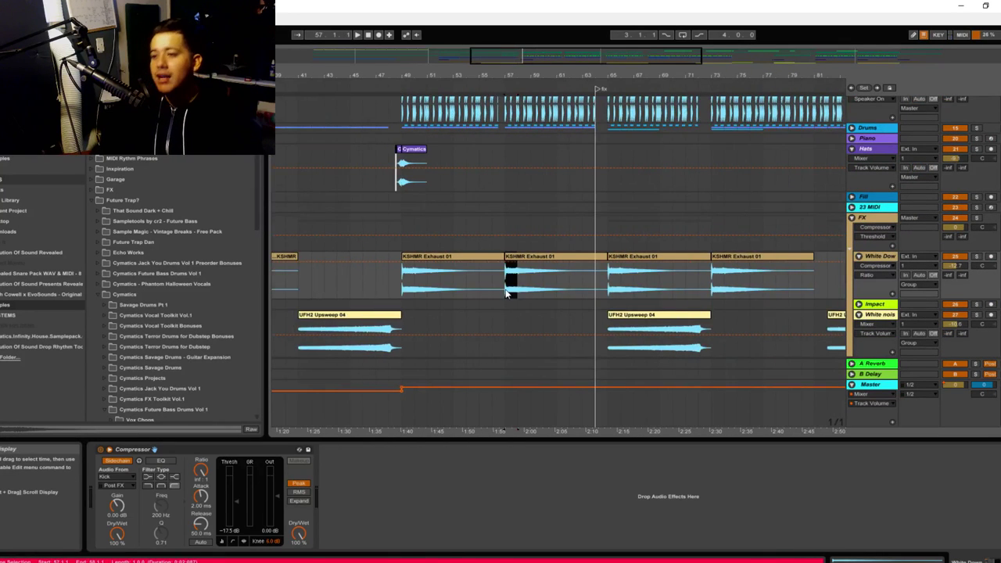
key(space)
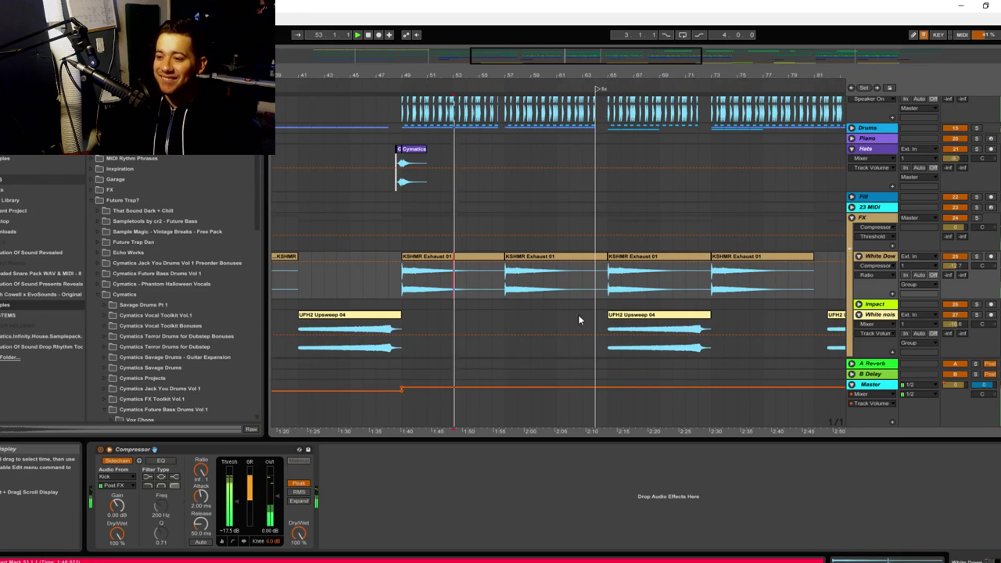
Play the end of the drop's first phrase from bar 56 with the Spire track's device chain shown
scroll(502, 201, up, 3)
click(495, 203)
key(space)
key(space)
scroll(504, 314, up, 2)
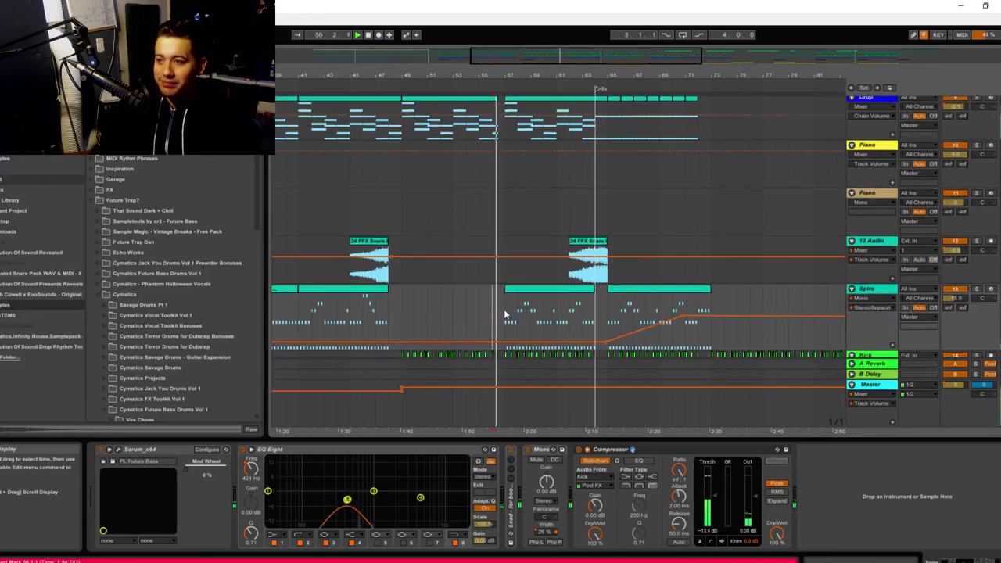
Zoom in on the short Fill clips before bar 57 and play the transition into the second phrase
scroll(505, 315, up, 6)
drag(541, 66, 576, 305)
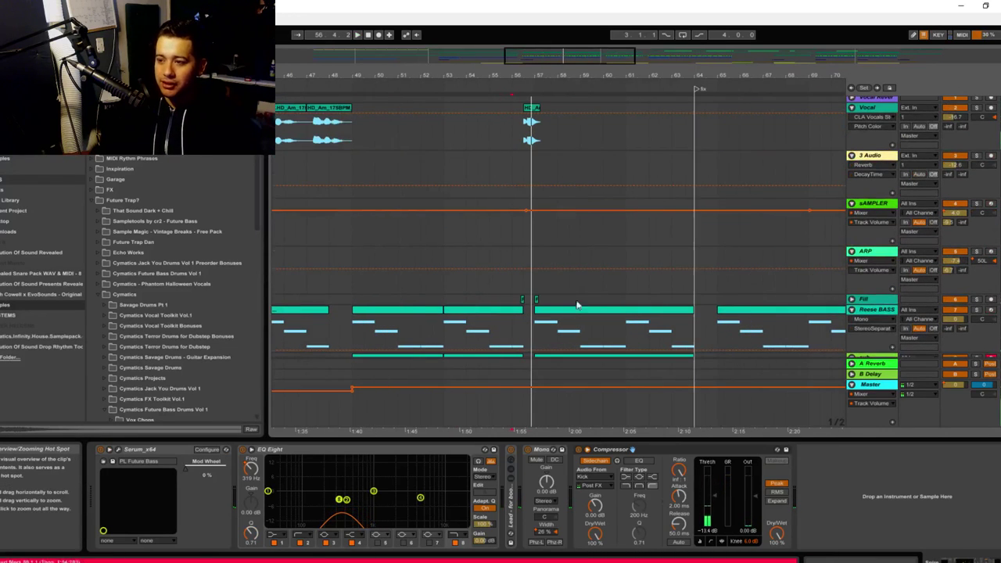
click(541, 327)
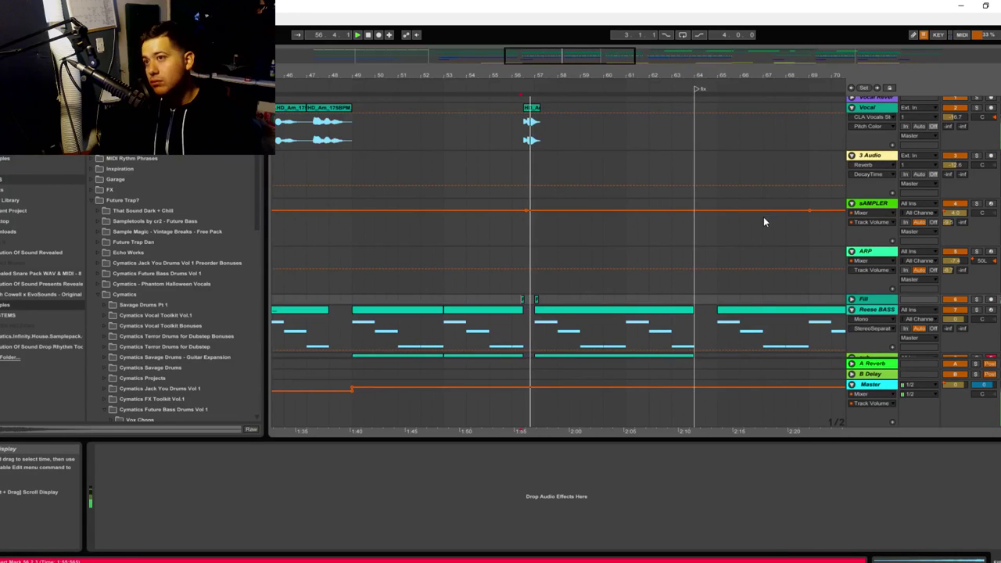
scroll(704, 270, down, 5)
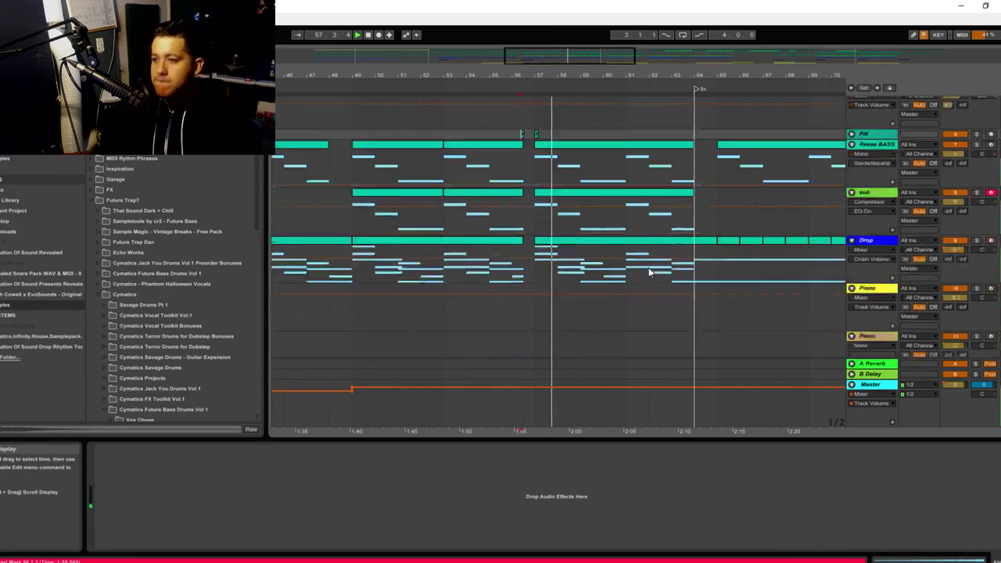
key(space)
Solo the Spire track and play its clip from bar 57
scroll(783, 269, down, 7)
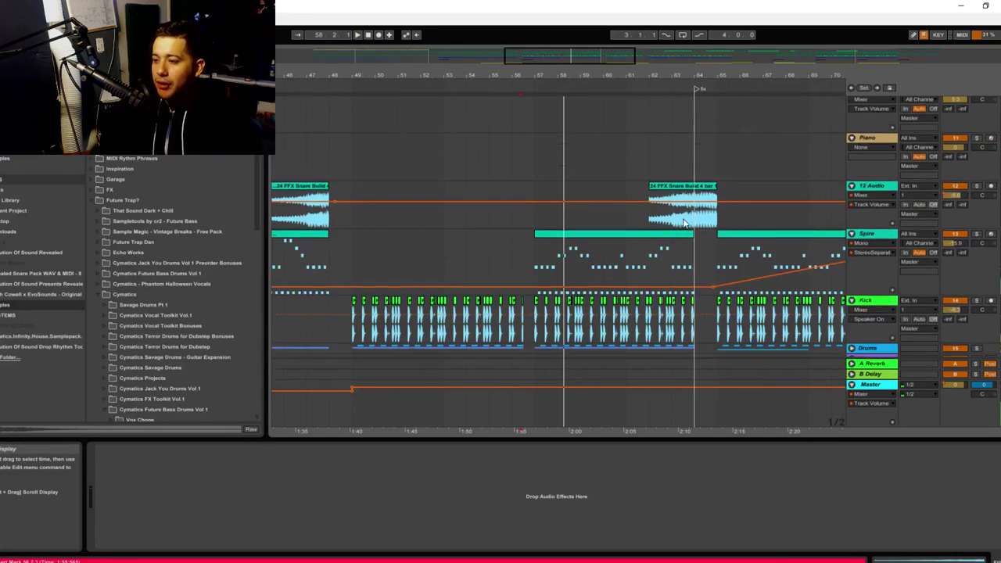
click(601, 214)
click(977, 212)
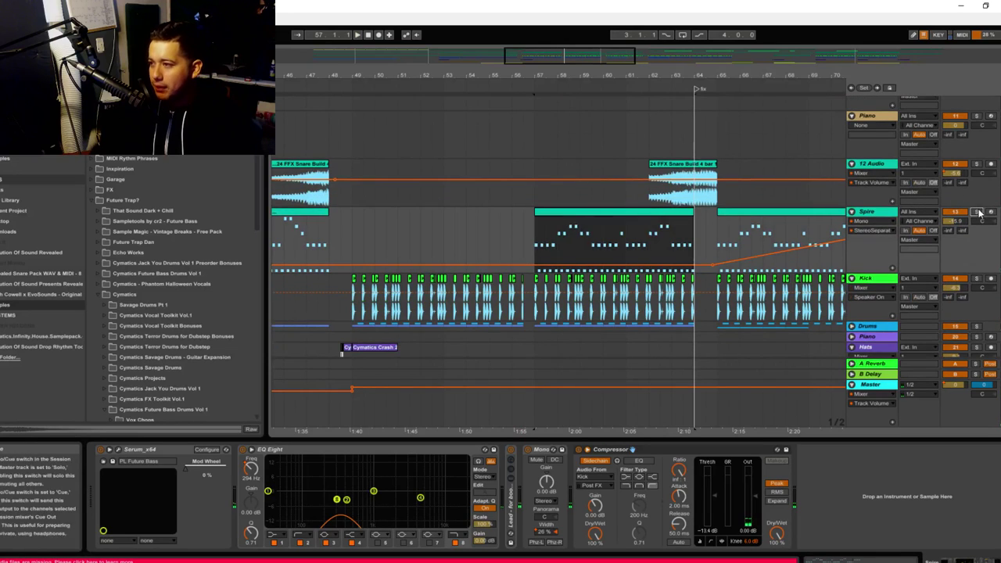
key(space)
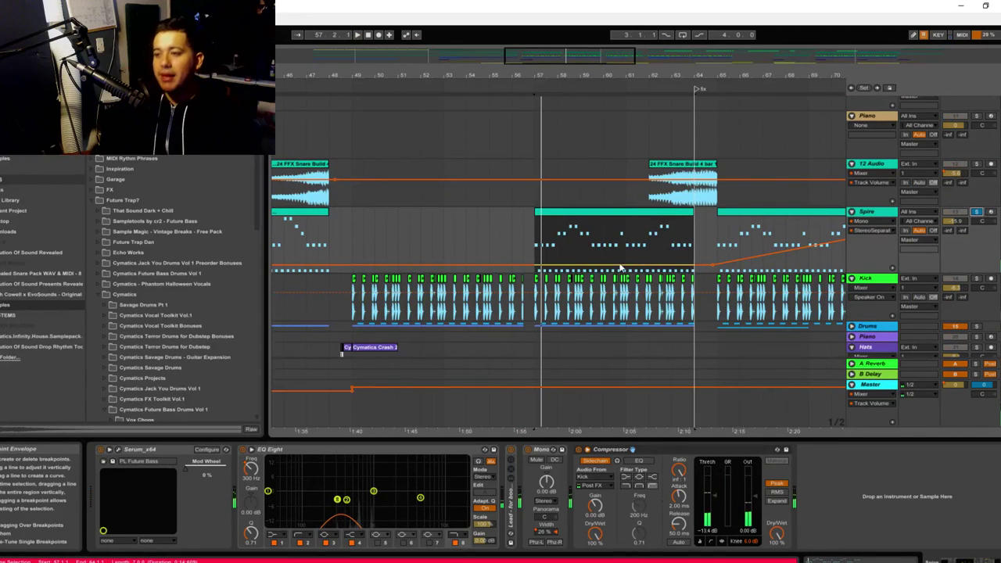
click(529, 253)
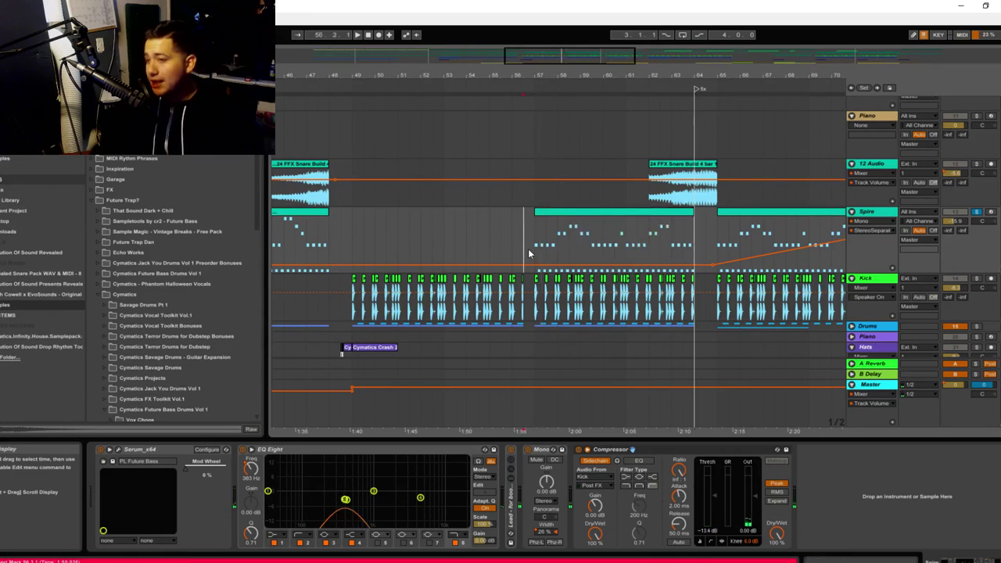
Examine the Spire track's stereo width automation from bar 65 across the rest of the arrangement
click(717, 251)
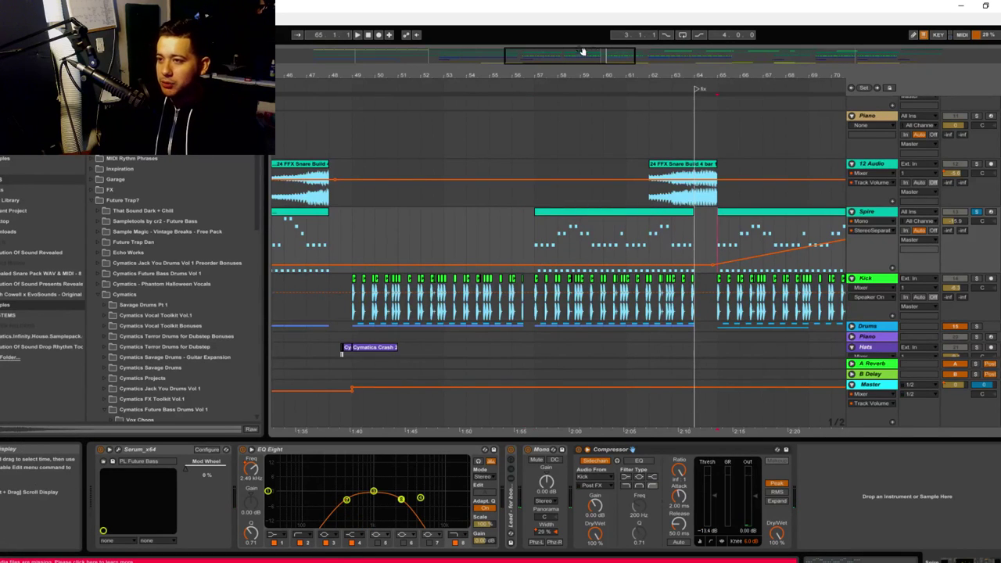
drag(622, 70, 630, 31)
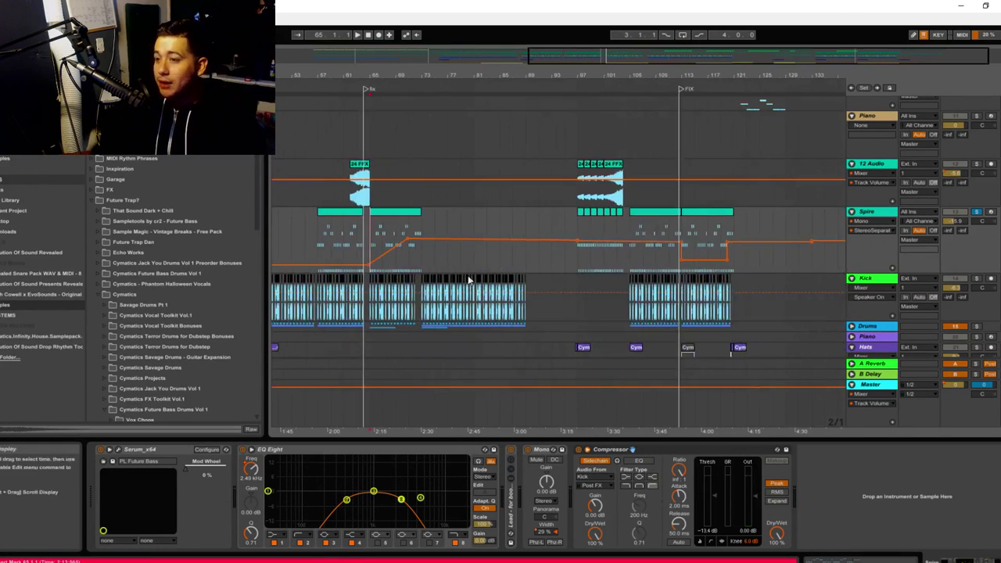
click(541, 532)
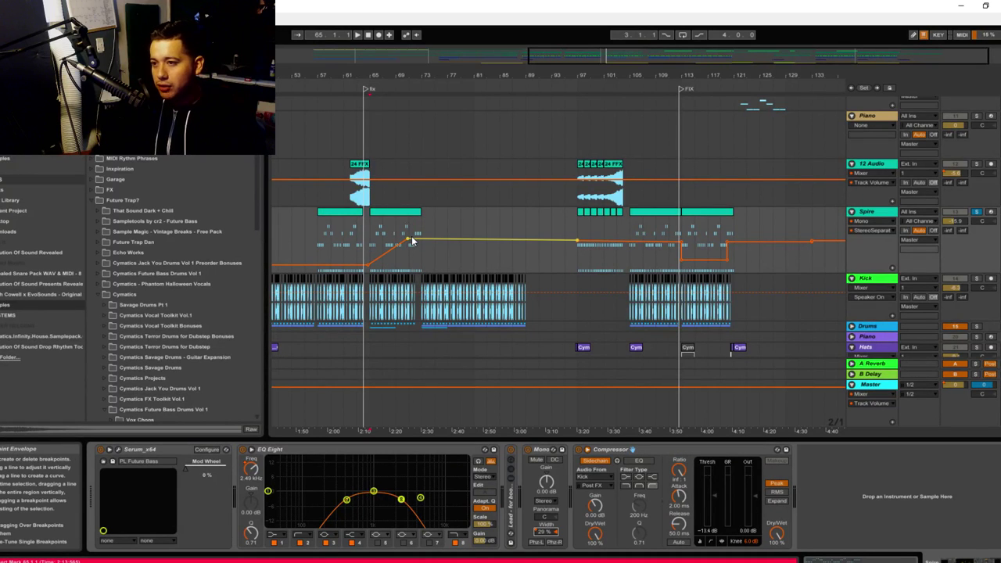
Turn off the Spire solo and play the full mix from bar 57 towards the snare build
click(317, 257)
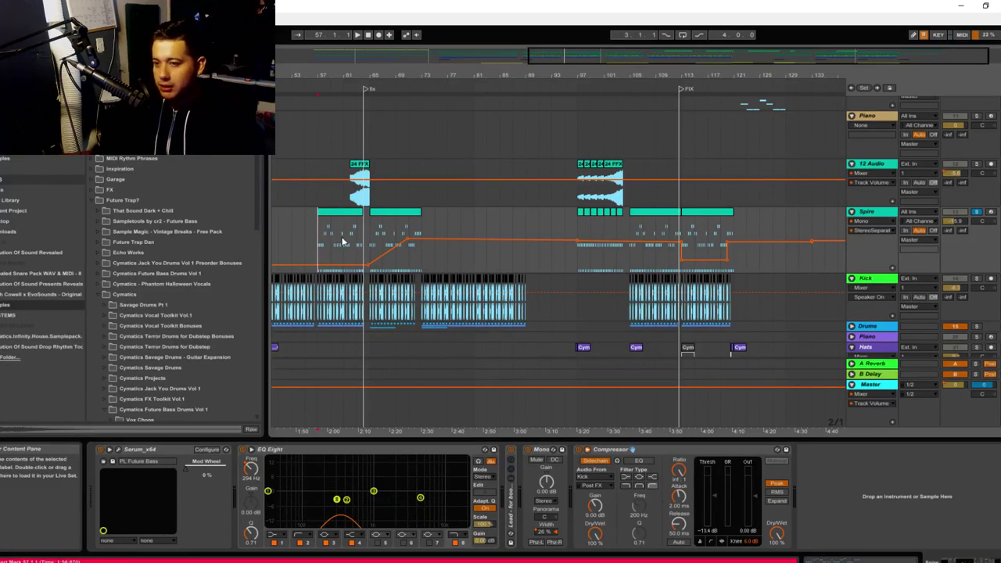
key(space)
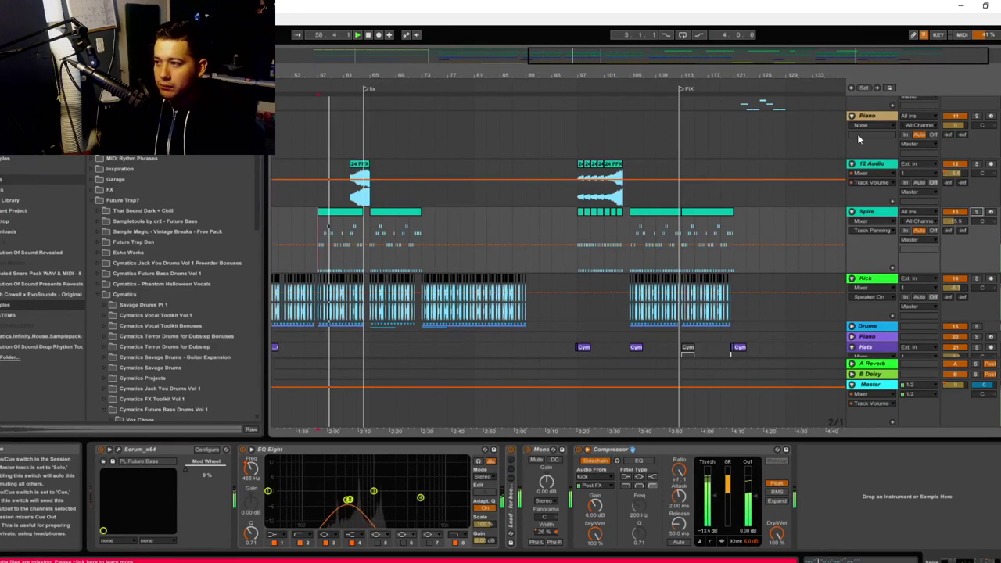
key(plus)
key(plus)
key(plus)
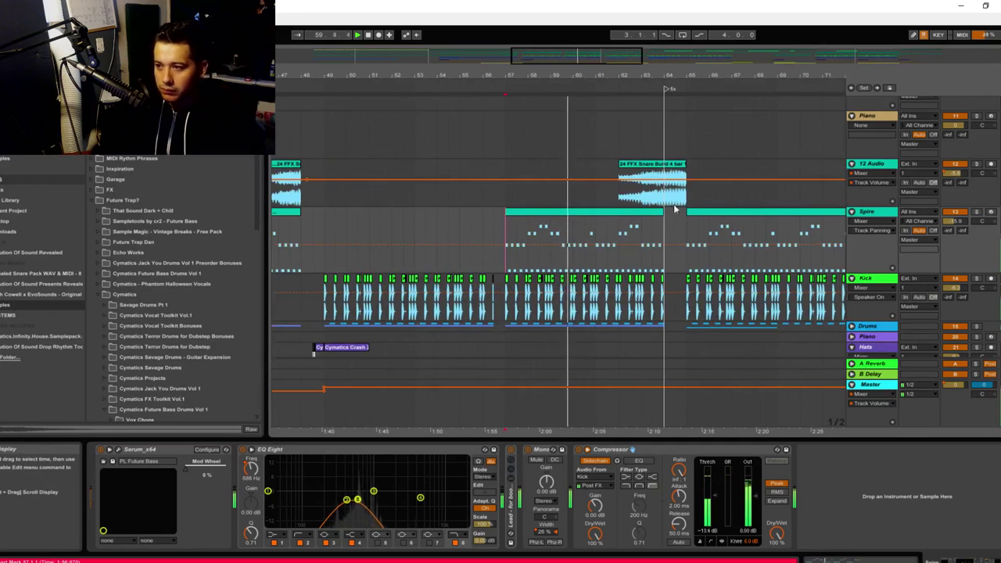
click(630, 89)
drag(587, 58, 603, 55)
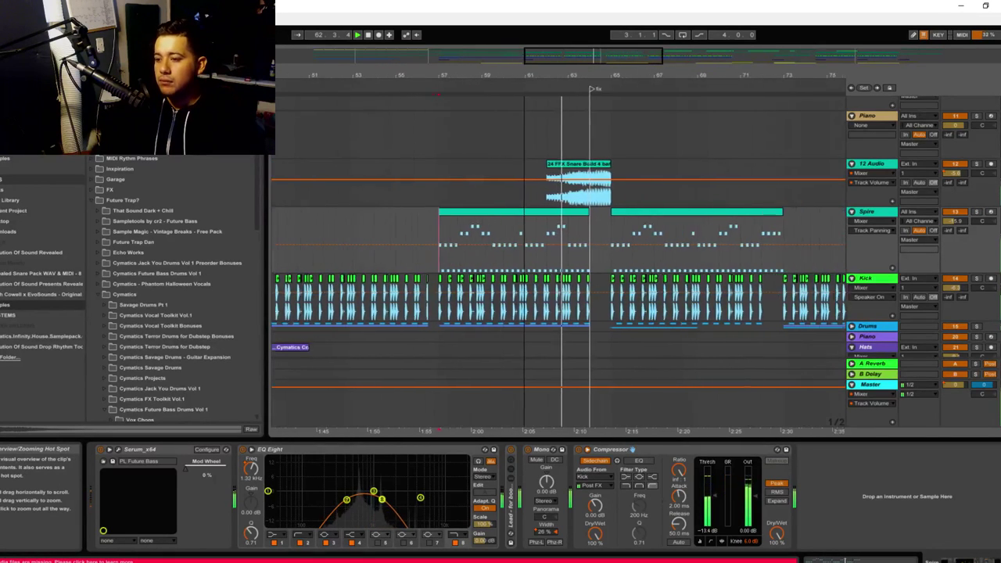
Show the EQ Eight filter 8 frequency automation on the 24 FFX Snare Build clip during playback
click(596, 165)
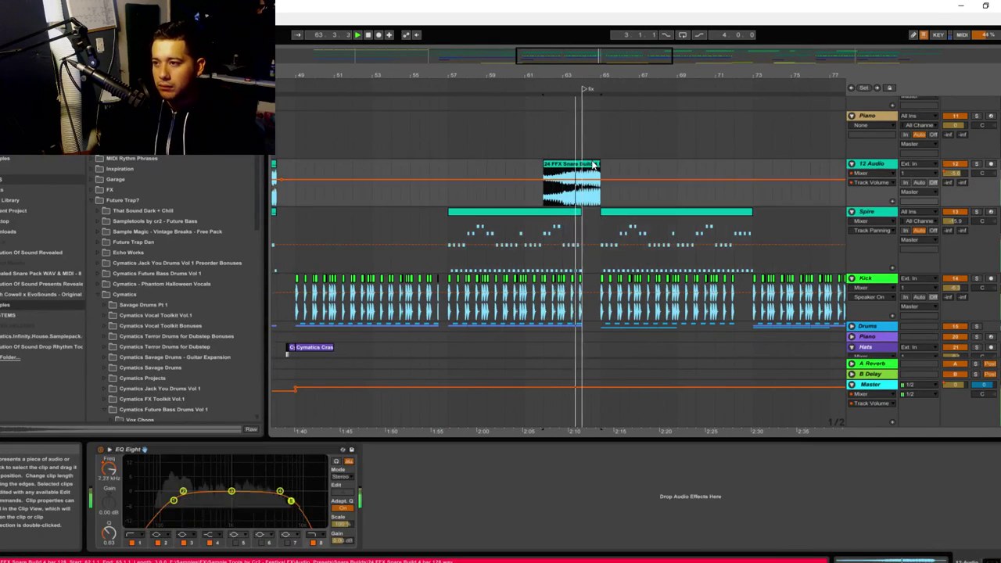
click(109, 471)
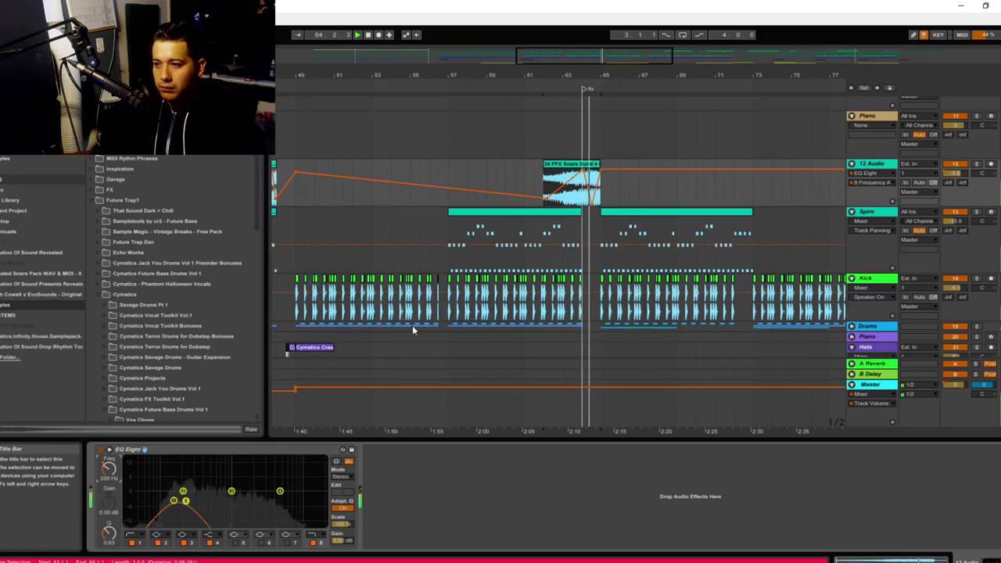
key(space)
Try removing the filter frequency dip between bars 64 and 65 and play the snare build from bar 63
click(592, 206)
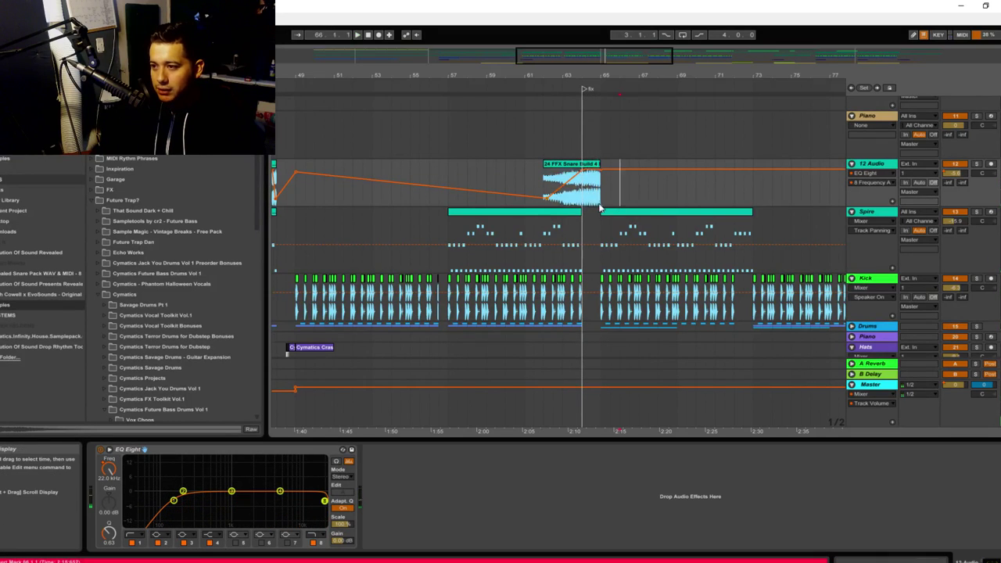
key(space)
click(576, 190)
key(space)
key(space)
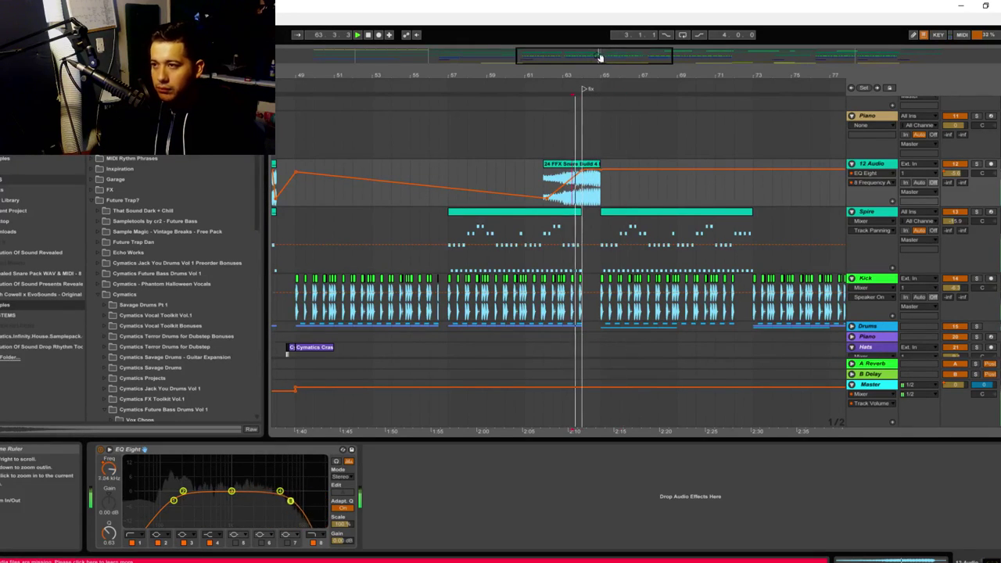
Add a low breakpoint at about 222 Hz to the snare build's filter frequency automation between bars 64 and 65
drag(599, 57, 637, 152)
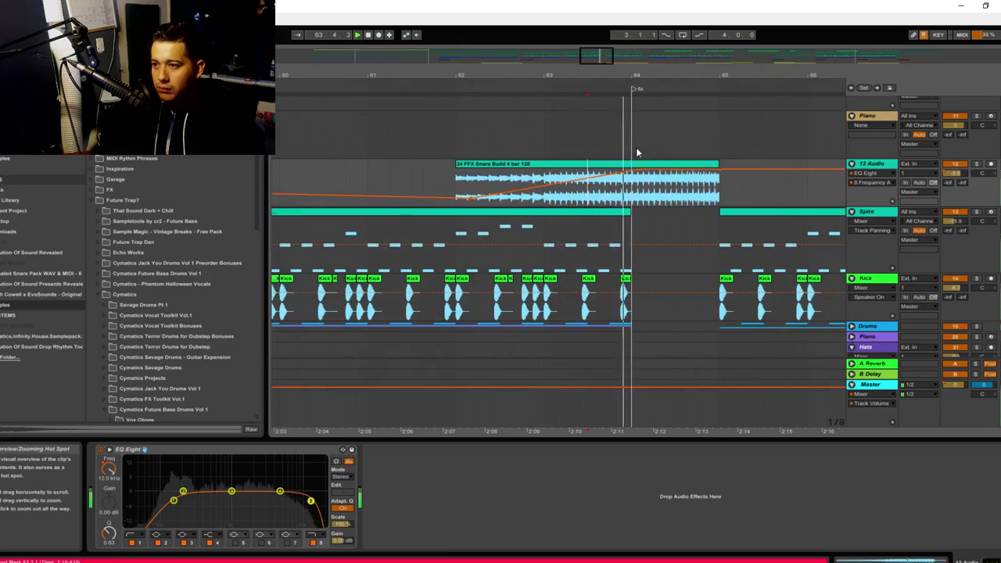
click(681, 178)
key(space)
click(683, 175)
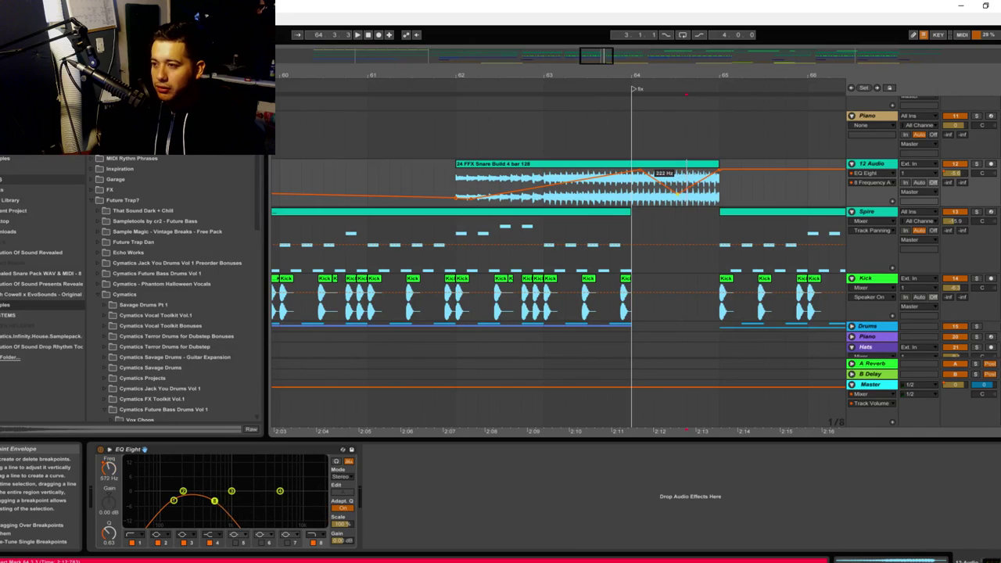
Curve the filter frequency rise into bar 65 and play back the snare build's filter sweep
key(space)
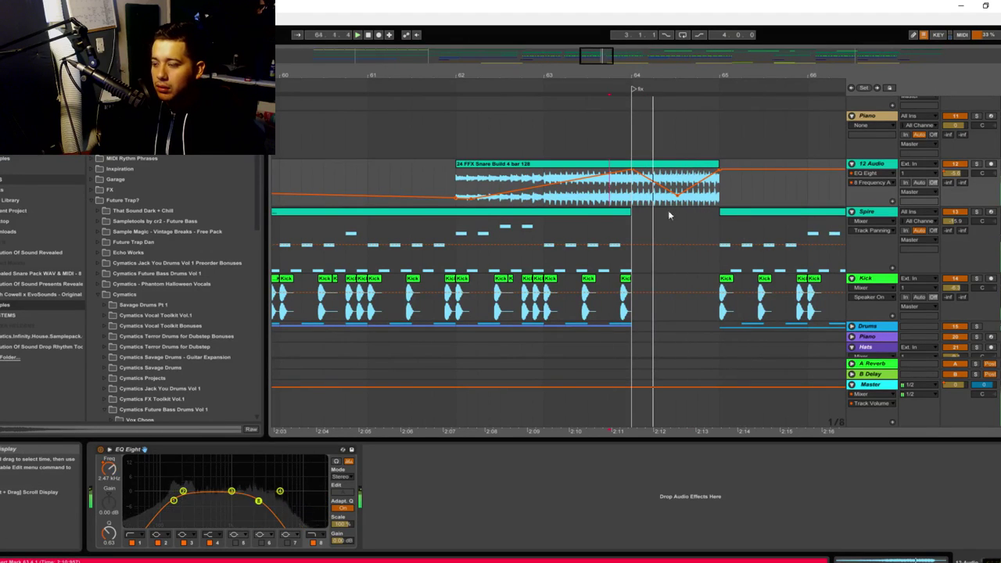
key(space)
key(space)
drag(700, 193, 705, 194)
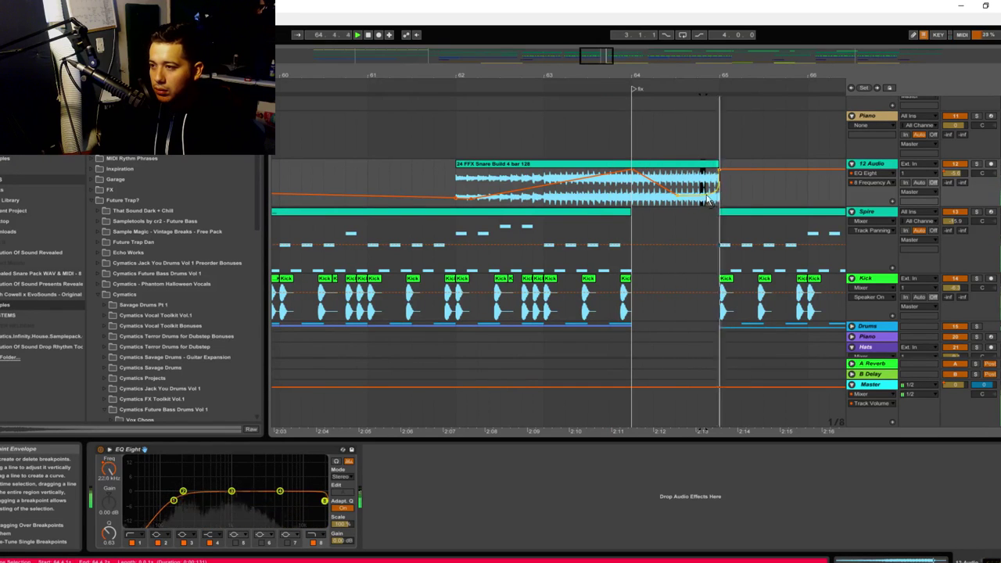
click(643, 202)
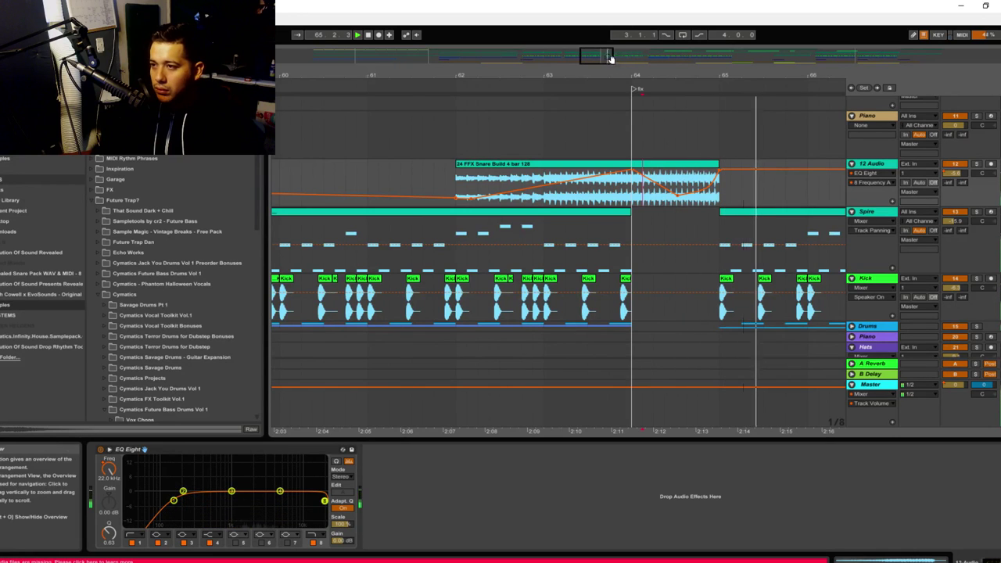
Zoom to the section after bar 65 and show the Spire track's device chain at its clip start
drag(610, 56, 641, 64)
click(610, 247)
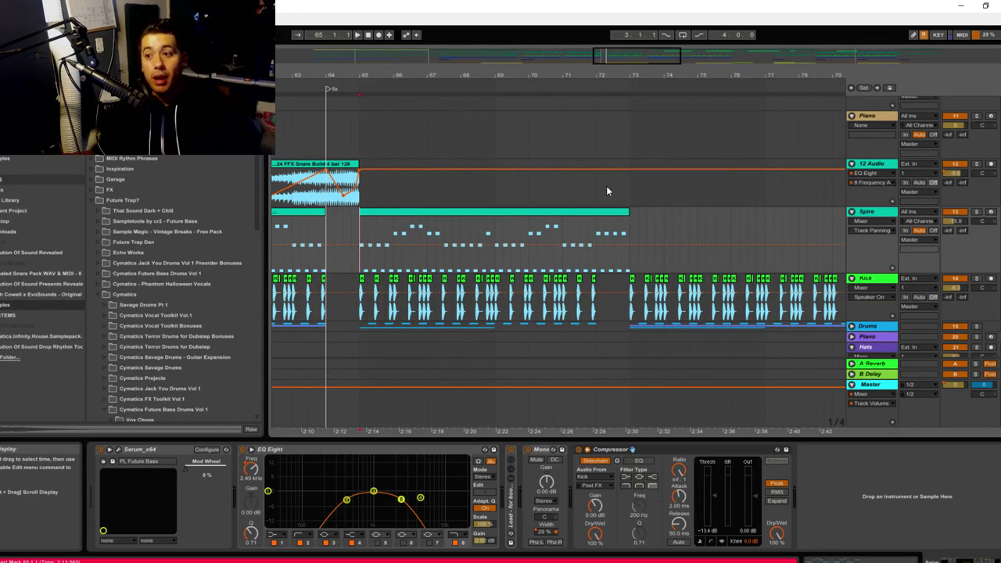
Play the drop from bar 65 and show the Drums group's device chain and the downlifter and upsweep clips
key(space)
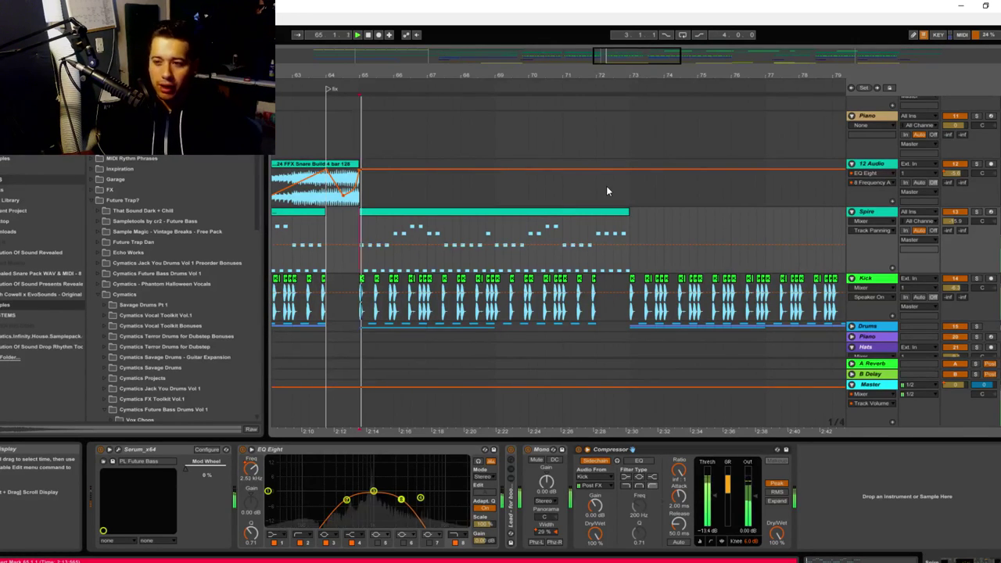
scroll(604, 196, down, 5)
scroll(602, 196, up, 1)
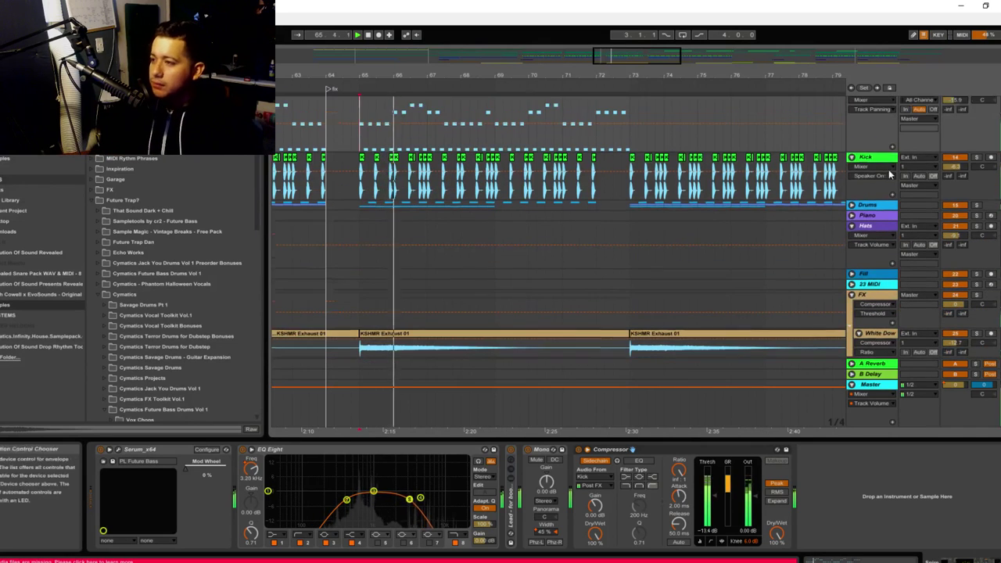
click(872, 205)
scroll(526, 308, down, 5)
scroll(509, 294, up, 10)
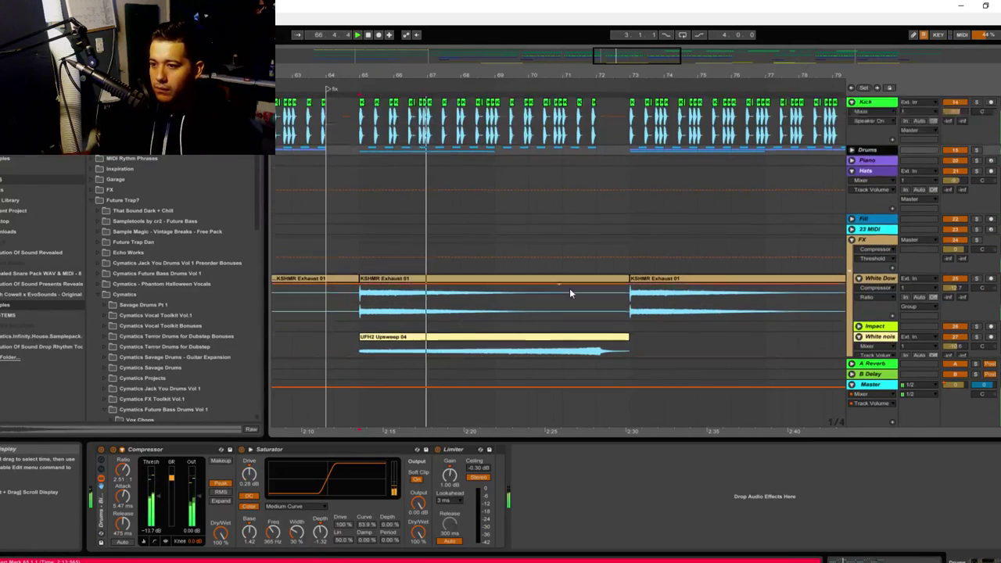
click(571, 243)
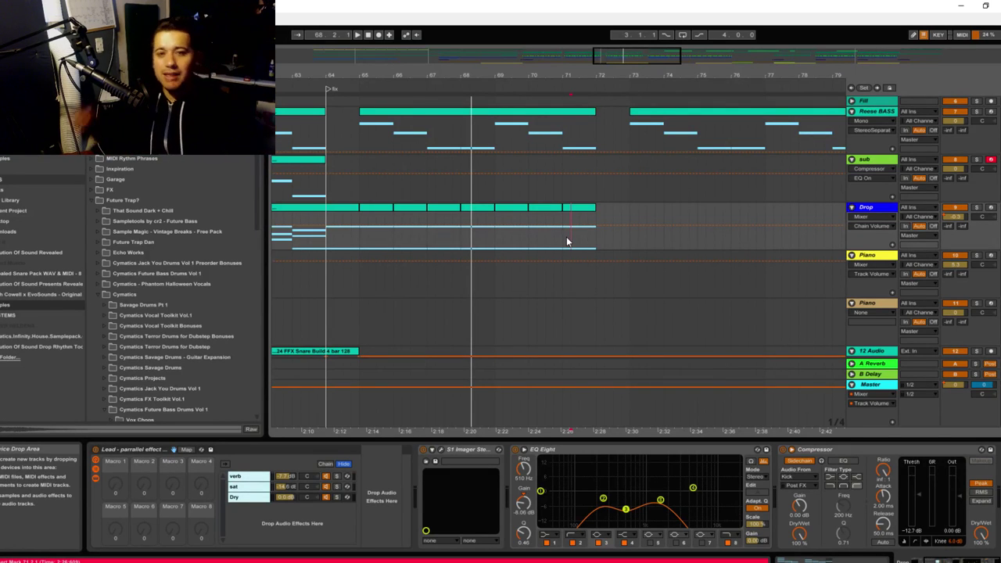
Play the Drop track from bar 65, and restart playback at bar 68 with the sub track's device chain shown
click(359, 225)
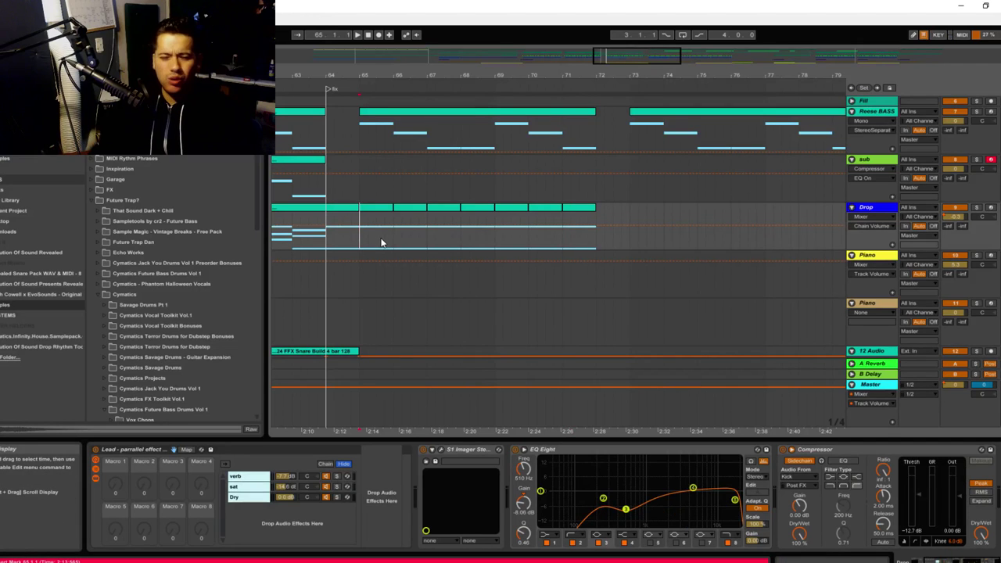
key(space)
click(461, 164)
key(space)
key(space)
scroll(573, 232, up, 1)
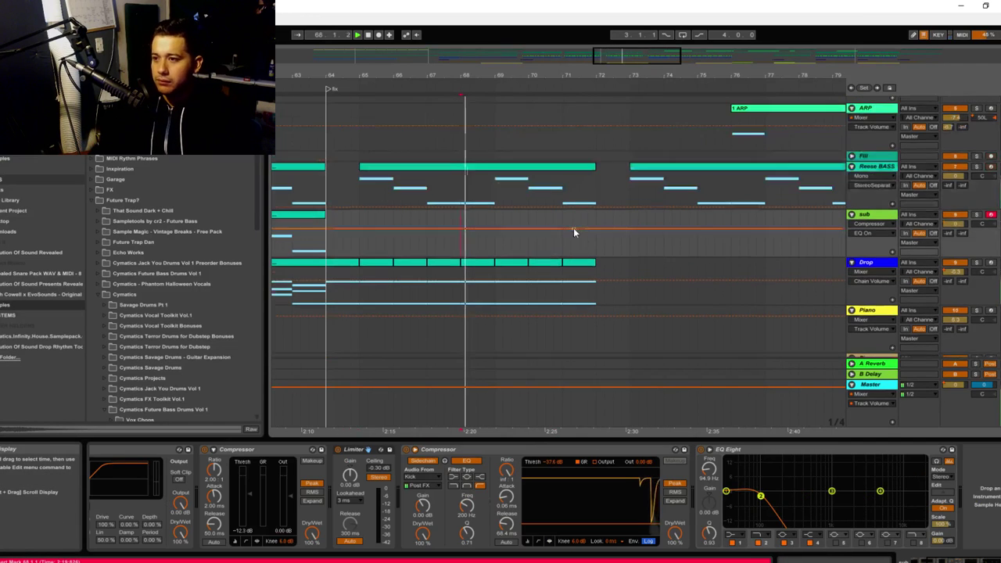
Show the Reese bass device chain at bar 69 while the phrase plays through to bar 73
click(499, 192)
scroll(636, 234, up, 3)
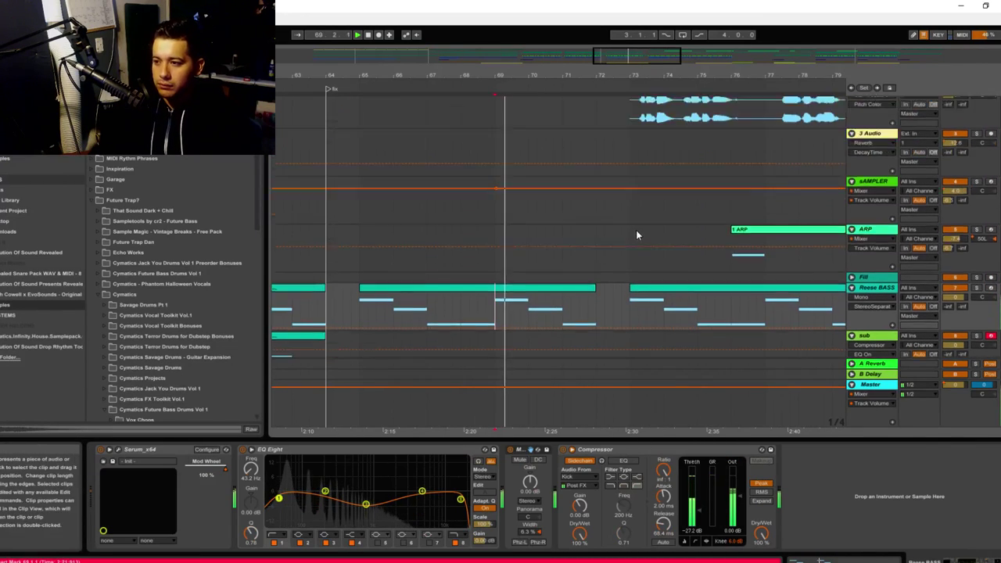
scroll(636, 235, up, 1)
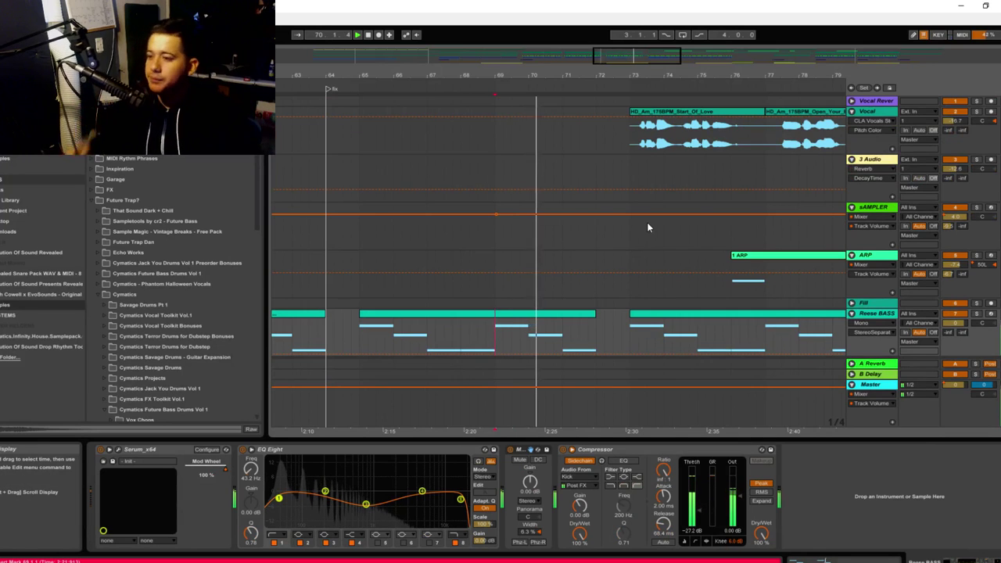
scroll(647, 190, down, 2)
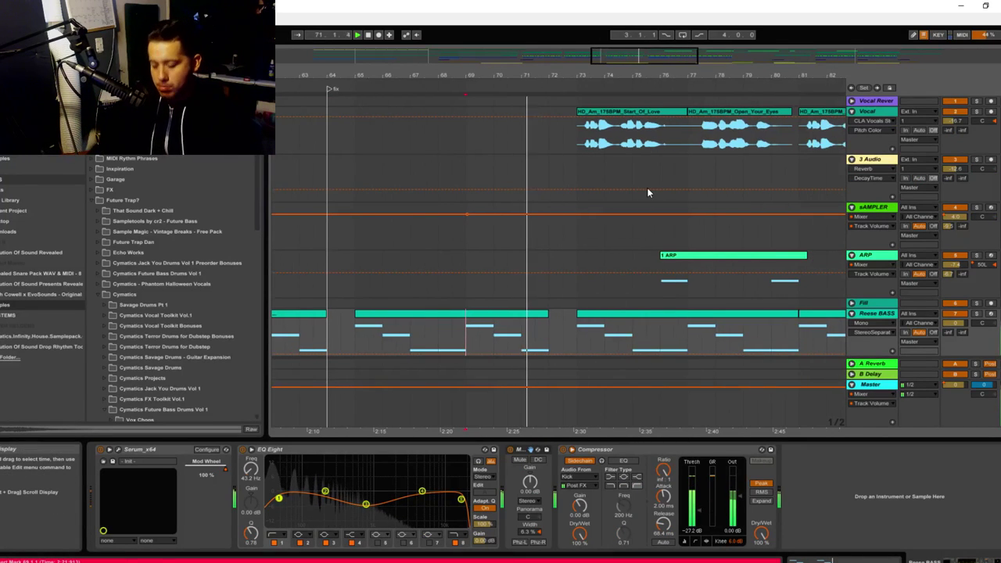
scroll(715, 205, down, 10)
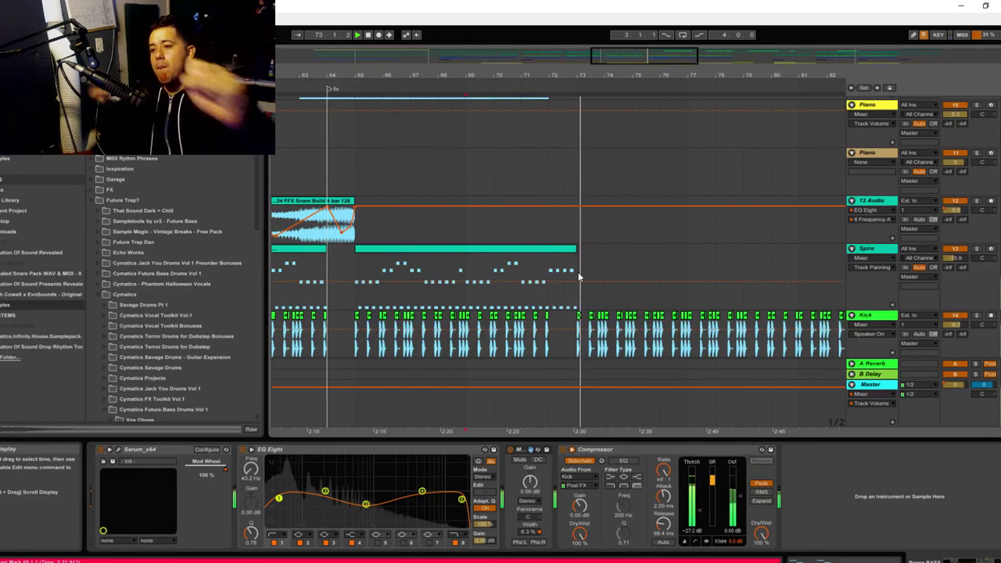
Add a locator named "Transition" at bar 73
click(568, 118)
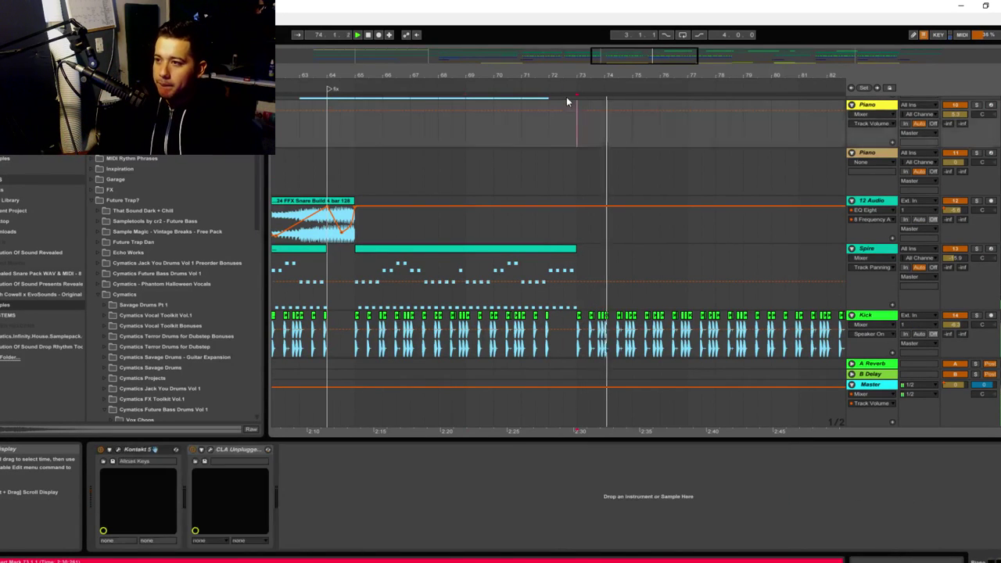
right_click(576, 88)
click(602, 115)
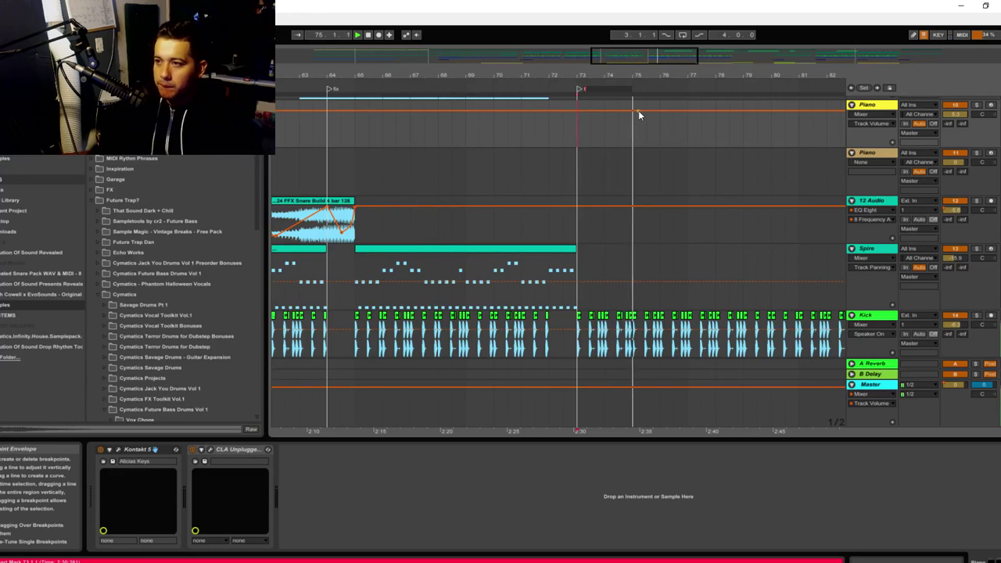
text(Transition)
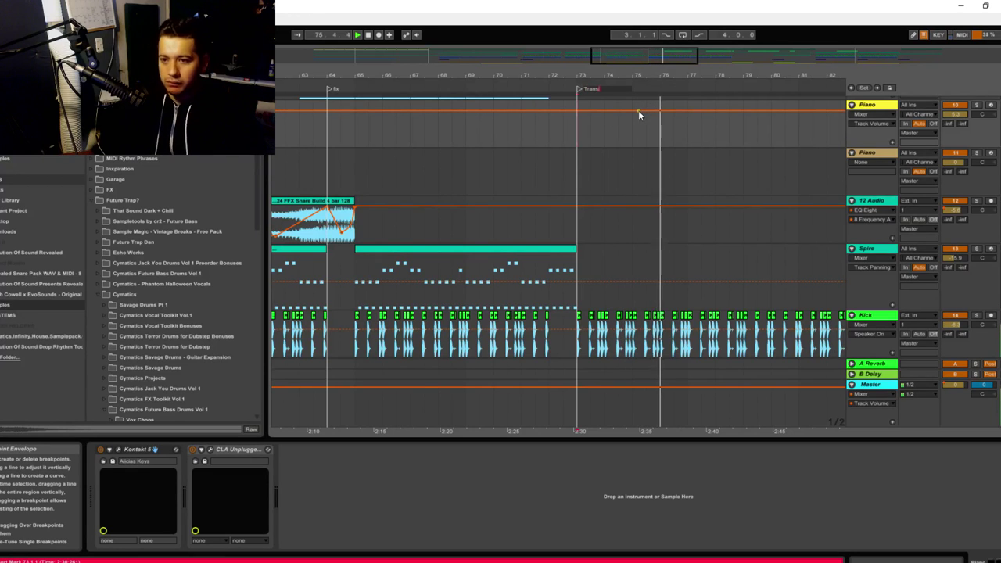
key(Return)
Solo the ARP track, play its clip from bar 76 and show its track panning automation
scroll(672, 157, up, 5)
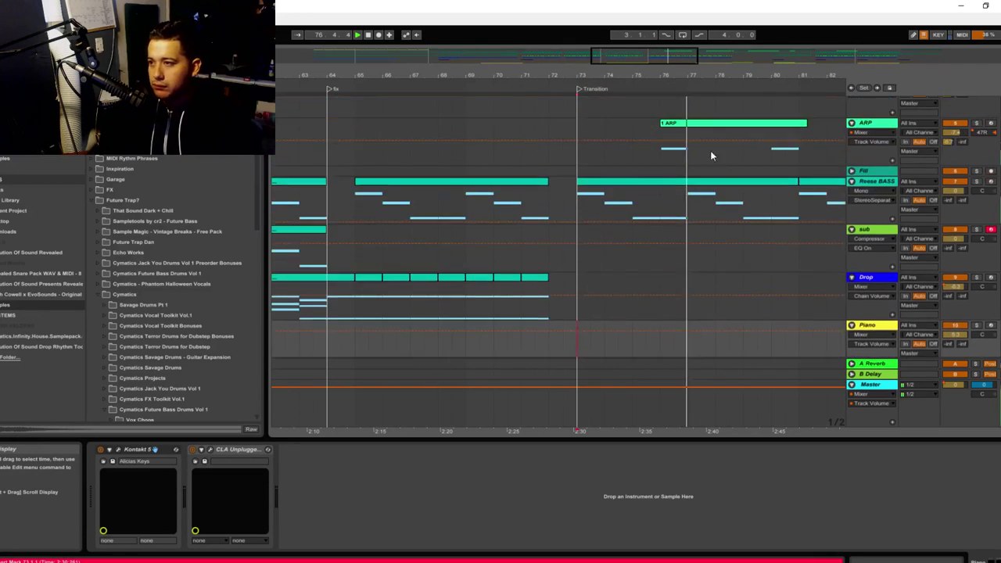
drag(668, 74, 664, 130)
scroll(615, 197, up, 2)
click(610, 195)
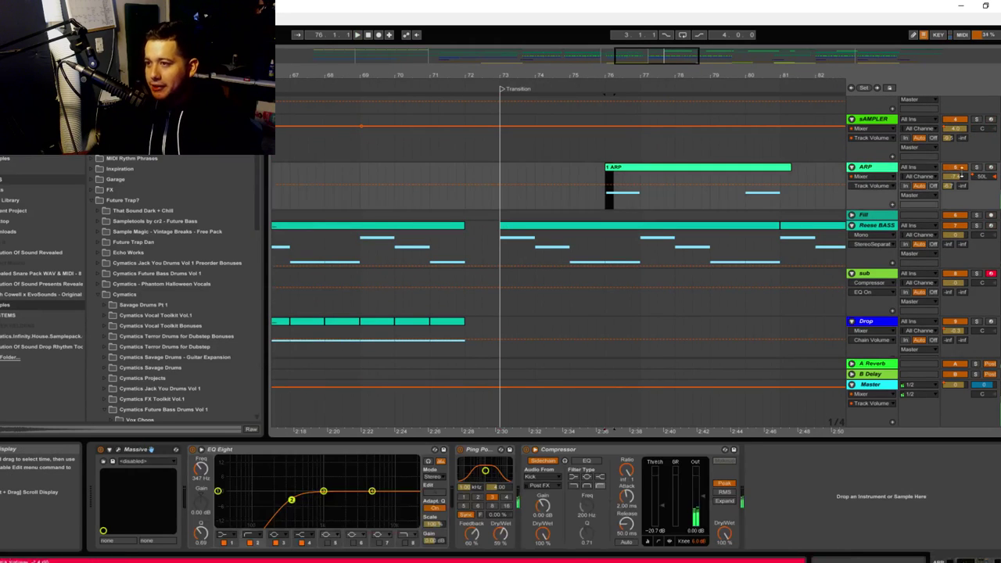
click(977, 167)
drag(671, 168, 713, 174)
click(981, 176)
key(ctrl+z)
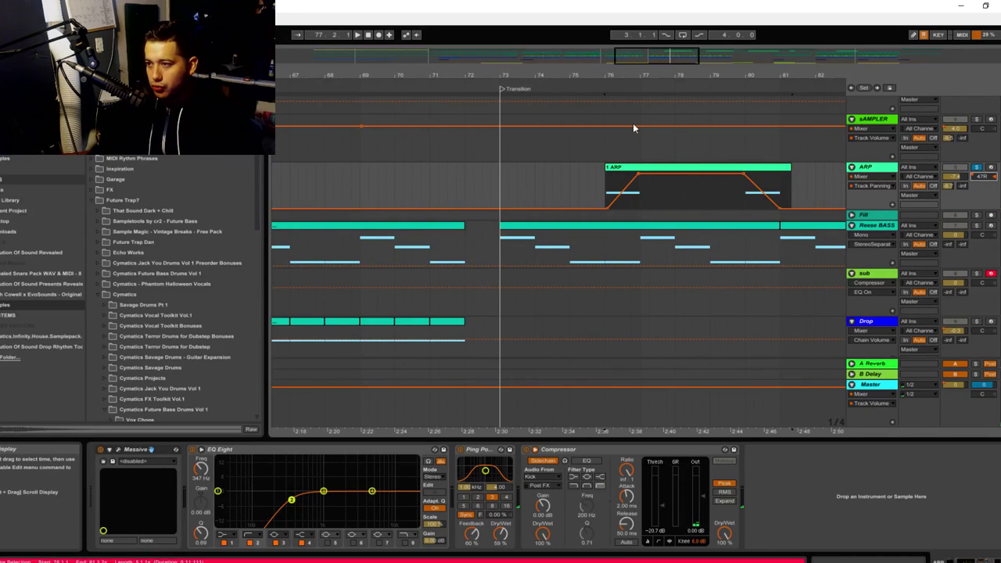
Show the Vocal and Reese bass device chains at the Transition locator and look over the tracks below
scroll(633, 123, up, 3)
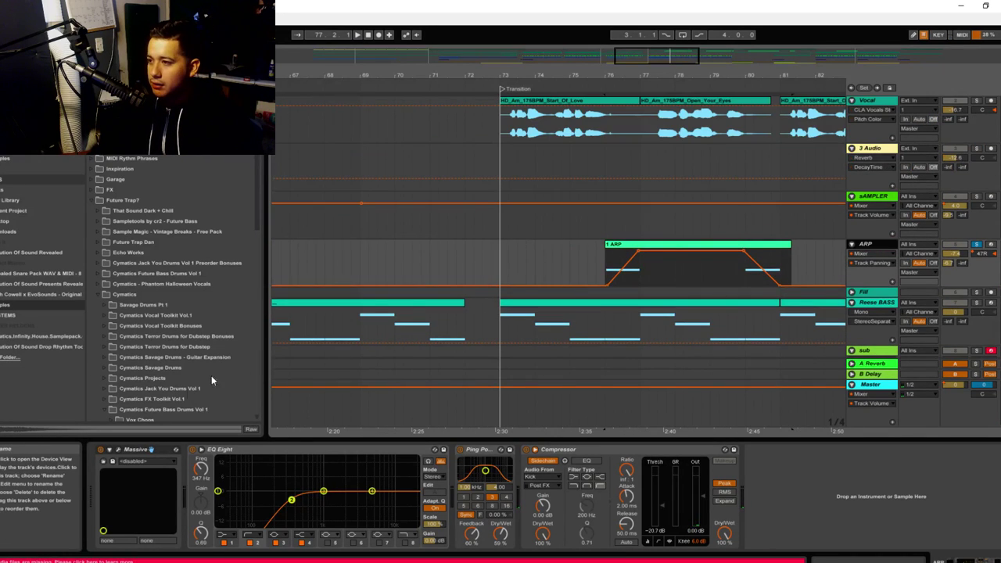
drag(669, 59, 682, 69)
click(388, 140)
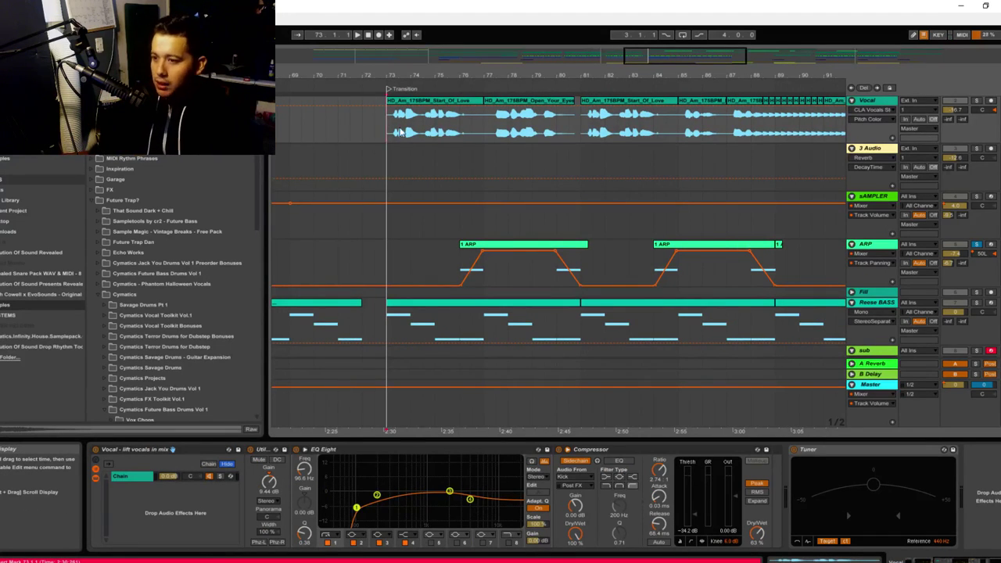
scroll(865, 184, down, 4)
click(886, 207)
scroll(588, 228, down, 10)
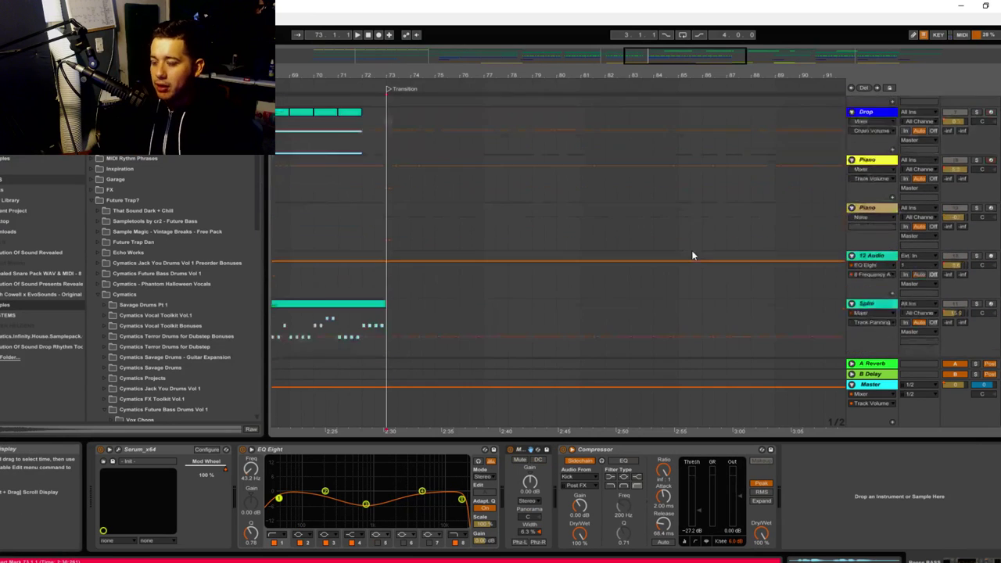
scroll(704, 293, up, 8)
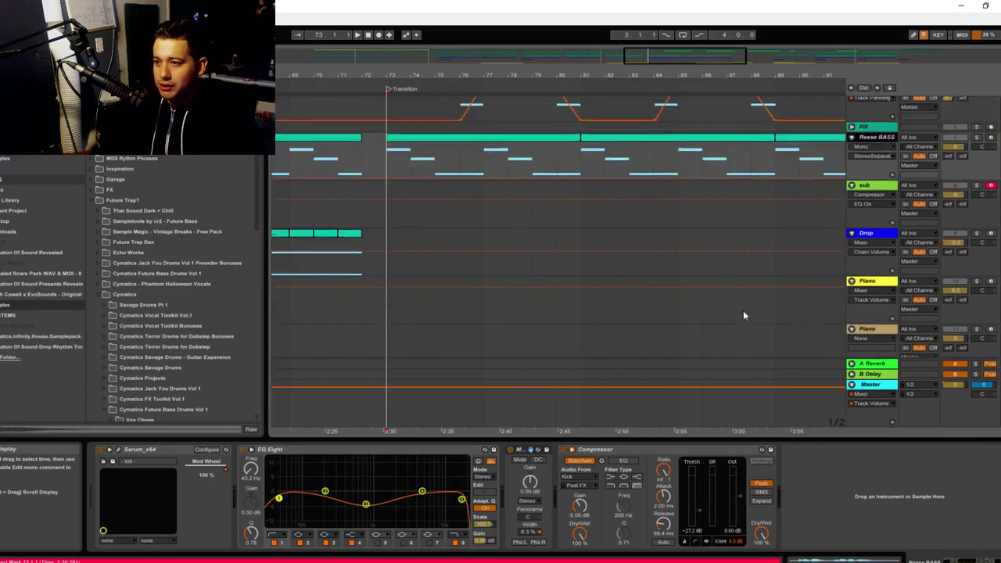
Unsolo the ARP track and play the Transition section from bar 73 with the ARP muted
click(959, 167)
key(space)
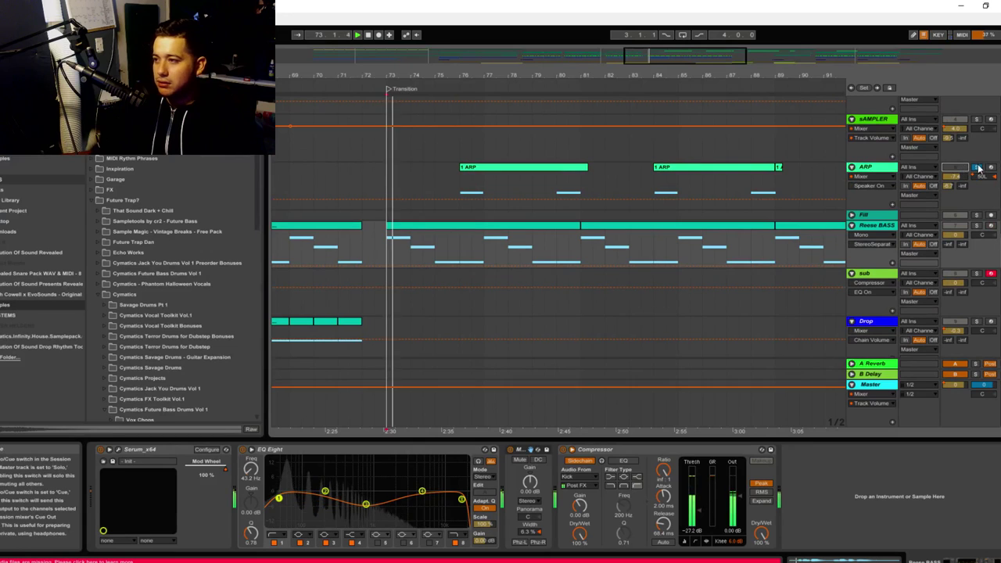
click(977, 168)
scroll(559, 274, up, 4)
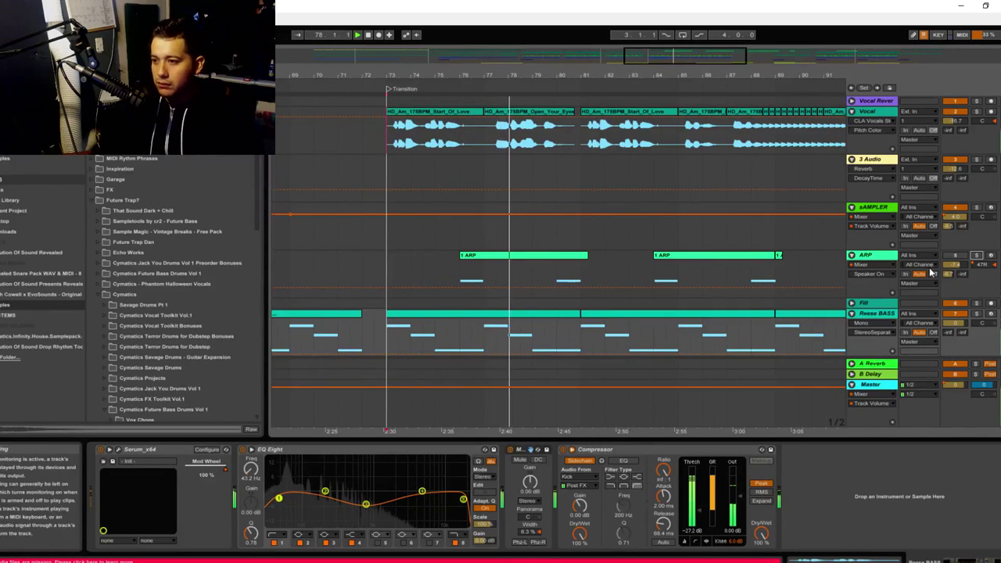
key(space)
Play the section with the ARP from bar 76 and extend the "Open_Your_Eyes" vocal clip's end to bar 81
click(462, 289)
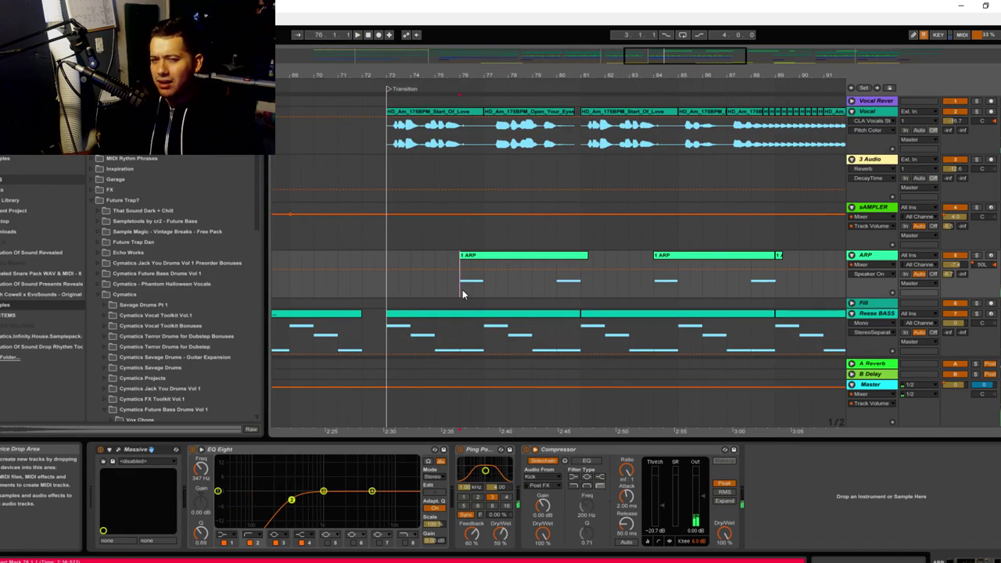
mouse_move(462, 289)
mouse_down()
mouse_move(473, 221)
mouse_move(499, 302)
mouse_move(463, 294)
mouse_up()
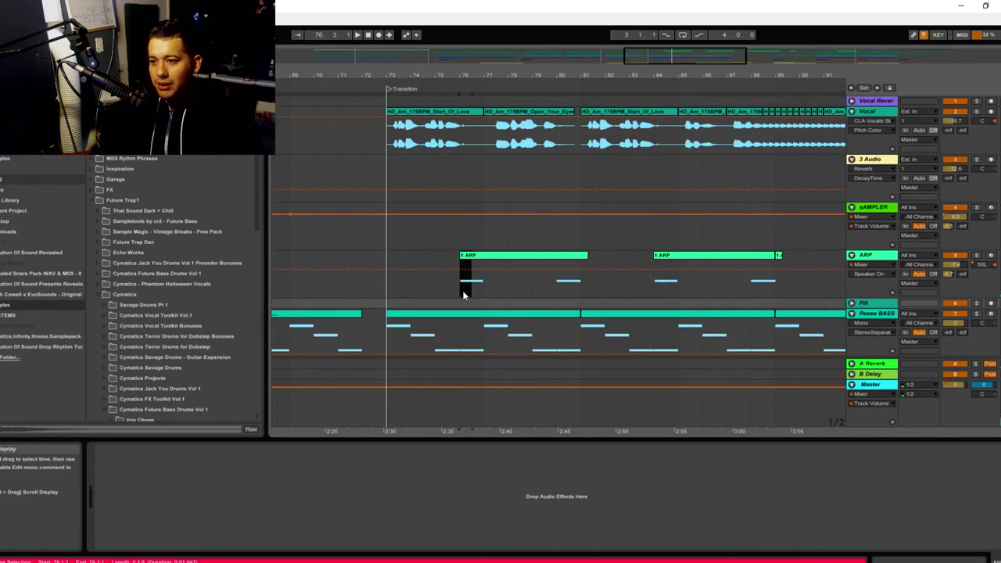
click(463, 295)
key(space)
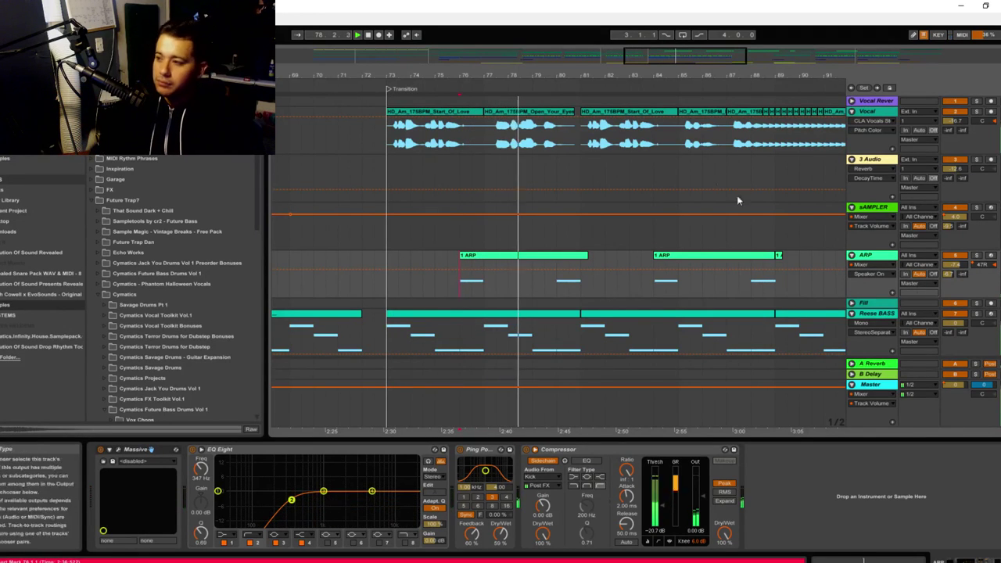
drag(573, 111, 578, 110)
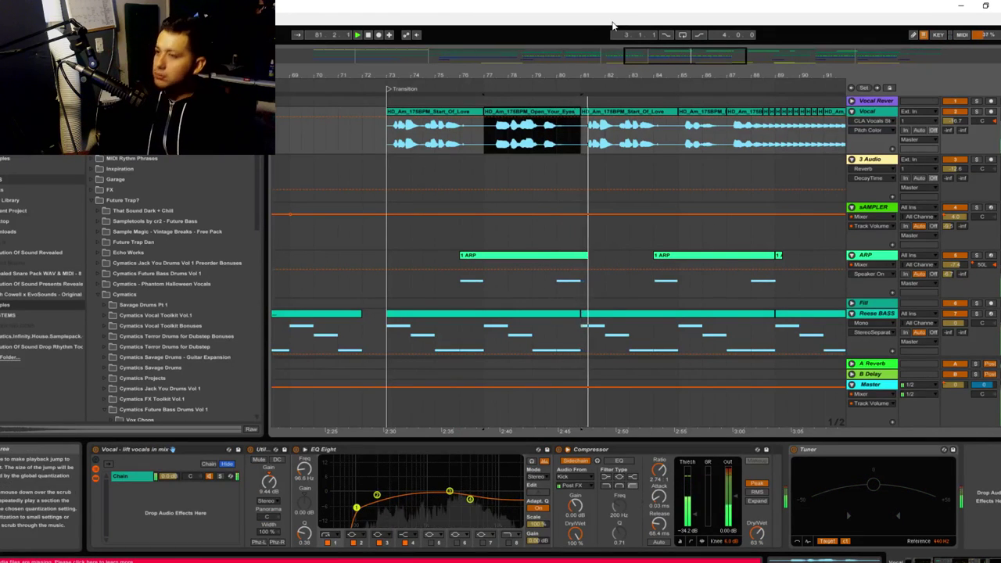
Move on to the vocal chops around bar 88 and play them from the middle of bar 87
drag(612, 76, 498, 75)
key(space)
click(573, 147)
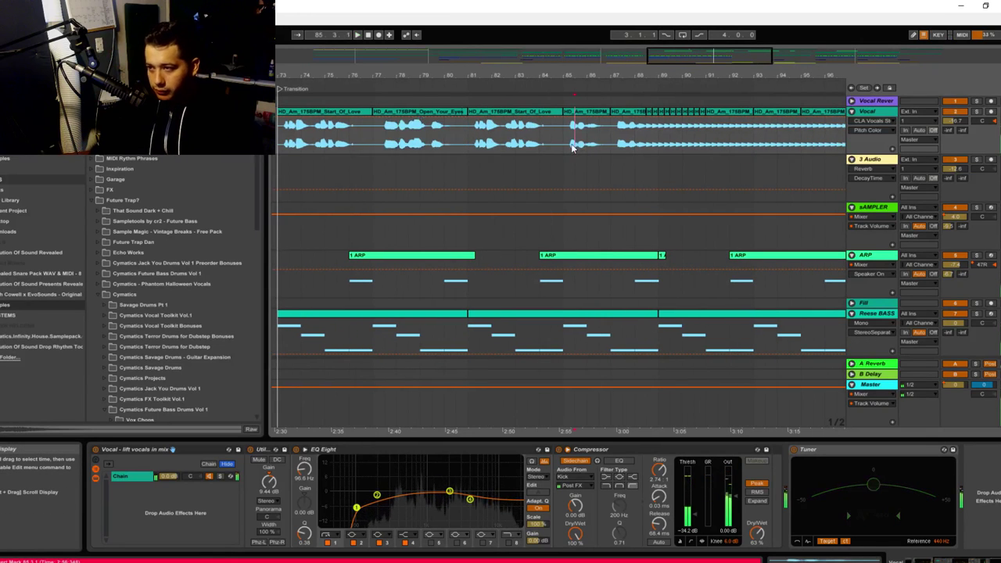
click(656, 153)
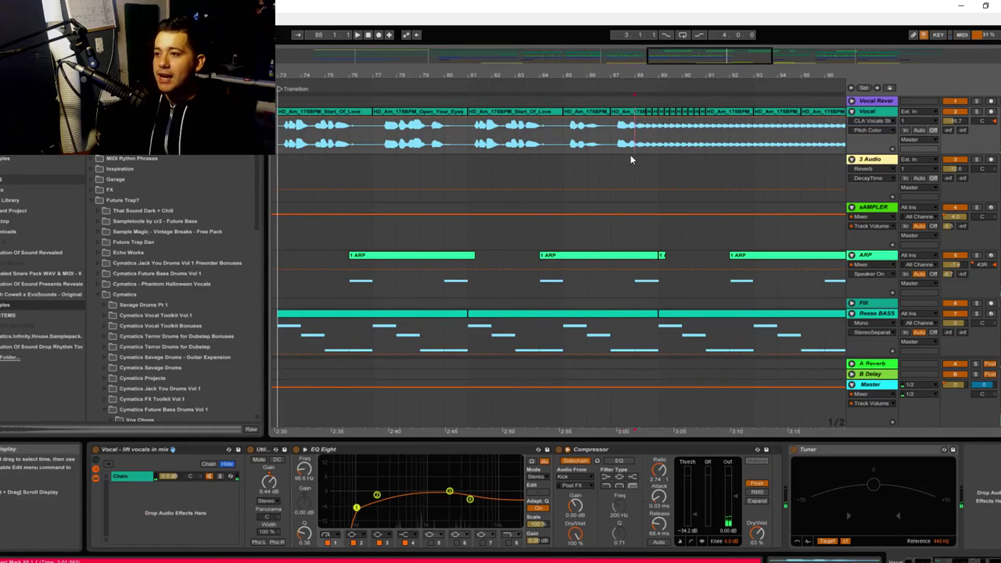
click(626, 156)
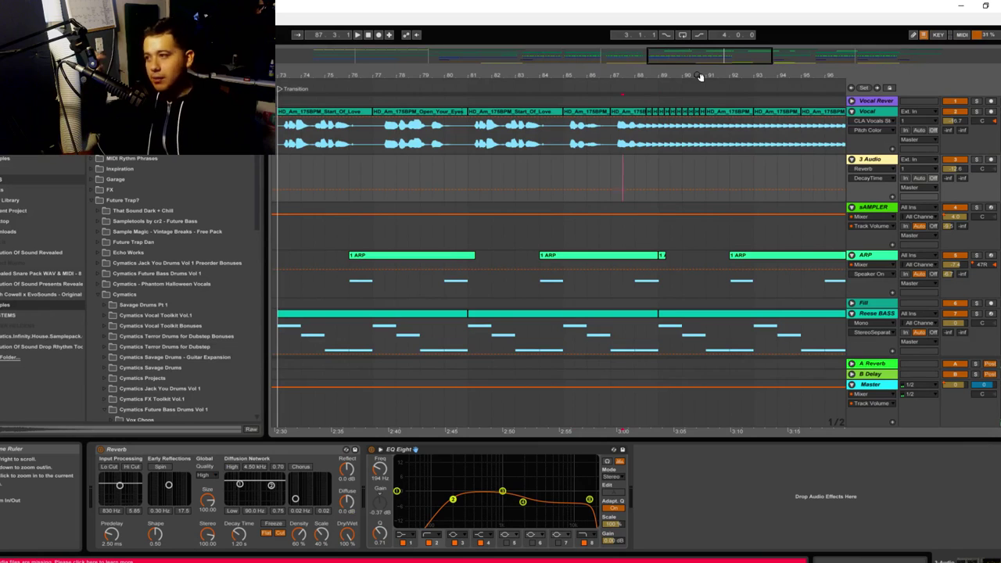
key(space)
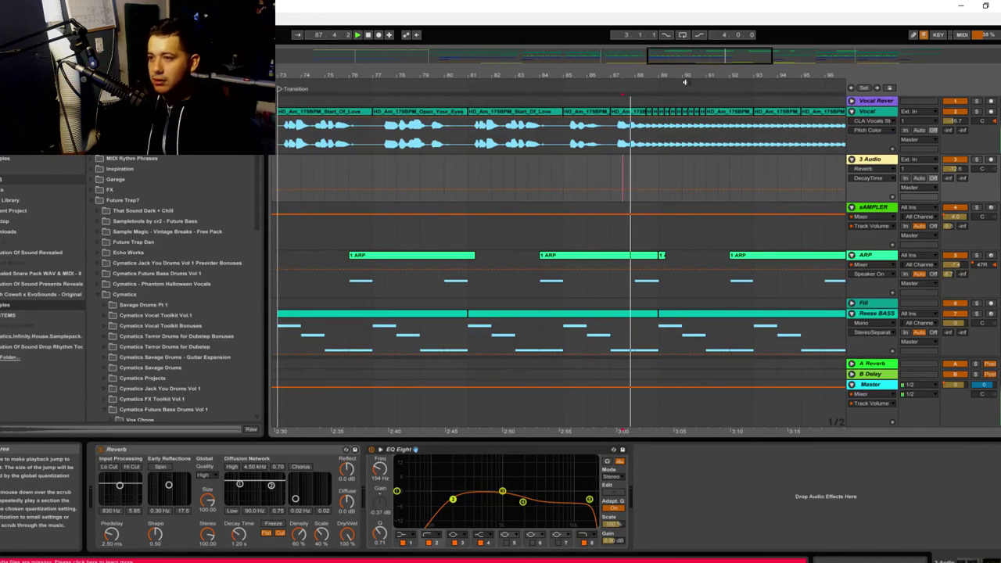
drag(736, 56, 741, 65)
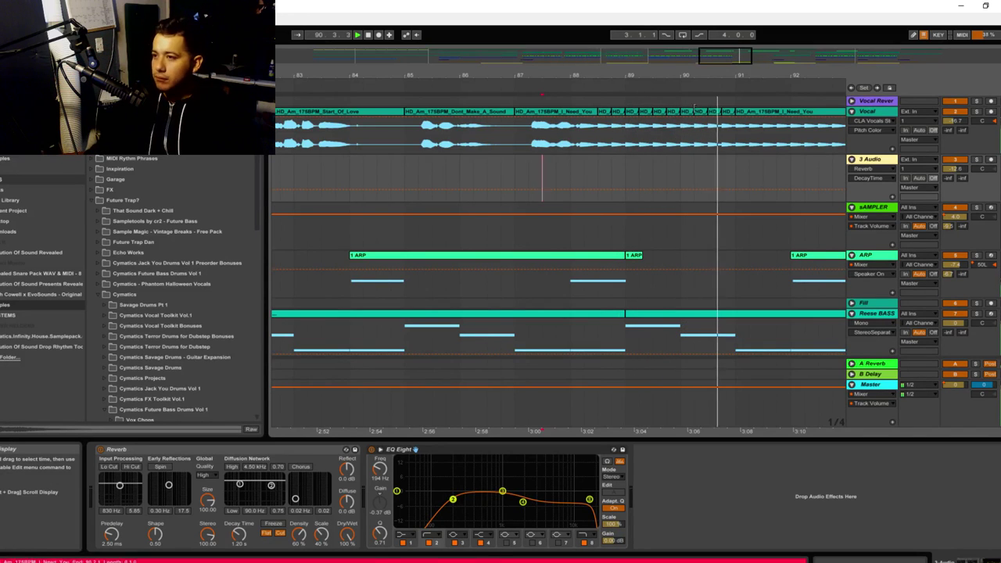
Stop playback, highlight the vocal chops from bar 89 to 91 and open the "I_Need_You" clip at bar 91 in the sample view
click(458, 139)
key(space)
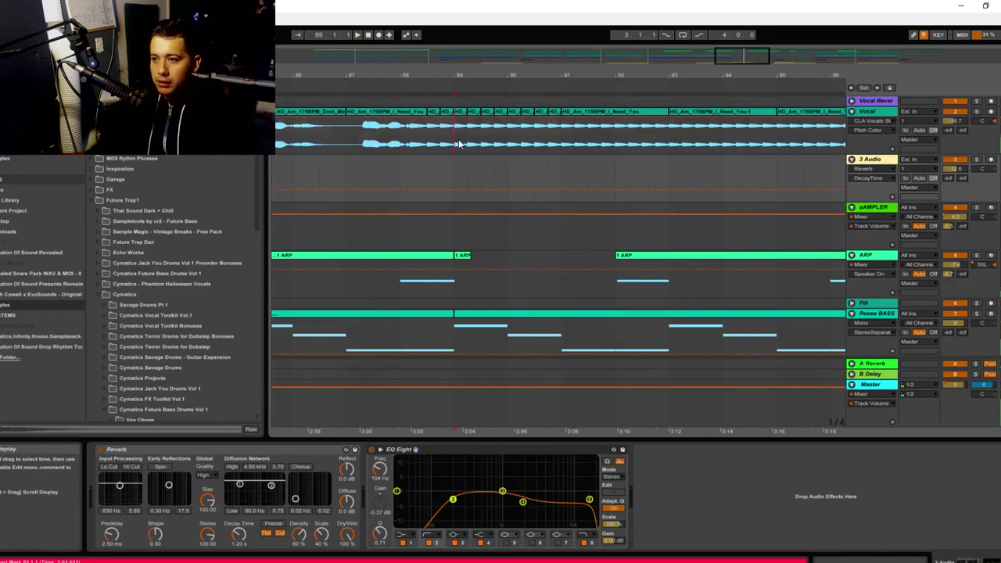
drag(561, 143, 456, 143)
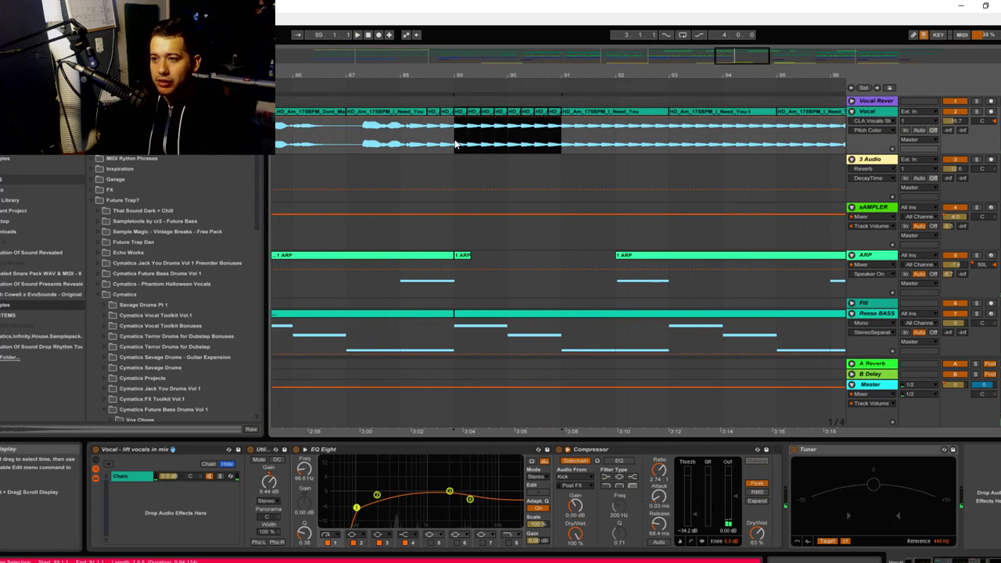
click(618, 113)
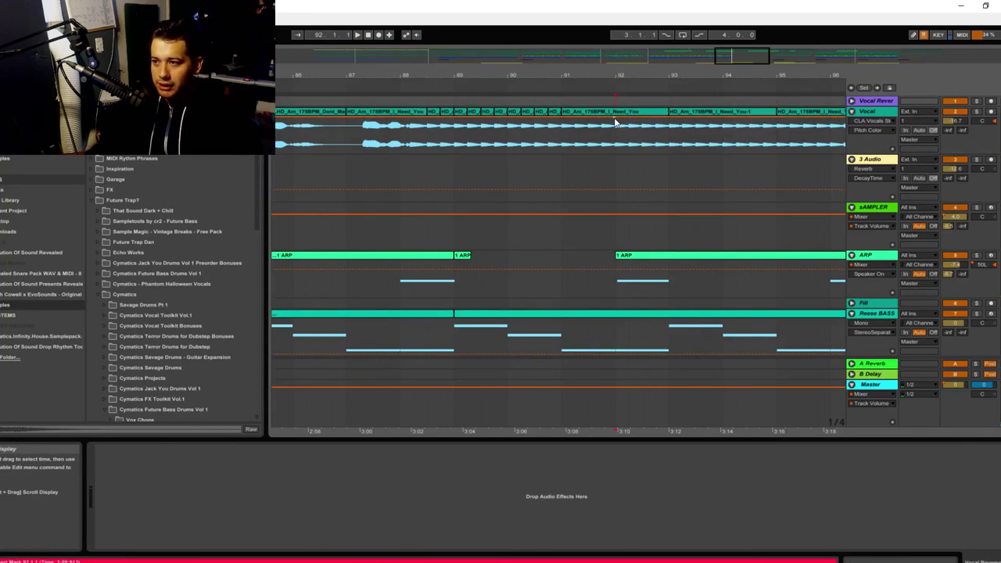
double_click(624, 116)
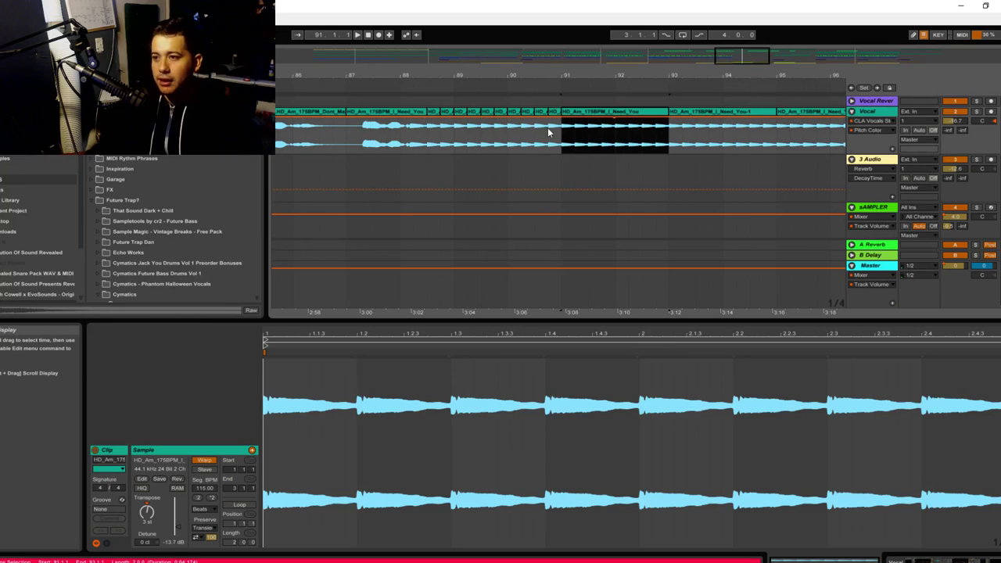
Try duplicating the vocal chops from bars 89 to 91 over the long "I_Need_You" clip at bar 91, play them and undo the duplication
drag(547, 127, 557, 135)
double_click(603, 115)
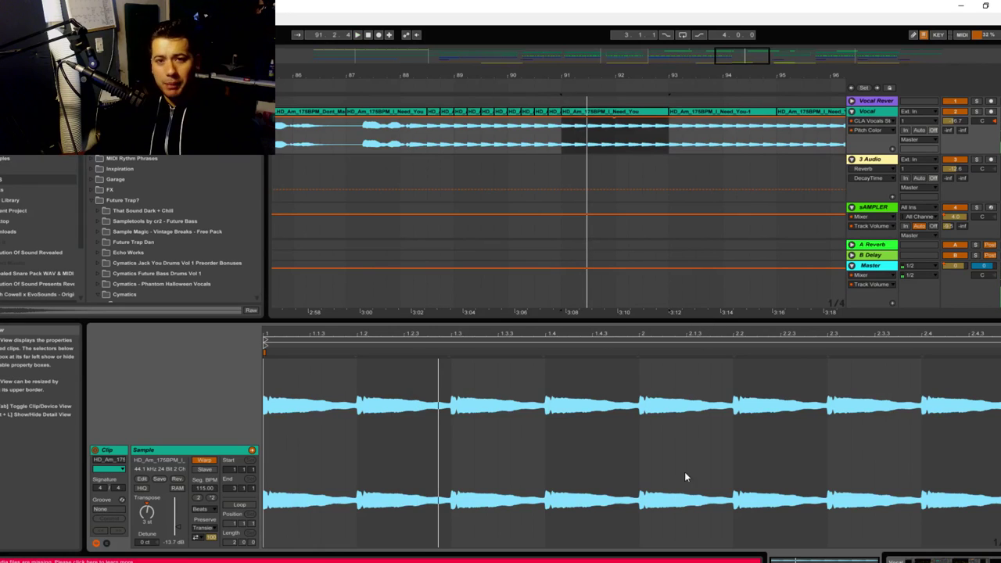
click(454, 136)
drag(561, 135, 456, 141)
key(ctrl+d)
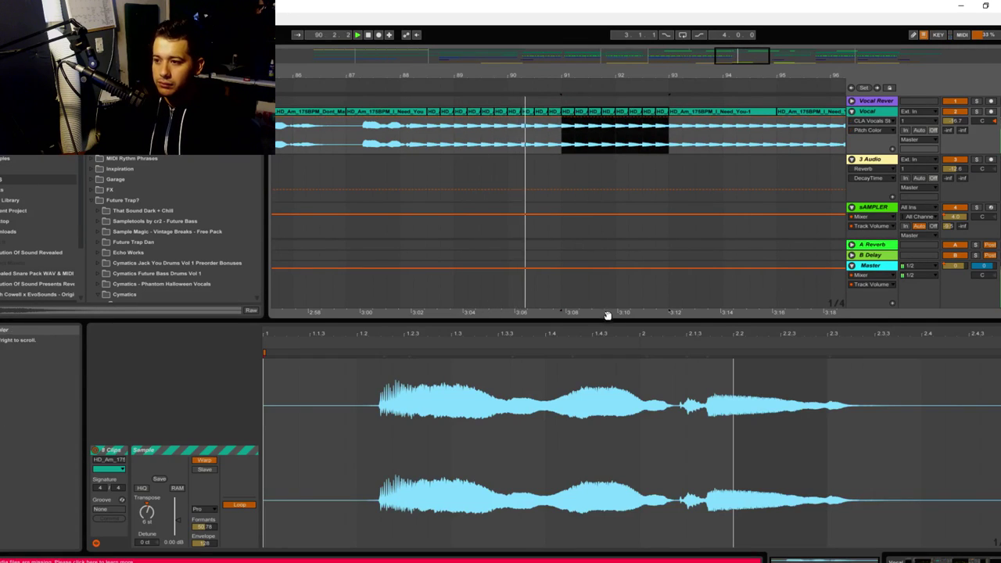
drag(624, 320, 630, 540)
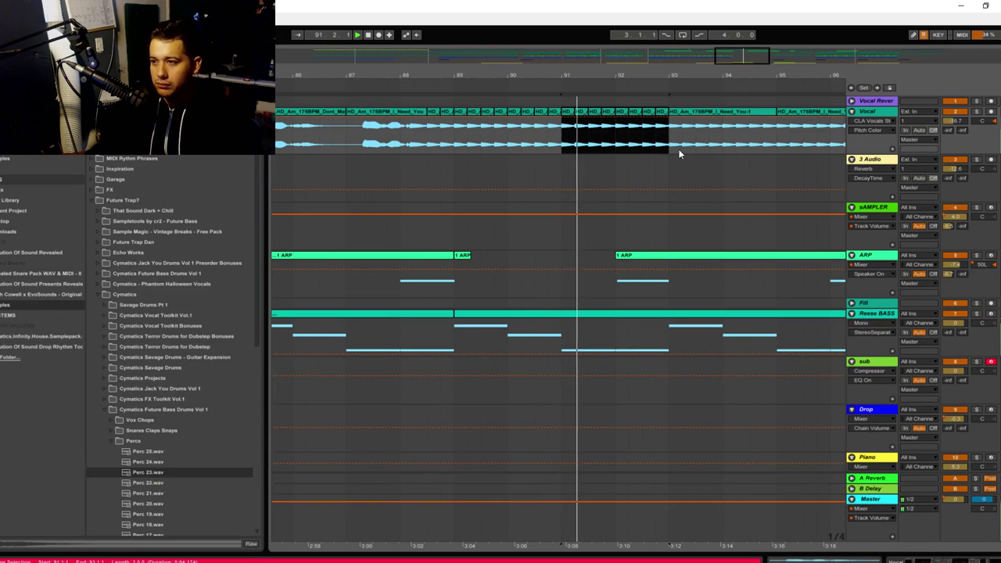
key(space)
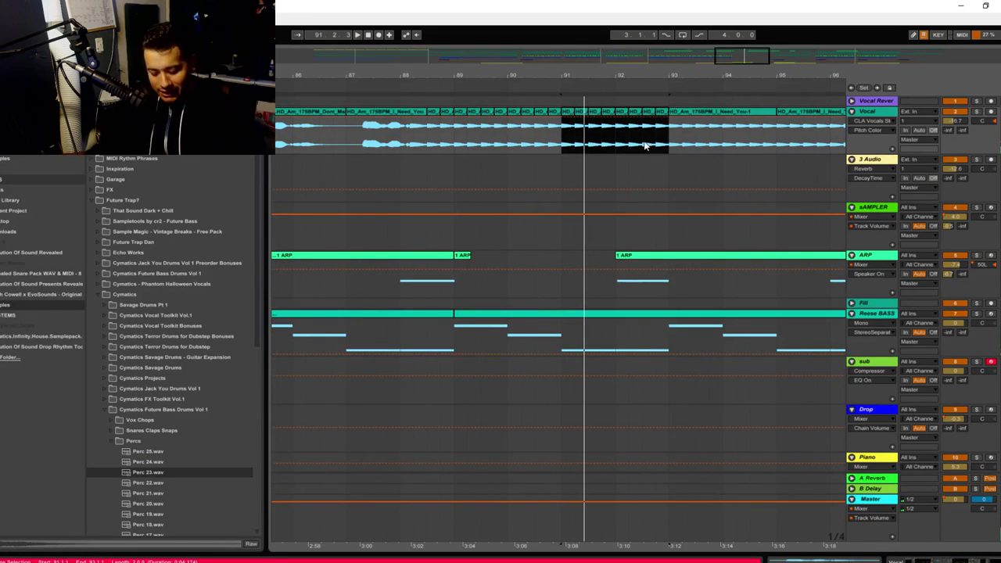
key(ctrl+z)
Play the vocal chops from bar 97, and restart playback from bar 88
mouse_move(703, 55)
mouse_down()
mouse_move(702, 36)
mouse_move(766, 39)
mouse_up()
click(585, 143)
key(space)
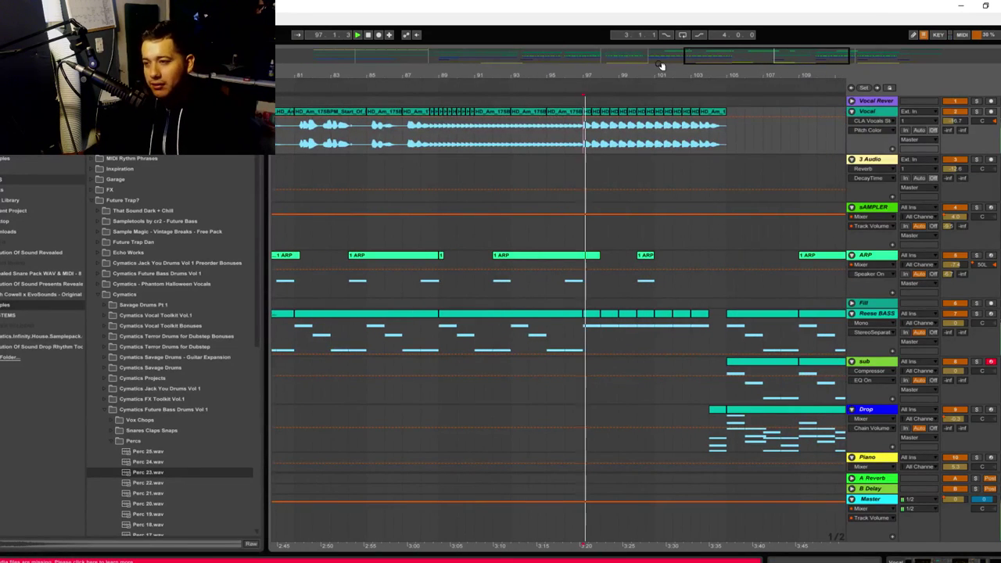
drag(421, 150, 426, 151)
key(space)
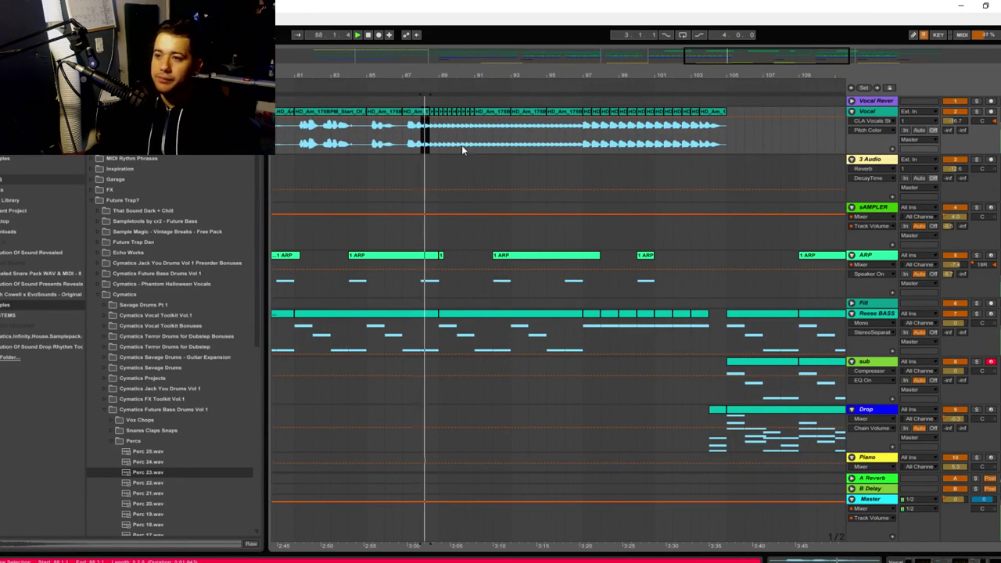
click(462, 145)
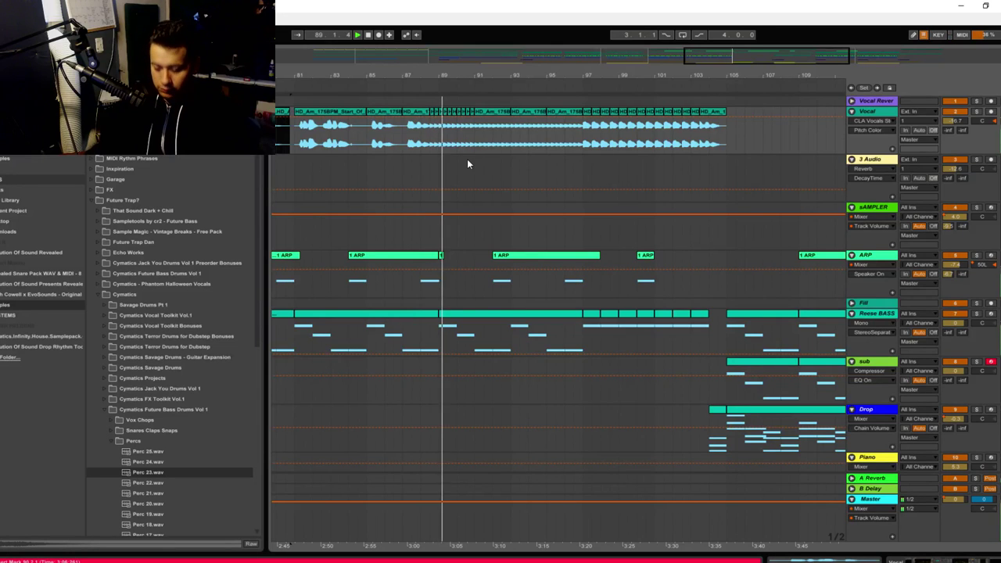
Examine the transposition of the "I_Need_You-1" clip at bar 93 and the "I_Need_You-2" clip at bar 95
mouse_move(751, 61)
mouse_down()
mouse_move(751, 102)
mouse_move(744, 70)
mouse_up()
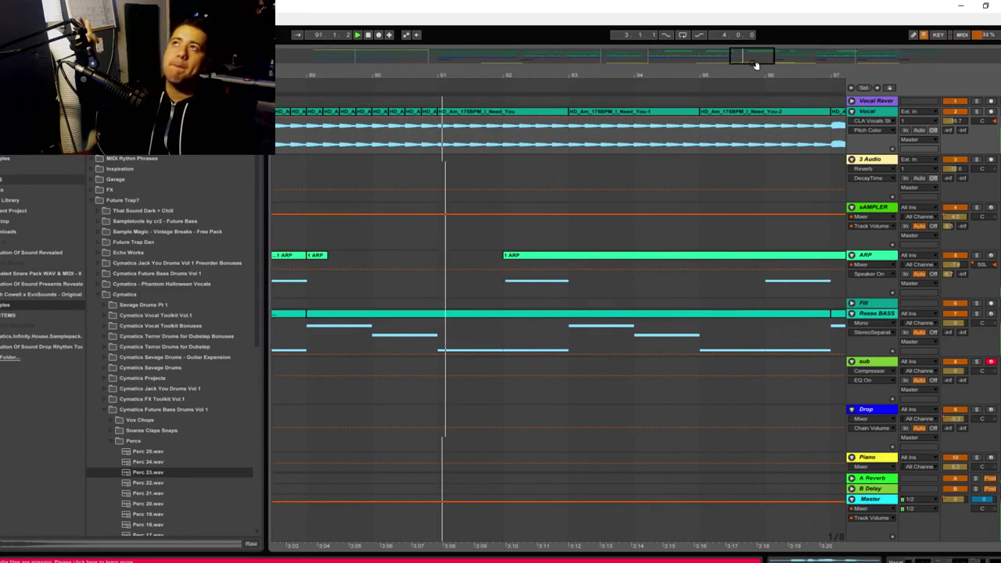
click(612, 112)
double_click(611, 110)
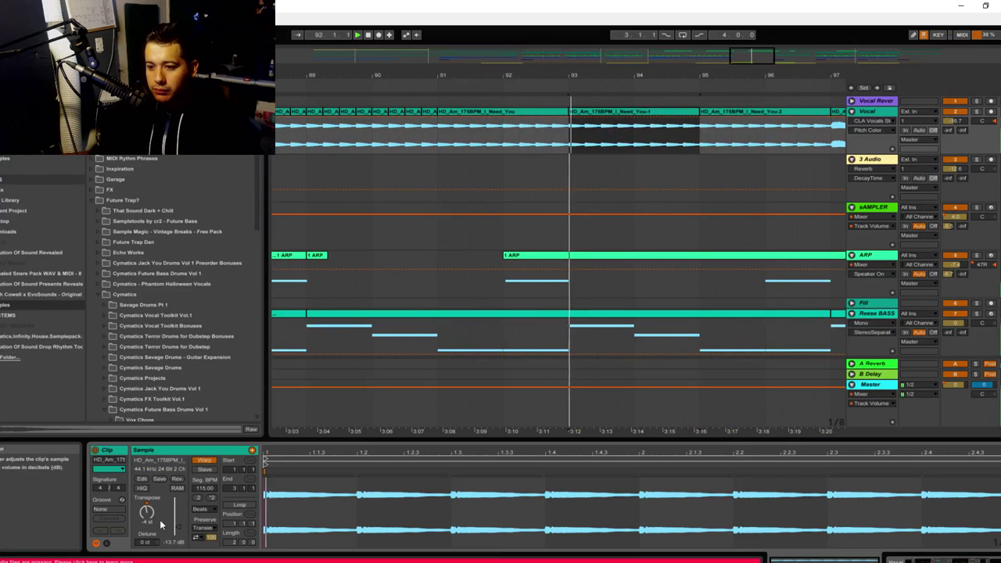
click(730, 114)
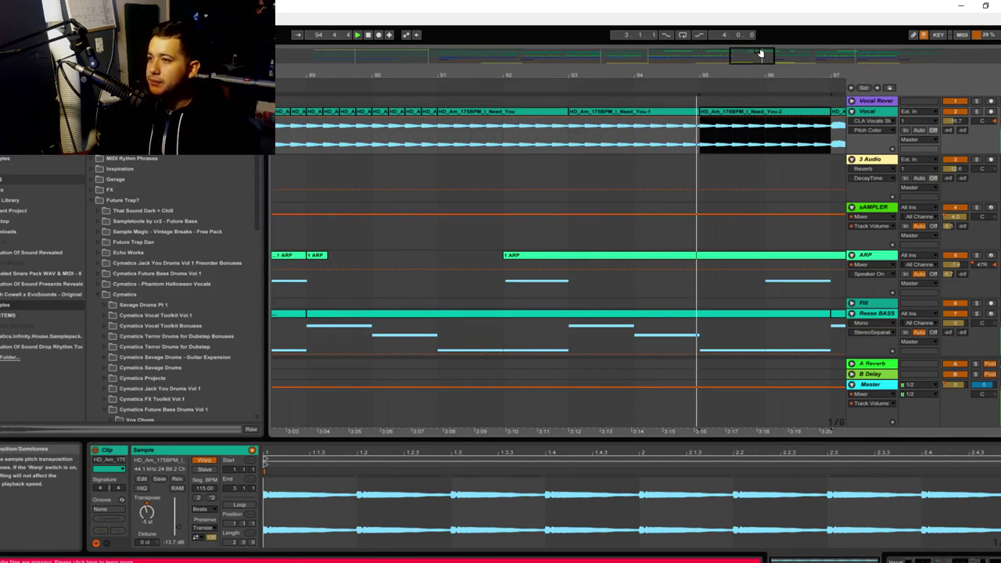
Add a locator named "FX Transitoin" at bar 97, where the louder vocal chops begin
drag(760, 55, 784, 42)
scroll(716, 165, down, 3)
scroll(736, 188, up, 2)
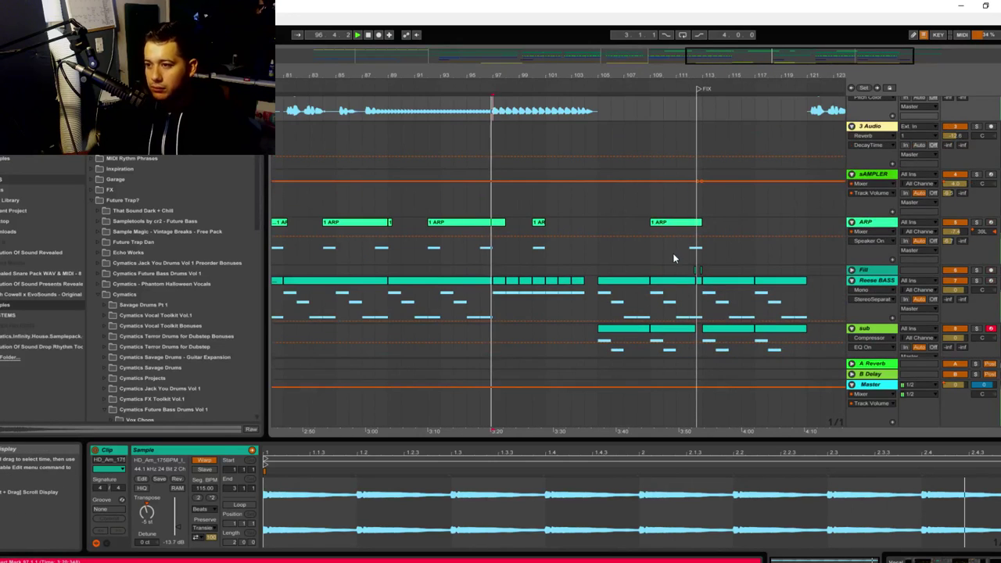
scroll(636, 277, up, 1)
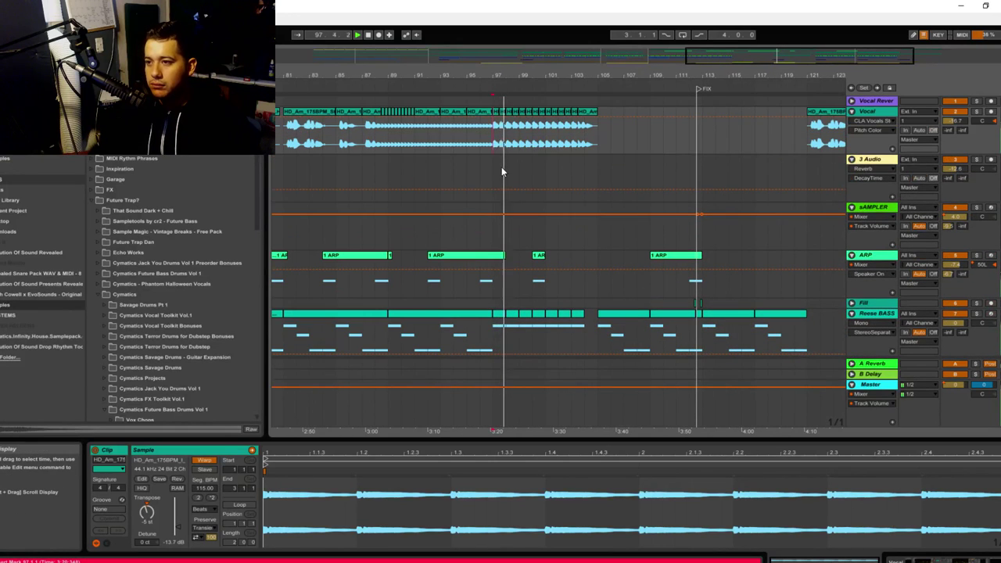
click(502, 166)
scroll(492, 185, down, 3)
scroll(537, 168, up, 3)
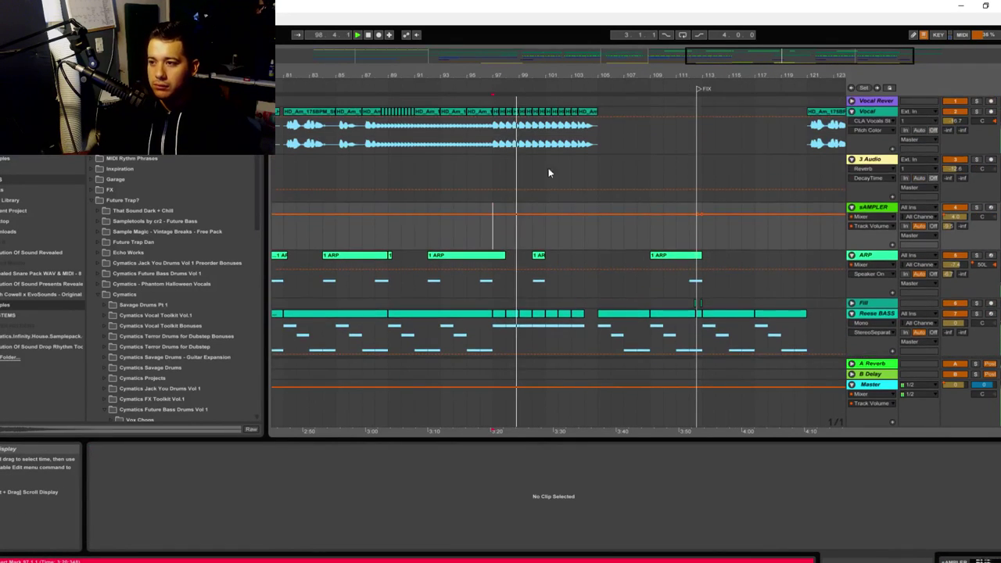
right_click(491, 88)
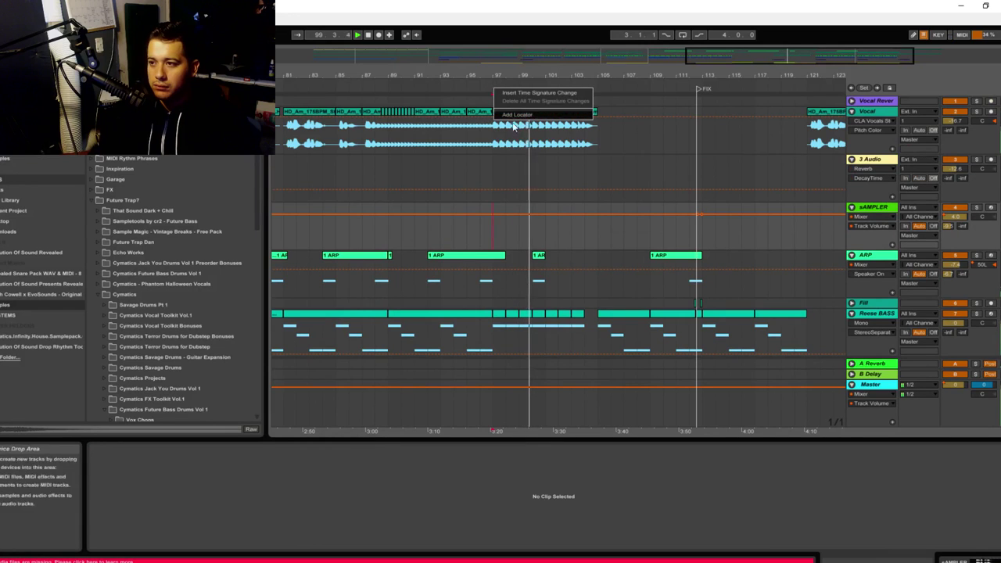
click(516, 92)
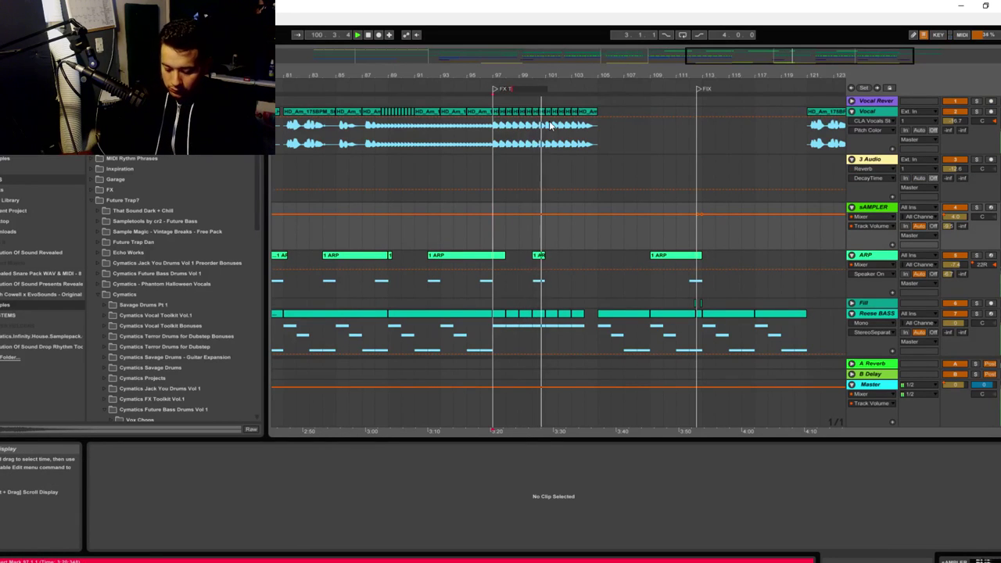
text(FX Transitoin)
key(Return)
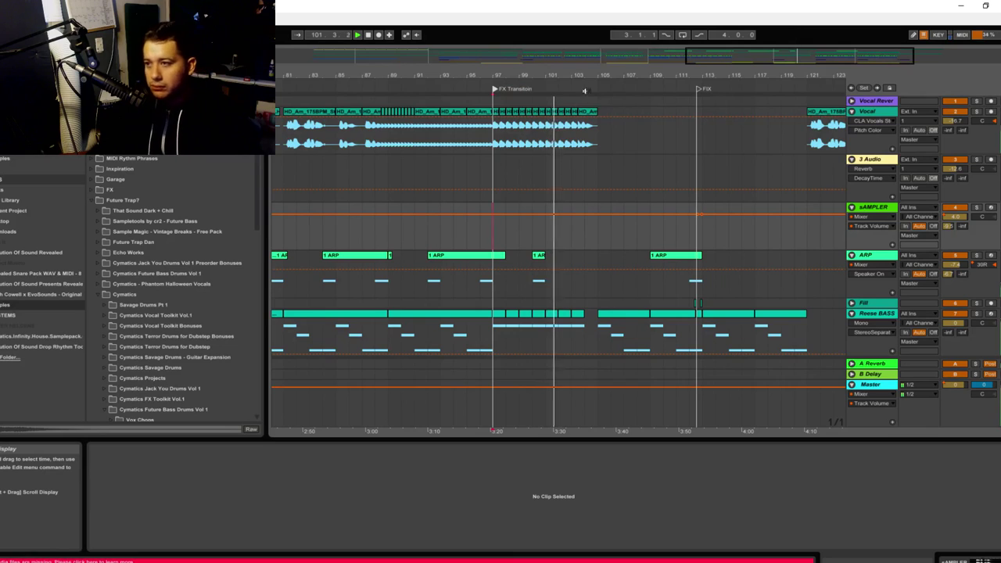
Move on to the drop around bar 105 and select the Drop track's one-bar clip at bar 104
click(584, 92)
drag(702, 74, 635, 62)
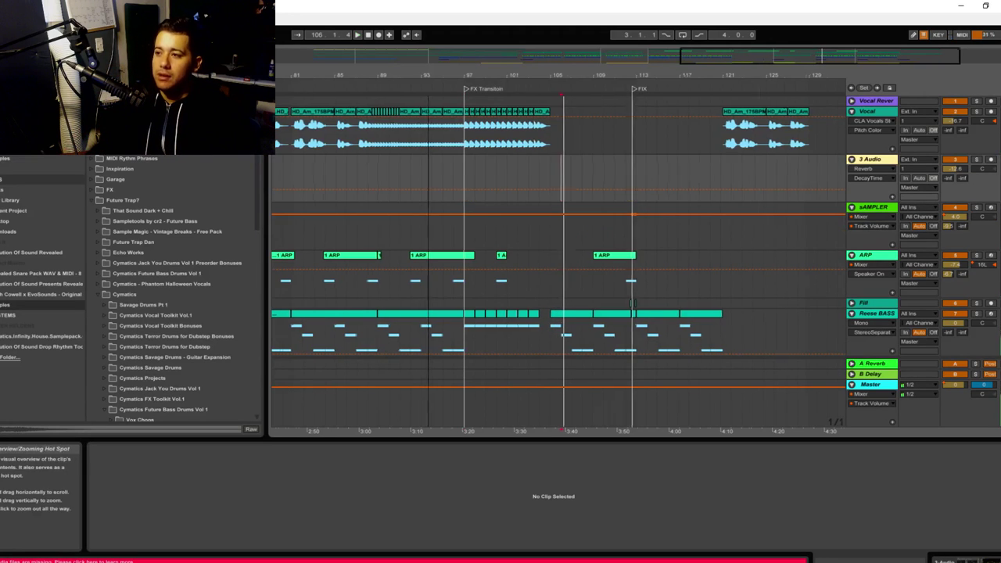
mouse_move(774, 56)
mouse_down()
mouse_move(775, 82)
mouse_move(822, 84)
mouse_up()
scroll(742, 162, down, 5)
click(662, 263)
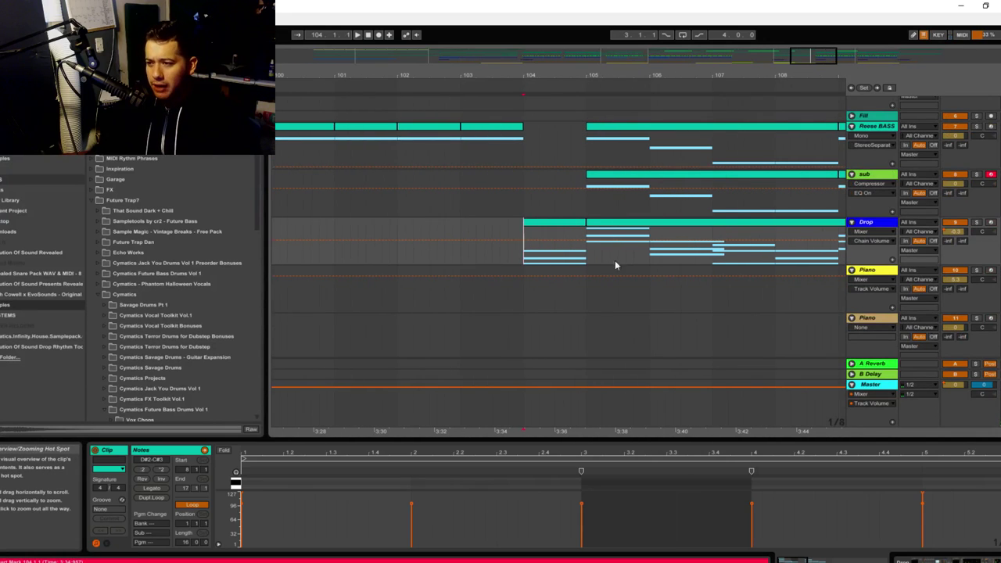
click(571, 225)
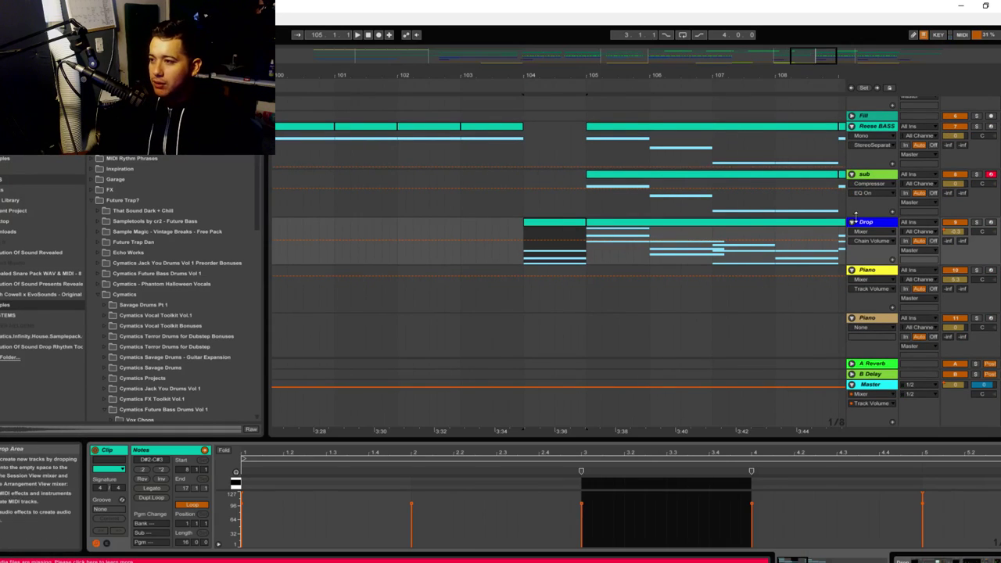
Solo the Drop track, show its device chain and play its chords from bar 105
click(867, 224)
click(976, 223)
click(589, 248)
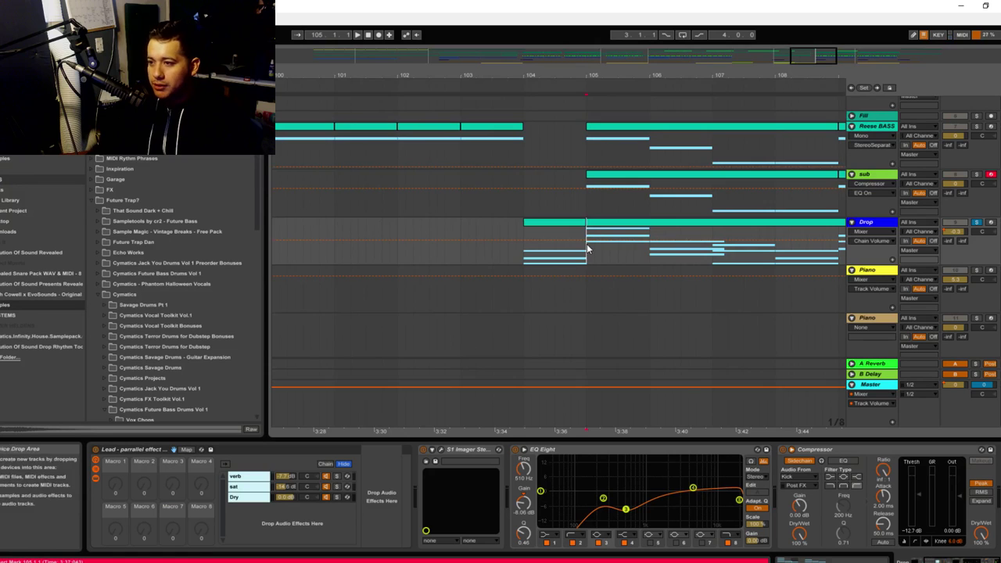
key(space)
key(space)
Play the Drop track's one-bar lead-in from bar 104, stop playback and unsolo the track
drag(524, 252, 532, 247)
click(549, 225)
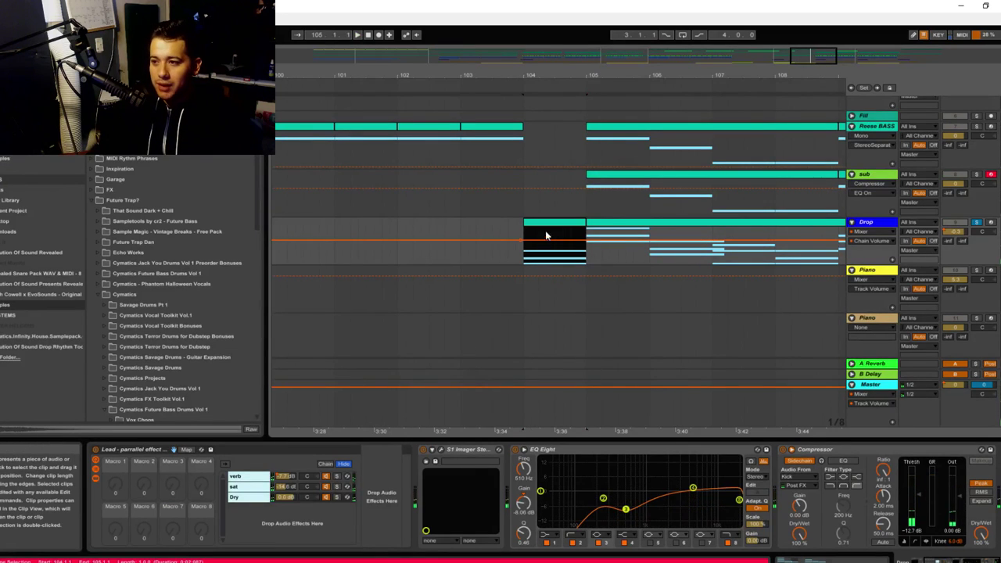
click(525, 264)
key(space)
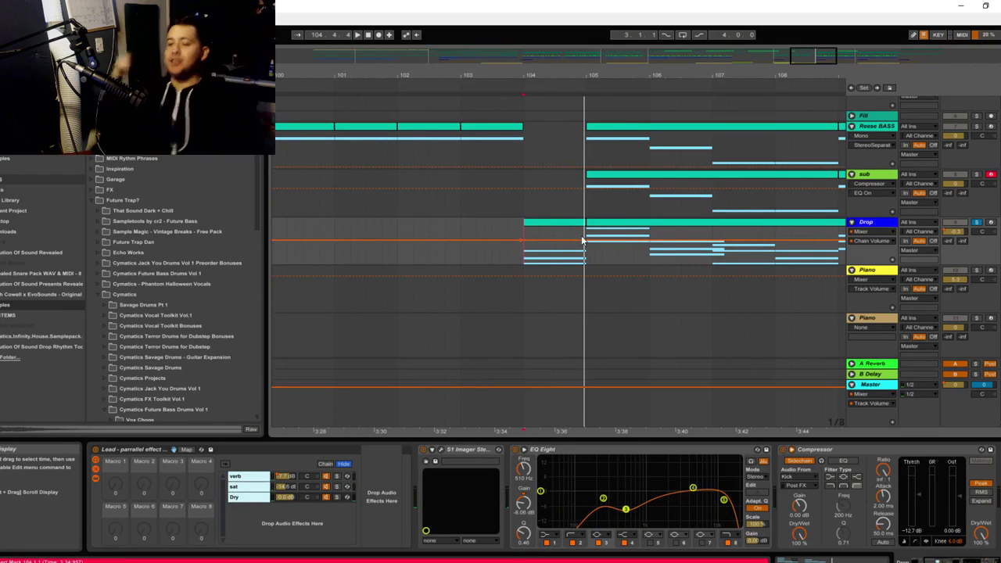
key(space)
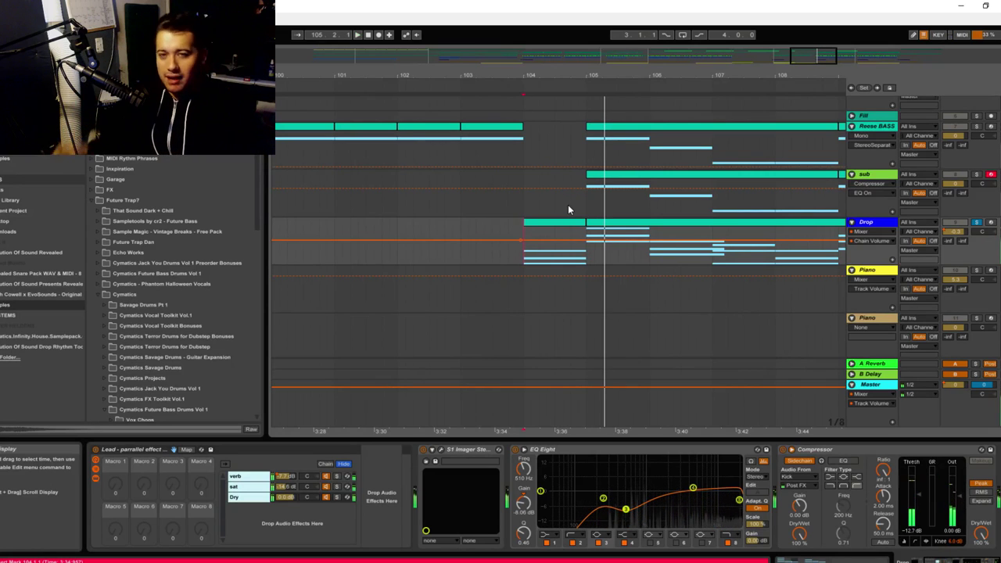
key(space)
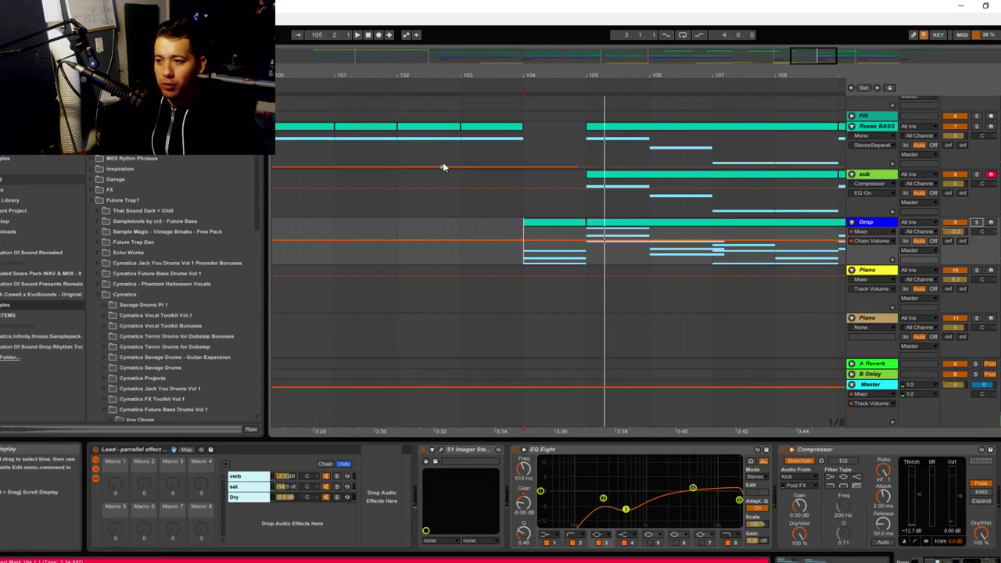
Play the full mix into the drop from bar 103, stop it and resume playback
click(461, 156)
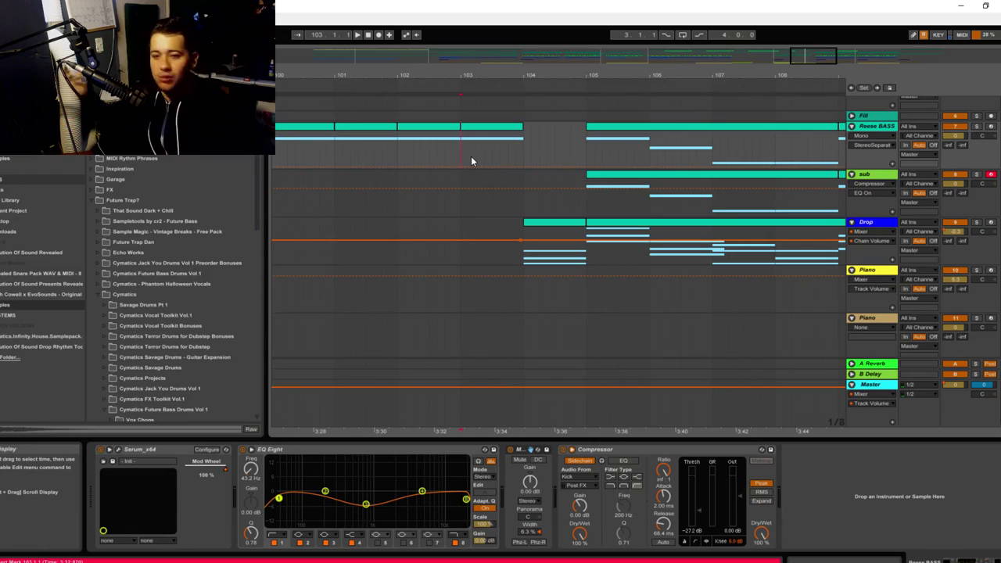
click(358, 34)
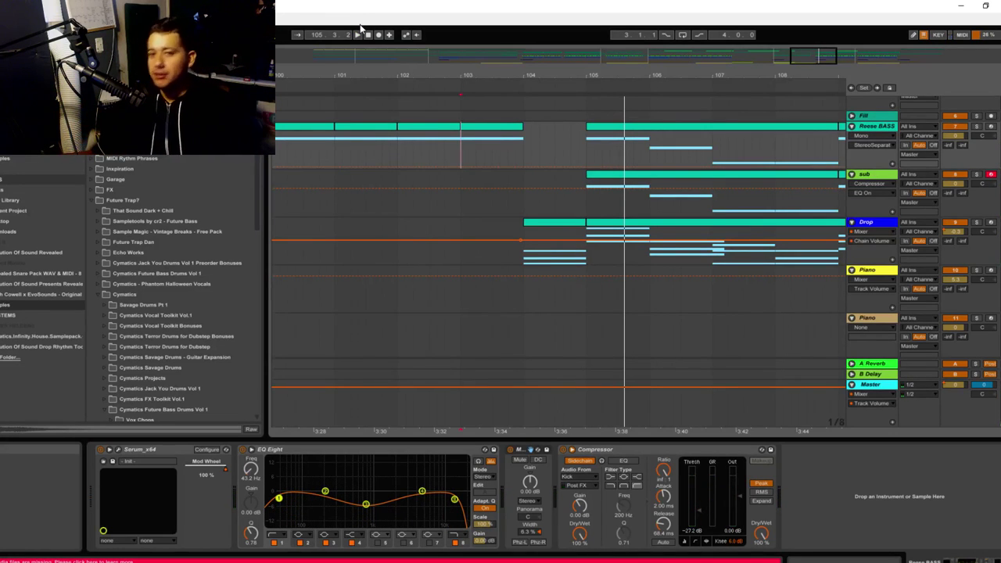
click(358, 32)
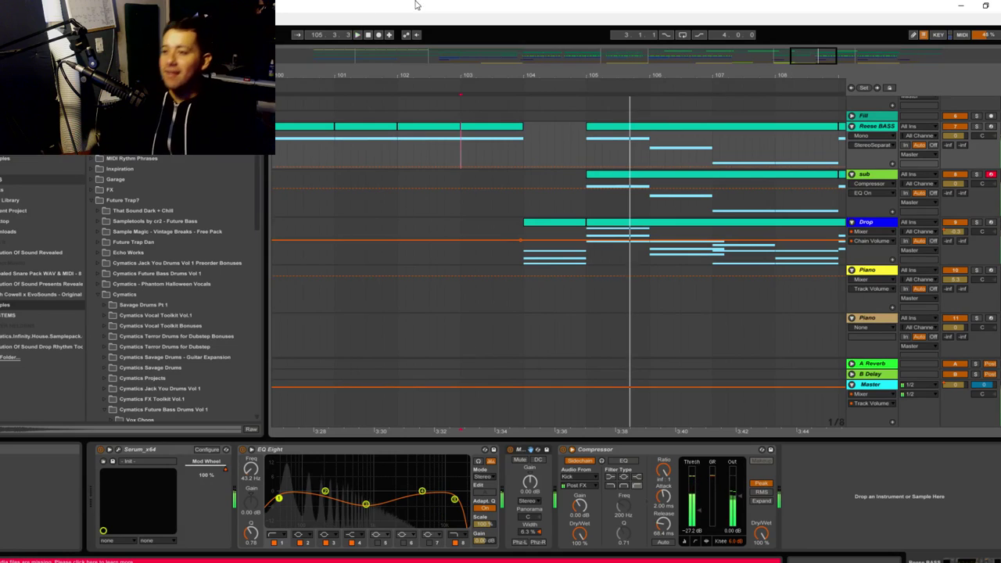
Solo the Spire, Drop and sub tracks together and play them from bar 105
drag(818, 60, 839, 36)
scroll(764, 227, down, 4)
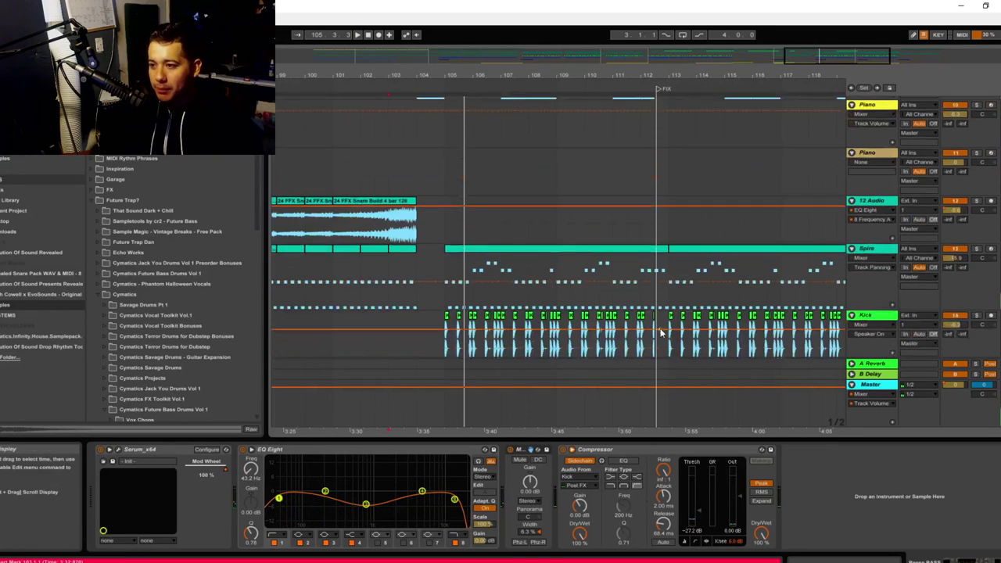
scroll(661, 333, down, 2)
click(529, 205)
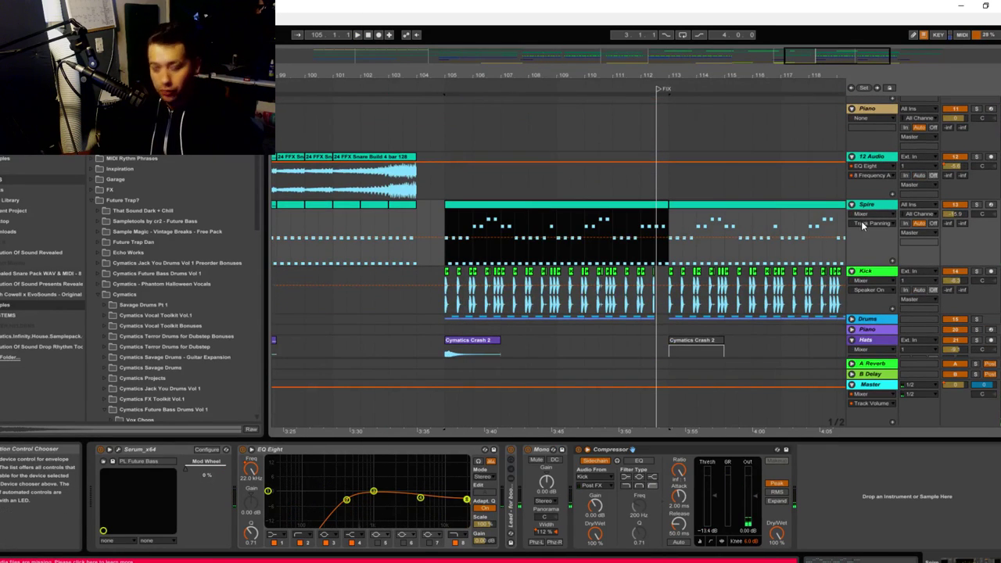
click(437, 253)
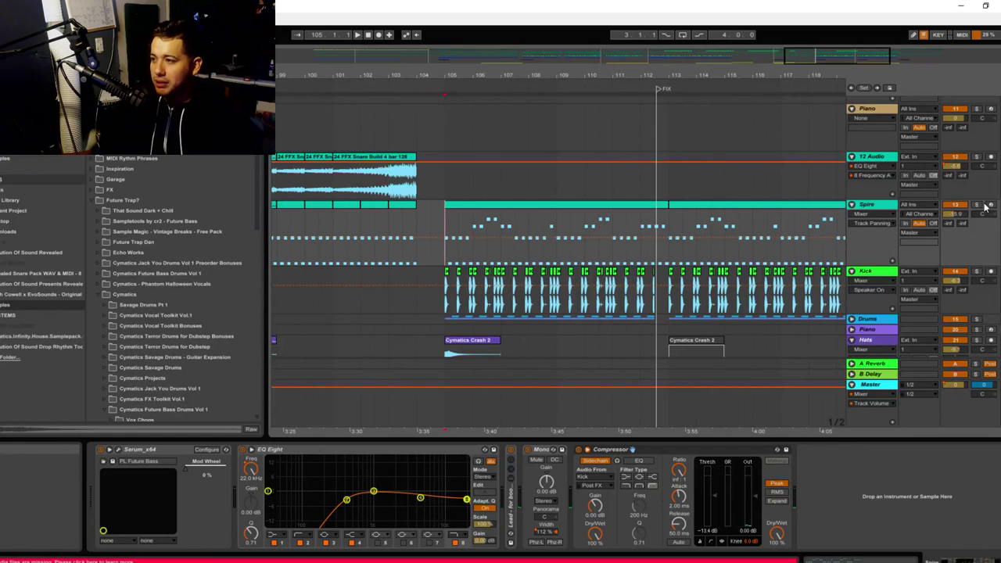
scroll(984, 211, up, 6)
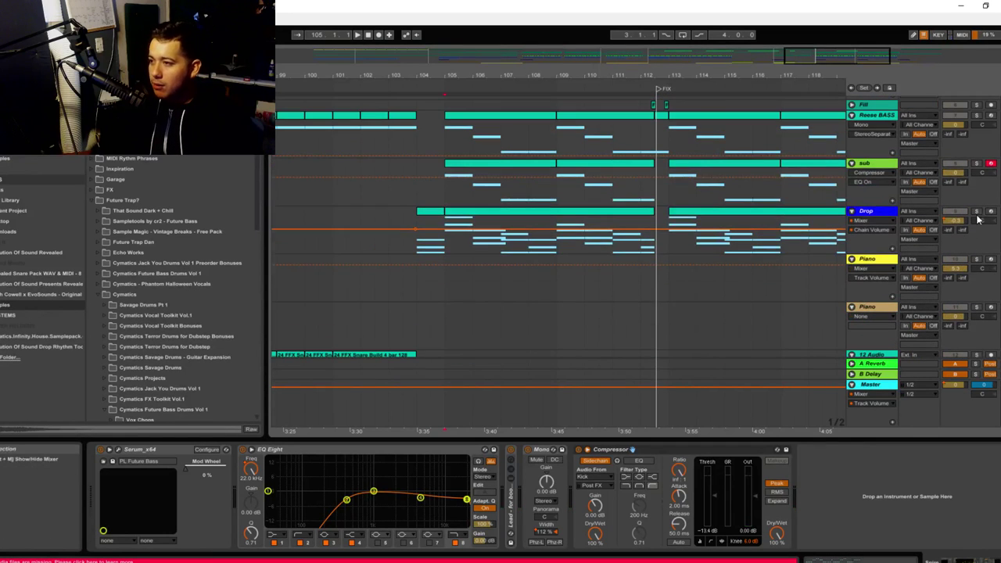
click(981, 182)
click(977, 212)
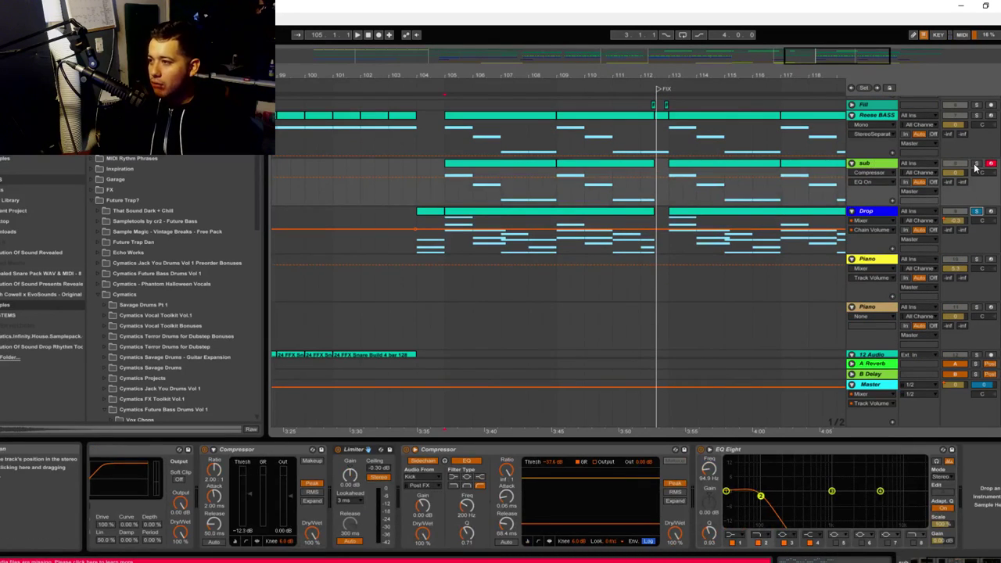
key(space)
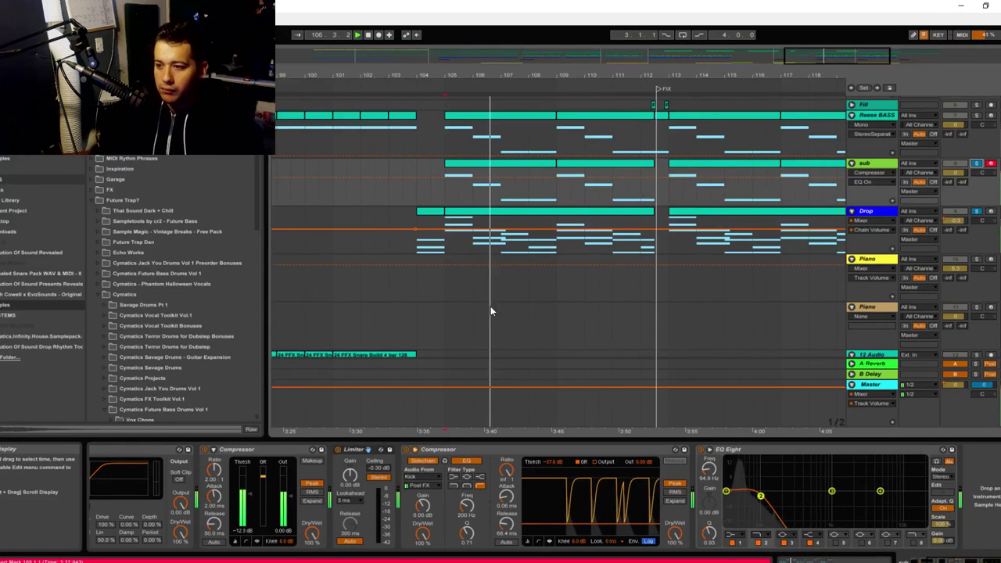
Show the Spire track's device chain, stop playback and set the Mono device's width to 109%
scroll(679, 269, down, 3)
click(878, 227)
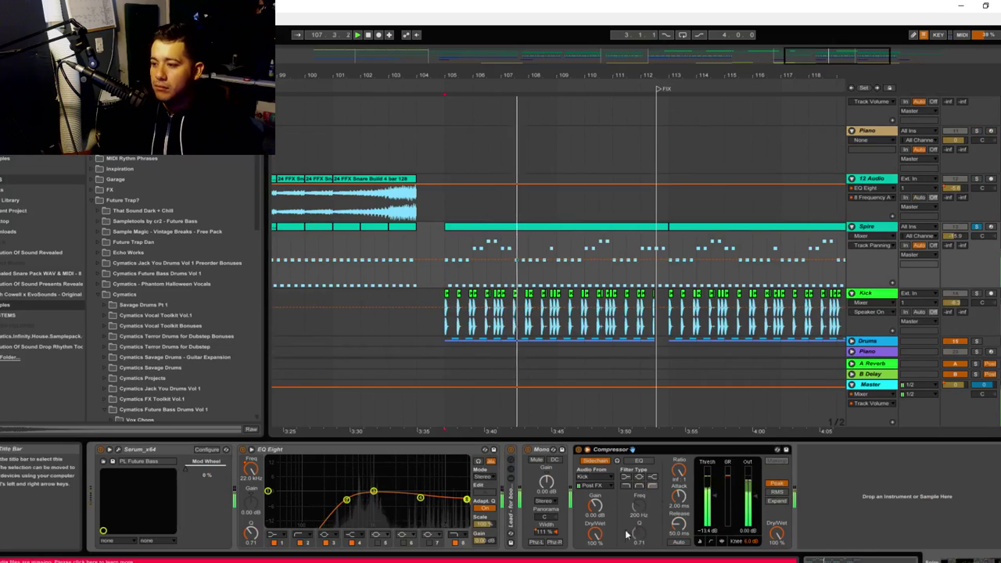
key(space)
drag(546, 532, 546, 535)
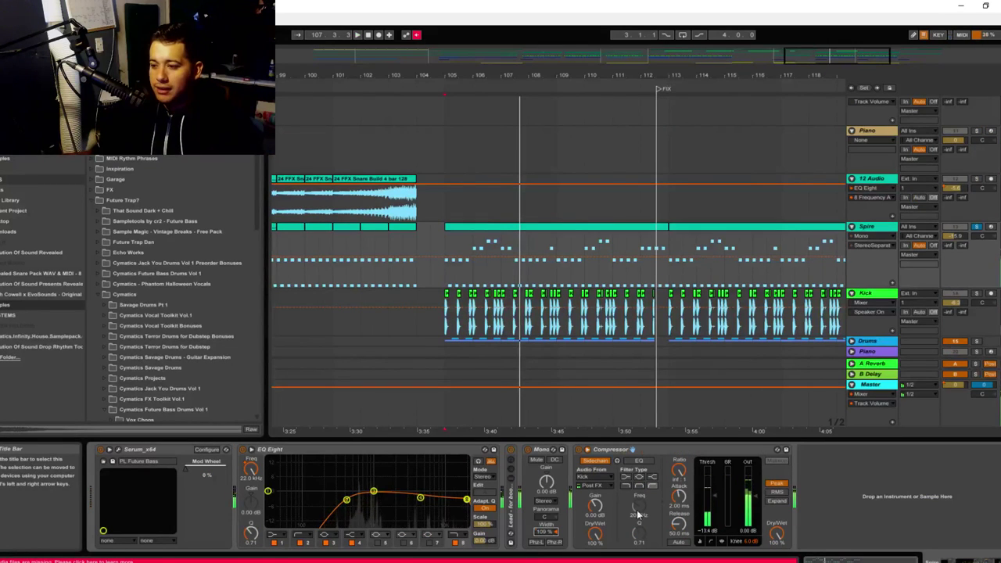
Re-enable the overridden automation, move the Spire track's stereo-width breakpoint from bar 113 to bar 105 at 52%, and play from bar 105
click(418, 34)
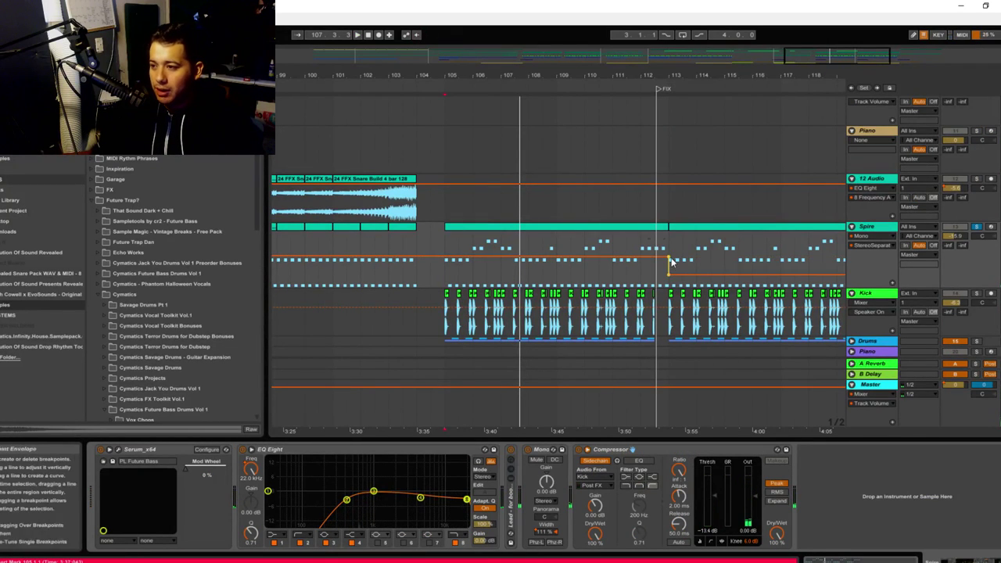
click(752, 262)
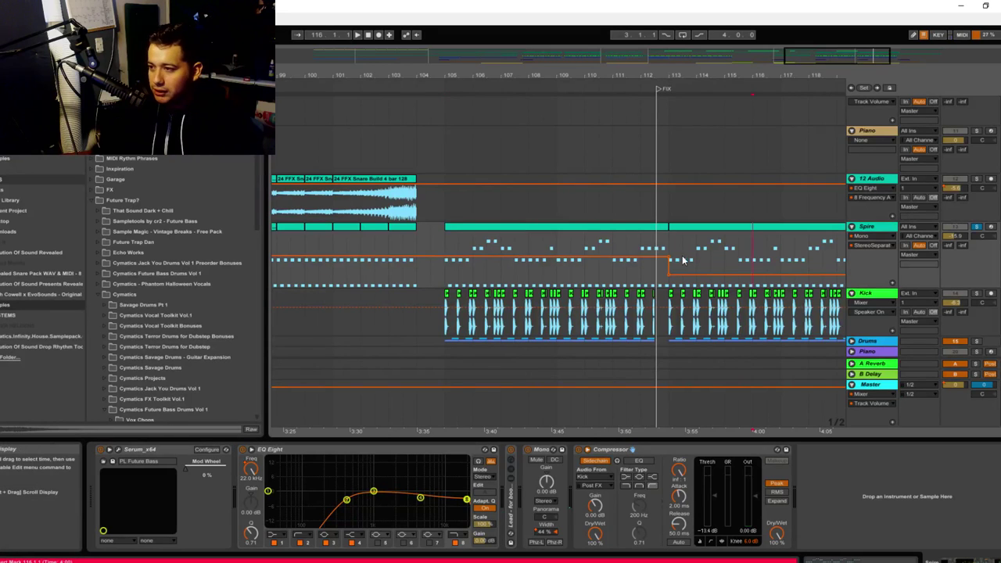
click(668, 257)
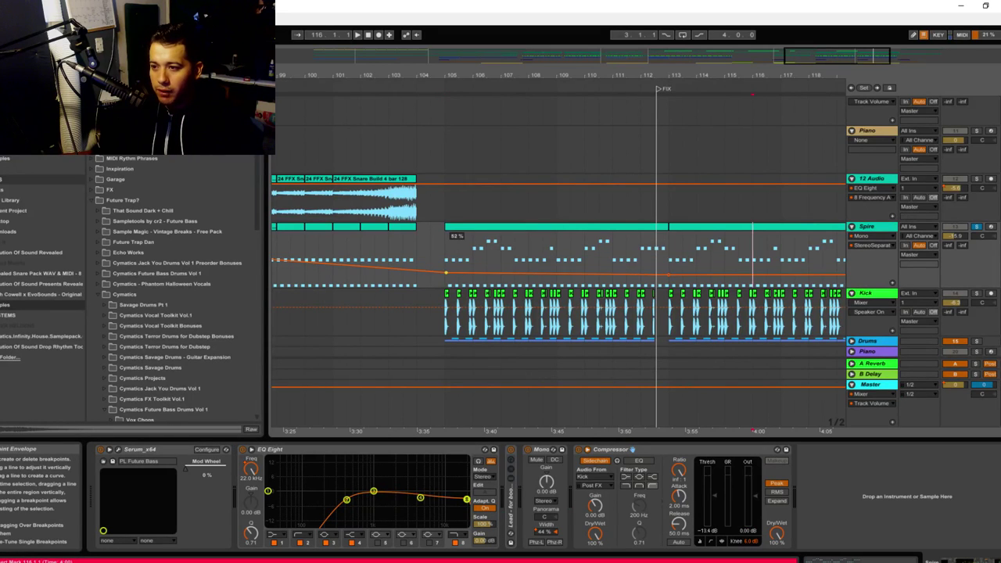
click(444, 280)
key(space)
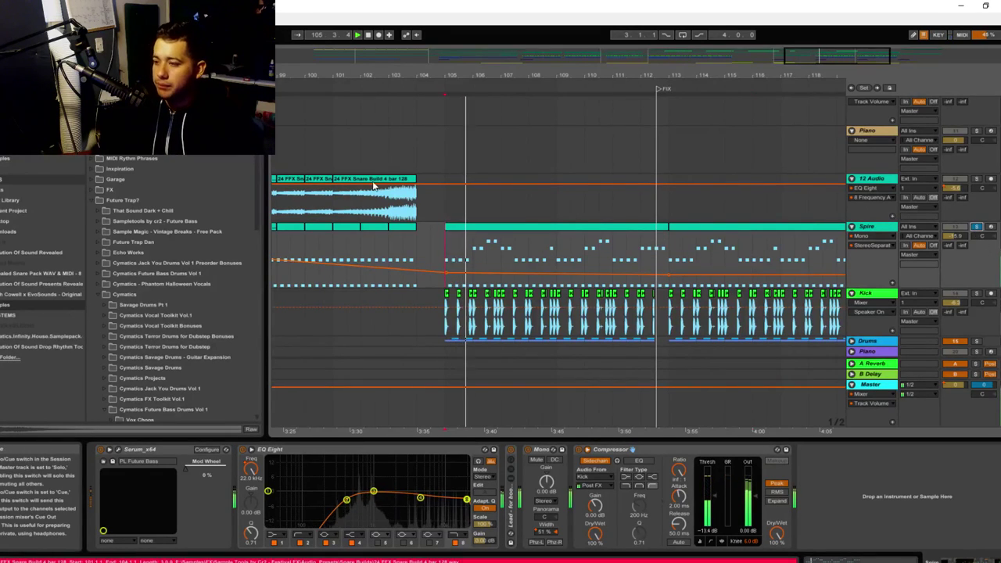
Unsolo Spire and reshape its width automation, lowering the breakpoint near bar 120 to the clip's end and raising the bar 105 breakpoint slightly
click(976, 226)
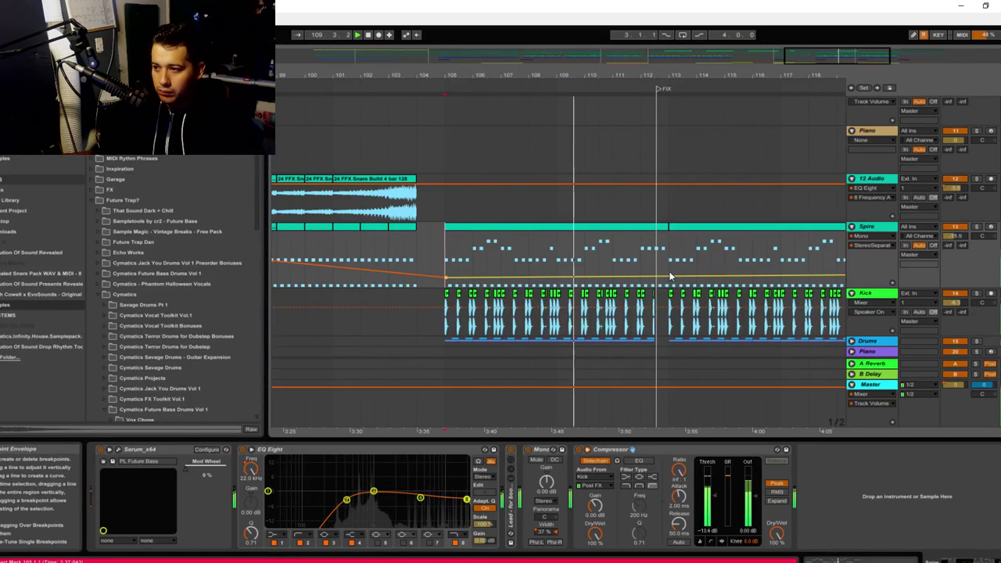
drag(814, 56, 840, 40)
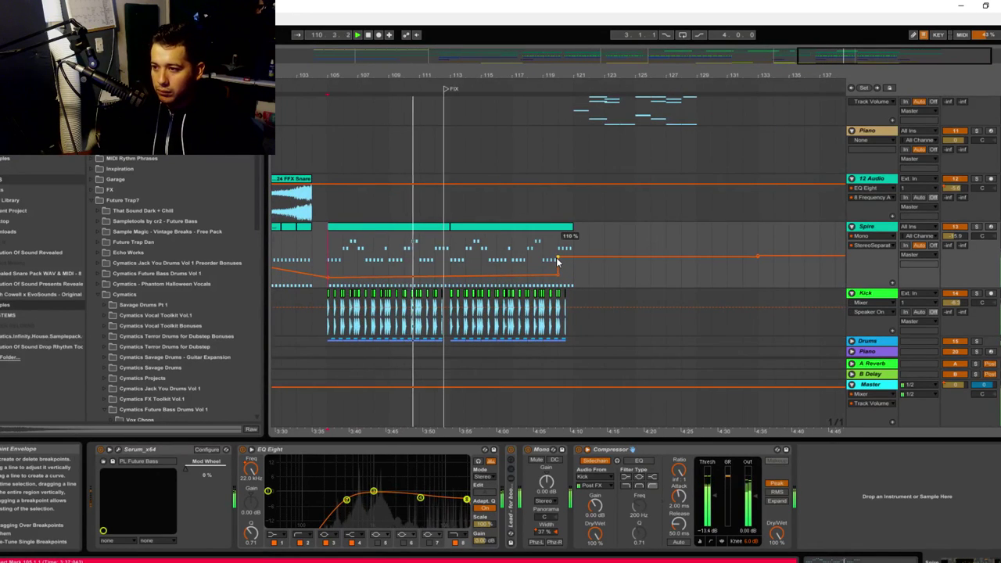
drag(556, 256, 571, 272)
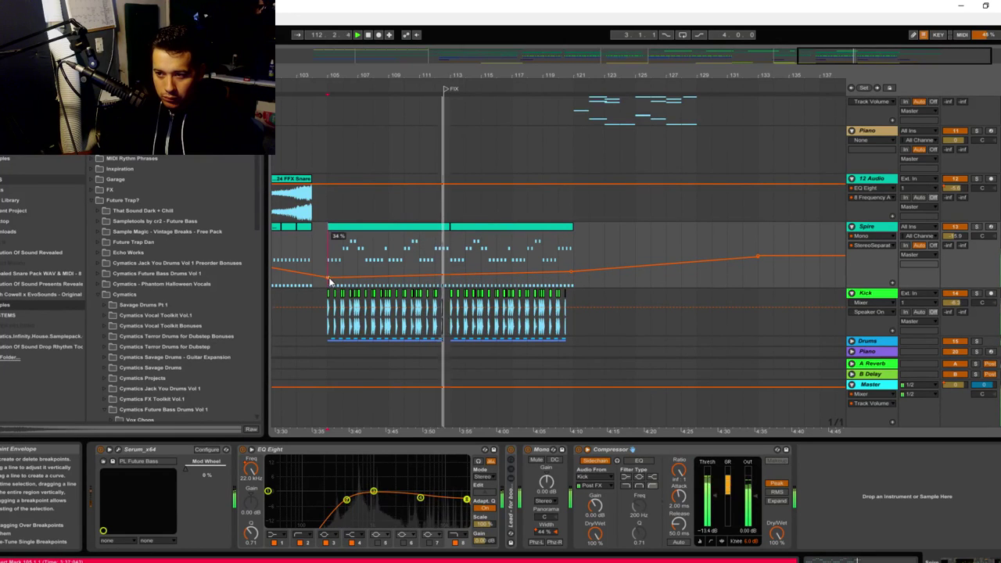
drag(329, 281, 328, 272)
Move the start position to bar 121 and play the full mix from the beginning of the ending section
scroll(425, 235, up, 5)
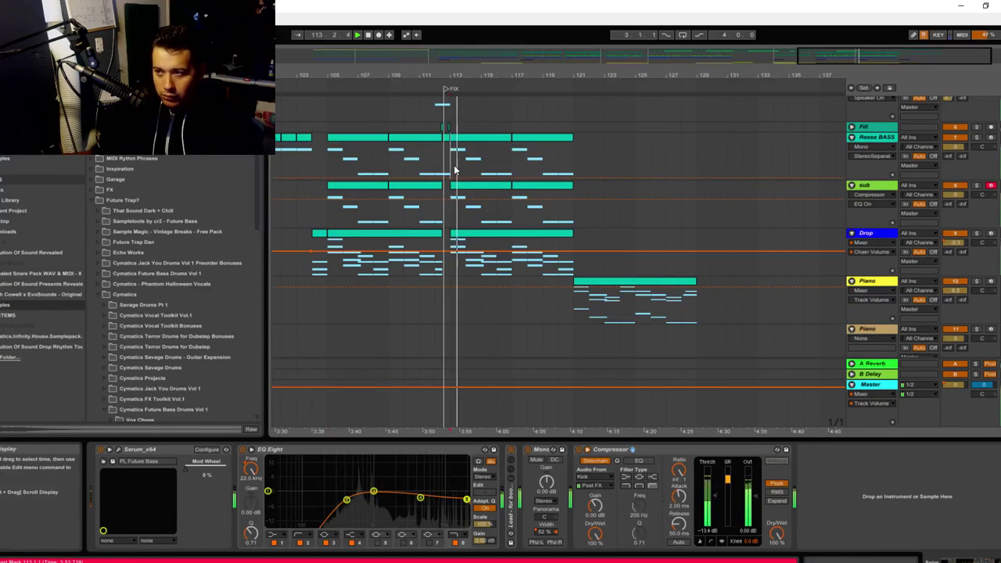
click(456, 170)
click(576, 158)
key(space)
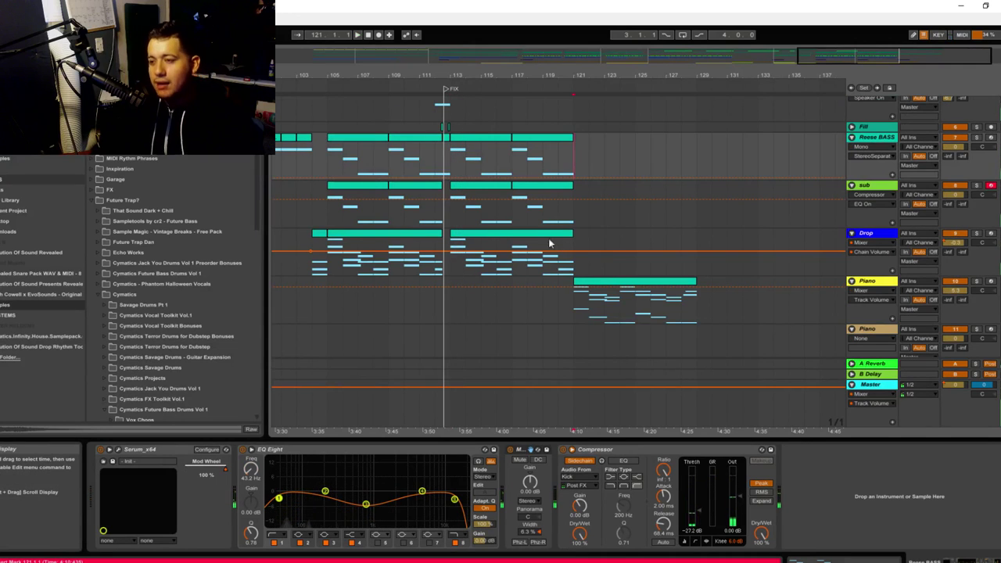
click(577, 206)
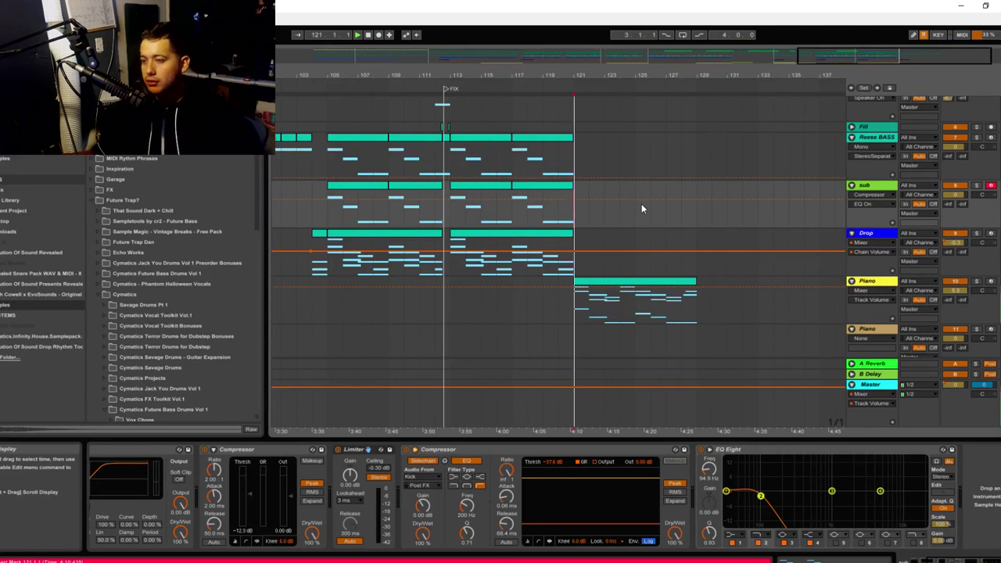
scroll(716, 178, up, 5)
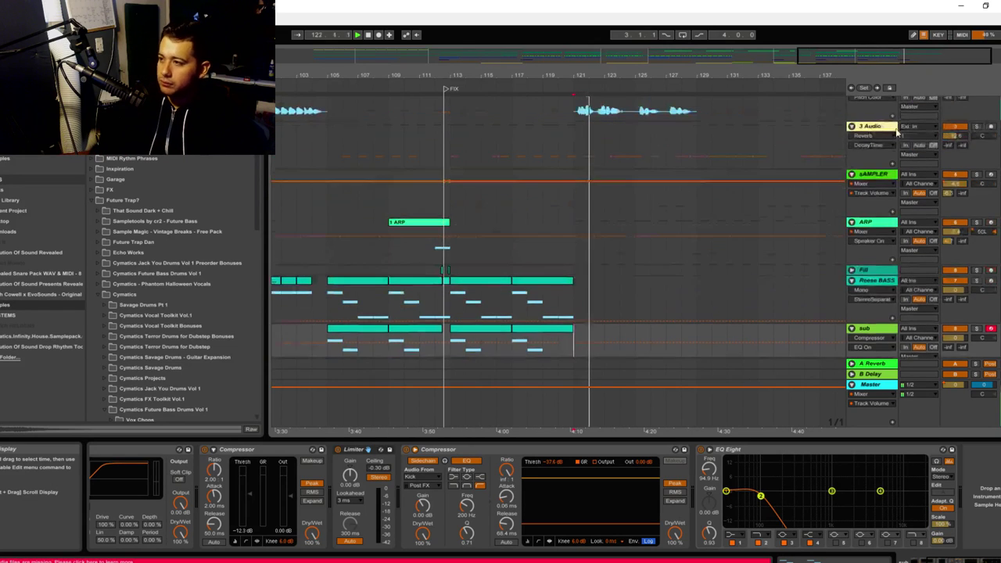
scroll(762, 271, down, 5)
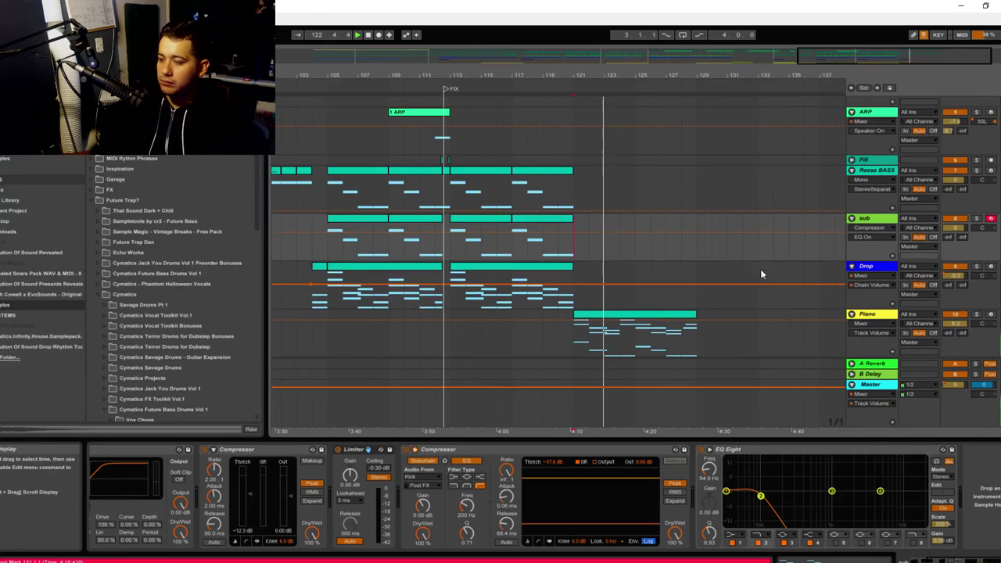
Examine the notes of the ending Piano clip in an enlarged editor, restore the full arrangement view and stop playback
double_click(635, 325)
drag(682, 438, 692, 133)
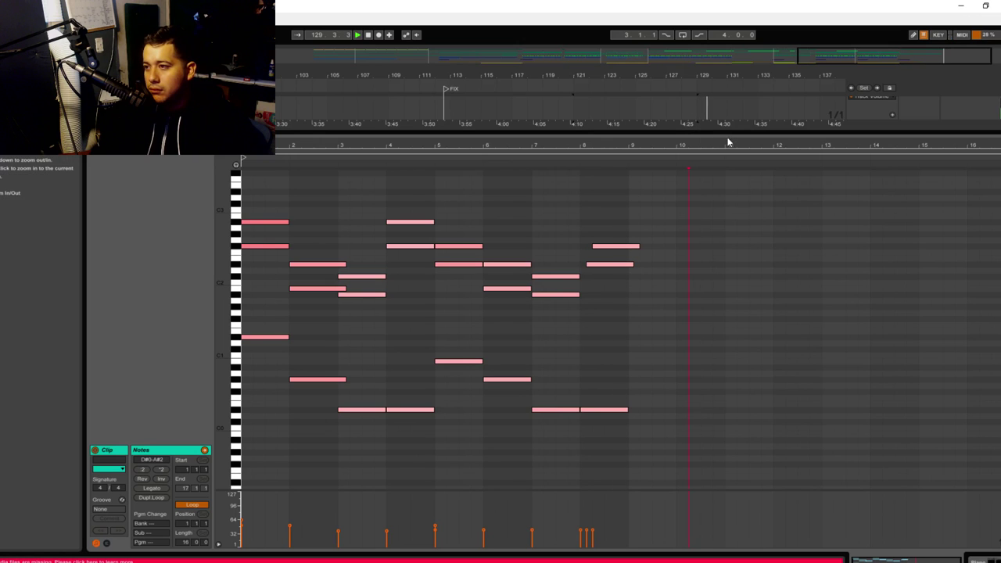
drag(733, 134, 720, 508)
scroll(608, 180, up, 7)
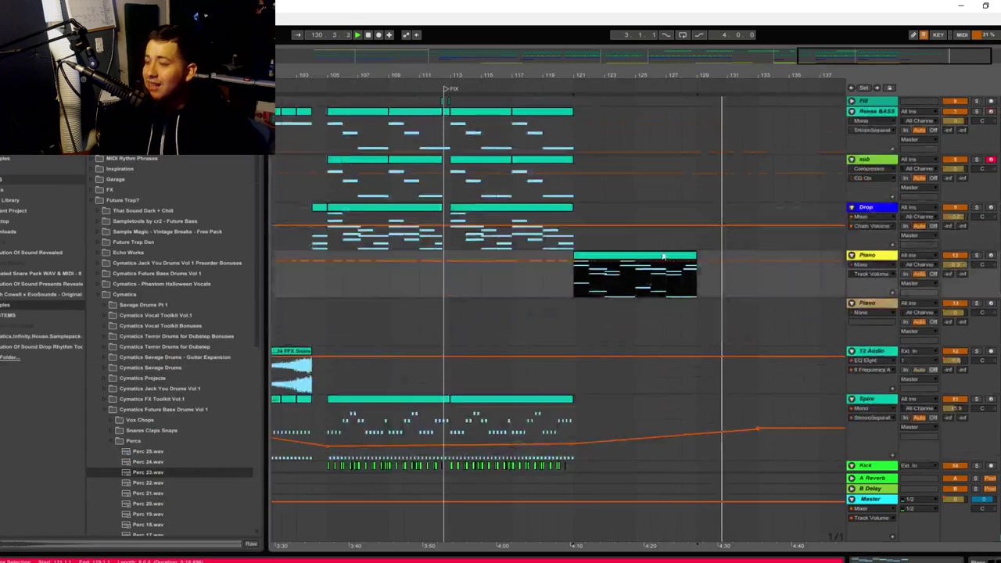
key(space)
Select the final Vocal clip, HD_Am_175BPM_I_Need_You, at bar 127 and play from there
click(677, 143)
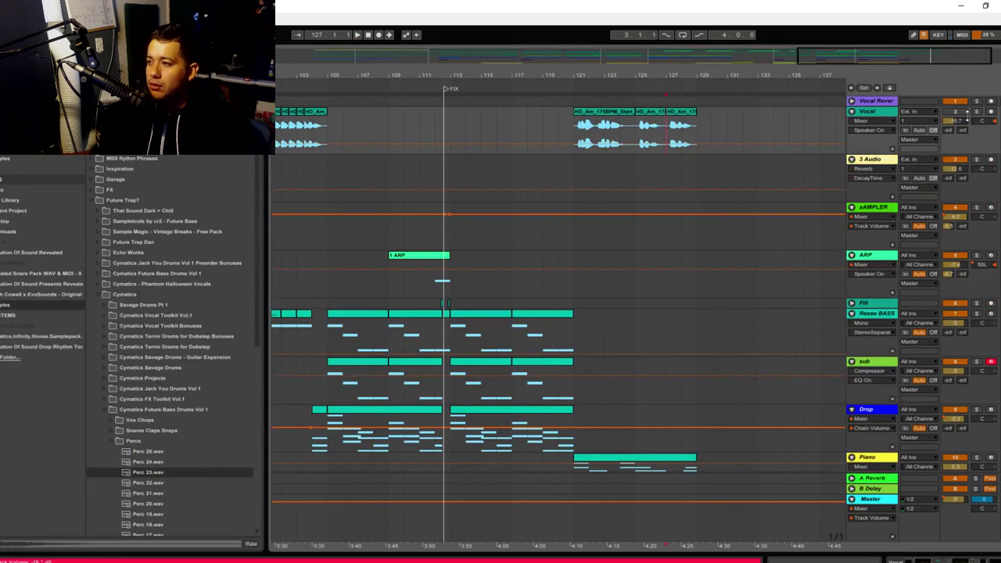
drag(948, 62, 935, 90)
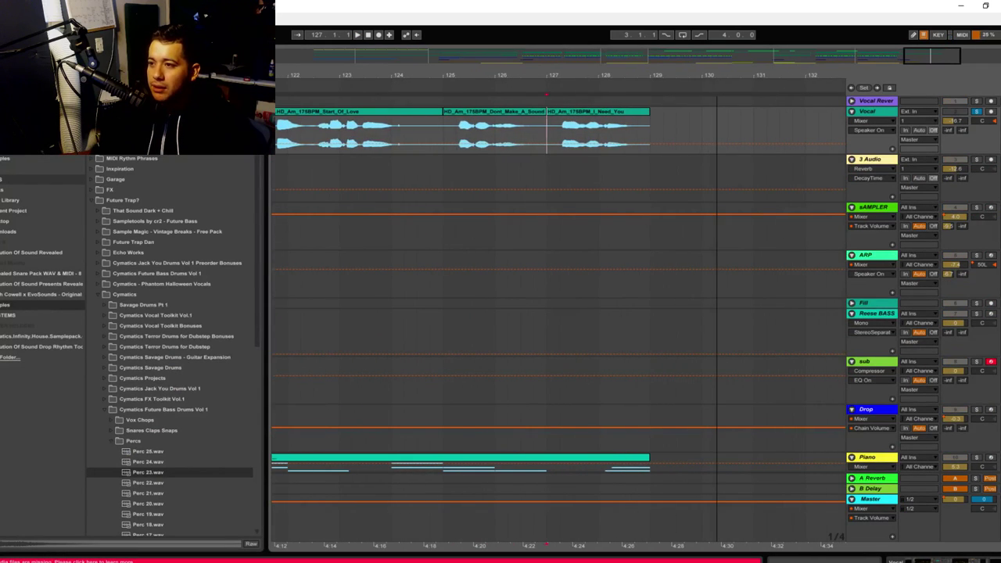
click(594, 121)
key(space)
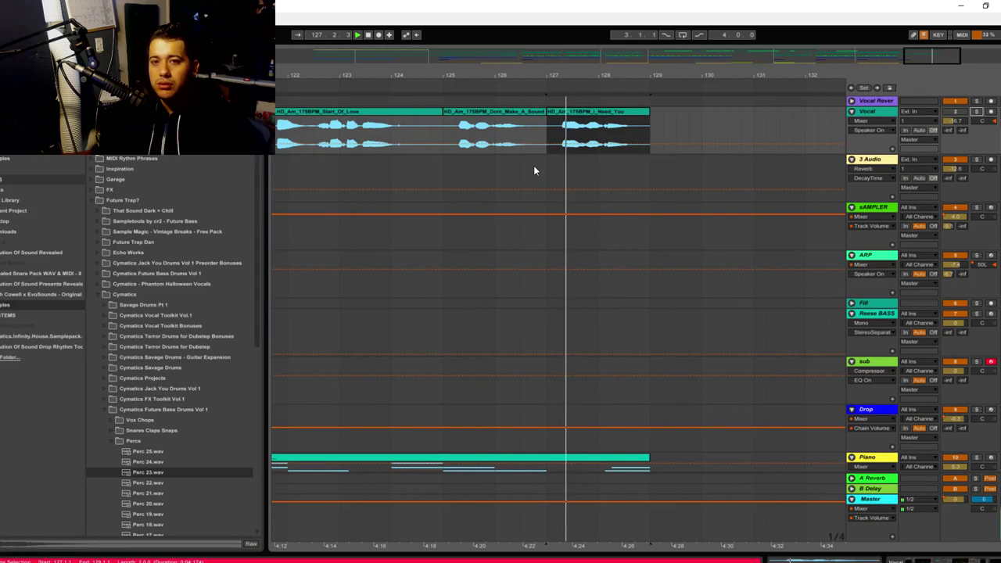
Compare the ending with the Vocal track muted and active, select the vocal reverb track and stop playback
click(954, 111)
key(space)
click(878, 101)
click(957, 111)
key(space)
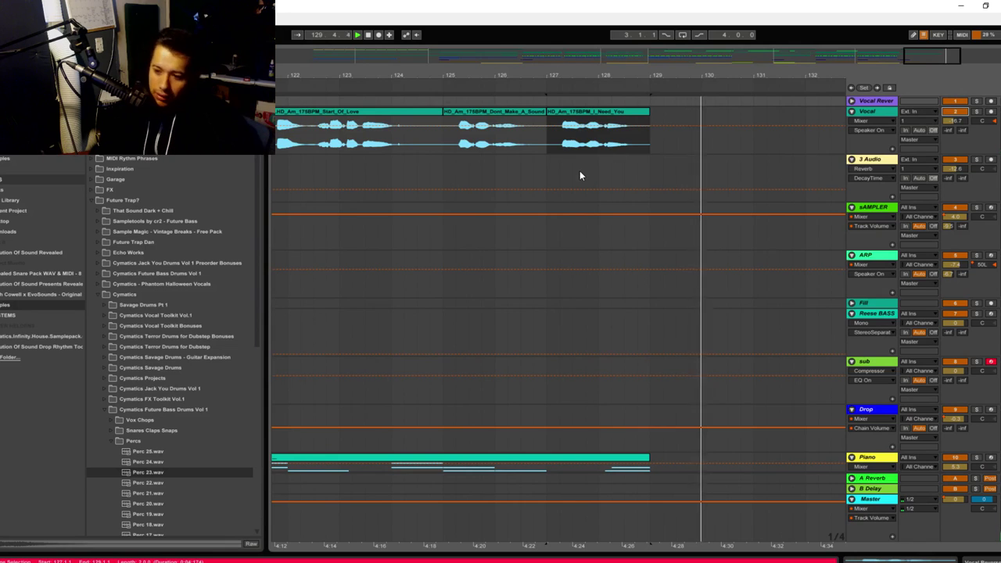
key(space)
Review all tracks across the whole arrangement and place the playback position at bar 97, the FX Transition marker
drag(923, 59, 920, 7)
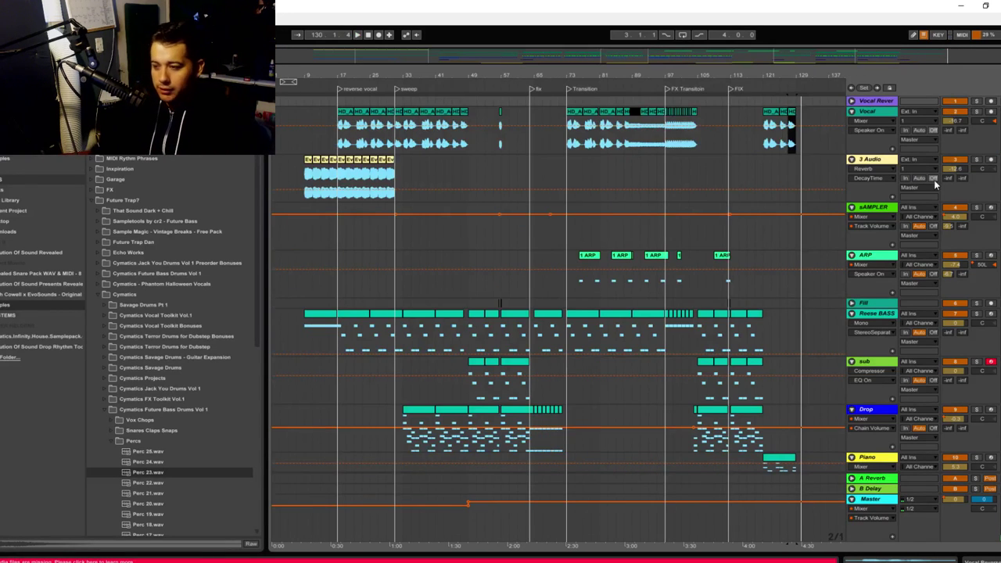
scroll(795, 185, down, 8)
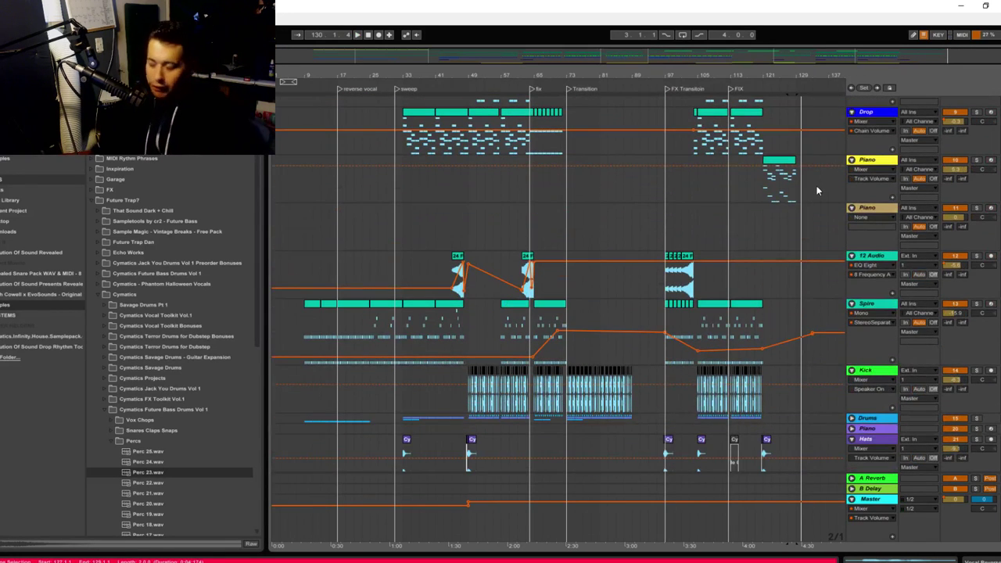
scroll(826, 168, up, 3)
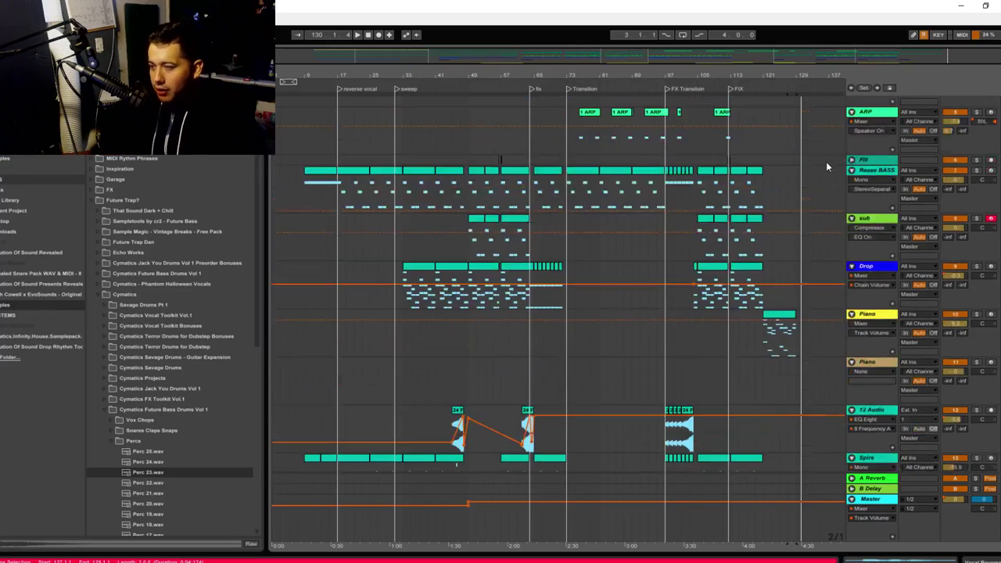
scroll(826, 163, up, 3)
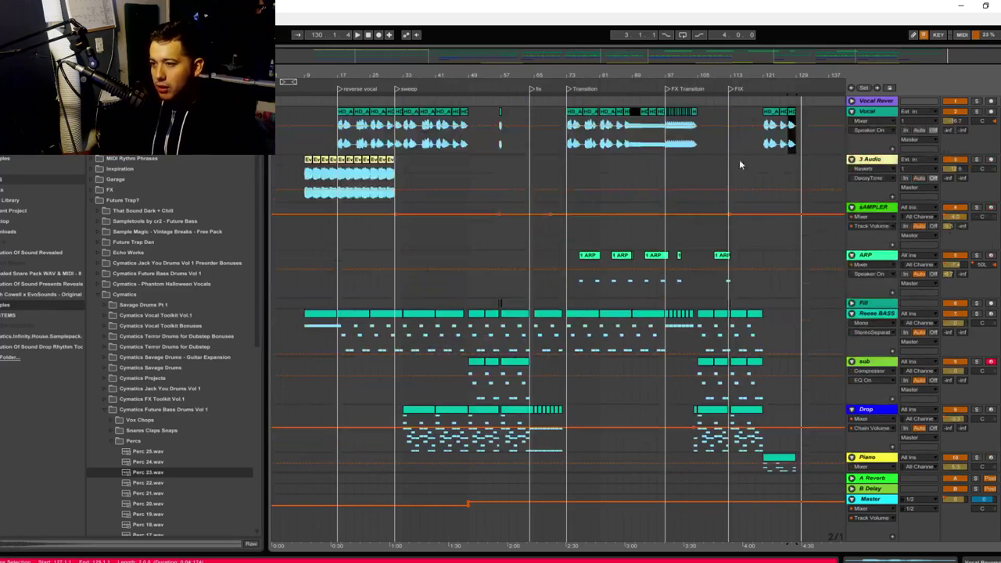
click(669, 143)
key(space)
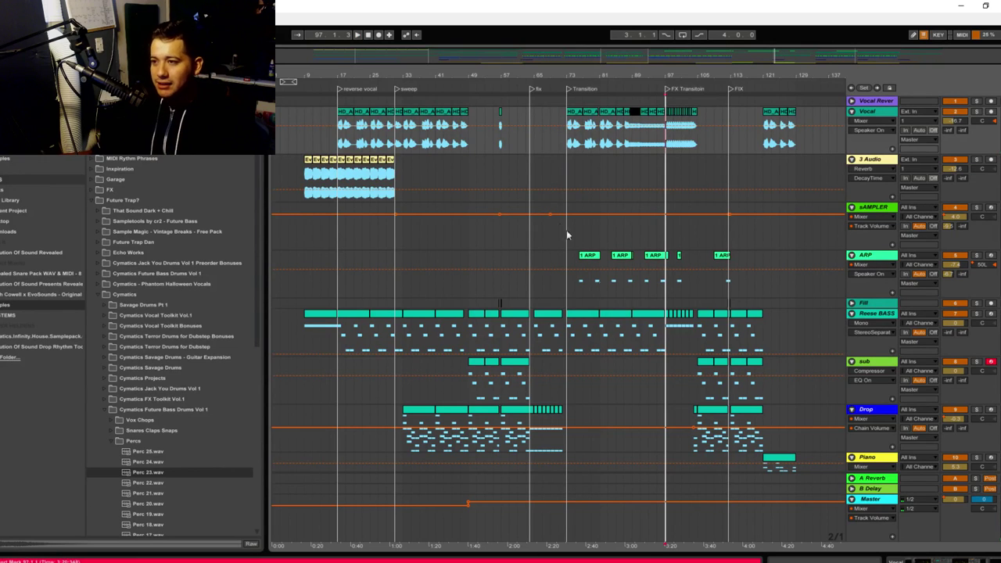
Highlight the transition from bar 90.3 to bar 105 across the Vocal through sub tracks and show it within the whole arrangement
click(606, 141)
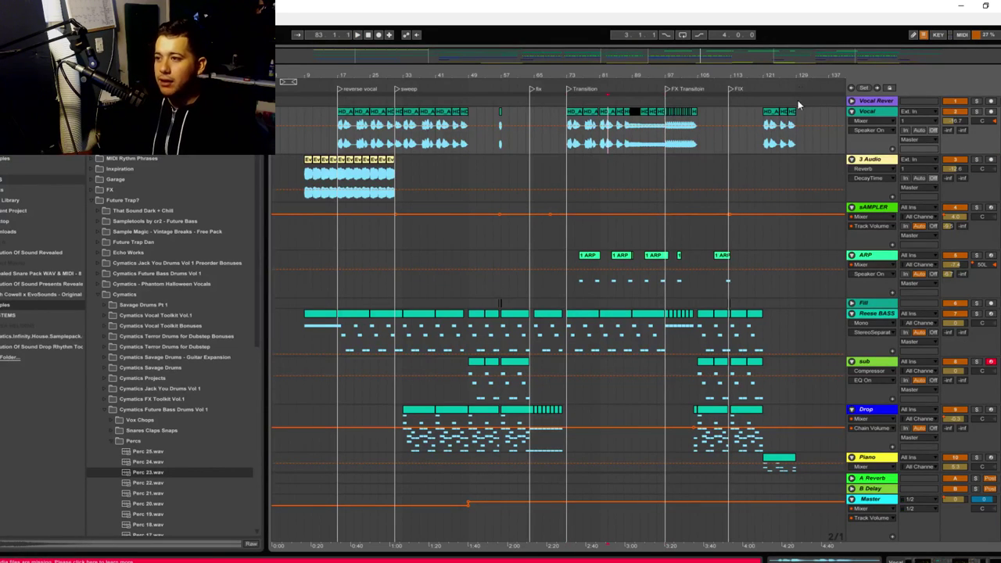
drag(827, 61, 820, 132)
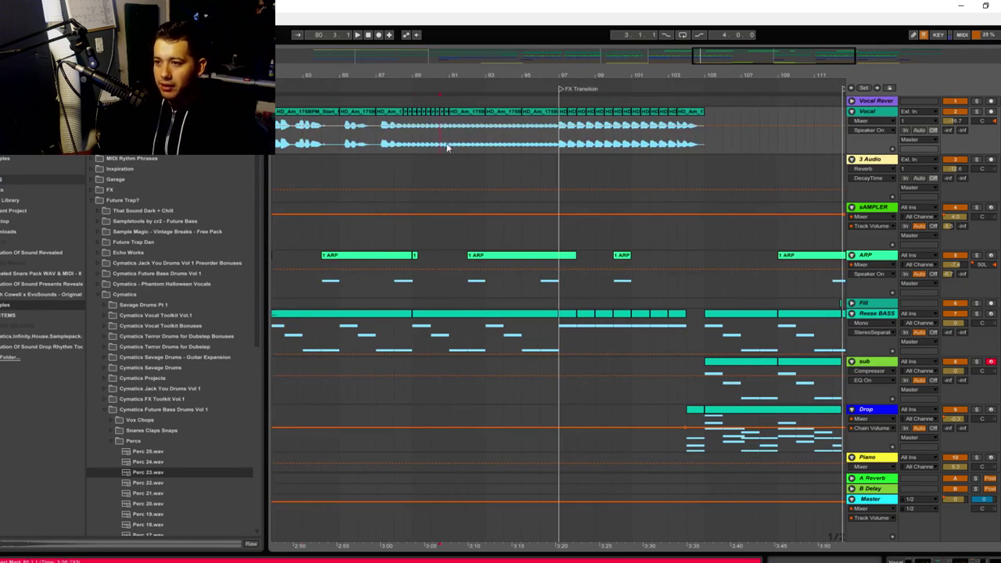
drag(445, 144, 761, 385)
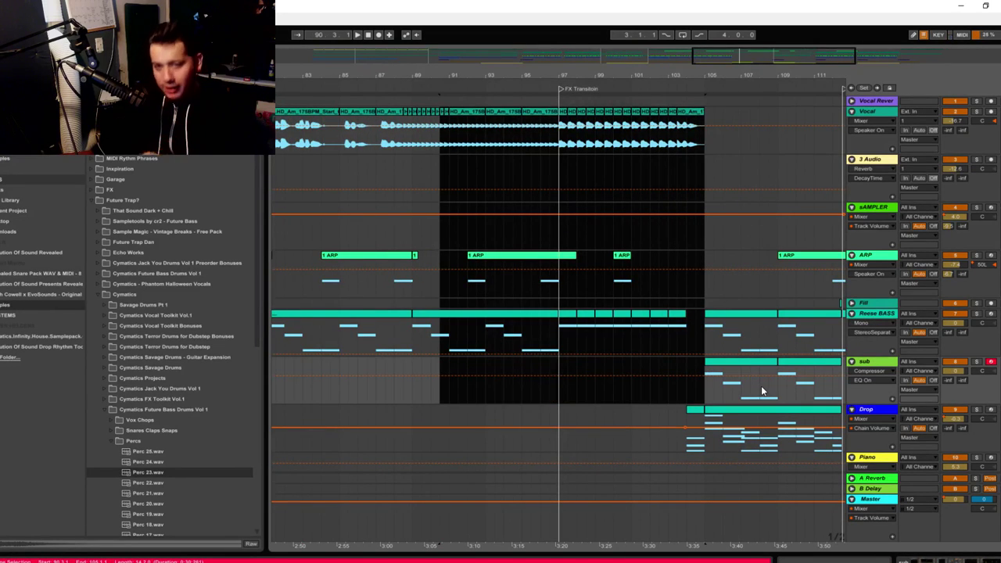
drag(827, 65, 811, 155)
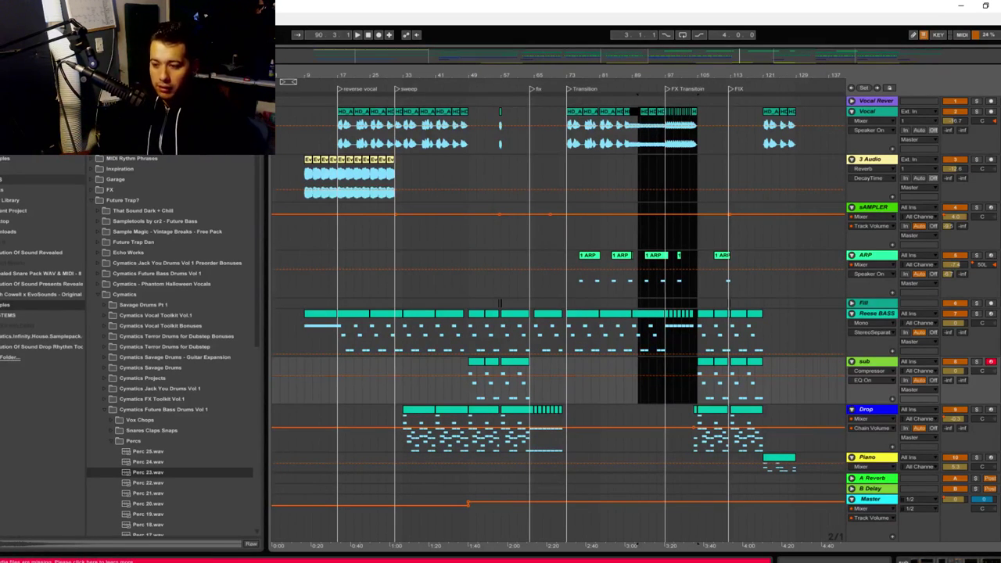
Switch to the web browser, open the SoundCloud stream page and widen the browser window
click(96, 562)
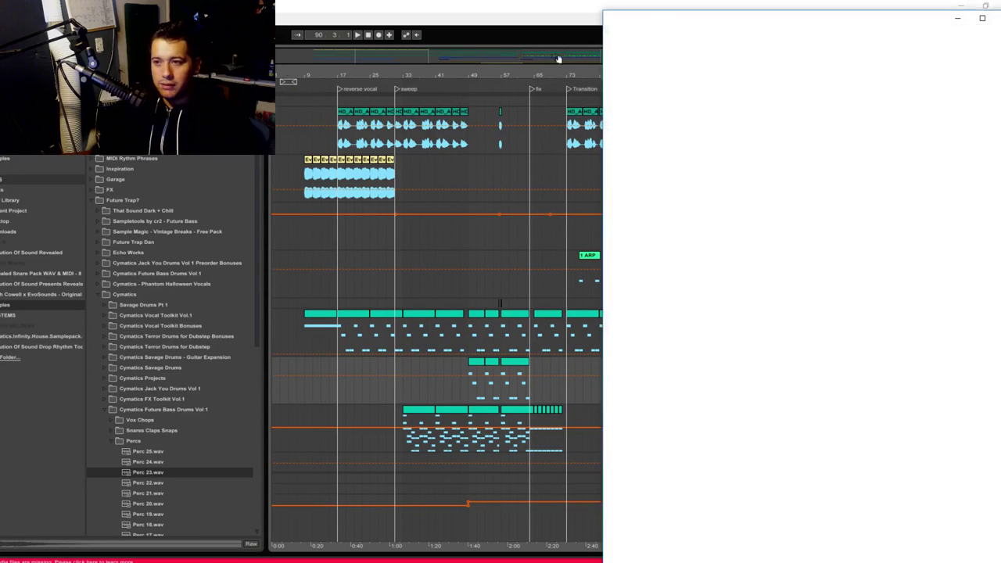
text(s)
key(Return)
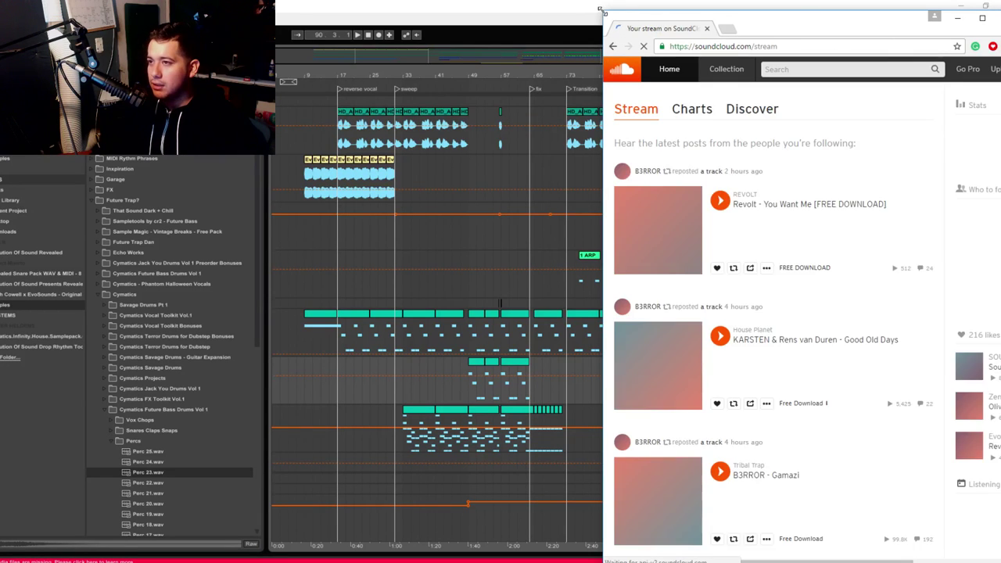
drag(596, 13, 307, 2)
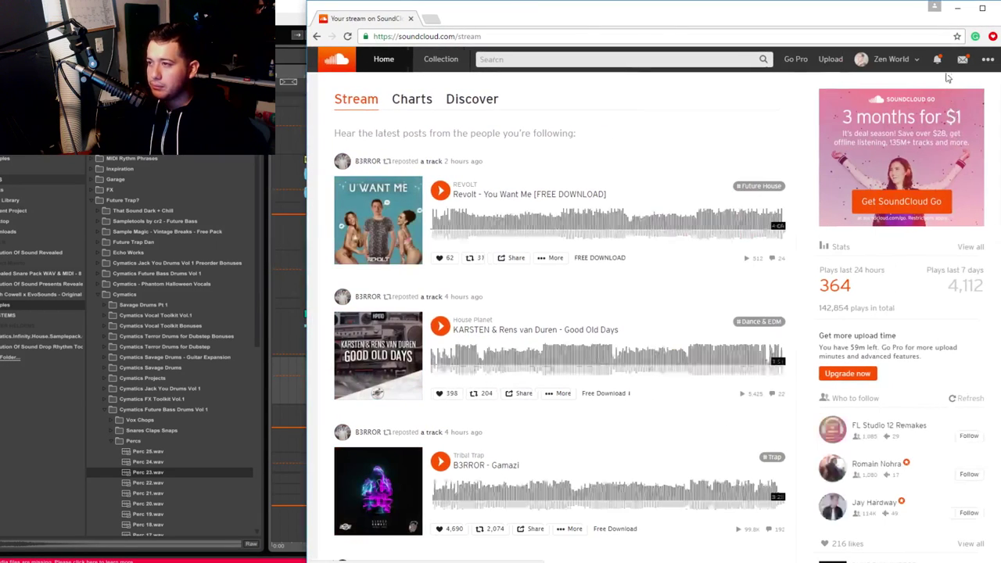
Open the account's own SoundCloud profile and find the private track asdadad in the track list
click(890, 58)
click(880, 82)
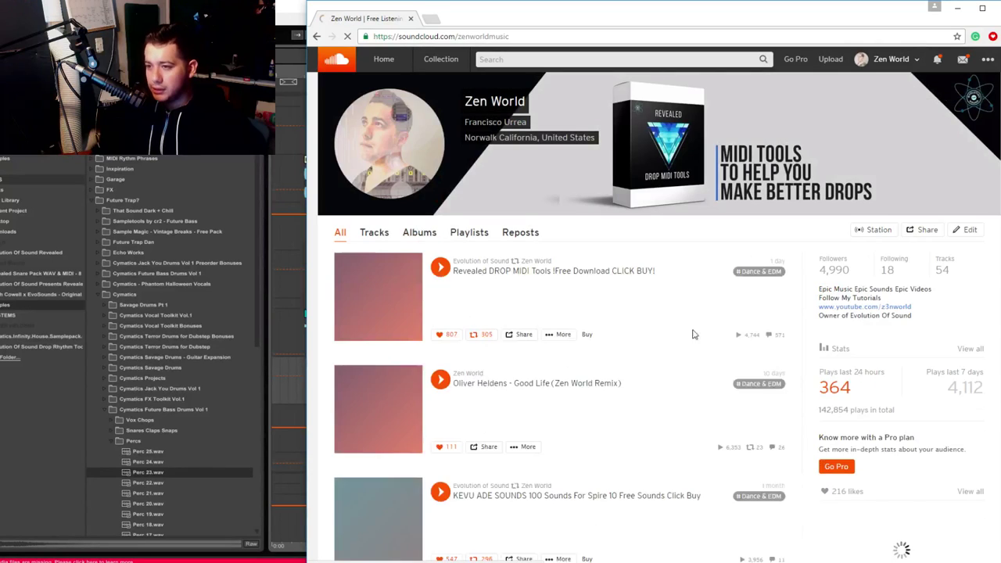
scroll(672, 407, down, 10)
scroll(546, 350, down, 1)
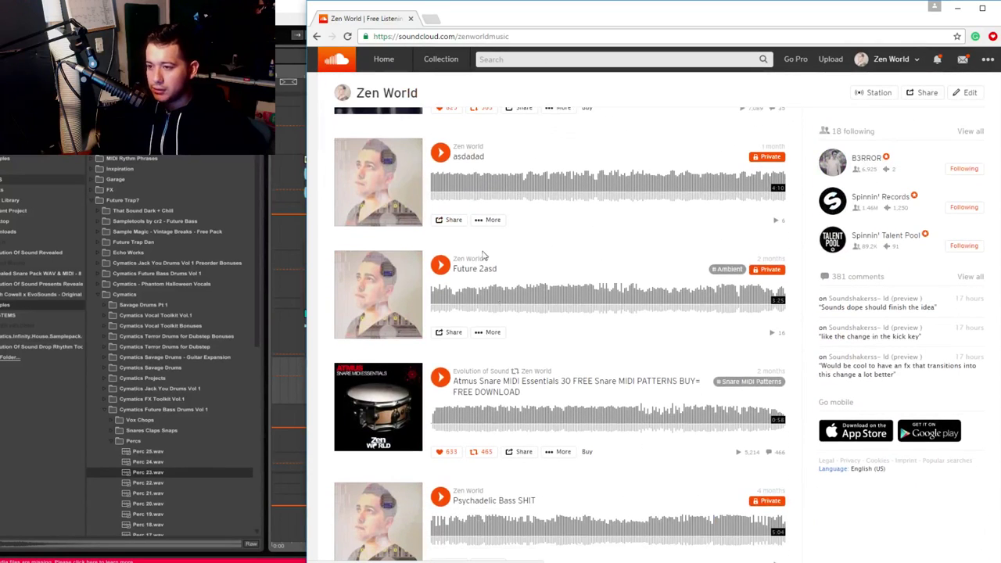
scroll(482, 270, up, 1)
Play the private track asdadad and skip ahead through its waveform to 2:22
click(440, 207)
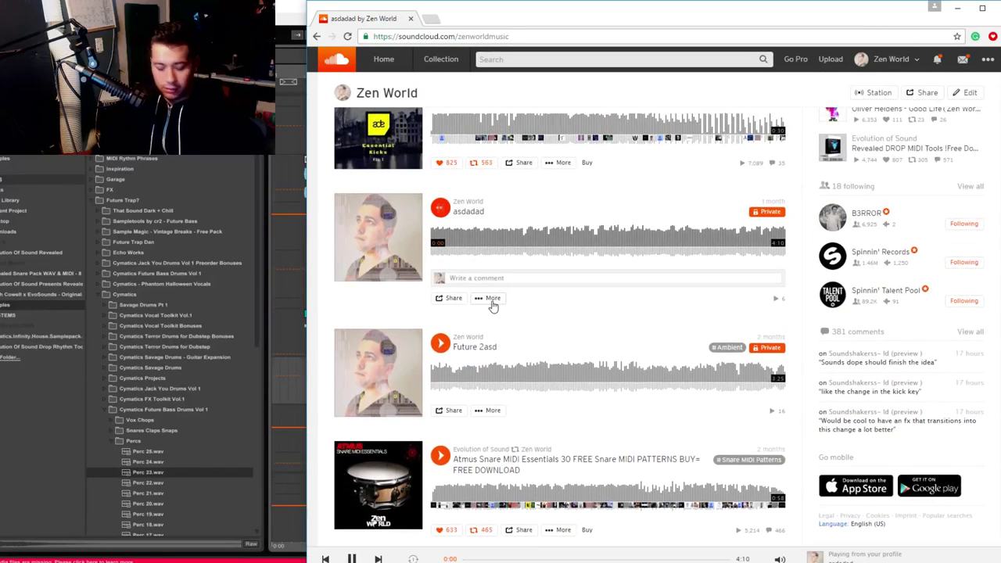
click(528, 242)
click(569, 243)
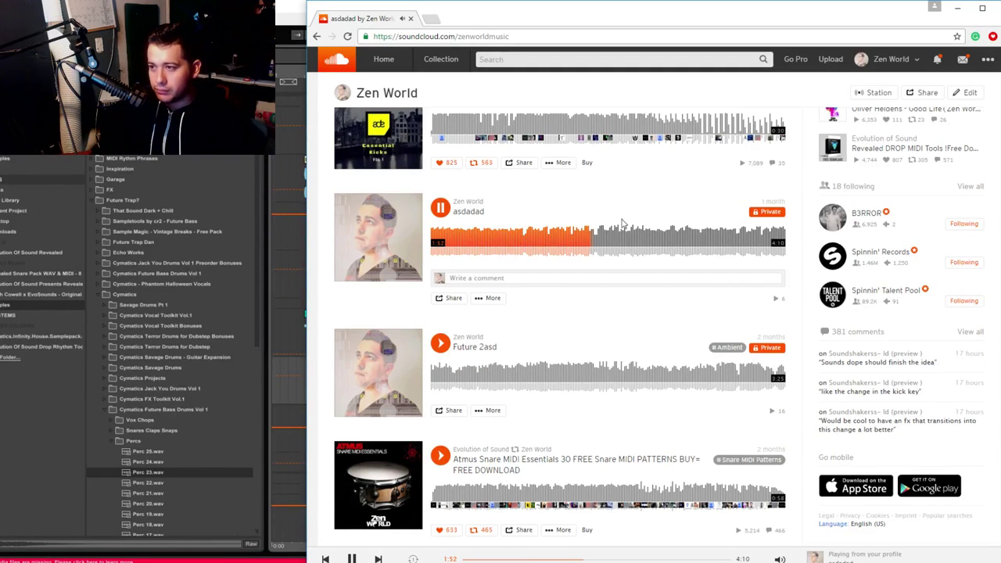
click(635, 245)
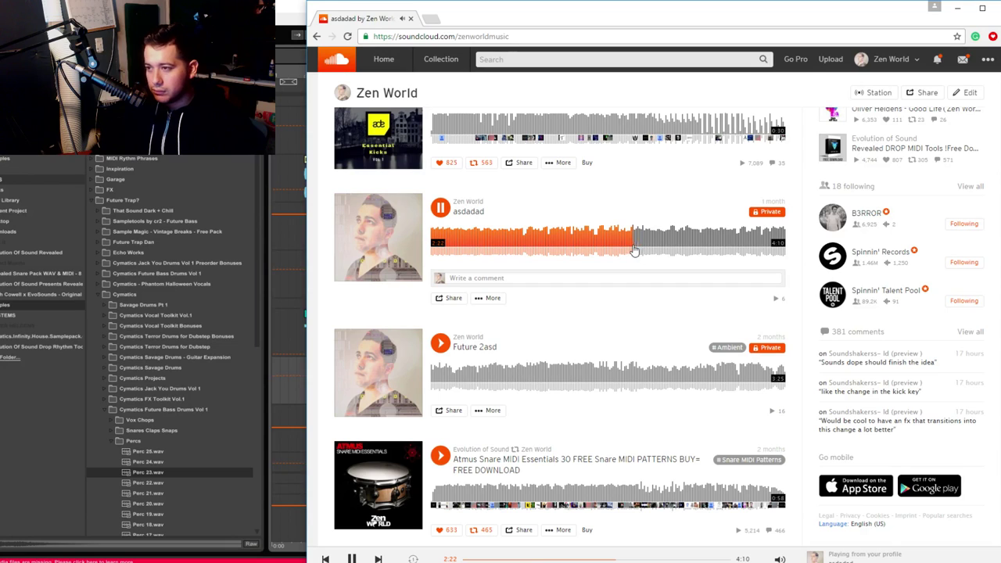
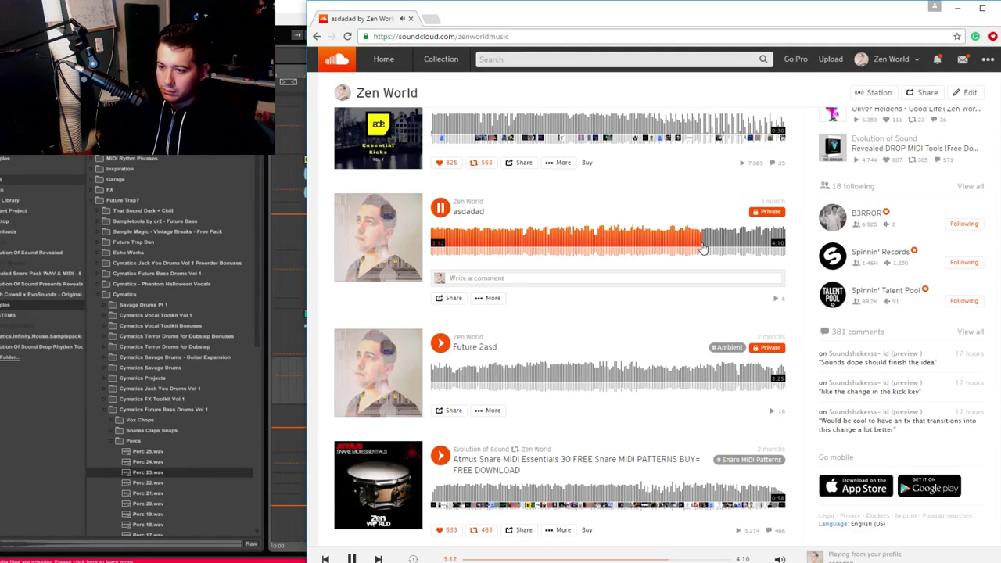
Pause the private track asdadad and switch from the browser back to the Ableton Live arrangement
right_click(705, 247)
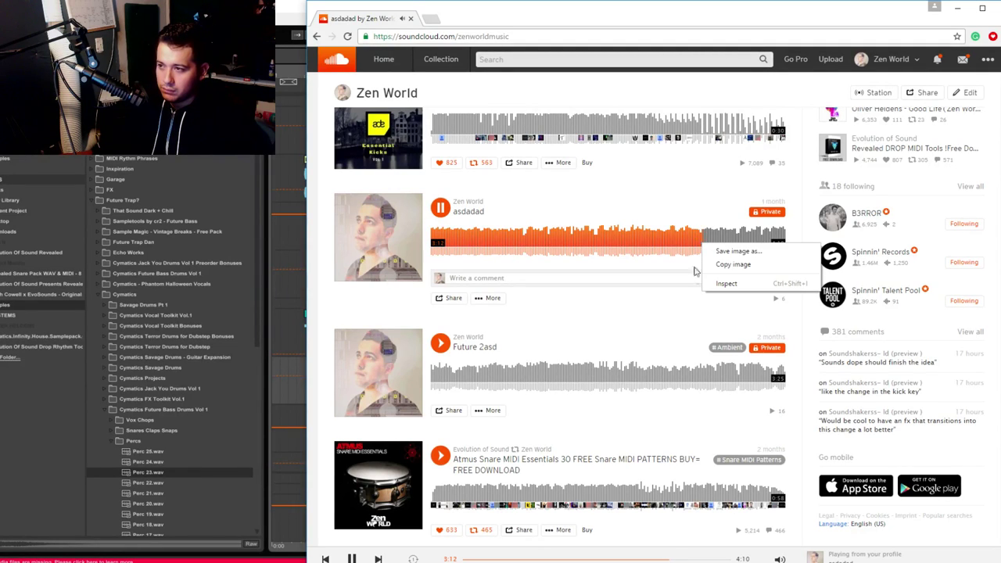
click(685, 308)
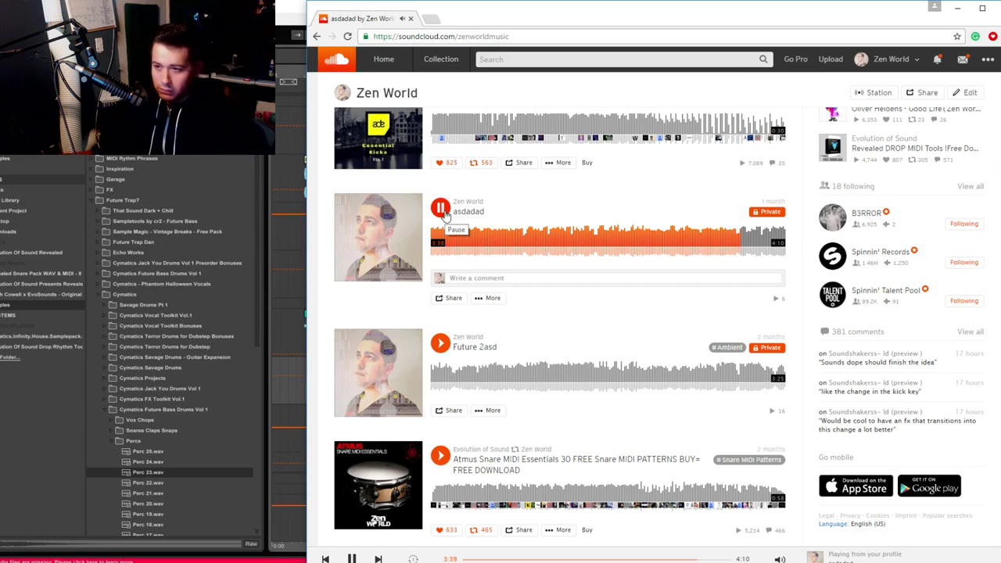
click(443, 208)
click(281, 93)
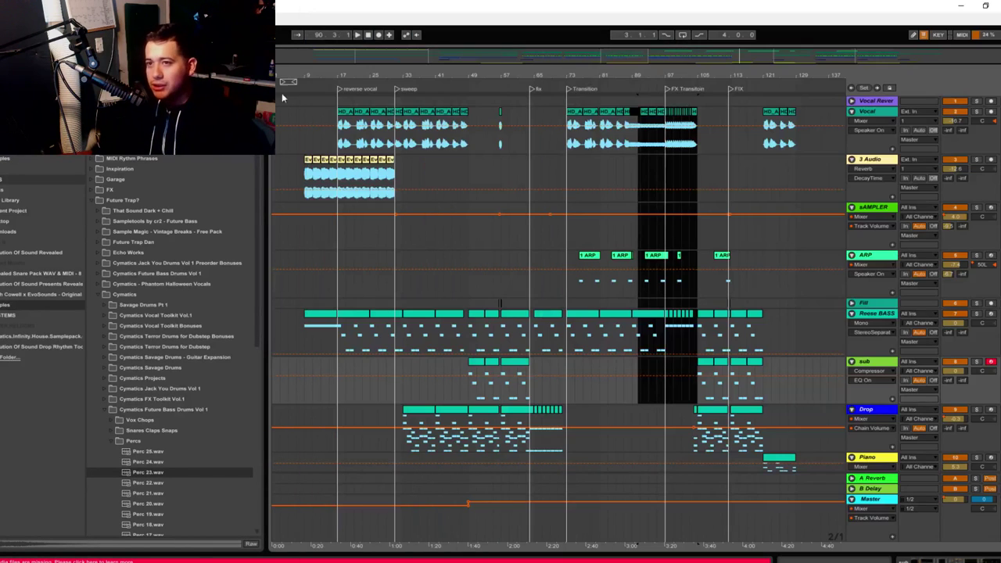
Play the arrangement from bar 85 and again from about bar 89
click(671, 153)
click(622, 162)
key(space)
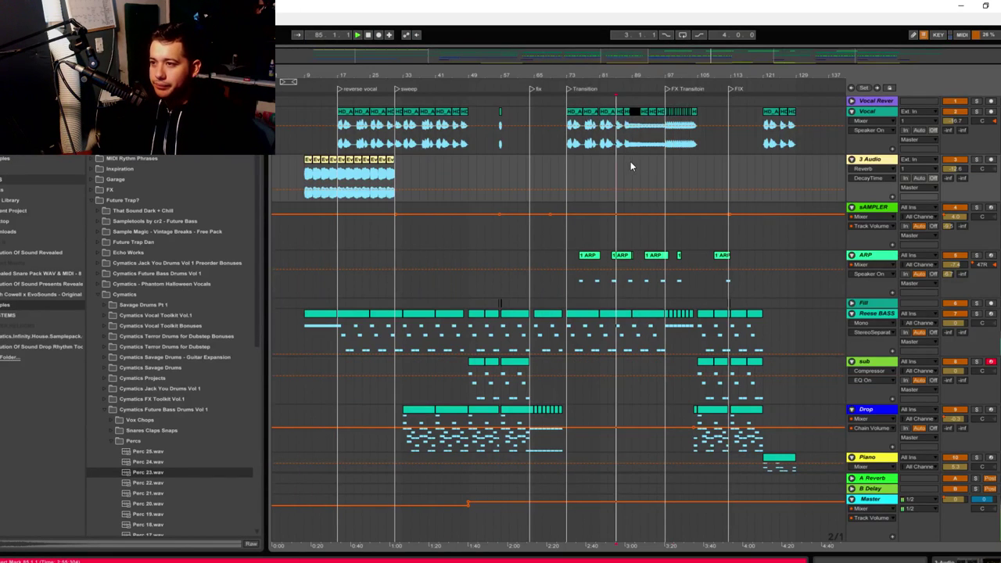
click(634, 162)
key(space)
key(space)
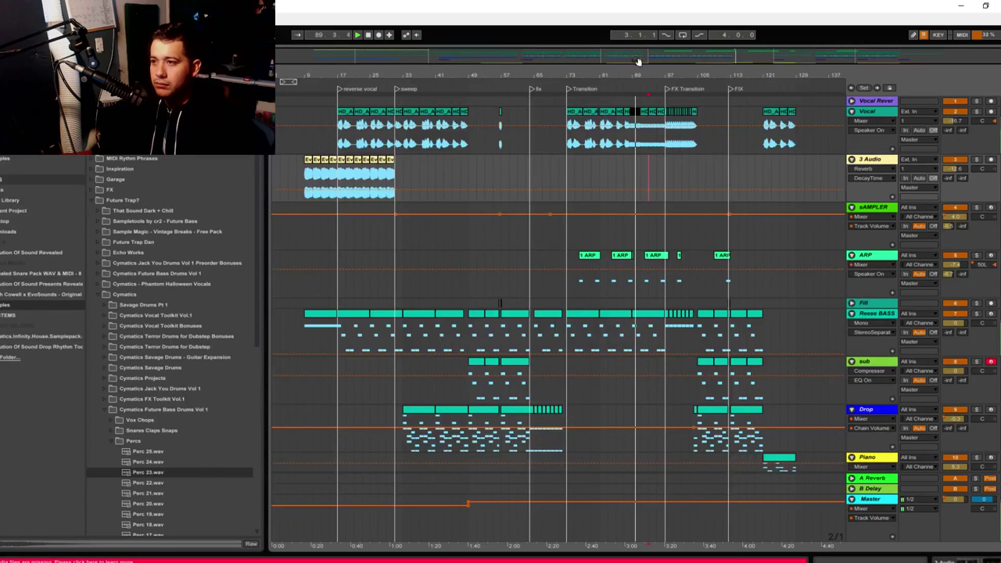
Examine the section around the FX Transition marker and highlight bars 105 to 107 on the 3 Audio track
drag(639, 62, 666, 212)
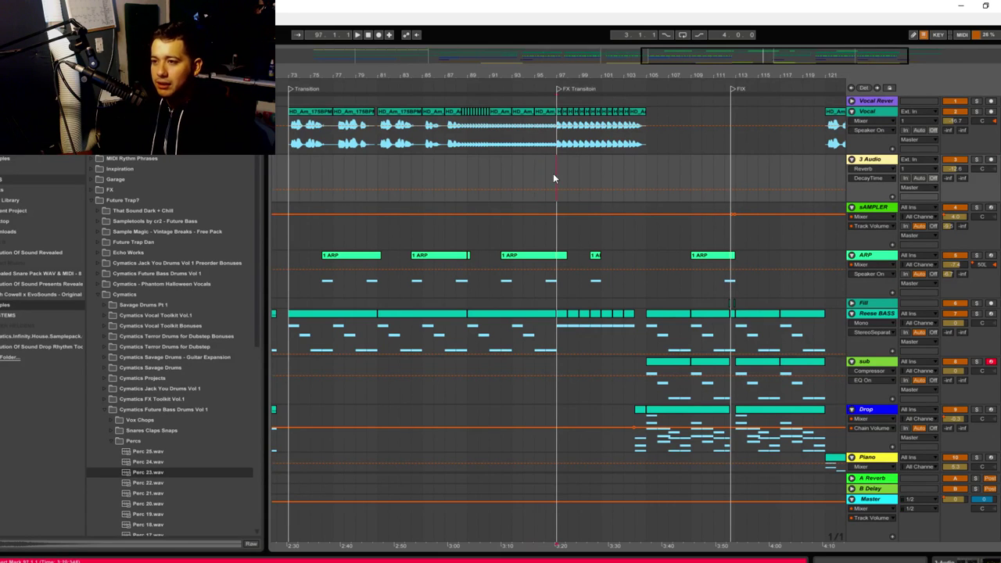
drag(557, 173, 623, 173)
drag(621, 76, 628, 43)
drag(410, 167, 591, 190)
click(653, 171)
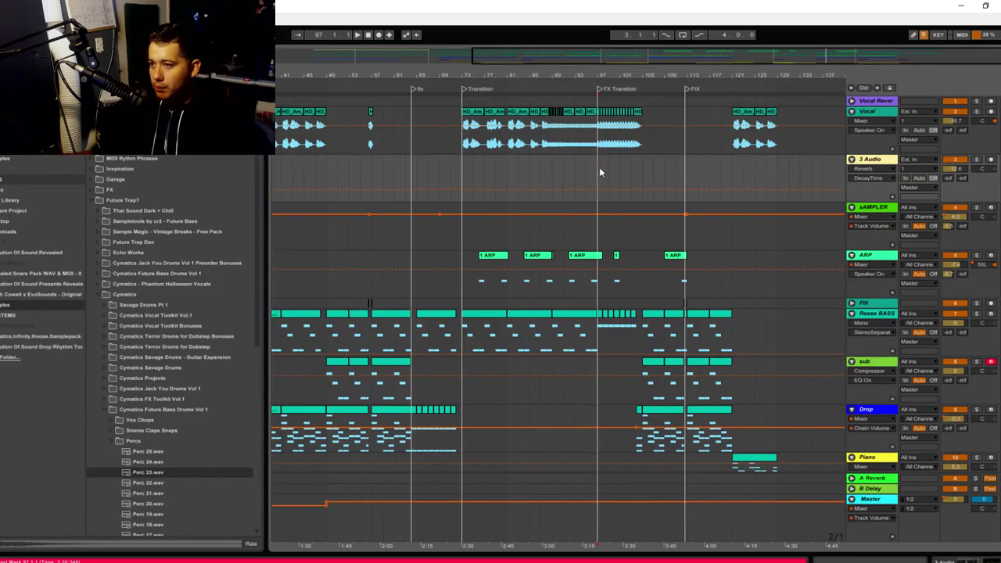
drag(643, 166, 653, 173)
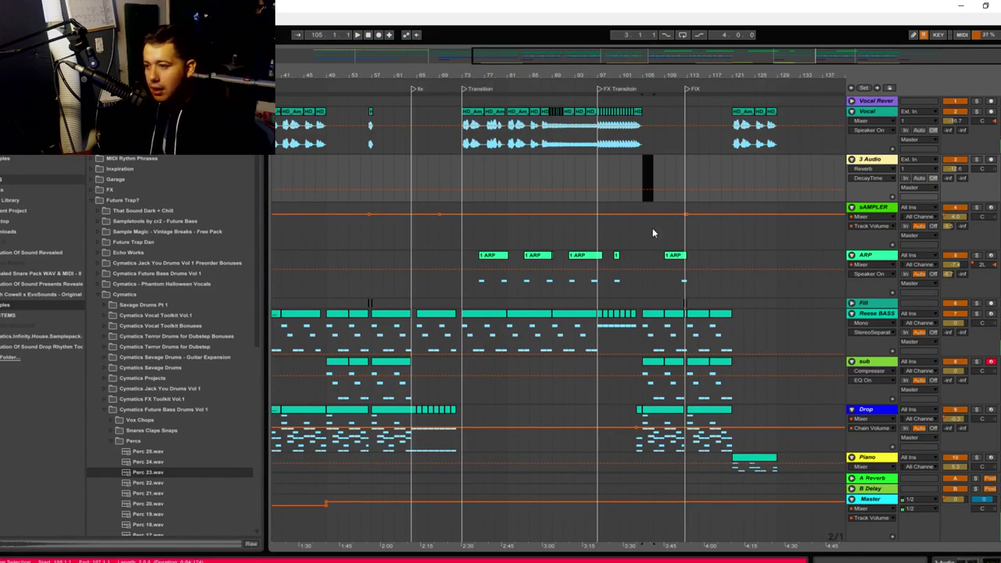
Play from bar 105 and check the Master channel in the Session view mixer, closing the WLM Meter window
click(644, 187)
key(space)
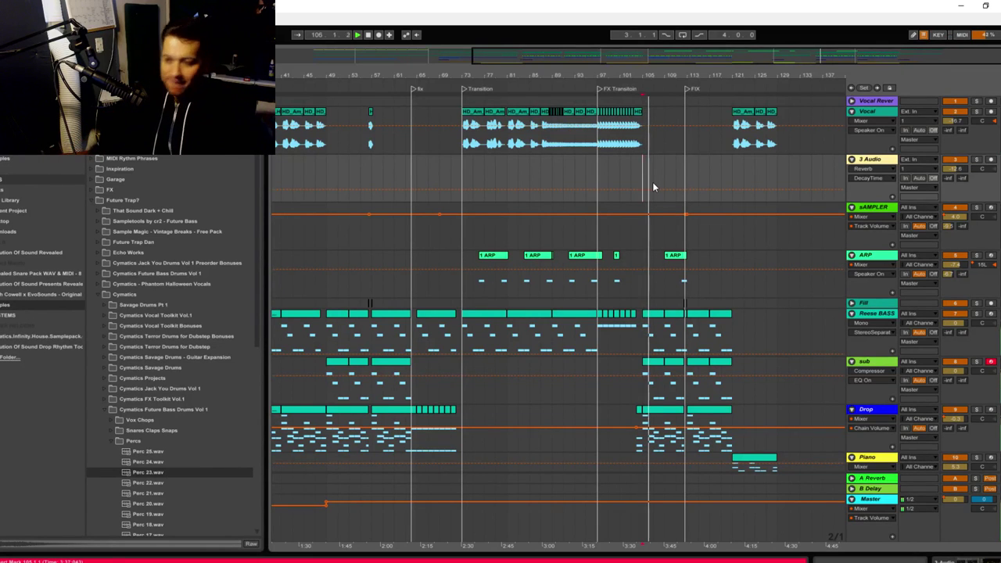
key(Tab)
click(989, 114)
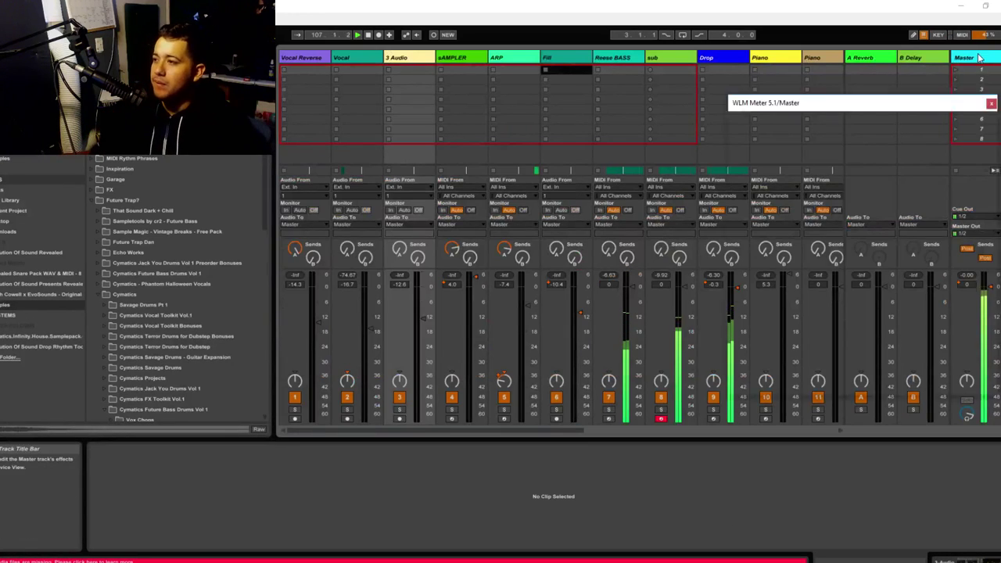
click(992, 102)
key(Tab)
key(Tab)
key(Tab)
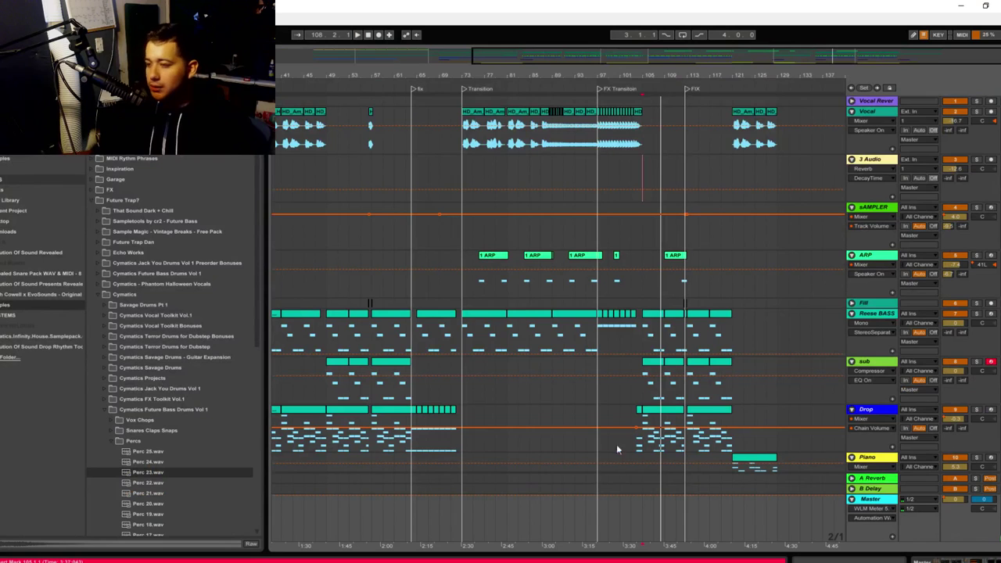
Review the arrangement's lower tracks from Drop through Spire, Kick and Hats to the FX group's white noise
scroll(617, 450, down, 5)
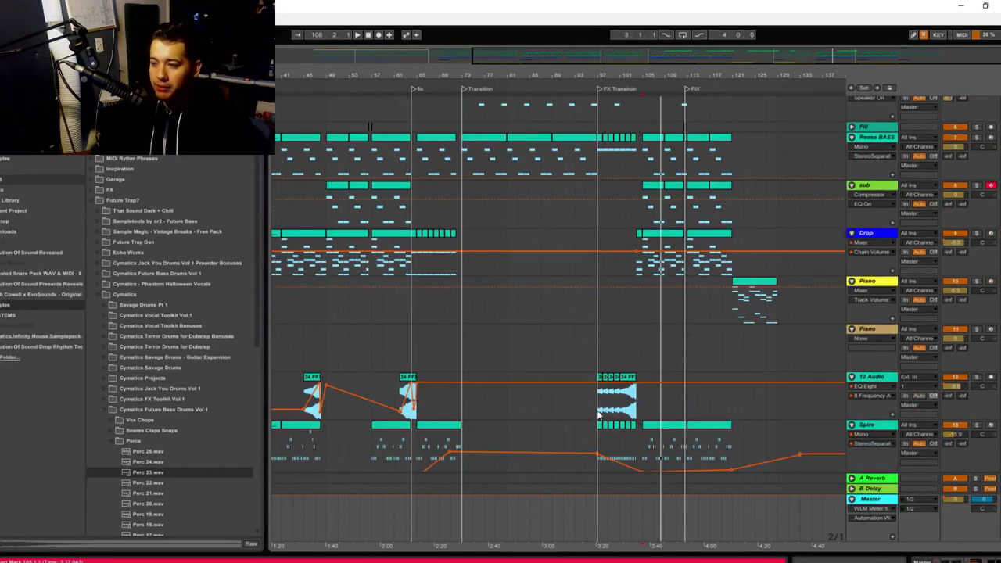
scroll(555, 442, down, 5)
click(464, 340)
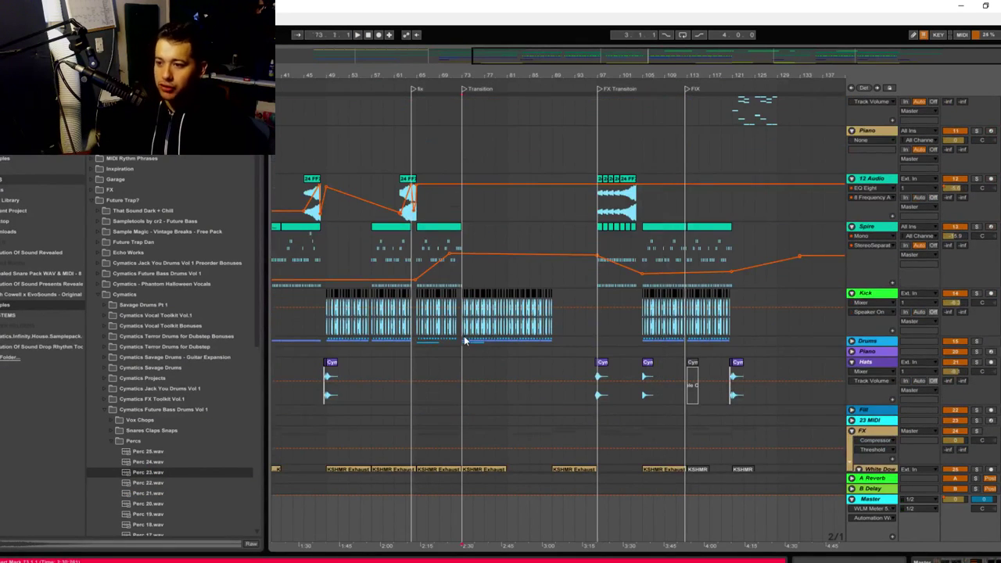
scroll(464, 340, down, 3)
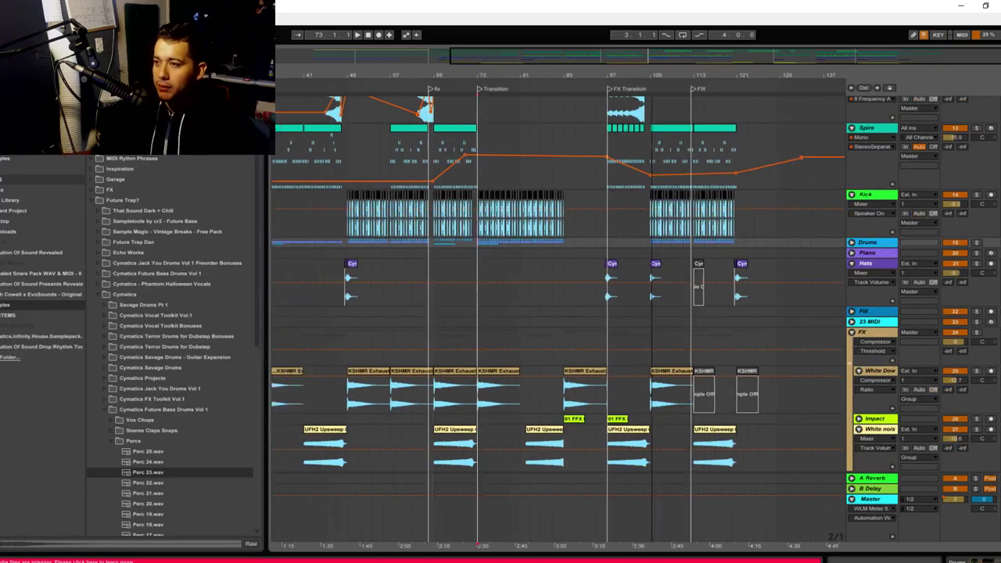
scroll(536, 241, up, 13)
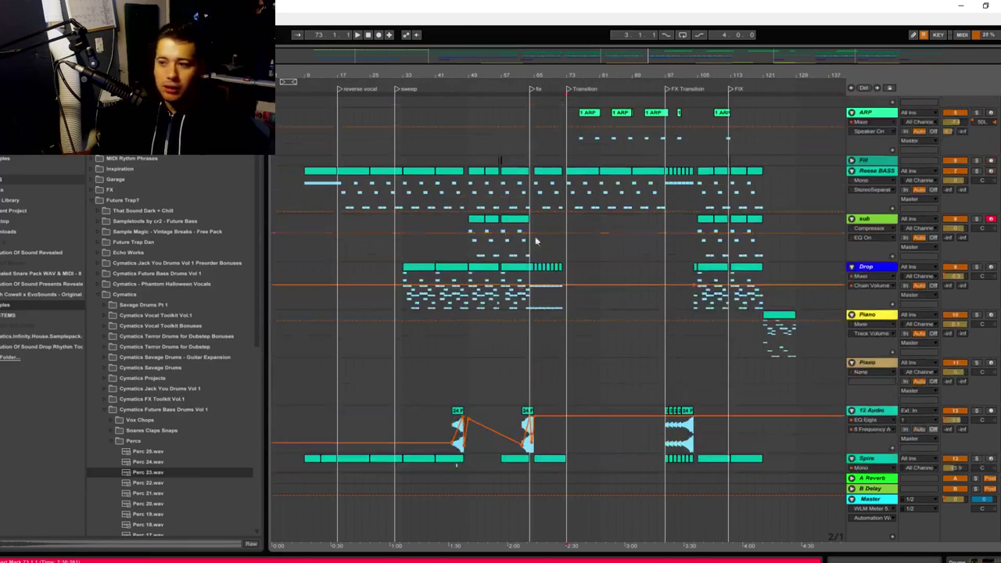
scroll(536, 241, up, 4)
Go to bar 17 on the Vocal track and open the Vocal Swells samples folder of Black Octopus Sound - Echoes by Holly Drummond
click(339, 149)
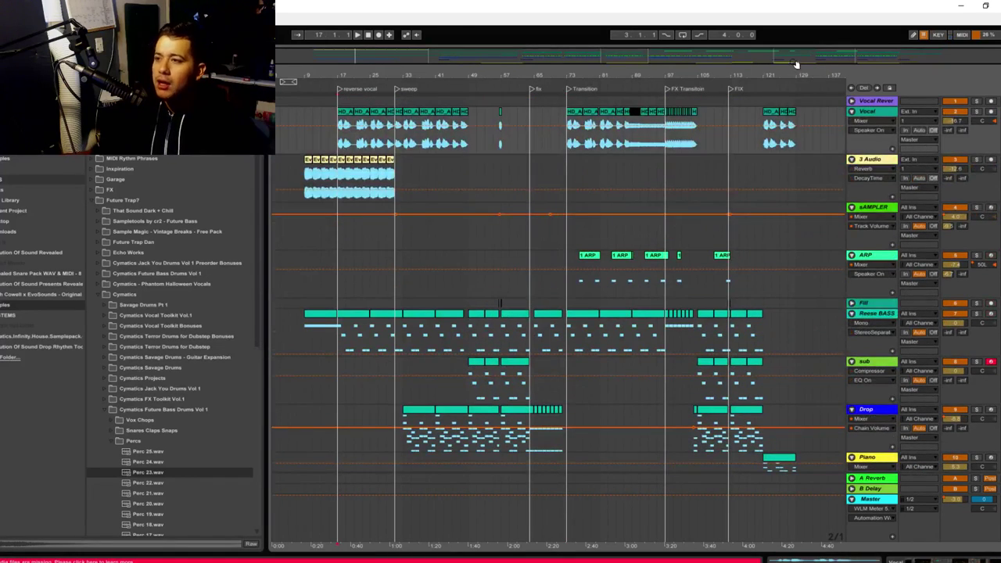
drag(409, 57, 323, 60)
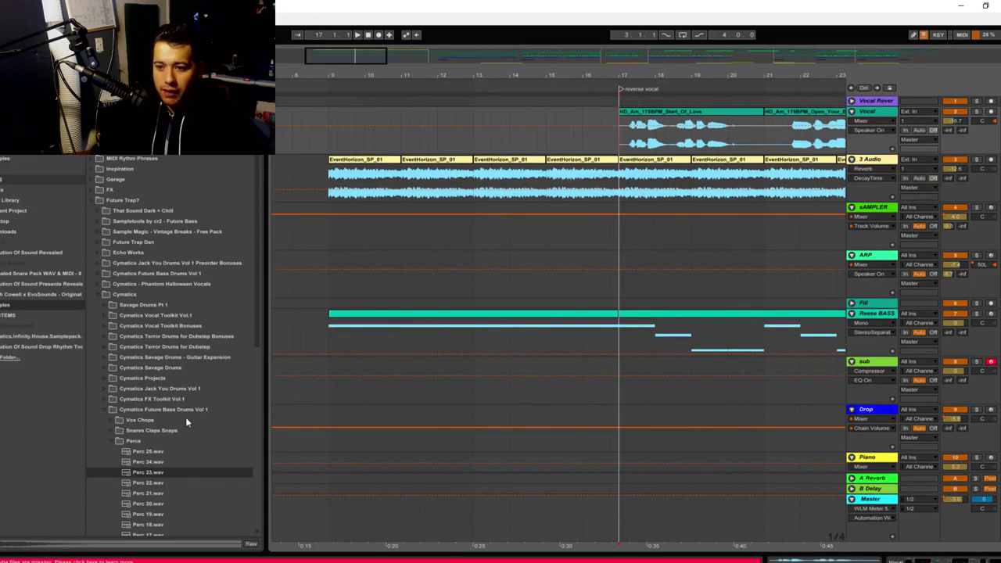
click(118, 409)
click(102, 301)
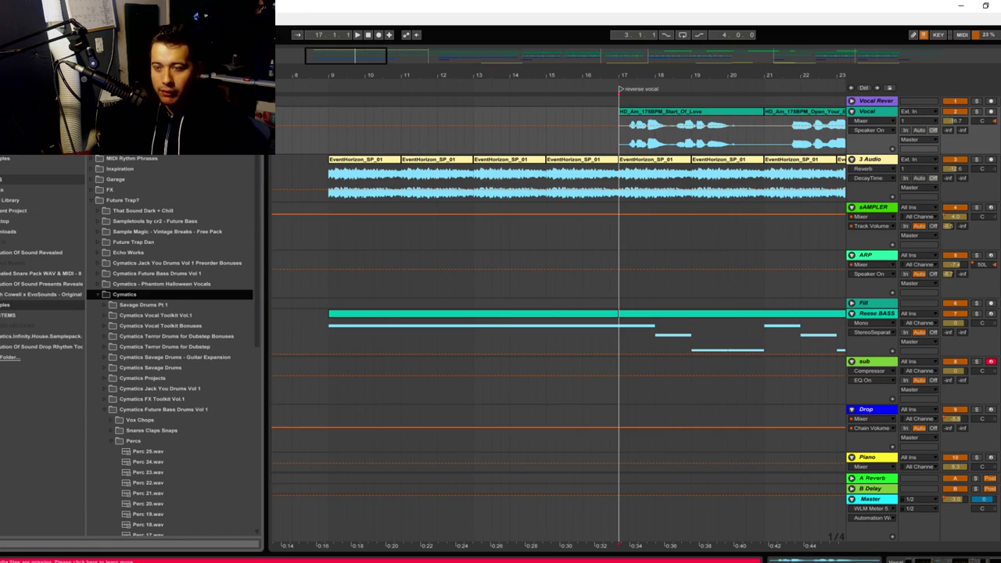
click(99, 200)
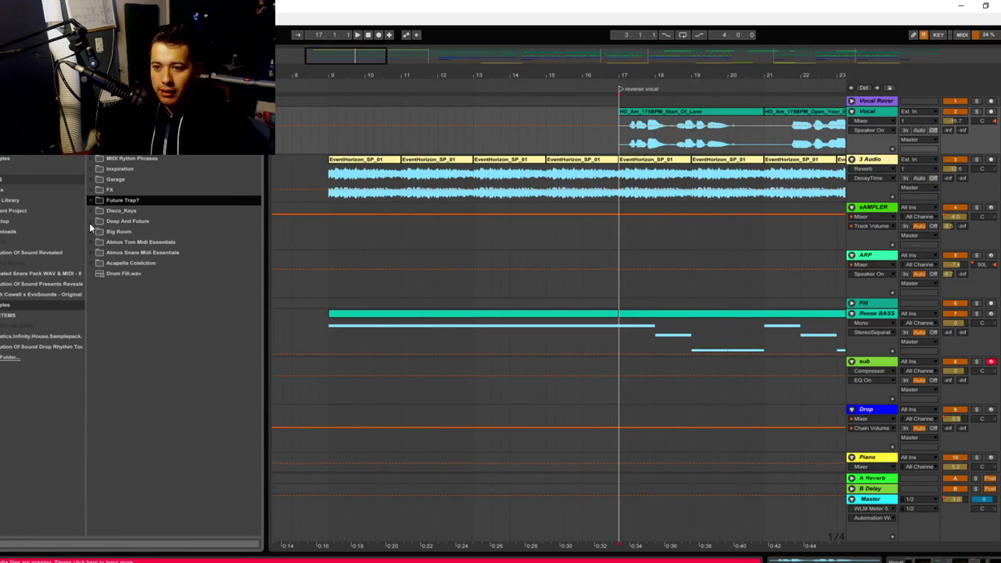
click(92, 263)
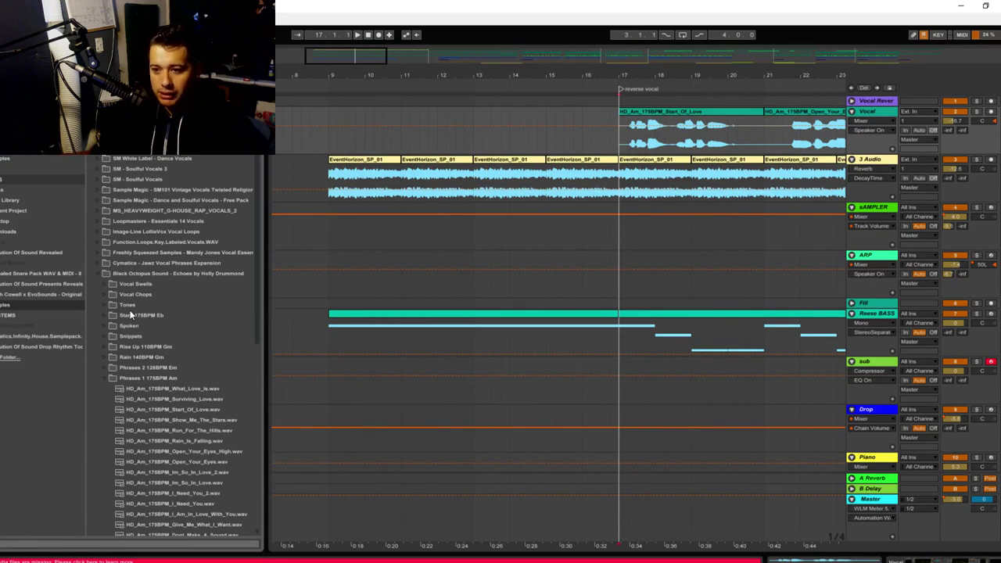
click(126, 389)
click(105, 285)
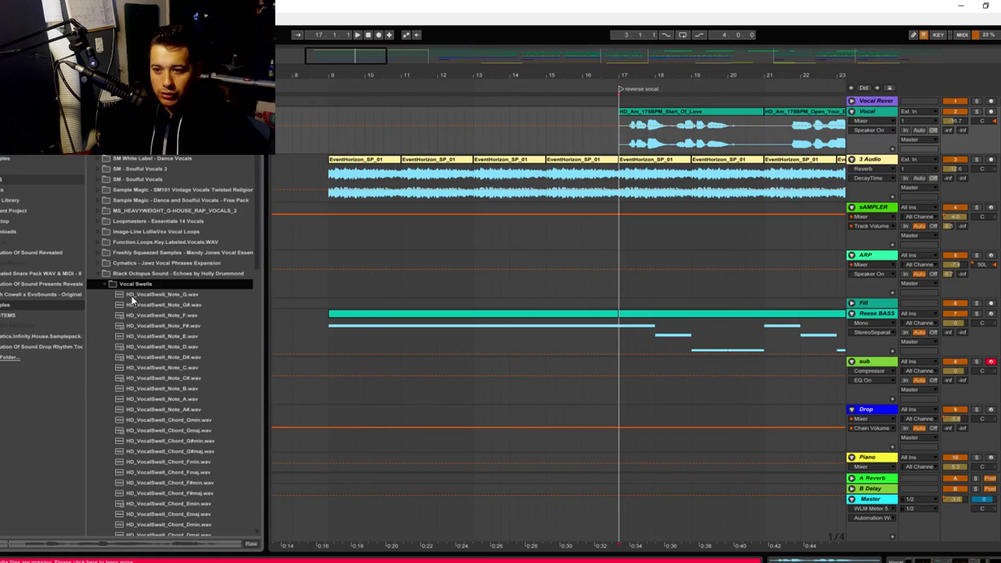
Audition the G#maj, Emin and D#min chord samples in the Vocal Swells folder
scroll(221, 350, down, 5)
click(182, 315)
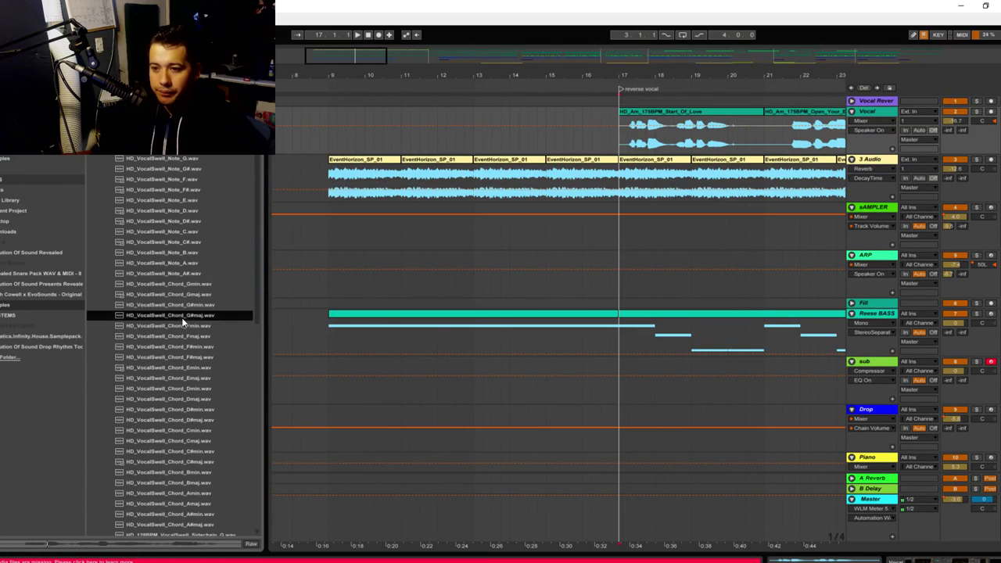
click(180, 367)
scroll(213, 400, down, 3)
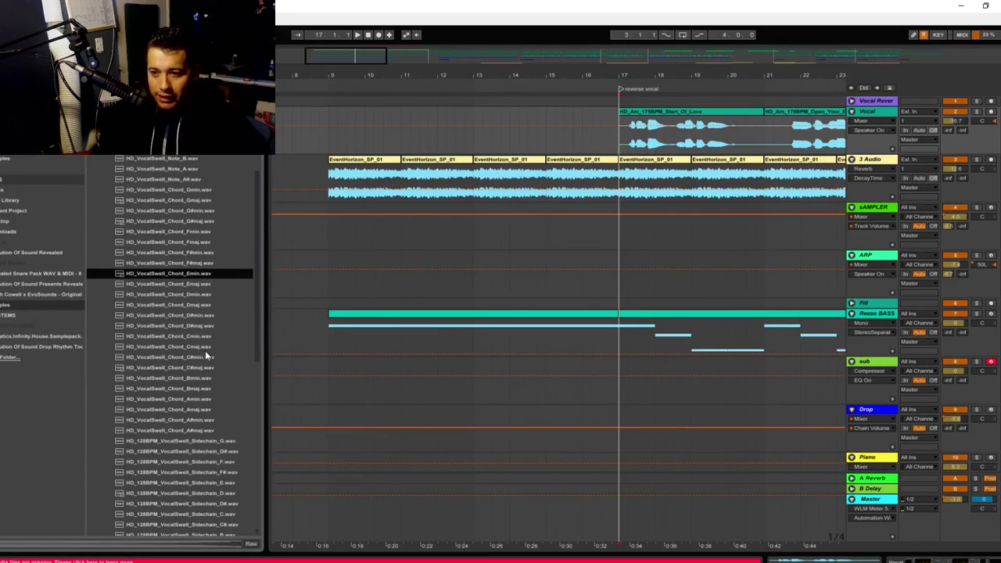
click(190, 316)
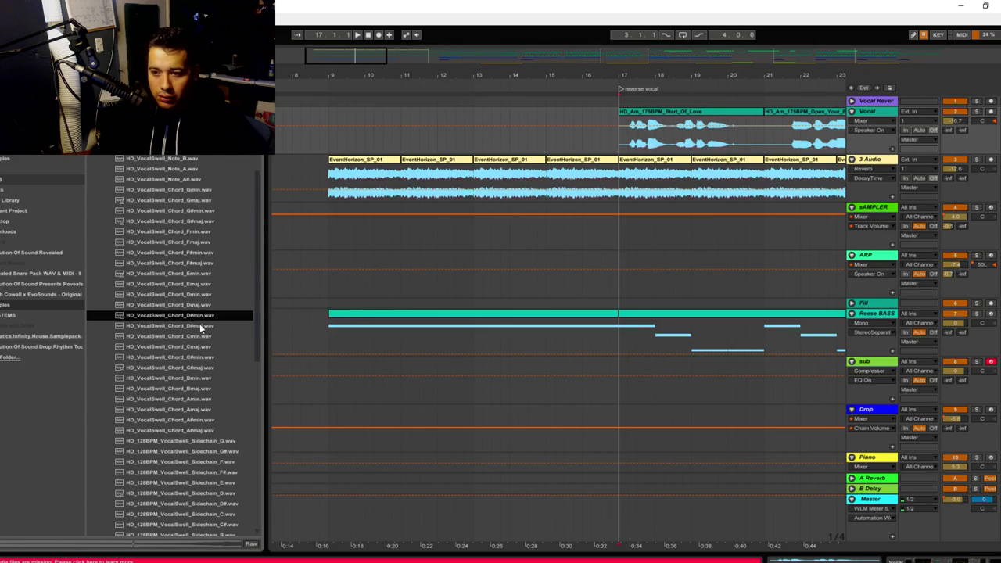
scroll(201, 364, down, 2)
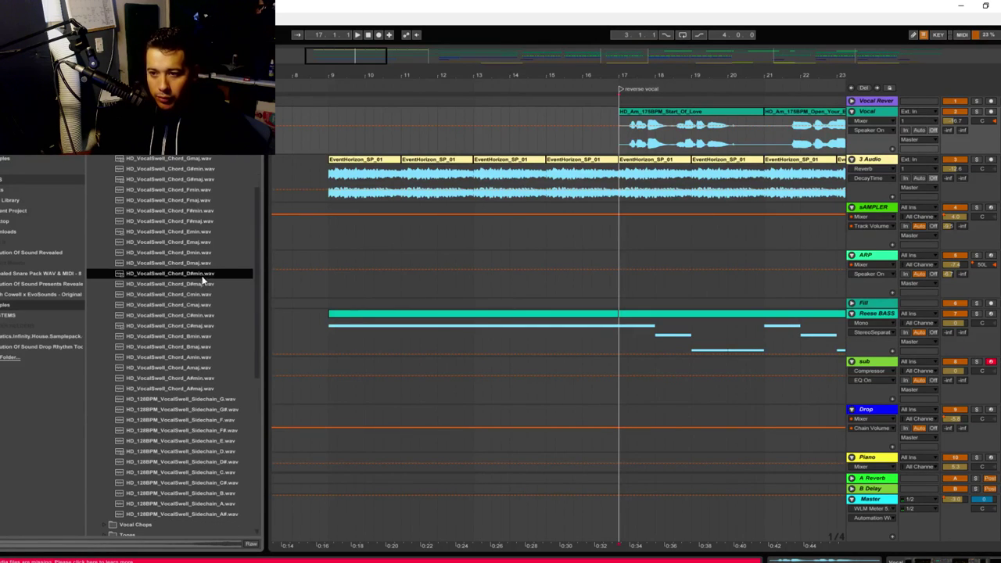
Place HD_VocalSwell_Chord_D#min.wav on the Vocal track at bar 13 and play its lead-in to the vocal
drag(202, 276, 474, 139)
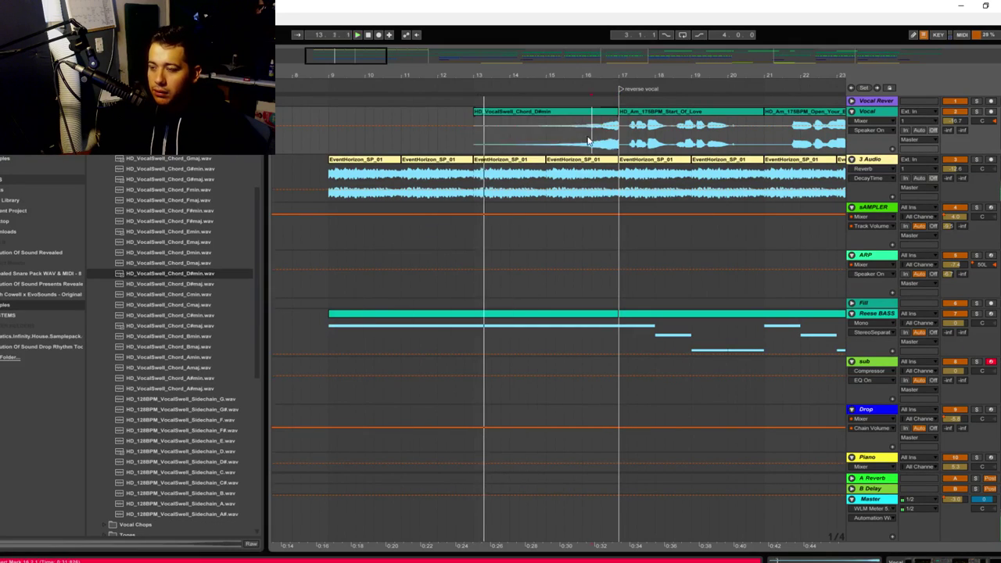
click(590, 140)
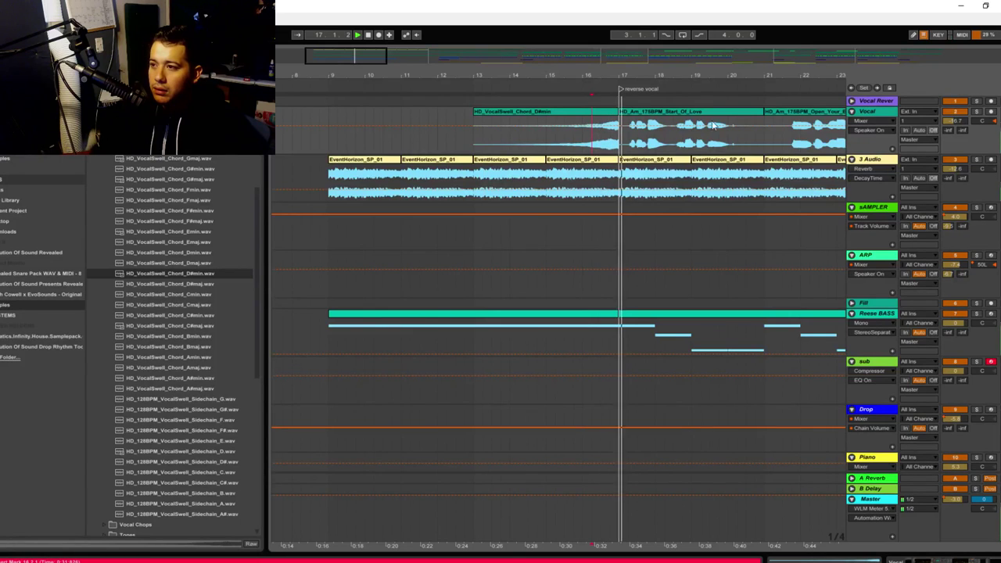
key(space)
Replace the chord swell at bar 13 on the Vocal track with HD_VocalSwell_Note_D#.wav and play its lead-in to the vocal
click(576, 118)
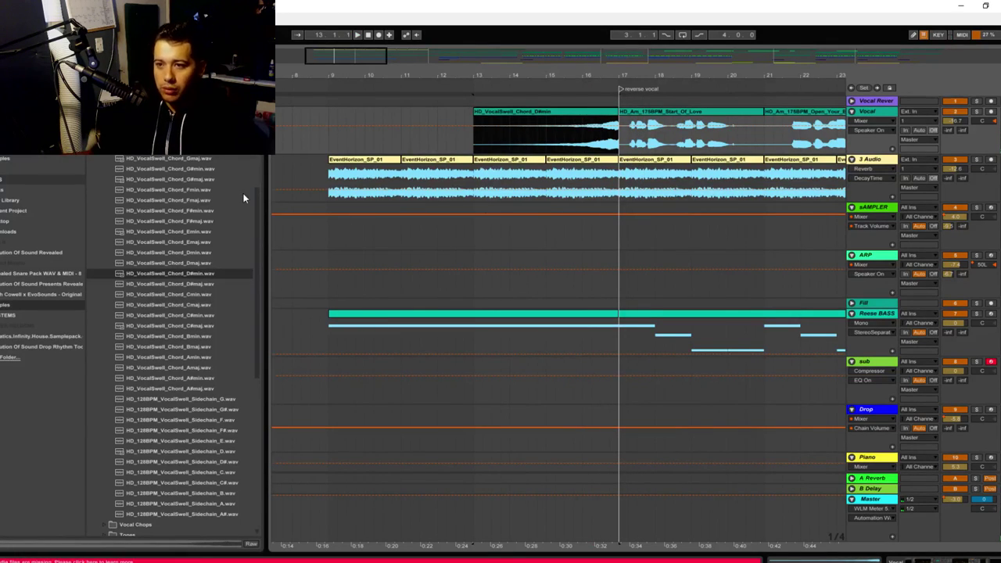
drag(257, 199, 257, 173)
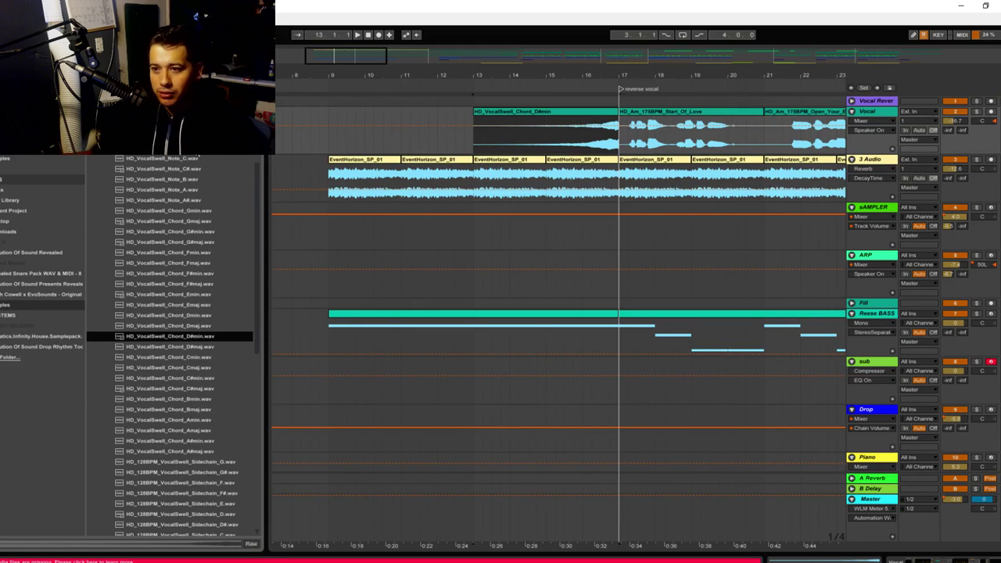
drag(163, 148, 474, 135)
key(space)
click(593, 142)
key(space)
key(space)
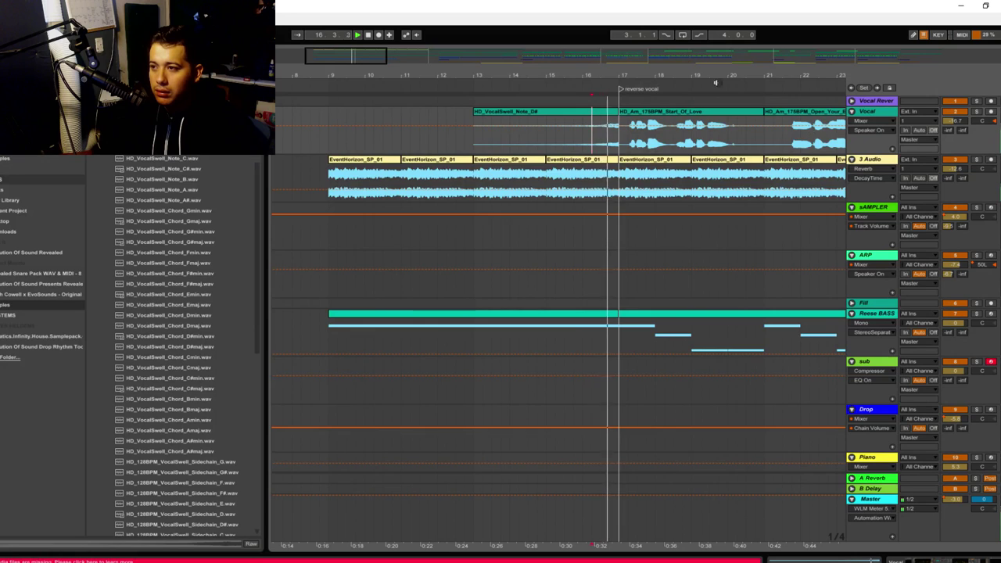
Try shifting the D# vocal swell about one beat later over the start of the vocal, play it, and undo the move
drag(369, 60, 427, 116)
key(space)
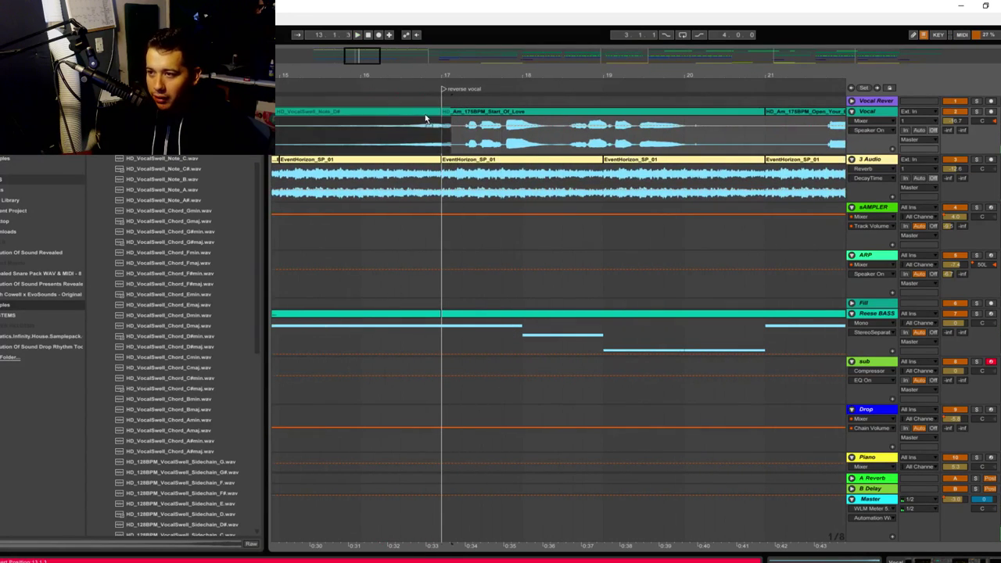
click(432, 134)
key(space)
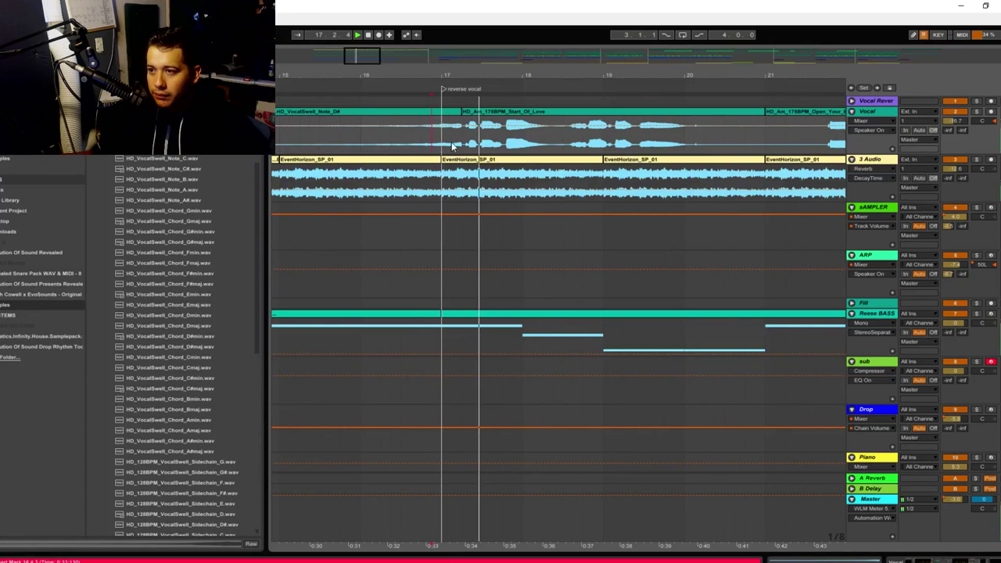
drag(385, 71, 381, 56)
key(space)
key(ctrl+z)
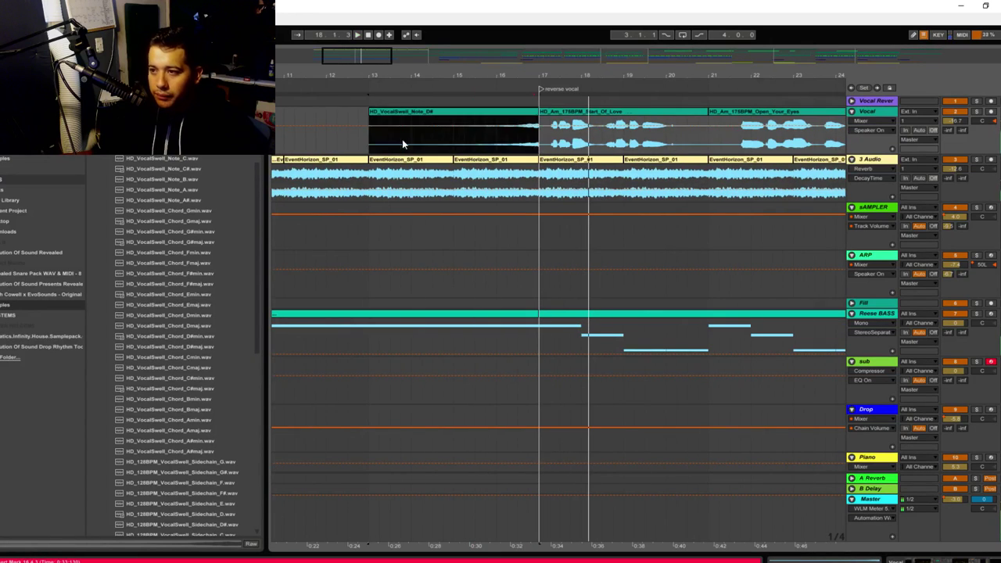
Play the end of the D# vocal swell into the reverse vocal marker at bar 17
click(528, 146)
key(space)
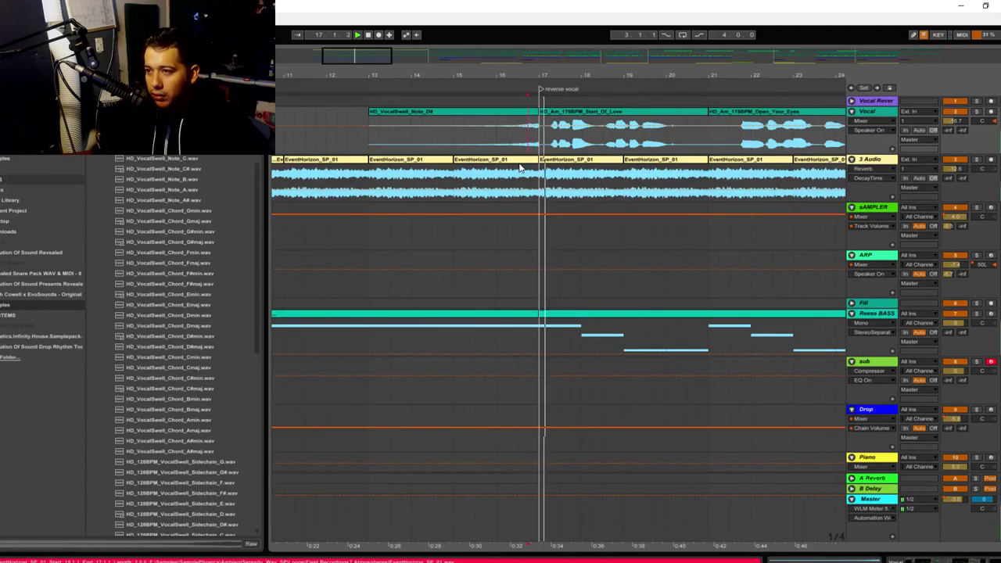
Move the D# vocal swell from the Vocal track onto the Vocal Reverse track, still at bar 13, and expand that track
key(space)
click(866, 111)
click(574, 113)
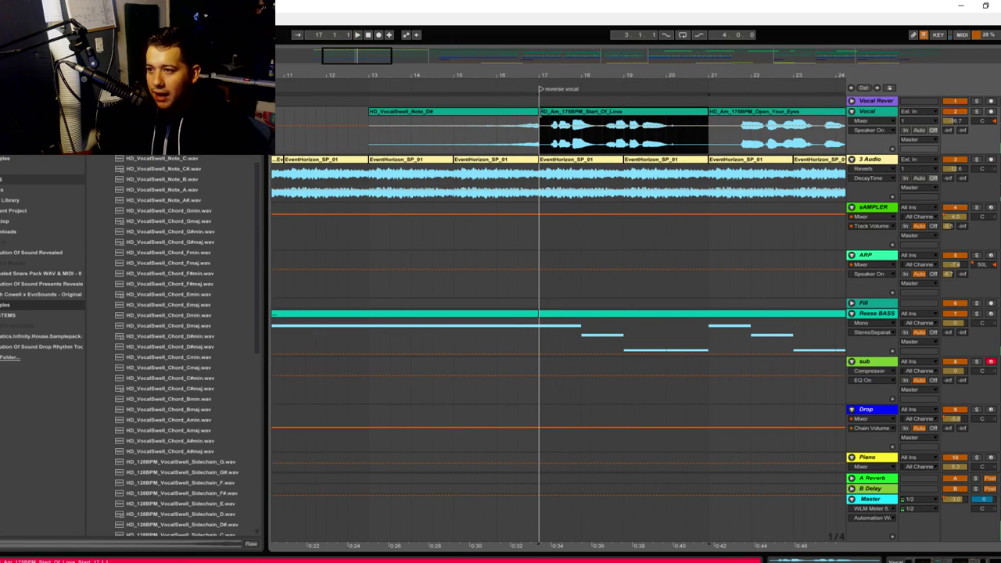
click(470, 112)
double_click(884, 112)
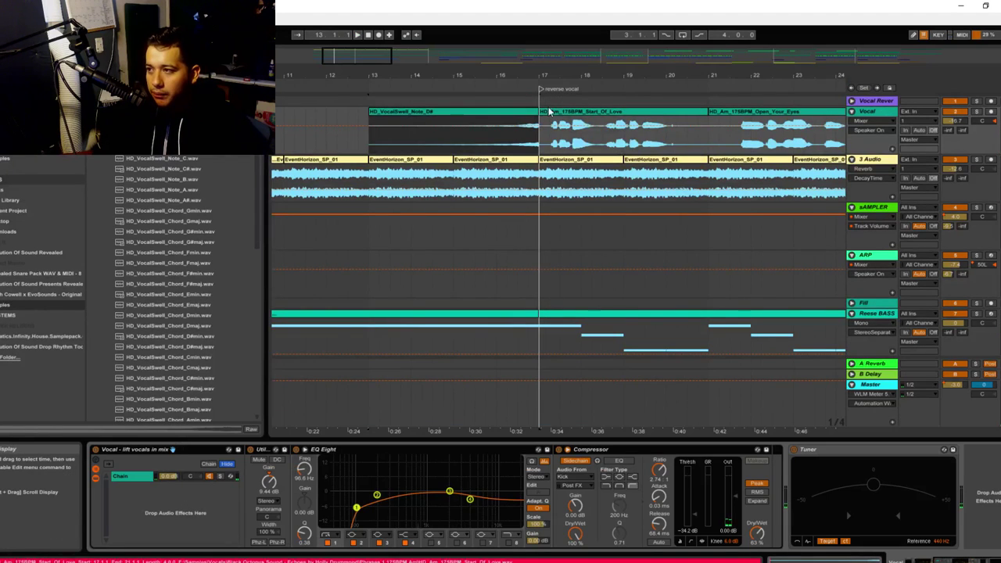
drag(528, 115, 528, 105)
click(853, 101)
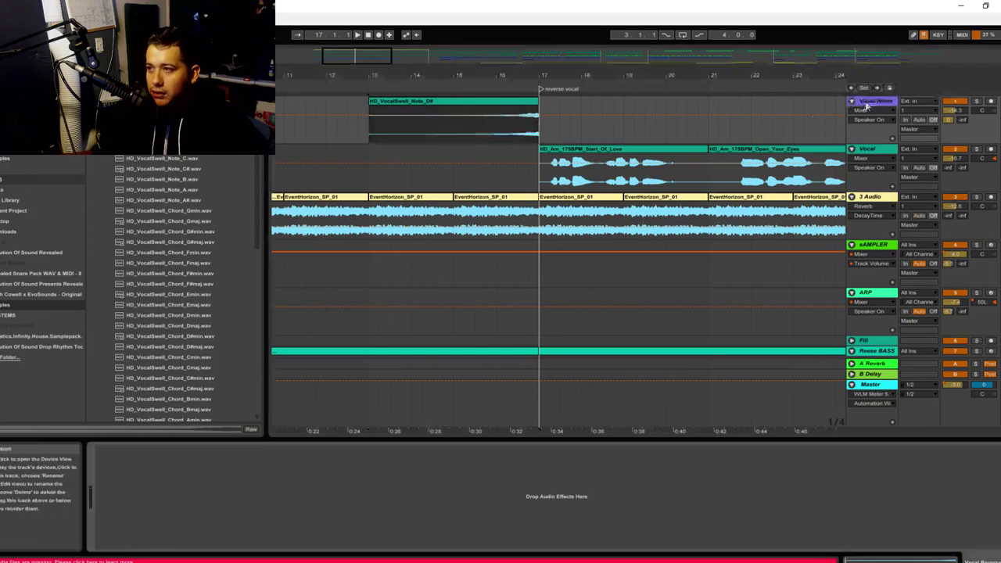
Set the Vocal Reverse track volume to -7.8 dB while playing the swell's end, and transpose the D# swell by 12 st
key(space)
click(520, 128)
key(space)
key(space)
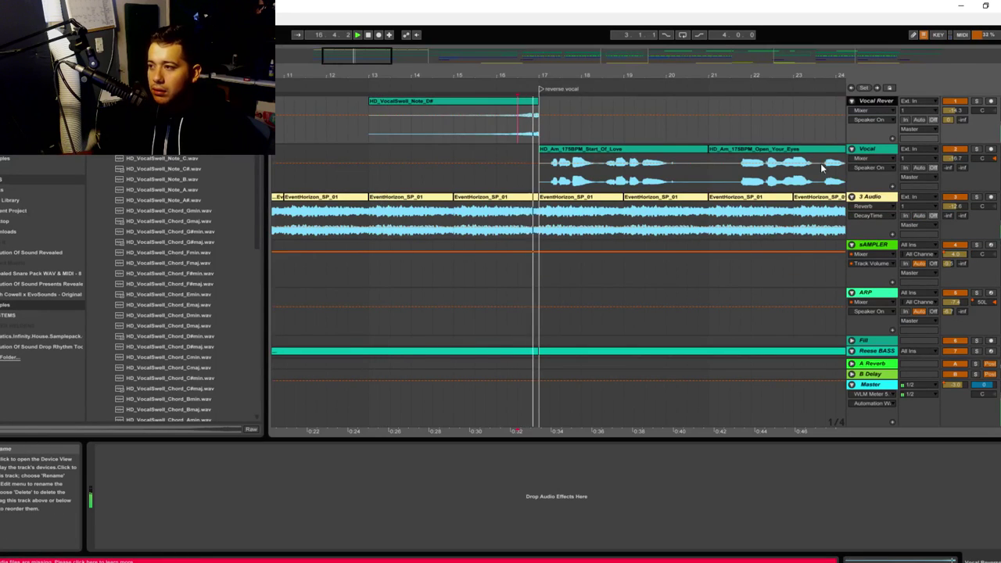
key(Tab)
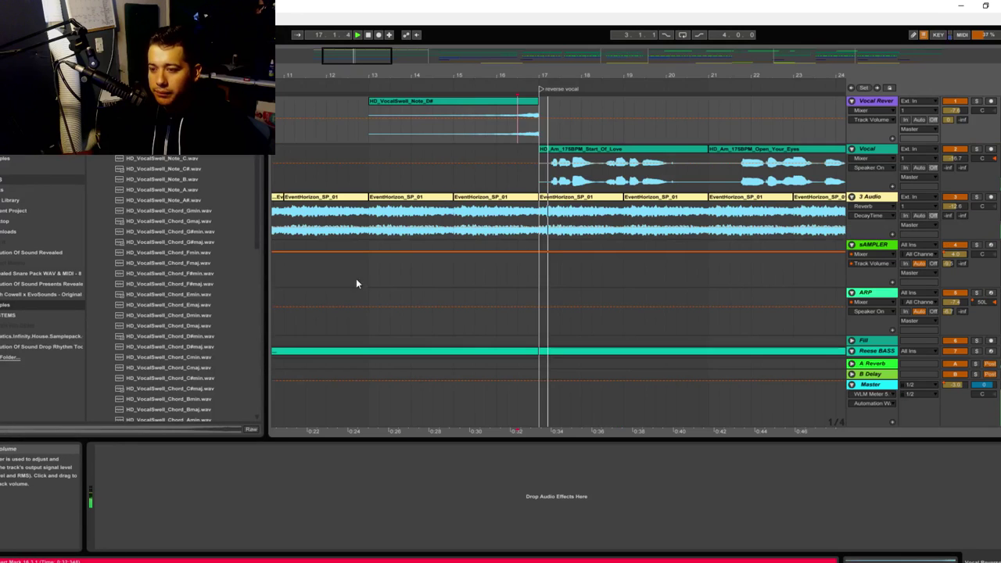
key(Tab)
key(shift+Tab)
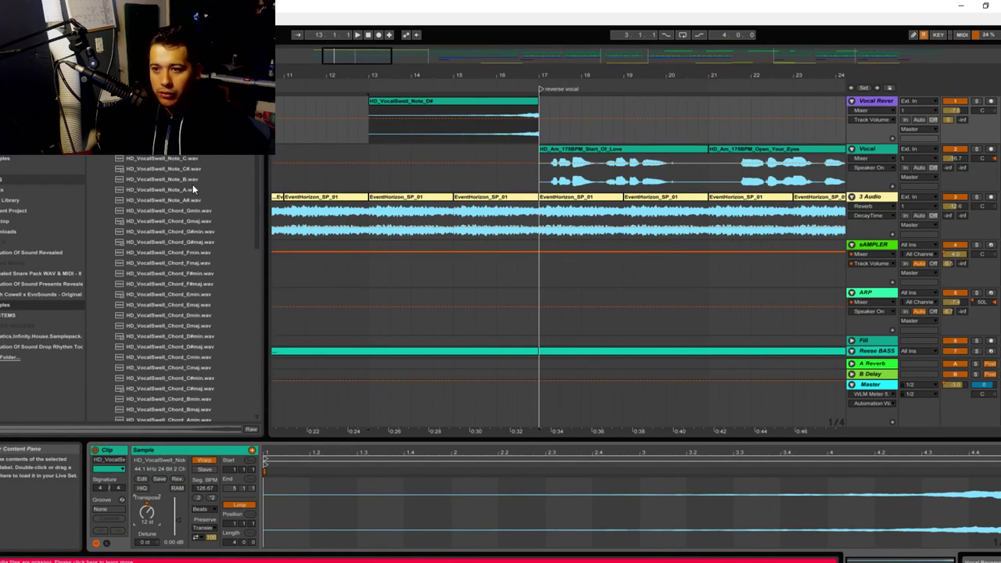
Replace the D# swell at bar 13 with HD_VocalSwell_Note_A.wav, using Complex Pro warping and a 6 st transposition
drag(186, 195, 371, 125)
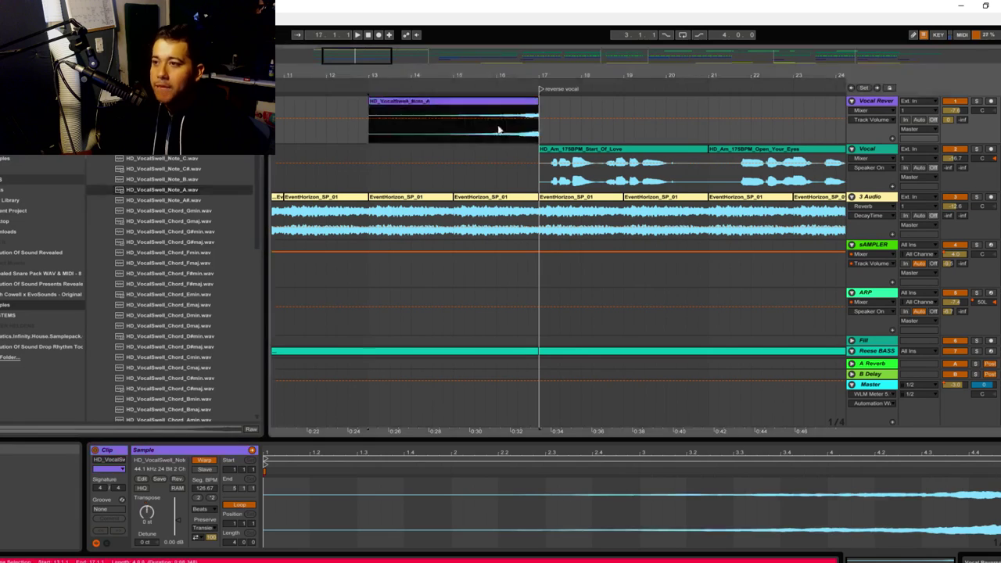
click(510, 104)
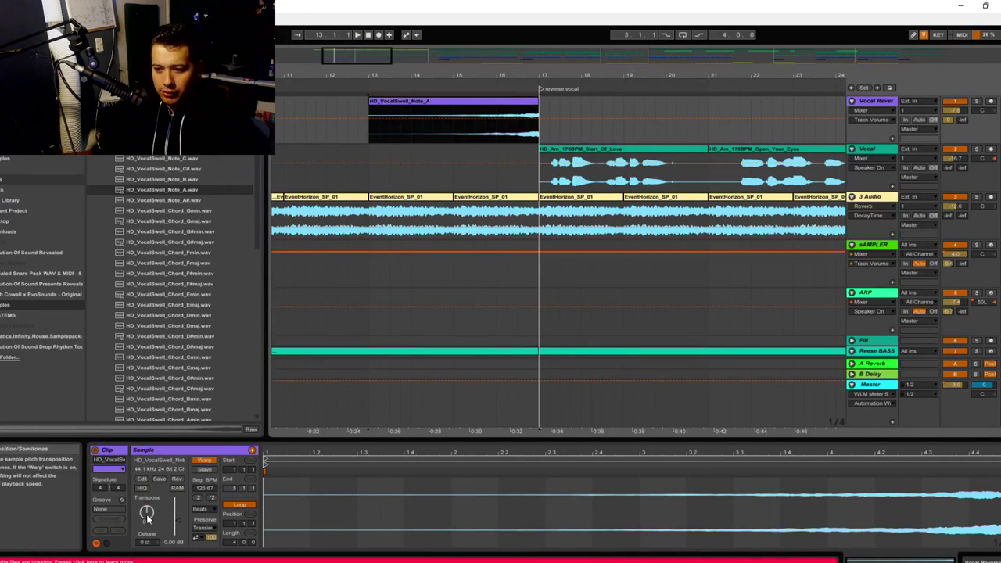
click(199, 510)
click(202, 530)
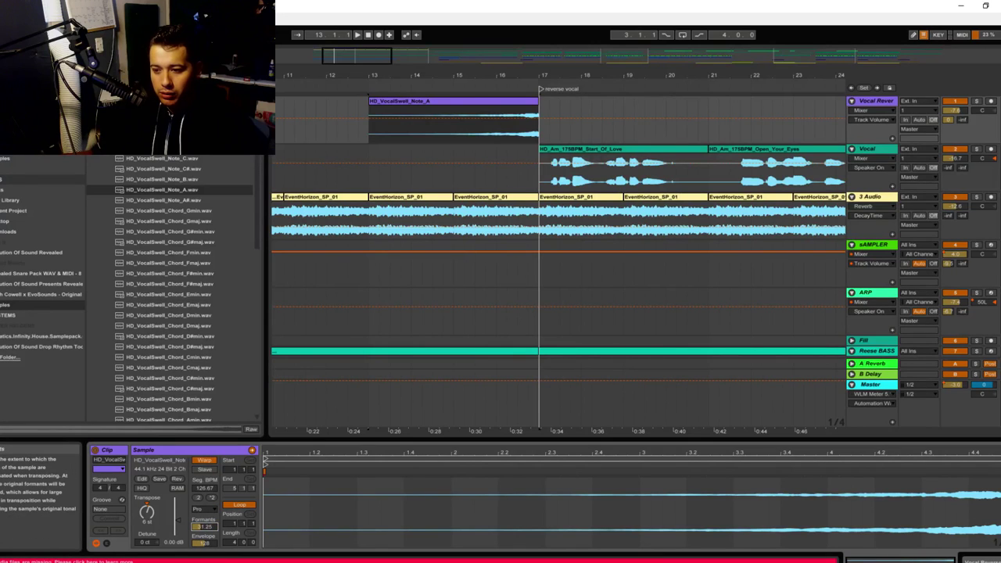
Set the A swell's formants to 28.91 and audition the Vocal Reverse and Vocal tracks soloed in turn
click(507, 134)
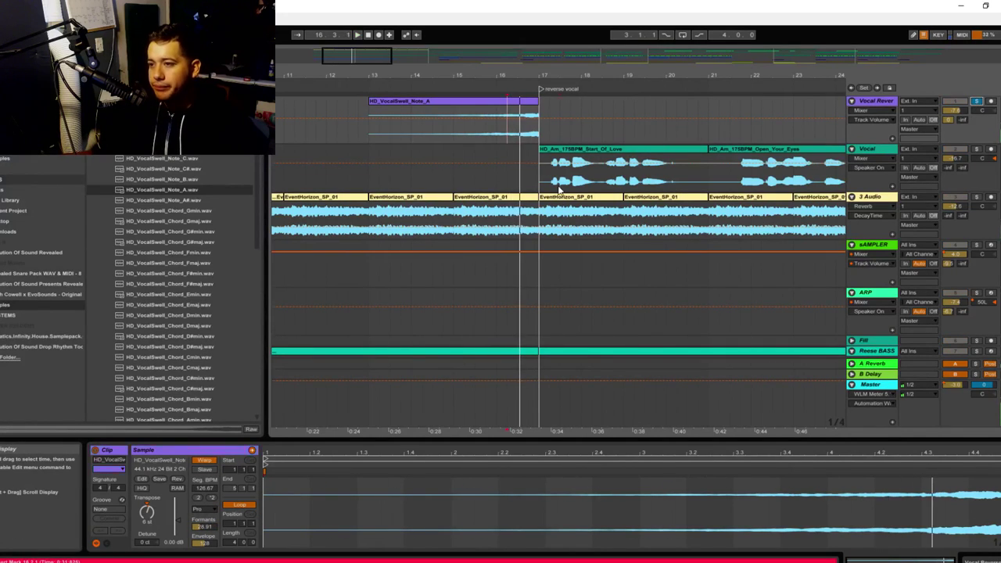
click(915, 147)
click(977, 150)
click(977, 149)
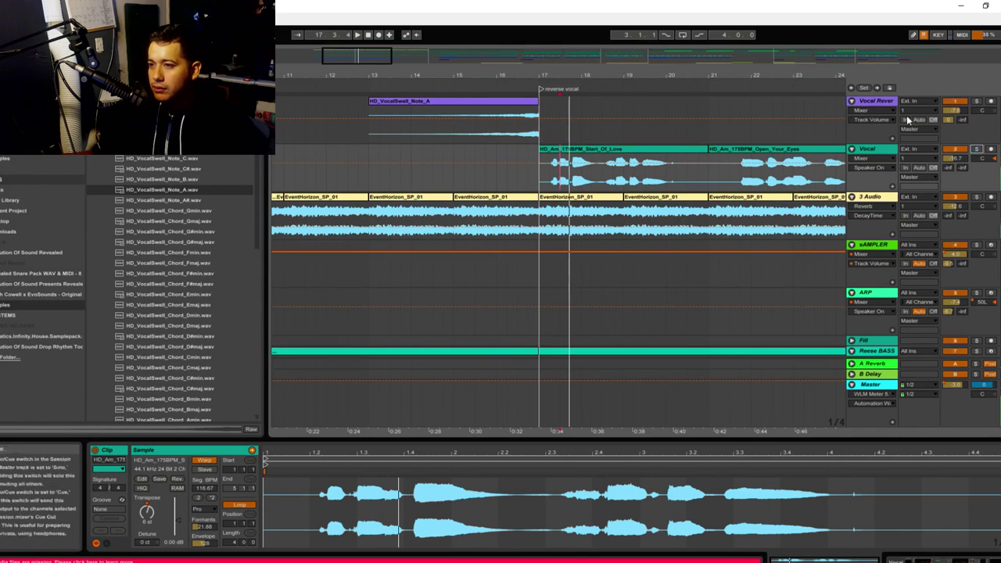
Play the full mix from around bar 14 through the A swell into the first vocal phrase
click(442, 163)
key(space)
double_click(890, 103)
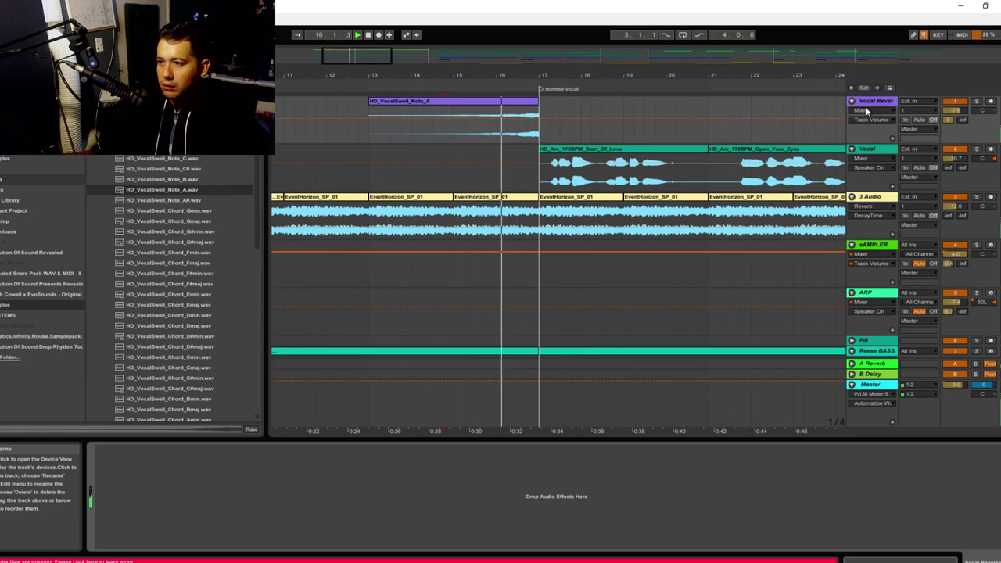
key(Tab)
key(Tab)
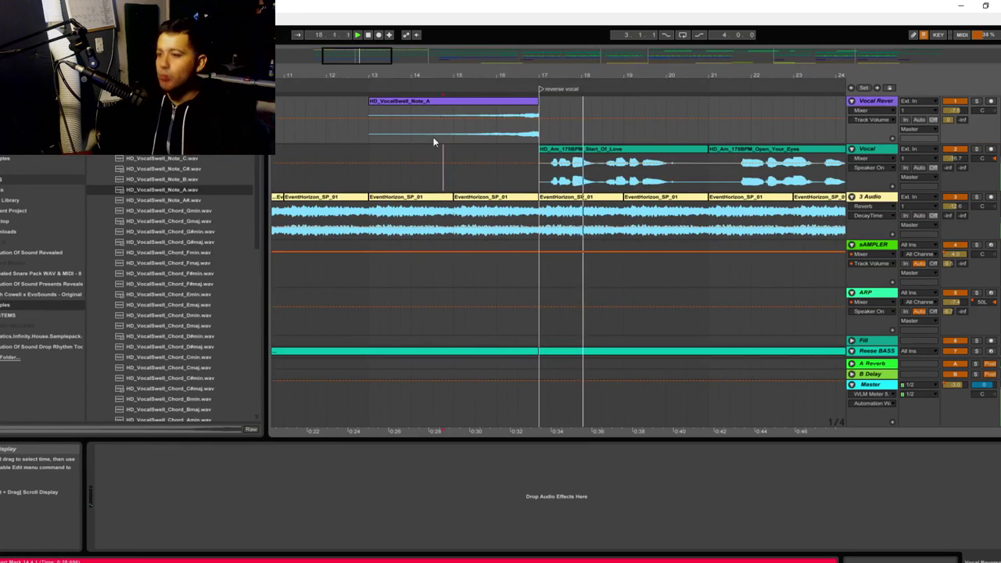
Find the Reverb effect and add it to the Vocal Reverse track with Dry/Wet at 63%
drag(368, 63, 539, 80)
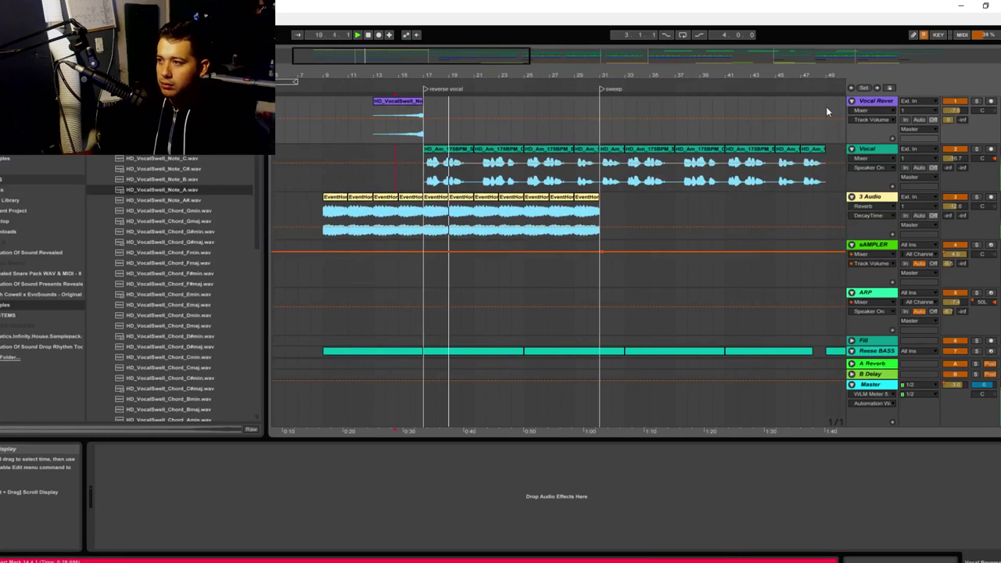
click(31, 106)
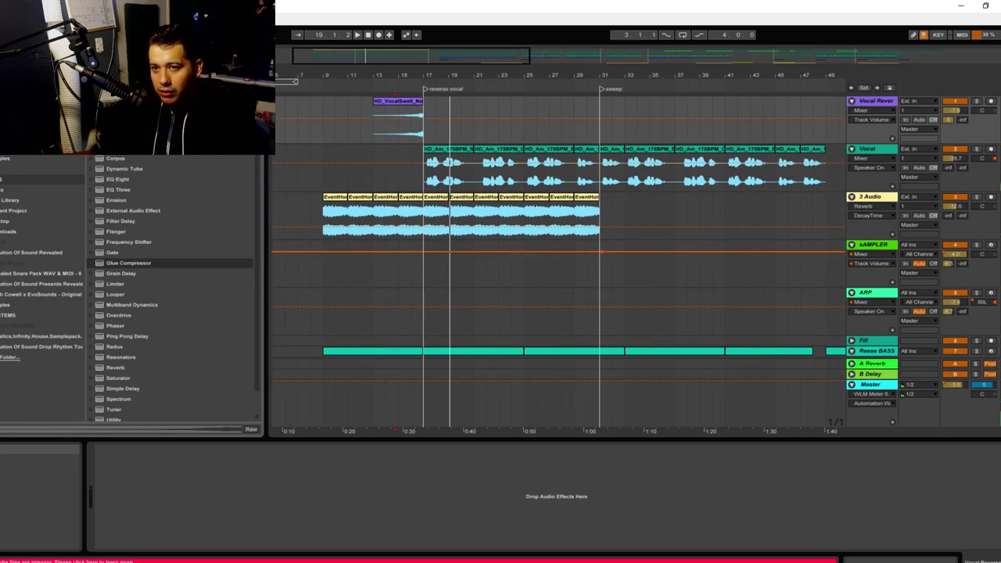
text(rev)
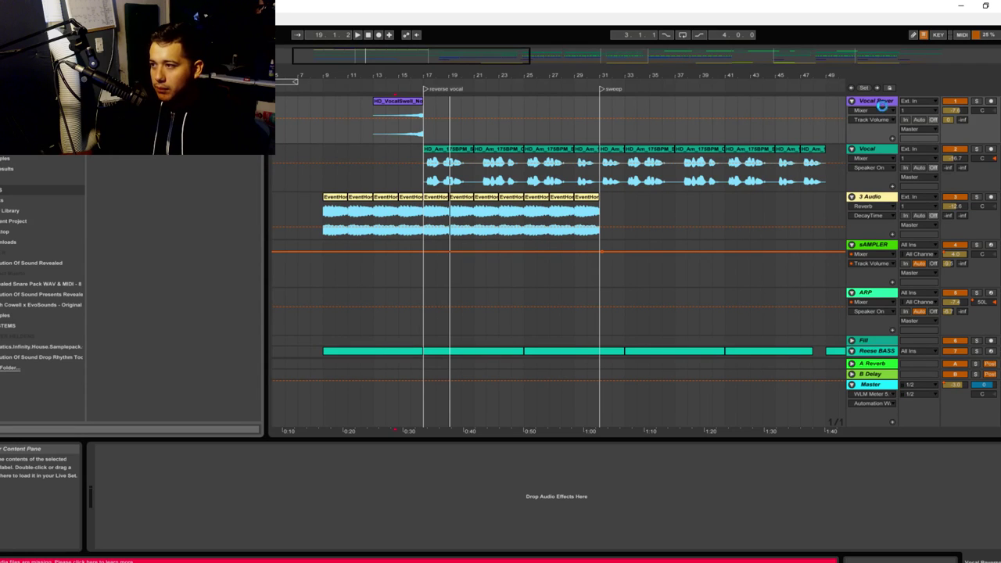
click(881, 105)
drag(347, 535, 347, 524)
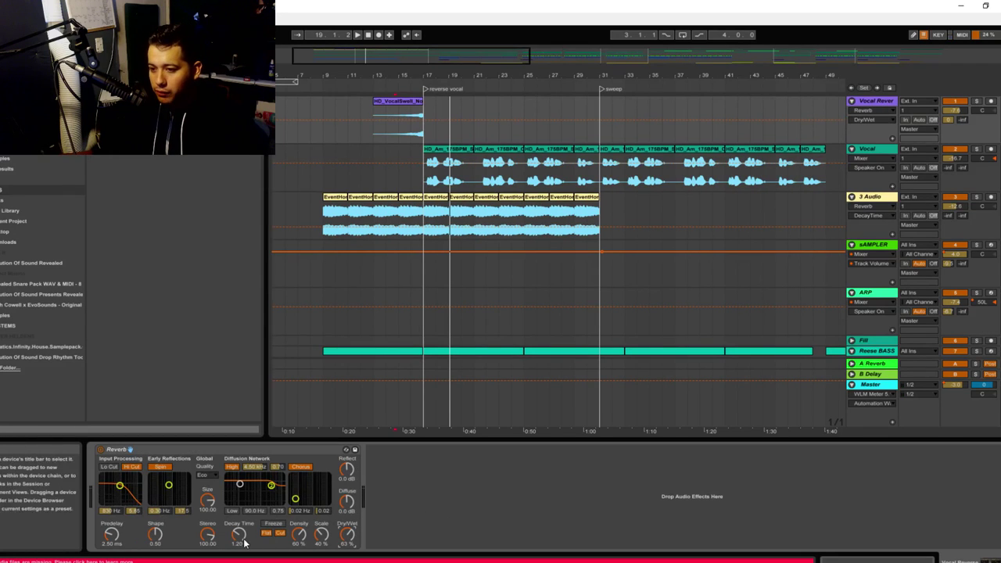
Set the swell reverb's decay time to 2.11 s and Dry/Wet to 80%, and play the swell into the vocal
click(412, 79)
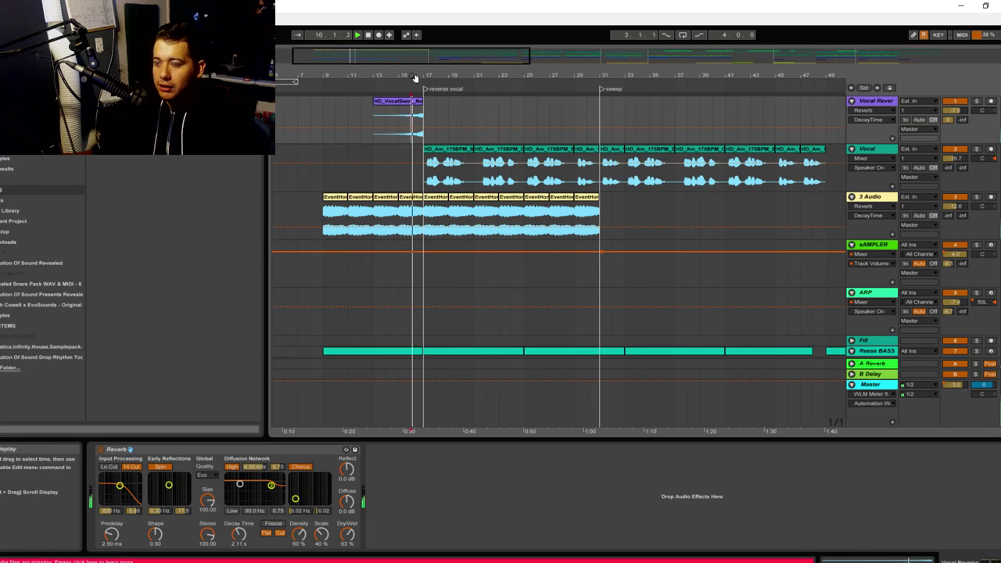
drag(347, 535, 347, 522)
click(238, 534)
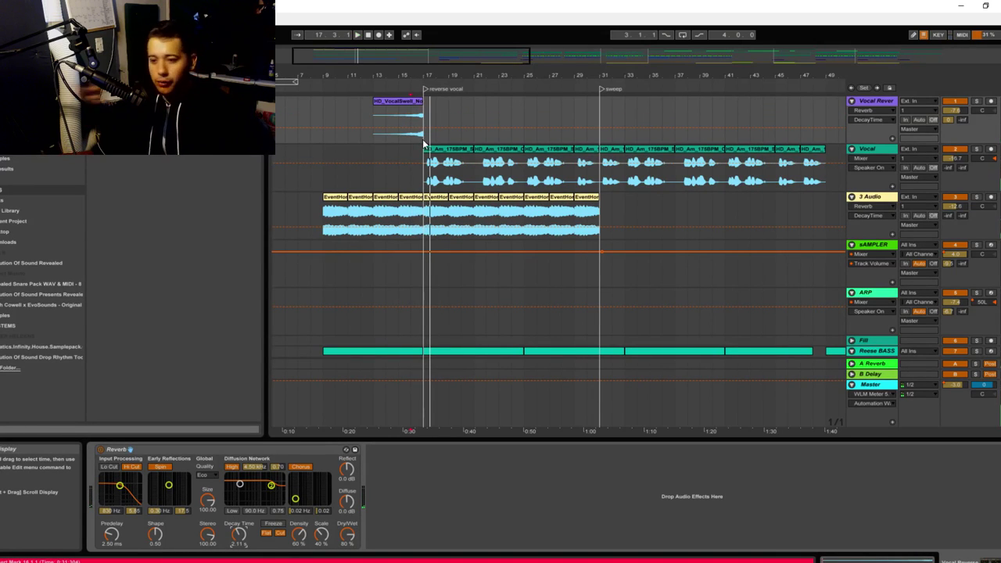
key(space)
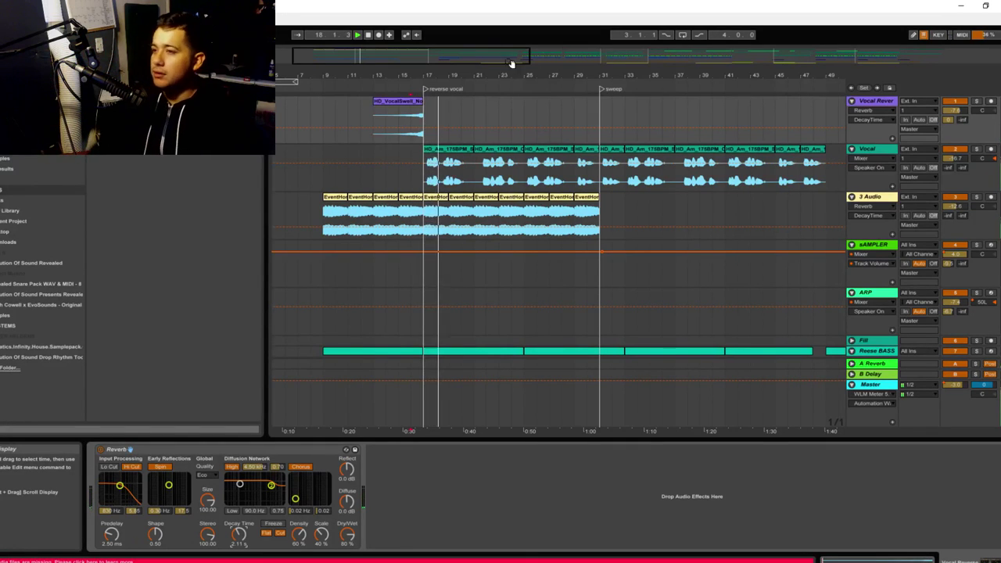
Play the arrangement from the reverse vocal marker past the sweep marker and examine how the vocal phrases follow each other
drag(512, 63, 514, 130)
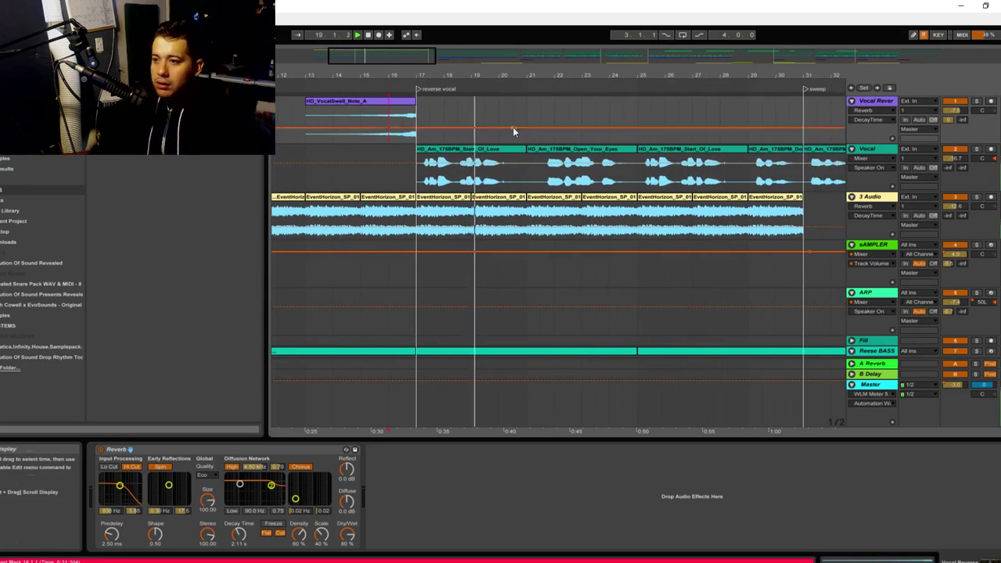
drag(594, 73, 493, 82)
scroll(593, 249, down, 2)
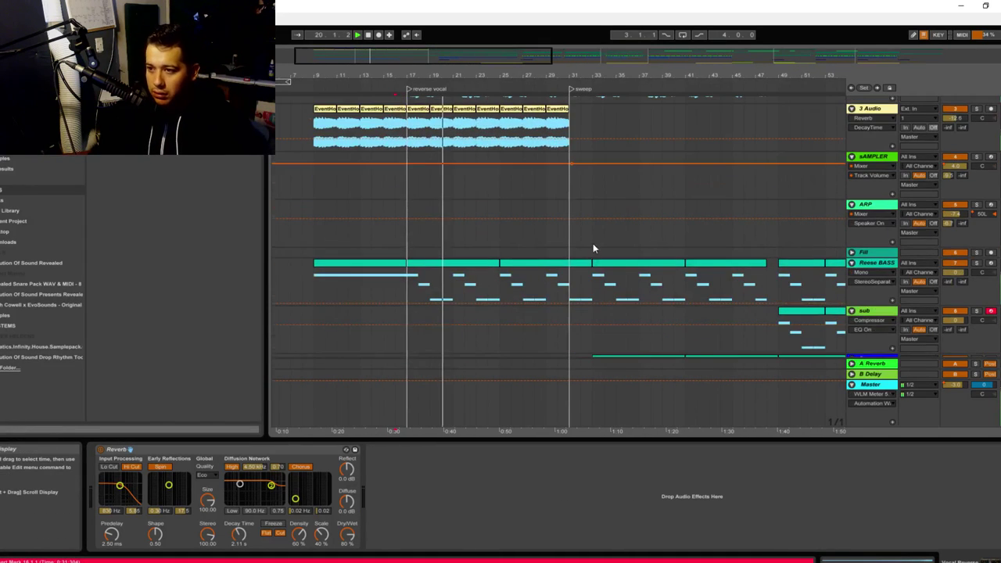
scroll(540, 291, up, 2)
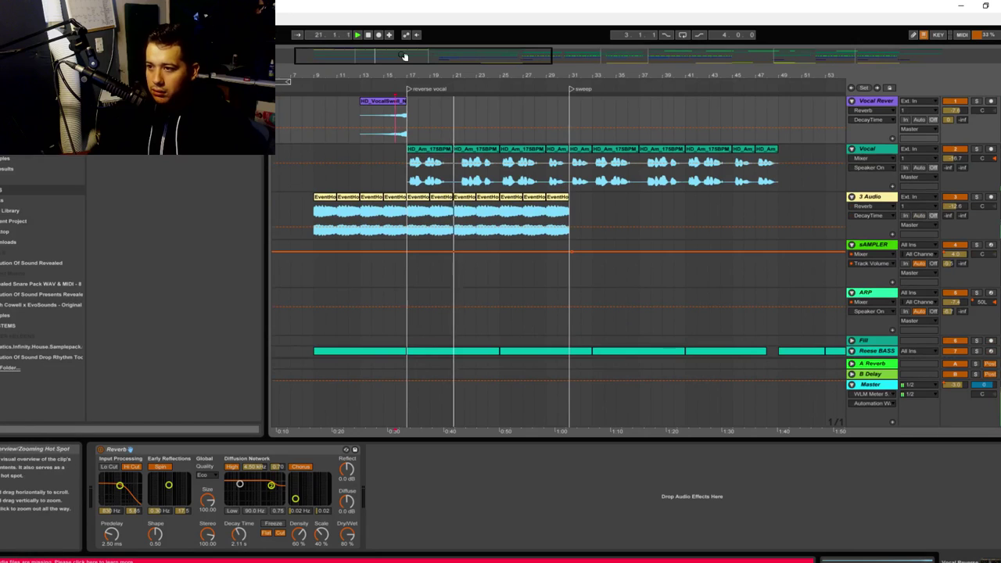
drag(399, 57, 400, 99)
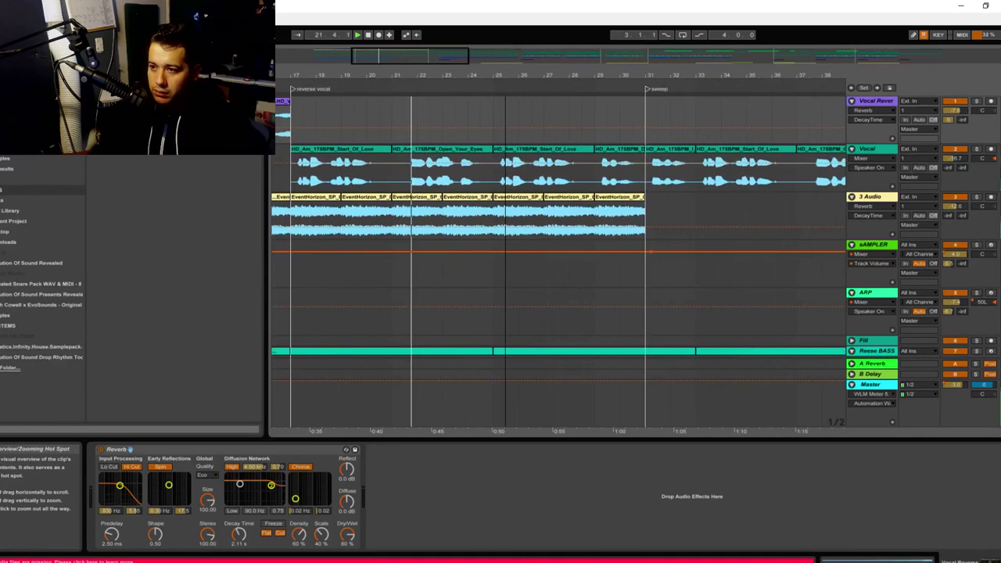
click(423, 149)
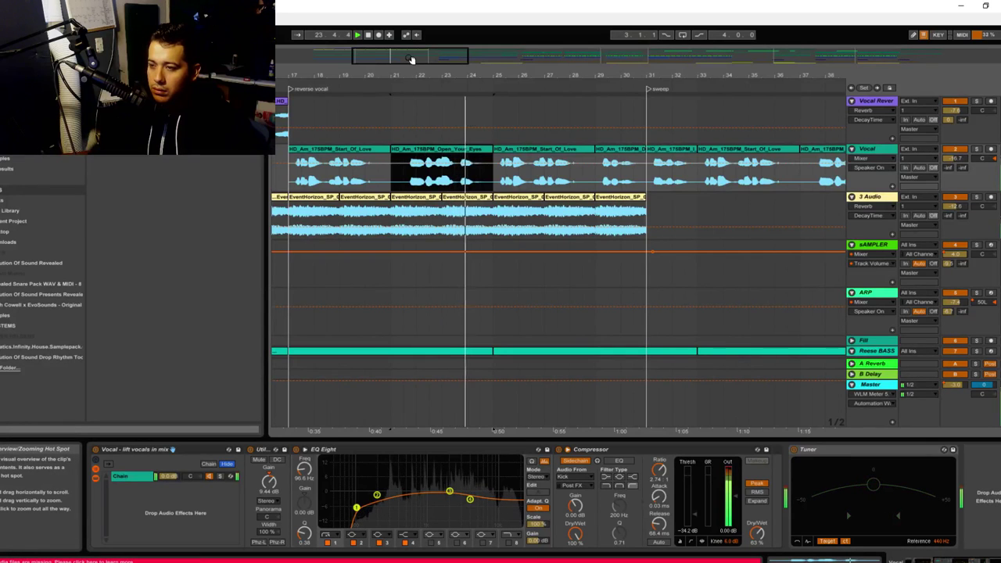
mouse_move(412, 60)
mouse_down()
mouse_move(427, 59)
mouse_move(448, 31)
mouse_move(420, 46)
mouse_move(426, 60)
mouse_up()
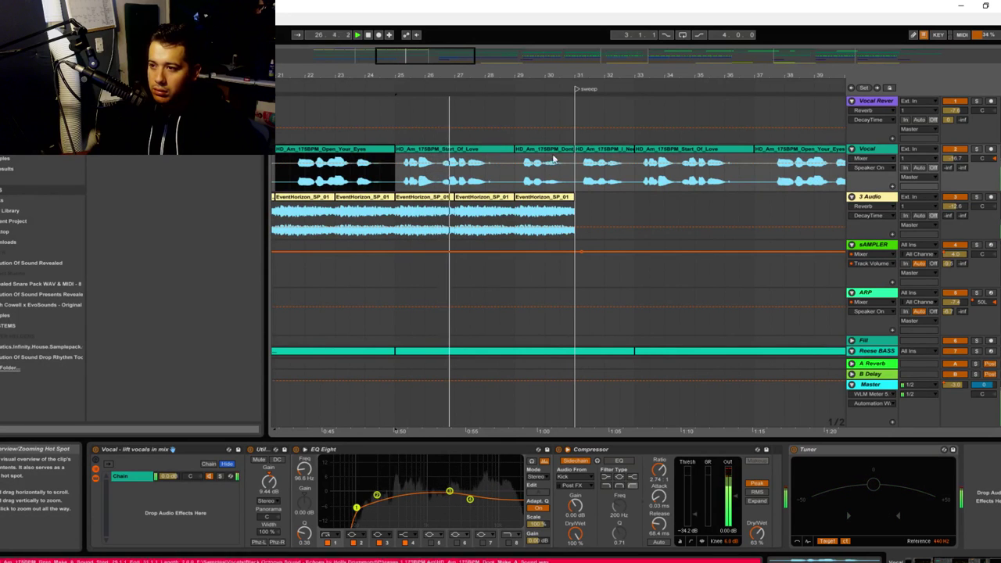
click(504, 161)
click(533, 160)
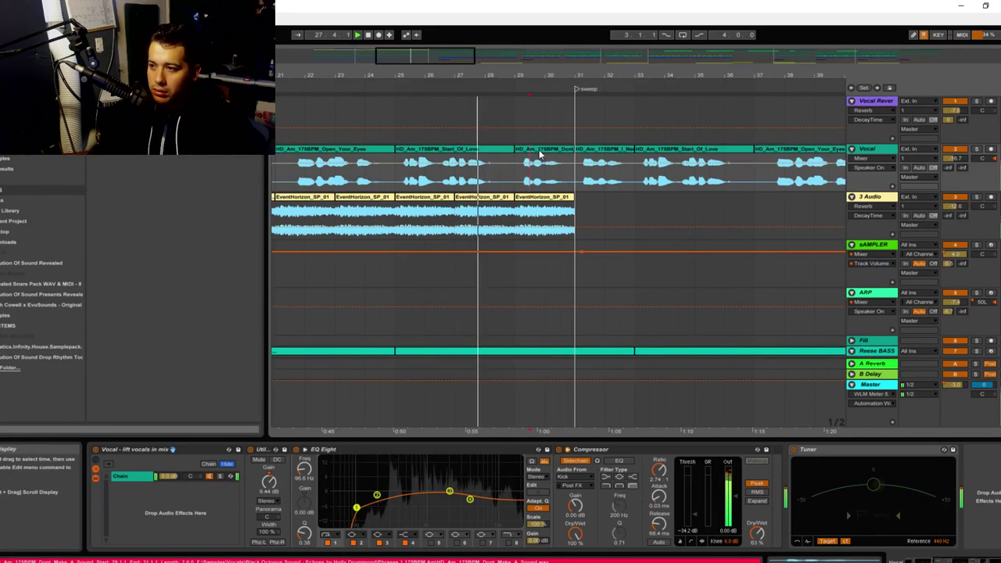
click(602, 155)
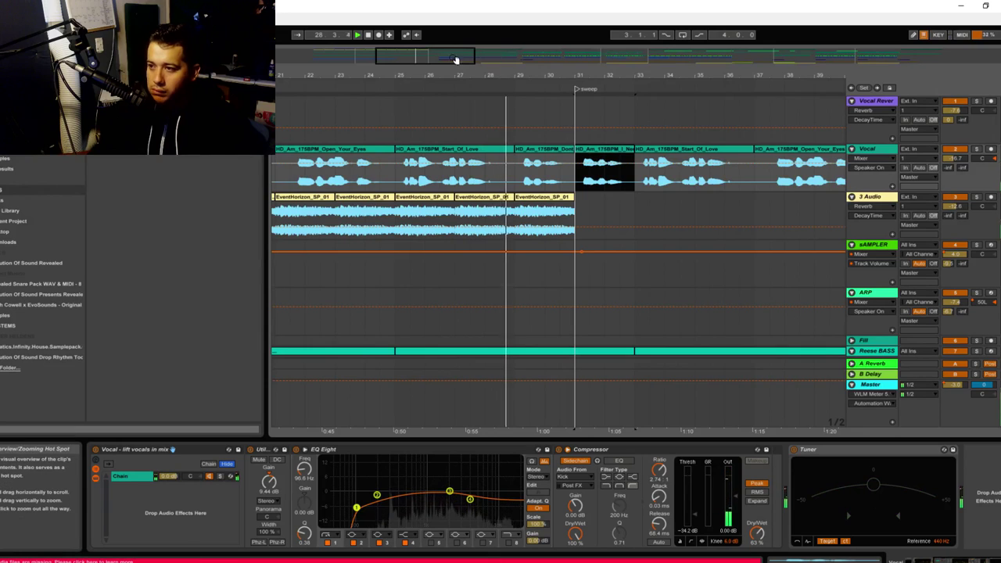
drag(456, 60, 479, 74)
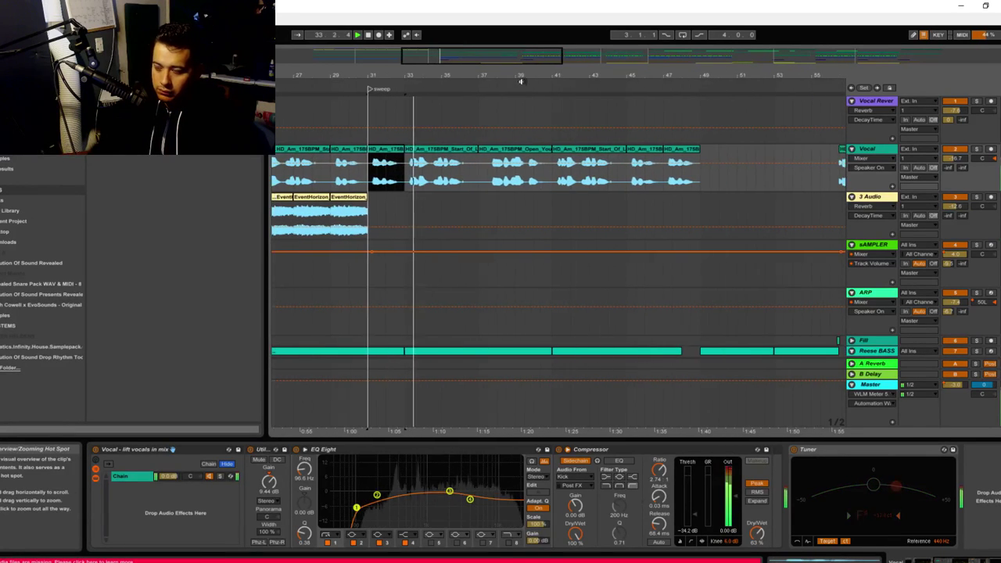
Stop playback and copy the A vocal swell to bar 27 on the Vocal Reverse track, ending at the sweep marker
scroll(545, 217, down, 8)
scroll(429, 242, down, 6)
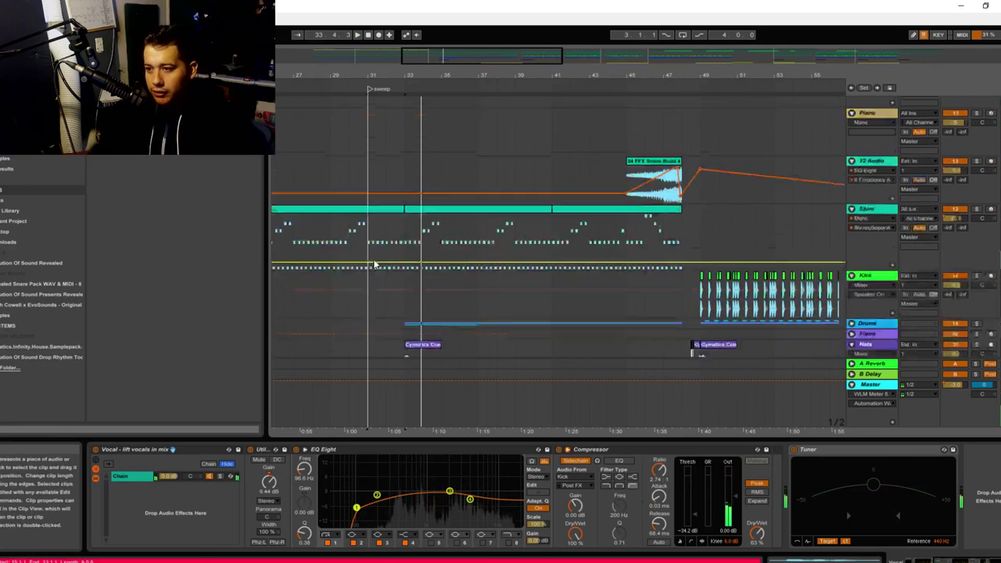
drag(559, 75, 618, 43)
scroll(477, 163, up, 9)
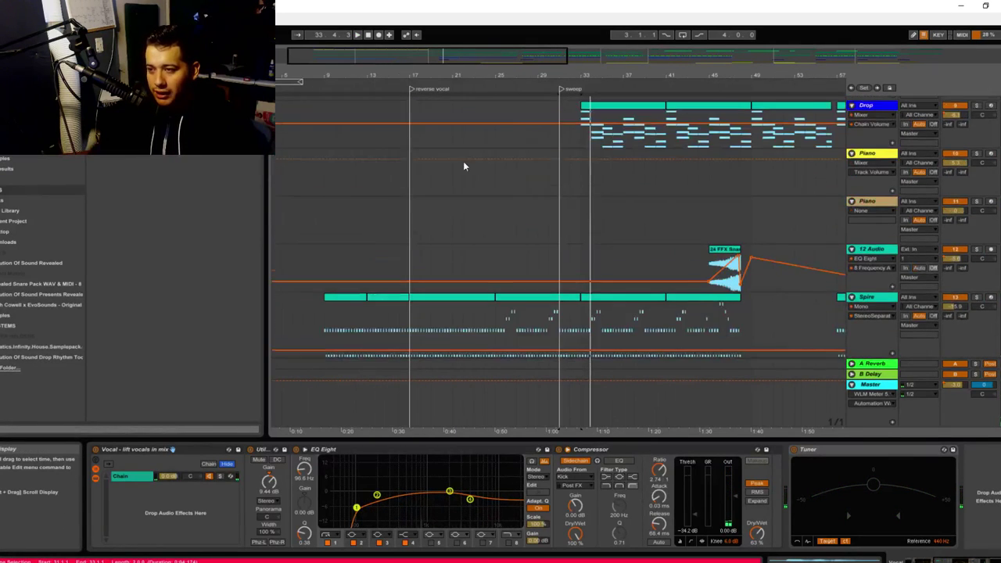
scroll(418, 116, up, 4)
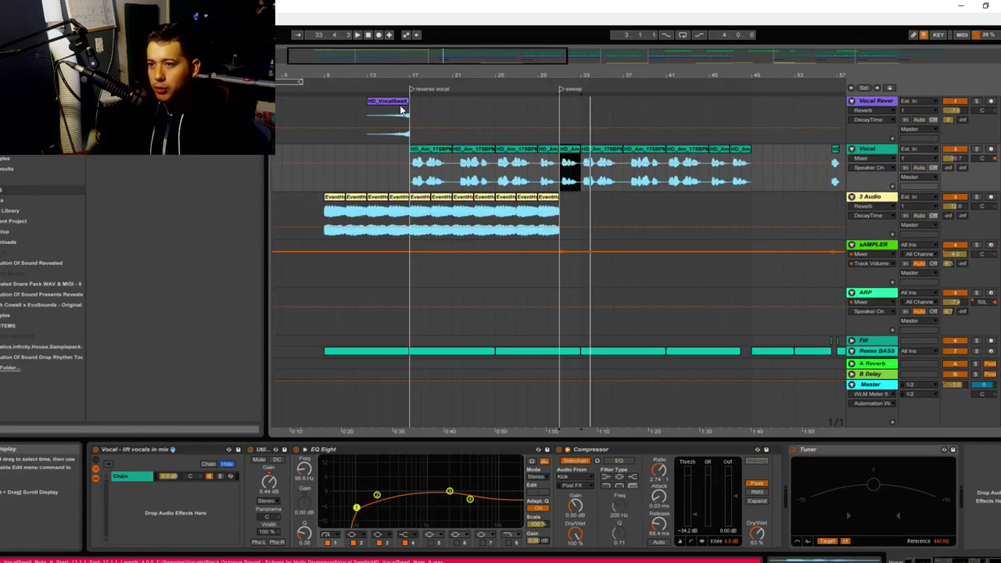
click(399, 103)
click(518, 118)
key(ctrl+v)
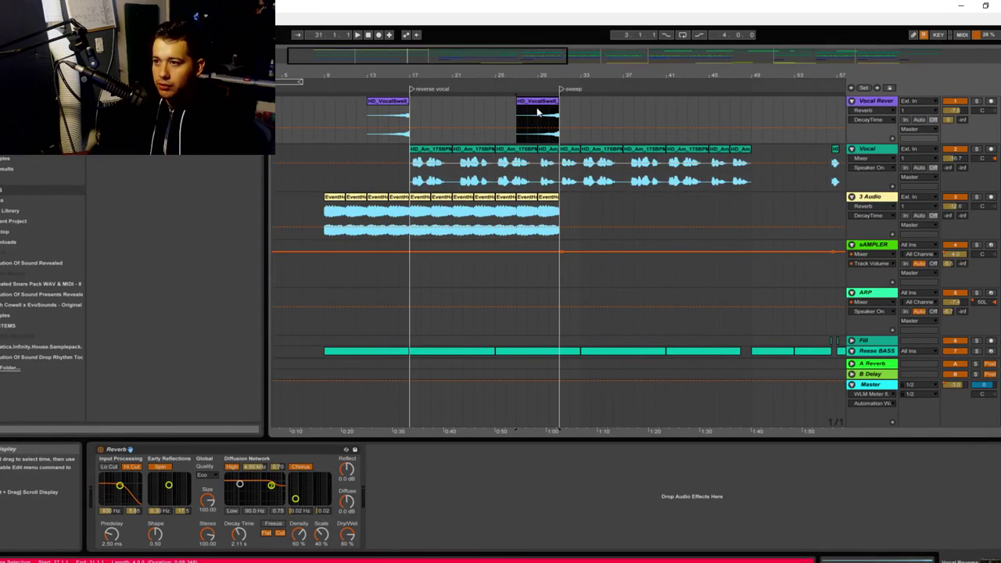
Play the copied swell from bar 30 into the section that starts at the sweep marker
click(548, 117)
key(space)
drag(535, 50, 514, 82)
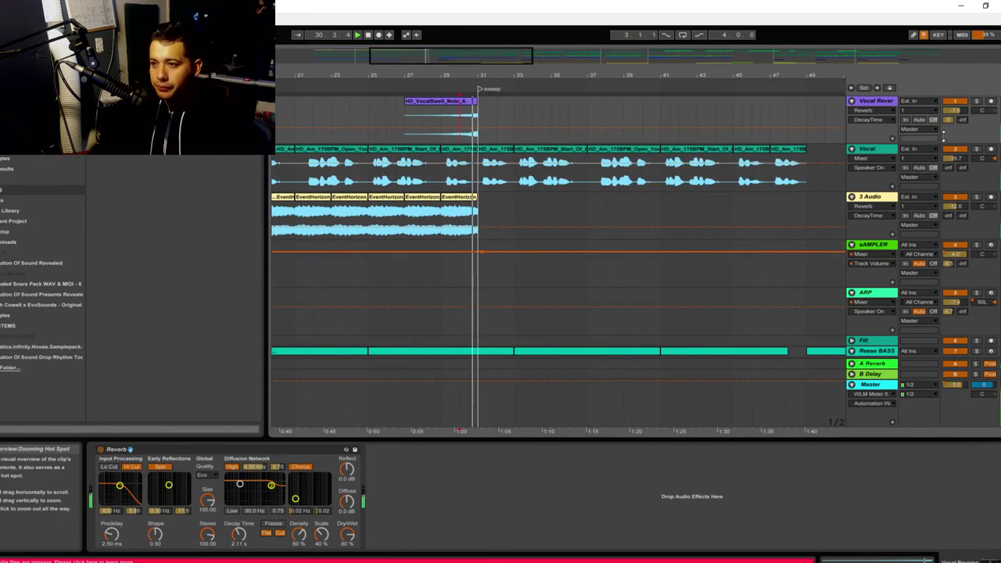
drag(957, 144, 958, 101)
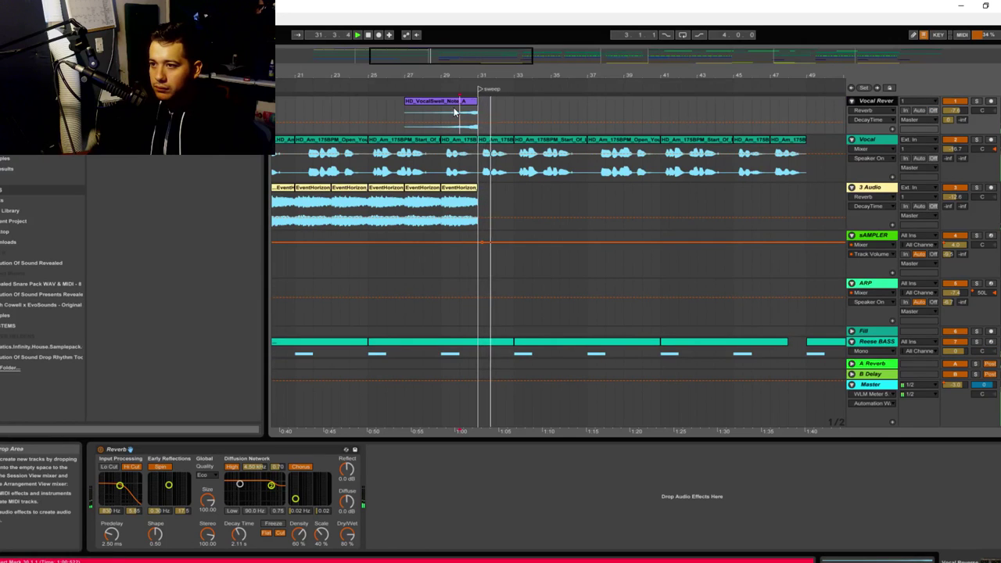
Move the copied vocal swell to bars 29–33 and insert an audio track named sweep below the Vocal Reverse track
drag(454, 112, 490, 112)
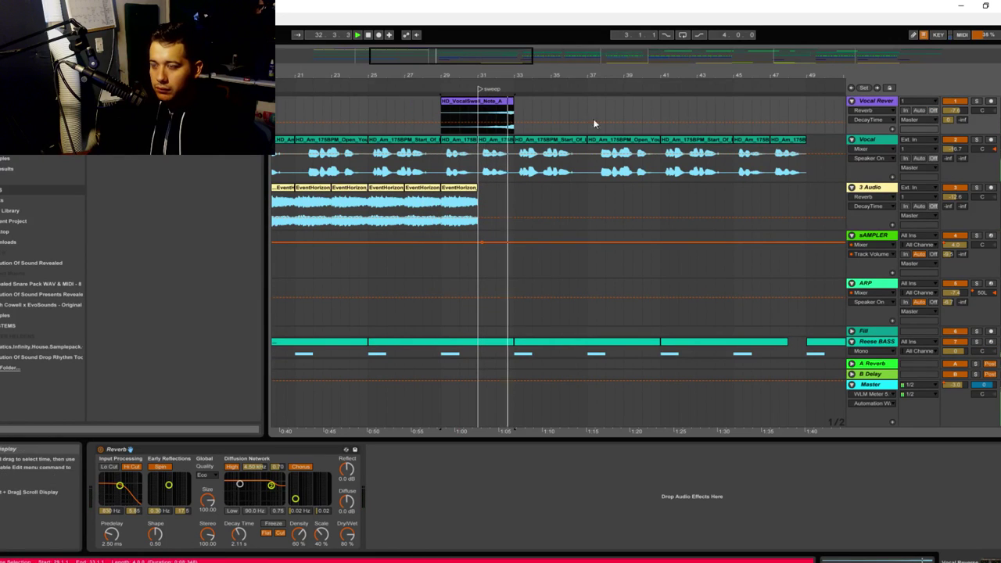
click(885, 107)
key(ctrl+t)
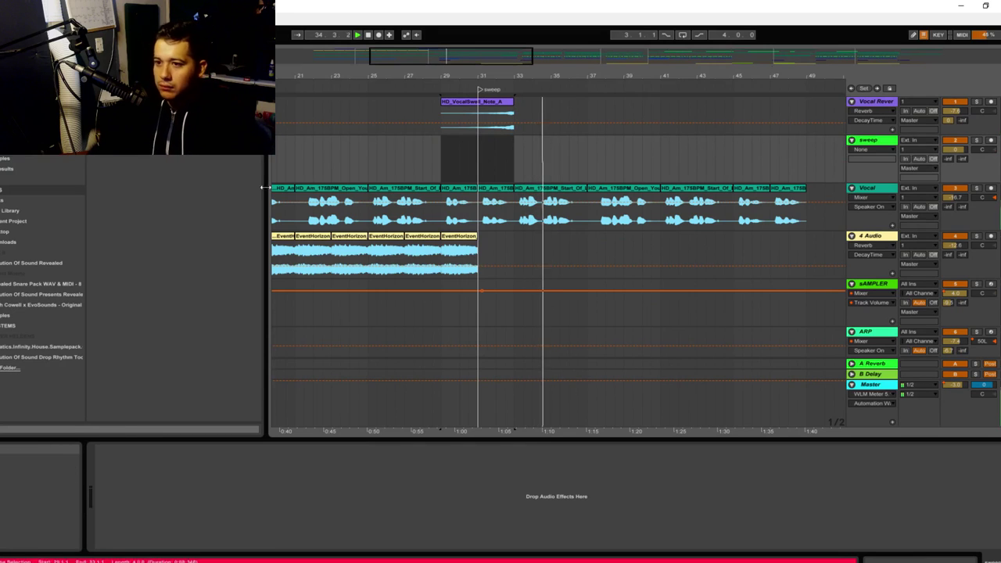
Browse the samples to FX > Sample Tools by Cr2 - Festival FX > Audio_Presets > Crash FX > Reverse Crash FX and audition a crash
click(33, 315)
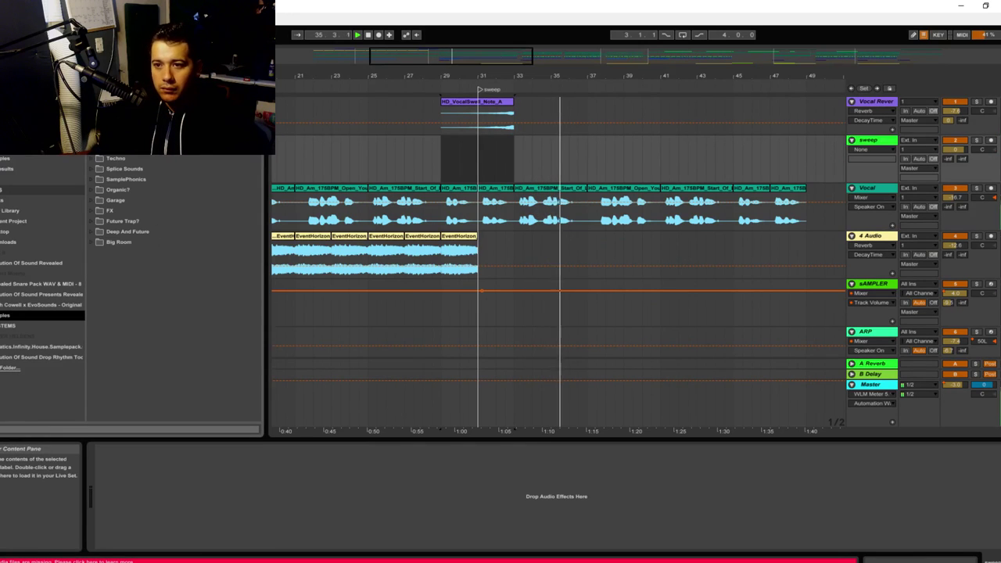
click(33, 315)
click(90, 149)
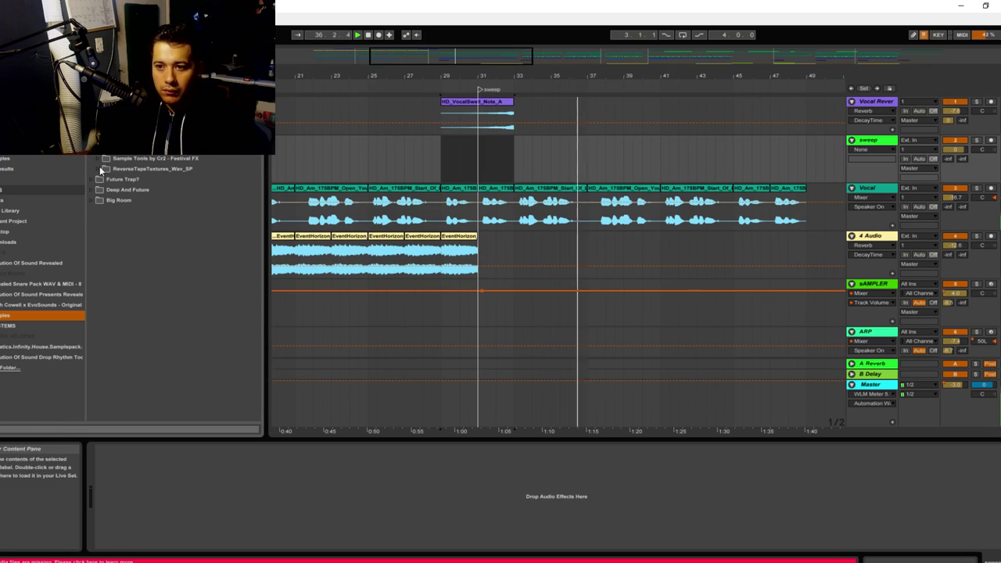
click(98, 169)
click(98, 160)
click(104, 167)
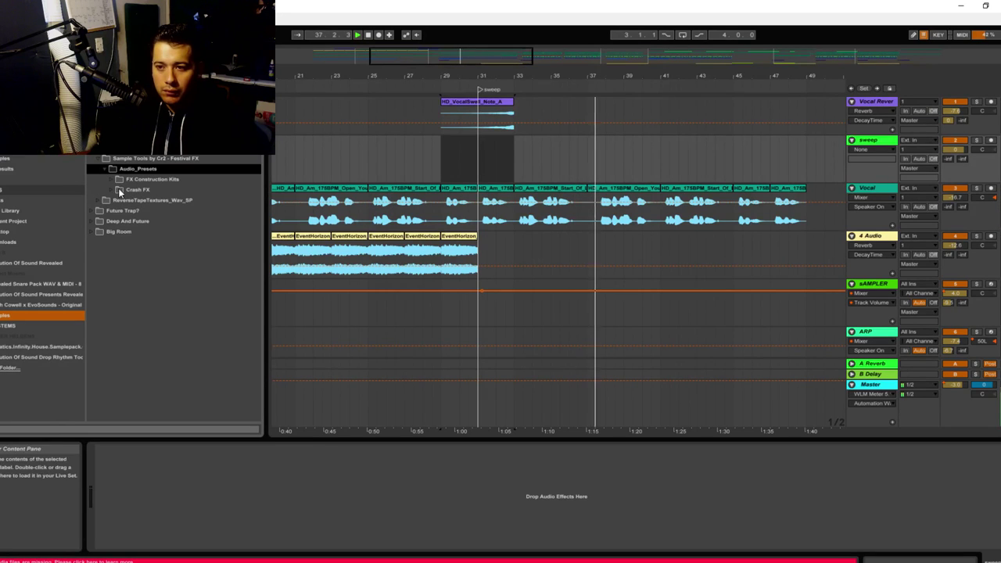
click(113, 190)
click(117, 200)
click(144, 223)
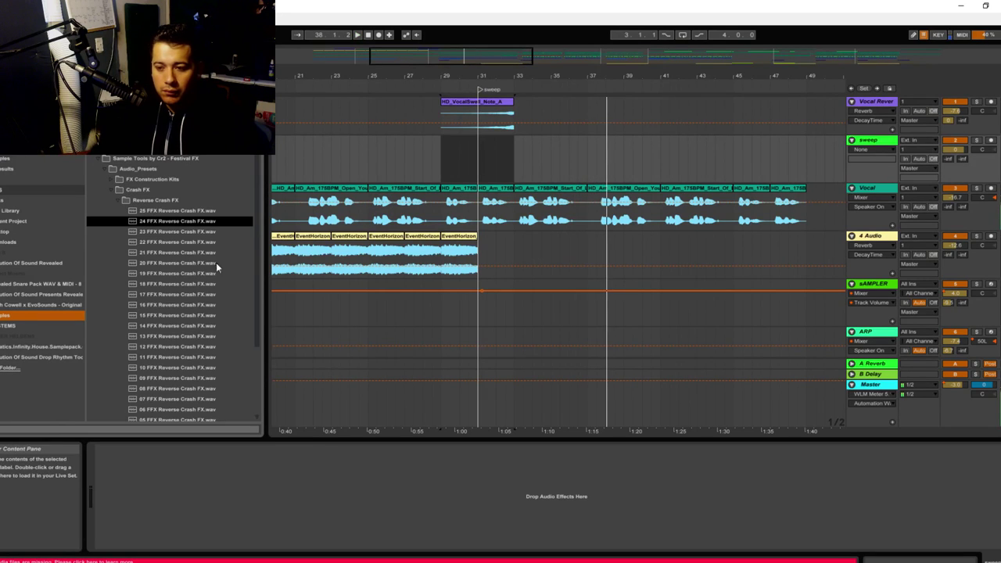
Audition more reverse crashes, place 02 FFX Reverse Crash FX.wav on the sweep track ending at bar 33, and play it
scroll(167, 234, down, 3)
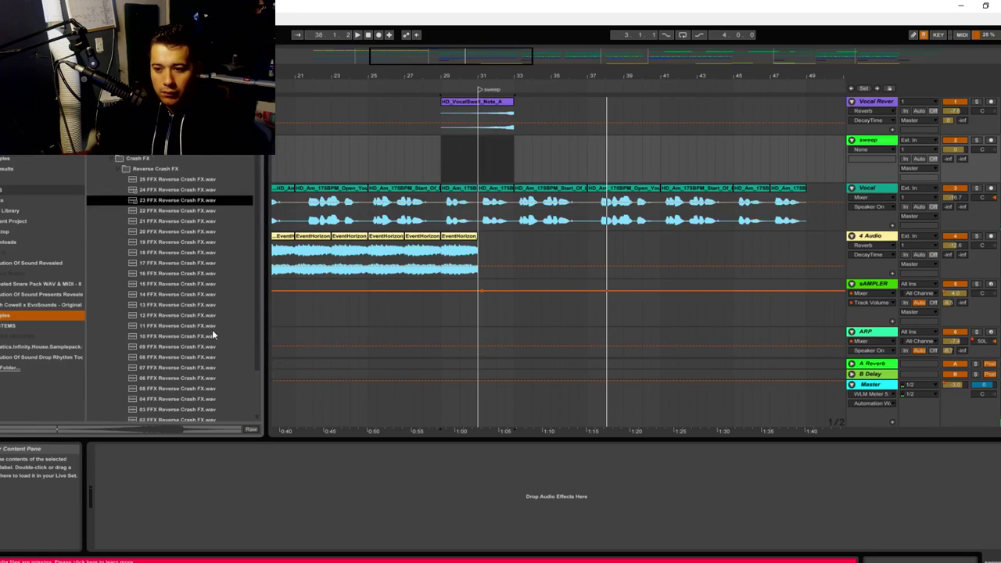
click(210, 337)
click(190, 349)
click(197, 368)
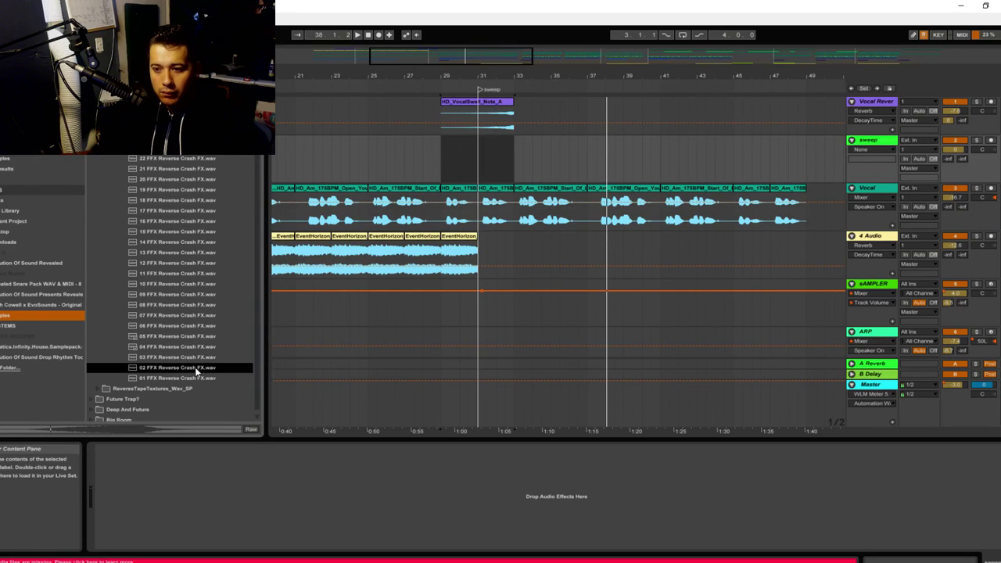
drag(201, 371, 490, 176)
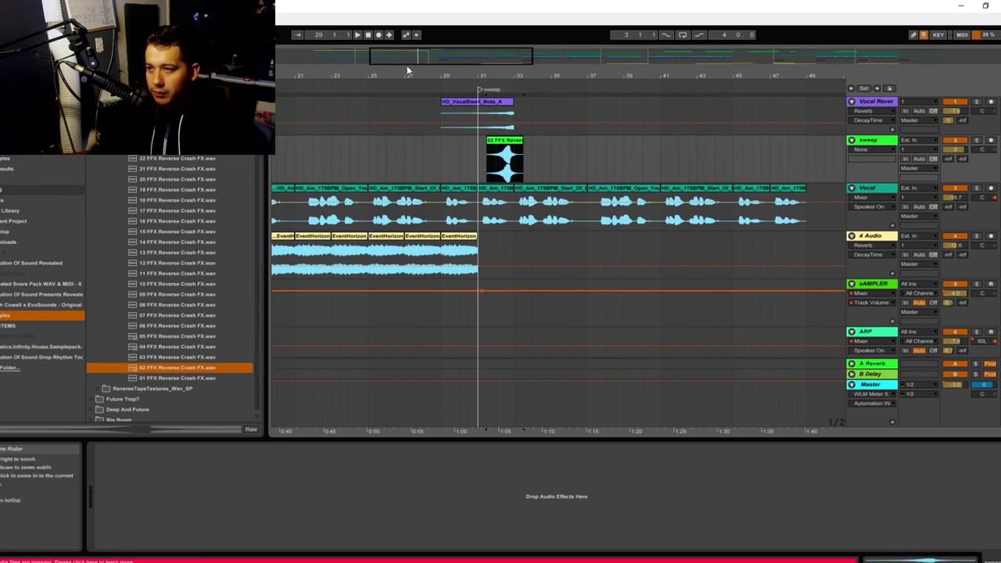
drag(450, 70, 445, 143)
key(space)
Lower the sweep track's volume to -14.5 dB and raise its A Reverb send to 0 dB
drag(953, 149, 953, 198)
key(shift+space)
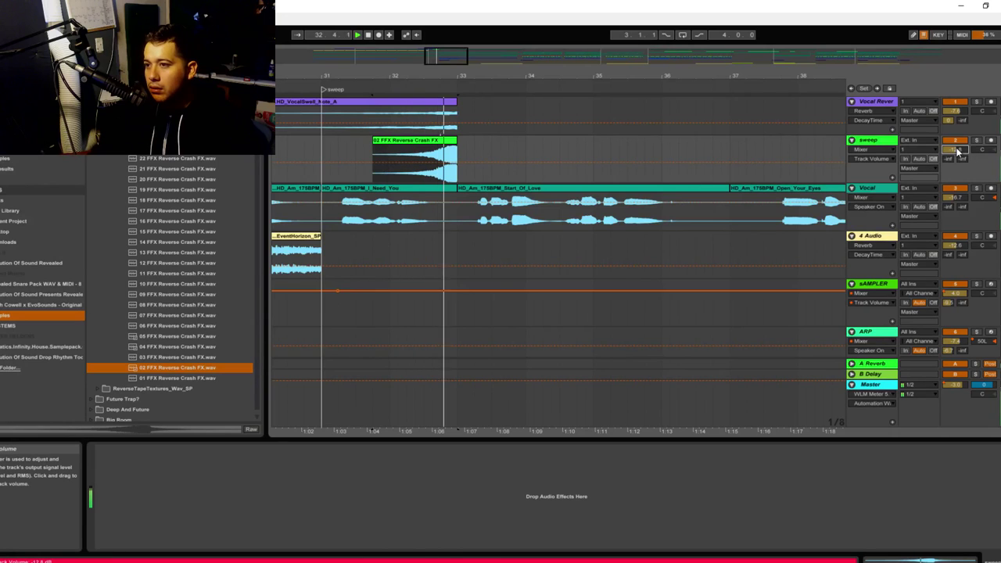
key(space)
key(space)
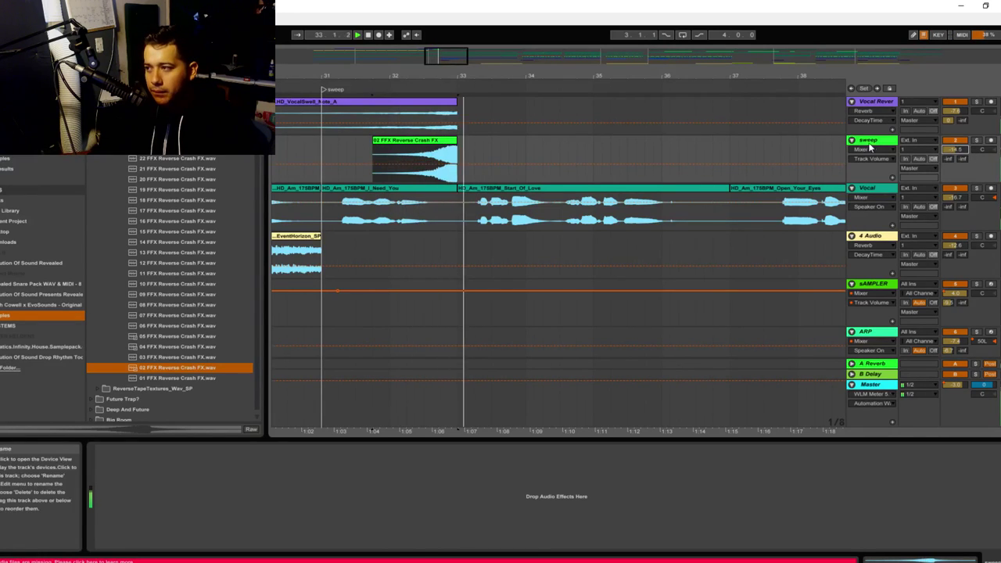
key(Tab)
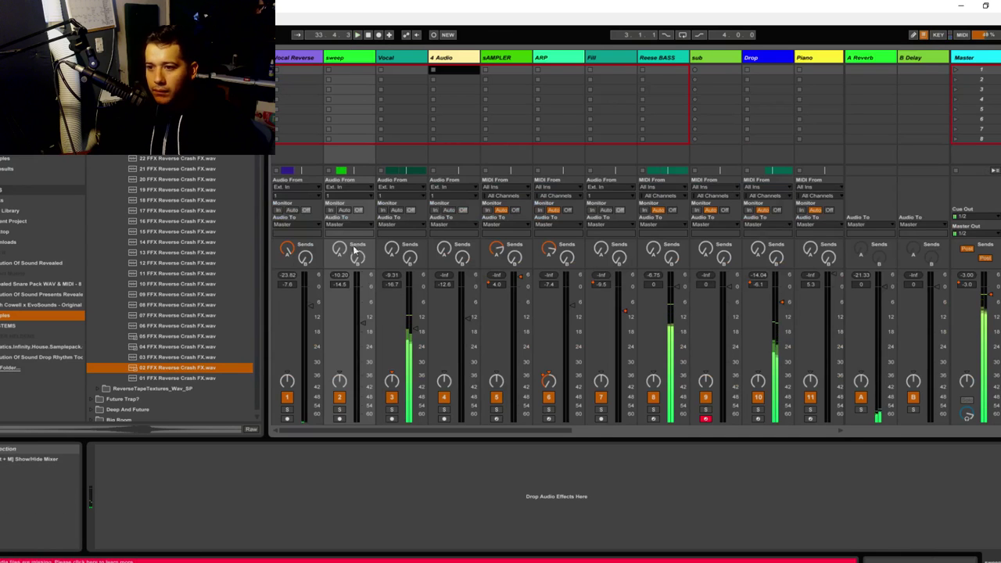
key(Tab)
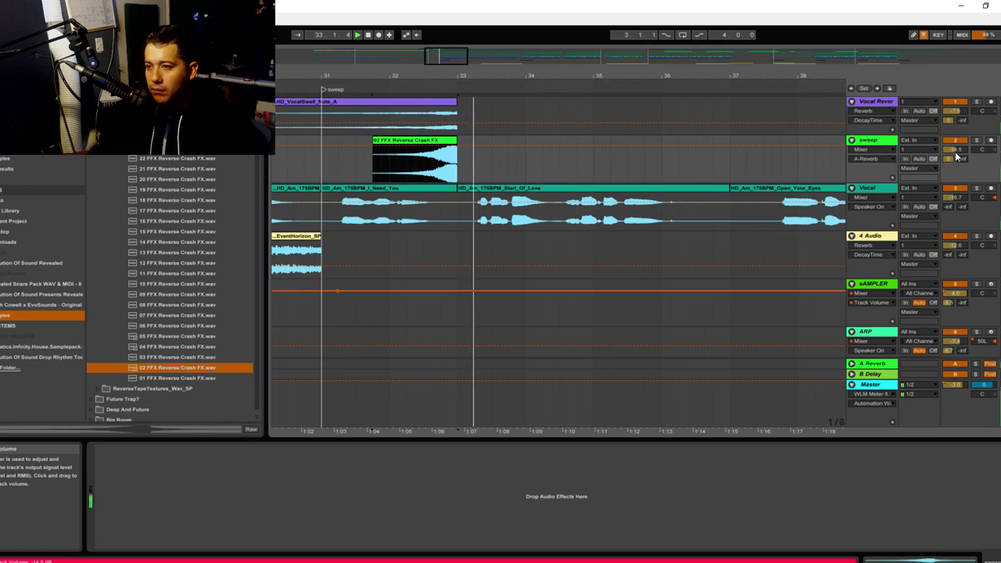
Replace the sweep clip with 07 FFX Reverse Crash FX.wav spanning bars 31–33 and lower the track's volume to -19.3 dB
click(163, 316)
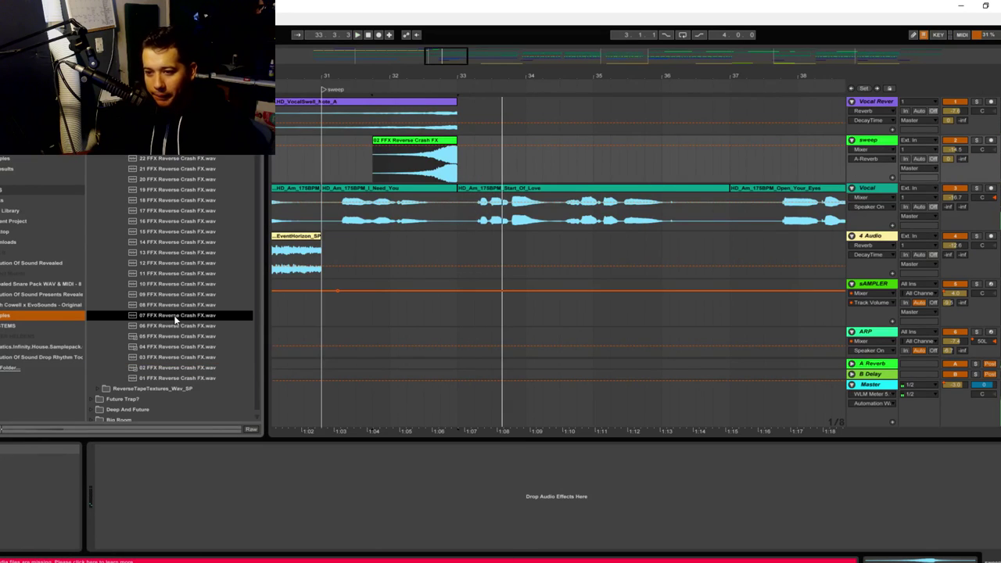
mouse_move(173, 320)
mouse_down()
mouse_move(395, 160)
mouse_move(324, 151)
mouse_up()
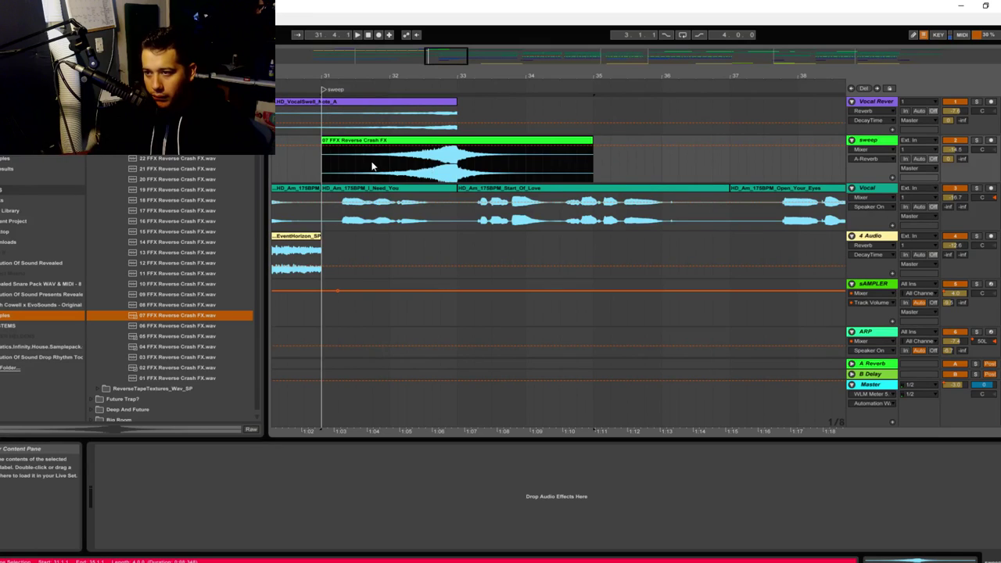
drag(593, 141, 458, 141)
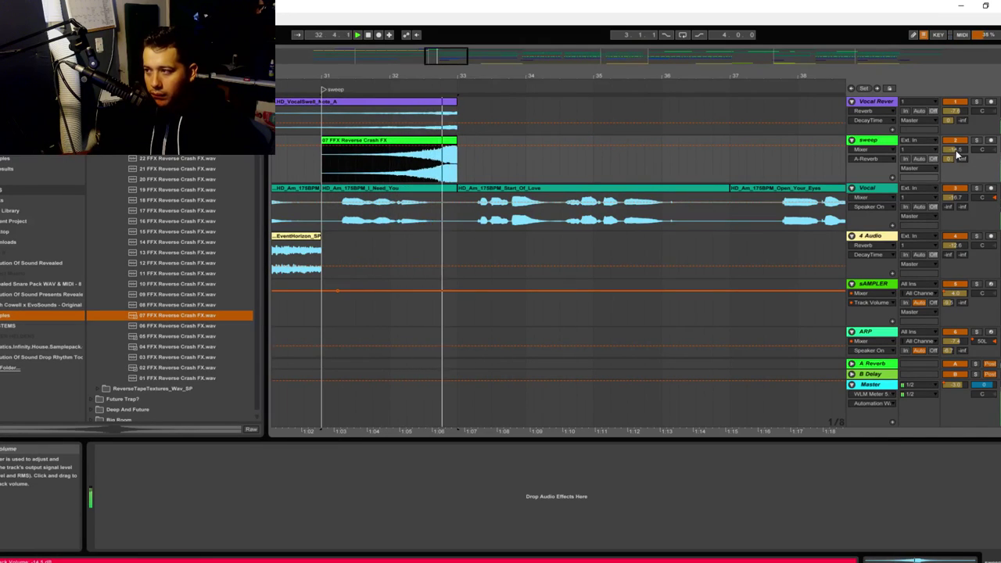
drag(956, 152, 957, 161)
drag(486, 61, 488, 56)
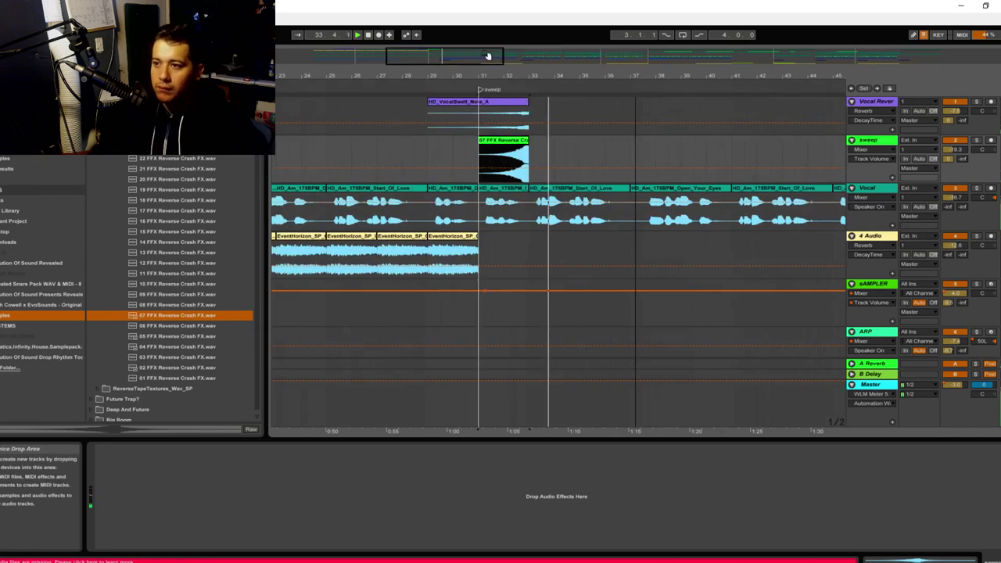
Locate the Cymatics crash at bar 33 on the Hats track and play it
scroll(748, 221, down, 15)
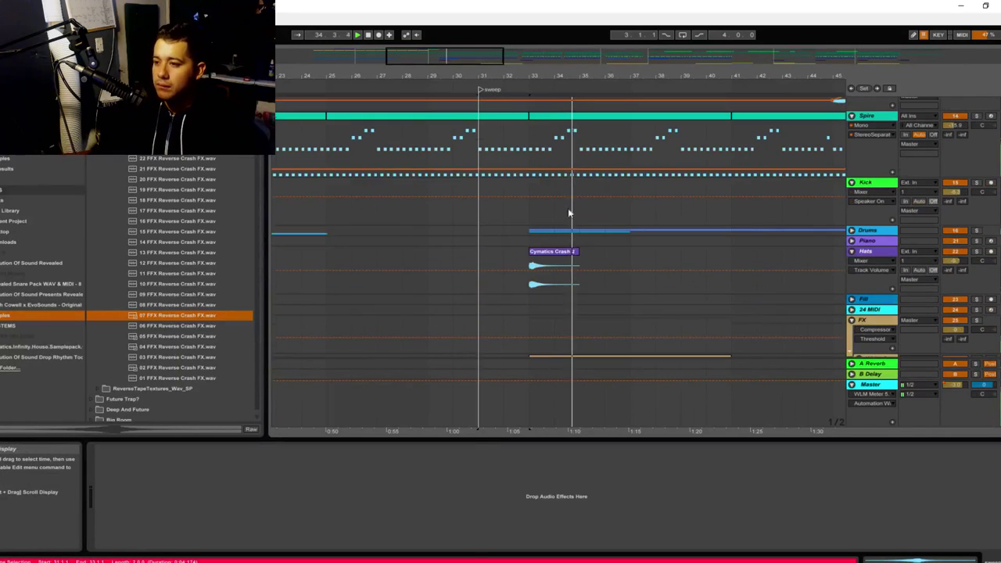
click(571, 270)
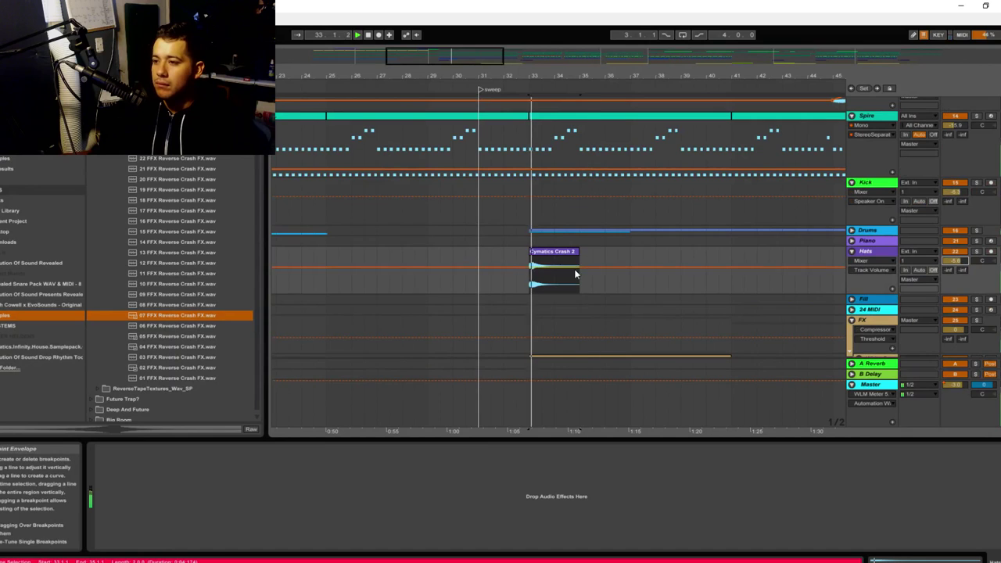
scroll(626, 257, down, 6)
scroll(644, 250, up, 4)
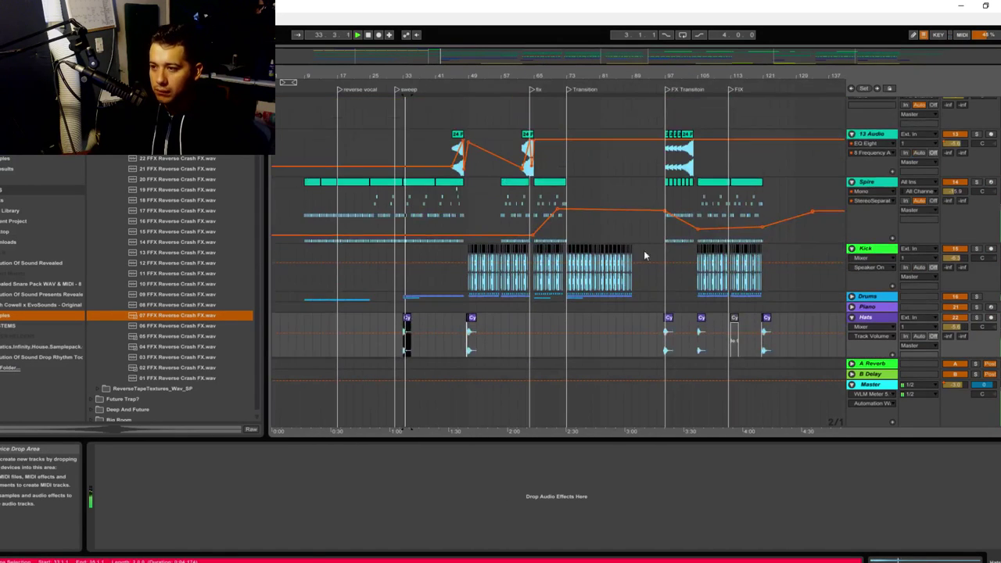
Play the snare build from bar 45 and the section at the fix marker to check their transitions
drag(456, 77, 485, 72)
click(482, 157)
key(space)
key(space)
scroll(530, 155, up, 3)
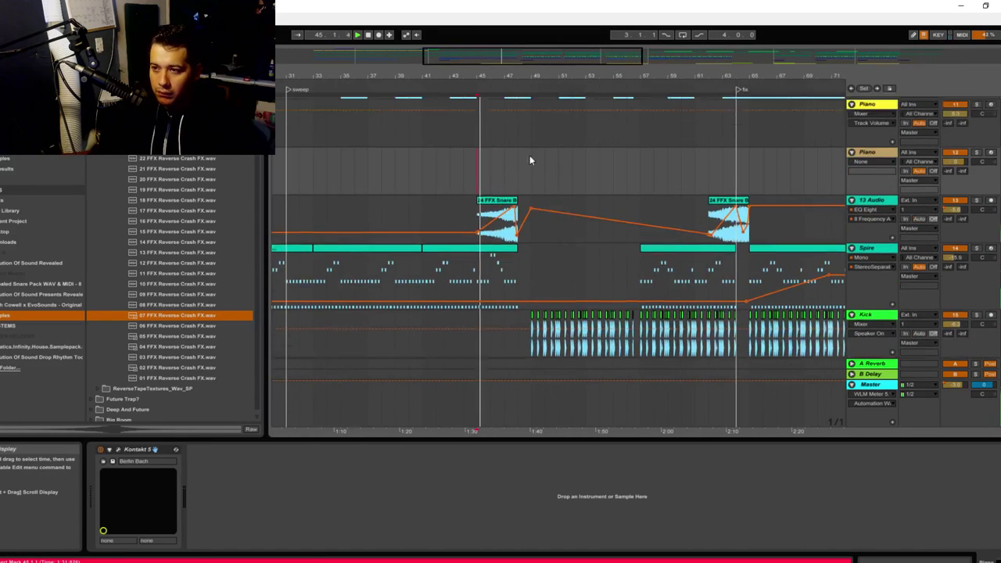
click(585, 149)
scroll(585, 172, right, 5)
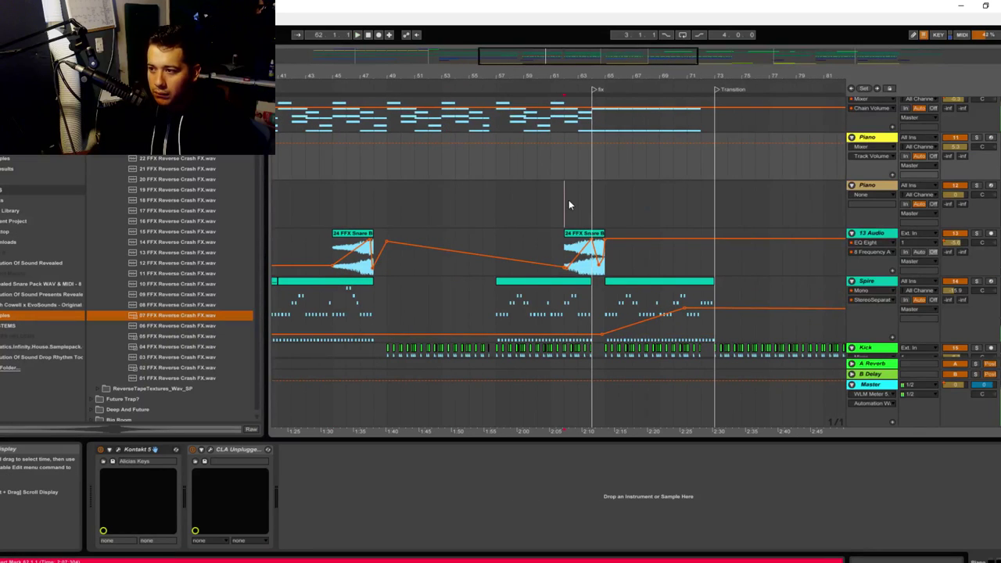
click(584, 198)
key(space)
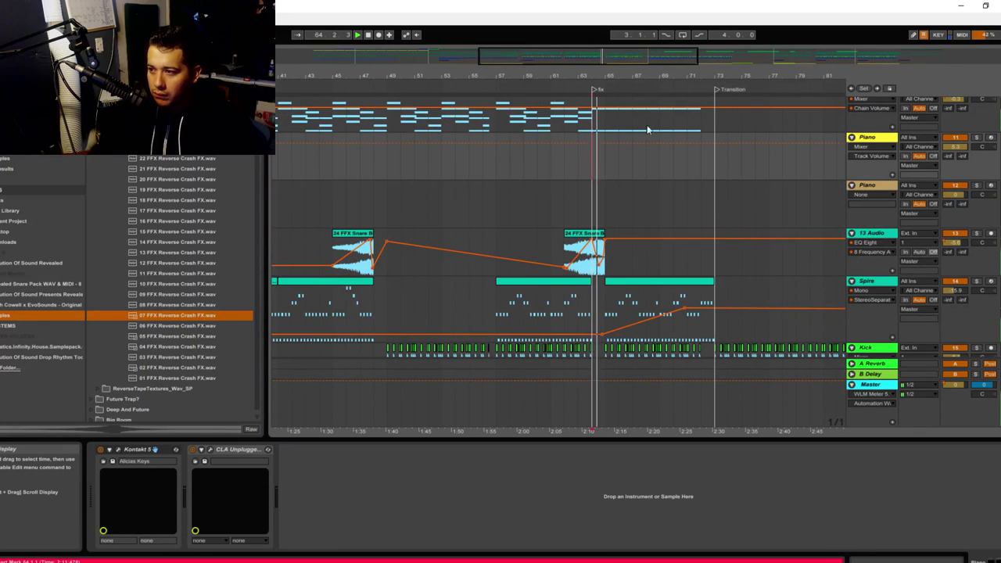
Copy the vocal swell to bar 69 on the Vocal Reverse track, ending at the Transition marker
scroll(626, 144, down, 2)
scroll(615, 151, up, 3)
drag(605, 76, 600, 56)
scroll(550, 195, up, 7)
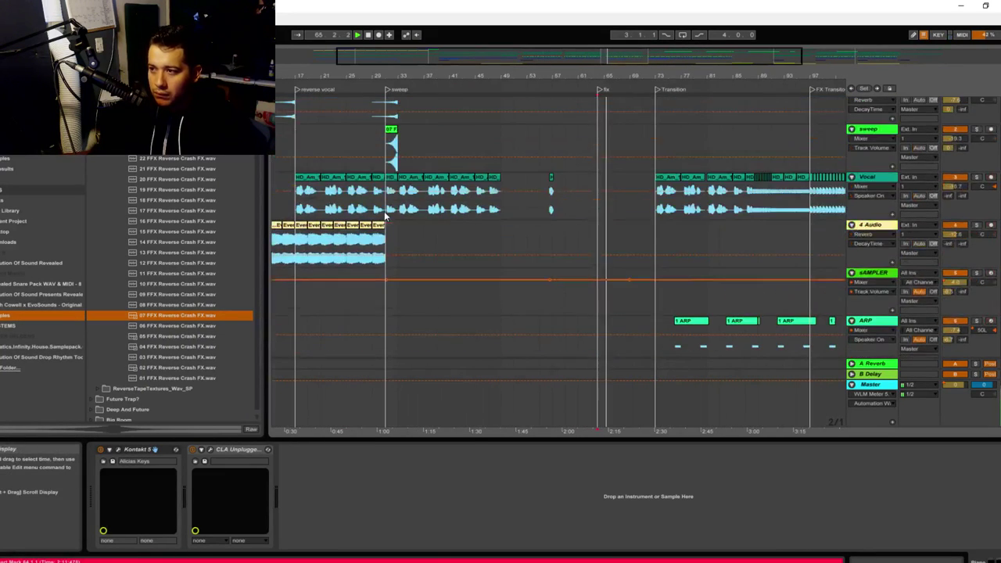
scroll(386, 216, up, 1)
click(689, 124)
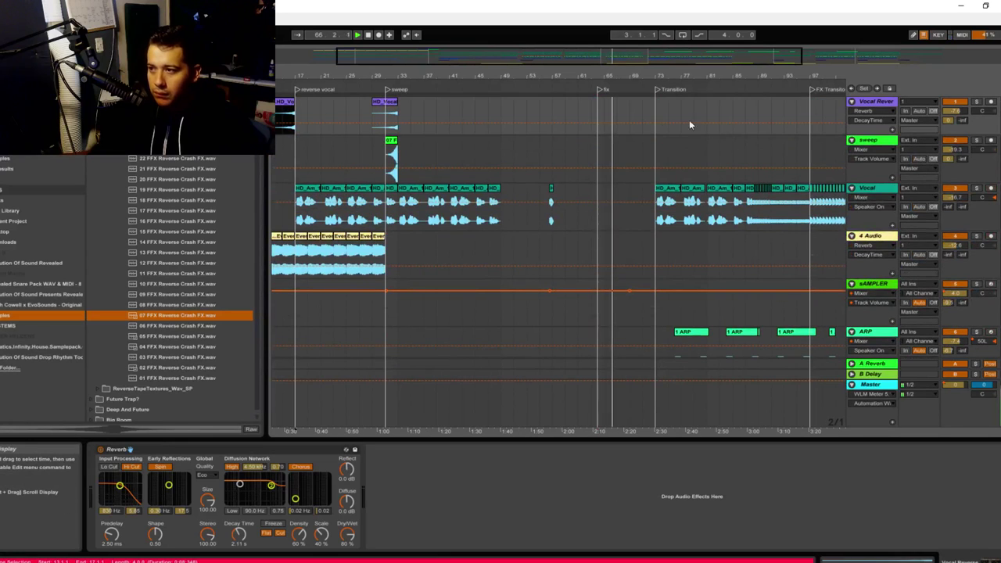
click(630, 111)
key(ctrl+v)
Copy the reverse crash to bar 71 on the sweep track, ending at the Transition marker
click(392, 141)
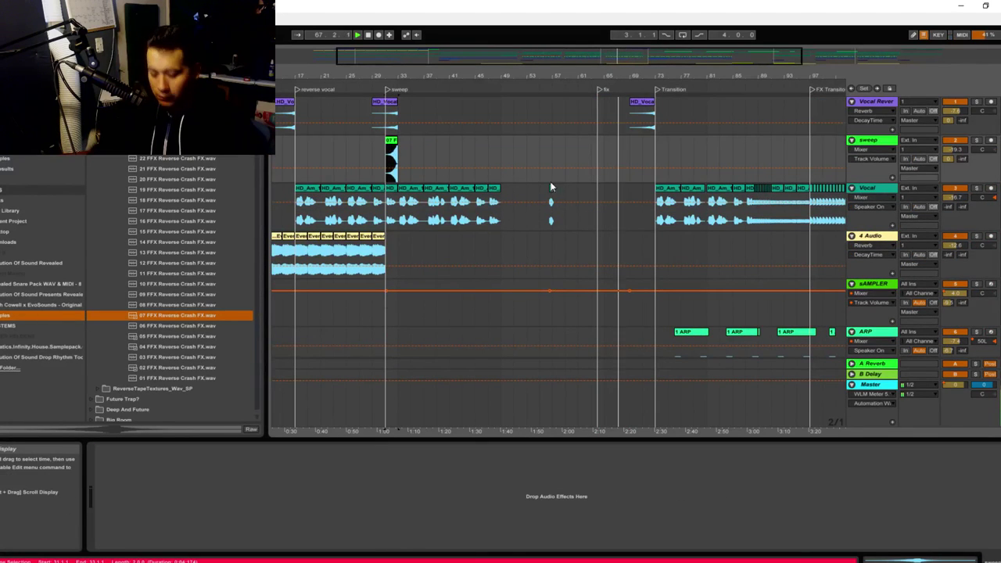
click(649, 145)
key(ctrl+v)
Play from bar 71 through the Transition marker and examine the lower tracks' clips around it
key(space)
key(space)
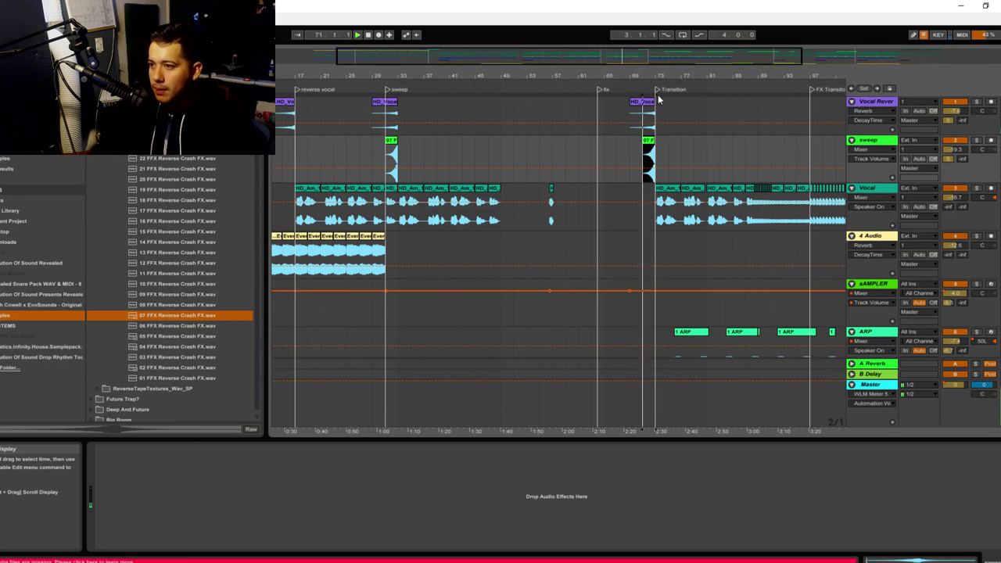
drag(628, 61, 663, 121)
drag(615, 65, 741, 79)
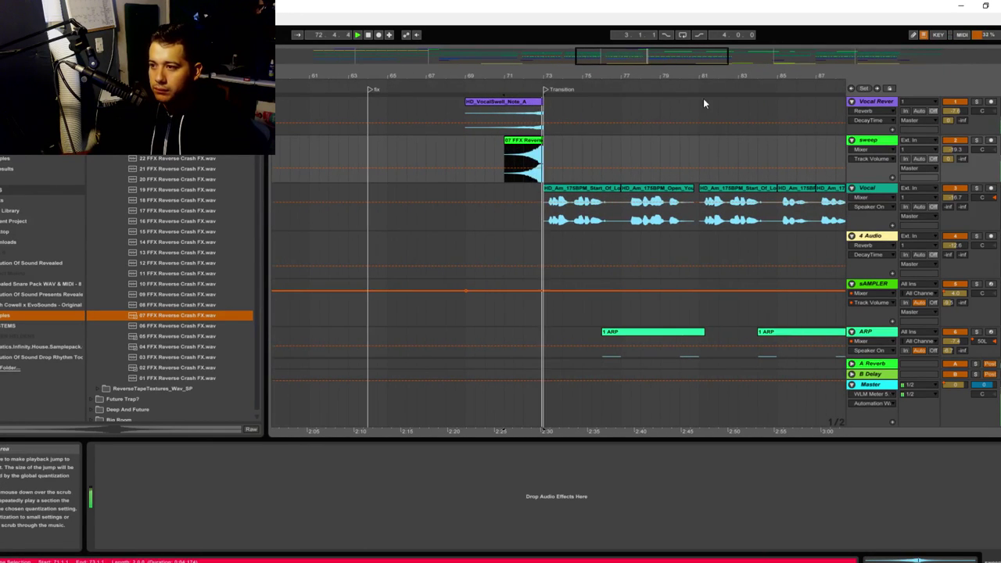
scroll(703, 101, right, 2)
scroll(639, 221, down, 5)
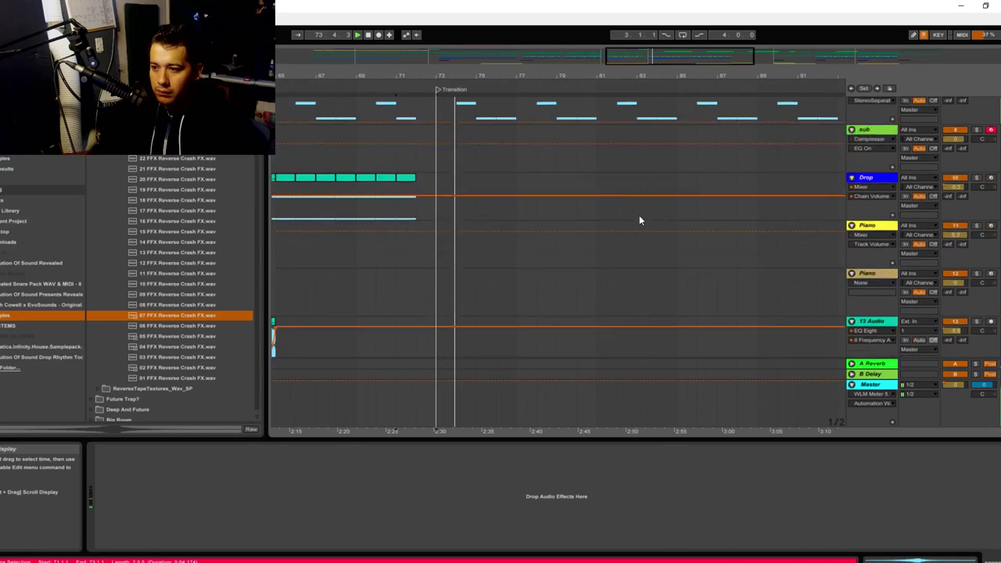
scroll(639, 220, down, 8)
key(space)
Copy the Cymatics crash from bar 33 to bar 73 and over the offline clip at bar 113 on the Hats track
click(552, 256)
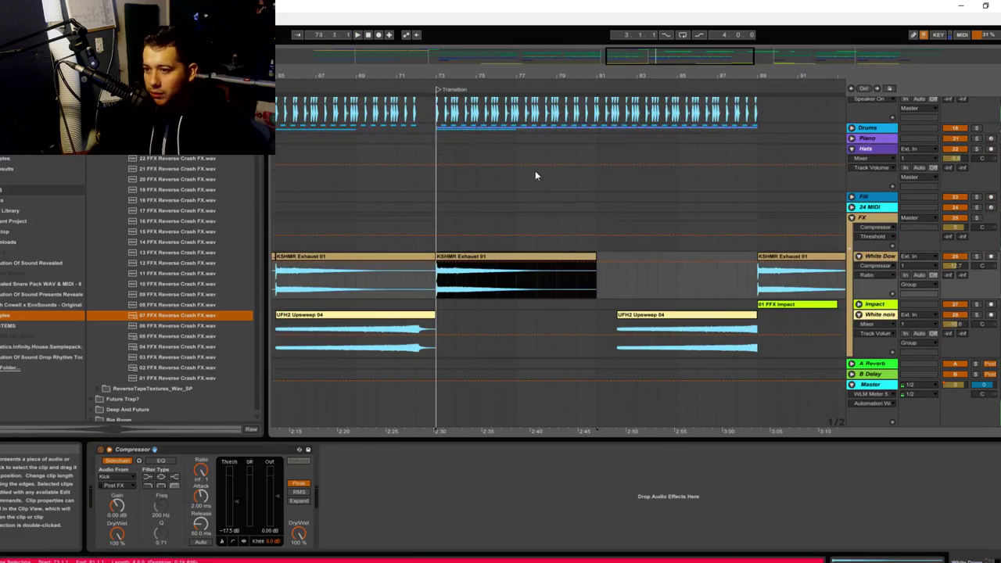
drag(505, 76, 544, 41)
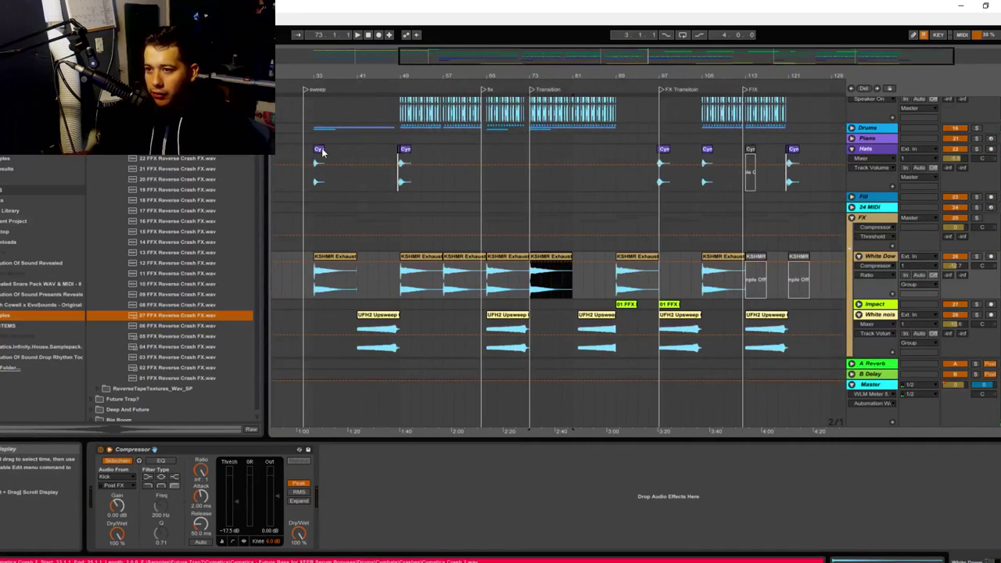
click(322, 149)
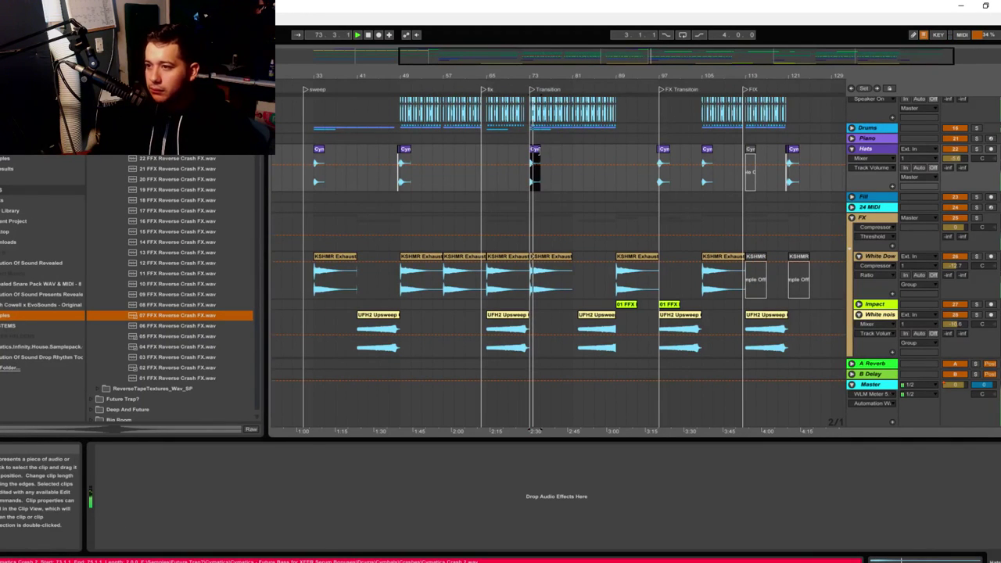
click(749, 168)
key(space)
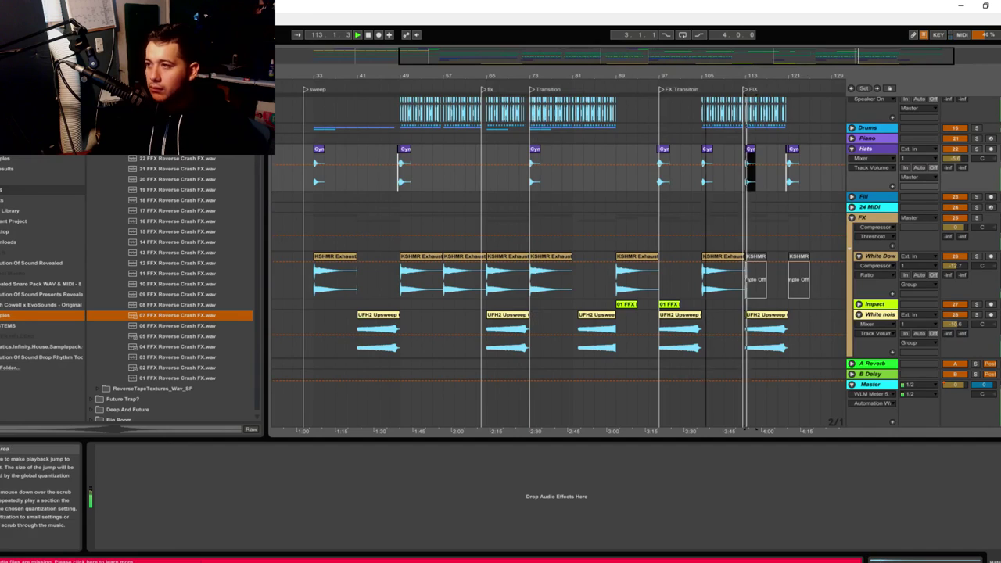
Play the section leading through the FIX marker and examine the tracks' clips around it
drag(743, 75, 628, 118)
click(614, 166)
key(space)
key(space)
scroll(679, 113, down, 5)
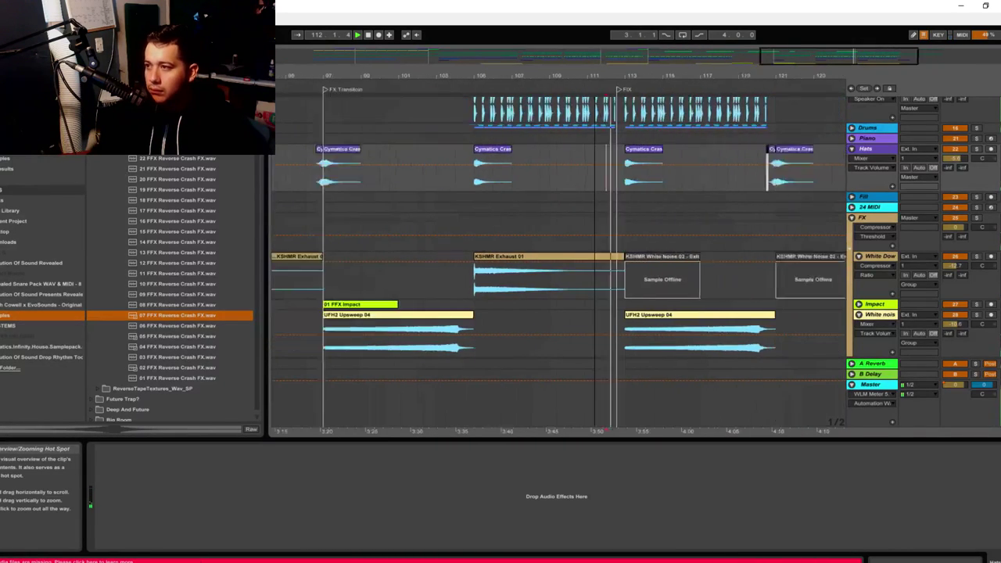
scroll(747, 180, down, 6)
scroll(684, 223, up, 8)
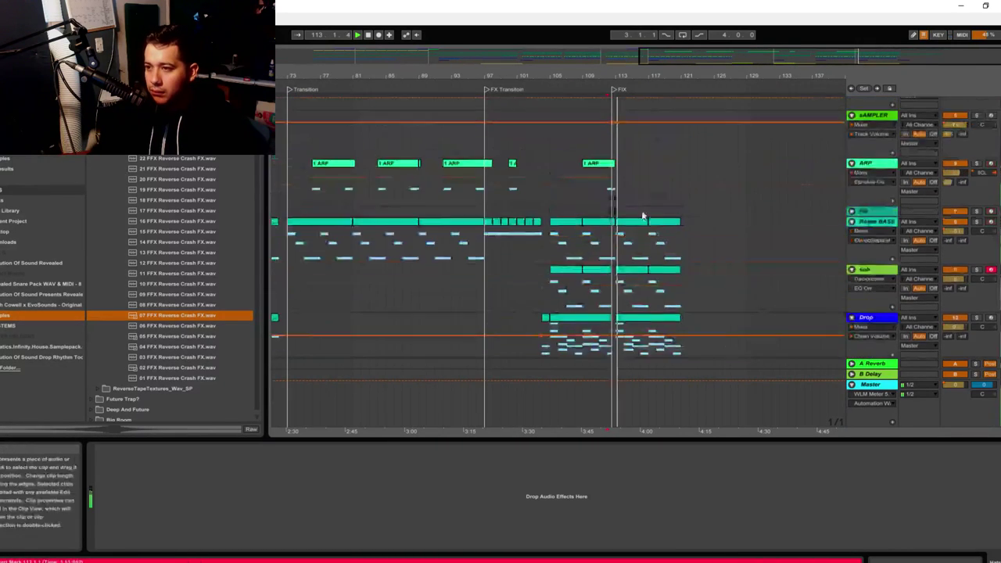
scroll(807, 66, down, 2)
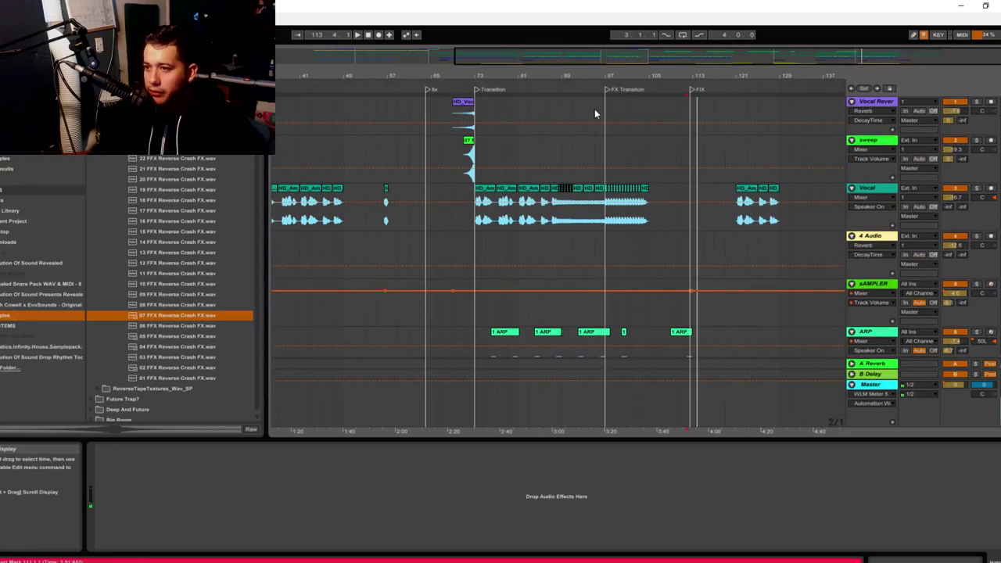
scroll(395, 138, up, 3)
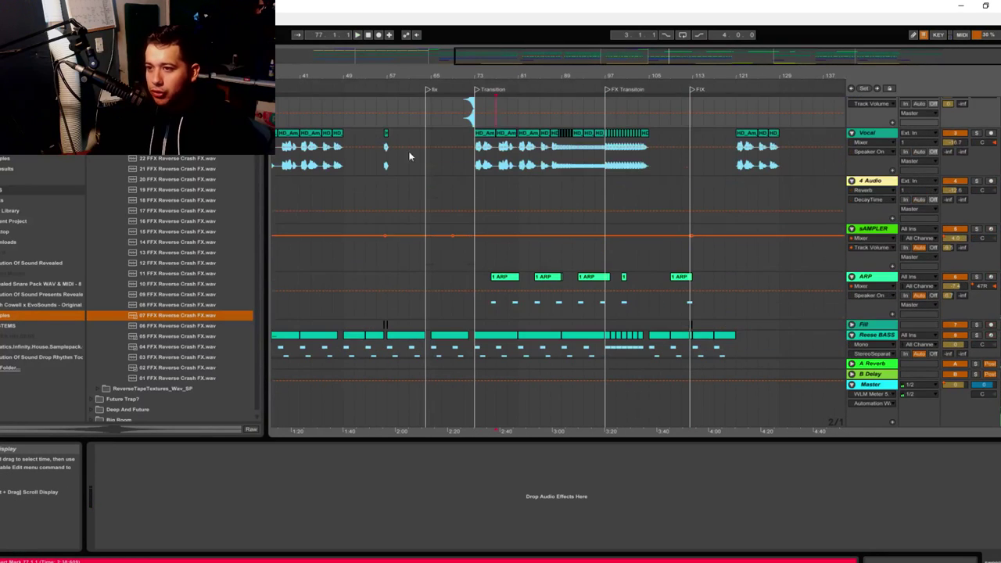
Copy bars 53 to 59 of the Vocal track, containing the short vocal chop, to bar 109 and audition the chop at the FIX marker
drag(365, 169, 398, 161)
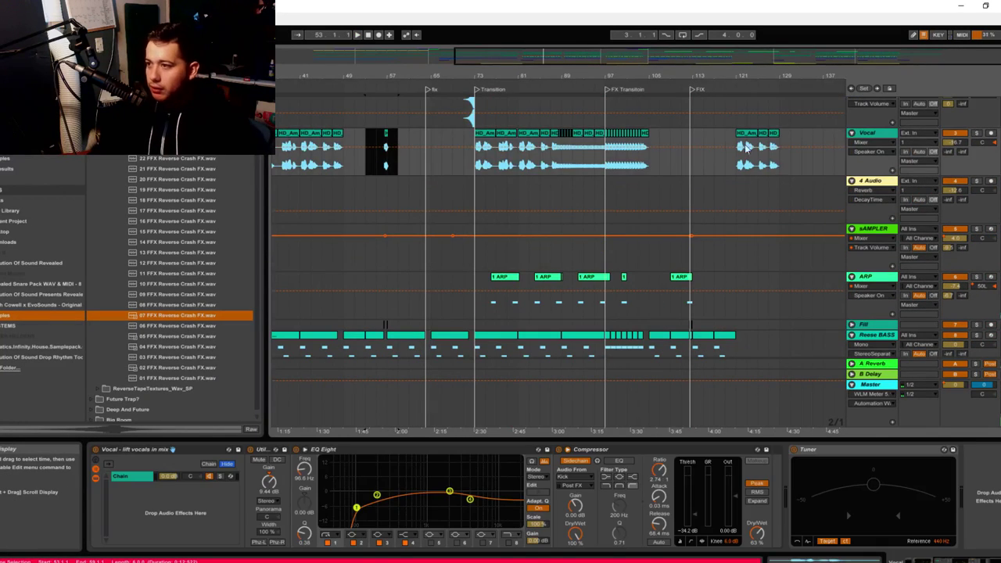
drag(702, 163, 670, 160)
key(space)
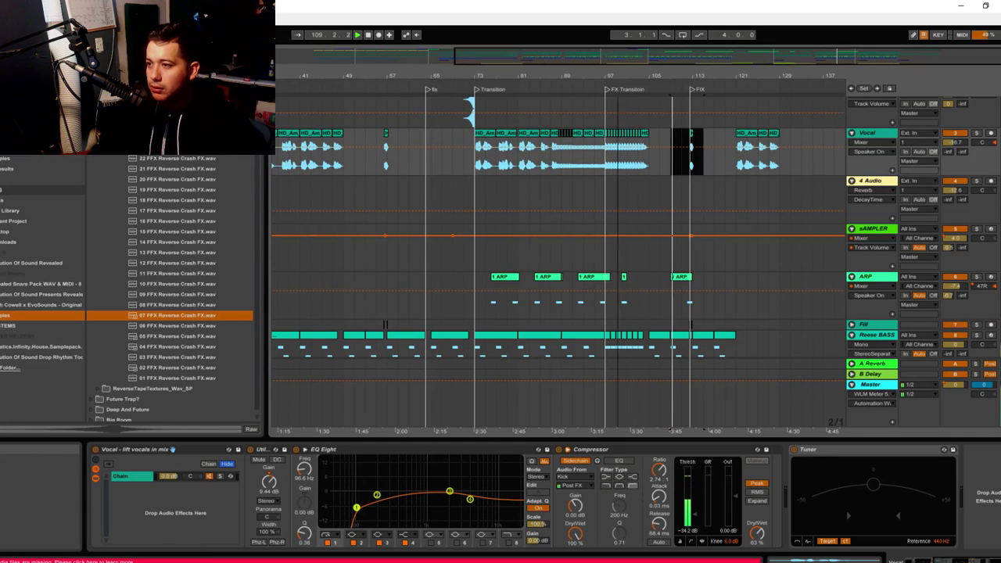
drag(687, 77, 551, 232)
key(space)
click(557, 189)
key(space)
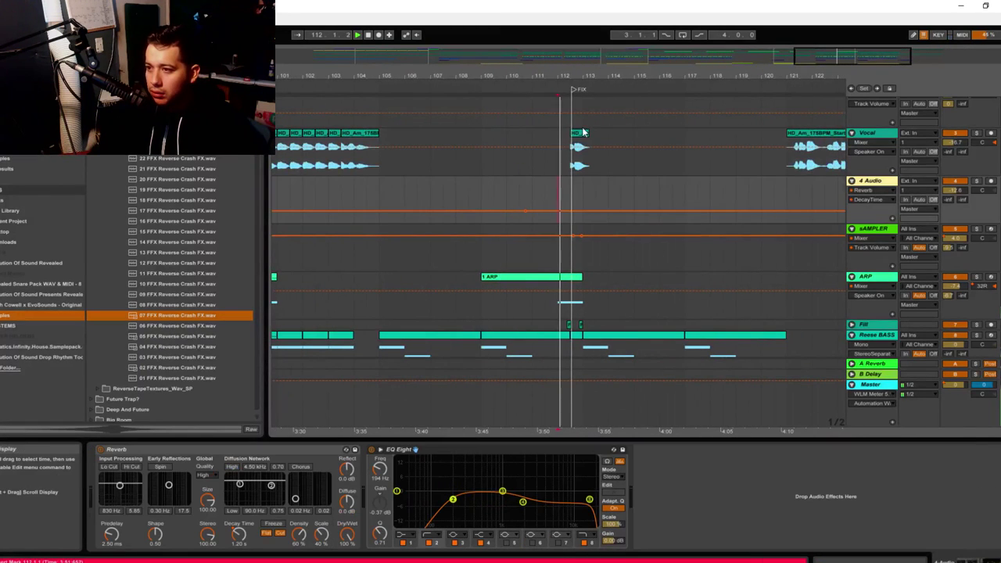
click(583, 133)
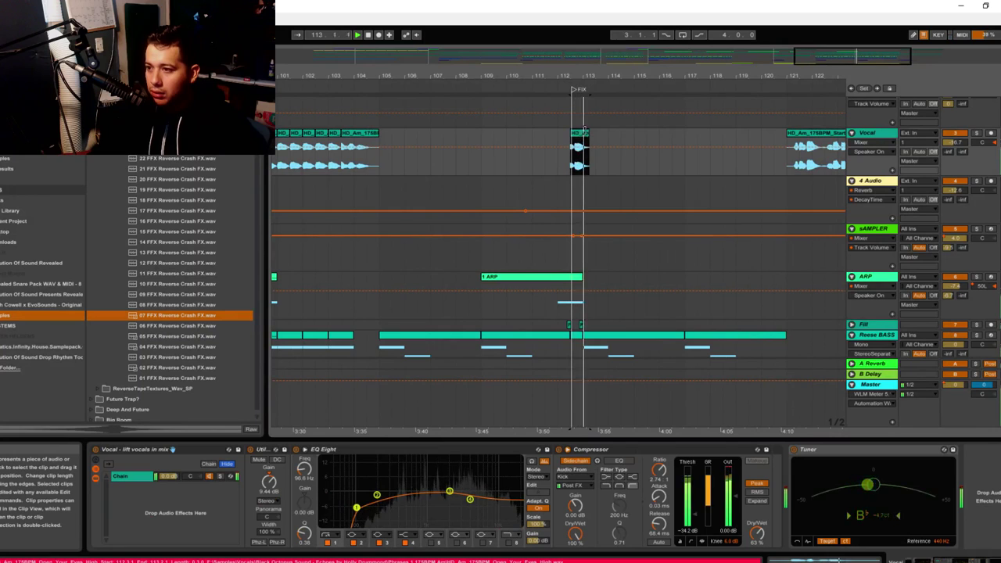
scroll(579, 130, up, 2)
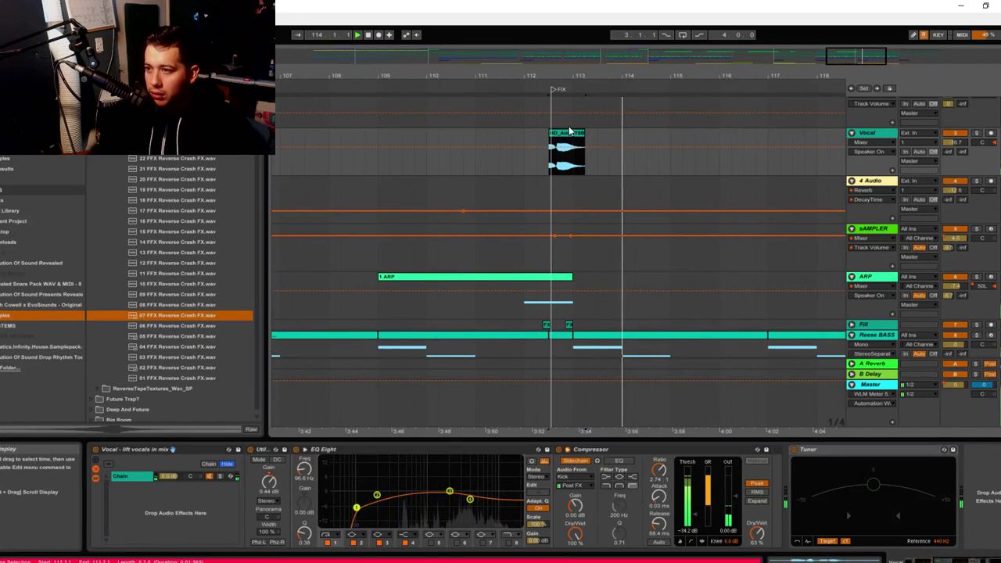
Try the short vocal chop one beat earlier on the Vocal track and audition it against the FIX marker
drag(569, 131, 557, 141)
click(499, 158)
key(space)
key(space)
scroll(553, 209, down, 3)
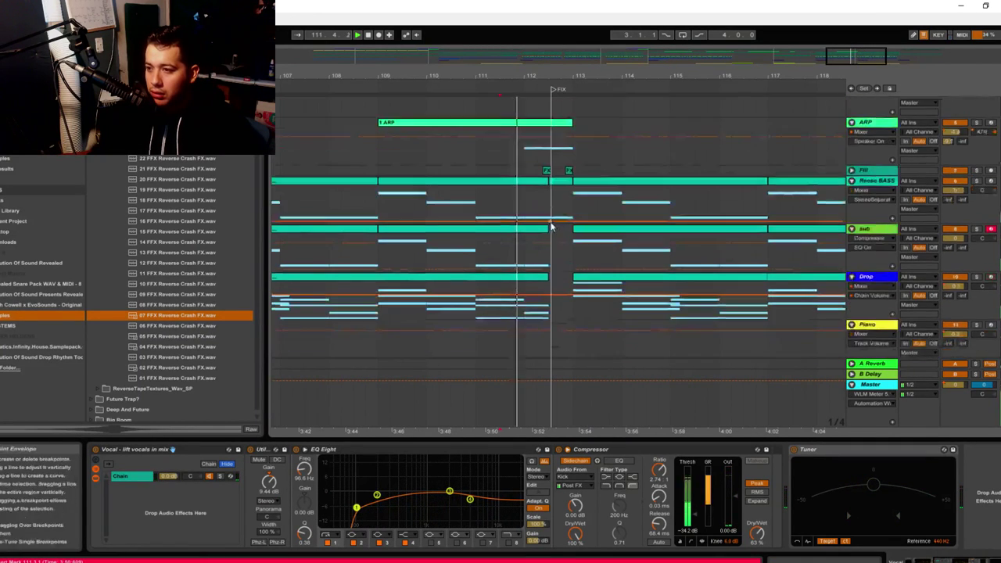
scroll(572, 156, down, 1)
scroll(559, 150, up, 5)
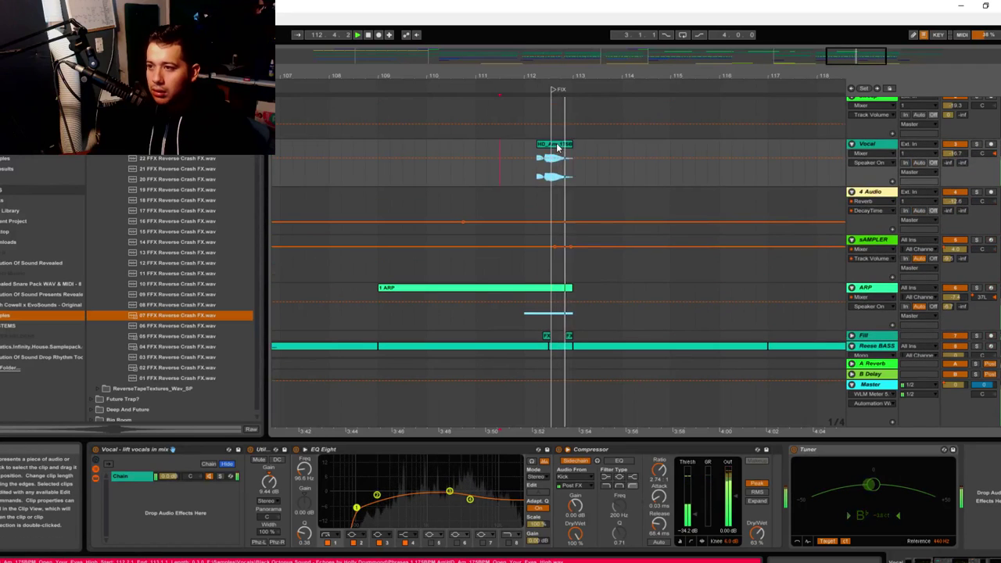
drag(557, 147, 570, 150)
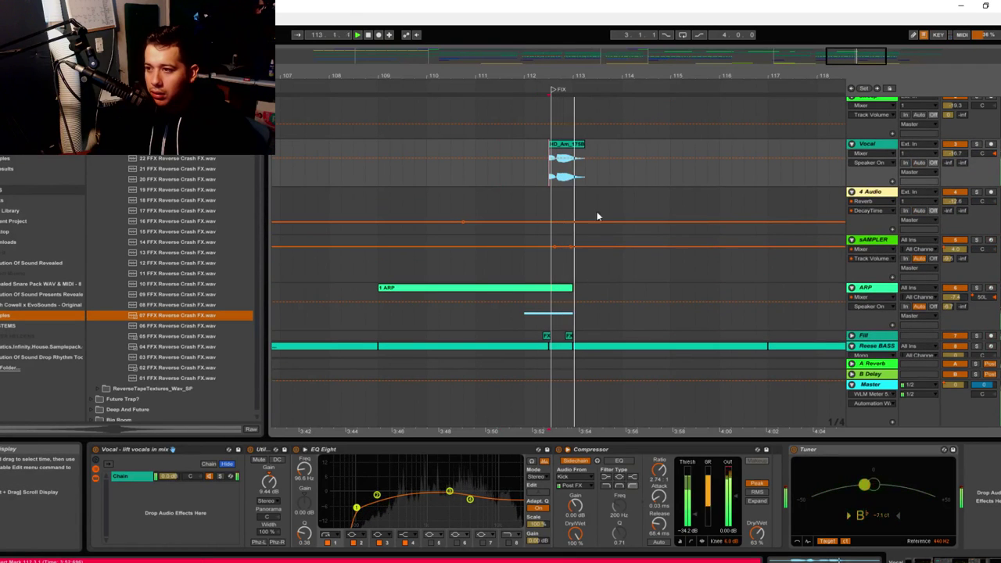
Delete the ARP clip spanning bars 109 to 113
click(557, 288)
scroll(550, 300, down, 3)
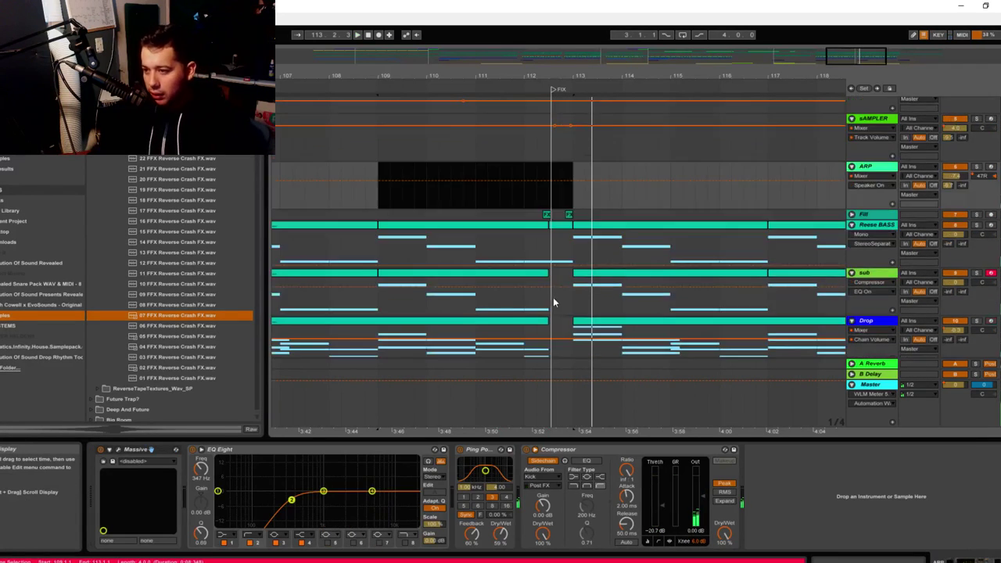
scroll(551, 293, down, 2)
scroll(627, 226, down, 4)
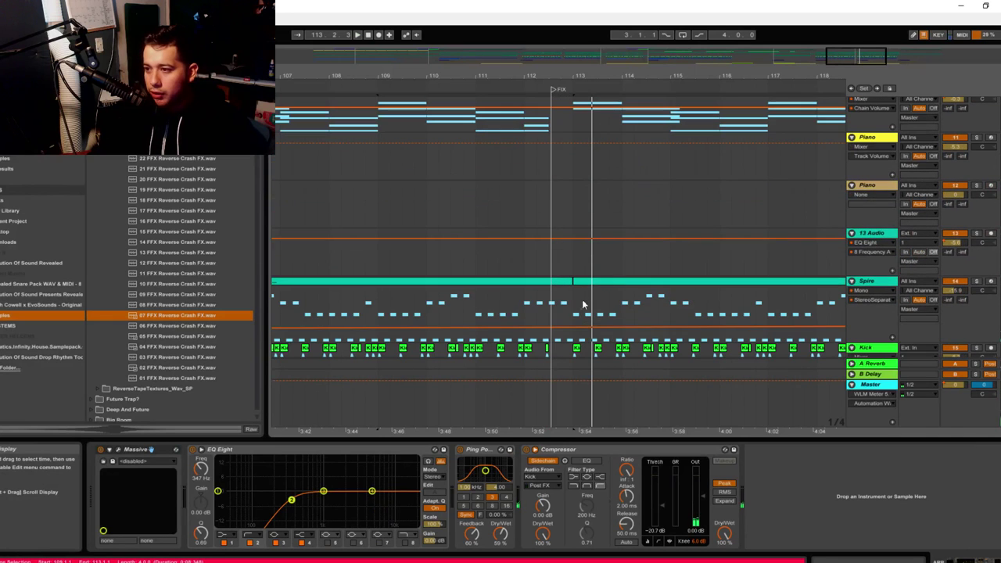
Shorten the Spire clip before bar 113 so it ends at the FIX marker, leaving a gap up to bar 113
click(577, 303)
key(space)
drag(842, 64, 837, 39)
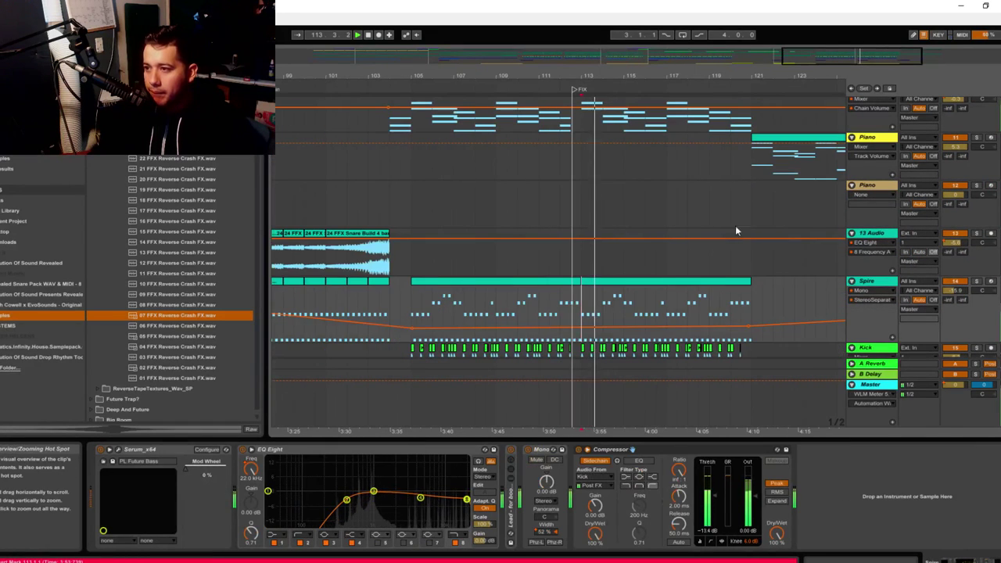
click(553, 240)
key(space)
key(space)
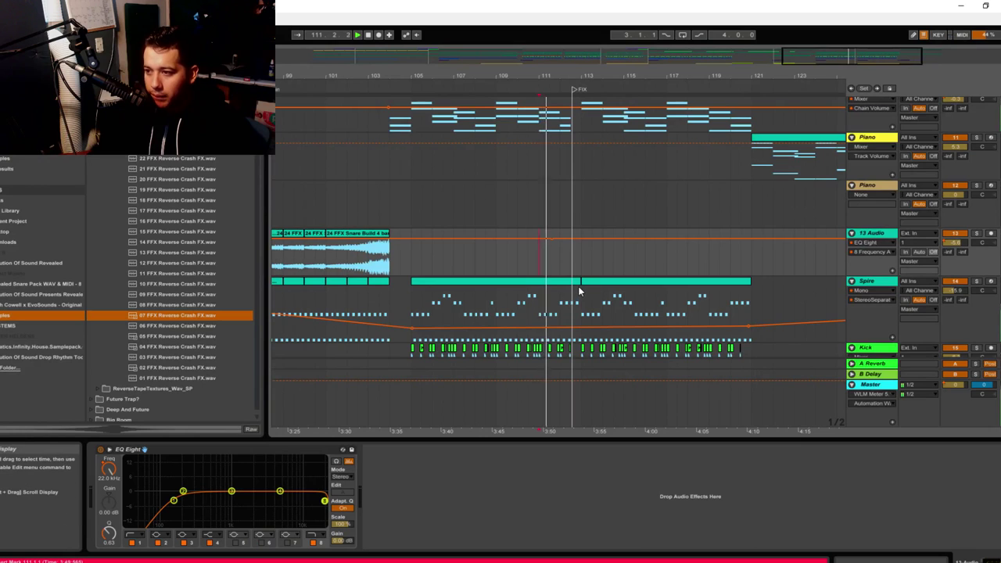
drag(581, 283, 571, 283)
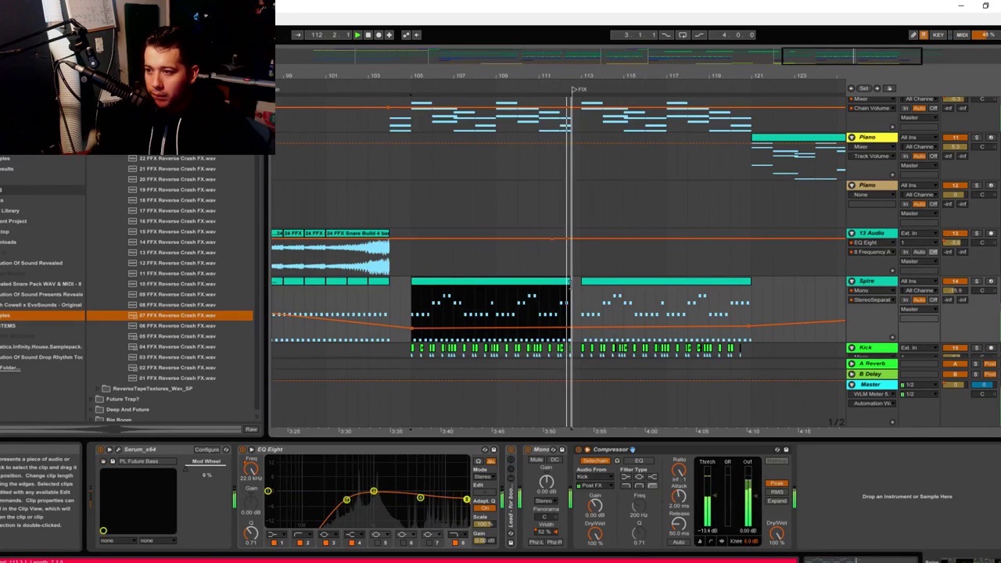
Delete the short Reese BASS clip between the FIX marker and bar 113, and play the gap
scroll(579, 248, down, 6)
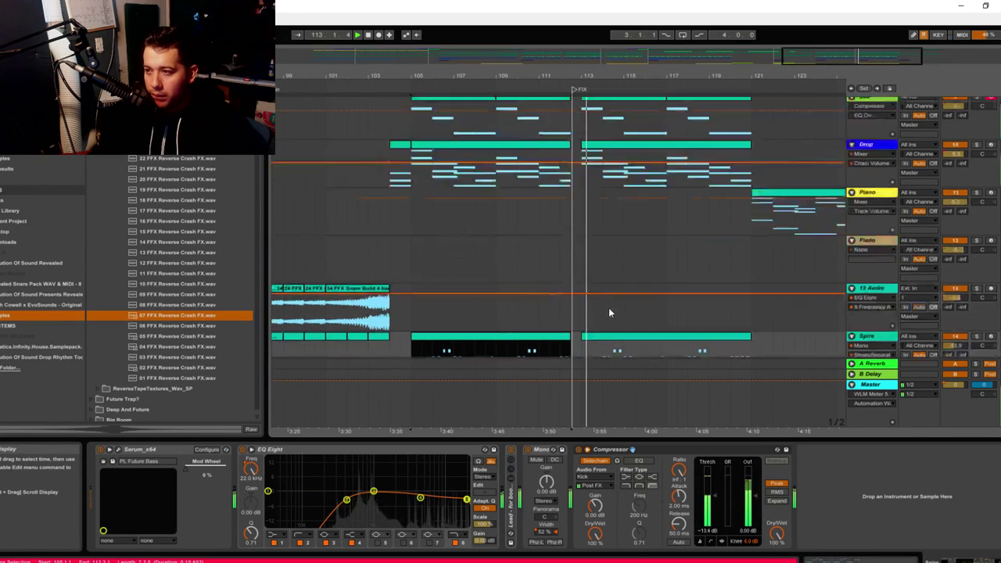
click(579, 249)
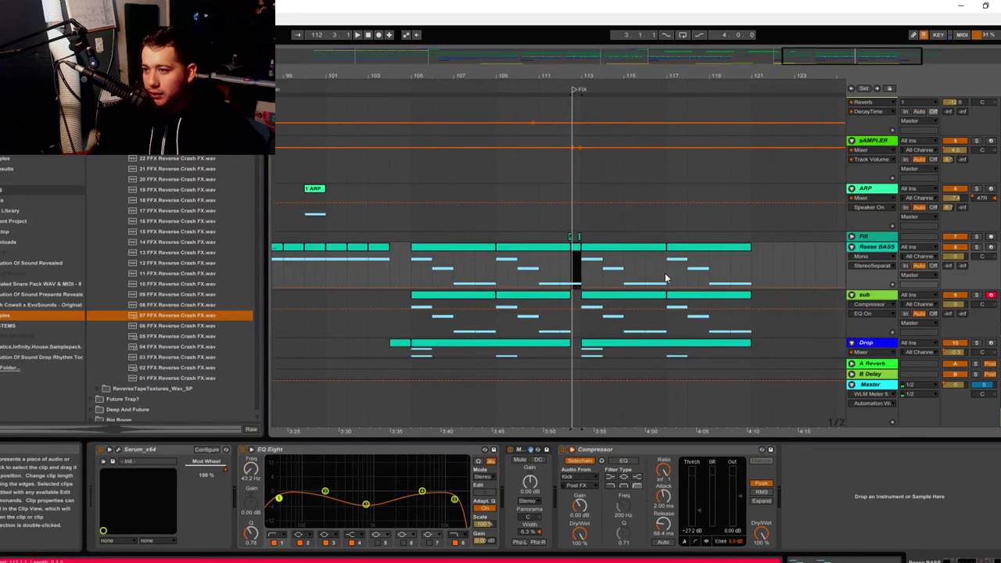
key(space)
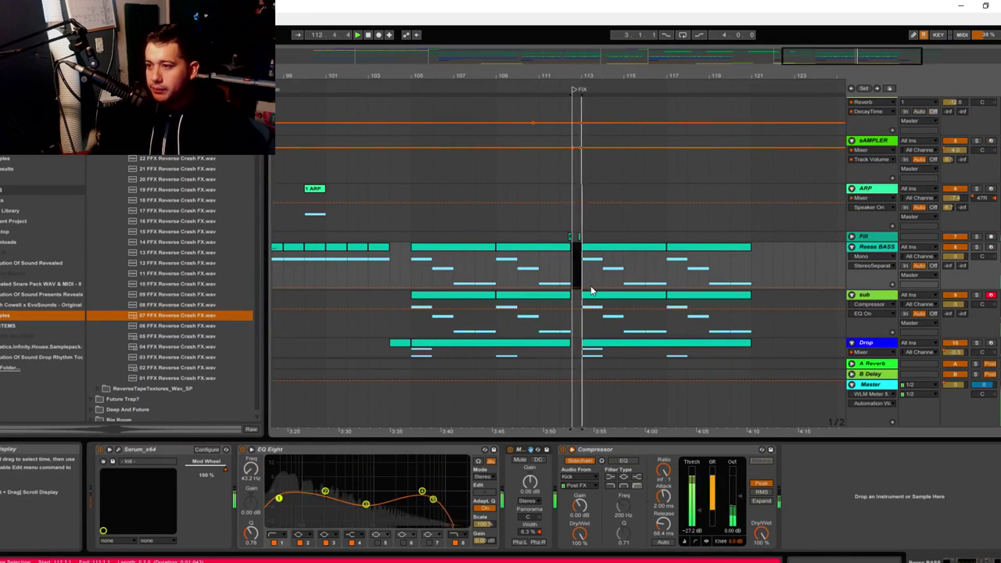
Set the Compressor threshold on the Spire track to -15.7 dB and listen on from bar 120
scroll(631, 285, down, 10)
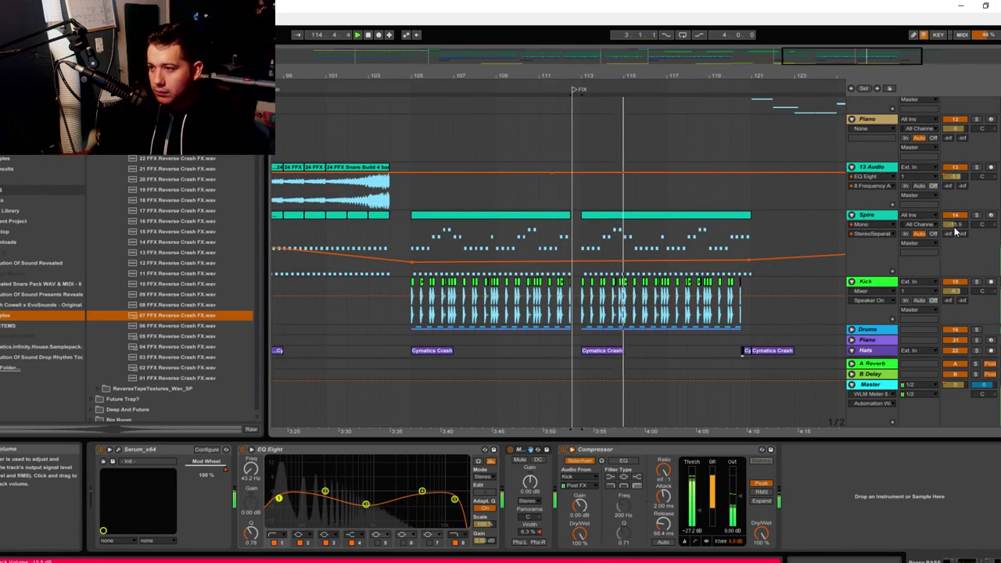
click(876, 219)
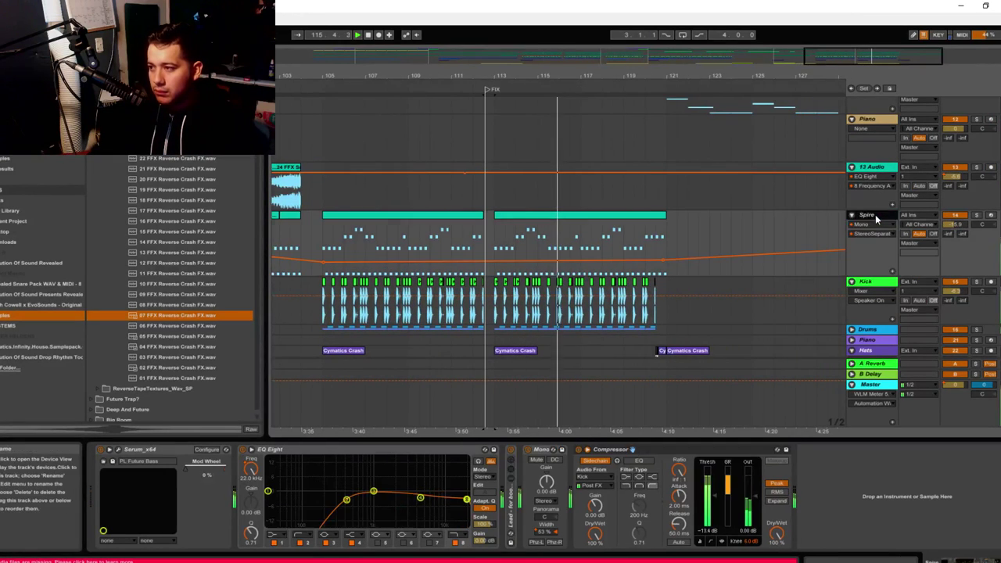
drag(714, 494, 714, 499)
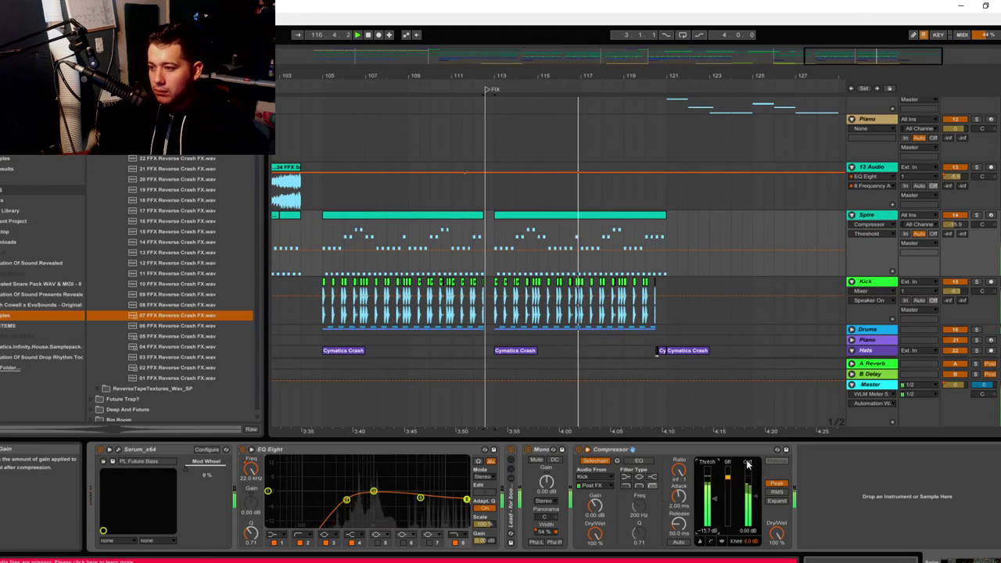
click(648, 238)
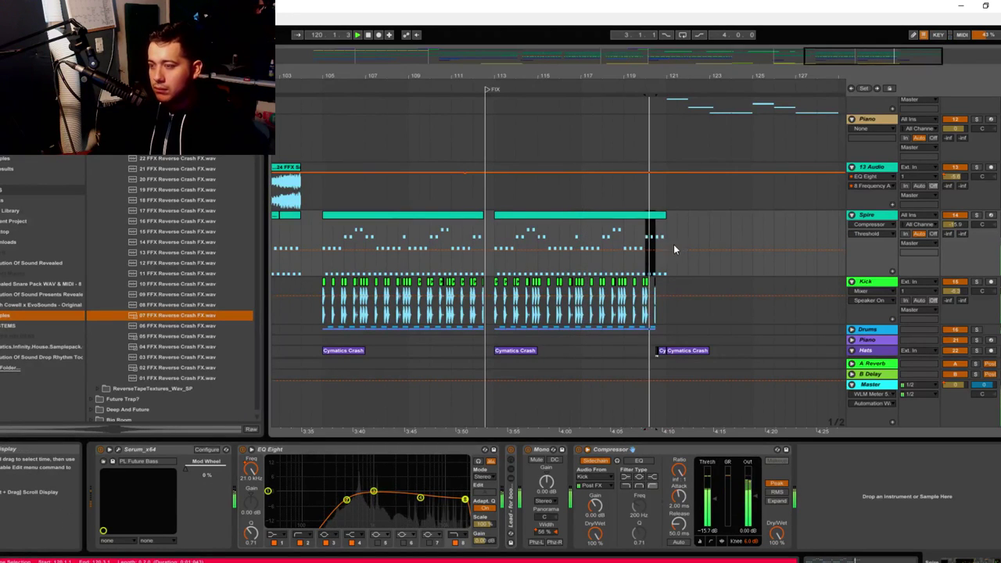
Copy the vocal swell from bar 69 to bar 109 on the Vocal Reverse track
scroll(821, 247, up, 3)
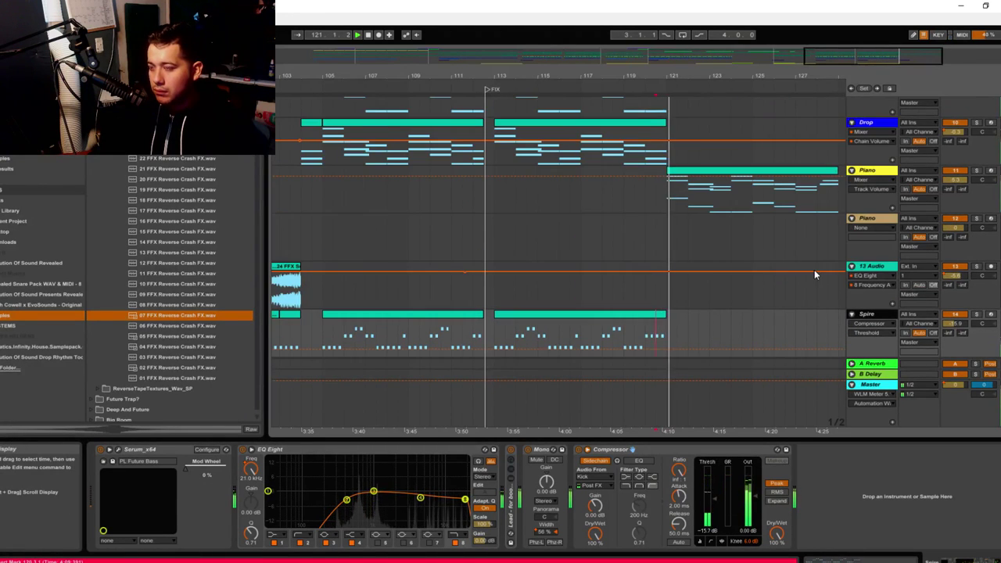
scroll(814, 270, up, 10)
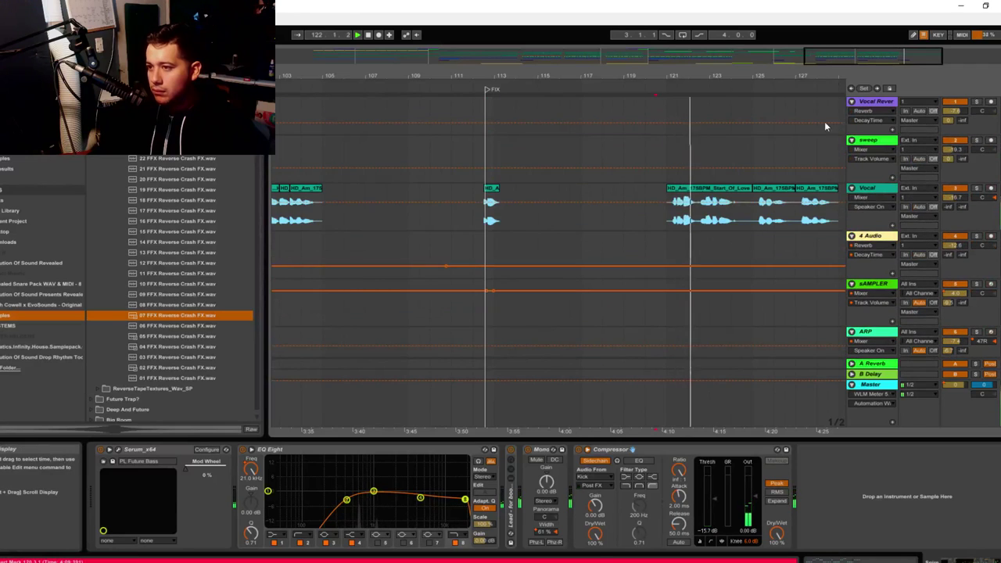
scroll(825, 127, down, 4)
key(space)
click(429, 102)
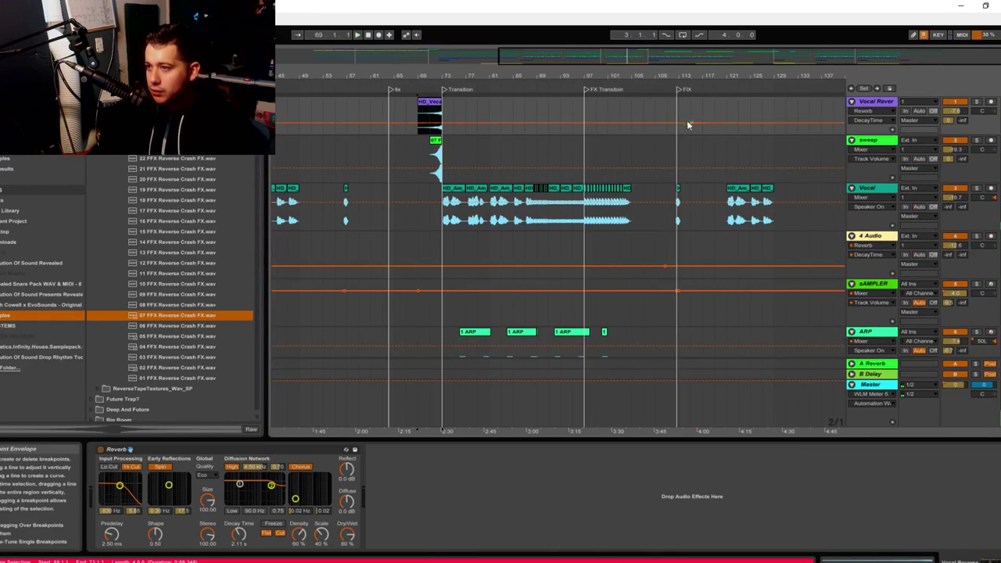
click(643, 117)
key(ctrl+v)
drag(661, 112, 674, 112)
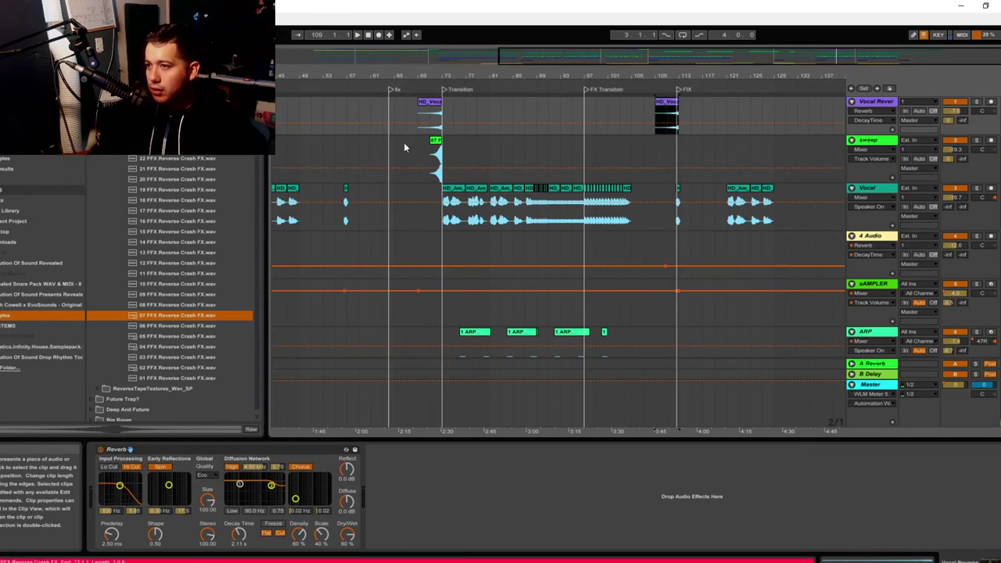
Copy the reverse crash from bar 71 to bar 111 on the sweep track and play it into the FIX marker
click(439, 149)
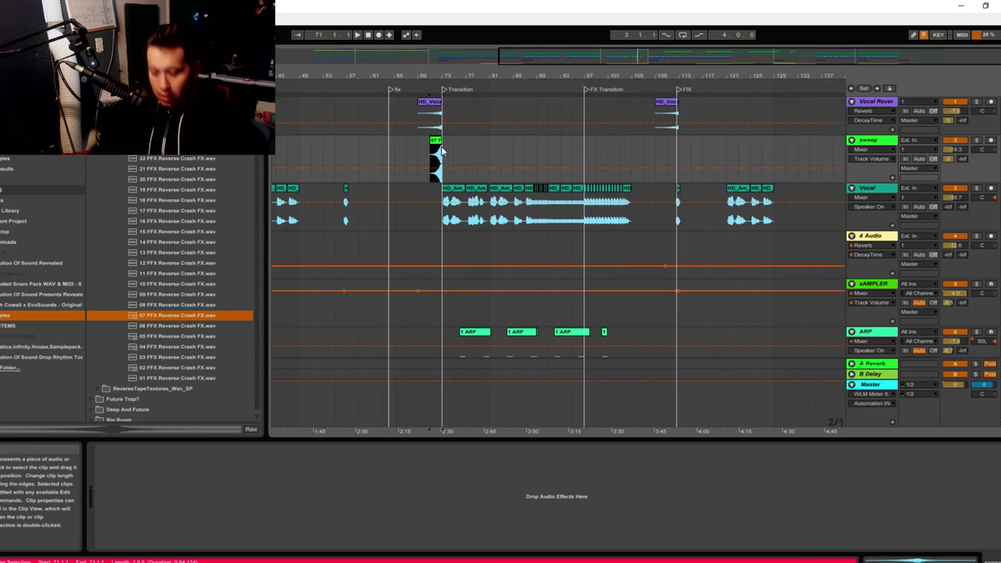
click(666, 155)
key(ctrl+v)
key(space)
click(673, 156)
drag(788, 57, 793, 80)
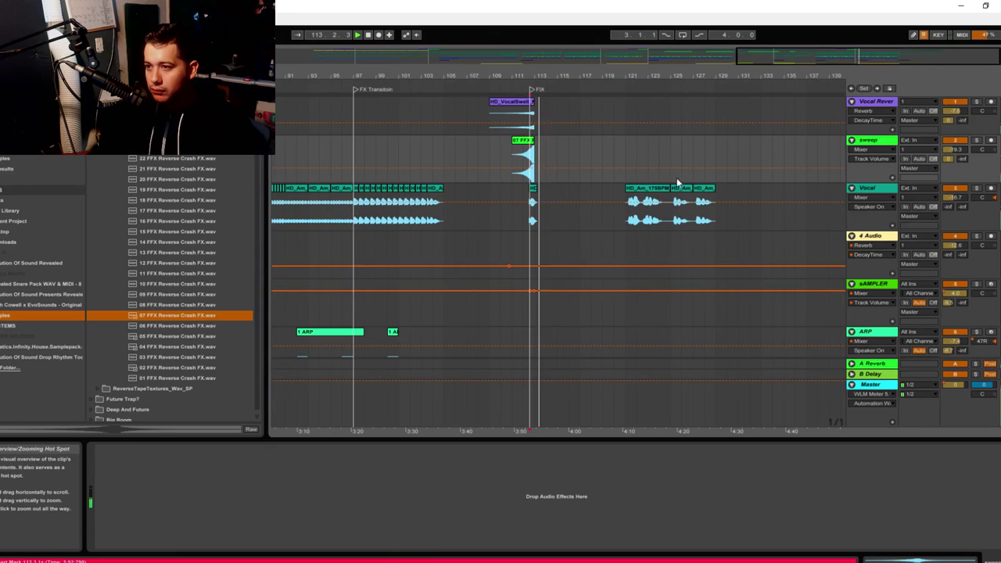
Move the vocal swell from bar 109 to bar 117 so it ends at bar 121, undoing the accidental reverb decay envelope change
drag(530, 132, 613, 123)
click(525, 141)
drag(523, 124, 527, 179)
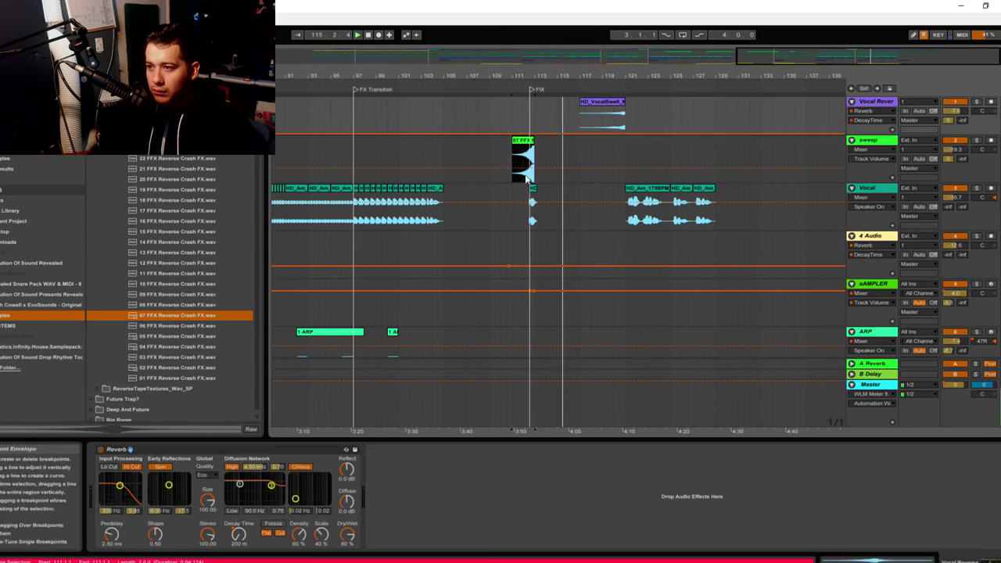
key(space)
key(space)
key(ctrl+z)
click(529, 112)
key(space)
key(space)
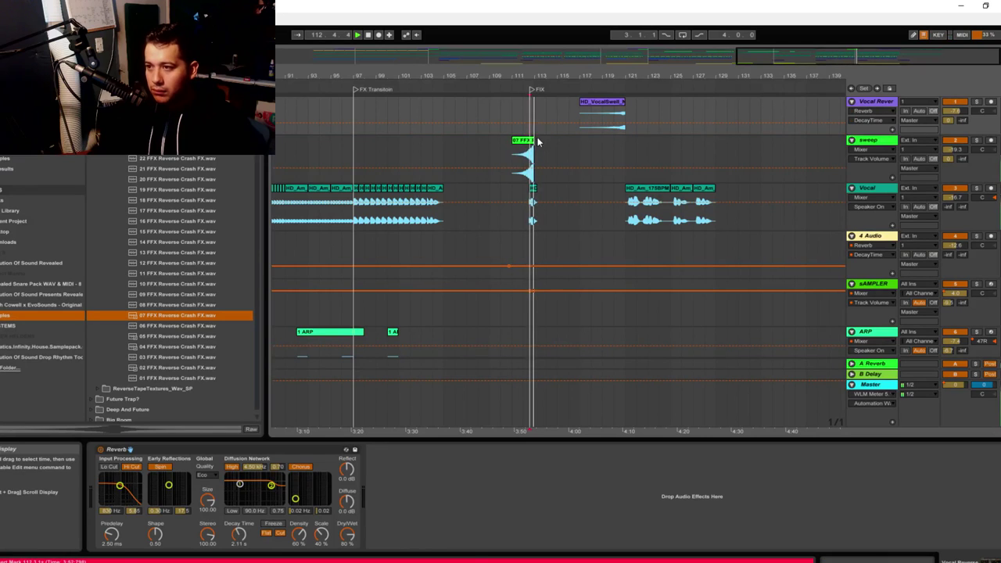
Move the reverse crash from bar 111 to bar 119 so it ends at bar 121, and replay the FIX marker
click(531, 141)
drag(527, 140, 617, 167)
click(525, 149)
key(space)
key(space)
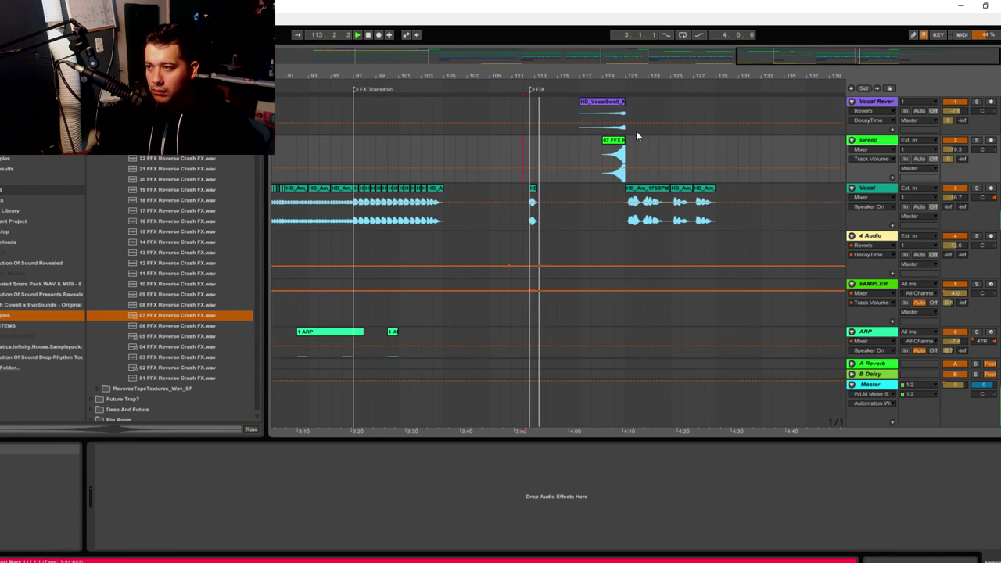
Play the transition into bar 121 and examine the tracks' clips in the closing section
click(613, 160)
key(space)
key(space)
drag(885, 60, 896, 101)
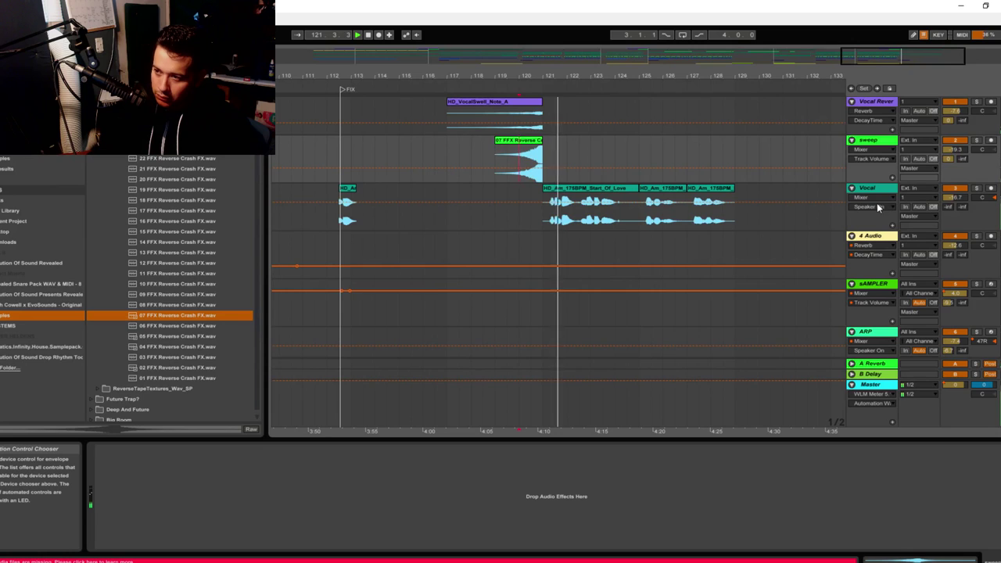
scroll(878, 207, down, 10)
click(713, 185)
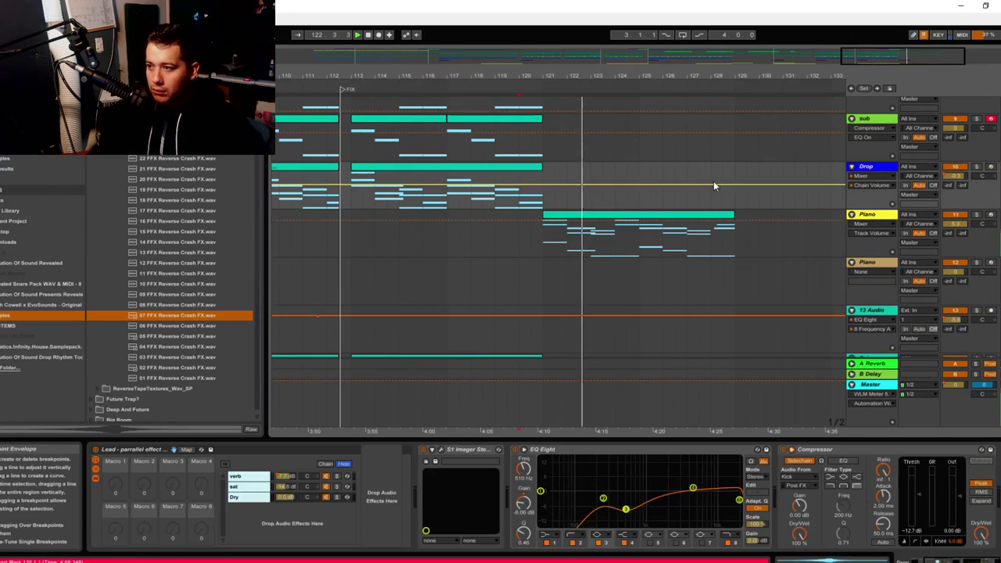
Duplicate the KSHMR Exhaust 01 clip at bar 105 twice so copies replace the offline samples at bars 113 and 121
click(713, 191)
key(space)
key(space)
drag(892, 57, 856, 5)
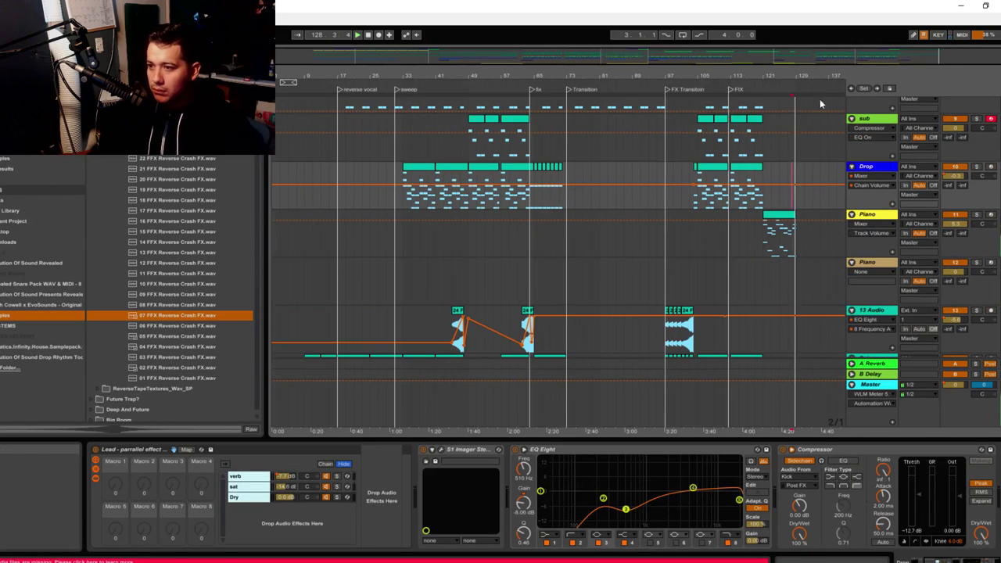
scroll(623, 226, down, 8)
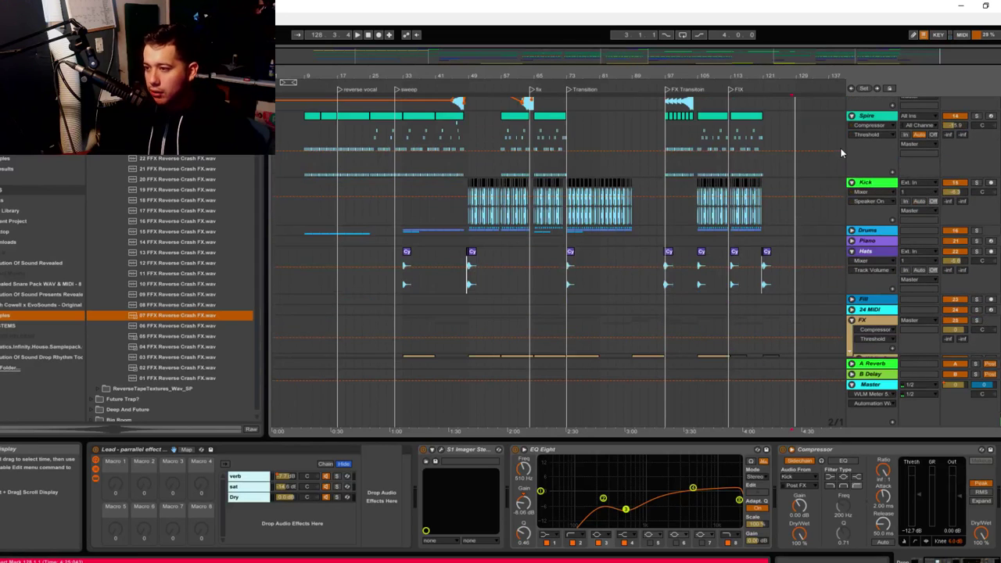
scroll(842, 153, down, 6)
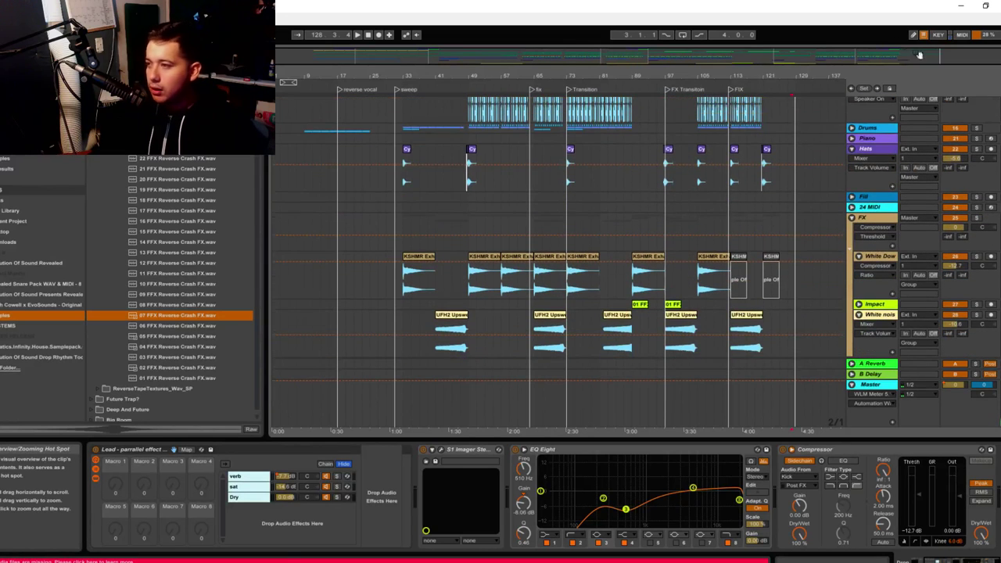
drag(920, 55, 867, 120)
click(509, 258)
key(ctrl+d)
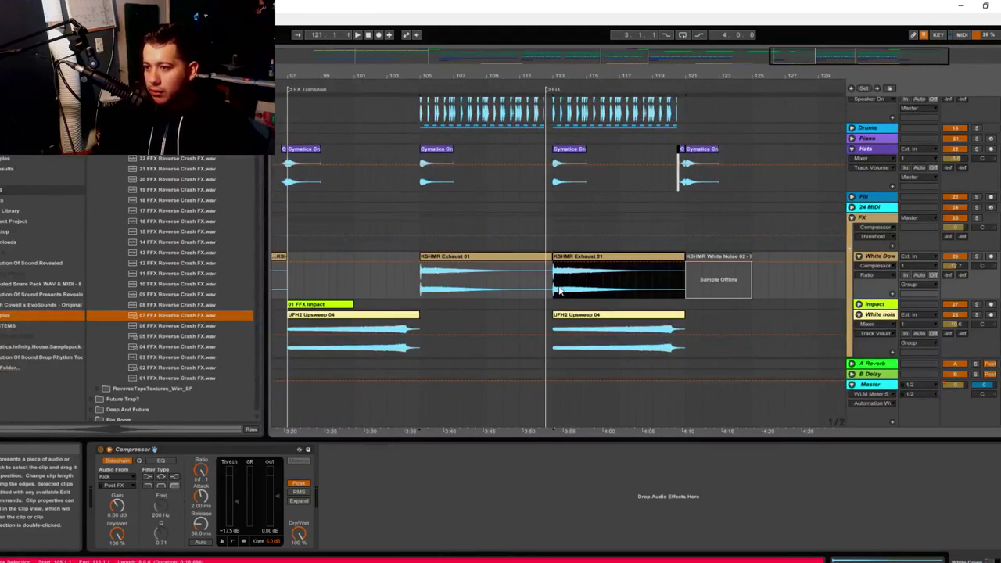
key(ctrl+d)
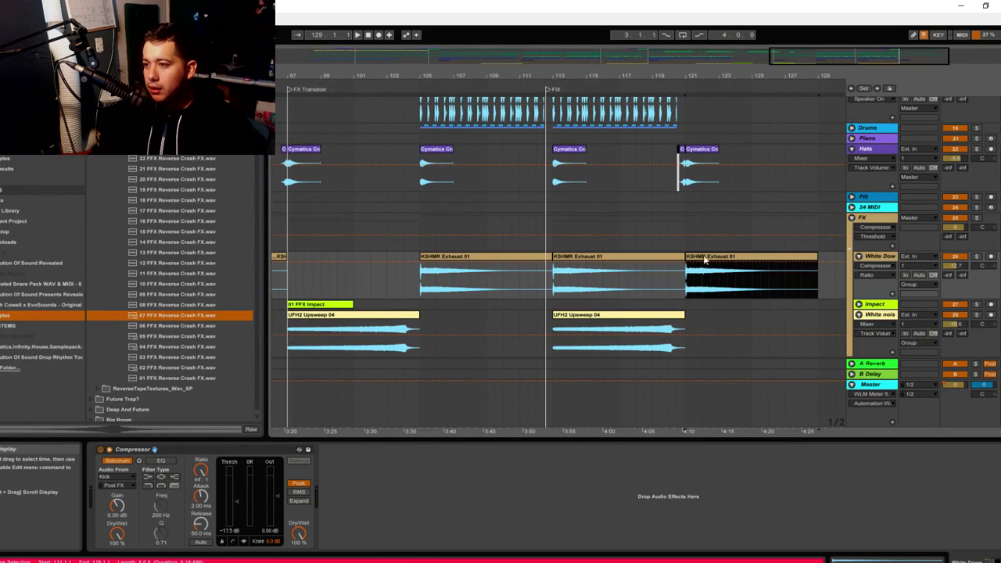
Play from bar 121 and lower the White Down track's volume to -21.0 dB
click(686, 208)
key(space)
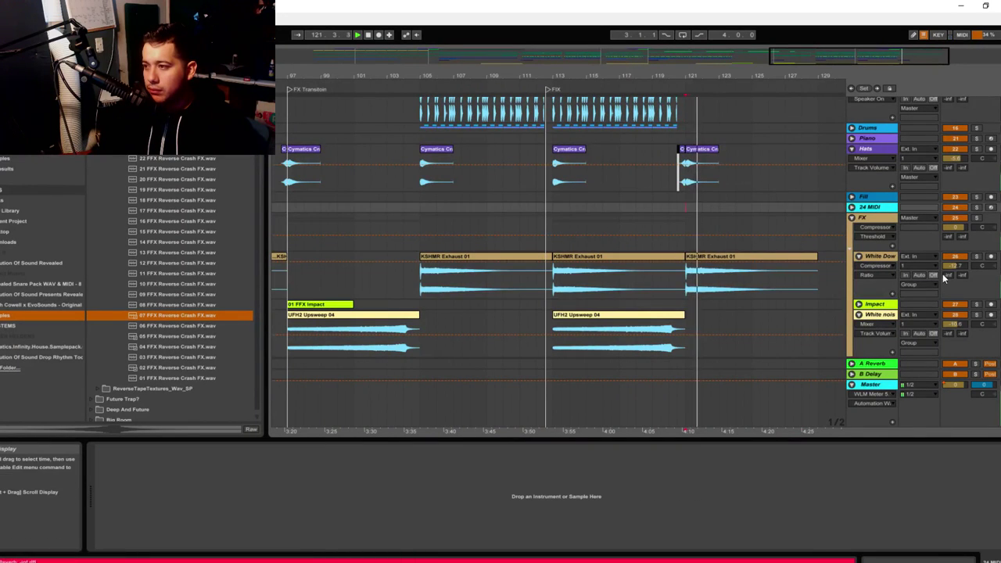
drag(955, 266, 954, 272)
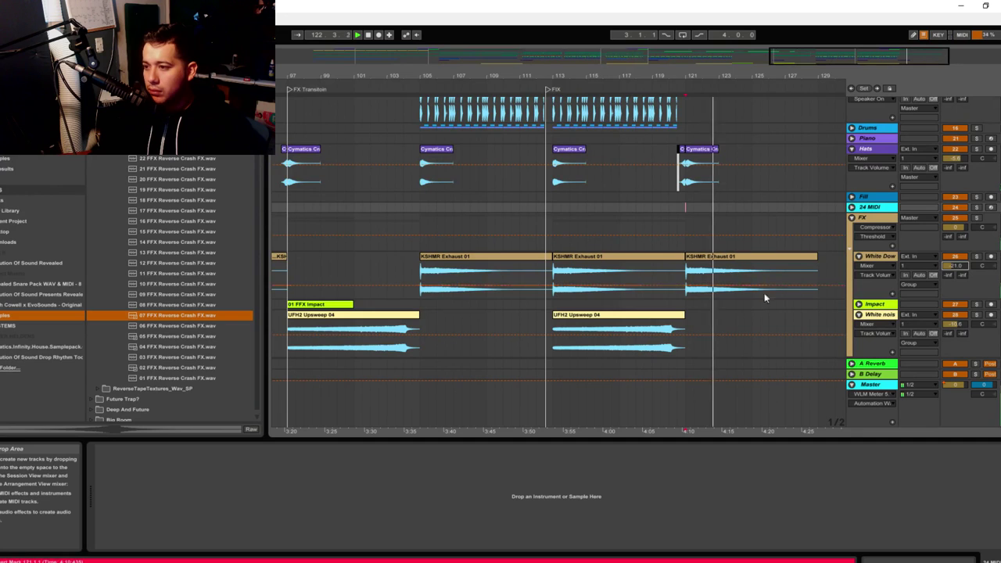
Stretch the loop range over the whole arrangement from bar 9 to bar 129, and briefly play from the Transition marker
drag(727, 76, 727, 31)
scroll(310, 186, up, 10)
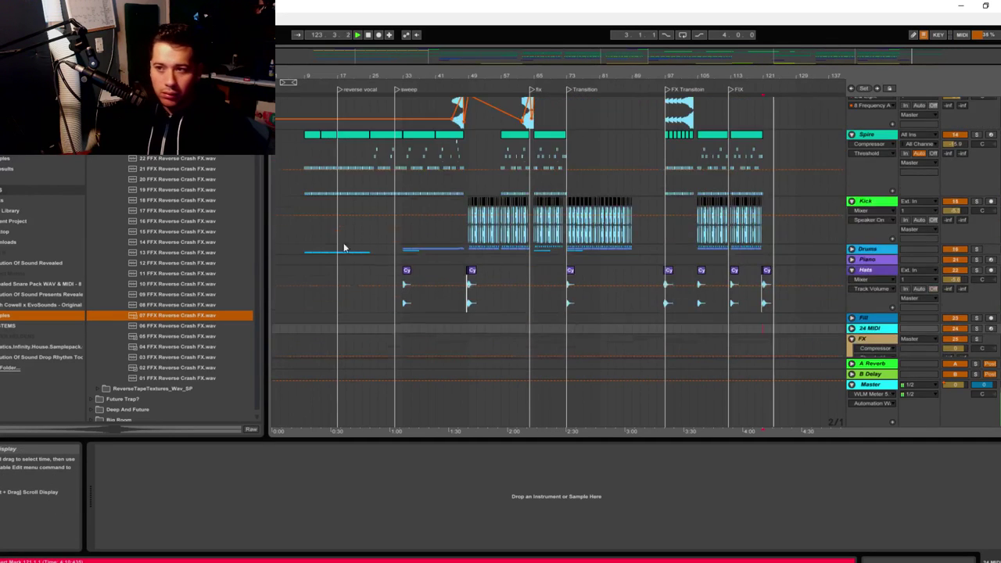
scroll(312, 185, up, 5)
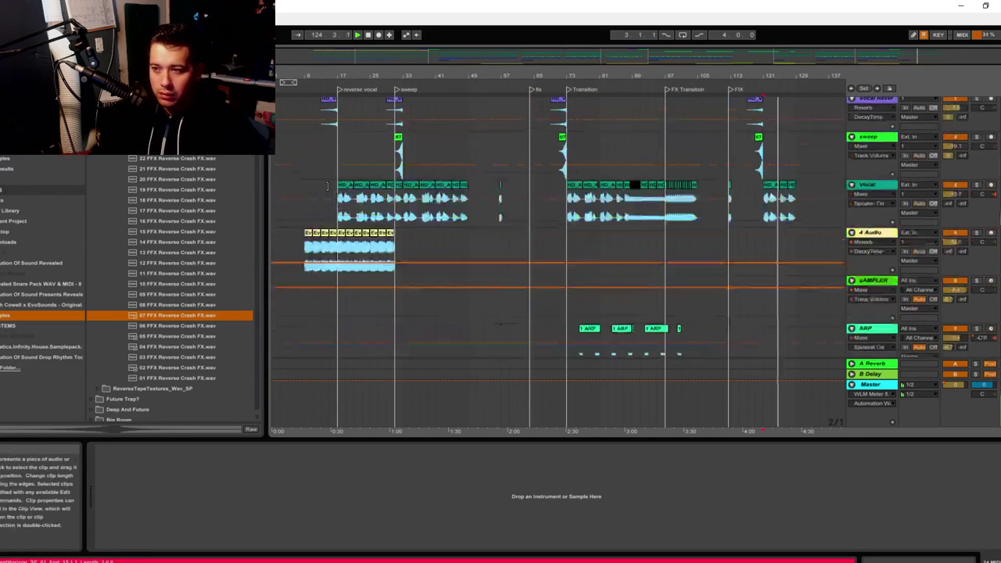
drag(290, 81, 794, 82)
click(569, 202)
key(space)
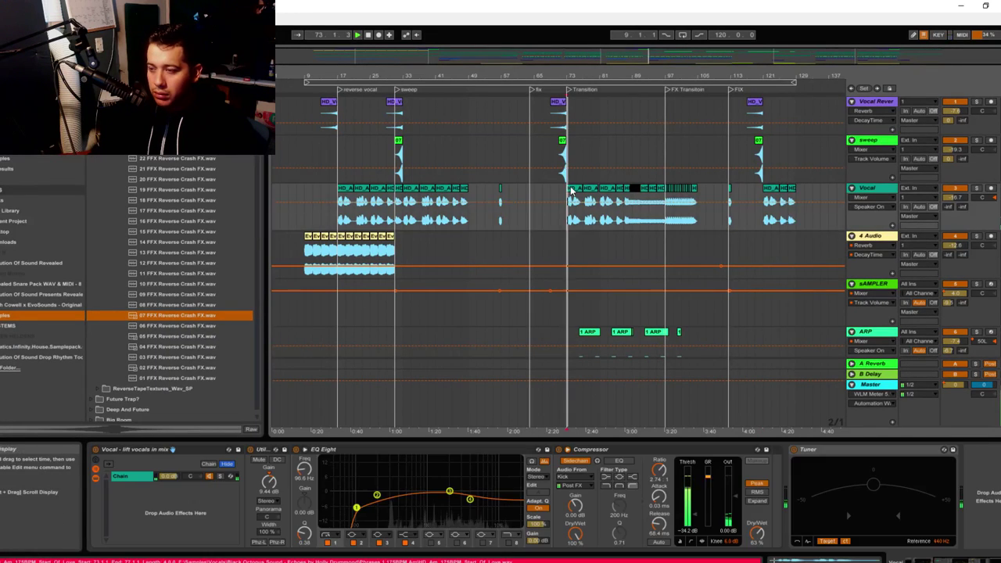
key(space)
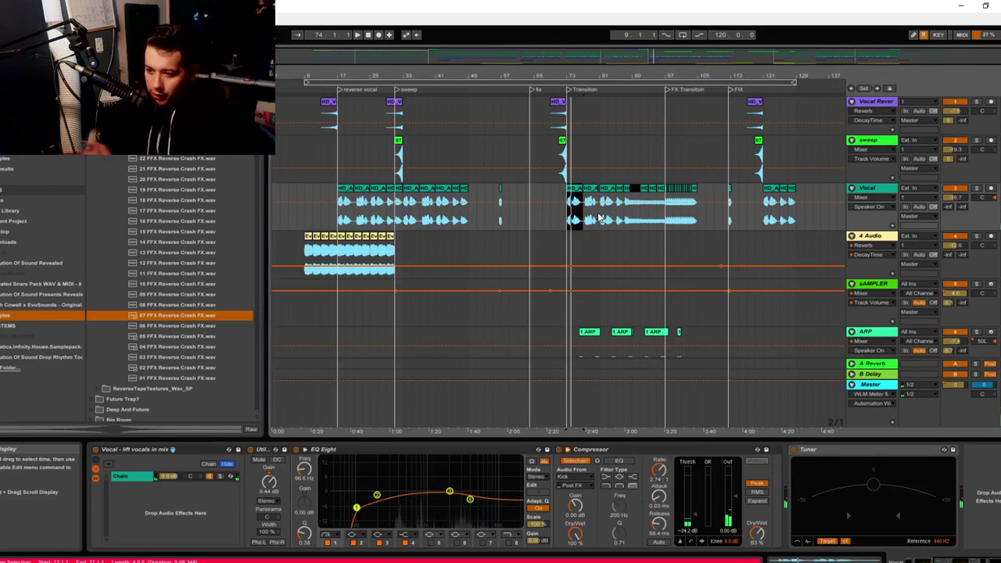
Show the mixer in Session View and examine the master track's device chain, including its Multiband Compression
key(Tab)
key(Tab)
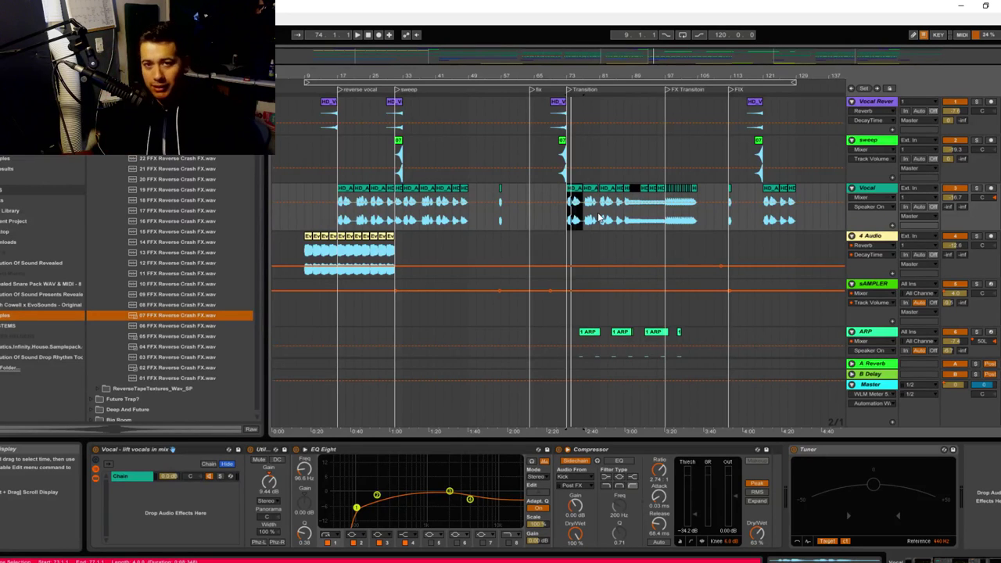
key(Tab)
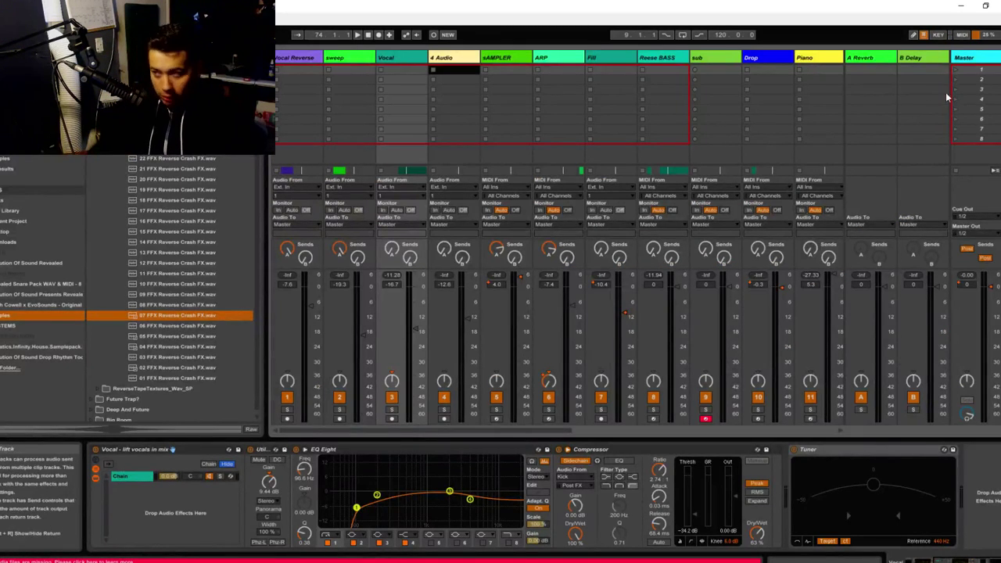
click(979, 59)
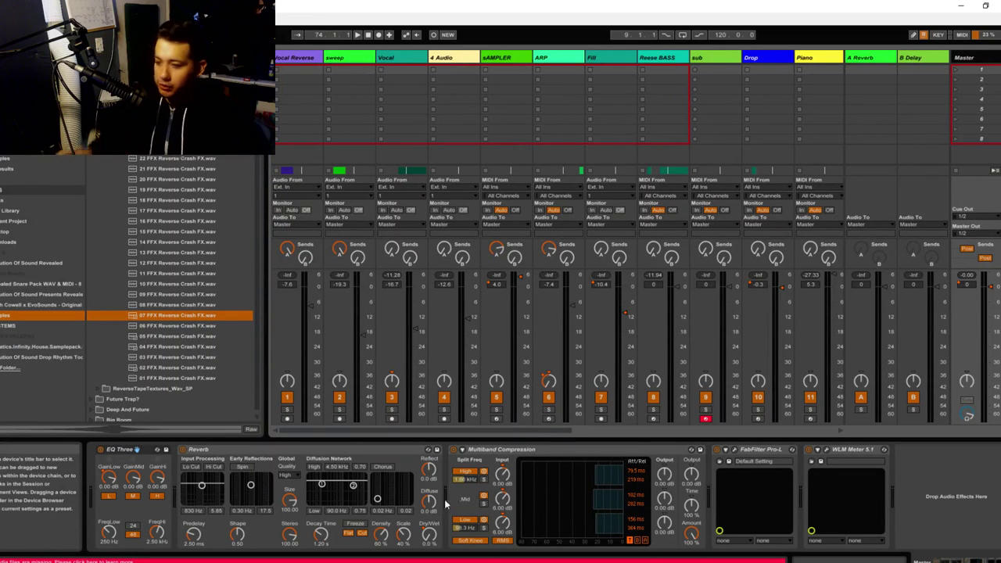
click(495, 451)
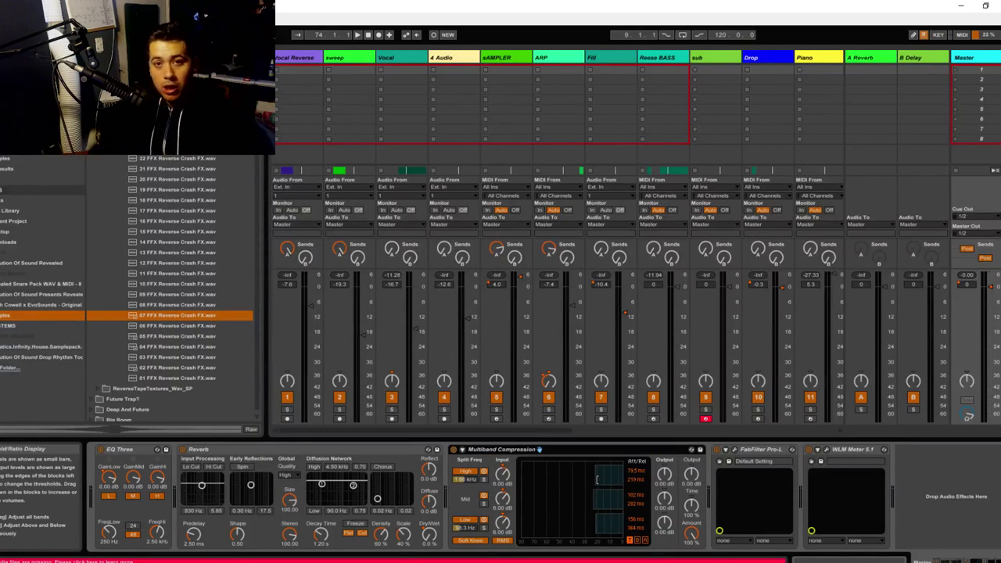
Inspect the master's FabFilter Pro-L limiter, close its window, and check the loudness readings in the WLM Meter
click(725, 449)
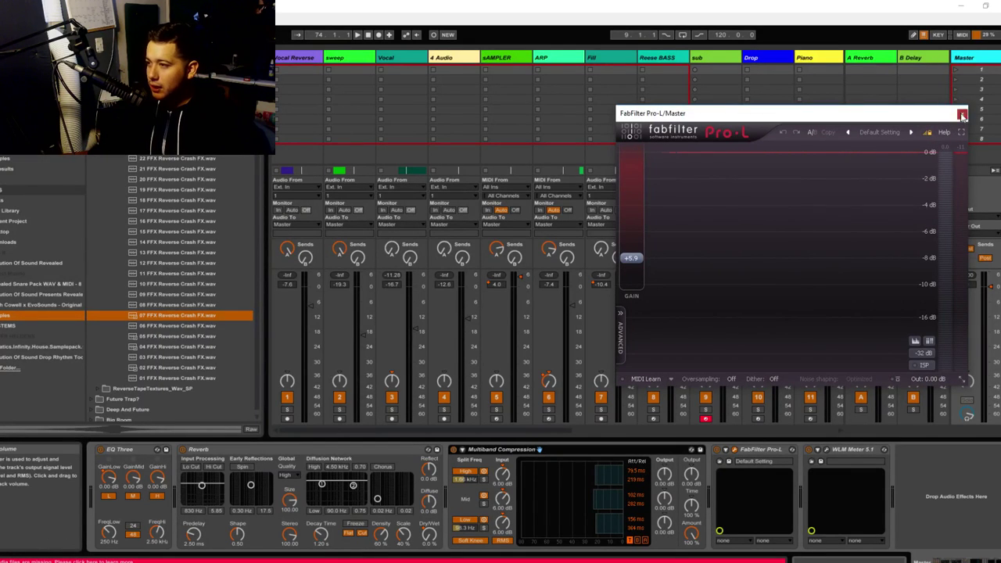
click(963, 115)
click(827, 450)
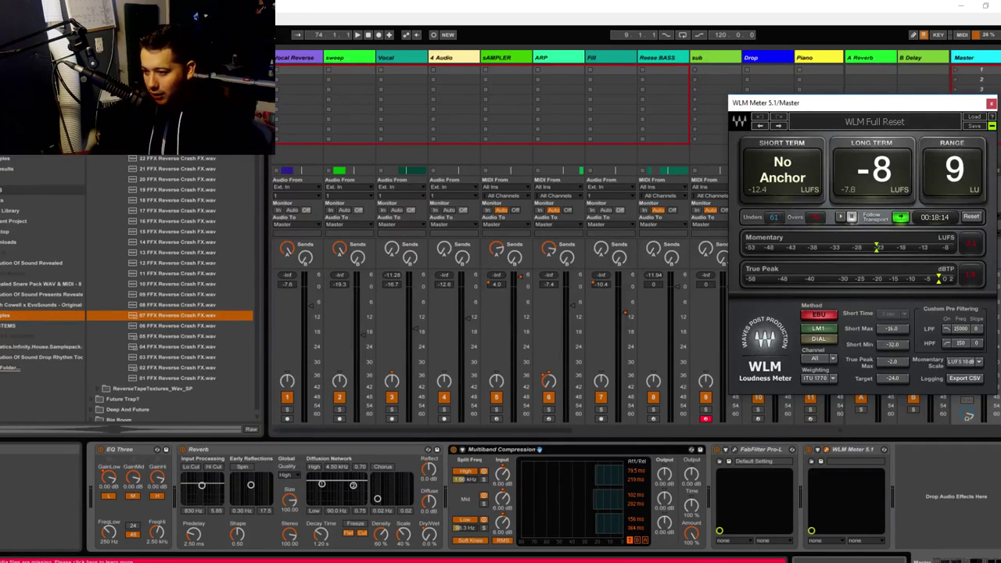
mouse_move(550, 562)
click(552, 534)
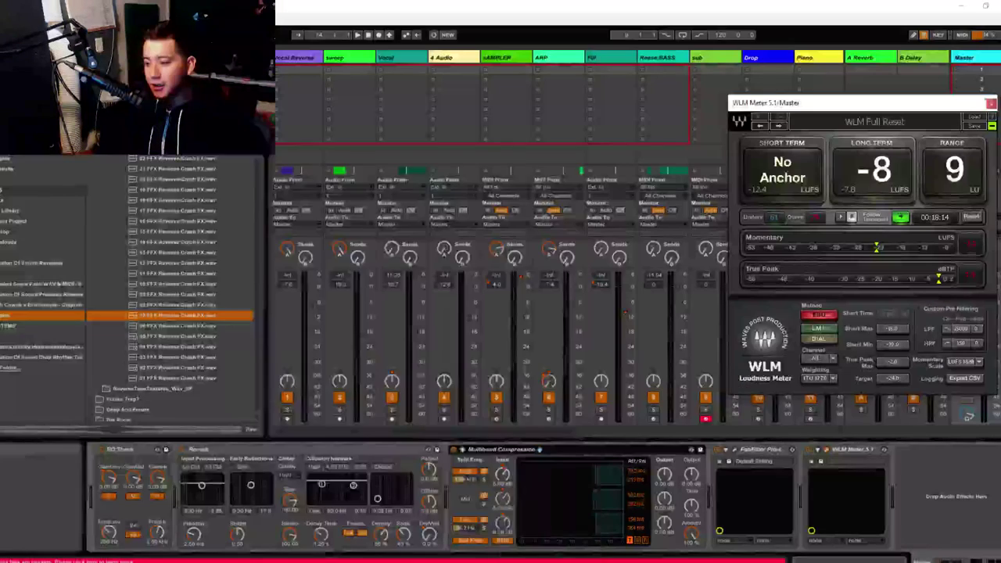